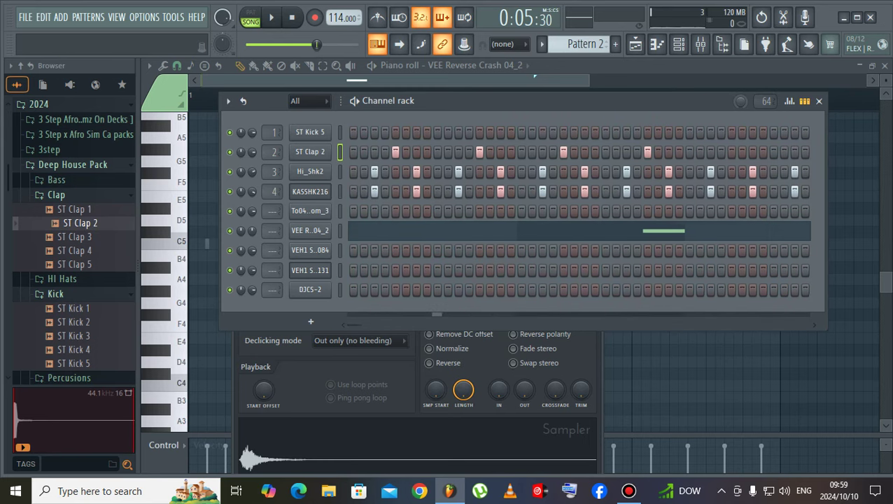
# - Fit the Pattern 2 clip on Track 2 of the playlist to end at bar 5 and play the arrangement
pyautogui.click(656, 44)
pyautogui.click(635, 44)
pyautogui.rightClick(419, 156)
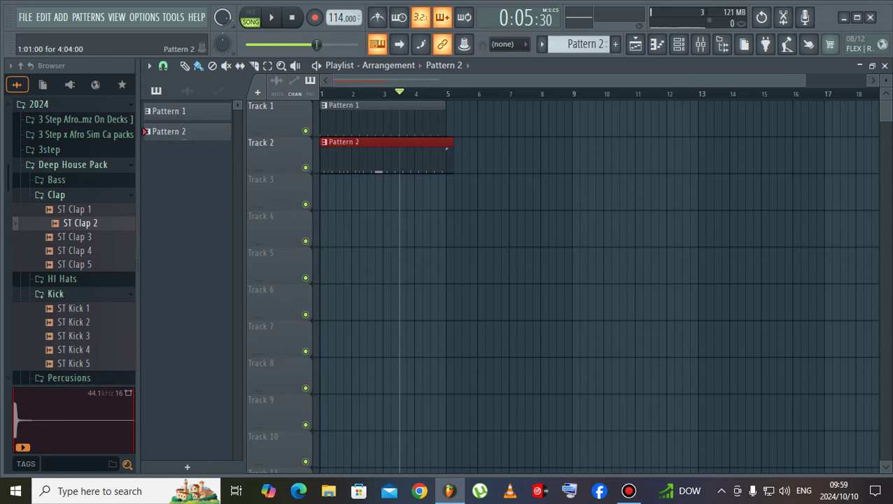
pyautogui.press('space')
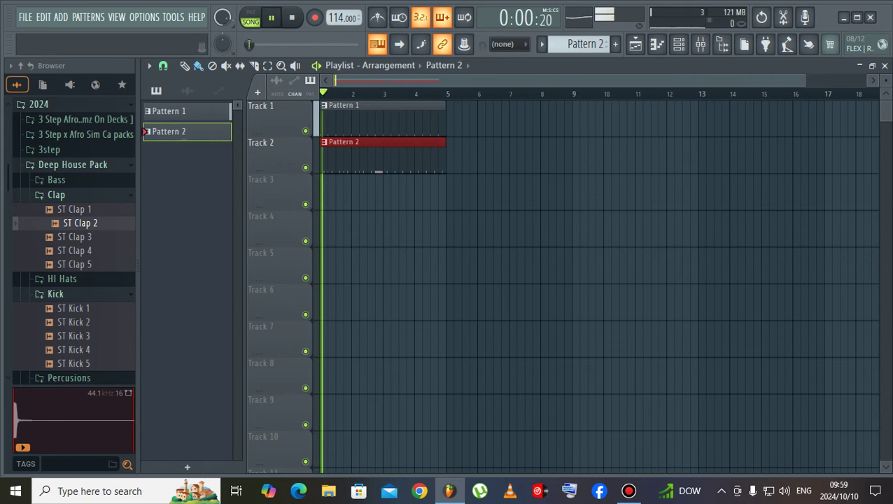
# - Duplicate the ST Clap 2 notes of bars 1–2 into bars 3–4 in the piano roll, then clear the selection
pyautogui.press('F6')
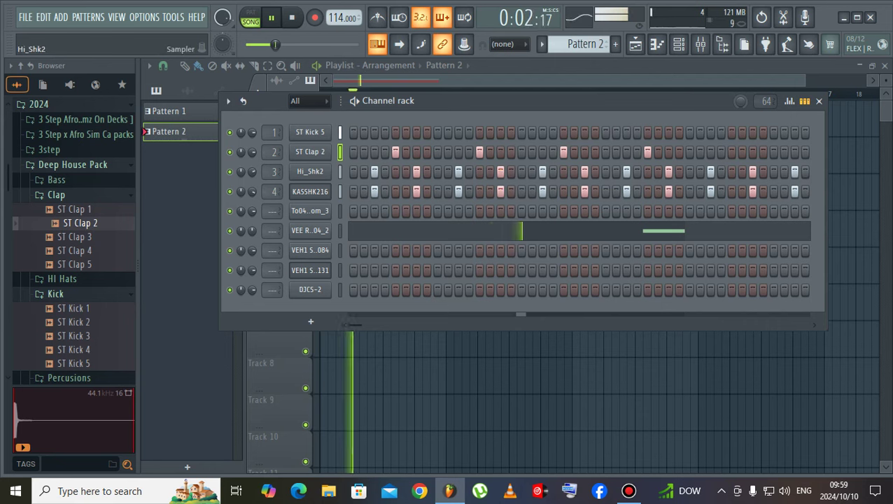
pyautogui.rightClick(340, 150)
pyautogui.click(350, 150)
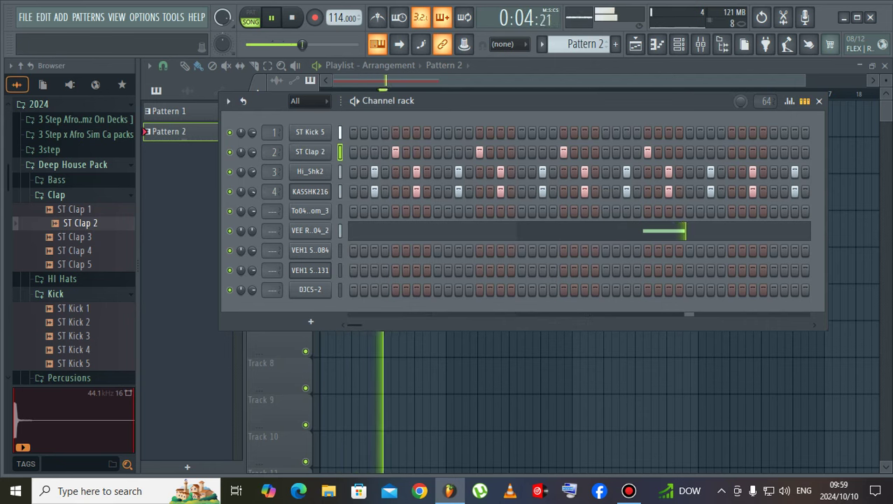
pyautogui.rightClick(291, 144)
pyautogui.click(315, 149)
pyautogui.press('space')
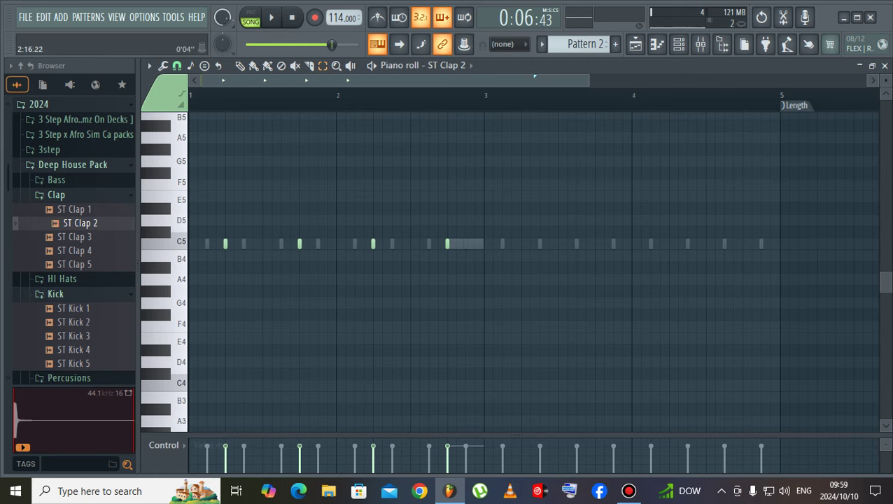
pyautogui.hotkey('ctrl', 'a')
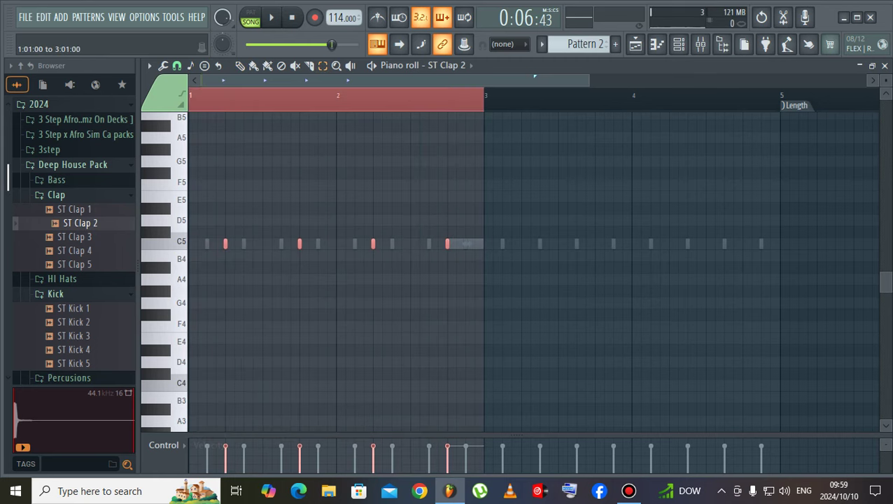
pyautogui.hotkey('ctrl', 'b')
pyautogui.press('space')
pyautogui.hotkey('ctrl', 'd')
# - Set the channel rack's main swing to about 48% and audition the beat
pyautogui.press('F6')
pyautogui.press('space')
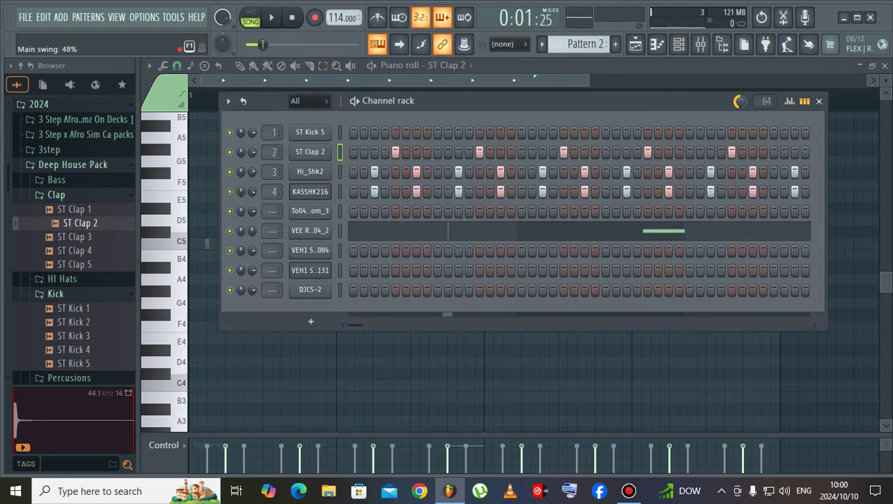
pyautogui.press('space')
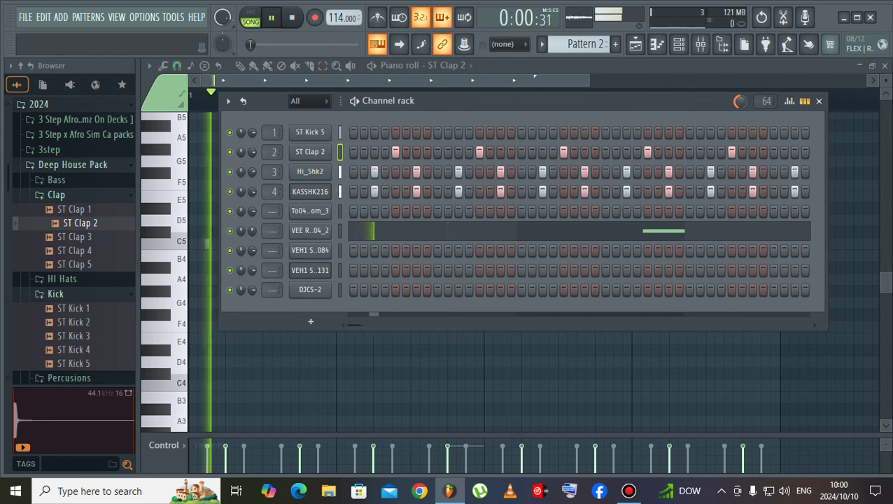
pyautogui.press('space')
# - Audition the samples in the Clap folder and add ST Clap 1 as a channel with the same hits as ST Clap 2
pyautogui.click(310, 152)
pyautogui.click(409, 282)
pyautogui.click(490, 117)
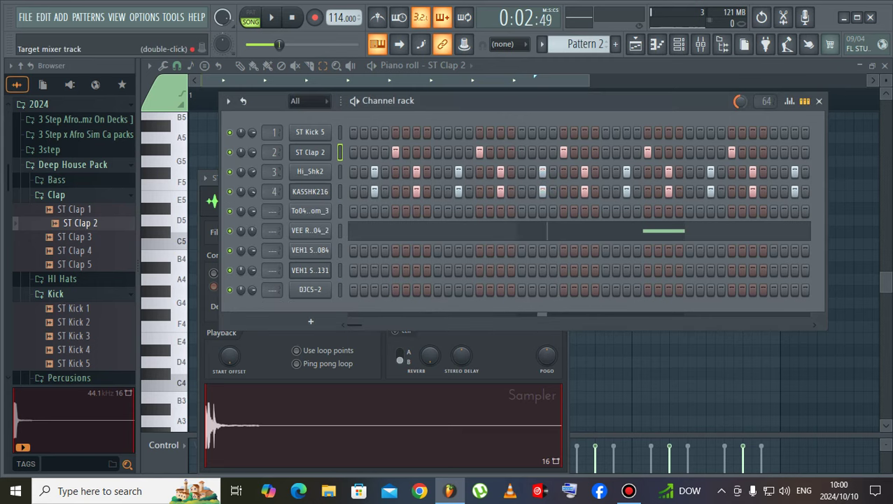
pyautogui.click(80, 251)
pyautogui.click(81, 265)
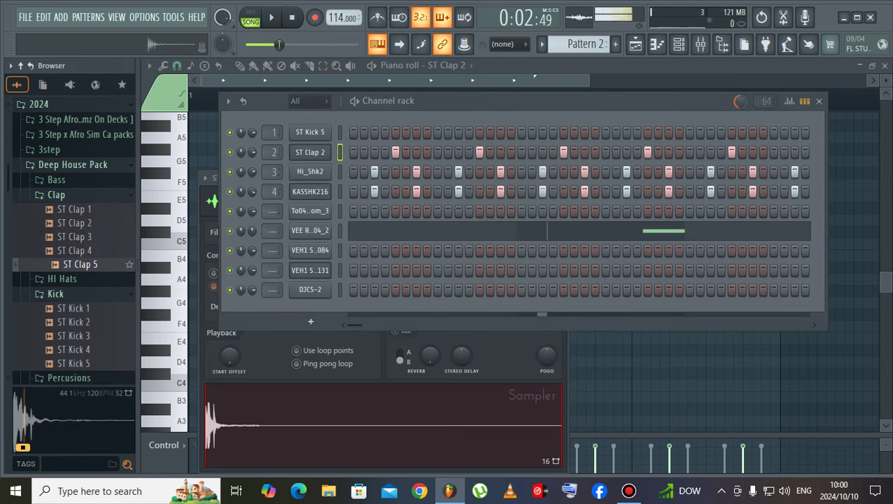
pyautogui.press('Up')
pyautogui.press('Up')
pyautogui.press('Up')
pyautogui.press('Up')
# - Duplicate the VEE Reverse Crash 04_2 note to the end of bar 4 and delete the one at the end of bar 2
pyautogui.click(663, 231)
pyautogui.press('space')
pyautogui.moveTo(484, 96); pyautogui.dragTo(190, 96)
pyautogui.hotkey('ctrl', 'b')
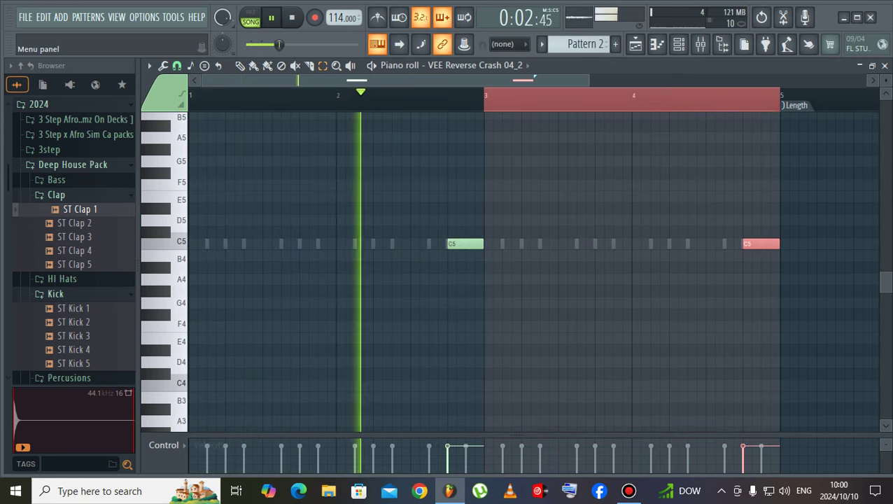
pyautogui.moveTo(471, 232); pyautogui.dragTo(466, 245)
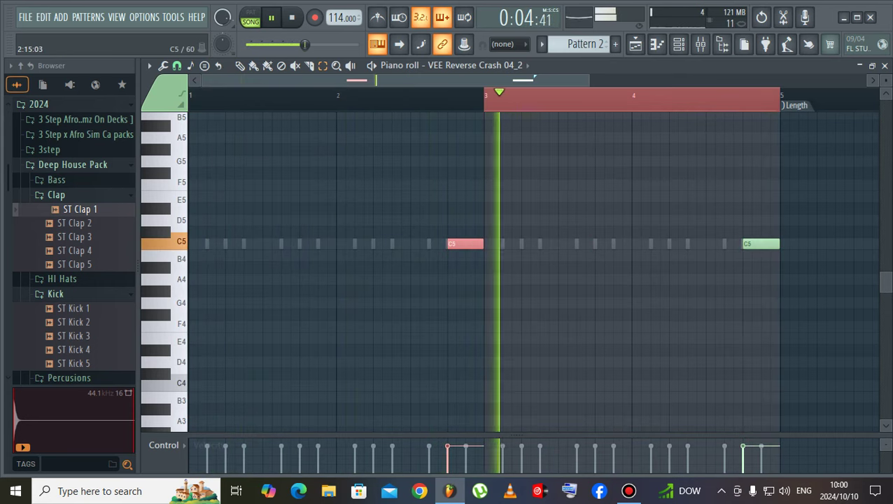
pyautogui.press('Delete')
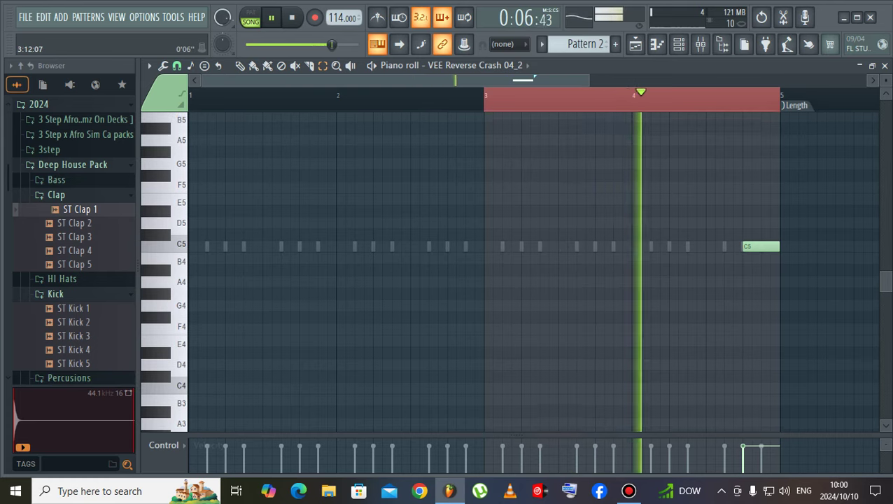
pyautogui.hotkey('ctrl', 'd')
pyautogui.click(292, 17)
# - Add one-step C5 notes with reduced velocity to VEH1 Snares & Claps - 084 at bar 1 step 14 and bar 3 step 15
pyautogui.click(678, 44)
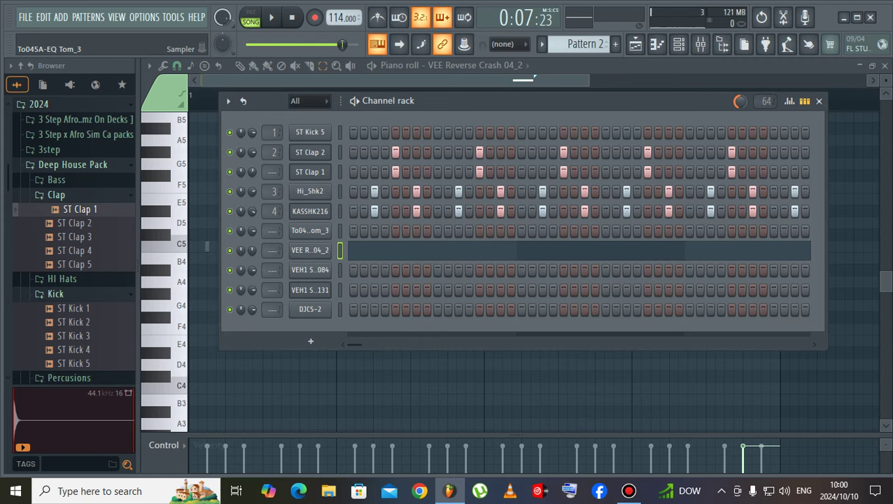
pyautogui.rightClick(310, 270)
pyautogui.click(357, 268)
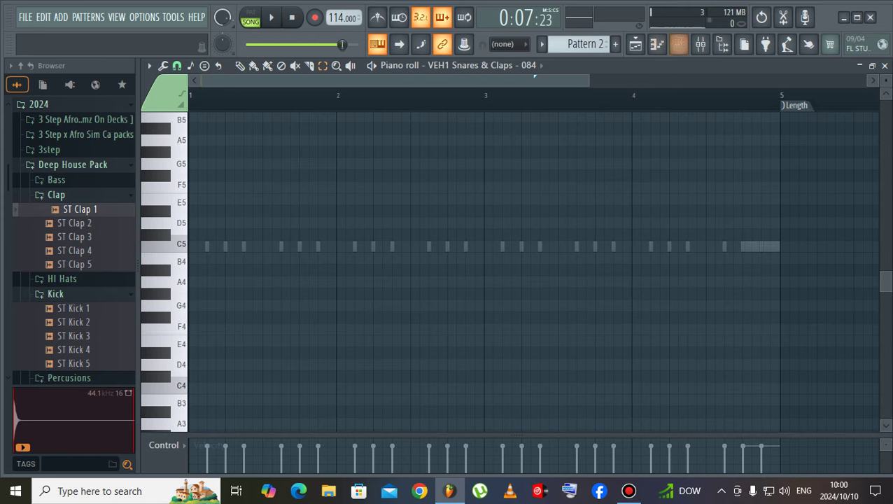
pyautogui.moveTo(588, 81); pyautogui.dragTo(371, 81)
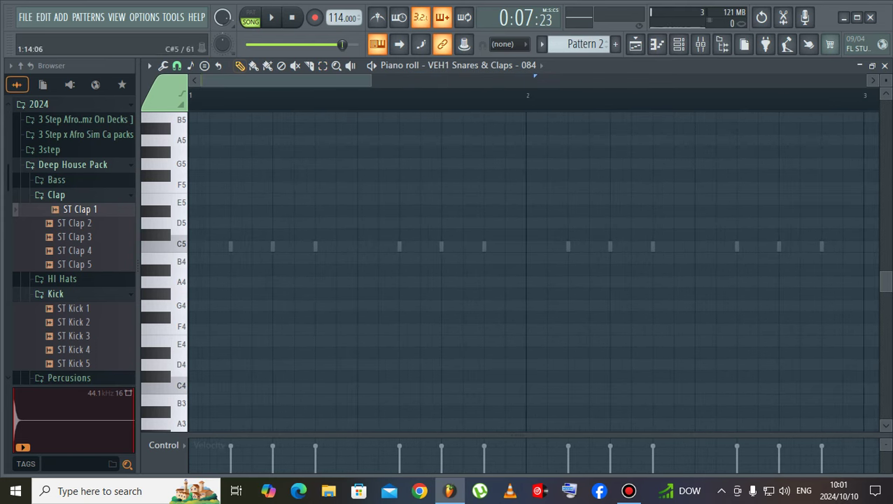
pyautogui.click(467, 245)
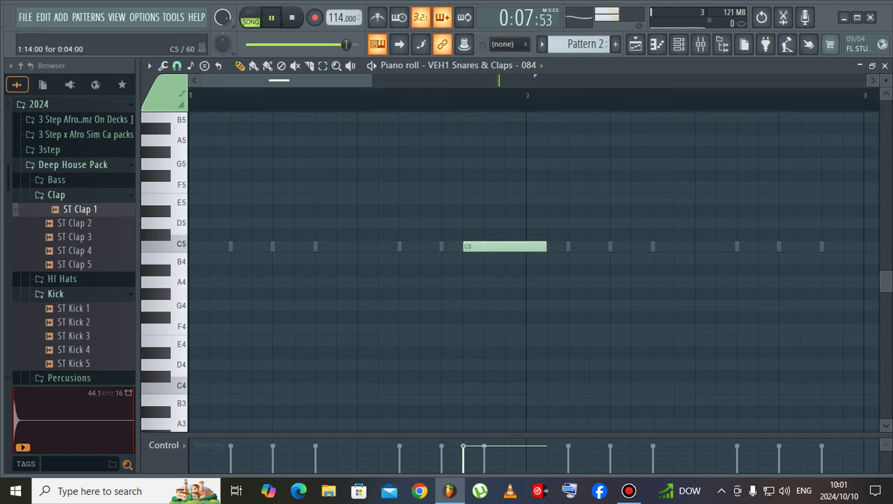
pyautogui.press('space')
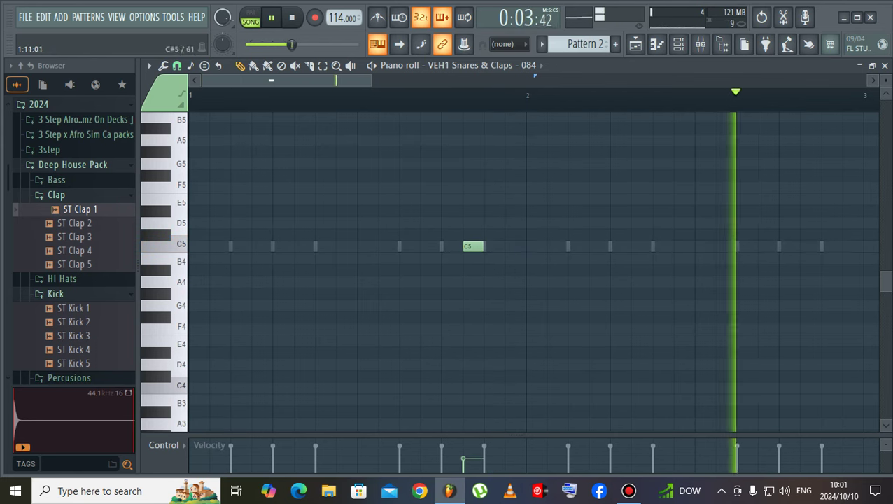
pyautogui.moveTo(372, 81); pyautogui.dragTo(622, 81)
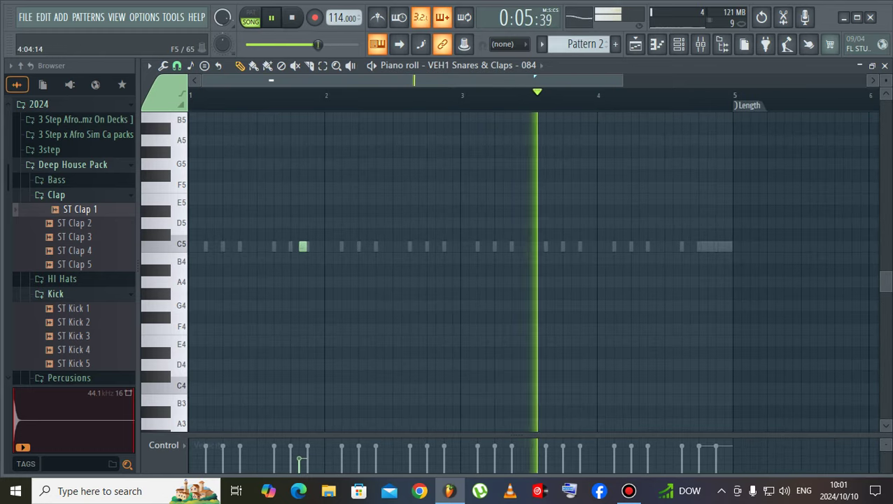
pyautogui.press('space')
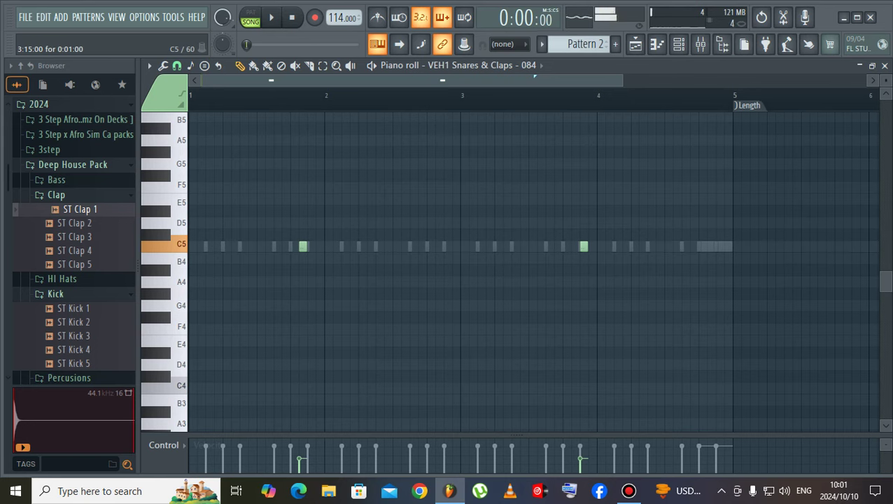
# - Move the bar 3 note from VEH1 Snares & Claps - 084 to VEH1 Snares & Claps - 131
pyautogui.click(678, 44)
pyautogui.rightClick(293, 287)
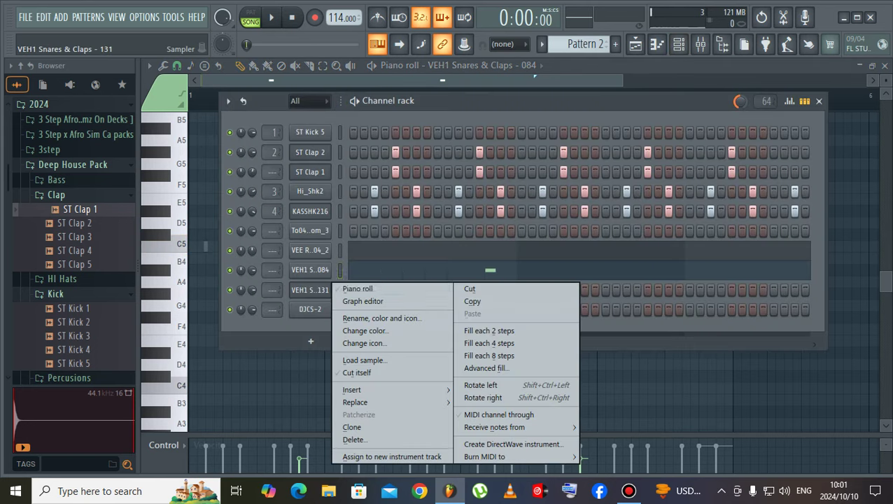
pyautogui.click(301, 287)
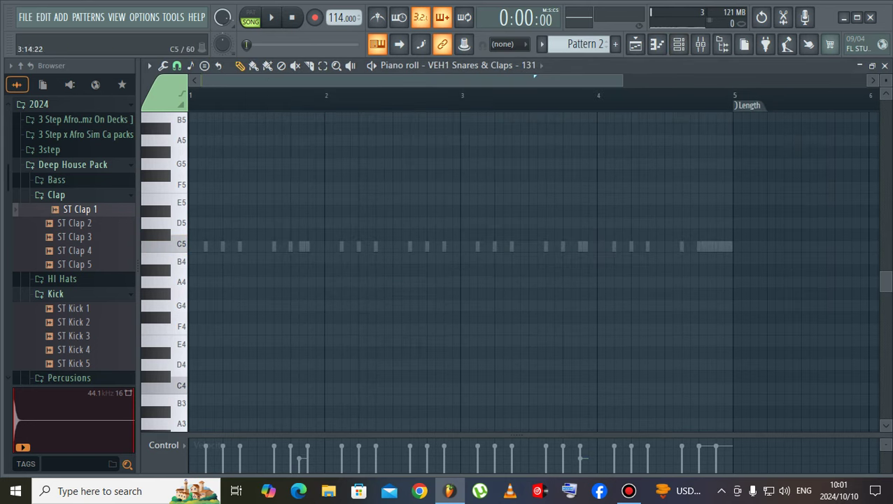
pyautogui.click(678, 44)
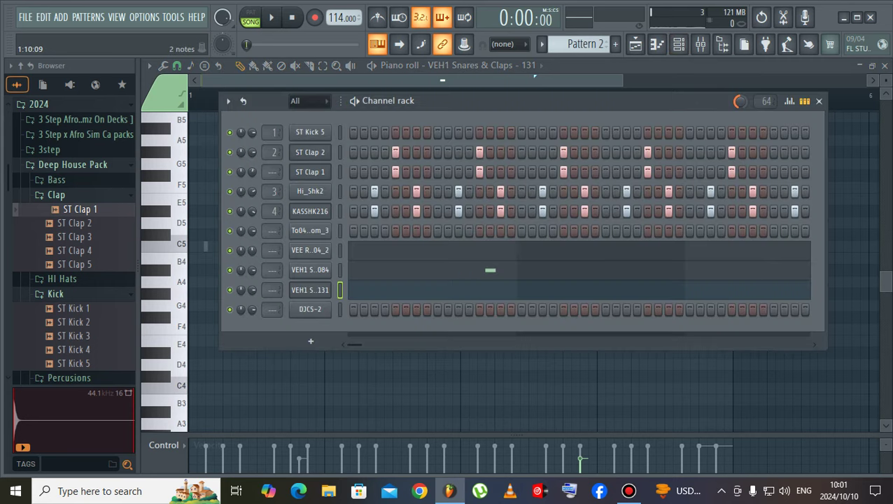
pyautogui.click(447, 264)
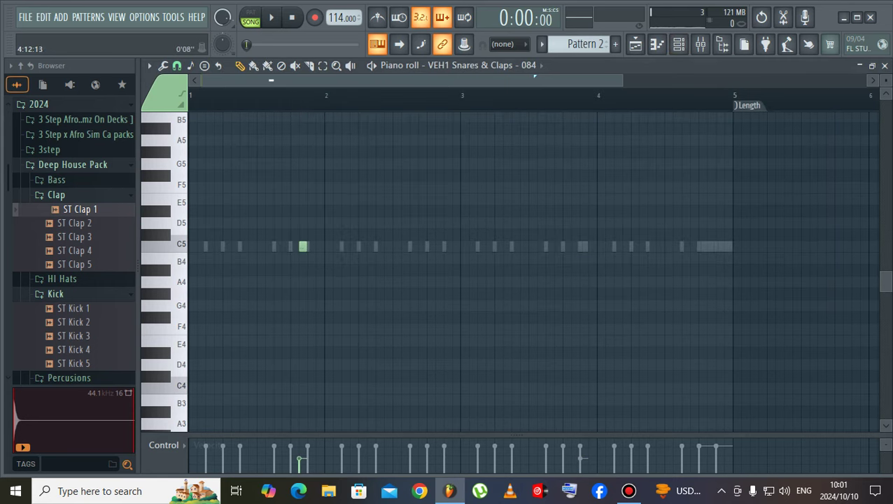
# - Add a one-step C5 note to DJCS-2 at bar 2 step 11 with a velocity of about 92% and audition it
pyautogui.click(678, 44)
pyautogui.rightClick(310, 308)
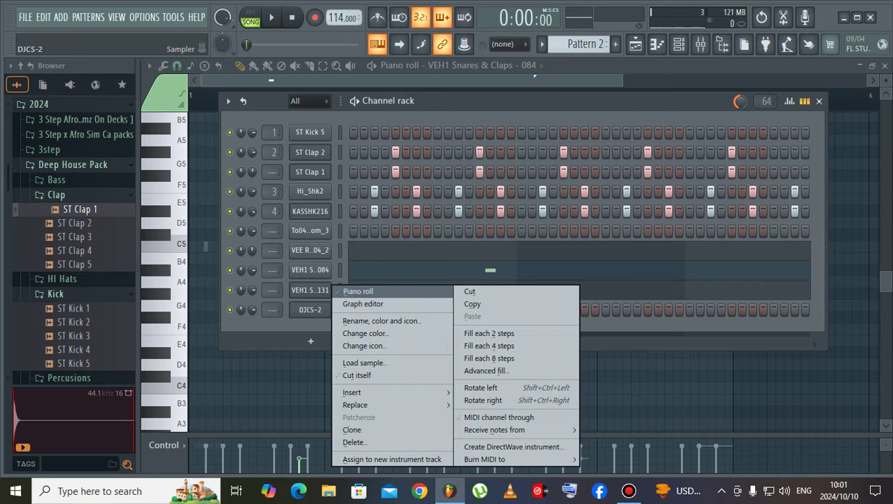
pyautogui.click(300, 290)
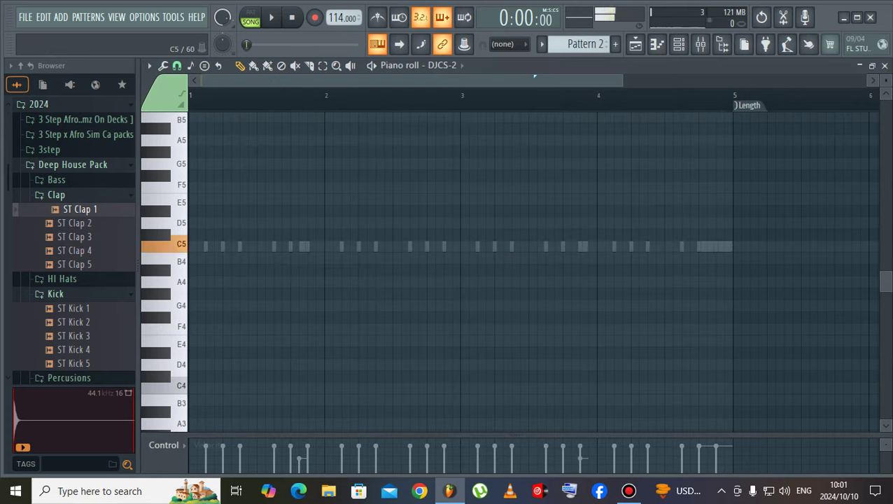
pyautogui.press('space')
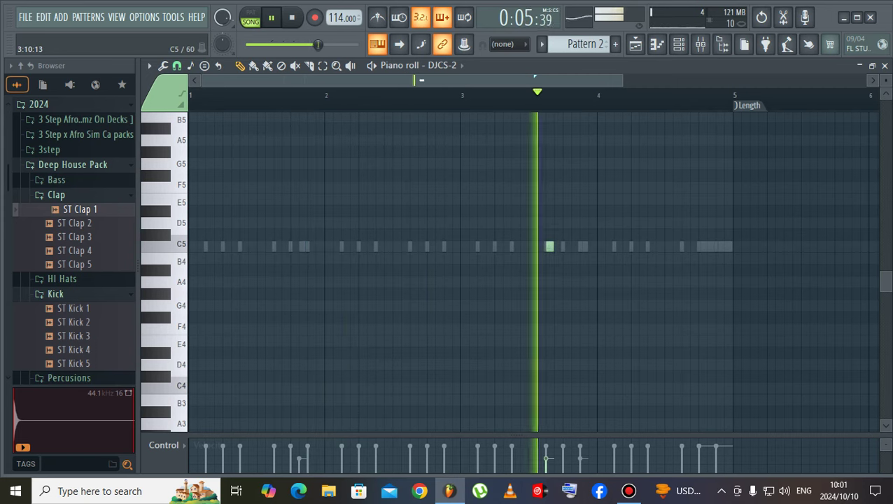
pyautogui.press('space')
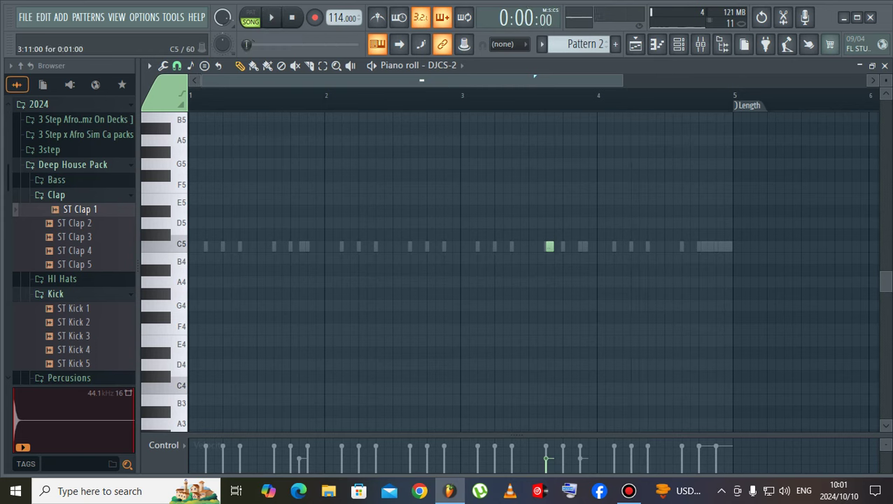
pyautogui.press('space')
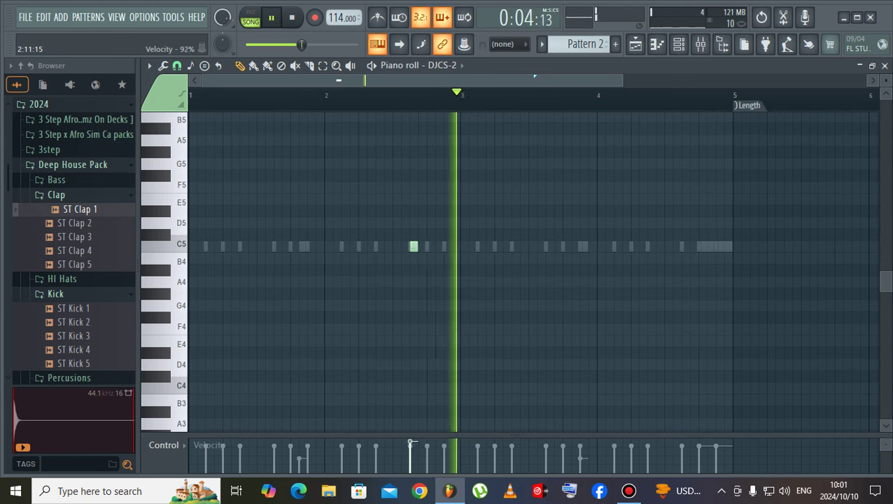
pyautogui.press('space')
# - Copy the VEH1 Snares & Claps - 084 notes to VEH1 Snares & Claps - 131 and add a C5 note there at bar 3 step 15
pyautogui.click(700, 43)
pyautogui.click(678, 44)
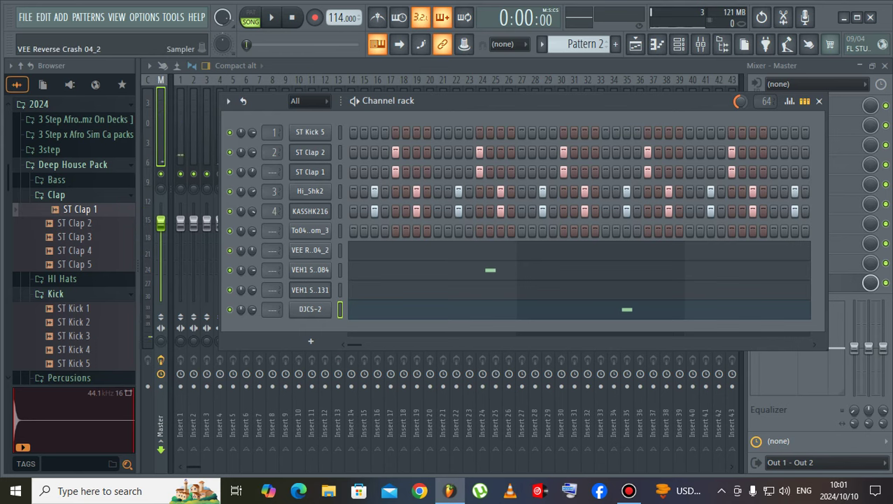
pyautogui.rightClick(310, 270)
pyautogui.click(477, 282)
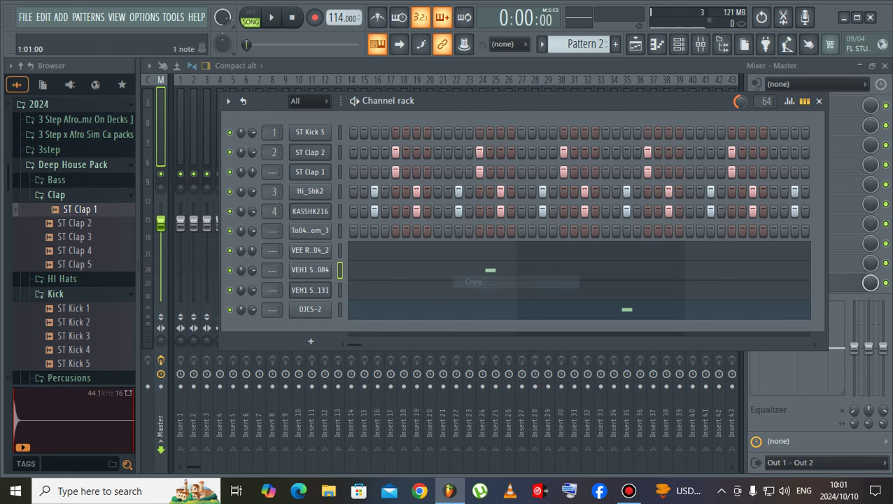
pyautogui.rightClick(310, 289)
pyautogui.click(473, 313)
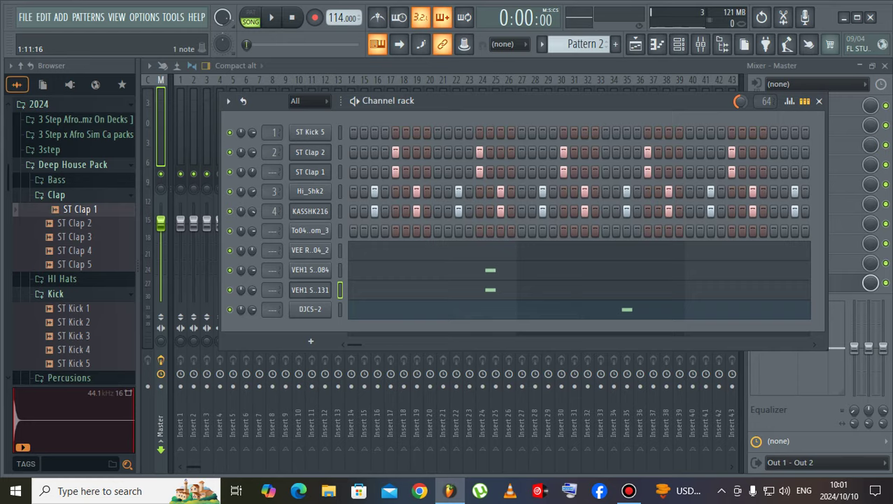
pyautogui.click(461, 291)
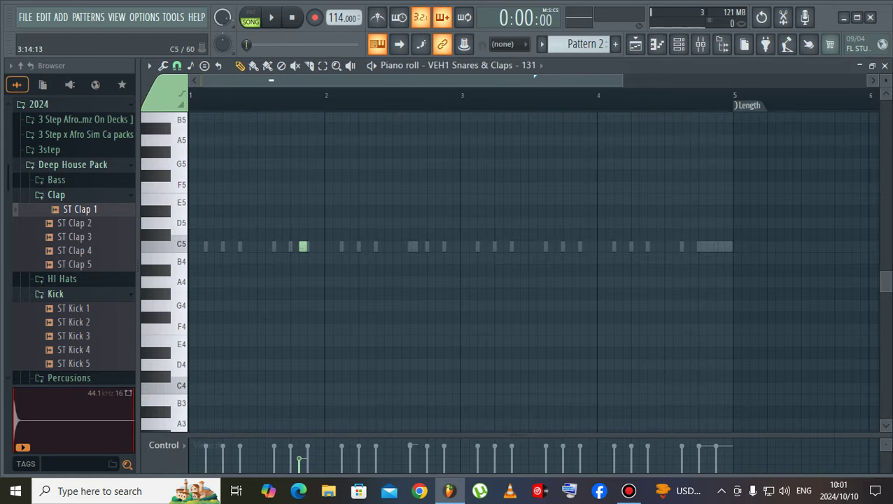
pyautogui.press('space')
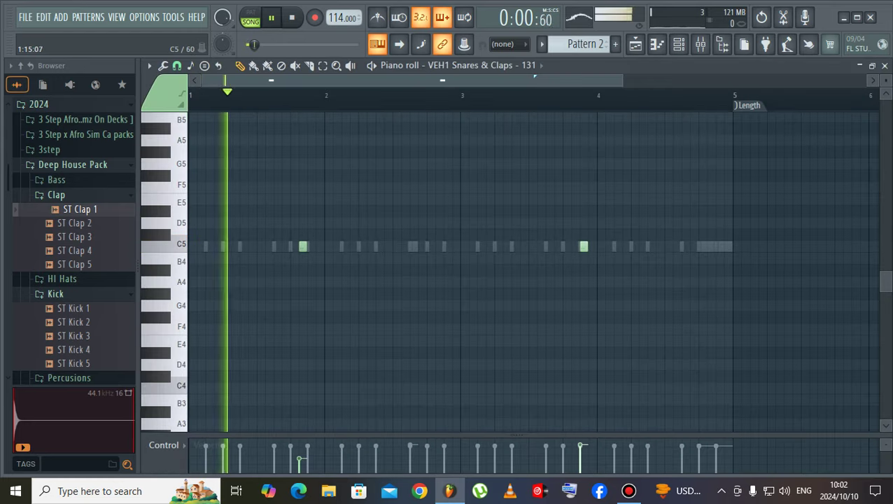
# - Add a one-step C5 note to VEH1 Snares & Claps - 084 at bar 3 step 14, raise the bar 1 note's velocity, and play the beat
pyautogui.click(677, 44)
pyautogui.press('space')
pyautogui.click(364, 270)
pyautogui.press('space')
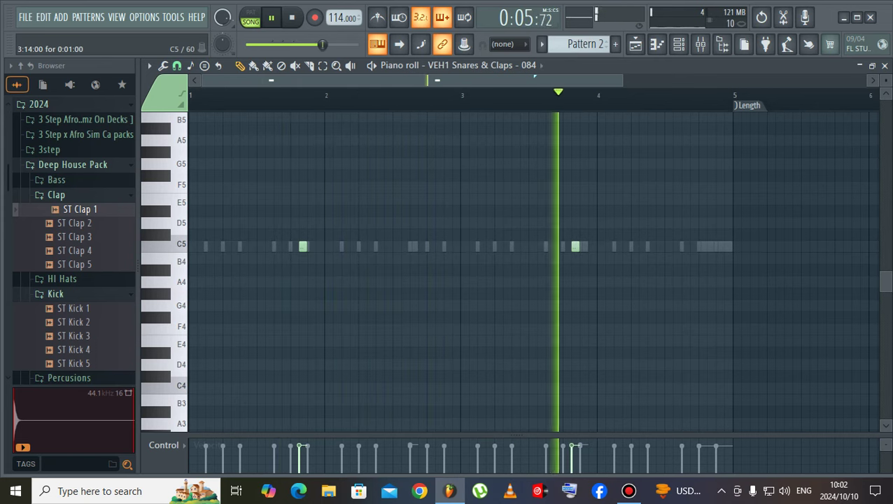
# - Play the pattern, cut all notes from the VEH1 Snares & Claps - 131 and DJCS-2 channels, and restart playback
pyautogui.press('space')
pyautogui.press('space')
pyautogui.press('space')
pyautogui.click(700, 44)
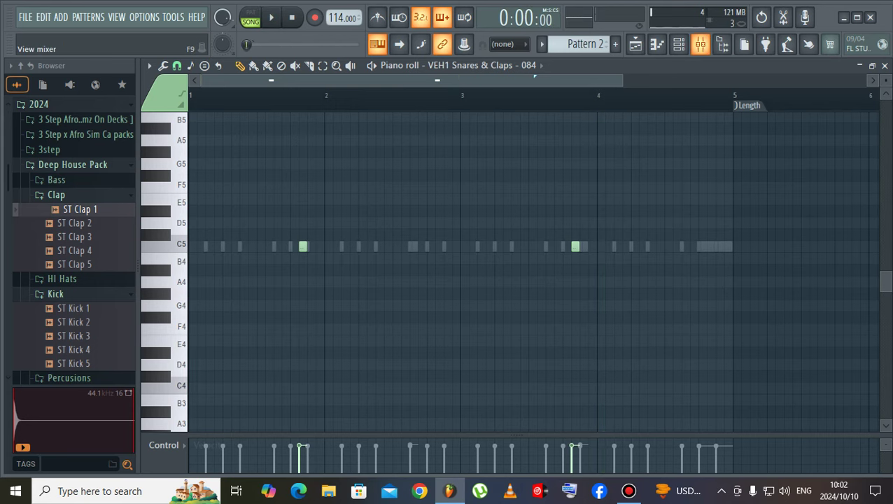
pyautogui.click(679, 44)
pyautogui.rightClick(310, 290)
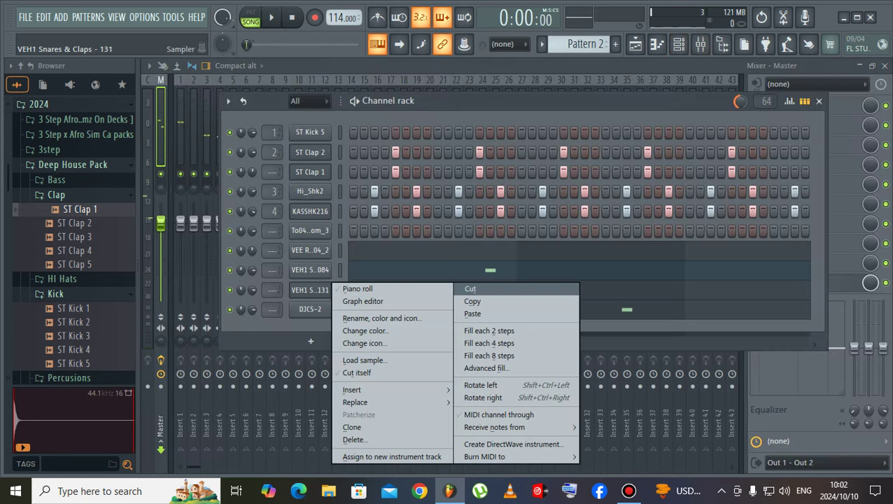
pyautogui.click(471, 289)
pyautogui.rightClick(310, 309)
pyautogui.click(470, 291)
pyautogui.press('space')
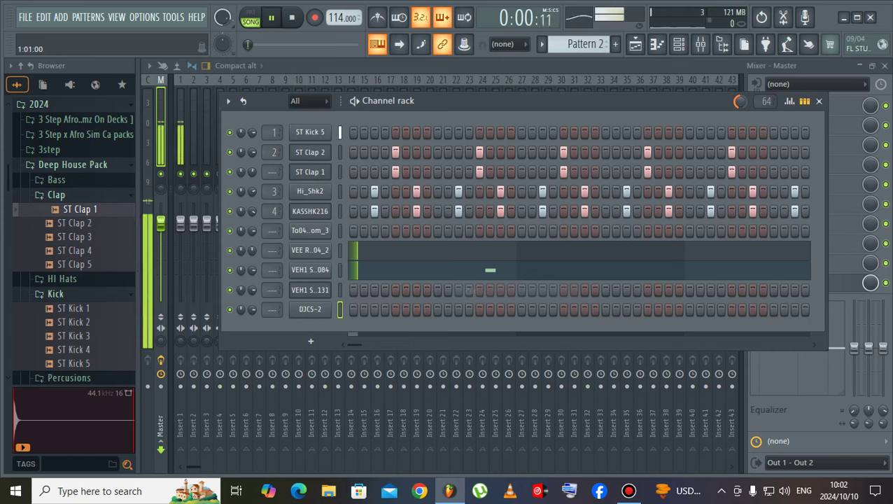
# - Add a one-step C5 note to VEH1 Snares & Claps - 131 with 55% velocity, trying it at bar 2 step 2, bar 3 step 8 and bar 4 step 3
pyautogui.rightClick(310, 289)
pyautogui.click(356, 247)
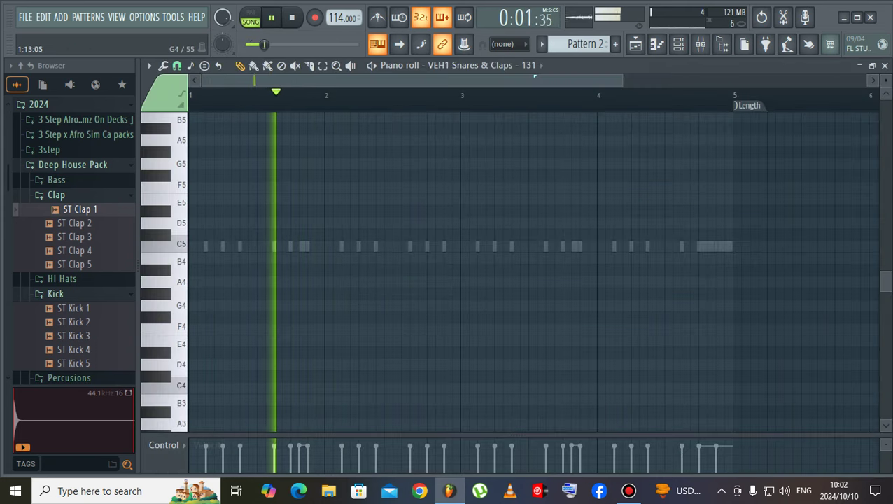
pyautogui.press('space')
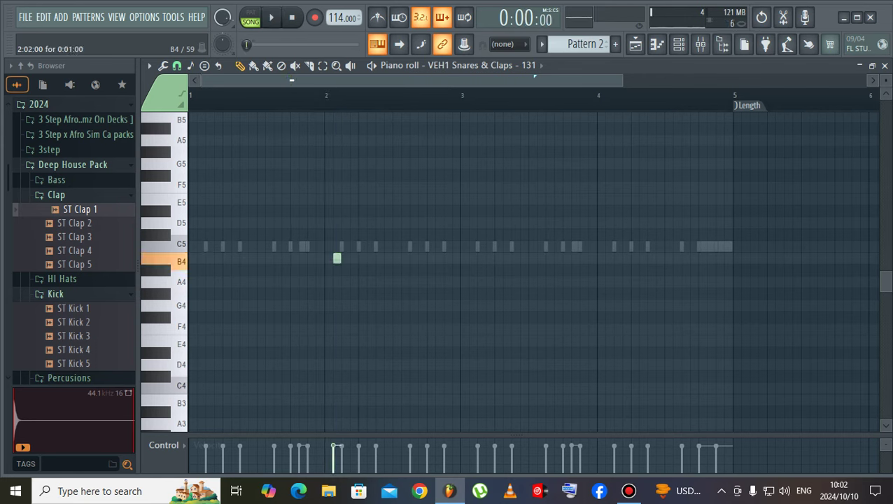
pyautogui.press('space')
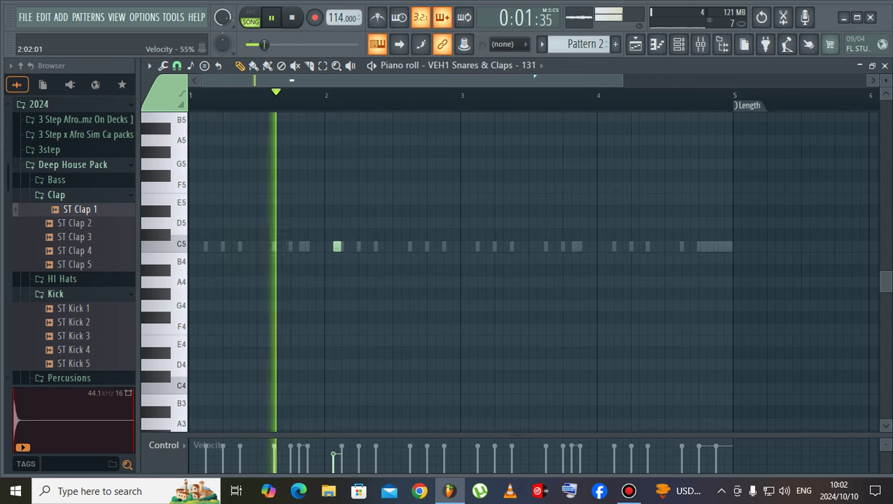
pyautogui.press('space')
pyautogui.press('space')
pyautogui.moveTo(339, 247); pyautogui.dragTo(347, 247)
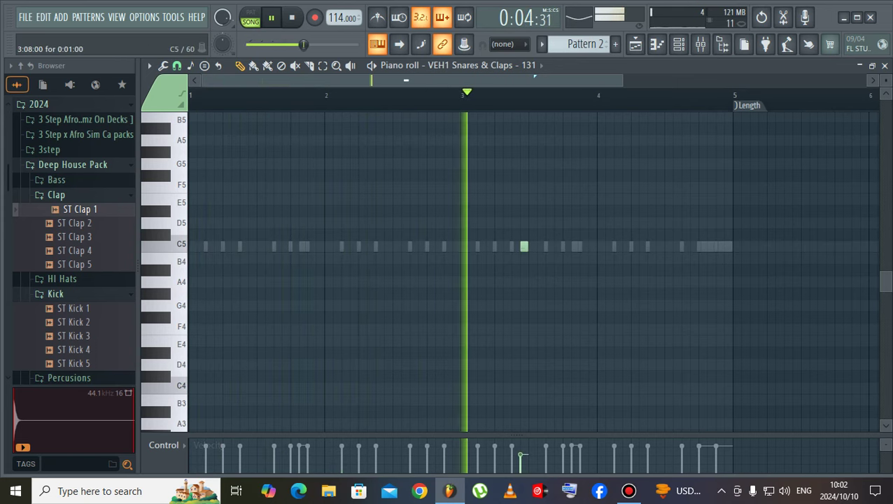
pyautogui.moveTo(600, 246); pyautogui.dragTo(618, 246)
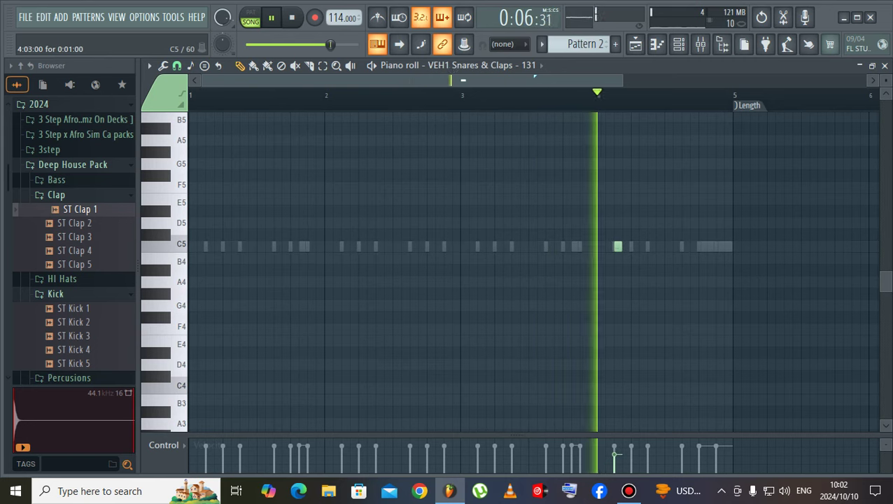
pyautogui.press('space')
# - Add a one-step C5 note to DJCS-2 at bar 4 step 7 and play from late in bar 3
pyautogui.click(678, 44)
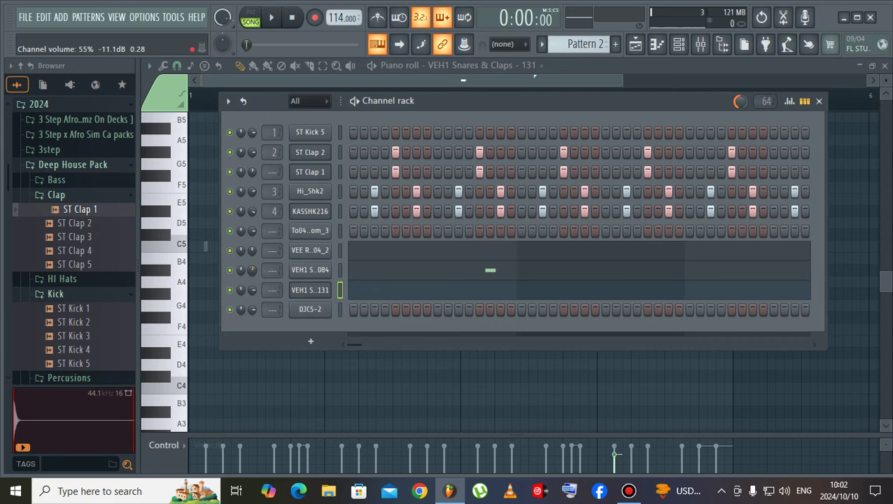
pyautogui.rightClick(310, 309)
pyautogui.click(355, 289)
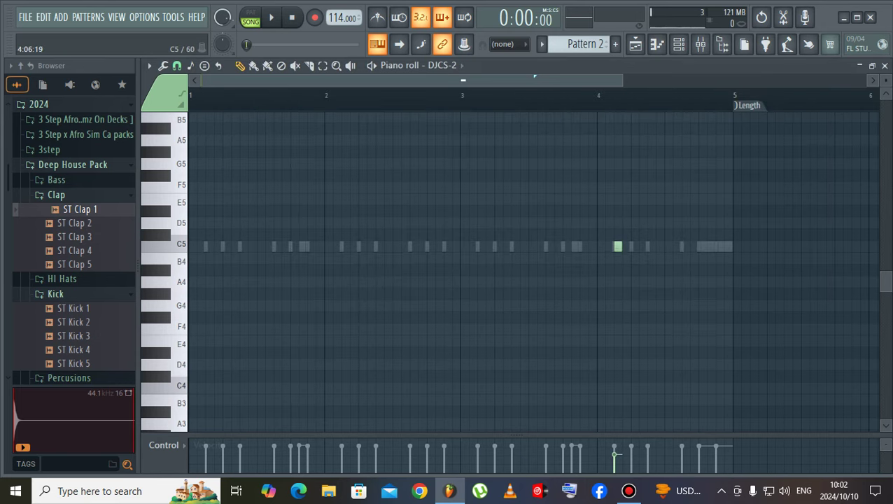
pyautogui.click(648, 246)
pyautogui.press('space')
pyautogui.click(563, 95)
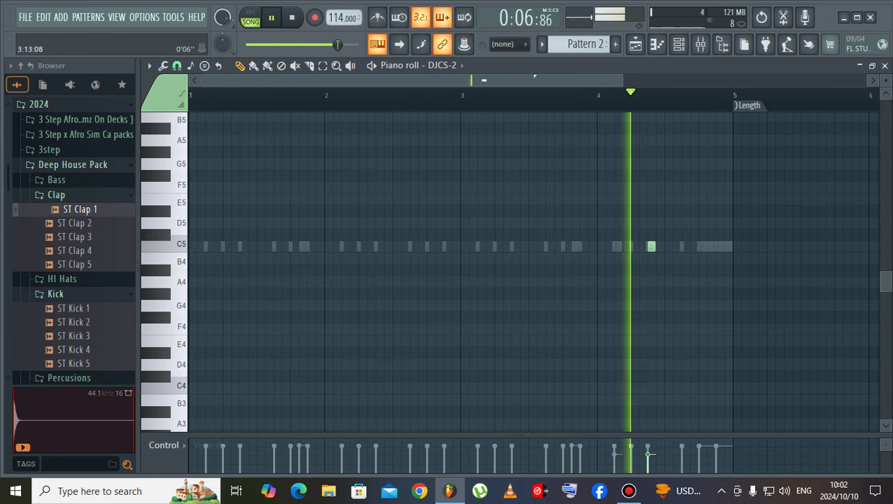
pyautogui.press('space')
# - Cut the notes from VEH1 Snares & Claps - 131 and set the DJCS-2 channel volume to about 71% during playback
pyautogui.click(678, 44)
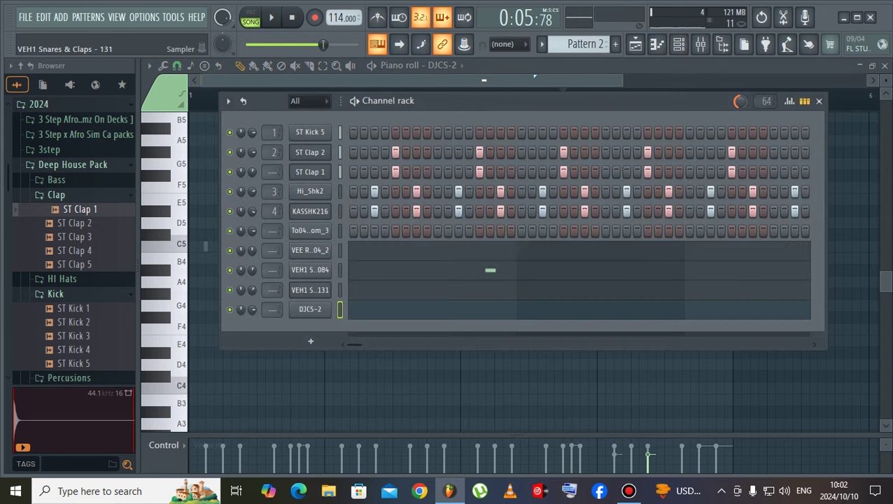
pyautogui.rightClick(310, 290)
pyautogui.click(471, 289)
pyautogui.press('space')
pyautogui.moveTo(252, 309); pyautogui.dragTo(252, 318)
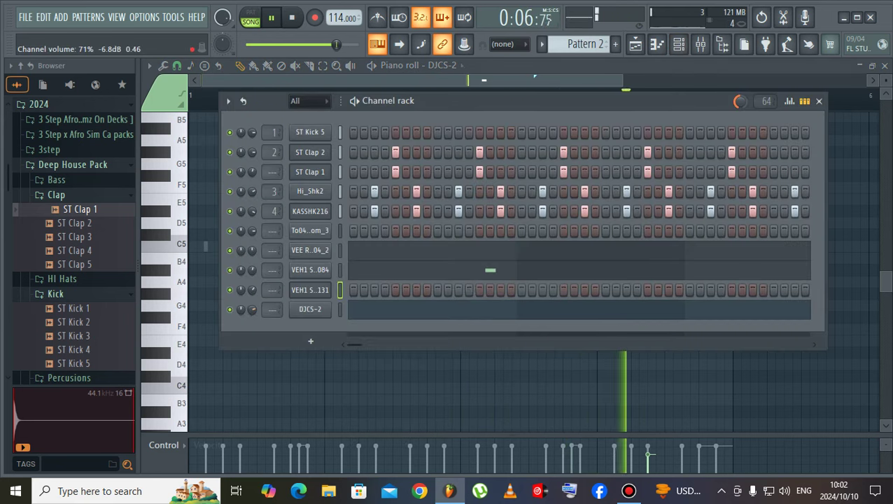
pyautogui.press('space')
# - Load ST Clap 3 as a new channel below ST Clap 1 and open its piano roll with the beat playing
pyautogui.click(80, 237)
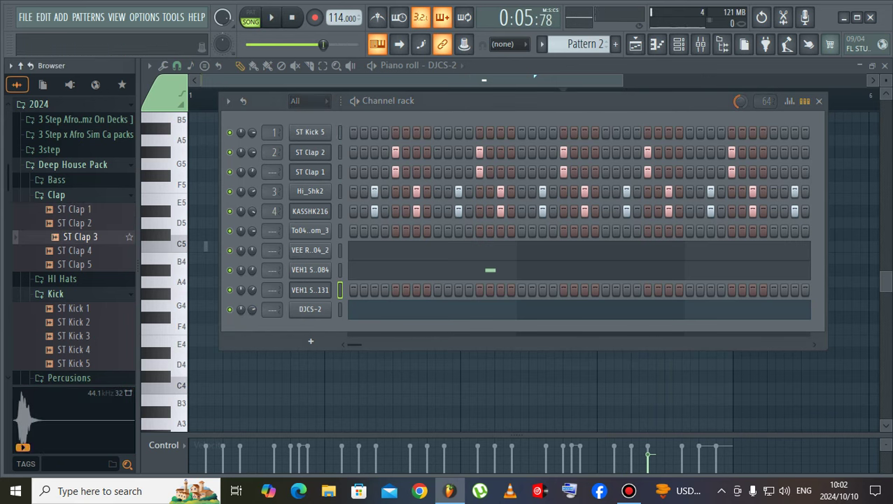
pyautogui.moveTo(80, 237); pyautogui.dragTo(319, 202)
pyautogui.rightClick(326, 189)
pyautogui.click(361, 190)
pyautogui.press('space')
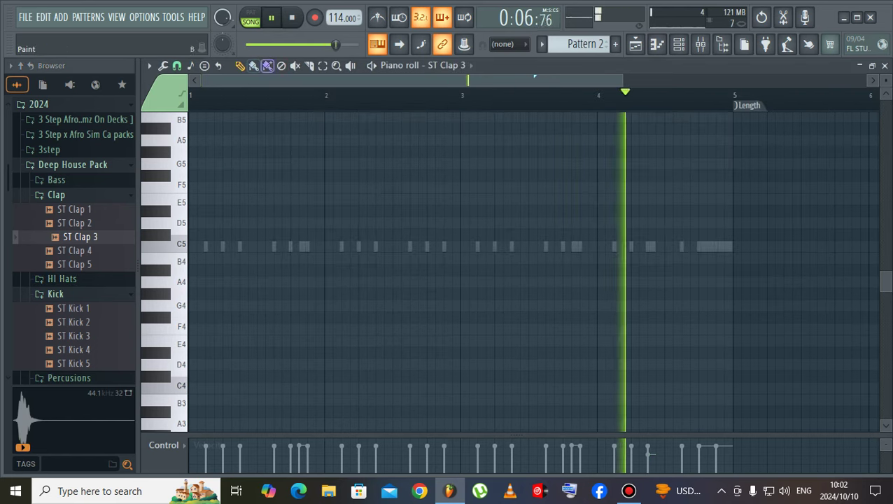
# - Add a C5 note to ST Clap 3 in bar 4, adjust it to start at step 8 and last three steps, and audition it
pyautogui.press('space')
pyautogui.press('space')
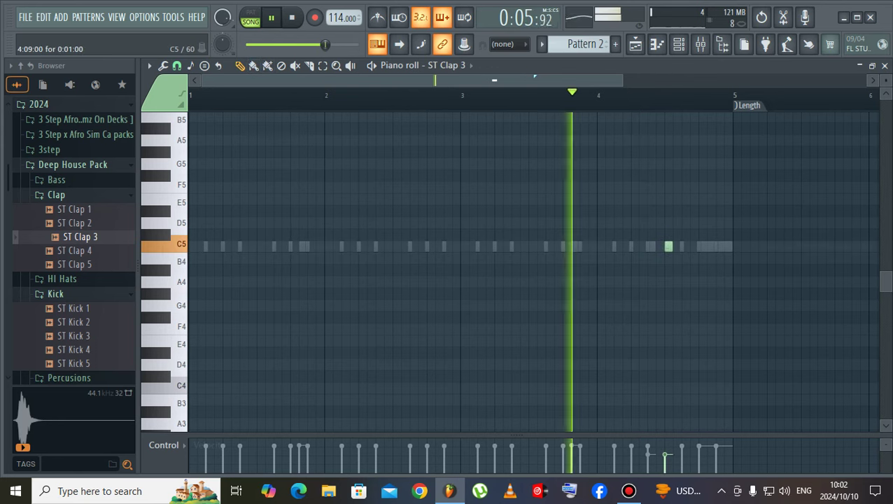
pyautogui.press('space')
pyautogui.press('space')
pyautogui.moveTo(667, 246)
pyautogui.mouseDown()
pyautogui.moveTo(659, 247)
pyautogui.moveTo(681, 247)
pyautogui.mouseUp()
pyautogui.press('space')
pyautogui.press('space')
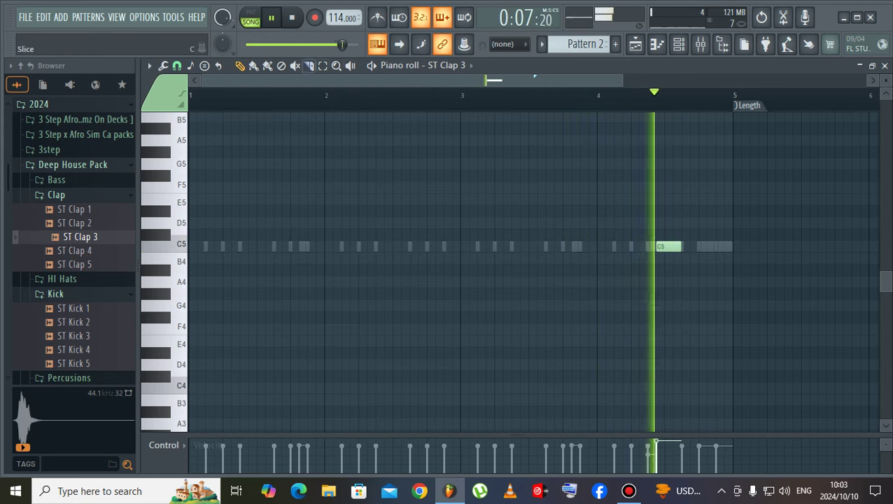
pyautogui.press('space')
pyautogui.press('space')
# - Move the three-step ST Clap 3 note to bar 4 step 9, audition it and check its note properties
pyautogui.moveTo(203, 81); pyautogui.dragTo(428, 81)
pyautogui.press('space')
pyautogui.press('space')
pyautogui.moveTo(426, 246); pyautogui.dragTo(444, 246)
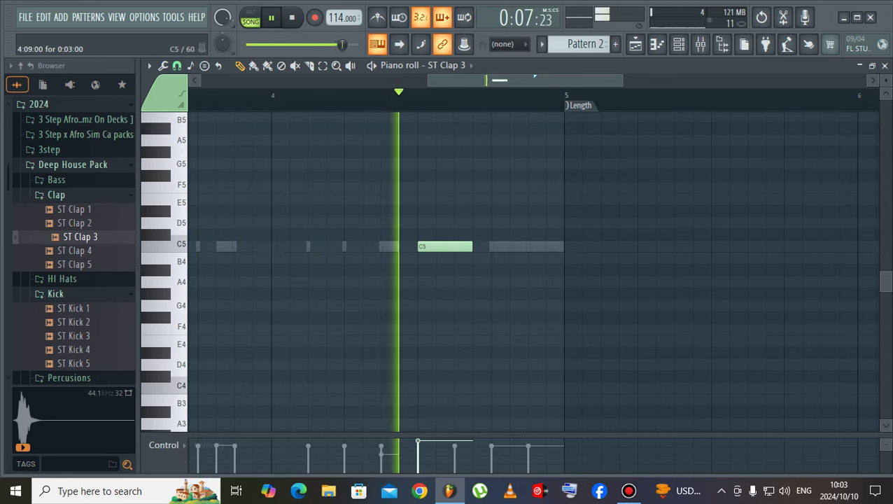
pyautogui.press('space')
pyautogui.press('space')
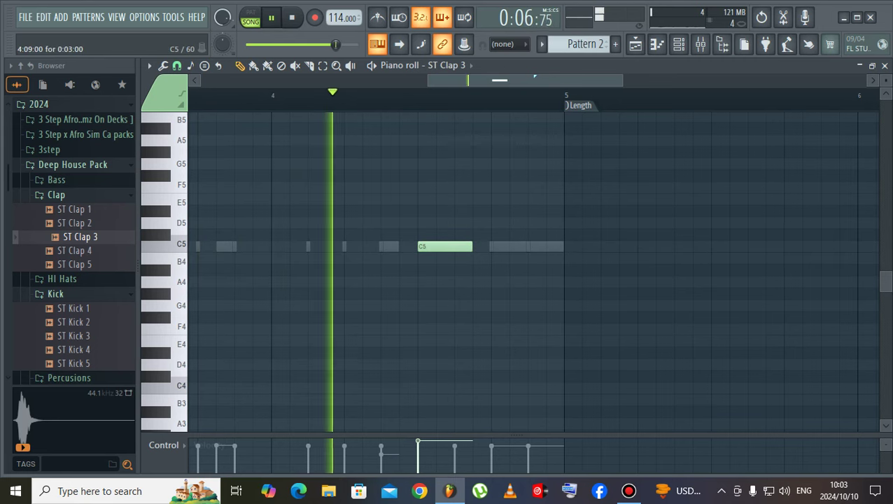
pyautogui.press('space')
pyautogui.doubleClick(445, 247)
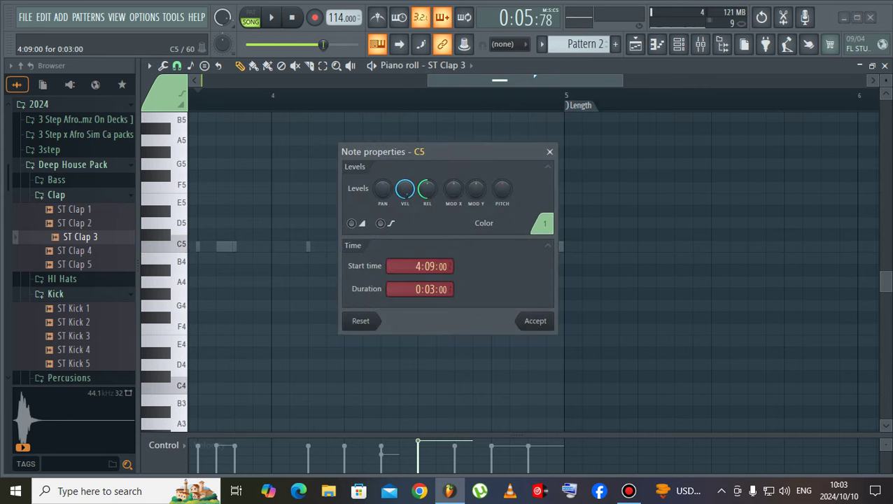
pyautogui.click(550, 152)
# - Raise the trim in ST Clap 3's sampler settings, try a 13% sample start offset and reset the offset to 0%
pyautogui.click(678, 45)
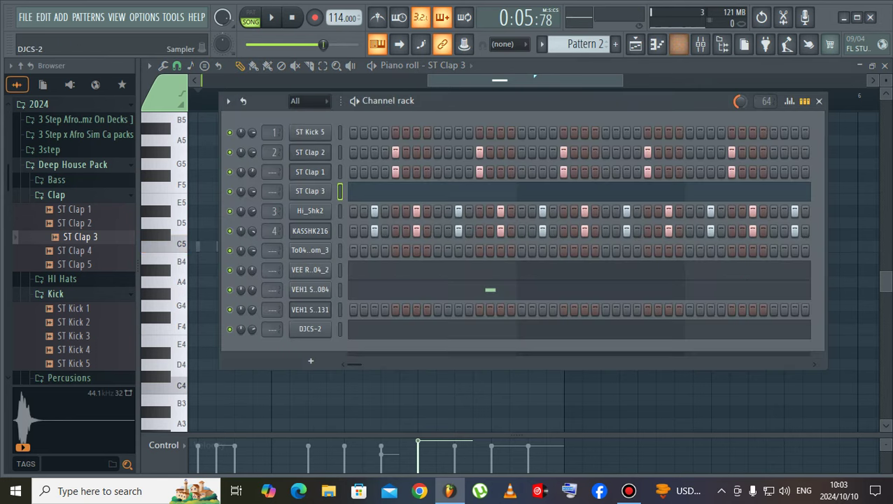
pyautogui.click(310, 191)
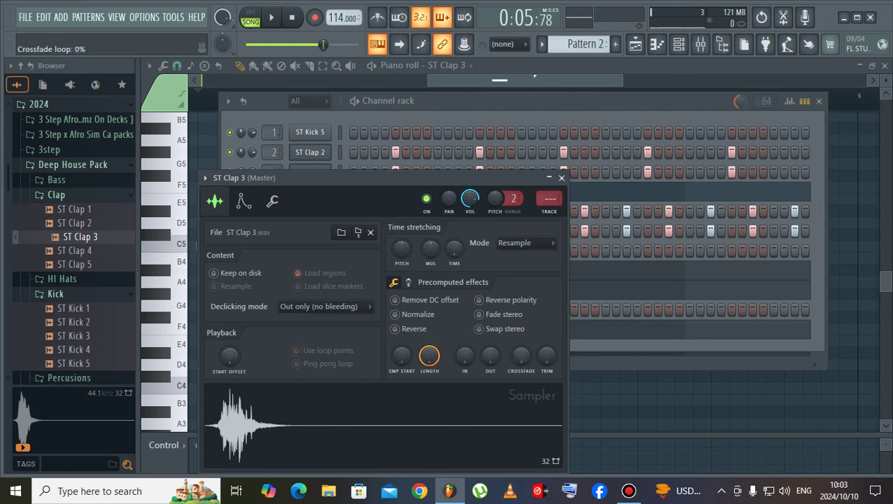
pyautogui.moveTo(546, 355); pyautogui.dragTo(546, 285)
pyautogui.moveTo(229, 356); pyautogui.dragTo(229, 345)
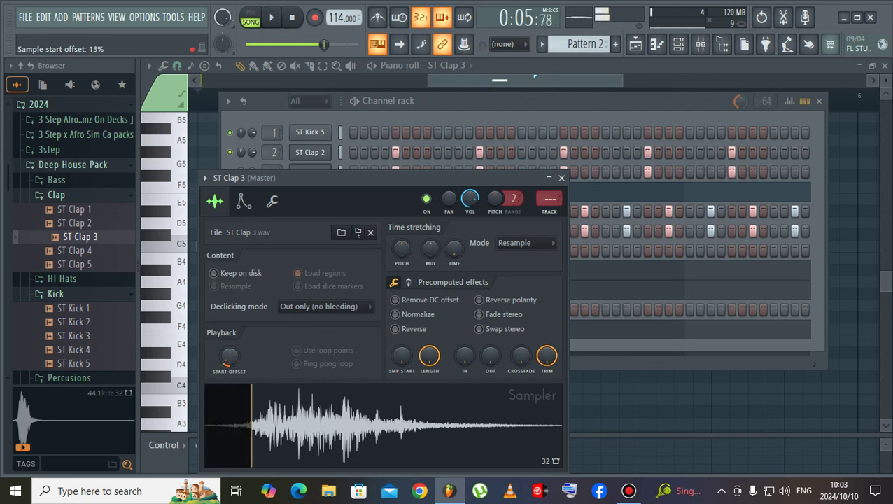
pyautogui.moveTo(229, 355); pyautogui.dragTo(229, 368)
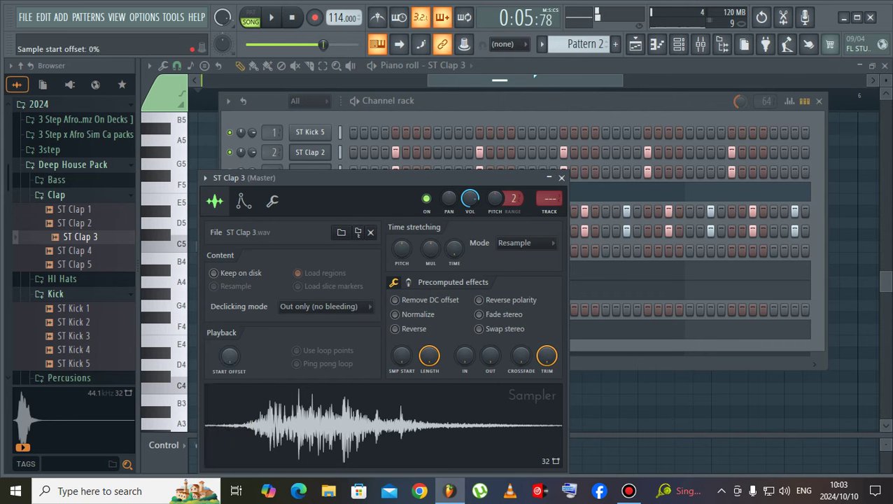
# - Play the beat and cut the notes from the ST Clap 3 channel
pyautogui.click(478, 101)
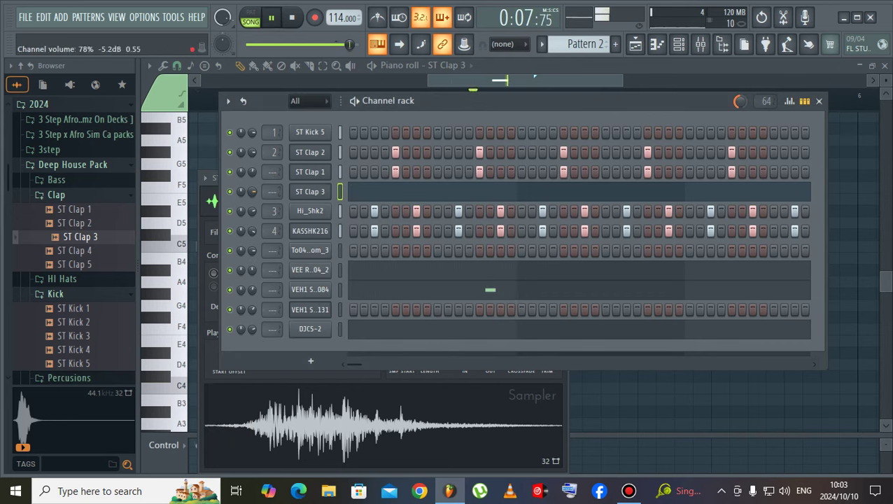
pyautogui.press('space')
pyautogui.rightClick(326, 190)
pyautogui.click(471, 190)
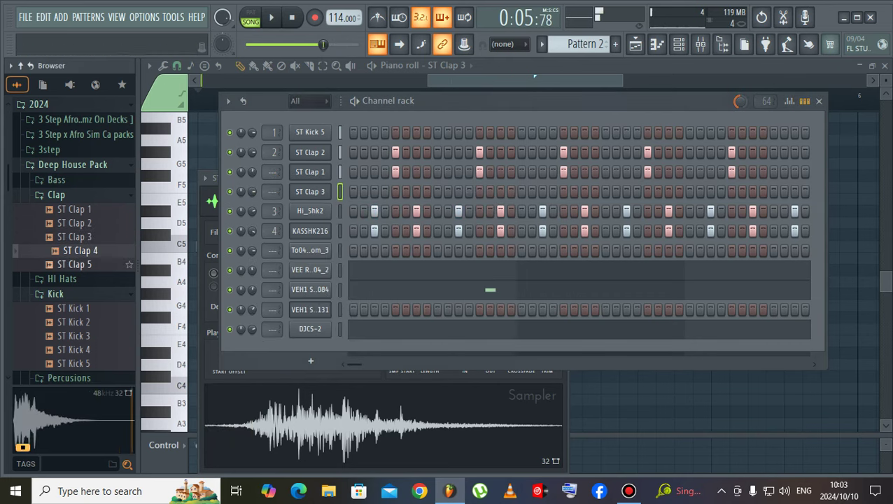
# - Show the playlist and browse to the Shakers folder of the Private School Piano sample pack inside piano 2024
pyautogui.click(56, 179)
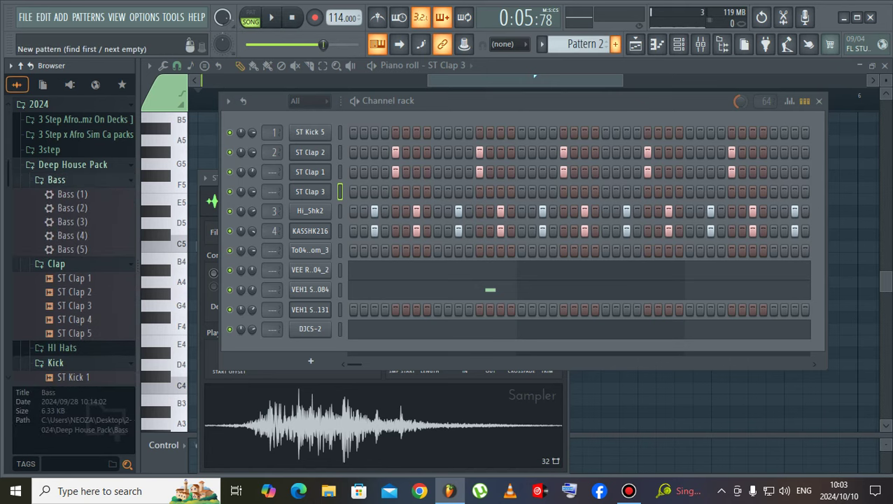
pyautogui.click(634, 44)
pyautogui.click(73, 164)
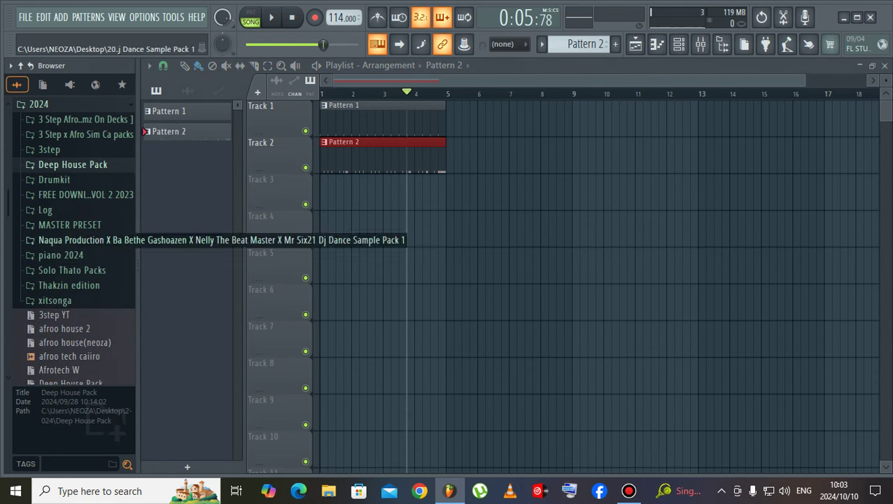
pyautogui.click(61, 254)
pyautogui.click(70, 270)
pyautogui.click(72, 270)
pyautogui.click(84, 286)
pyautogui.scroll(-4, 84, 286)
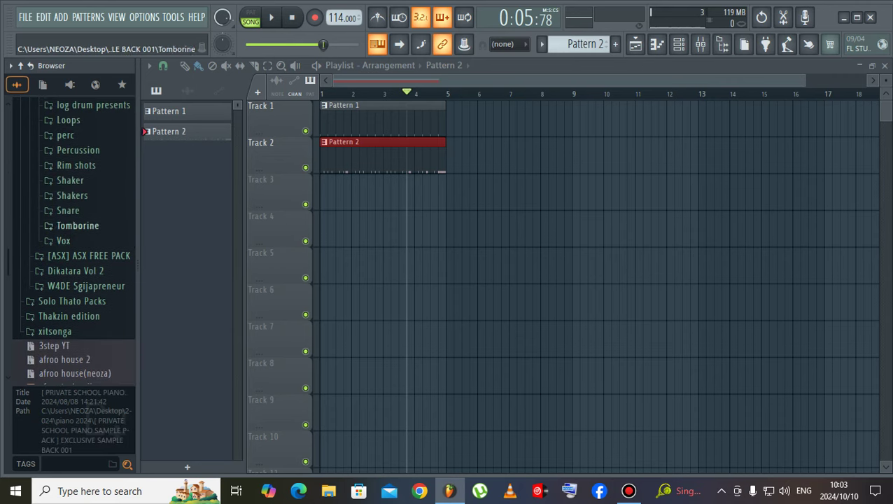
pyautogui.click(72, 195)
# - Audition the shaker samples and place KS4 - A Shaker Loop (6) twice back to back on Track 3 across bars 1 to 4
pyautogui.click(105, 188)
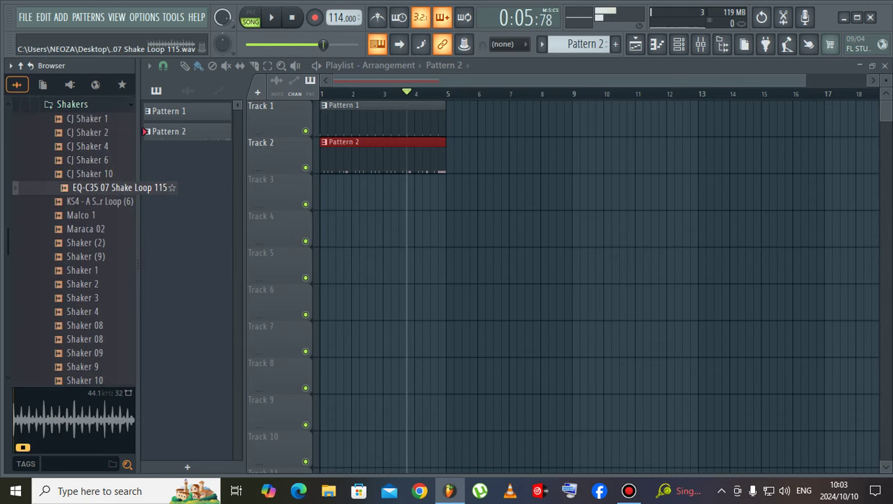
pyautogui.click(100, 202)
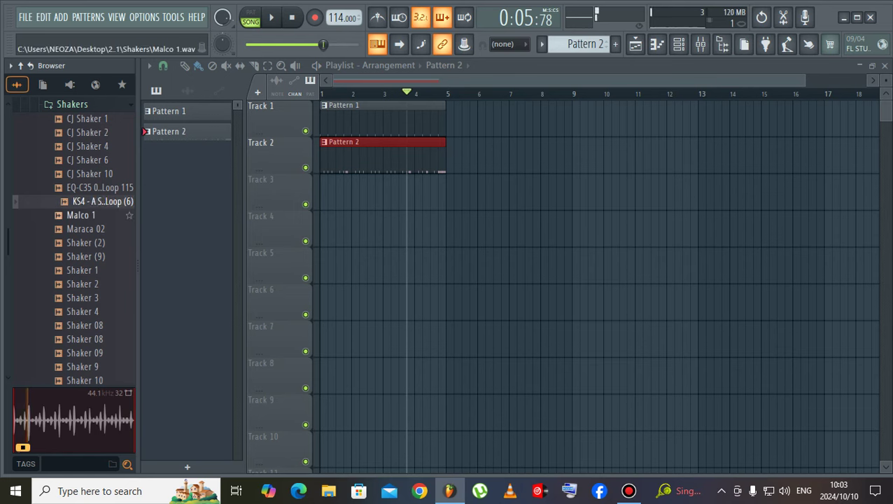
pyautogui.click(86, 215)
pyautogui.click(86, 229)
pyautogui.click(105, 201)
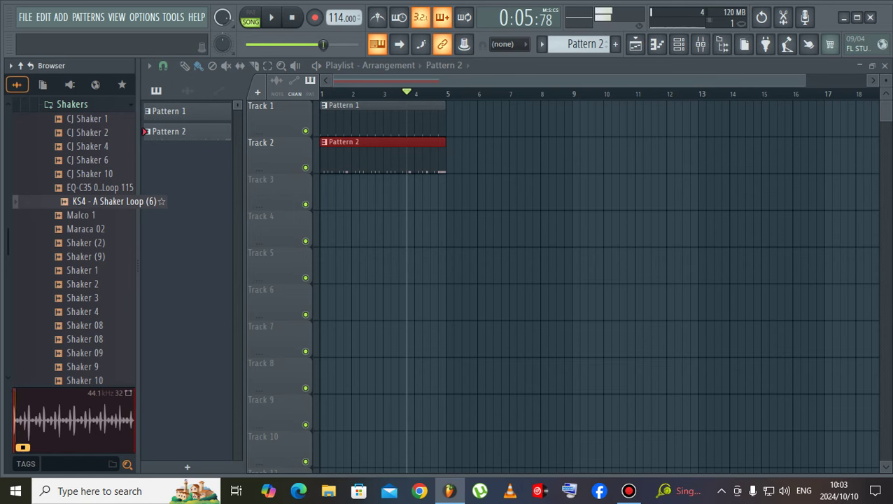
pyautogui.moveTo(105, 202); pyautogui.dragTo(317, 210)
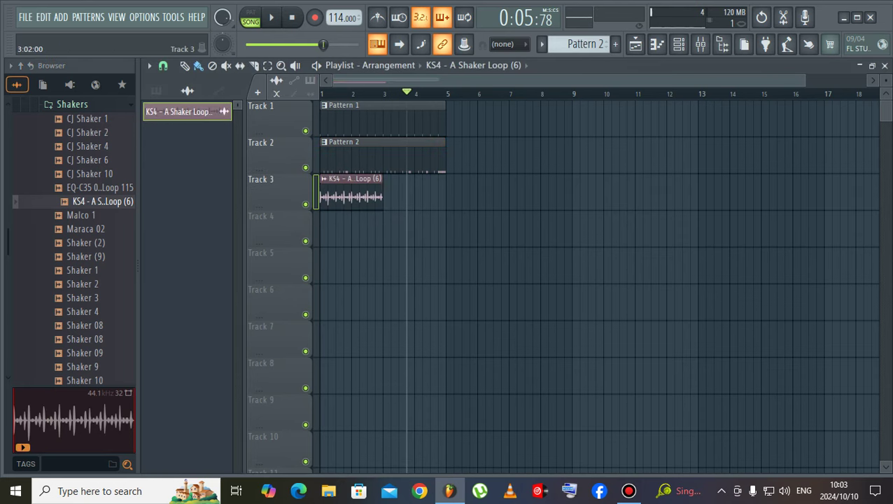
pyautogui.click(394, 196)
# - Pick Pattern 1 in the playlist, show the mixer and colour Inserts 1 to 14 Pale Violet Red (#9F355A)
pyautogui.click(400, 116)
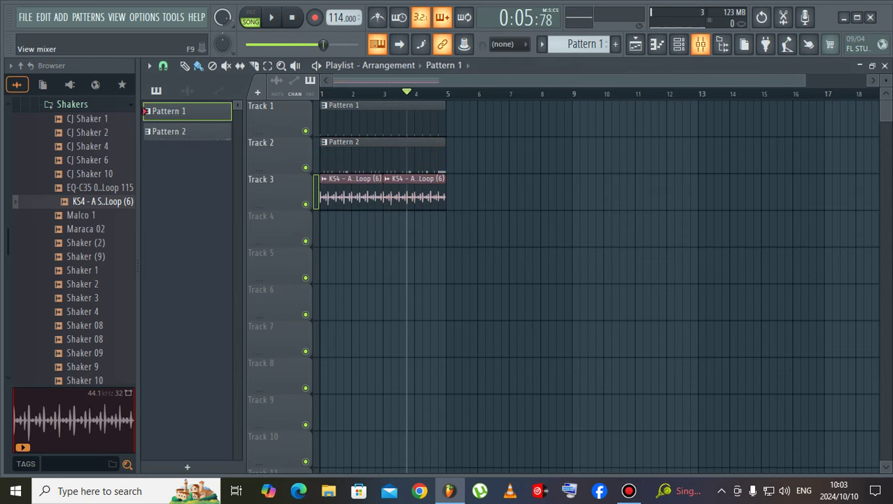
pyautogui.click(700, 44)
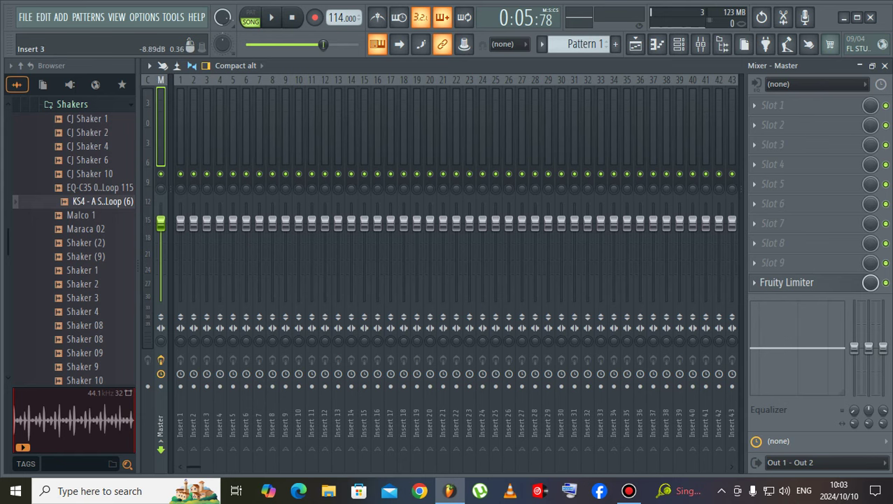
pyautogui.moveTo(181, 119); pyautogui.dragTo(312, 119)
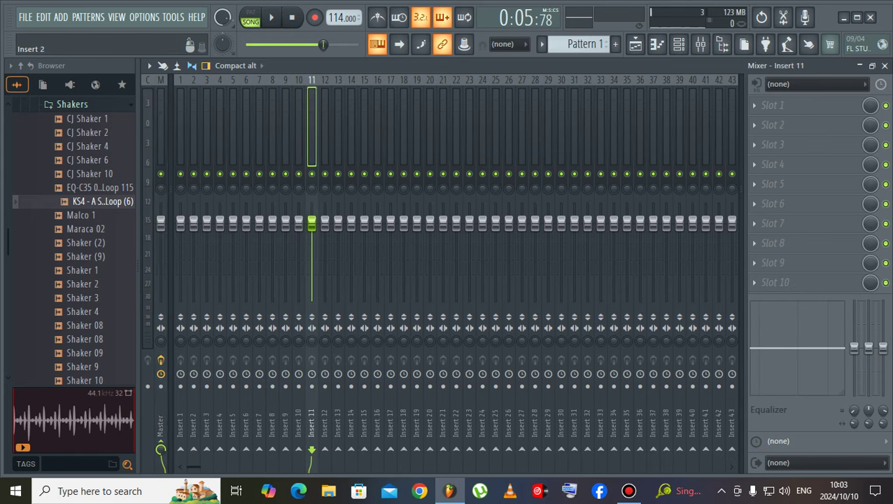
pyautogui.click(181, 126)
pyautogui.moveTo(180, 126); pyautogui.dragTo(351, 125)
pyautogui.rightClick(353, 126)
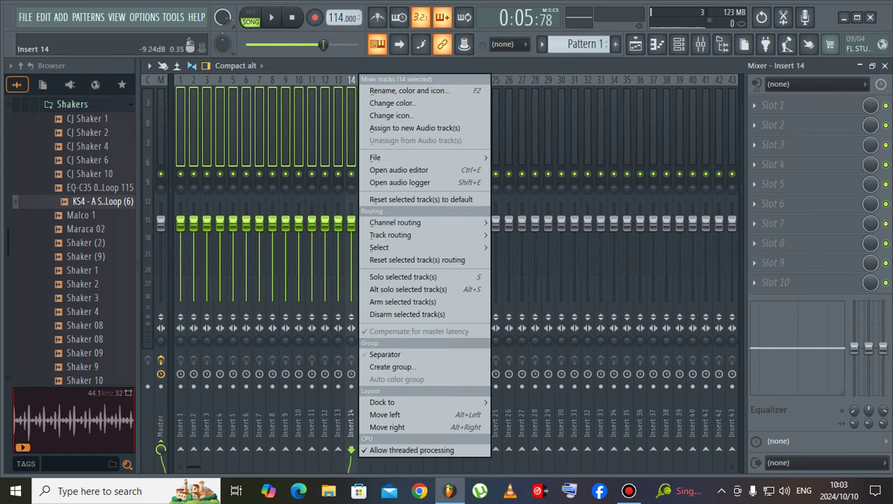
pyautogui.click(391, 102)
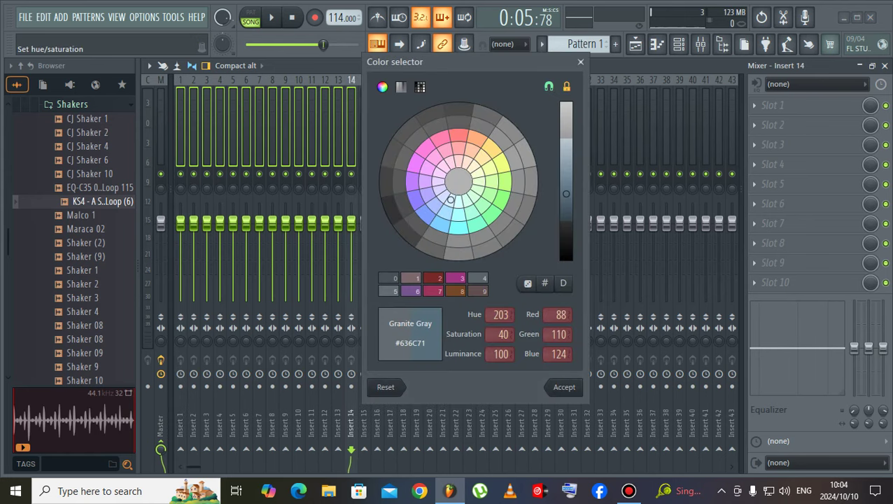
pyautogui.click(441, 139)
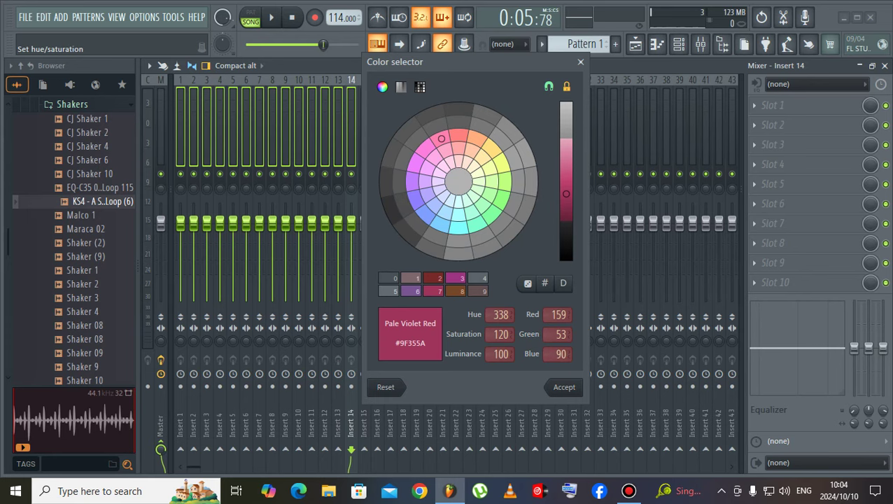
pyautogui.click(564, 387)
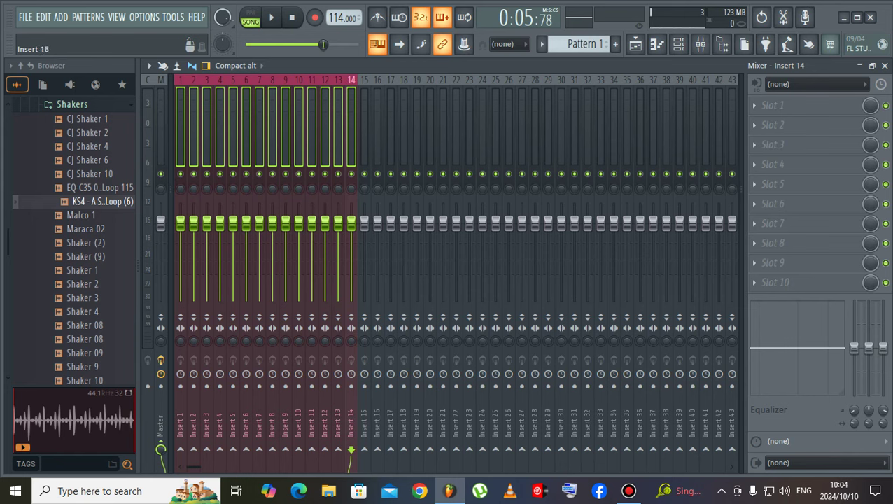
# - Colour mixer Inserts 18 to 35 Slate Blue (#45359F), keeping their names
pyautogui.scroll(-15, 404, 273)
pyautogui.moveTo(404, 85); pyautogui.dragTo(613, 86)
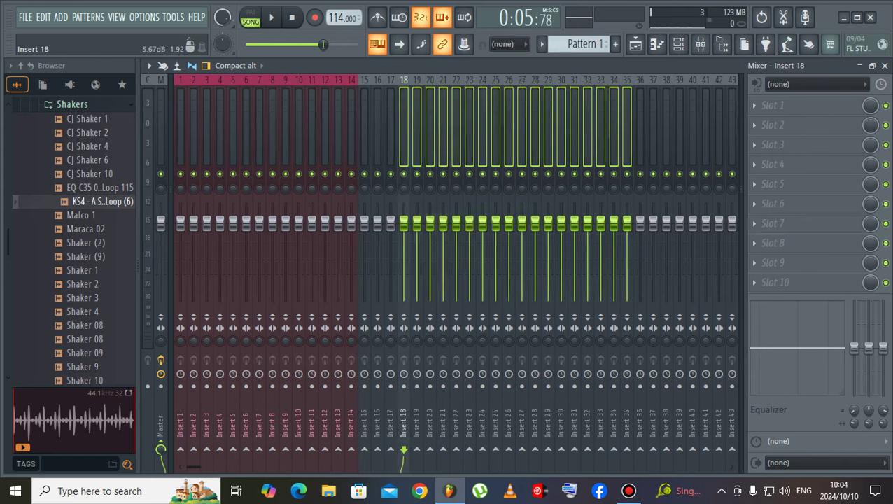
pyautogui.rightClick(575, 80)
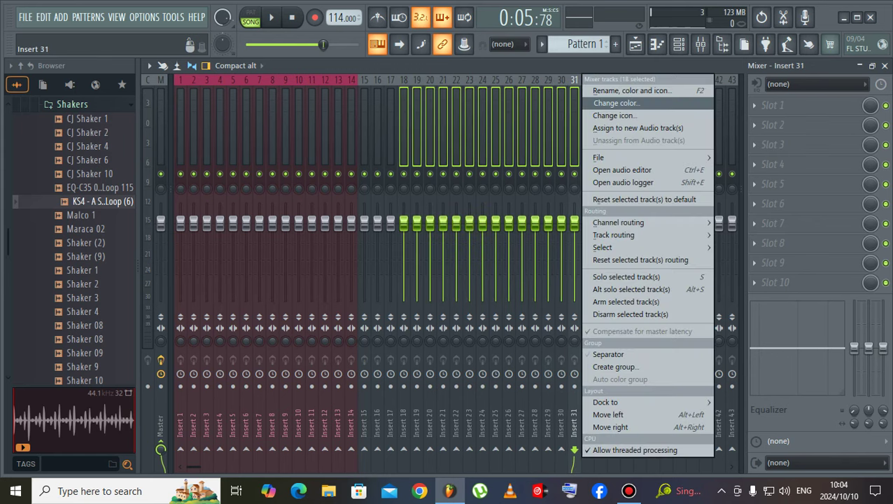
pyautogui.click(630, 90)
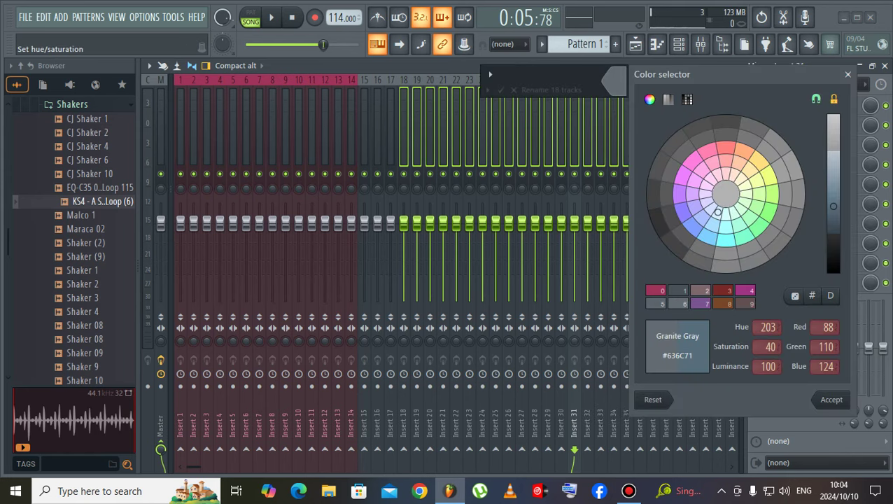
pyautogui.click(693, 161)
pyautogui.click(683, 210)
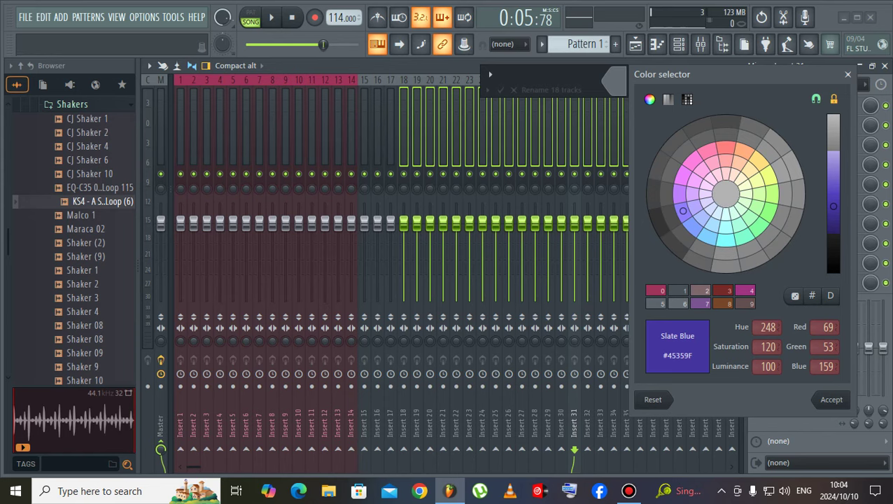
pyautogui.click(831, 399)
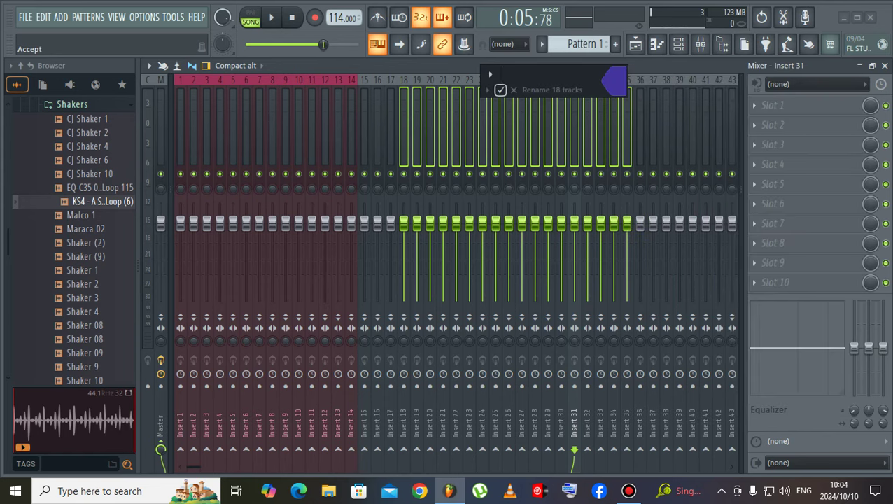
pyautogui.click(500, 90)
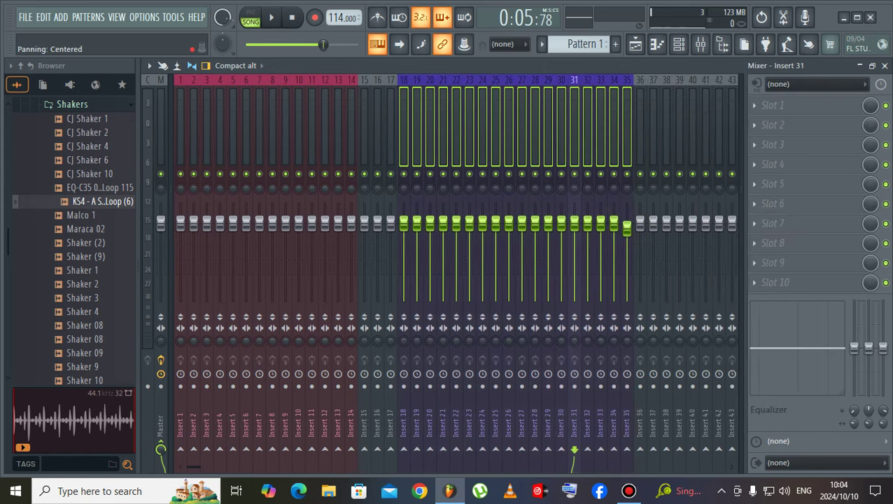
pyautogui.scroll(-15, 456, 168)
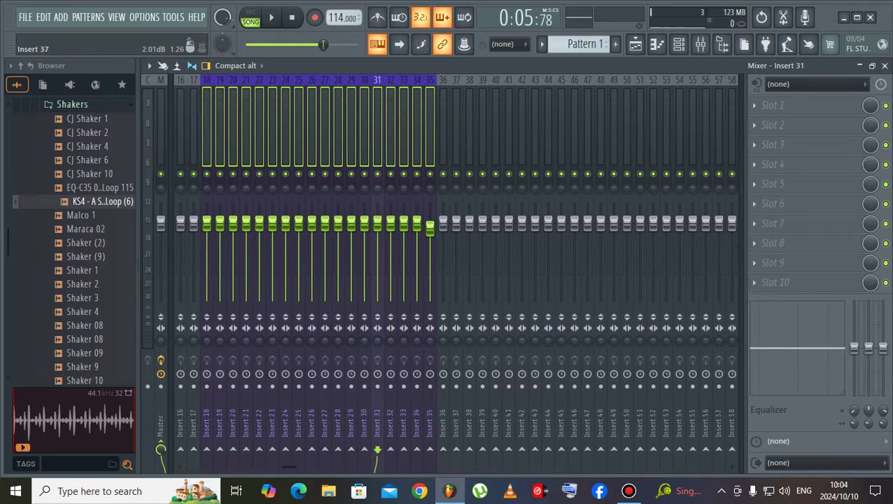
pyautogui.click(639, 148)
pyautogui.click(718, 149)
pyautogui.click(705, 148)
pyautogui.click(482, 149)
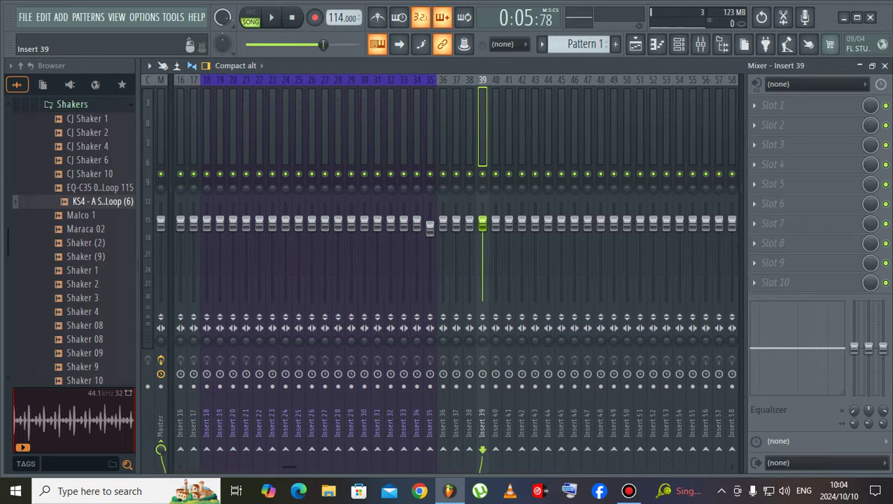
pyautogui.moveTo(482, 144); pyautogui.dragTo(739, 145)
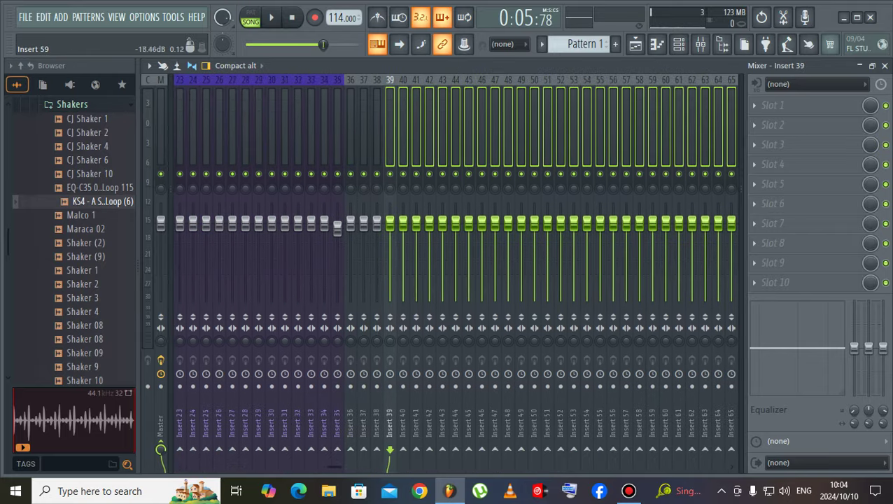
# - Colour mixer Inserts 38 to 54 Drab olive (#679F35)
pyautogui.click(376, 138)
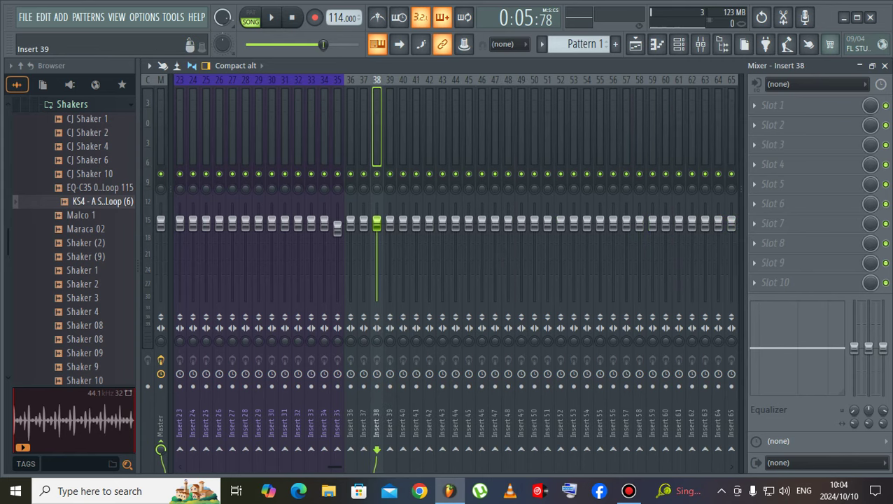
pyautogui.moveTo(377, 137); pyautogui.dragTo(587, 138)
pyautogui.rightClick(594, 74)
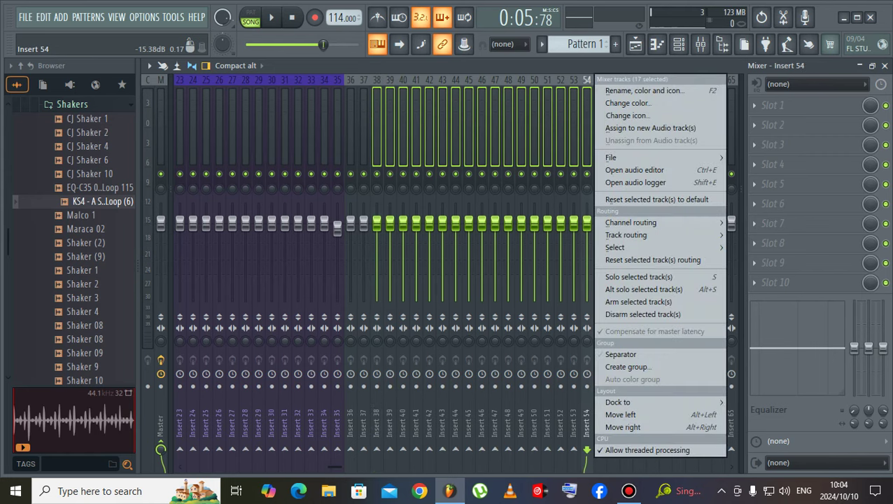
pyautogui.click(628, 103)
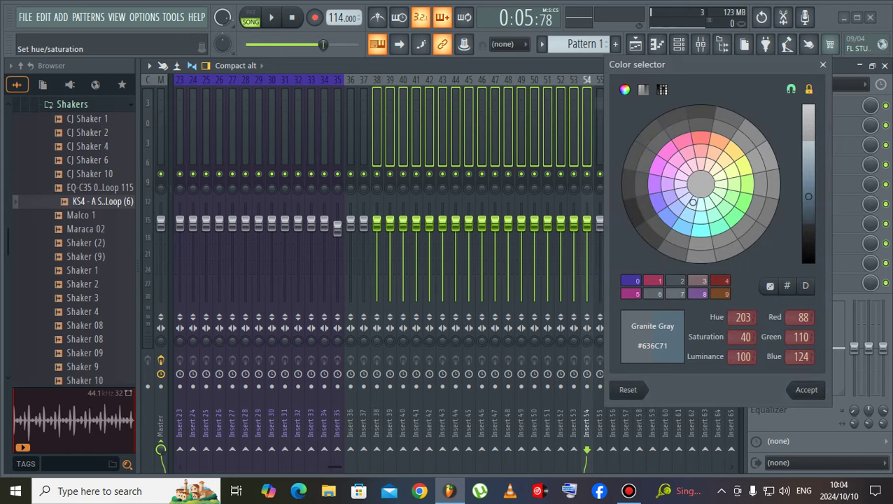
pyautogui.click(747, 184)
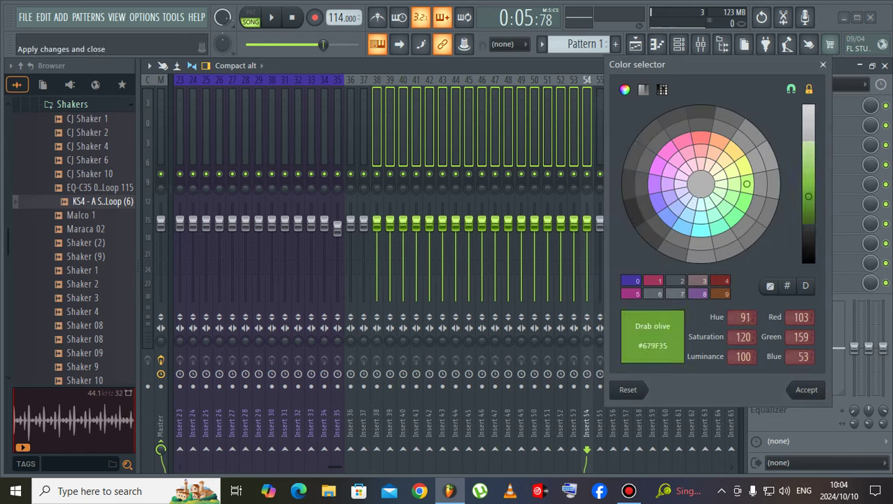
pyautogui.click(806, 390)
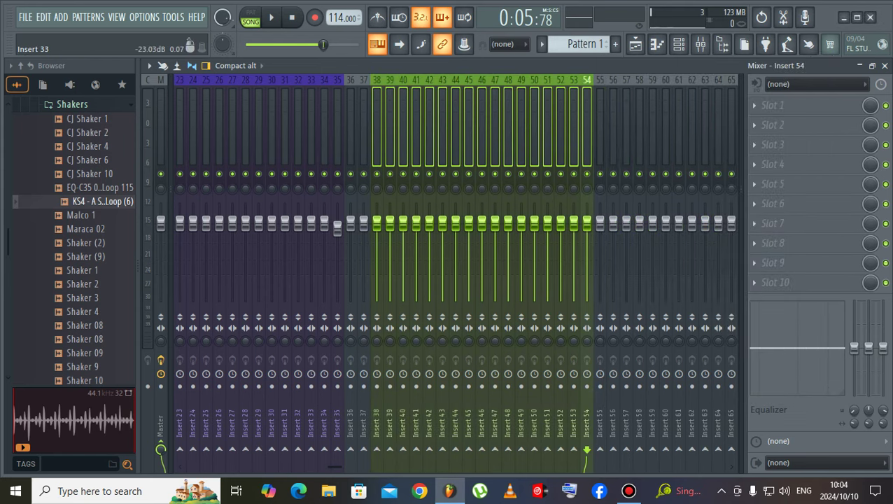
pyautogui.scroll(7, 311, 150)
pyautogui.scroll(-1, 244, 173)
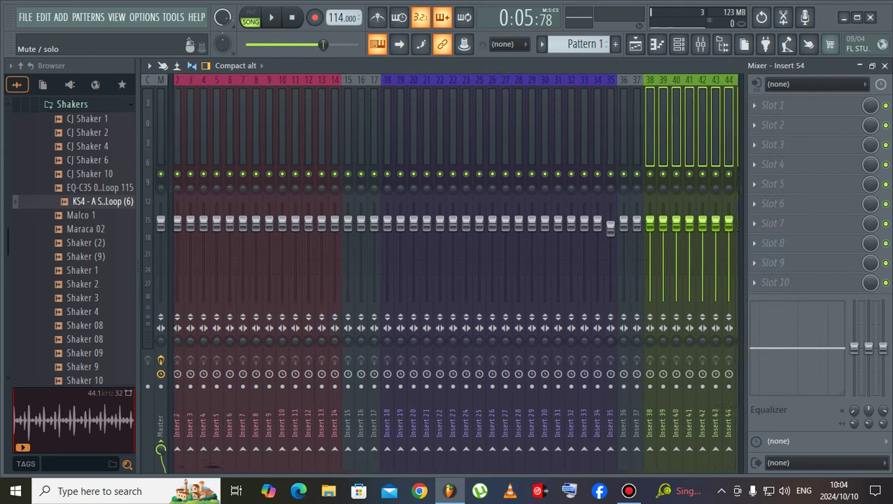
pyautogui.scroll(-6, 441, 272)
pyautogui.click(634, 44)
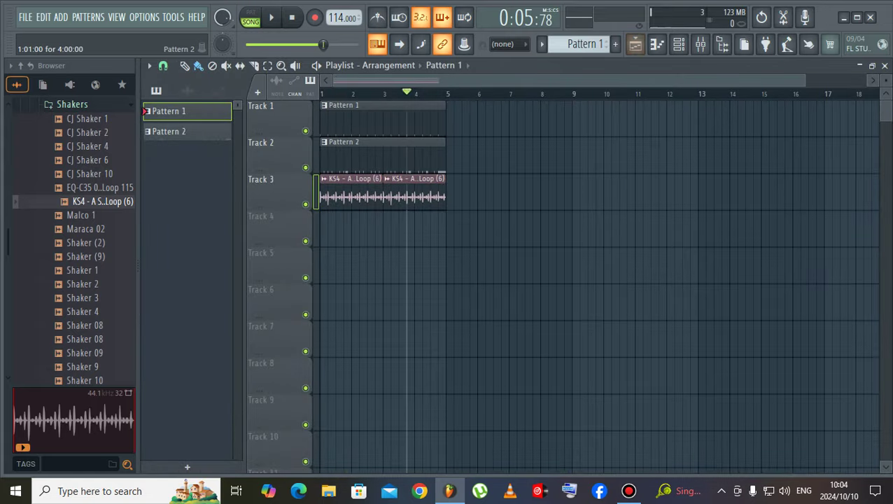
pyautogui.click(628, 490)
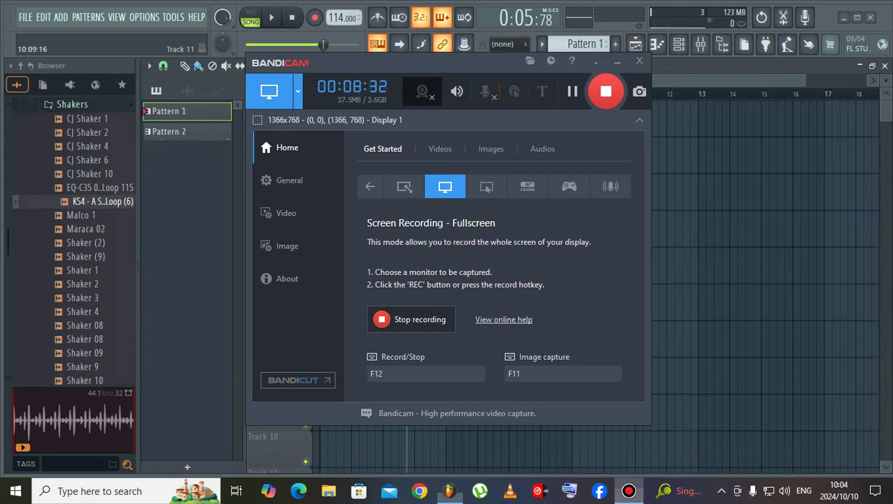
pyautogui.click(628, 490)
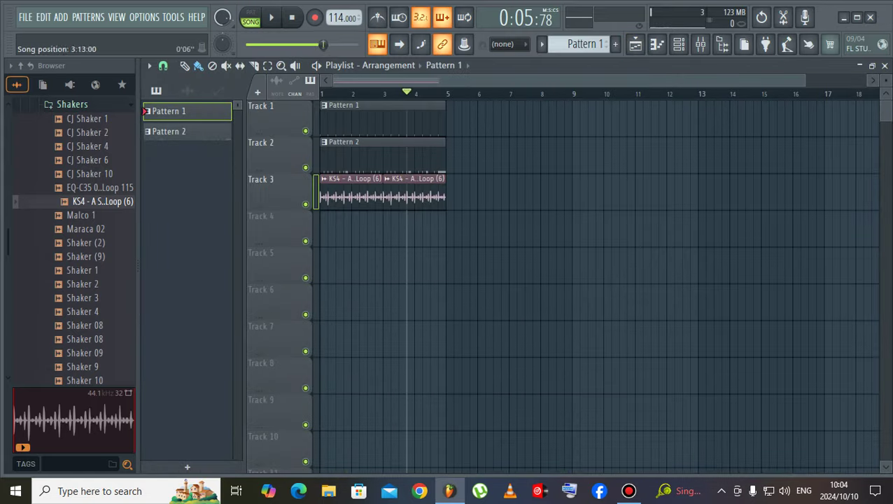
# - Set playback to pattern mode, make Pattern 2 the active pattern and play it with the channel rack shown
pyautogui.click(251, 18)
pyautogui.click(271, 18)
pyautogui.click(678, 44)
pyautogui.click(413, 150)
pyautogui.click(678, 44)
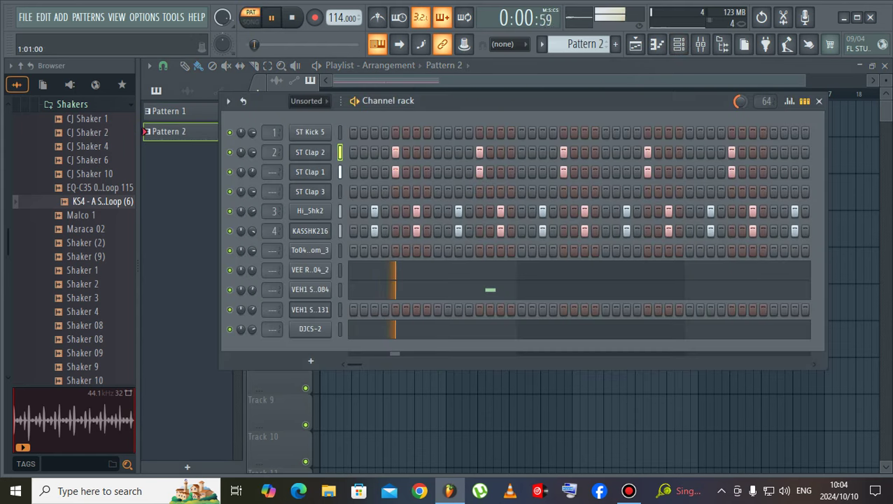
# - Route ST Clap 1, ST Clap 3, Hi_Shk2, KASSHK216, VEE R..04_2, VEH1 S..084 and DJCS-2 to mixer inserts 3 to 9 in order
pyautogui.press('space')
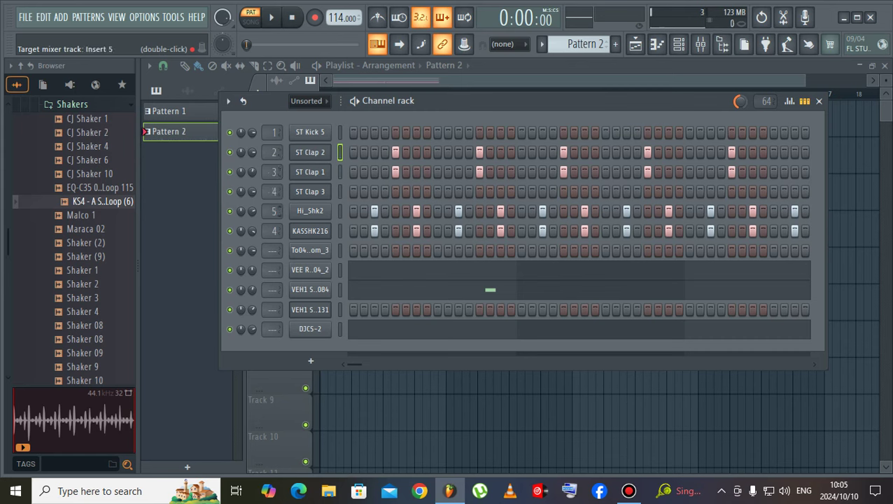
pyautogui.press('space')
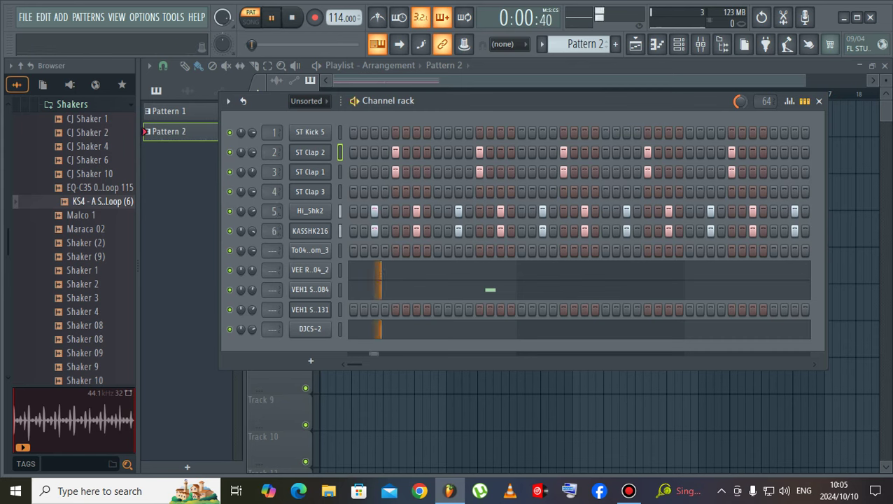
pyautogui.press('space')
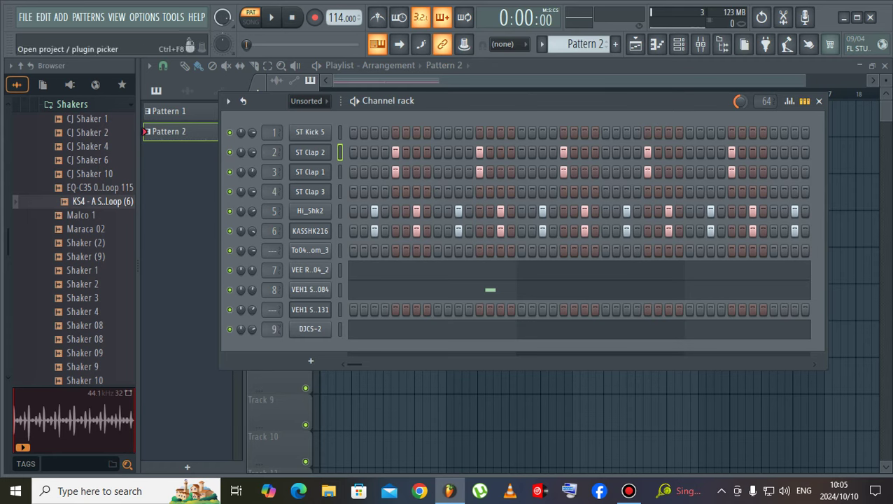
# - Show the mixer, start playing Pattern 2 and solo Insert 1
pyautogui.click(699, 44)
pyautogui.click(193, 128)
pyautogui.click(181, 127)
pyautogui.press('space')
pyautogui.rightClick(180, 173)
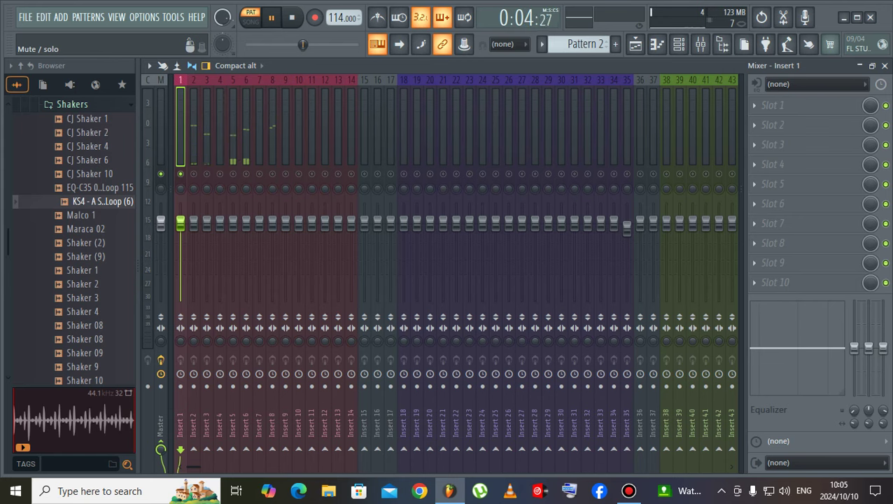
# - Load Fruity Parametric EQ 2 into slot 2 of Insert 1, apply the 40Hz + 18kHz cut preset and raise its low cut to between 200 and 500 Hz
pyautogui.click(772, 125)
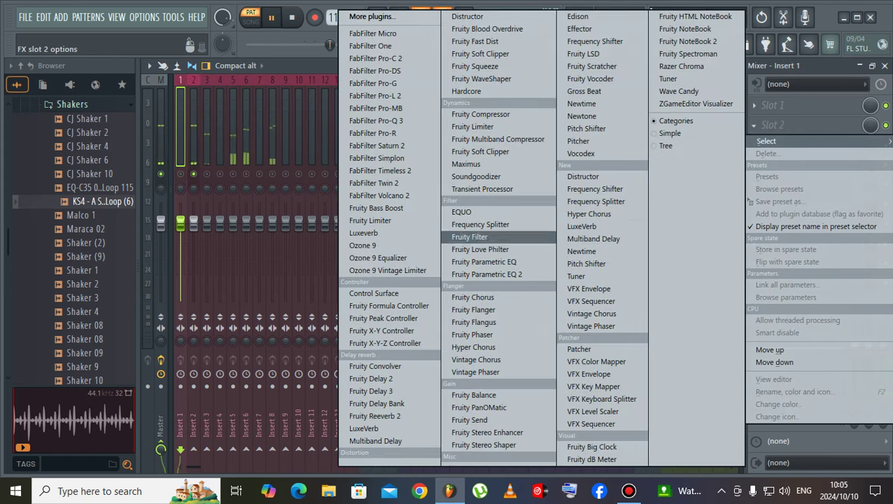
pyautogui.click(486, 275)
pyautogui.click(619, 212)
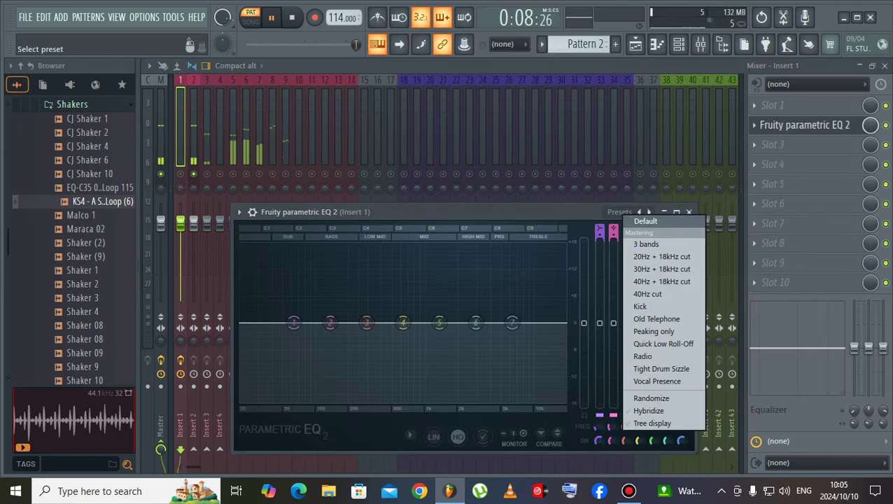
pyautogui.click(661, 281)
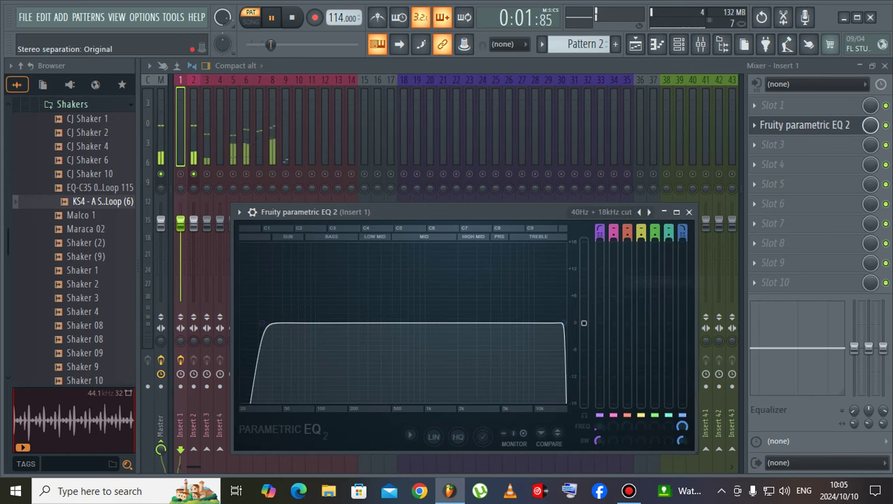
pyautogui.press('space')
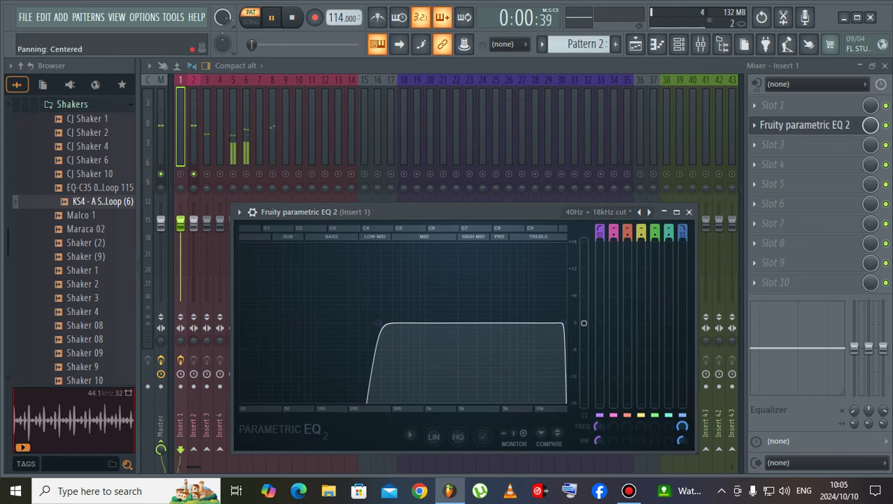
# - Stop playback, load Fruity Parametric EQ 2 into slot 2 of Insert 2 and apply the 40Hz + 18kHz cut preset
pyautogui.click(194, 146)
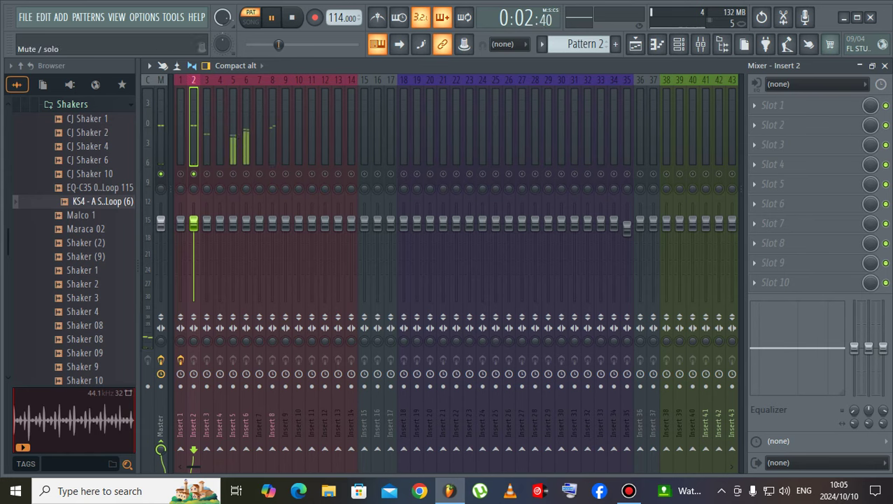
pyautogui.press('space')
pyautogui.click(180, 222)
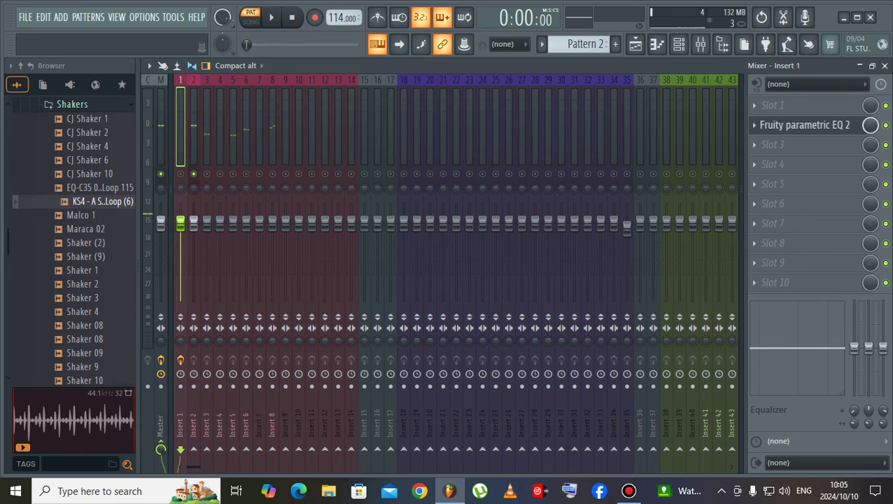
pyautogui.click(885, 125)
pyautogui.click(193, 466)
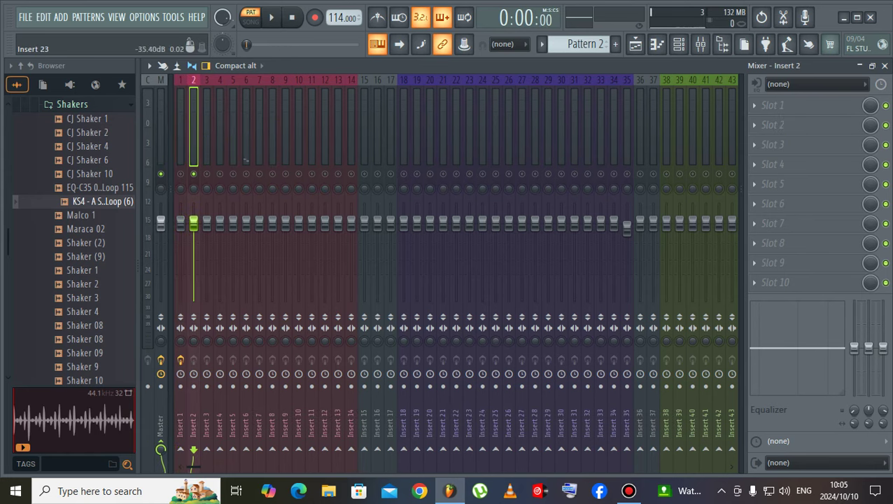
pyautogui.click(769, 124)
pyautogui.click(496, 274)
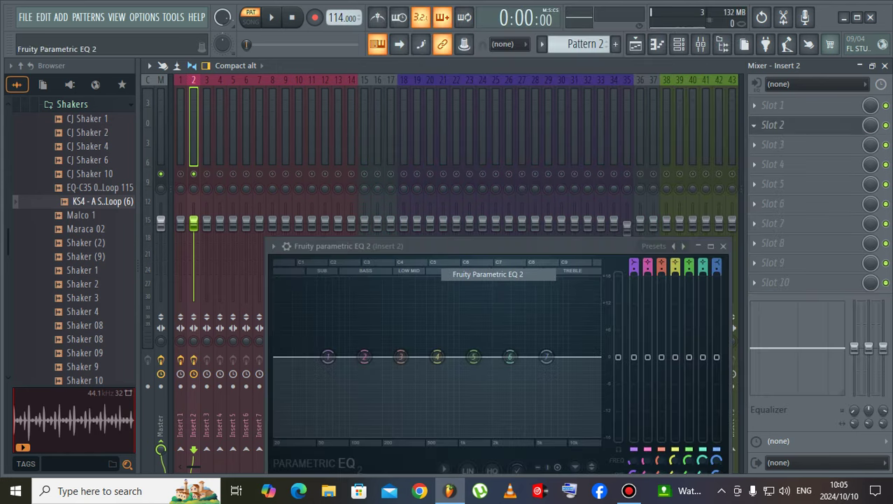
pyautogui.click(653, 245)
pyautogui.click(672, 311)
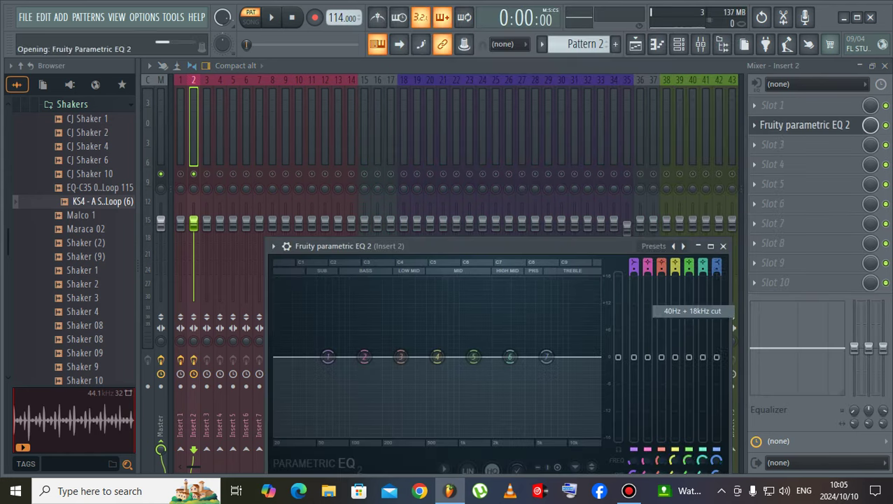
# - Play the pattern, raise Insert 2's low cut to between 400 and 500 Hz and lower its high cut to about 15 kHz
pyautogui.press('space')
pyautogui.moveTo(389, 357); pyautogui.dragTo(420, 358)
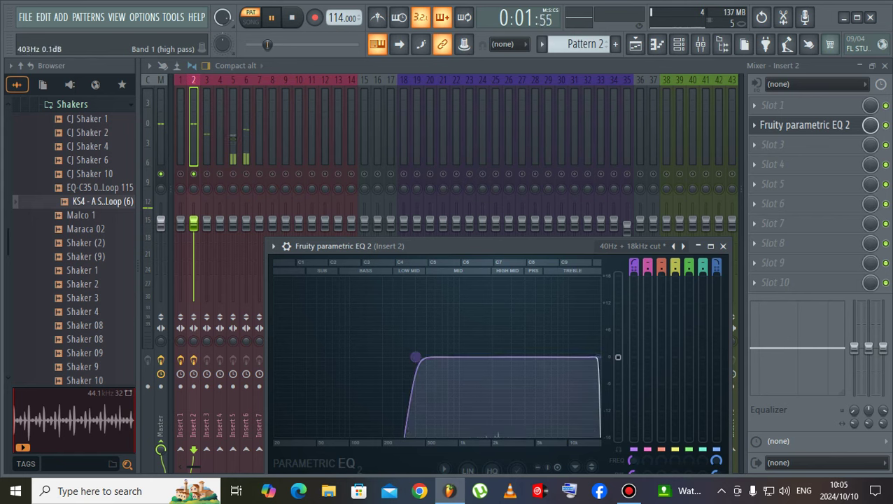
pyautogui.moveTo(597, 356); pyautogui.dragTo(588, 357)
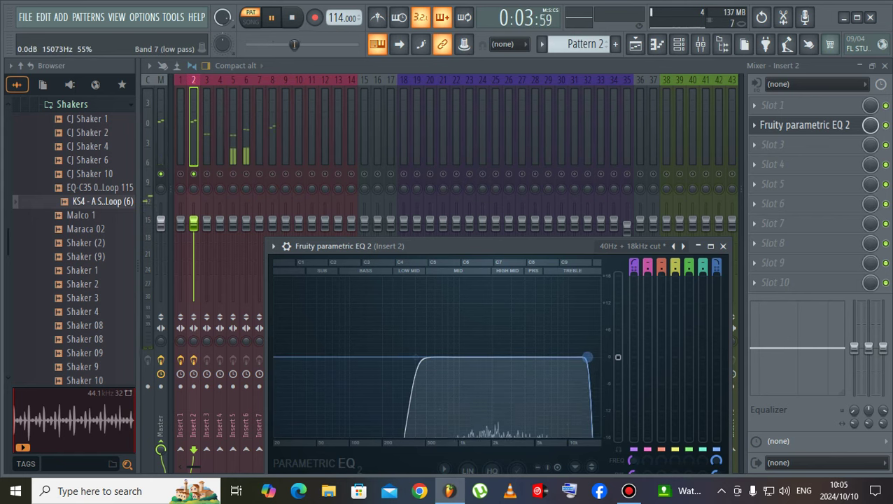
pyautogui.moveTo(415, 356); pyautogui.dragTo(422, 357)
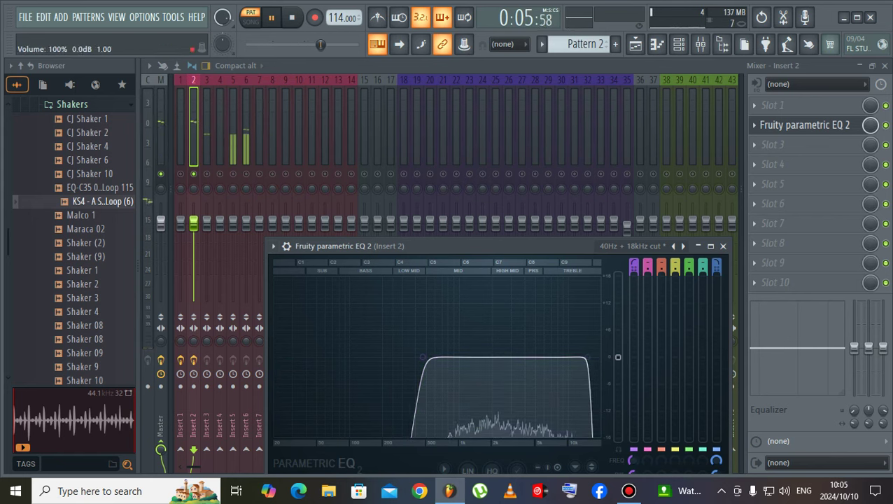
# - Solo Insert 3, load Fruity Parametric EQ 2 into its slot 2 and apply the 40Hz + 18kHz cut preset
pyautogui.click(207, 173)
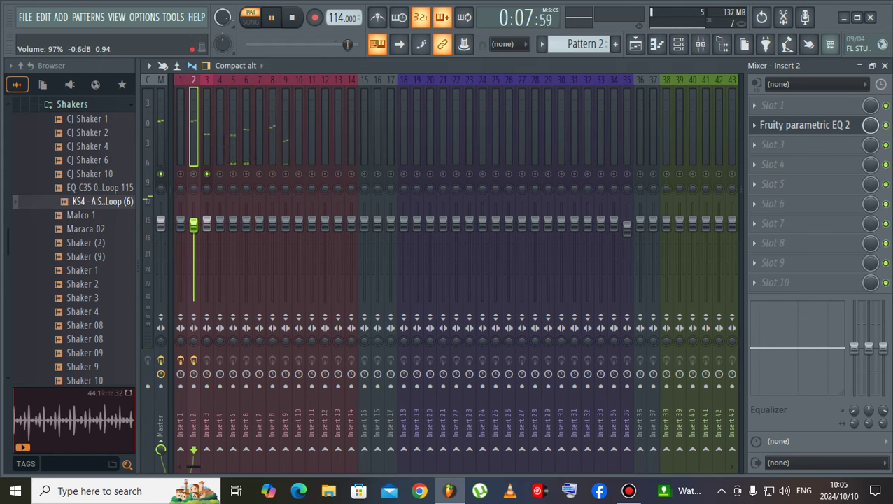
pyautogui.click(207, 140)
pyautogui.click(754, 125)
pyautogui.moveTo(766, 141)
pyautogui.click(486, 273)
pyautogui.click(548, 144)
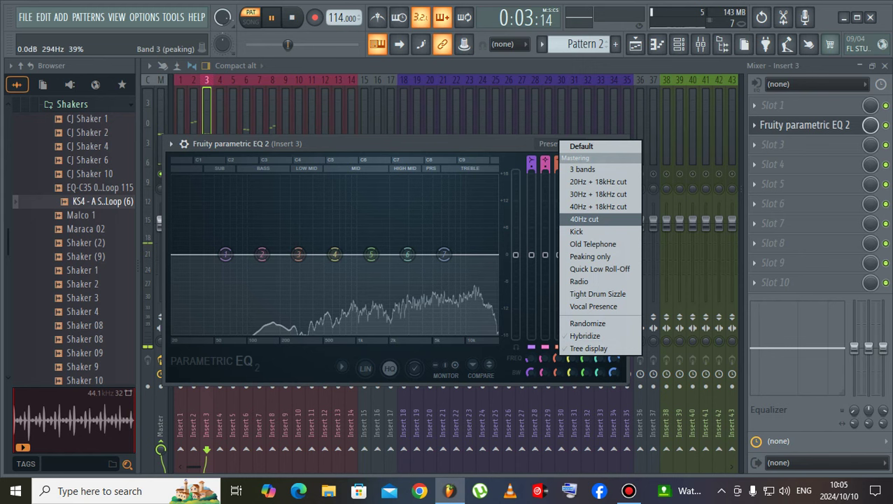
pyautogui.click(598, 207)
# - Raise Insert 3's low cut to between 400 and 500 Hz and lower its high cut to about 17 kHz
pyautogui.moveTo(208, 254); pyautogui.dragTo(316, 254)
pyautogui.moveTo(494, 254); pyautogui.dragTo(490, 254)
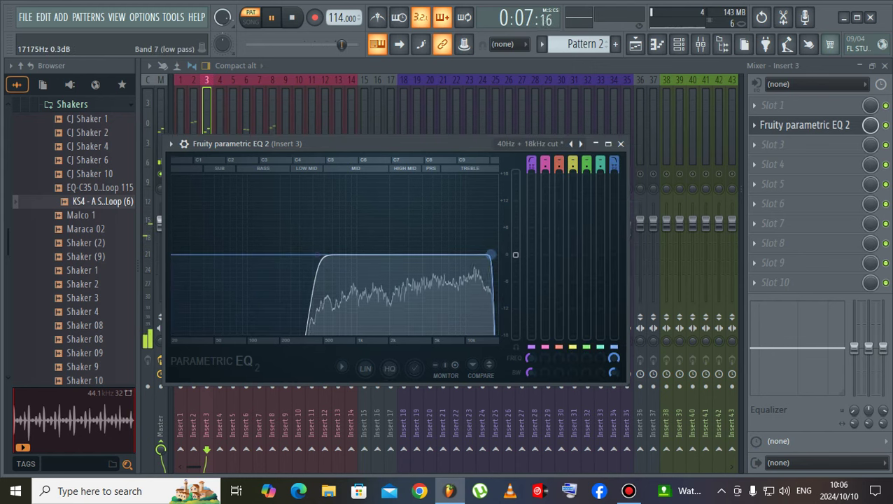
pyautogui.click(207, 420)
# - Enable Inserts 2 and 4 alongside Insert 3 and lower Insert 4's volume slightly
pyautogui.click(194, 173)
pyautogui.click(219, 150)
pyautogui.click(220, 174)
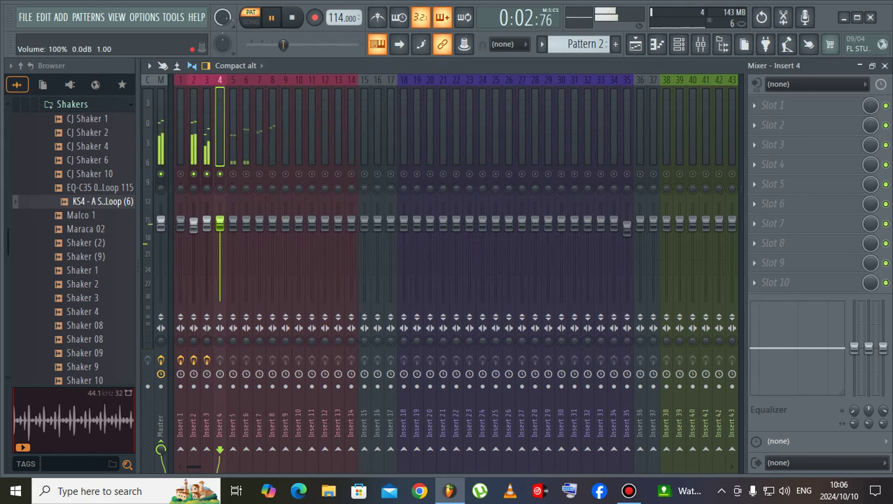
pyautogui.moveTo(220, 222); pyautogui.dragTo(220, 226)
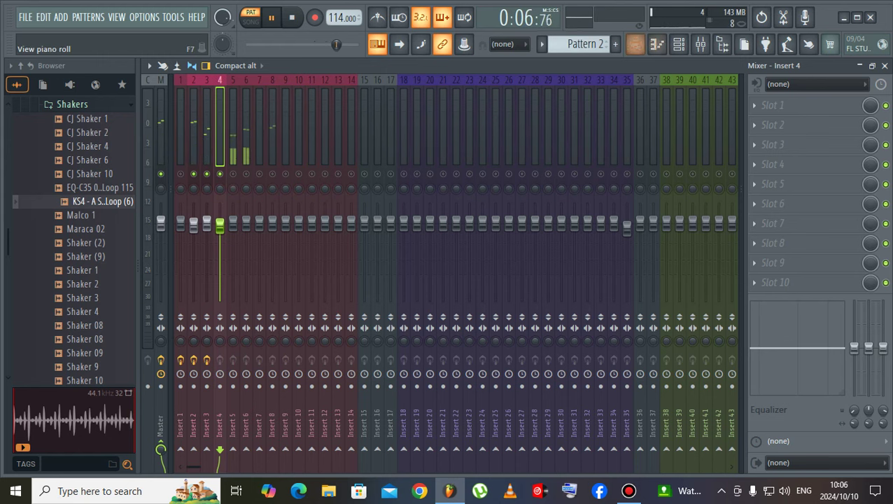
# - Show the channel rack, examine the channels' step patterns and mixer routing, and hide it again
pyautogui.click(656, 44)
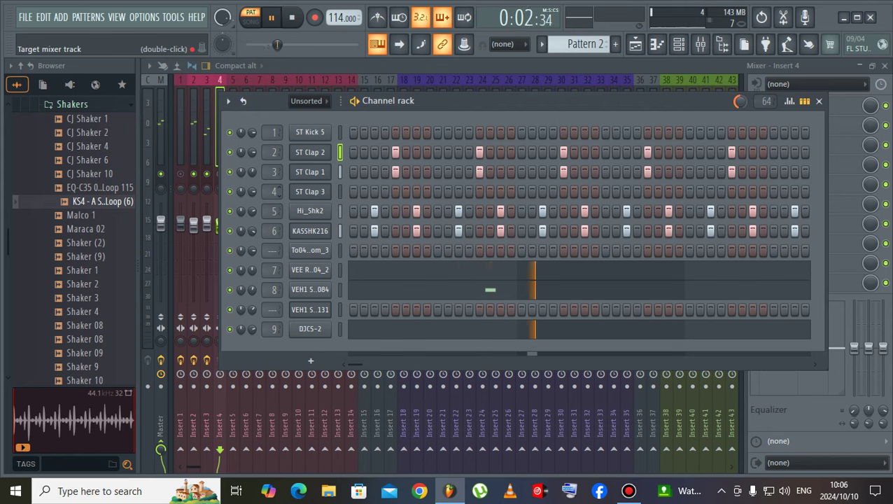
pyautogui.scroll(-2, 278, 189)
pyautogui.scroll(-2, 279, 191)
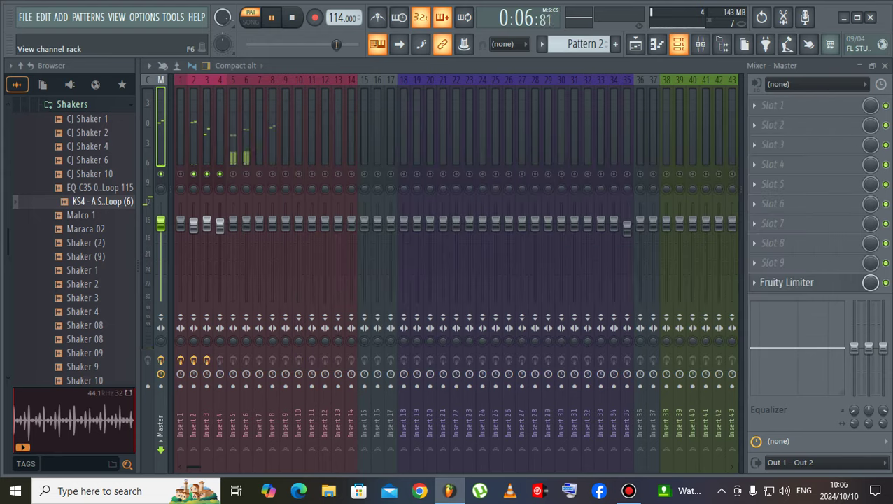
pyautogui.click(678, 45)
# - Solo Insert 5, load Fruity Parametric EQ 2 into slot 3 with the 40Hz + 18kHz cut preset and raise its low cut above 1 kHz
pyautogui.rightClick(233, 173)
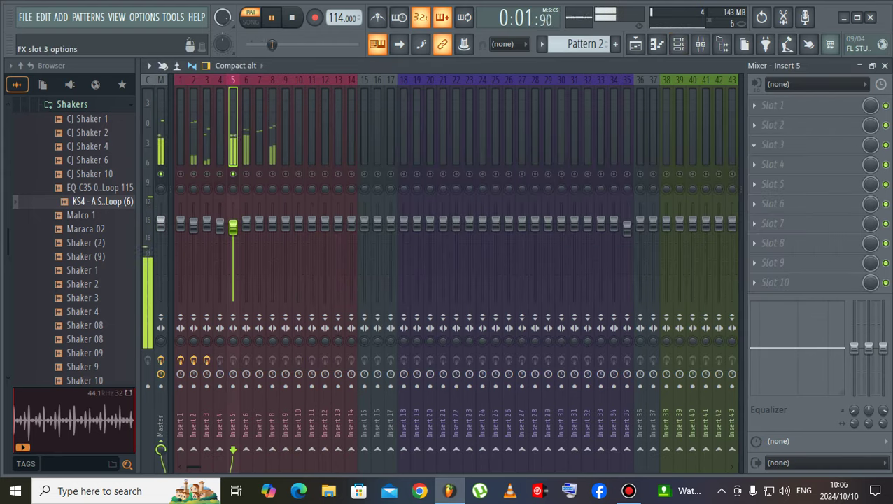
pyautogui.click(772, 144)
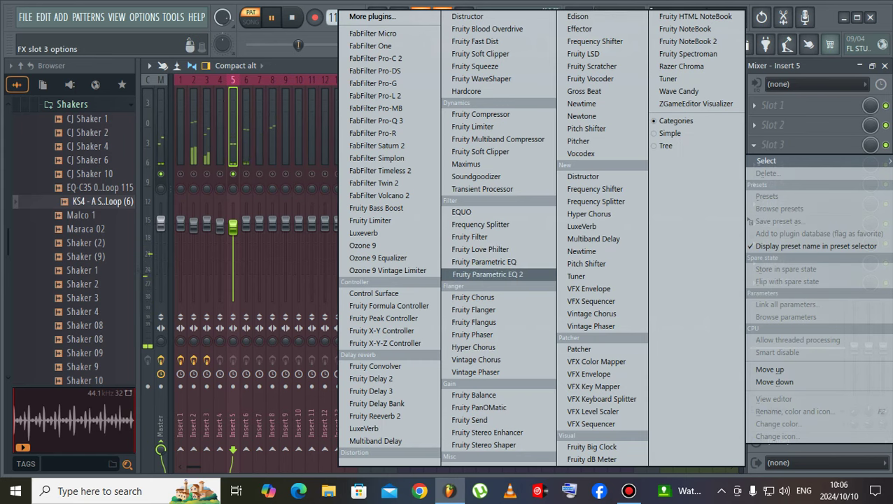
pyautogui.click(486, 274)
pyautogui.click(632, 229)
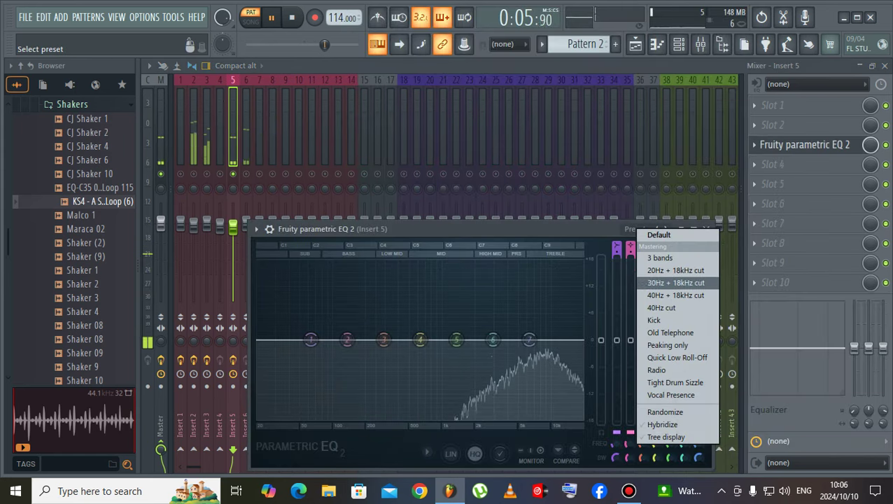
pyautogui.click(675, 295)
pyautogui.moveTo(278, 340); pyautogui.dragTo(455, 339)
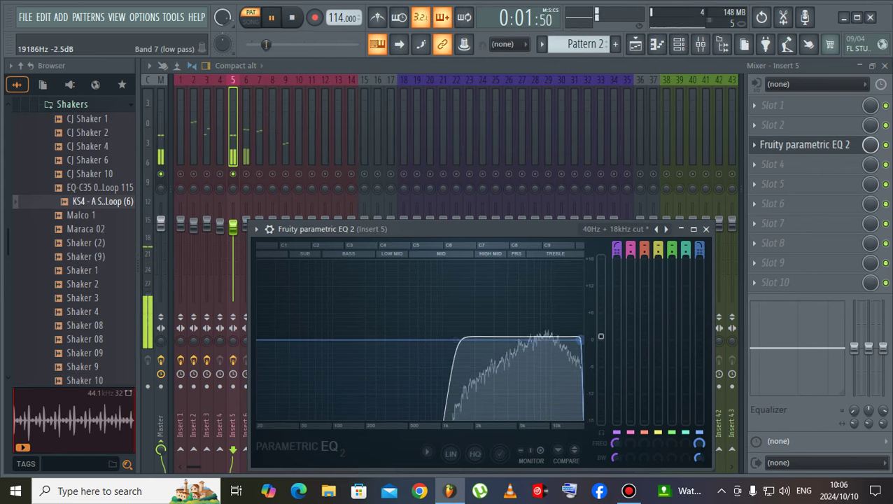
# - Enable Insert 6 alongside Insert 5, load Fruity Parametric EQ 2 into its slot 3 and apply the 40Hz + 18kHz cut preset
pyautogui.click(247, 173)
pyautogui.click(246, 140)
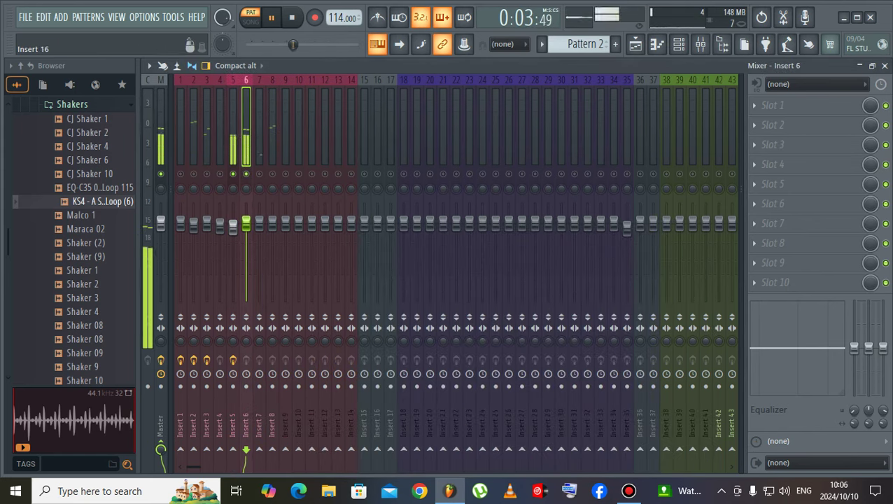
pyautogui.click(772, 144)
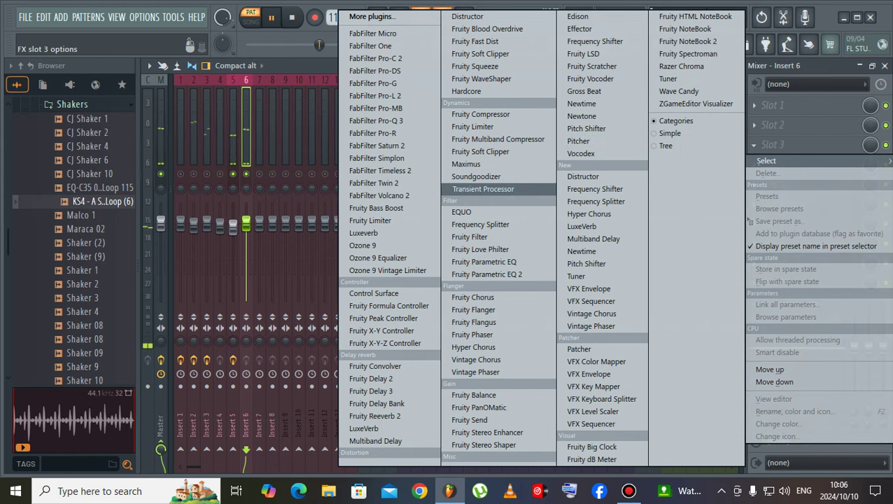
pyautogui.click(486, 275)
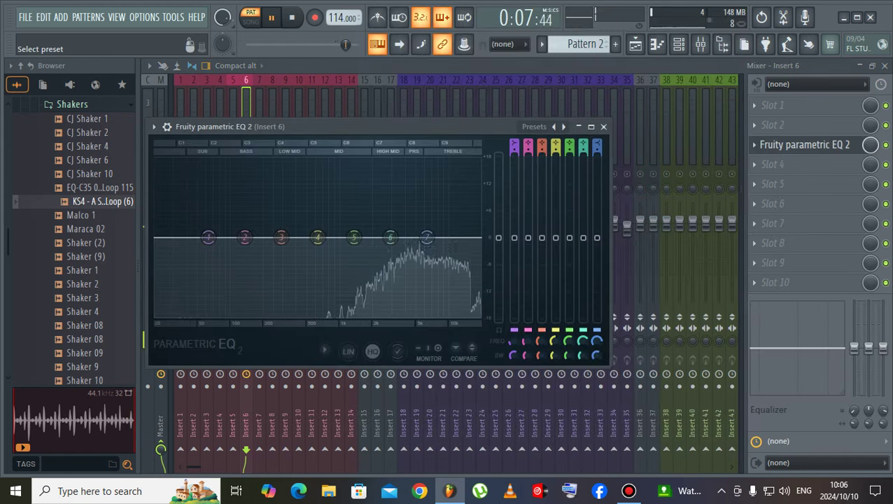
pyautogui.click(527, 126)
pyautogui.click(572, 190)
# - Raise Insert 6's low cut to about 1 kHz, lower its high cut slightly and close the equalizer
pyautogui.moveTo(190, 238); pyautogui.dragTo(338, 238)
pyautogui.moveTo(480, 238); pyautogui.dragTo(471, 238)
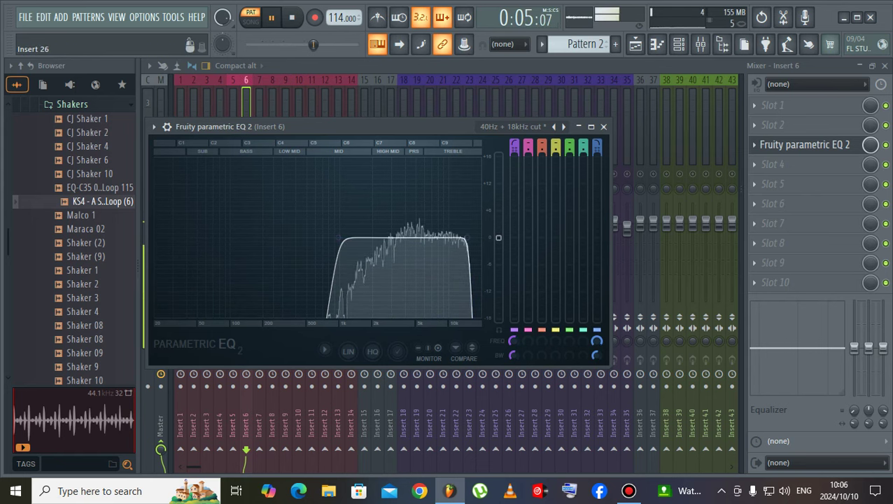
pyautogui.press('Escape')
# - Solo Insert 7, load Fruity Parametric EQ 2 into slot 3 with the 40Hz + 18kHz cut preset and raise its low cut to about 784 Hz
pyautogui.rightClick(259, 174)
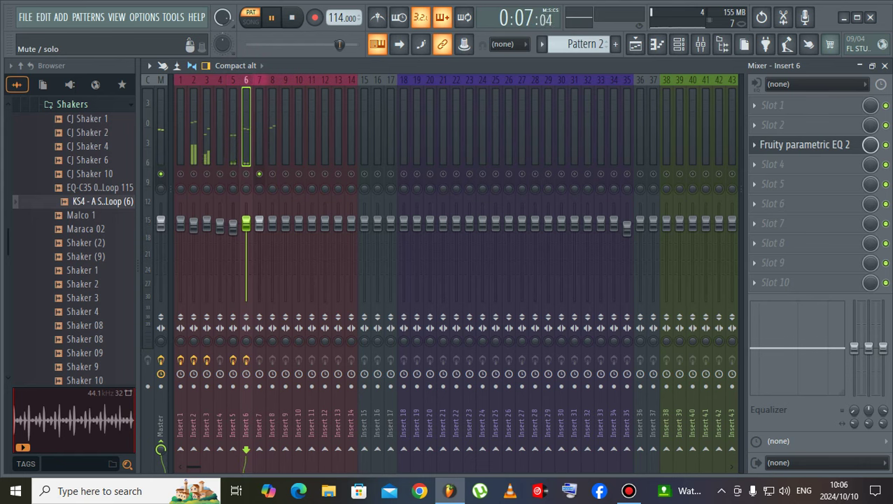
pyautogui.click(273, 174)
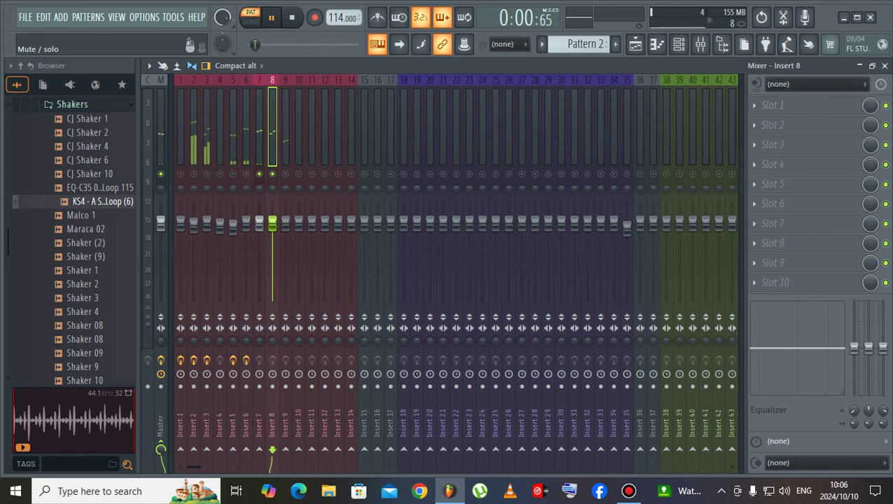
pyautogui.click(272, 173)
pyautogui.click(260, 155)
pyautogui.click(773, 144)
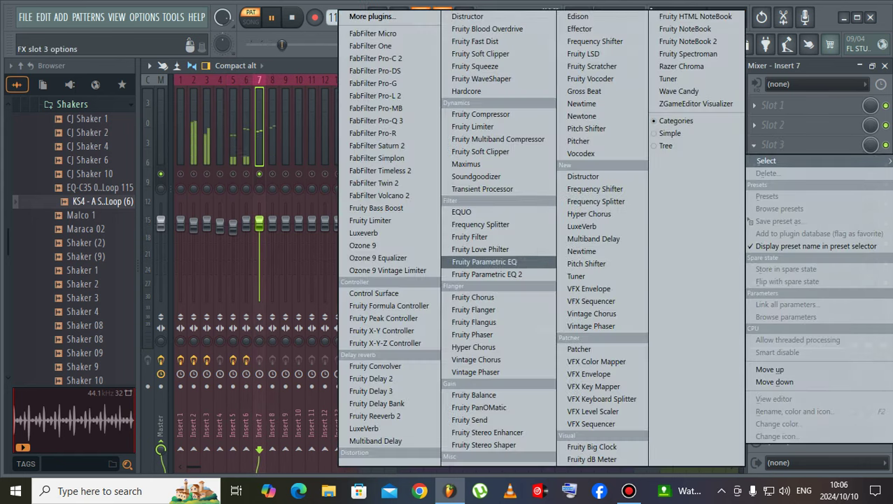
pyautogui.click(455, 219)
pyautogui.click(569, 160)
pyautogui.click(596, 227)
pyautogui.moveTo(202, 272); pyautogui.dragTo(354, 272)
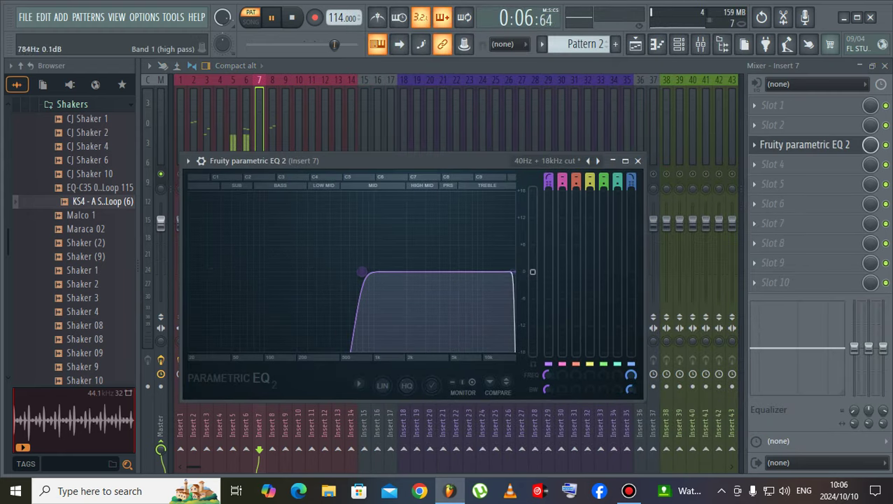
# - Load Fruity Reeverb 2 into slot 2 of Insert 7, set its wet level to 17% and lower the insert's volume
pyautogui.click(768, 126)
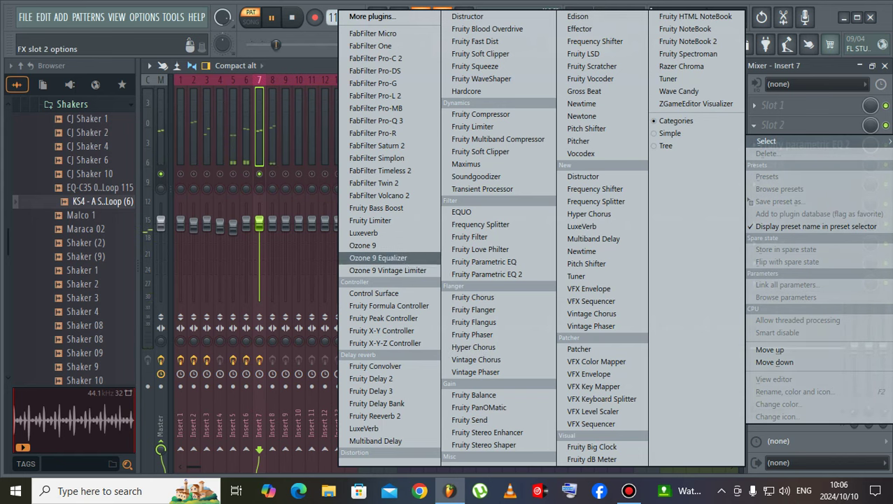
pyautogui.click(381, 416)
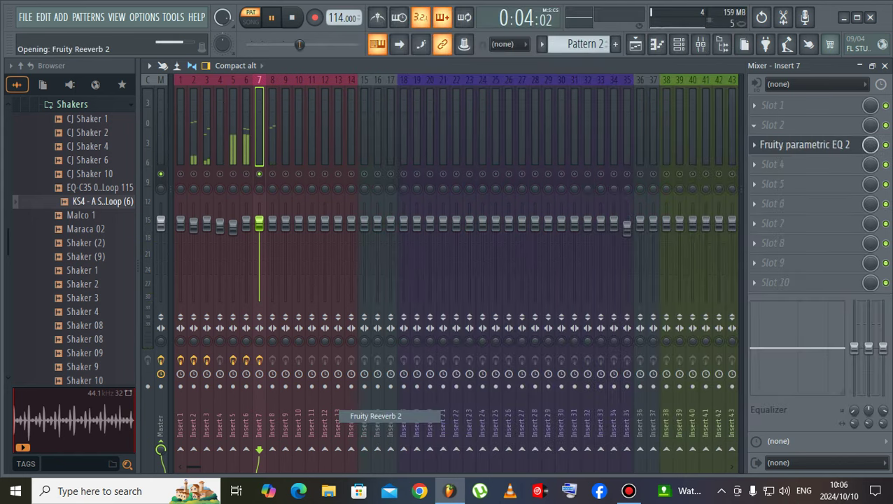
pyautogui.moveTo(499, 190); pyautogui.dragTo(499, 200)
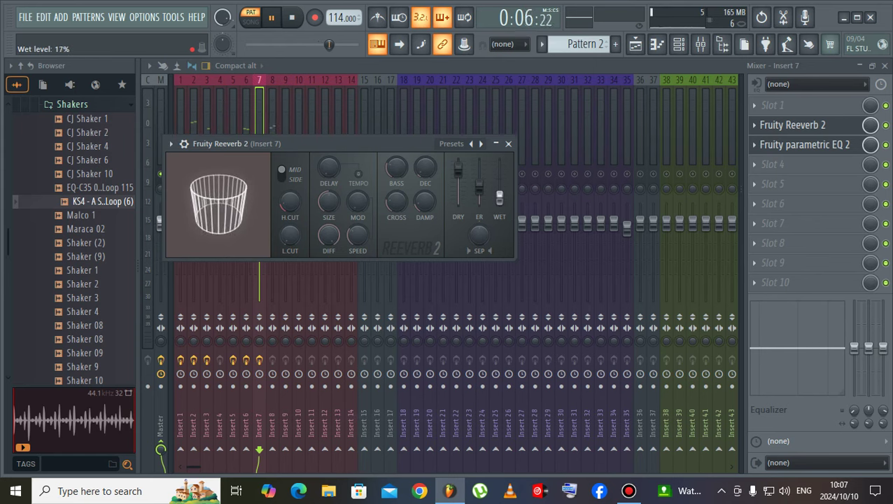
pyautogui.click(508, 144)
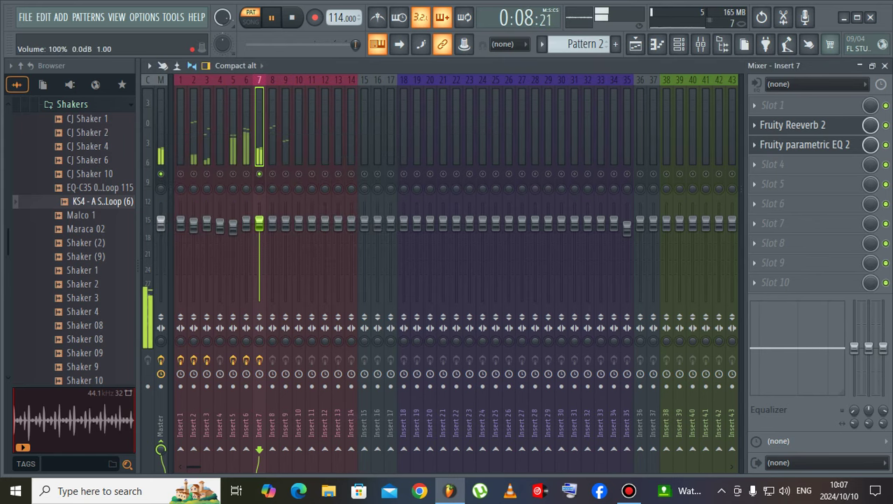
pyautogui.moveTo(259, 223); pyautogui.dragTo(259, 230)
# - Solo Insert 8, load Fruity Parametric EQ 2 into slot 2 with the 40Hz + 18kHz cut preset and raise its low cut above 200 Hz
pyautogui.click(272, 143)
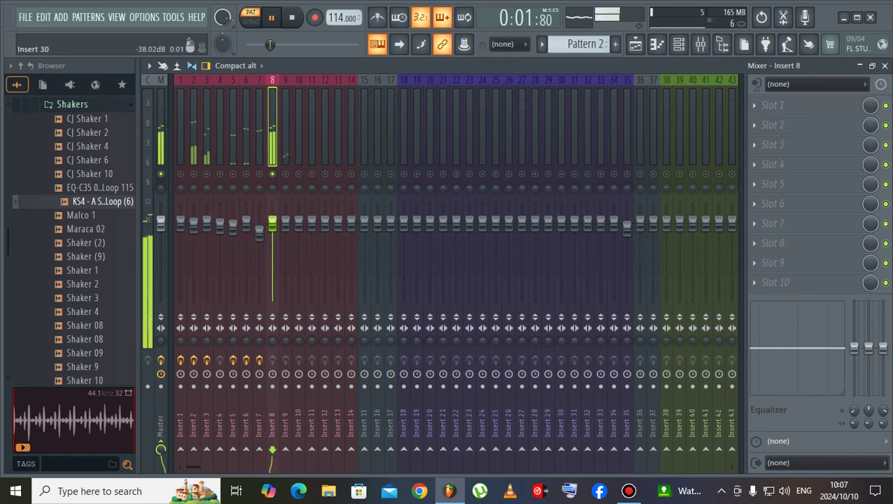
pyautogui.click(755, 126)
pyautogui.moveTo(766, 142)
pyautogui.click(486, 273)
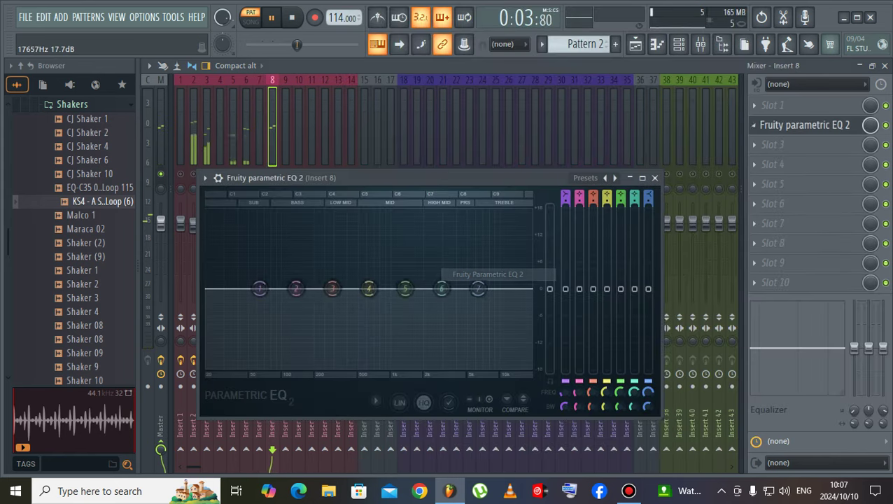
pyautogui.click(585, 177)
pyautogui.click(606, 231)
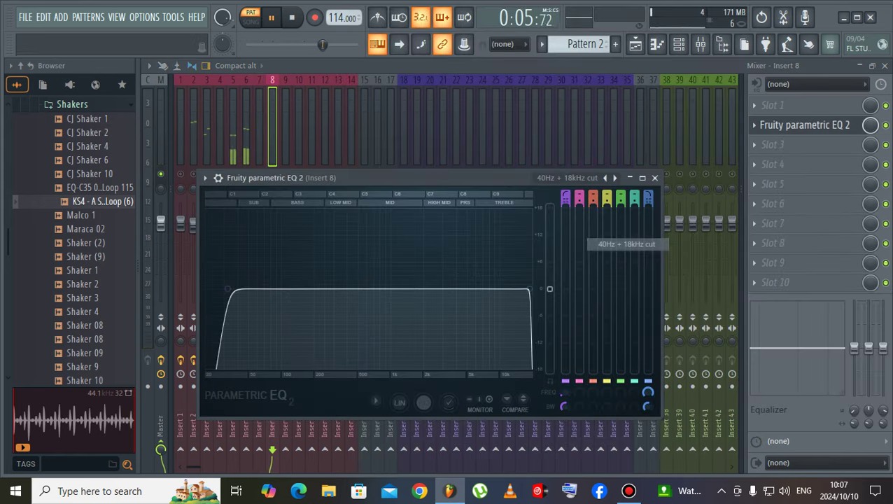
pyautogui.moveTo(305, 288); pyautogui.dragTo(361, 284)
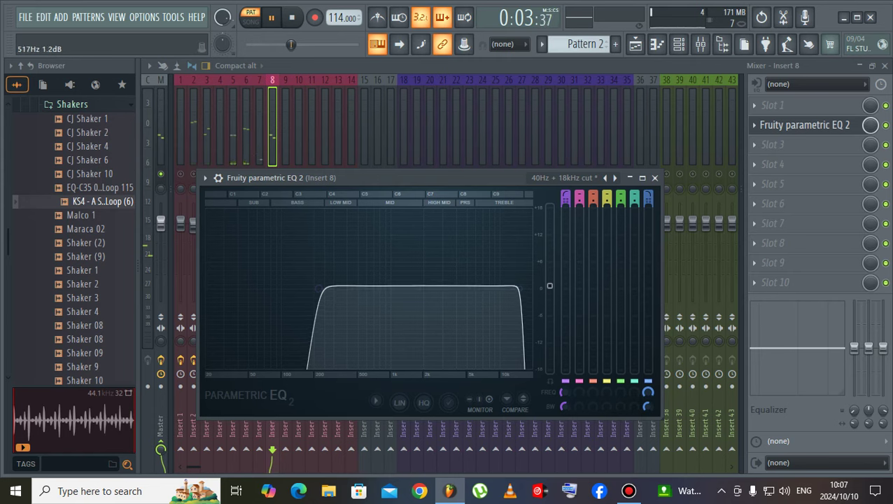
# - Lower the equalizer's low cut on Insert 8 to about 203 Hz
pyautogui.moveTo(413, 177); pyautogui.dragTo(431, 231)
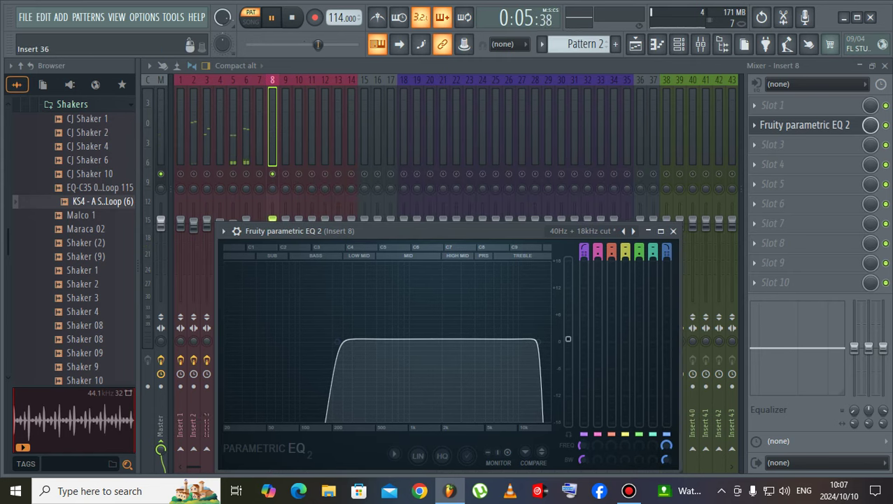
pyautogui.moveTo(337, 342); pyautogui.dragTo(333, 341)
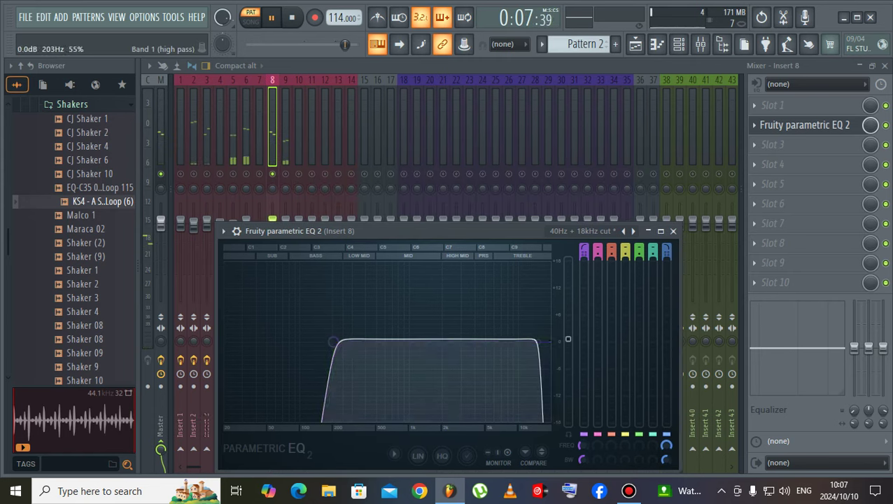
# - Load Fruity Parametric EQ 2 into slot 2 of Insert 9 with the 40Hz + 18kHz cut preset and raise its low cut above 200 Hz
pyautogui.click(286, 140)
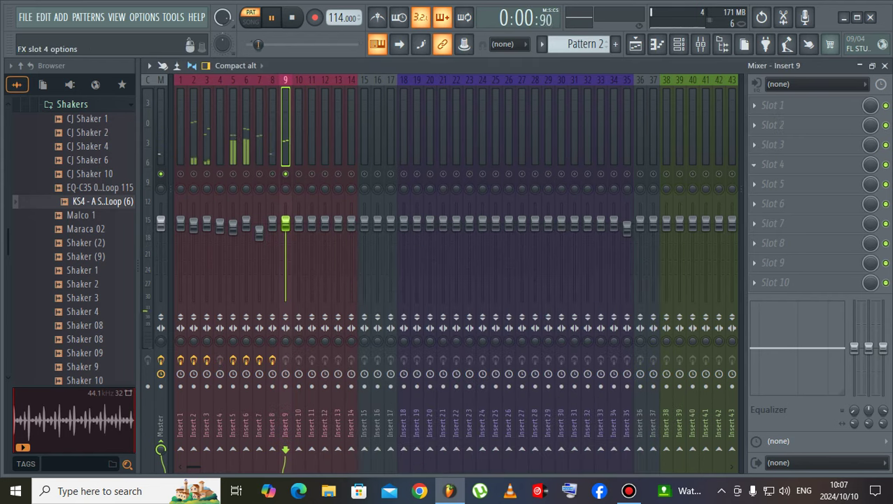
pyautogui.click(773, 125)
pyautogui.click(497, 274)
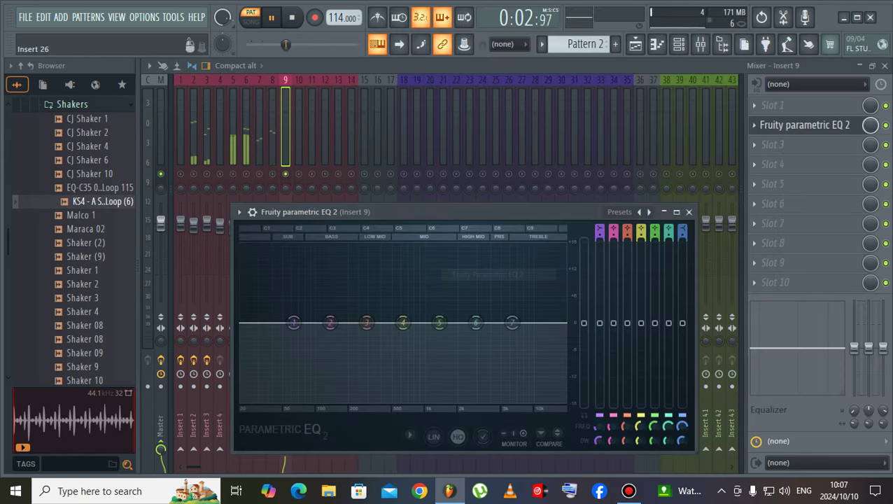
pyautogui.click(619, 211)
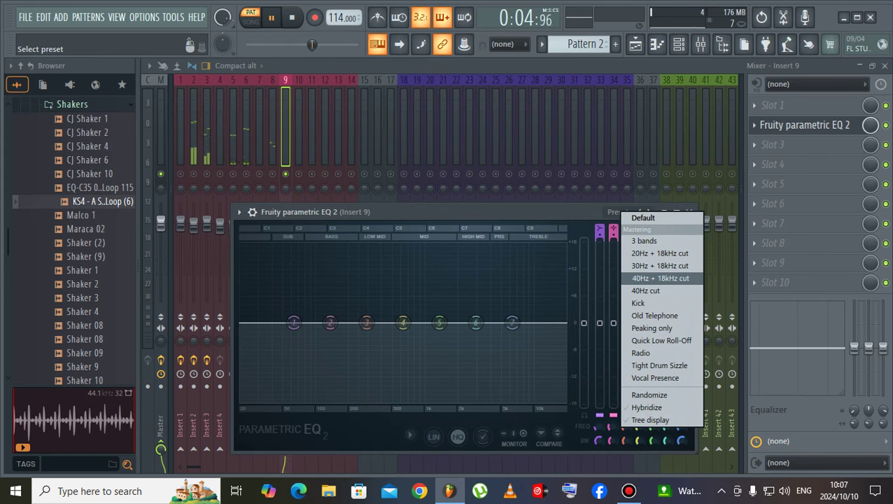
pyautogui.click(654, 277)
pyautogui.moveTo(260, 322); pyautogui.dragTo(380, 322)
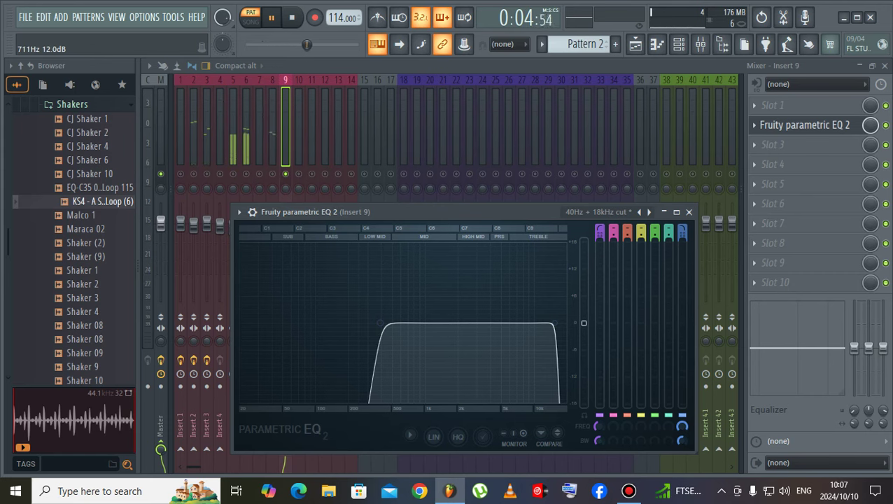
# - Unsolo Insert 9, switch playback to song mode in the playlist and stop it
pyautogui.rightClick(285, 174)
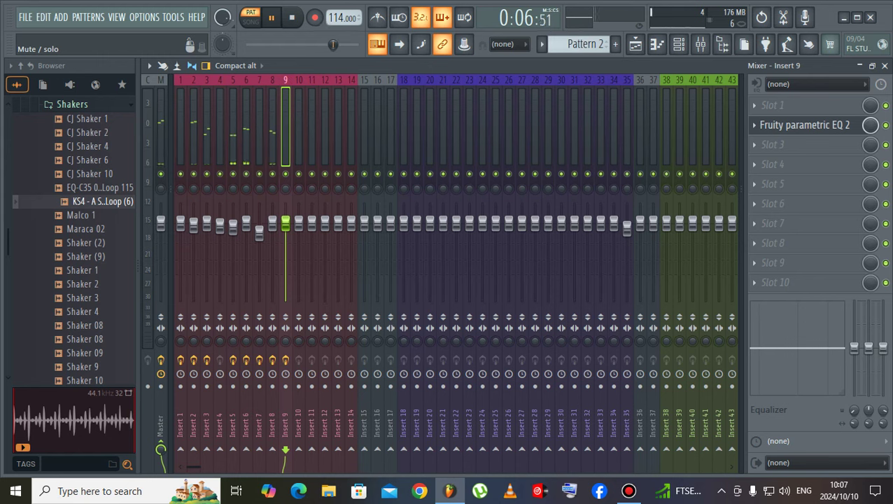
pyautogui.click(635, 44)
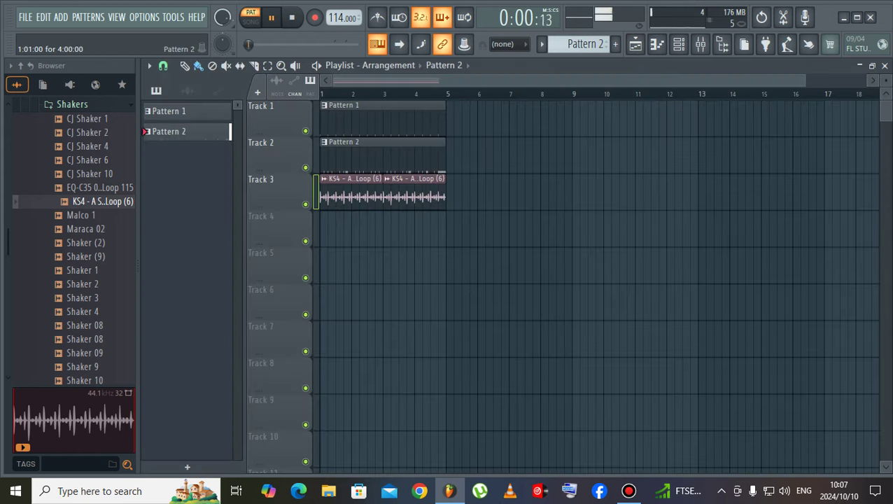
pyautogui.click(249, 17)
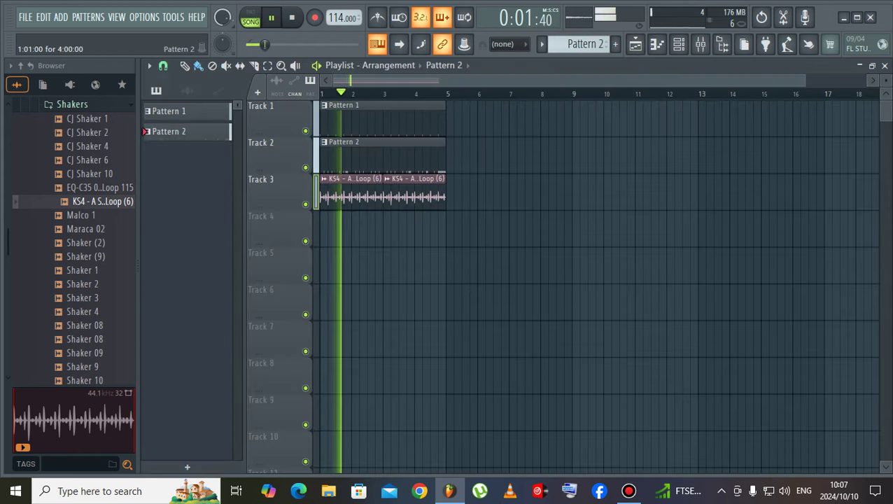
pyautogui.press('space')
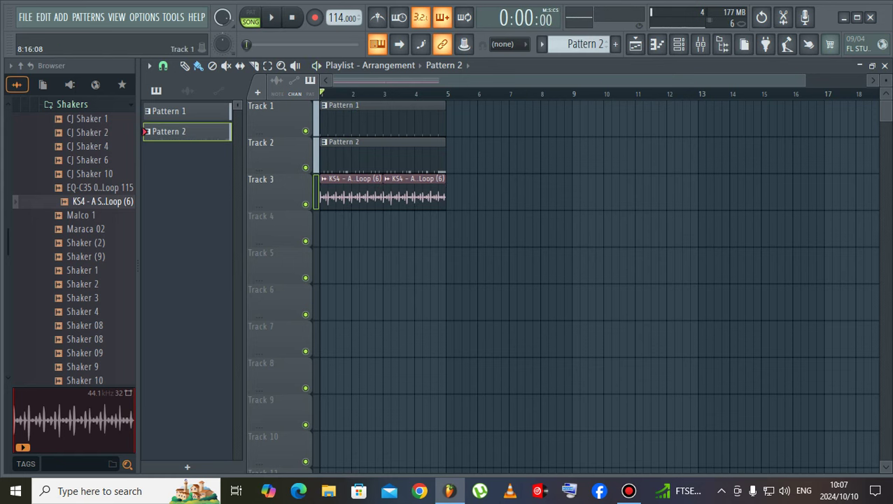
# - Review Insert 9's equalizer in the mixer, then add Inserts 9 and 7 to the soloed Insert 8
pyautogui.press('F9')
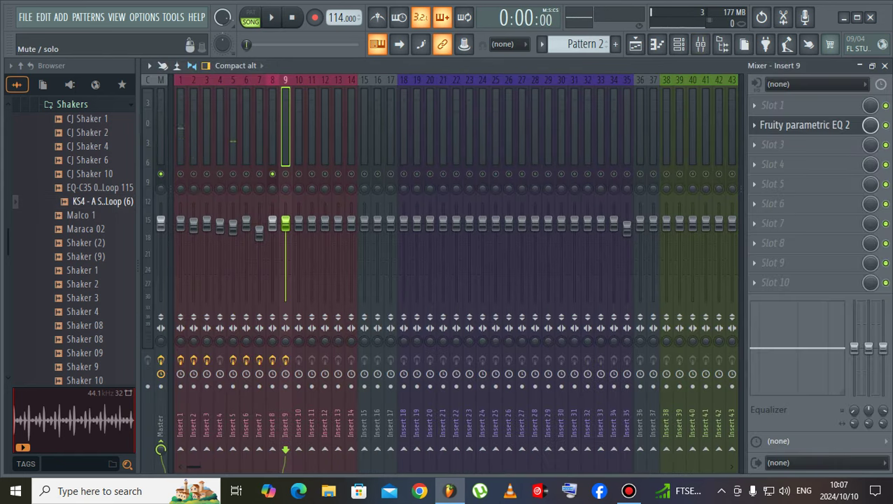
pyautogui.click(804, 125)
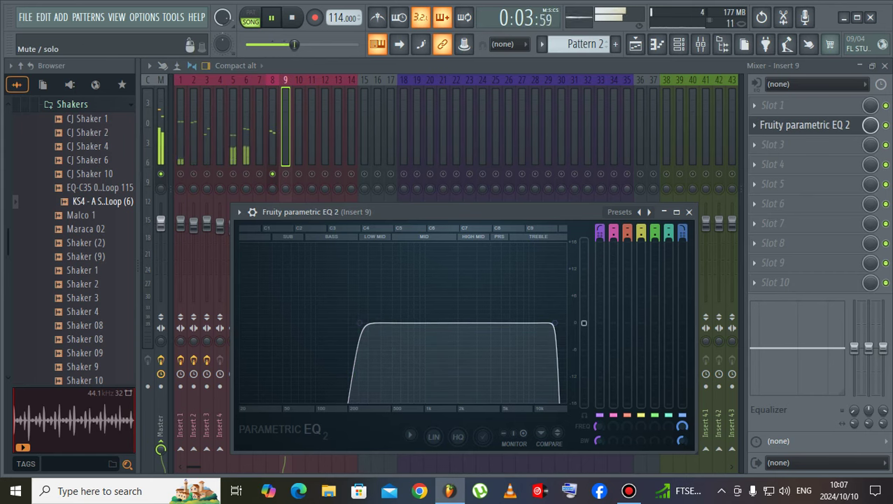
pyautogui.click(285, 174)
pyautogui.click(259, 174)
pyautogui.click(259, 143)
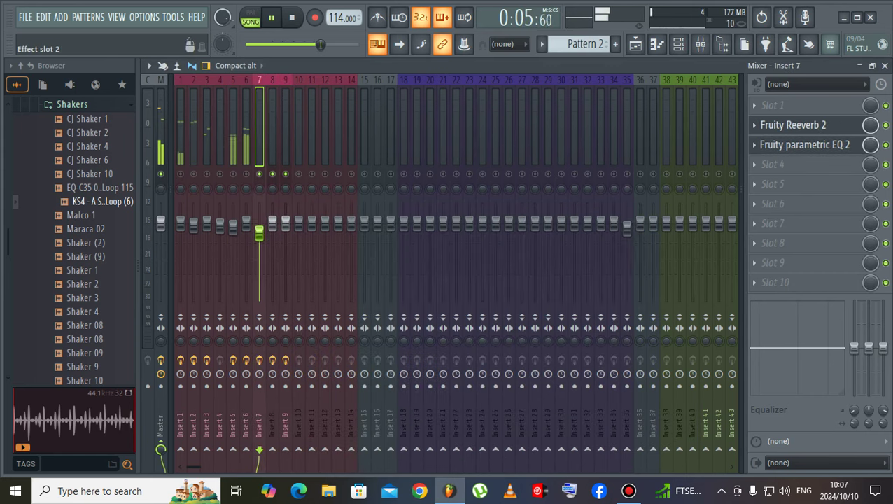
# - Compare the equalizers on Inserts 8 and 9 and lower Insert 8's low cut to 180 Hz
pyautogui.click(272, 143)
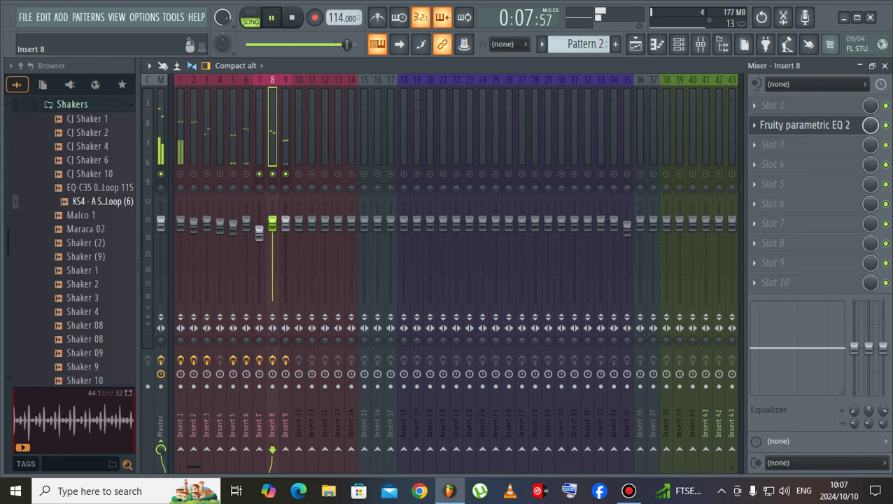
pyautogui.click(285, 153)
pyautogui.click(804, 126)
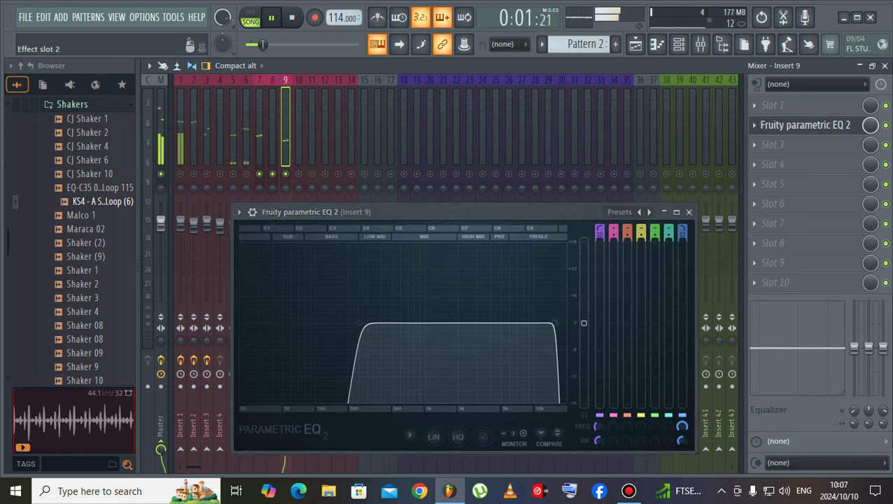
pyautogui.click(272, 140)
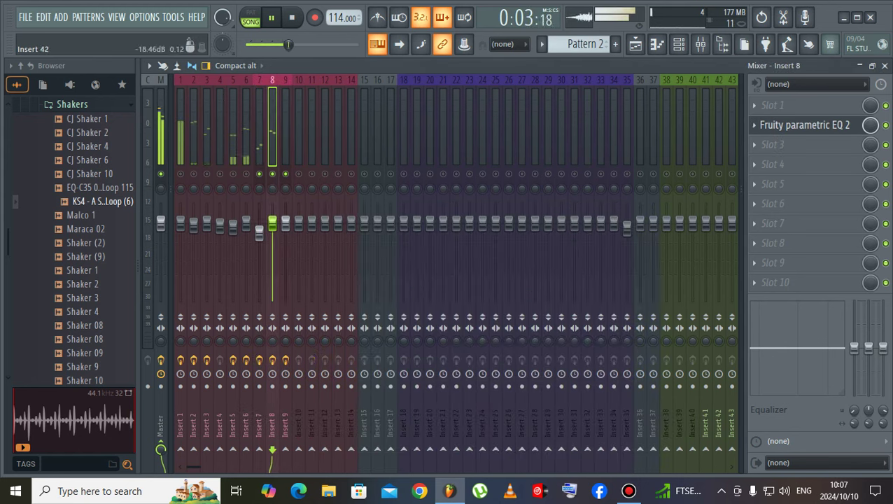
pyautogui.click(804, 125)
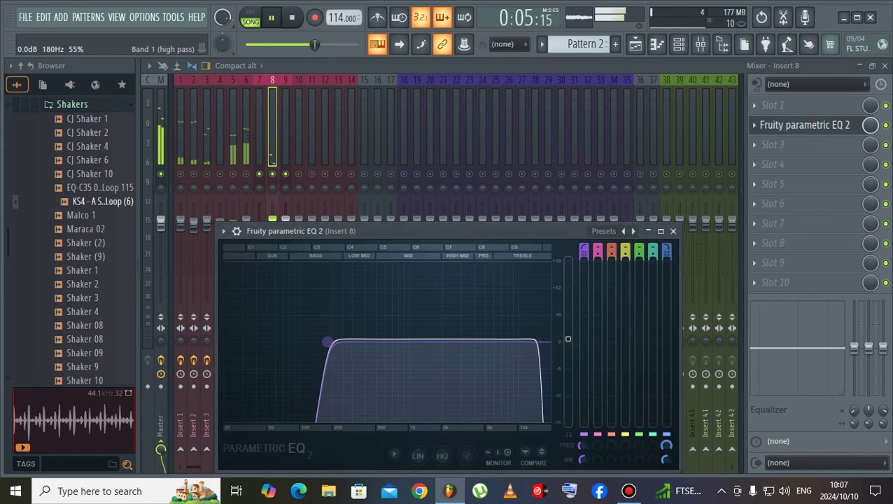
# - Unsolo the mixer inserts and mute the shaker loop's Track 3 in the playlist
pyautogui.rightClick(259, 173)
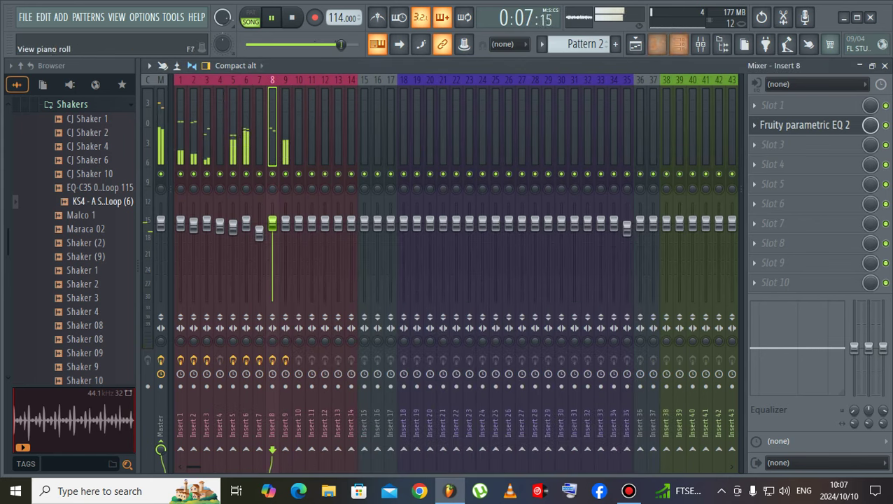
pyautogui.click(635, 44)
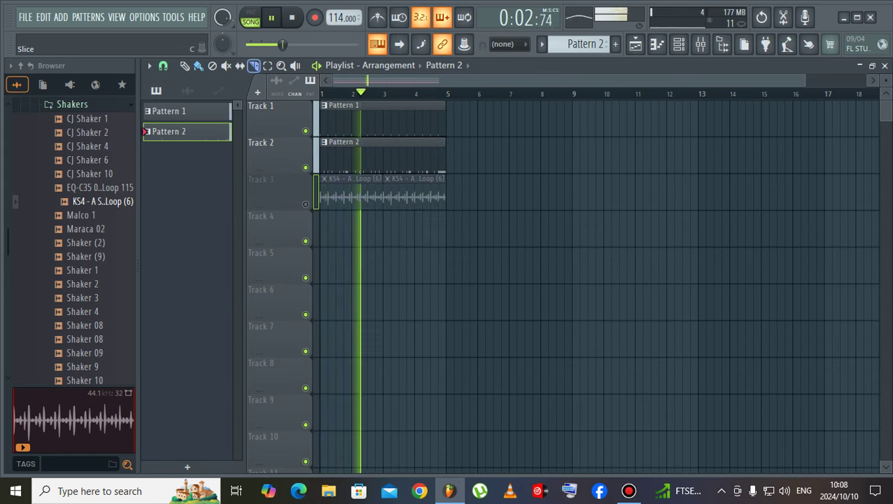
# - Locate the mixer insert of the VEE R channel from the channel rack and listen to it soloed on Insert 7
pyautogui.click(678, 45)
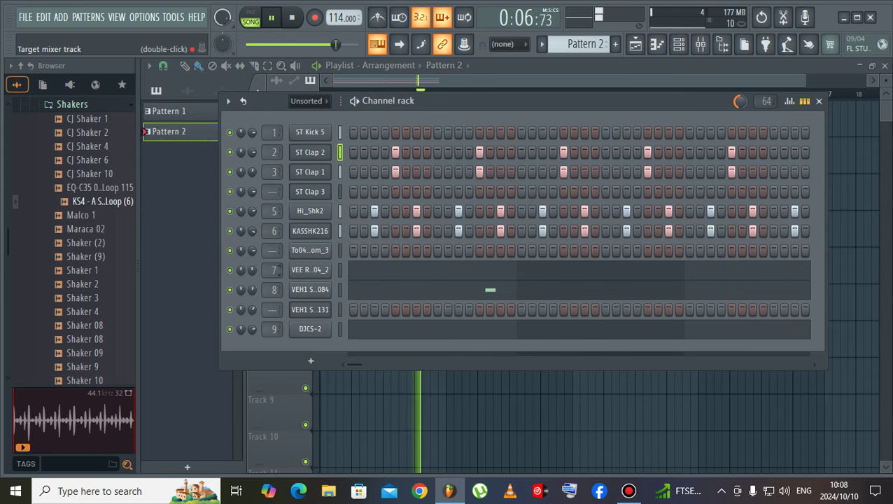
pyautogui.doubleClick(274, 270)
pyautogui.press('space')
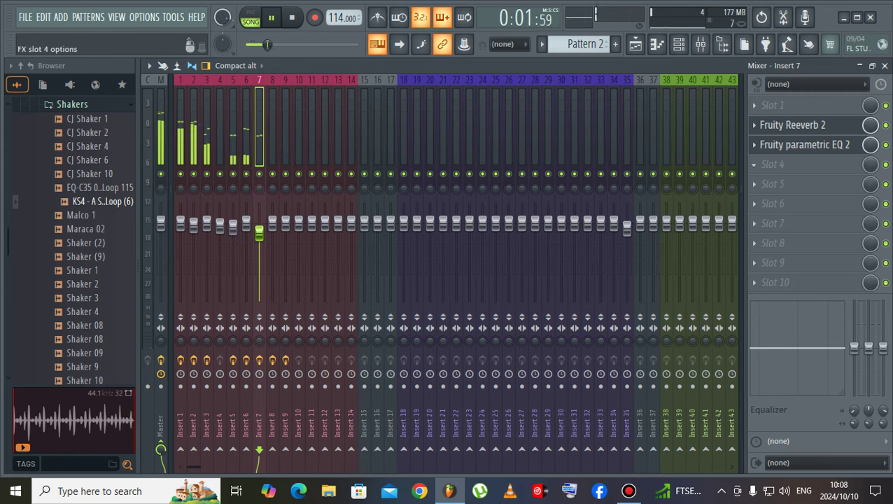
pyautogui.press('space')
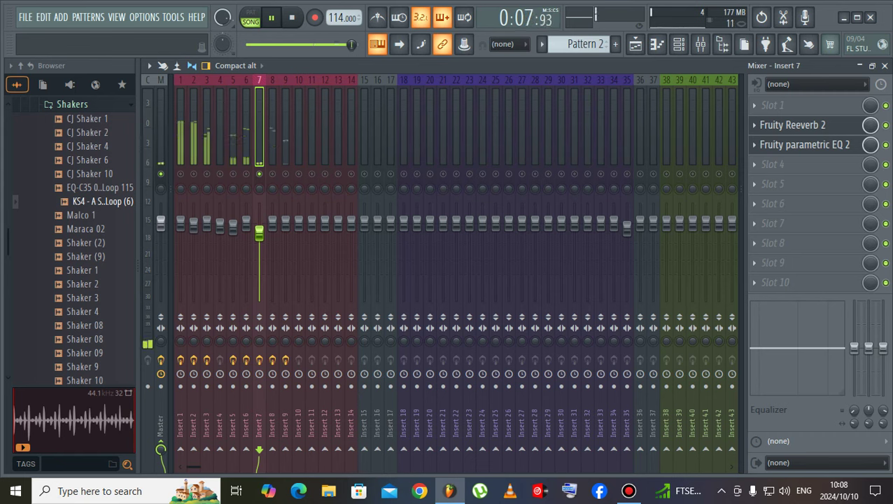
# - Solo Insert 8, load Fruity Reeverb 2 with a 23% wet level and move it above the equalizer into slot 2
pyautogui.rightClick(272, 174)
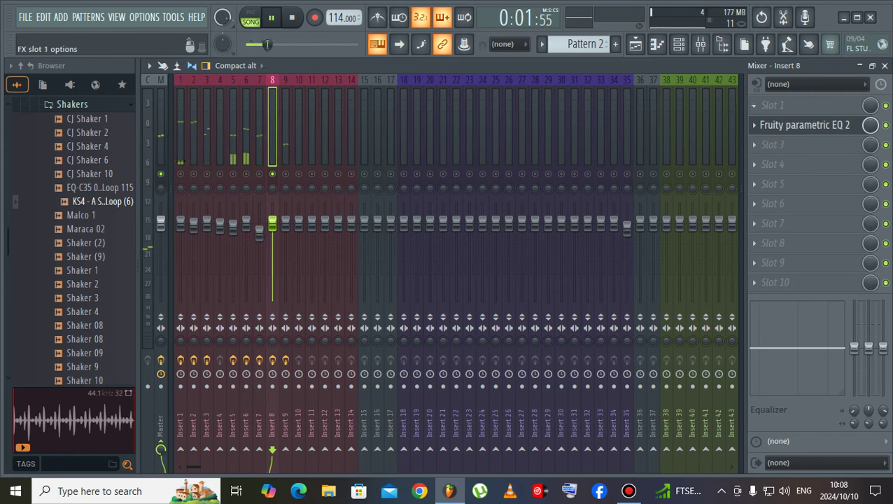
pyautogui.click(777, 144)
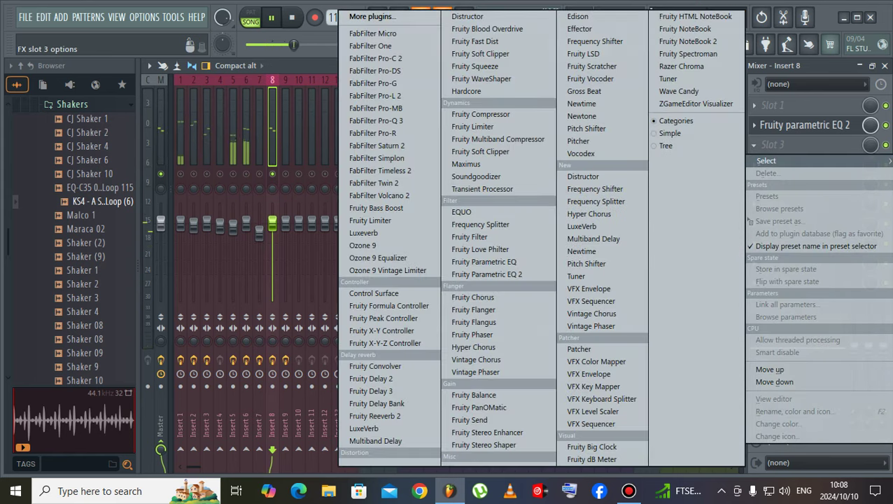
pyautogui.click(375, 415)
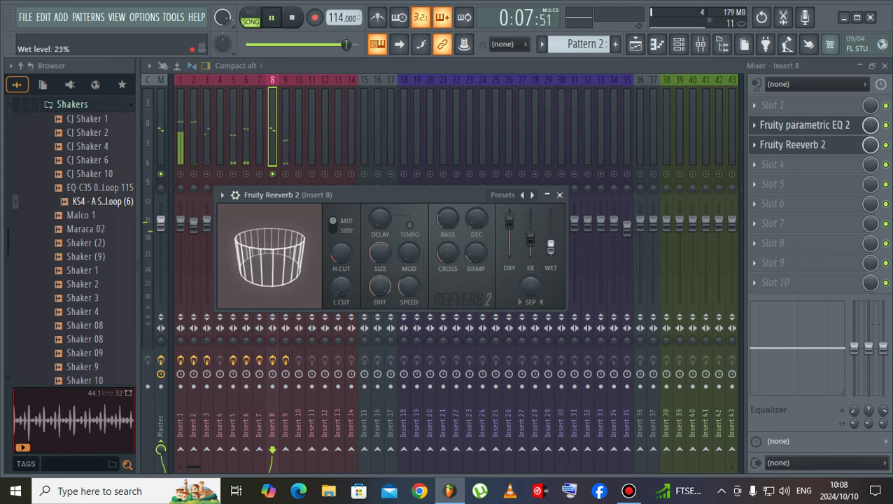
pyautogui.click(754, 144)
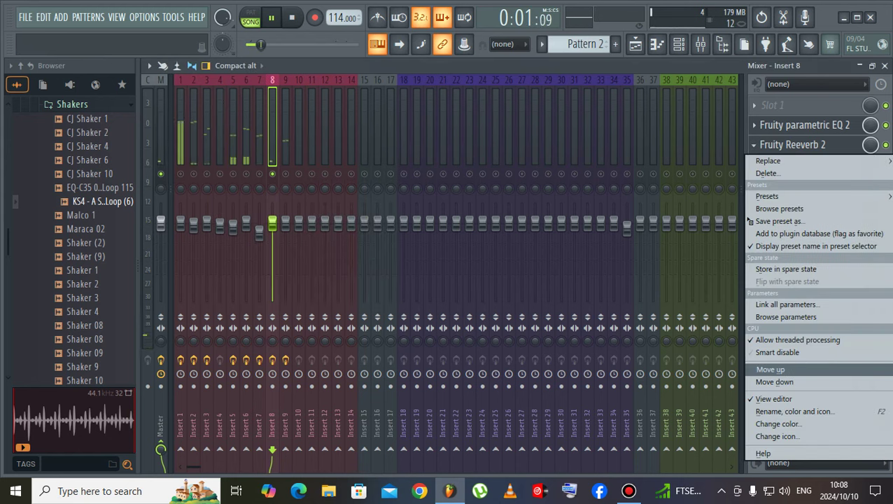
pyautogui.click(777, 368)
pyautogui.click(788, 124)
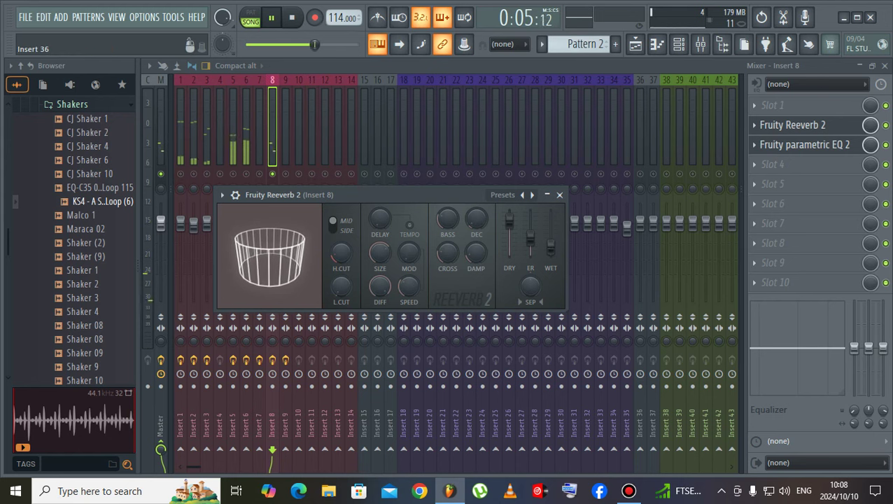
pyautogui.click(634, 44)
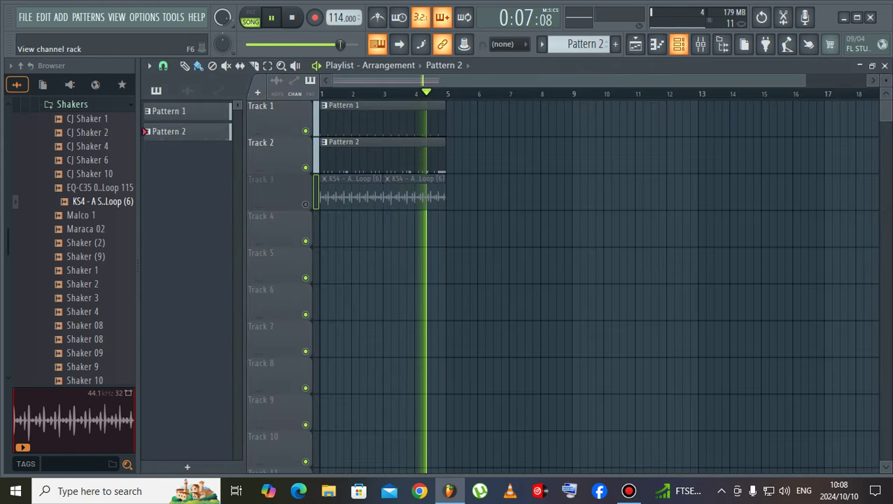
pyautogui.click(678, 45)
pyautogui.click(700, 44)
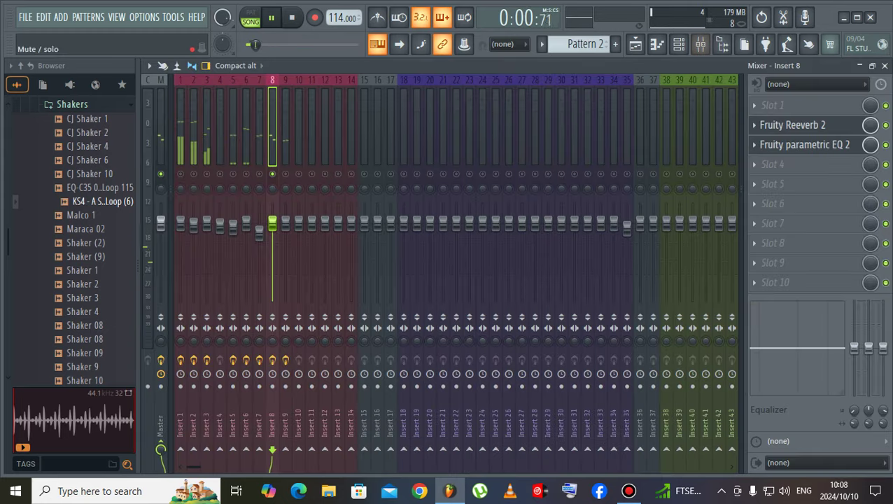
# - Add Insert 9 to the solo and slightly lower its equalizer's low cut while raising the equalizer's main level a little
pyautogui.click(285, 173)
pyautogui.click(805, 125)
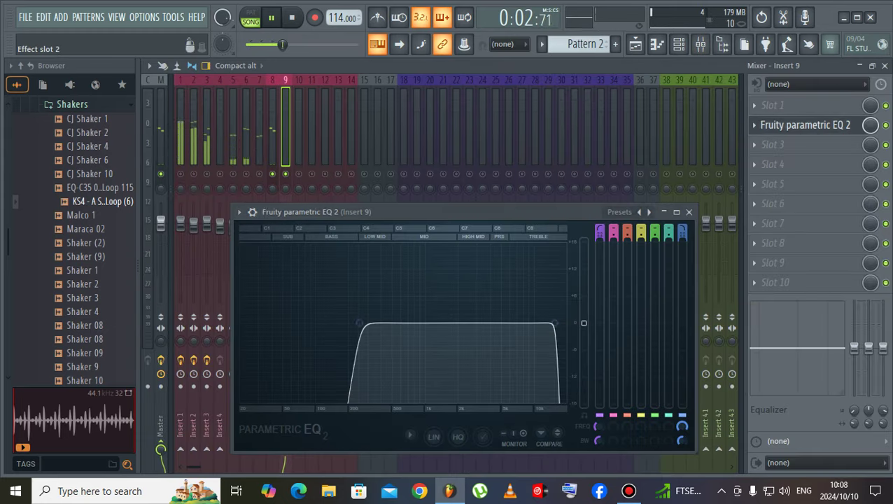
pyautogui.moveTo(430, 319); pyautogui.dragTo(430, 317)
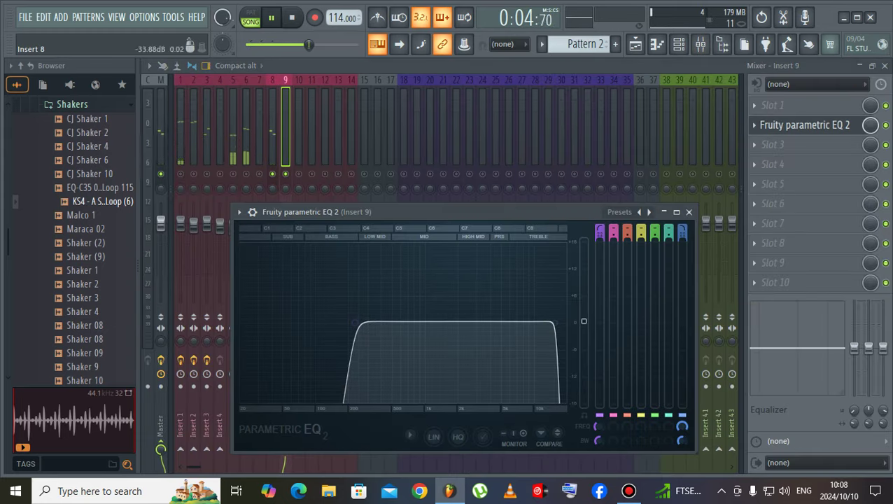
# - Solo Insert 8 alone and lower its volume
pyautogui.click(272, 173)
pyautogui.click(272, 232)
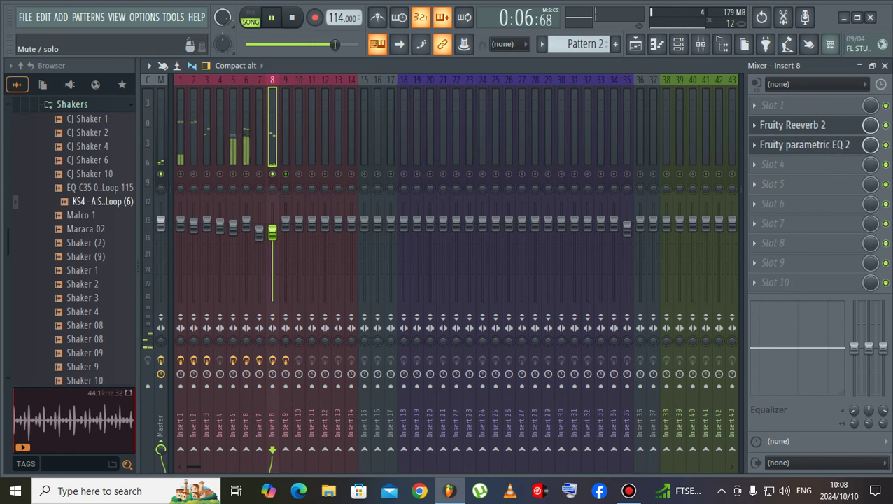
# - Stop playback, unmute Track 3 in the playlist and delete both KS4 shaker loop clips from it
pyautogui.click(635, 44)
pyautogui.press('space')
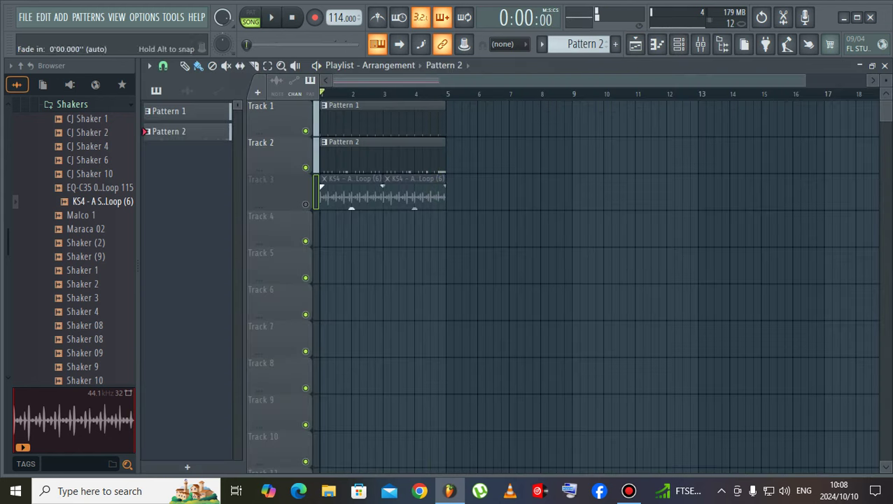
pyautogui.click(306, 204)
pyautogui.rightClick(406, 194)
pyautogui.rightClick(357, 194)
# - Audition the Shaker (9), Shaker 1 and Shaker 2 samples, trying Shaker 1 as a four-bar clip on Track 3 at 25% channel volume
pyautogui.click(86, 257)
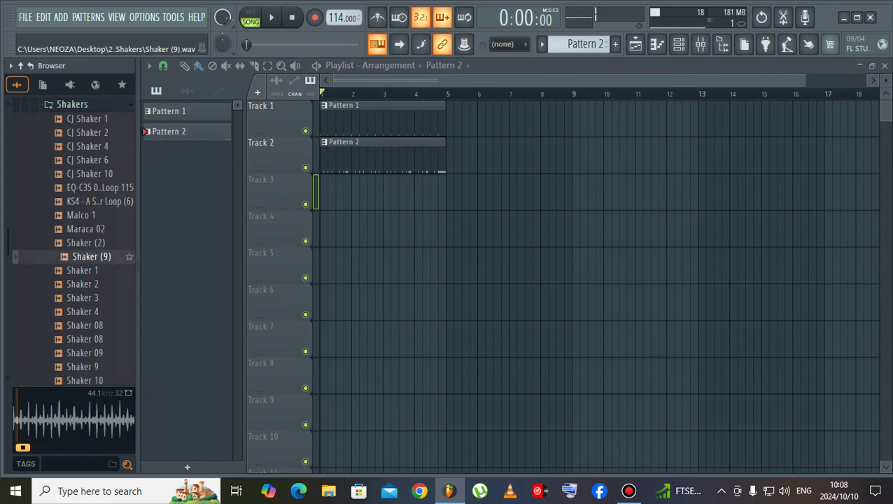
pyautogui.click(84, 270)
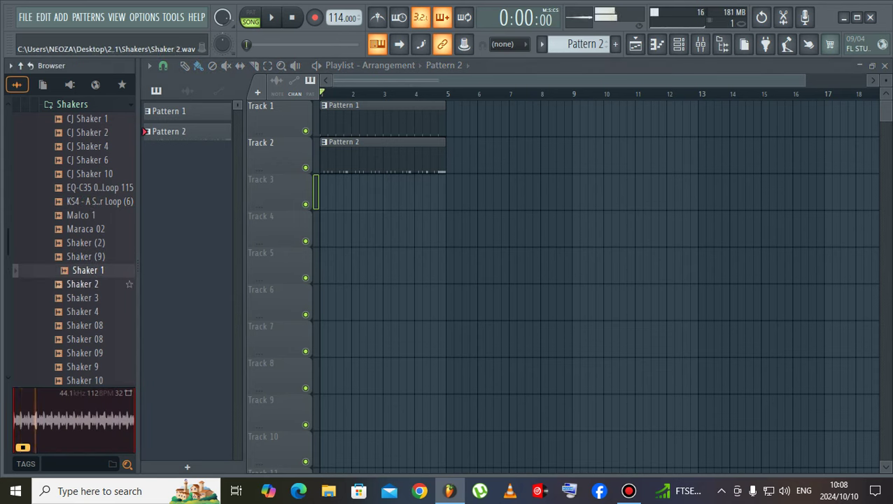
pyautogui.click(83, 284)
pyautogui.moveTo(84, 270); pyautogui.dragTo(320, 205)
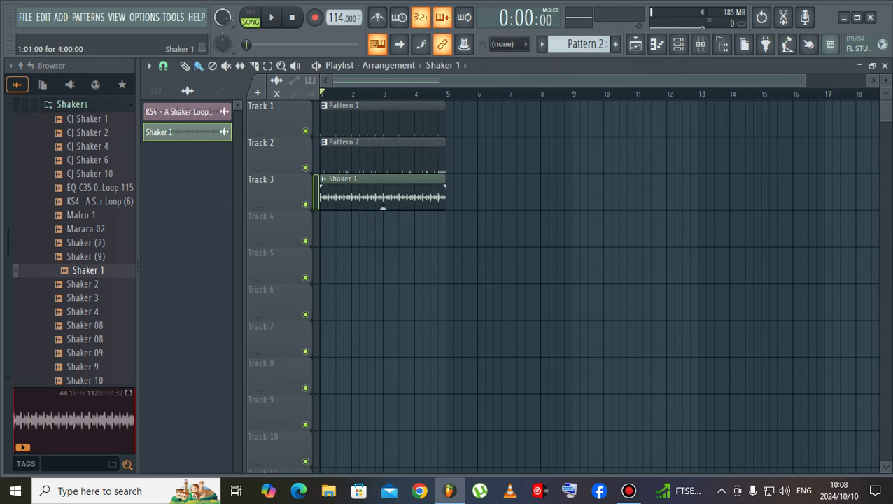
pyautogui.doubleClick(343, 194)
pyautogui.press('space')
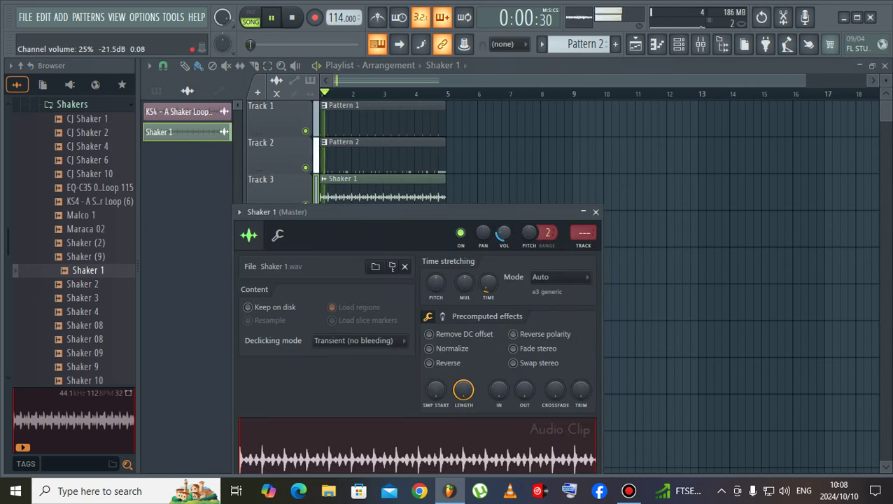
pyautogui.press('space')
pyautogui.click(88, 284)
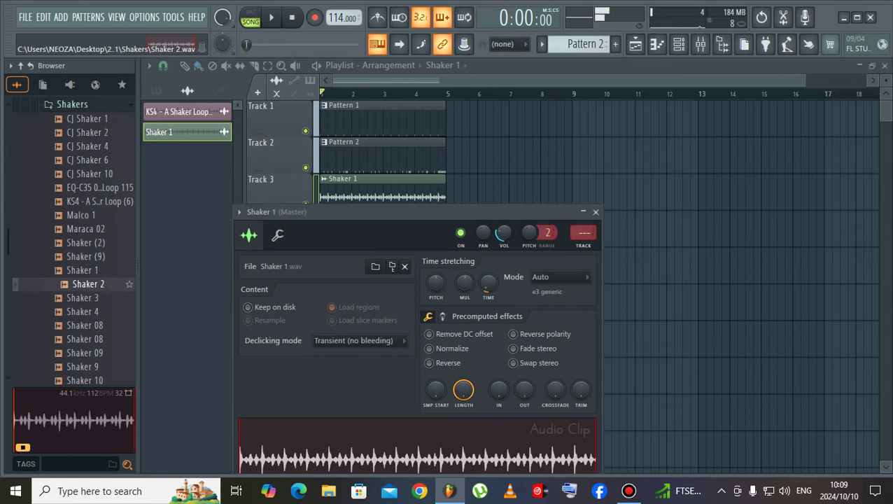
# - Show all of Pattern 2's channels and shift both VEH1 Snares & Claps - 084 notes one step later in the piano roll
pyautogui.click(357, 158)
pyautogui.click(678, 44)
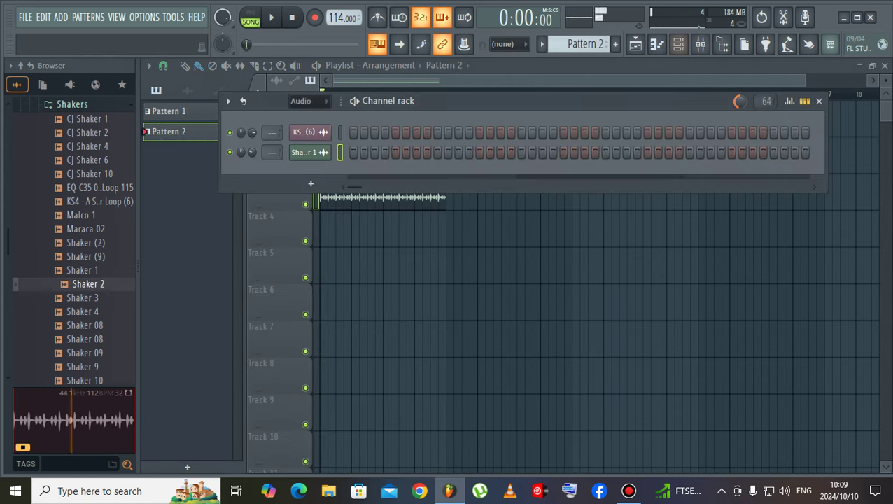
pyautogui.click(301, 101)
pyautogui.click(300, 115)
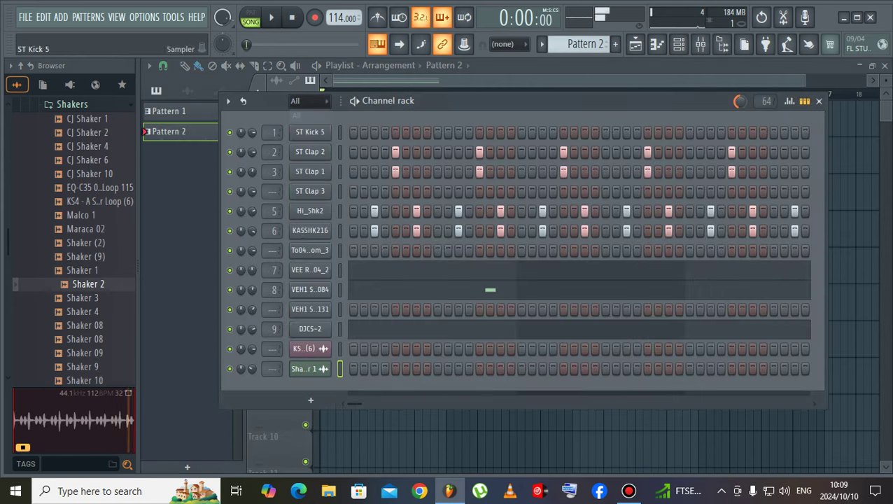
pyautogui.click(389, 286)
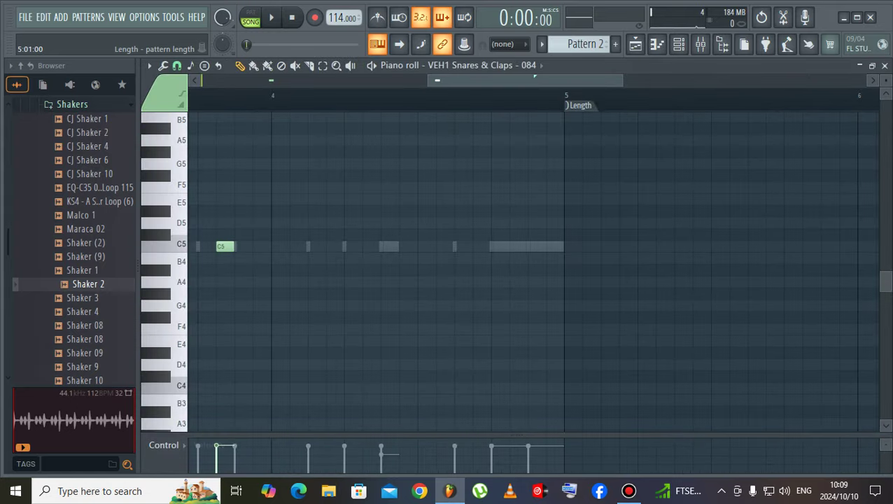
pyautogui.moveTo(552, 81); pyautogui.dragTo(286, 81)
pyautogui.click(678, 44)
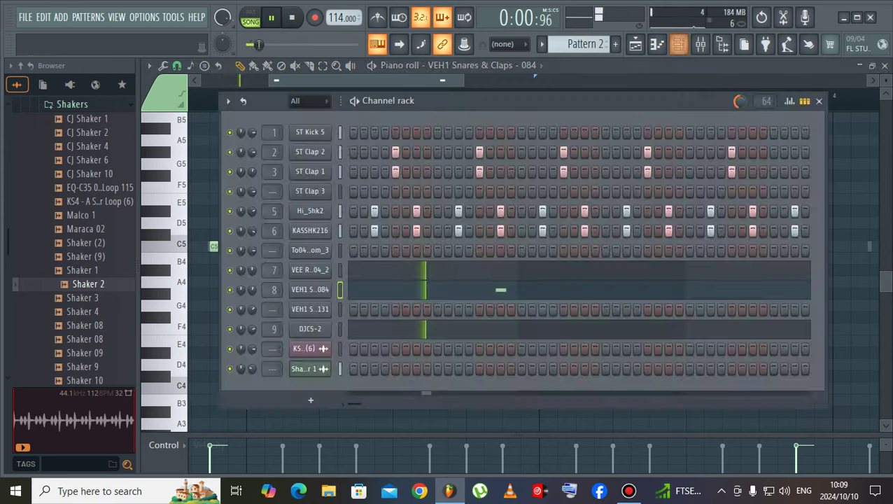
# - Replace the Shaker 1 clip on Track 3 with two back-to-back Shaker 2 clips filling the four bars
pyautogui.click(635, 45)
pyautogui.press('space')
pyautogui.moveTo(88, 284); pyautogui.dragTo(410, 200)
pyautogui.press('space')
pyautogui.click(403, 196)
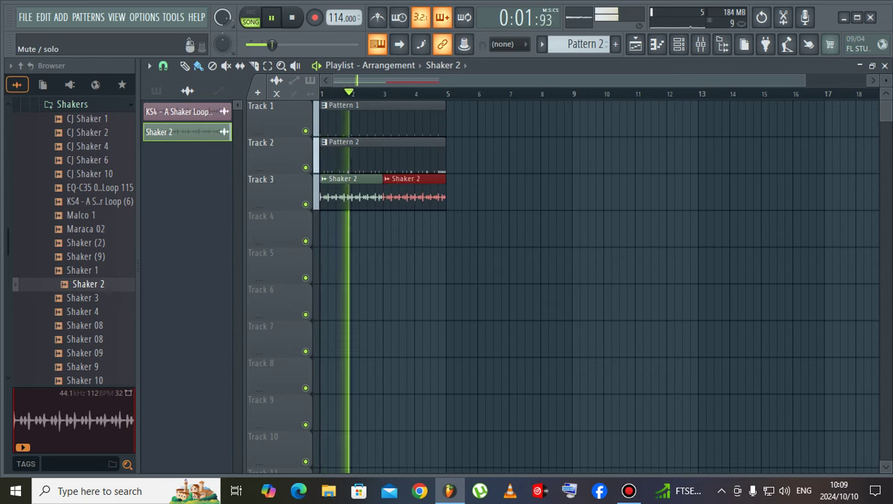
# - Mute Tracks 1 and 2 in the playlist and reset the Shaker 2 channel's volume to its default
pyautogui.click(305, 168)
pyautogui.click(305, 131)
pyautogui.doubleClick(345, 193)
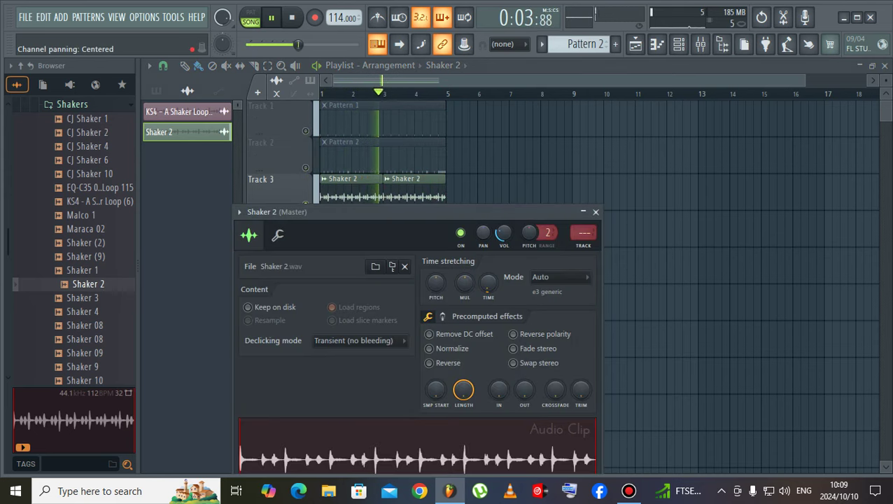
pyautogui.press('space')
pyautogui.rightClick(502, 235)
pyautogui.click(516, 245)
pyautogui.press('space')
pyautogui.press('space')
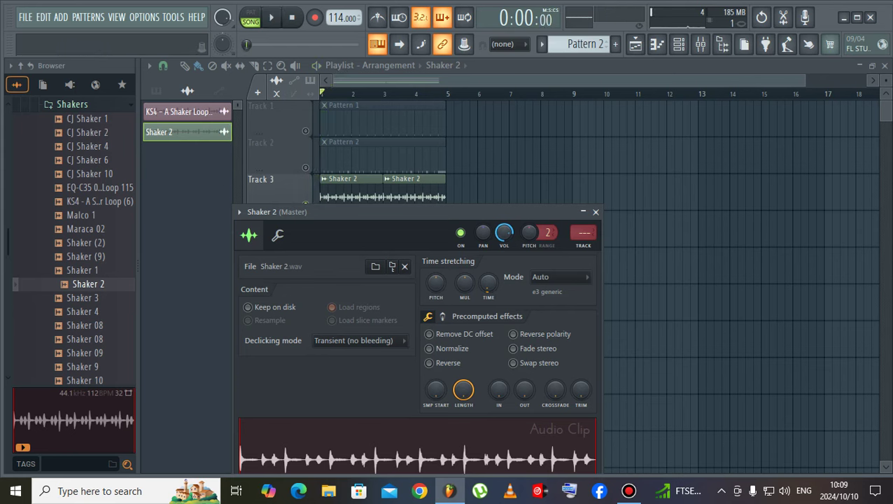
pyautogui.moveTo(487, 212); pyautogui.dragTo(504, 239)
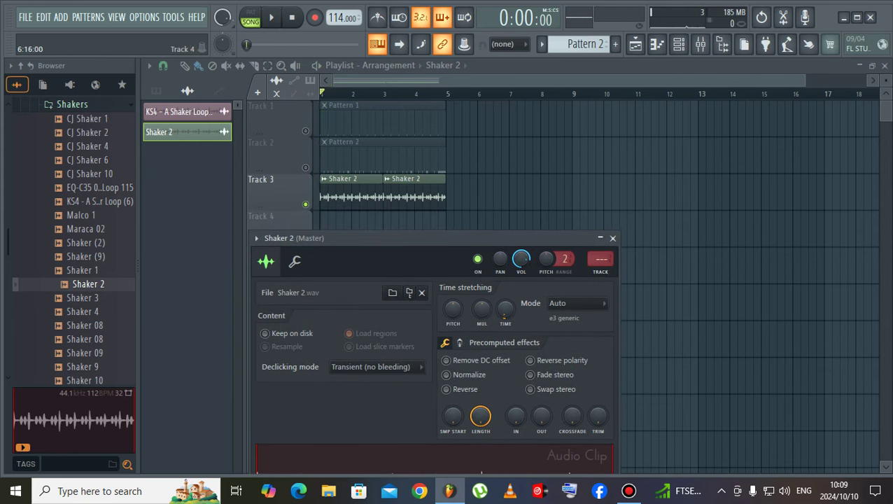
# - Route the Shaker 2 channel to mixer Insert 10 and show that insert in the mixer
pyautogui.press('F6')
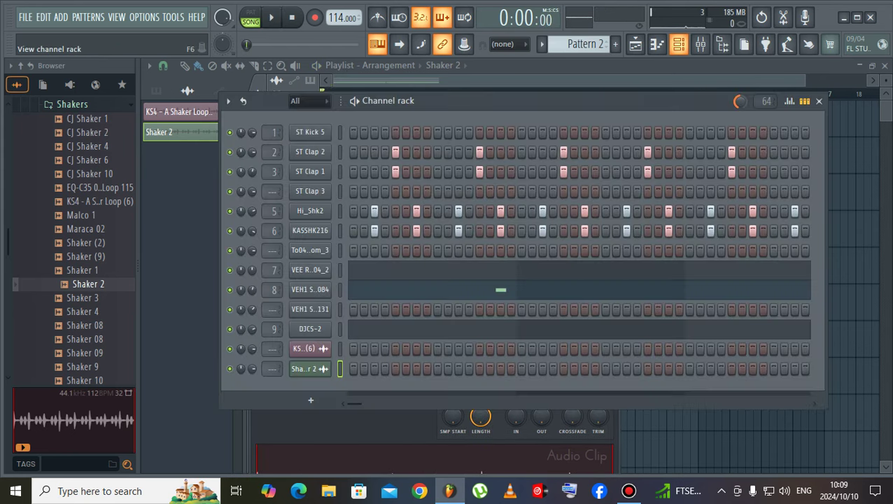
pyautogui.click(699, 44)
pyautogui.click(700, 44)
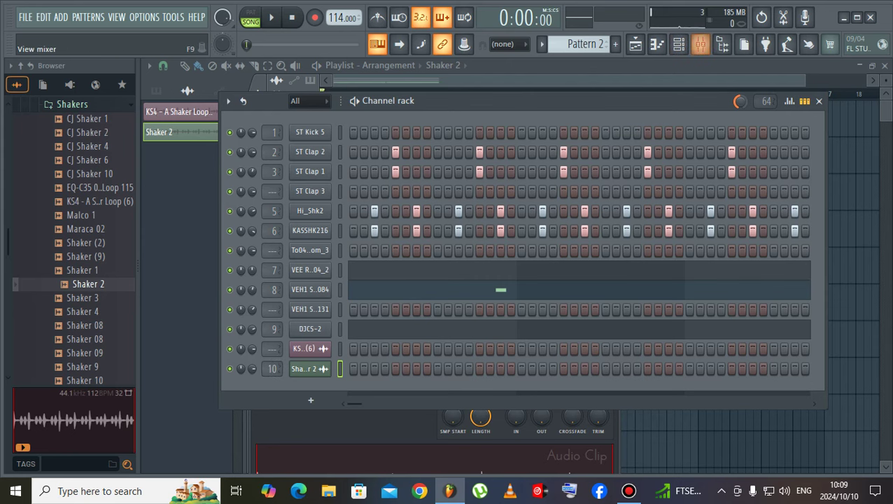
pyautogui.click(699, 44)
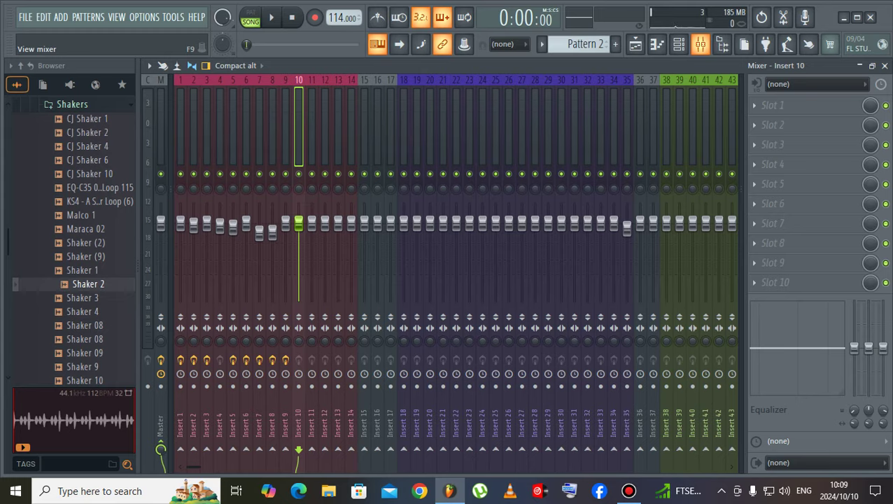
# - Recolour mixer Inserts 58 to 63 turquoise as a group
pyautogui.scroll(-20, 642, 188)
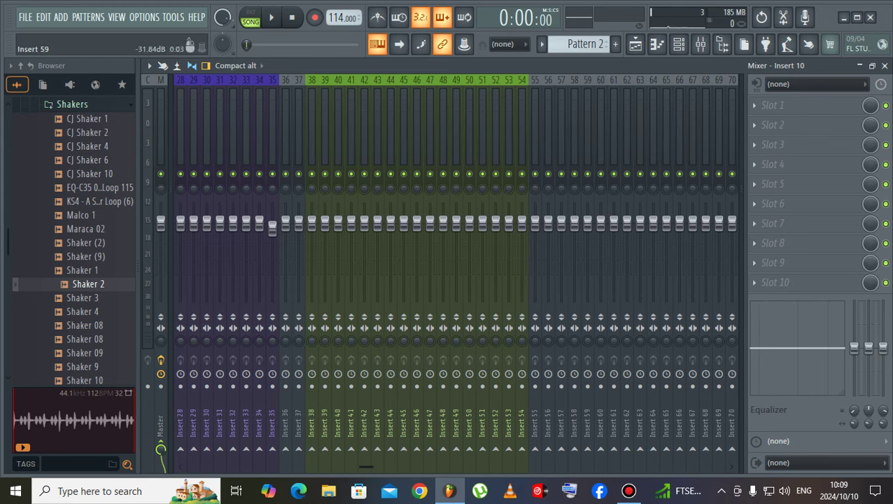
pyautogui.moveTo(573, 143); pyautogui.dragTo(627, 143)
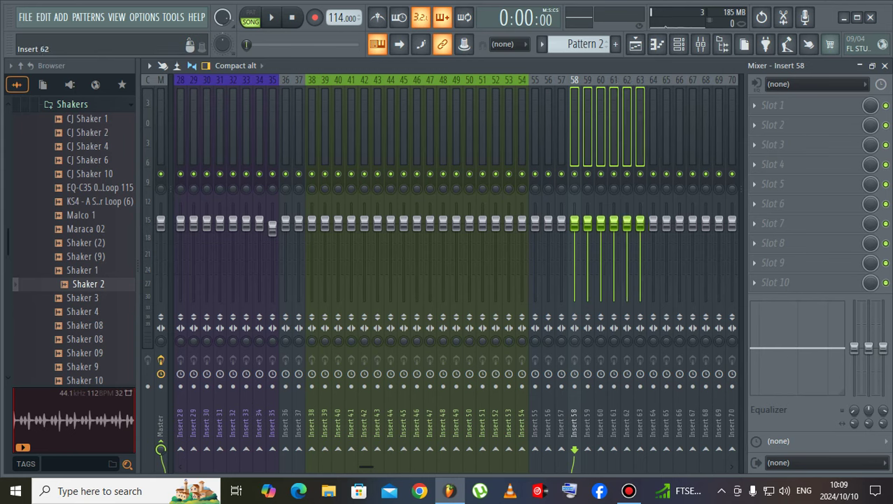
pyautogui.rightClick(640, 143)
pyautogui.click(693, 102)
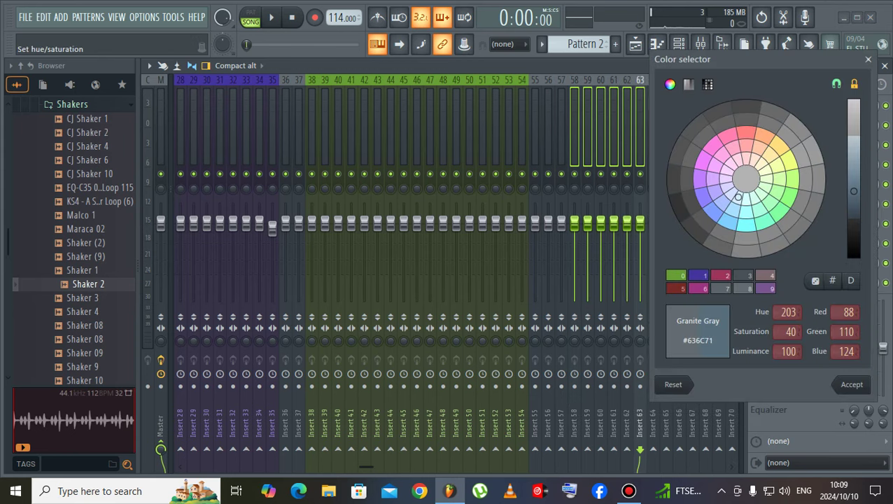
pyautogui.click(746, 225)
pyautogui.click(851, 384)
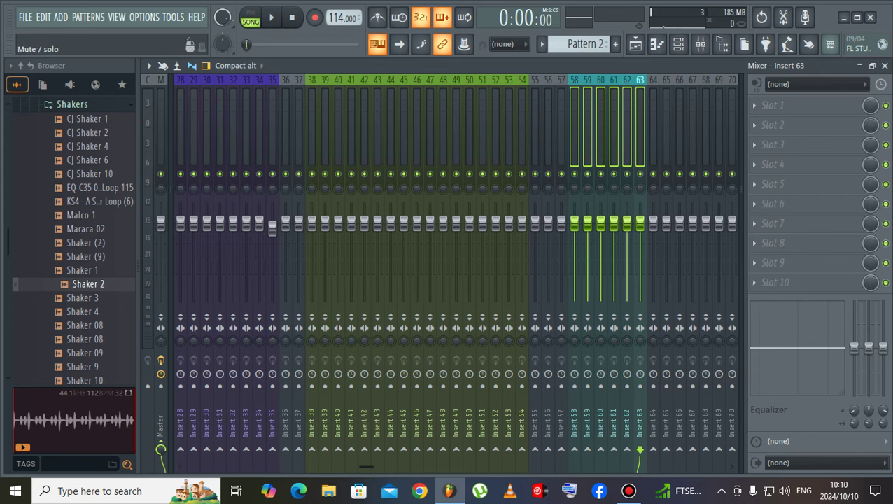
# - Route the Shaker 2 channel to mixer Insert 58 and show its insert in the mixer
pyautogui.click(678, 44)
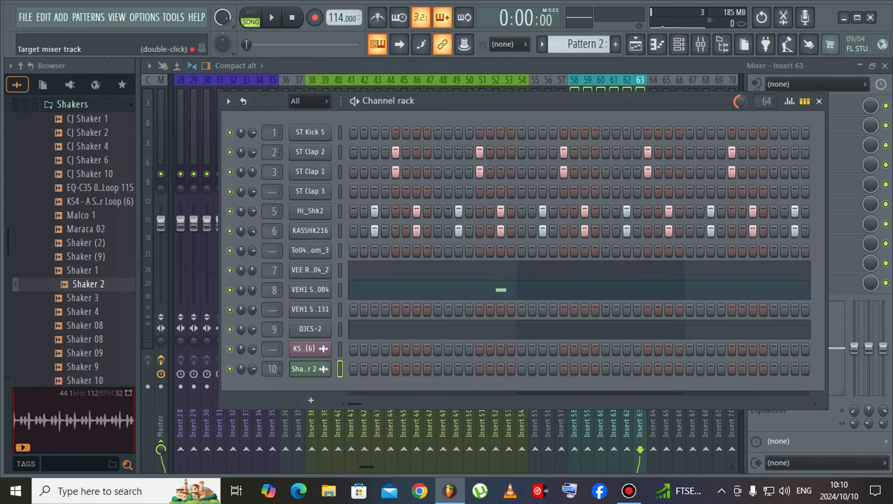
pyautogui.scroll(13, 273, 368)
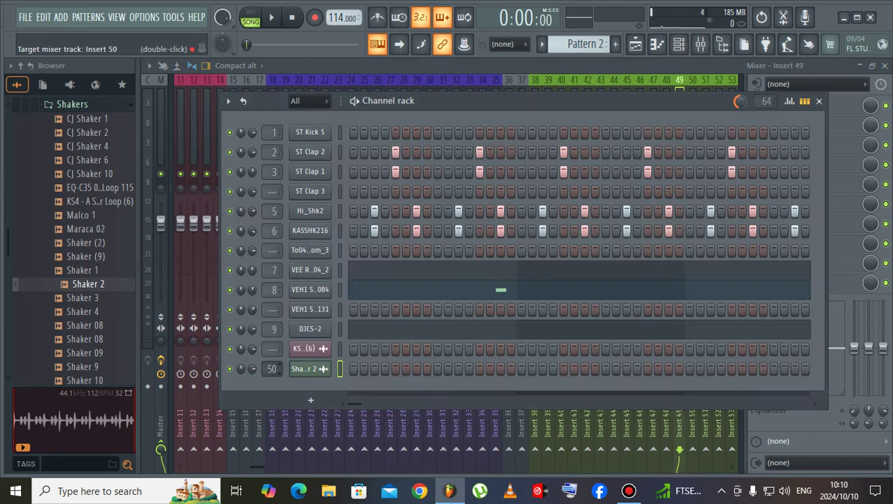
pyautogui.scroll(6, 273, 369)
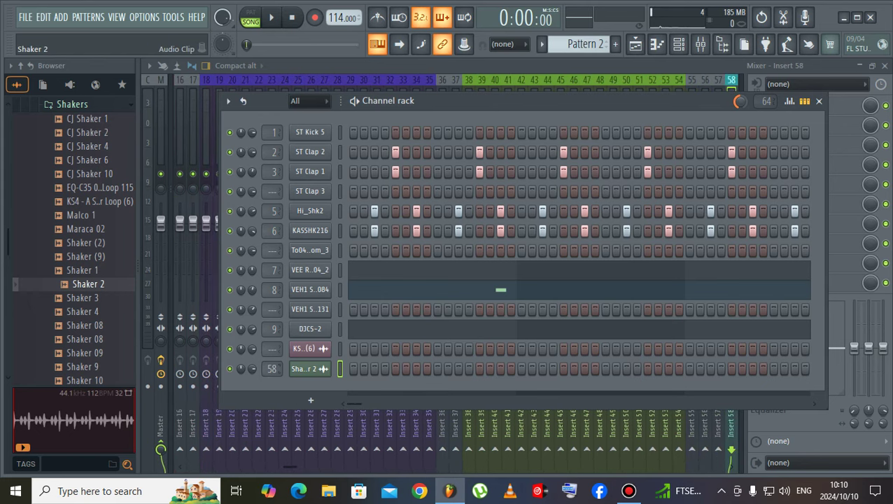
pyautogui.click(308, 368)
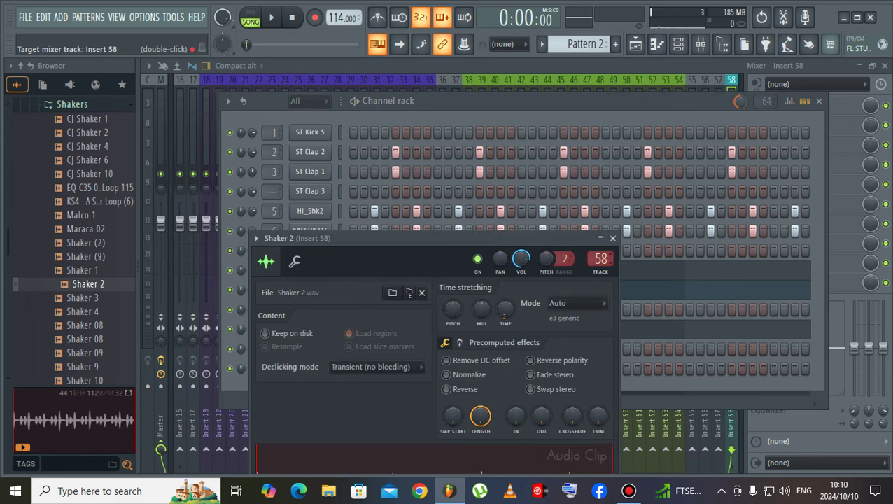
pyautogui.doubleClick(600, 258)
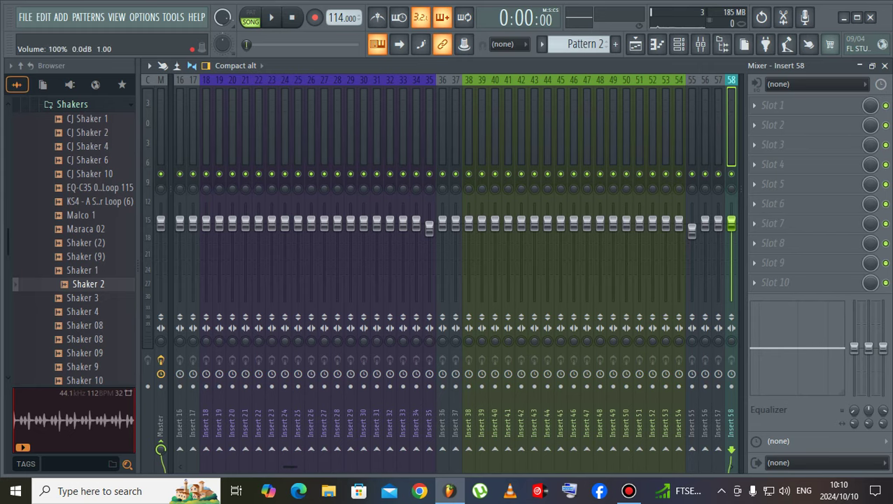
# - Play the shaker alone and clearly lower Insert 58's volume fader
pyautogui.scroll(1, 691, 228)
pyautogui.scroll(-3, 658, 174)
pyautogui.scroll(-1, 652, 188)
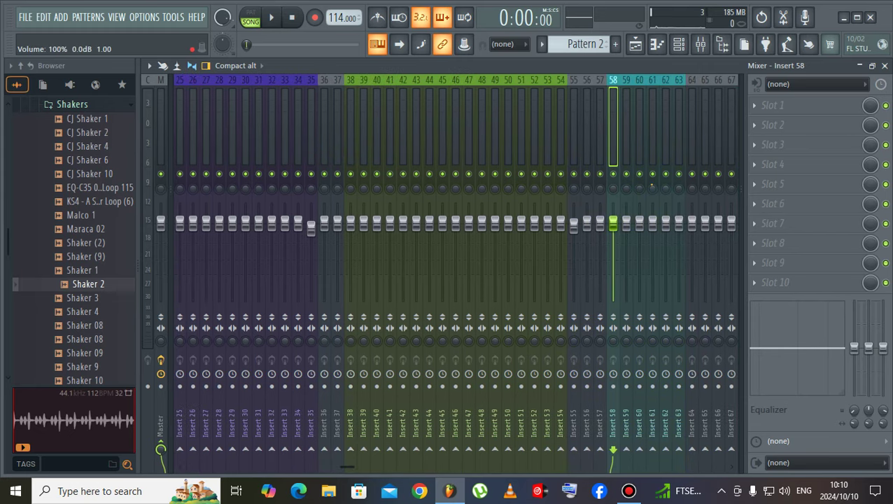
pyautogui.press('space')
pyautogui.moveTo(612, 246); pyautogui.dragTo(612, 254)
pyautogui.press('space')
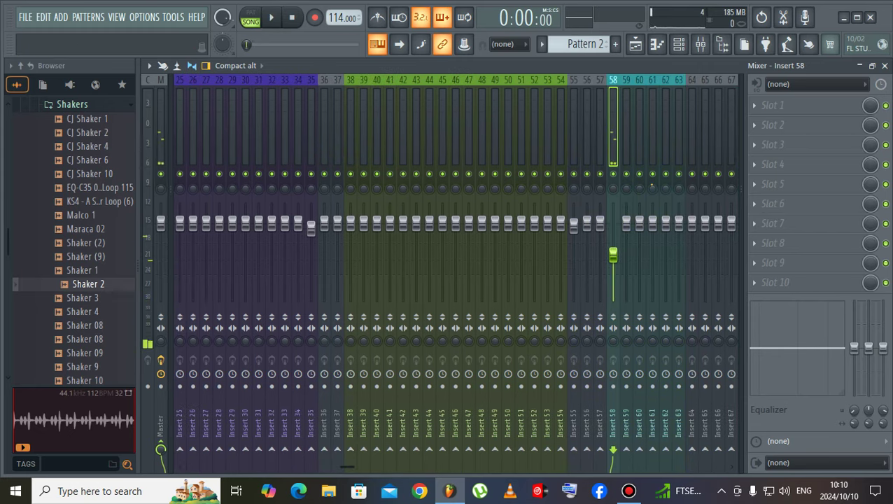
# - Unmute all playlist tracks and play the full beat with the Shaker 2 loop, closing its channel settings
pyautogui.click(677, 44)
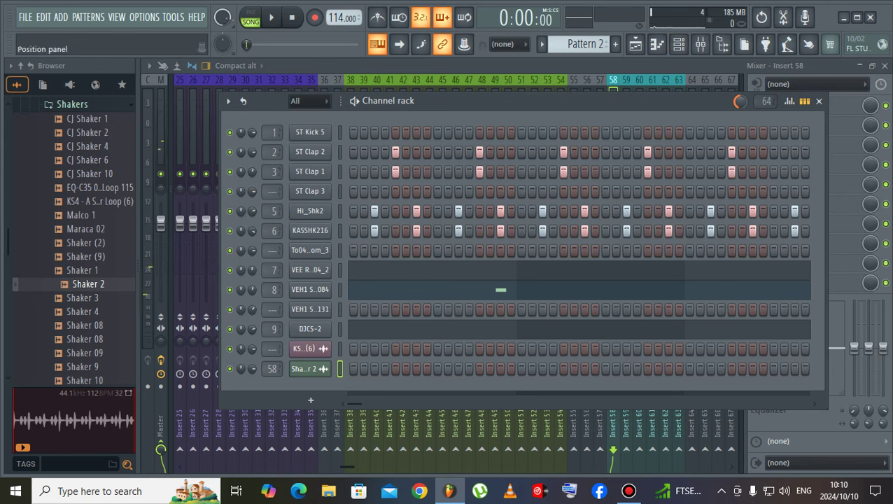
pyautogui.click(700, 44)
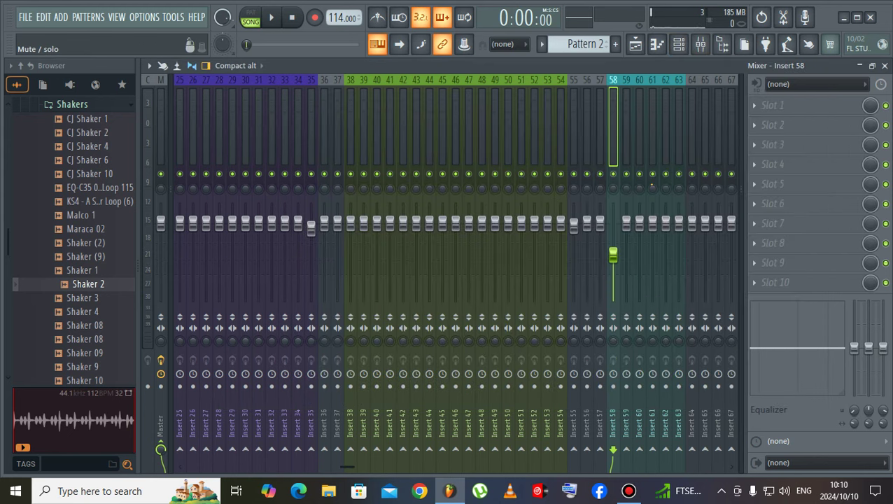
pyautogui.click(635, 44)
pyautogui.rightClick(305, 168)
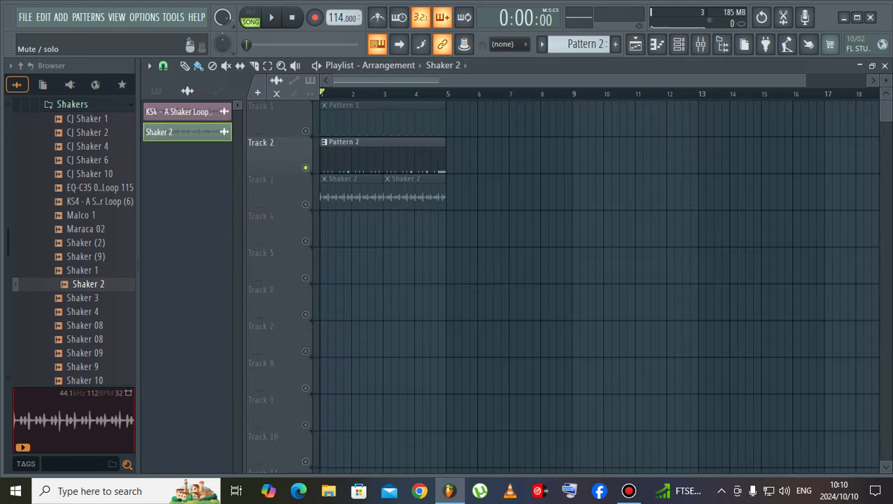
pyautogui.rightClick(305, 168)
pyautogui.press('space')
pyautogui.doubleClick(366, 196)
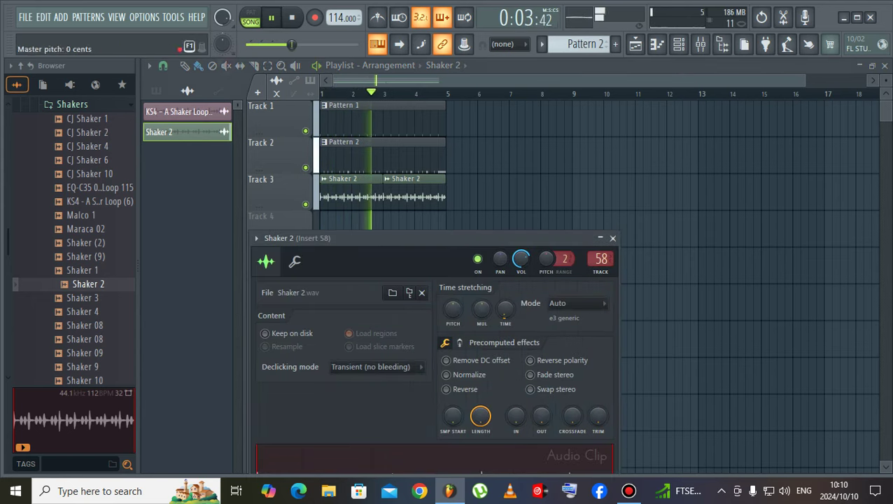
pyautogui.click(784, 490)
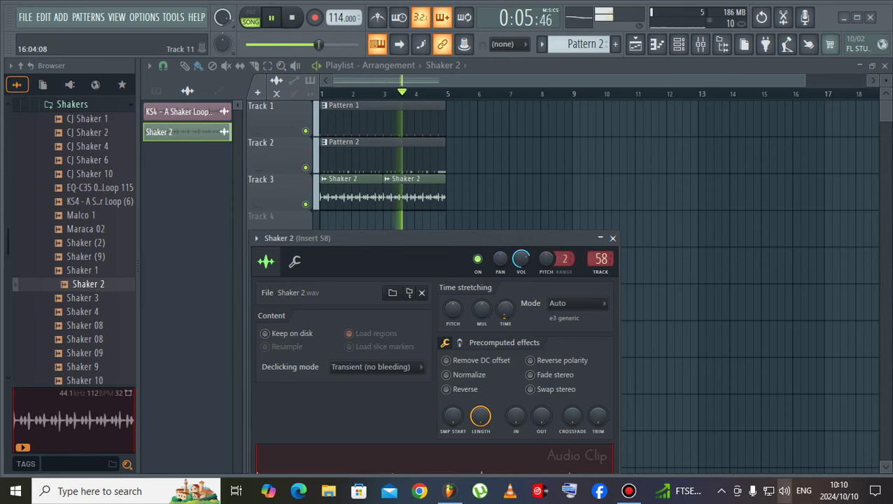
pyautogui.click(612, 239)
pyautogui.press('space')
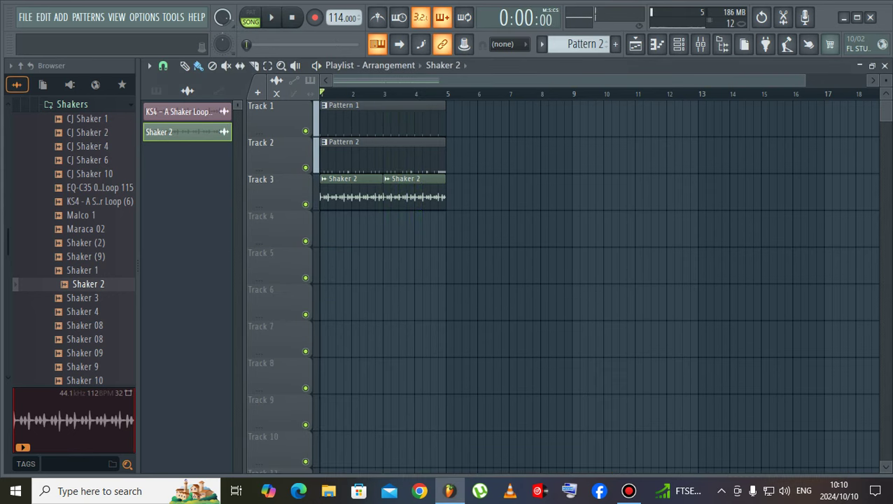
# - Play the beginning of the arrangement, stop it, and audition the Shaker 3 sample
pyautogui.press('space')
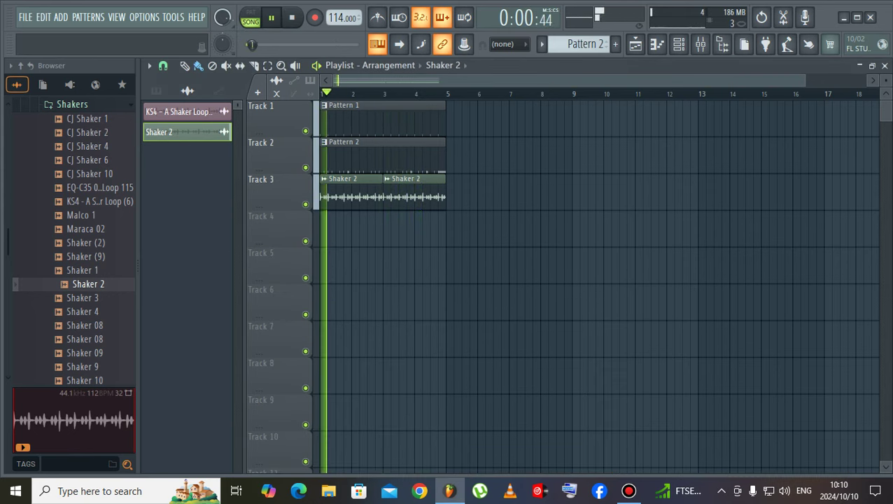
pyautogui.press('space')
pyautogui.click(88, 298)
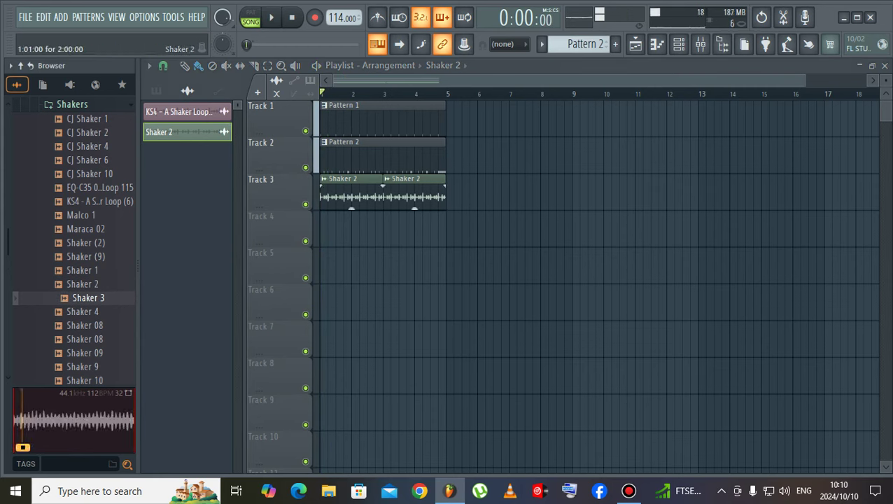
pyautogui.doubleClick(353, 195)
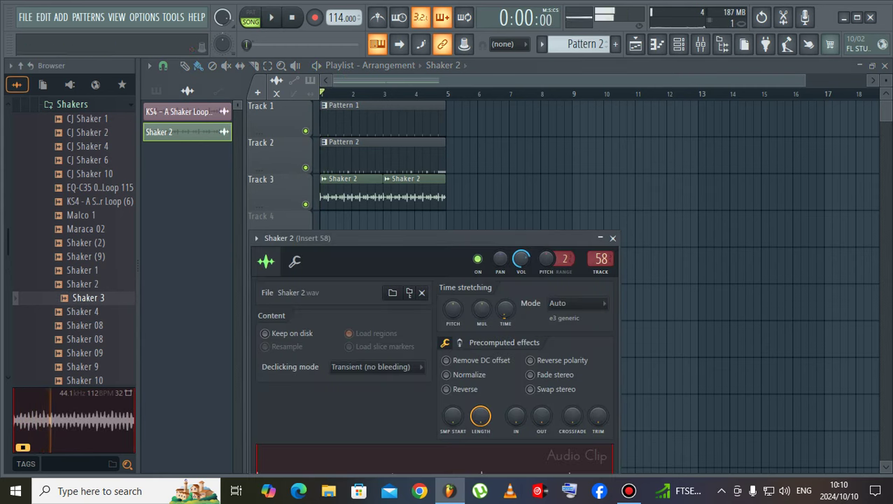
pyautogui.click(629, 491)
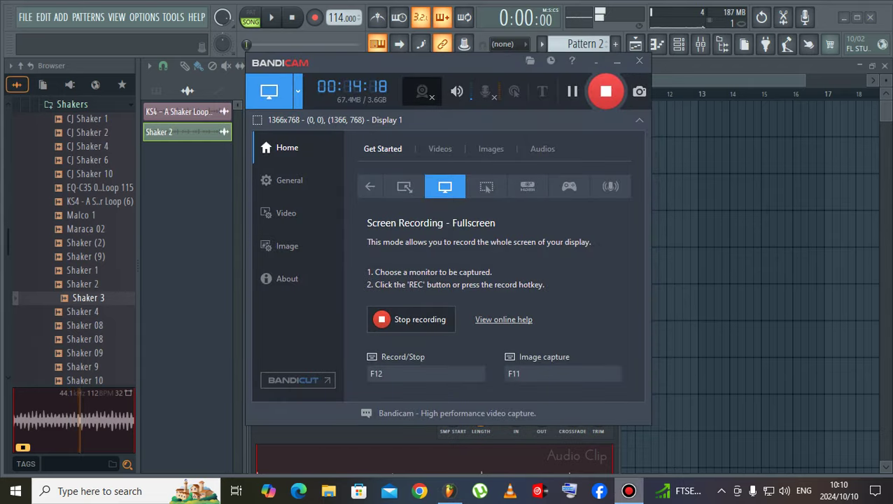
pyautogui.click(616, 62)
# - Duplicate all four-bar playlist clips on Tracks 1 to 3 into bars 5 to 8 and deselect them
pyautogui.click(268, 66)
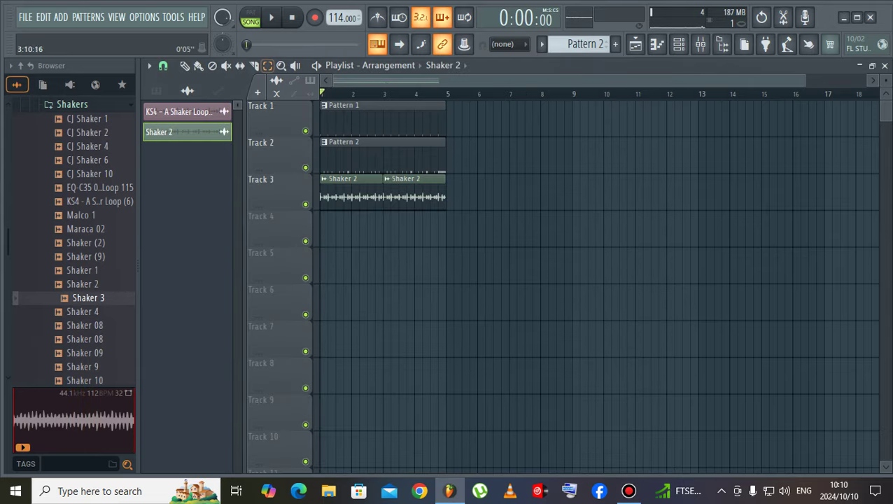
pyautogui.hotkey('ctrl', 'a')
pyautogui.hotkey('ctrl', 'b')
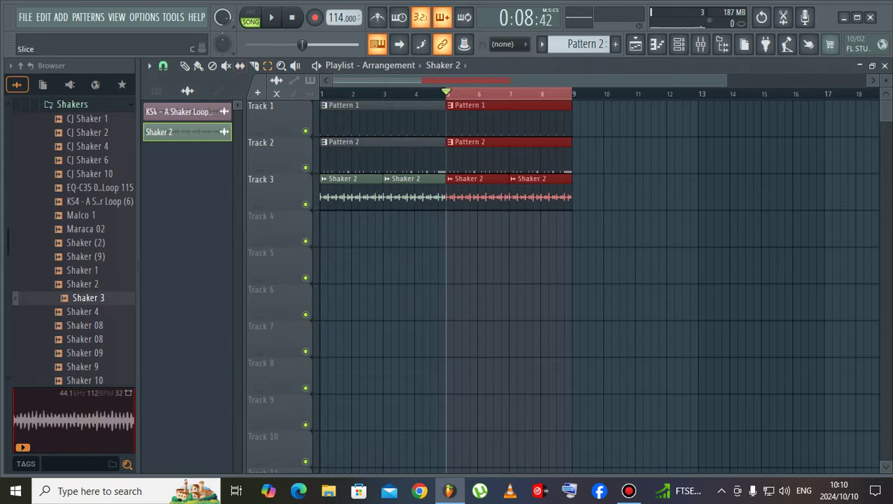
pyautogui.hotkey('ctrl', 'd')
# - Audition the Sk(shaker)11, Shaker116 and Shaker 10 samples, plus [ASX] CRASH (6) from the [ASX] ASX FREE PACK
pyautogui.scroll(-5, 85, 234)
pyautogui.click(92, 187)
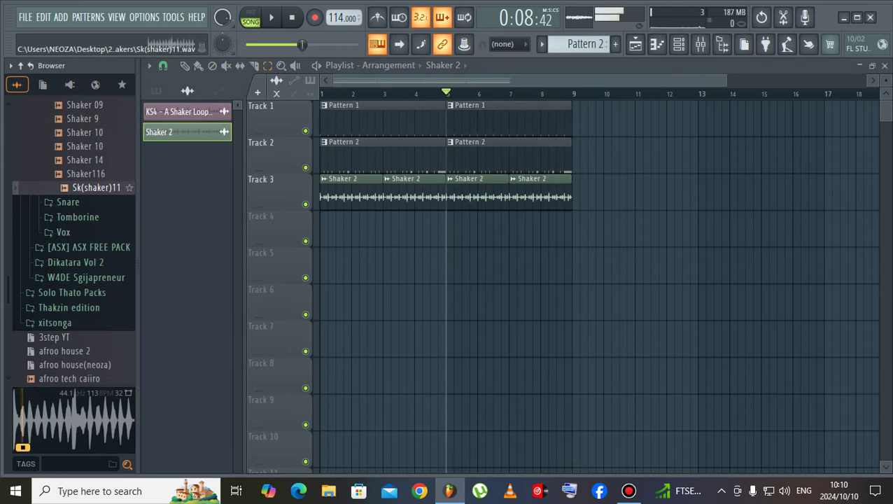
pyautogui.click(85, 174)
pyautogui.click(85, 146)
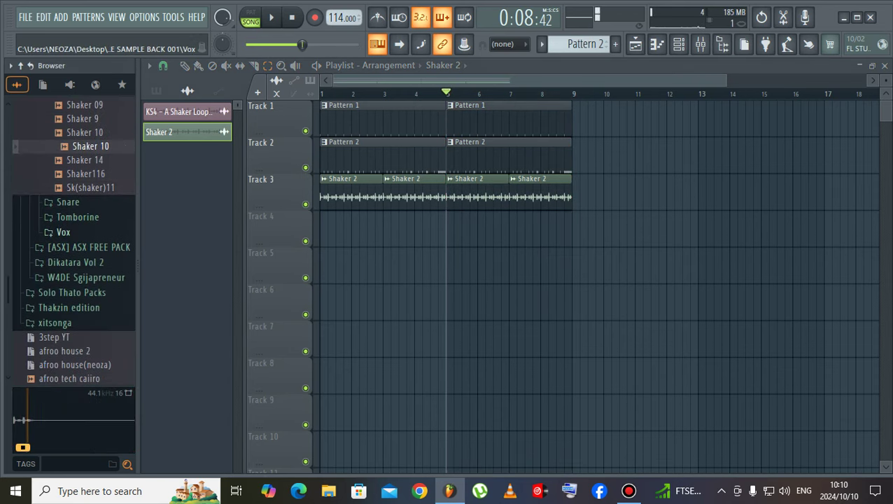
pyautogui.click(88, 247)
pyautogui.click(72, 263)
pyautogui.click(94, 277)
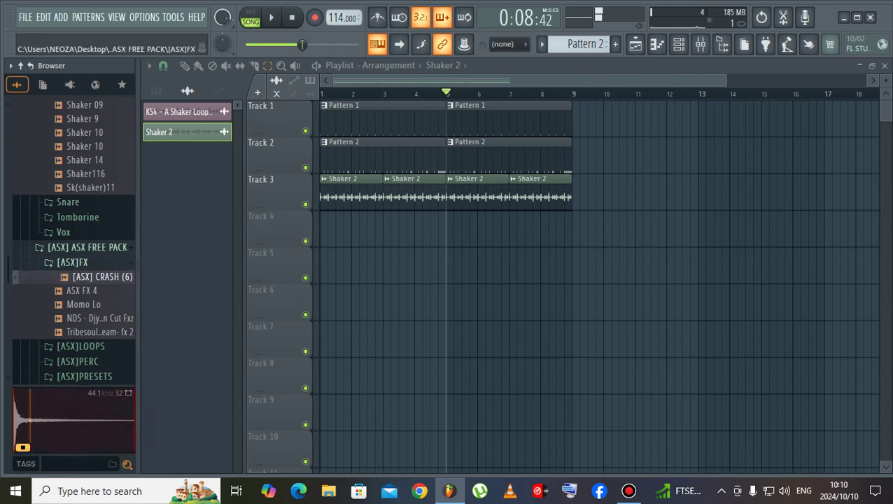
# - Audition samples in the [ASX]SHAKERS folder and place Shaker 10 at the start of Track 4
pyautogui.click(73, 262)
pyautogui.click(85, 337)
pyautogui.click(91, 336)
pyautogui.click(85, 309)
pyautogui.click(90, 336)
pyautogui.moveTo(90, 335); pyautogui.dragTo(324, 231)
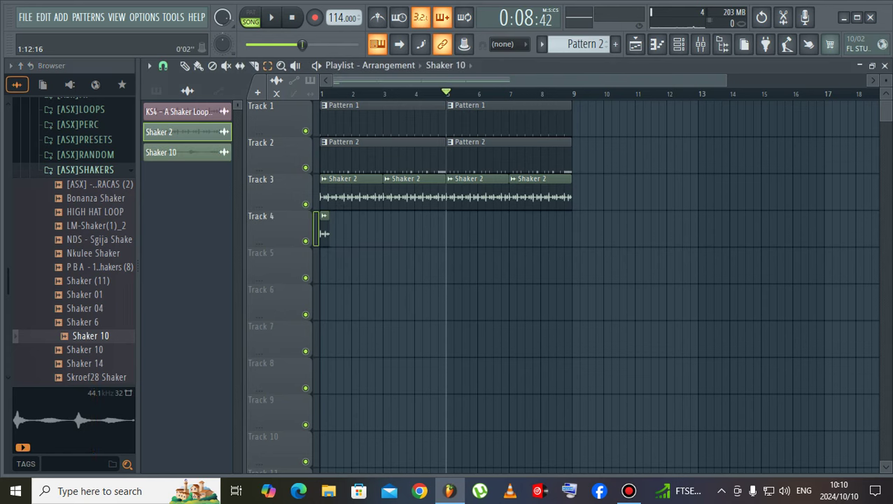
# - Place a second Shaker 10 clip on beat 2 of Track 5 and set the sample's time stretch to 0:04:00
pyautogui.moveTo(725, 80); pyautogui.dragTo(389, 81)
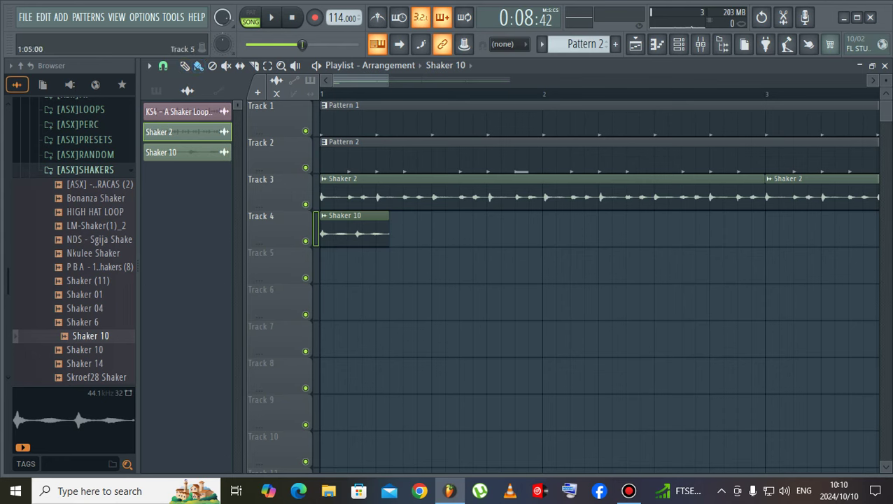
pyautogui.click(381, 266)
pyautogui.doubleClick(372, 233)
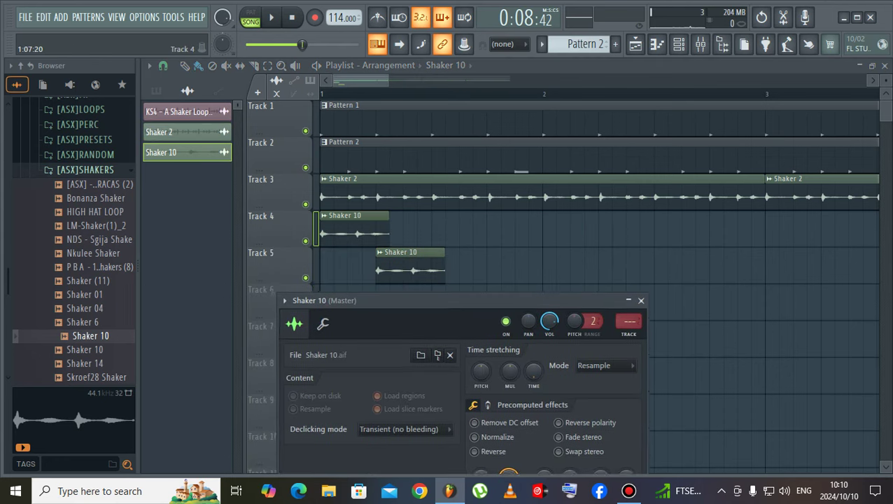
pyautogui.moveTo(534, 373)
pyautogui.mouseDown()
pyautogui.moveTo(535, 350)
pyautogui.moveTo(535, 373)
pyautogui.mouseUp()
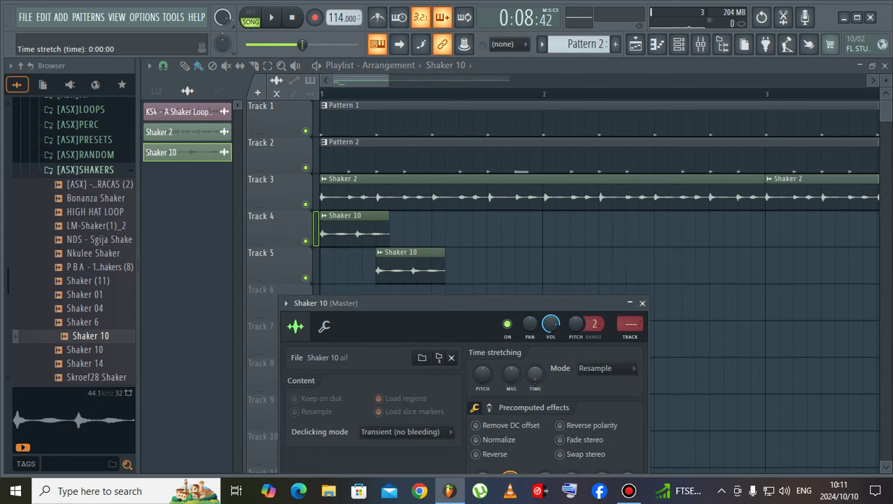
pyautogui.moveTo(389, 81); pyautogui.dragTo(344, 80)
pyautogui.doubleClick(633, 268)
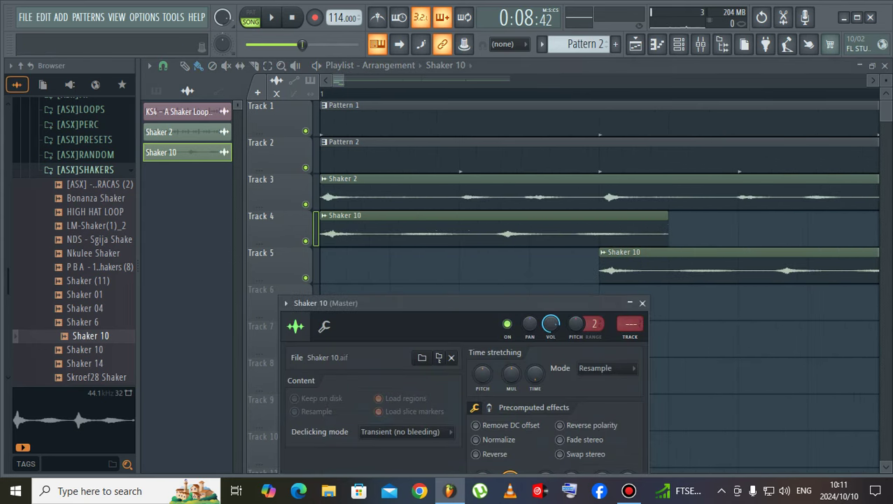
pyautogui.moveTo(535, 373); pyautogui.dragTo(534, 376)
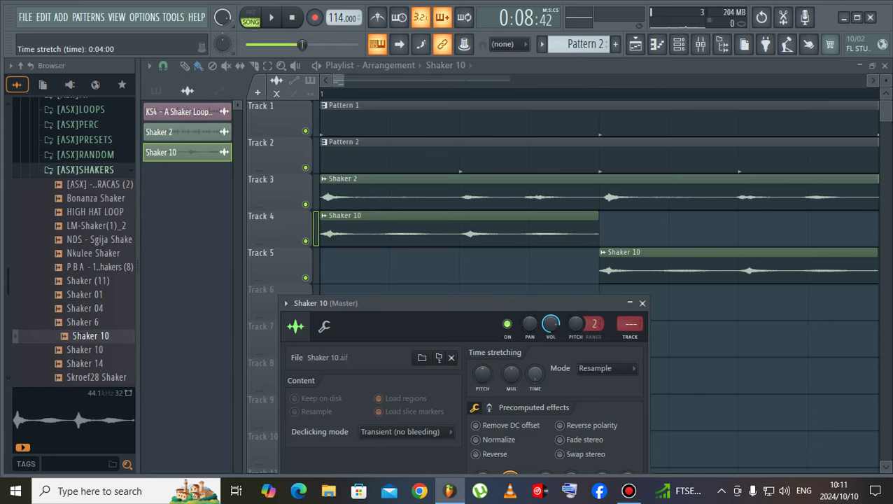
# - Move the second Shaker 10 clip onto Track 4 and duplicate the clips back to back through bar 8
pyautogui.moveTo(636, 269); pyautogui.dragTo(635, 232)
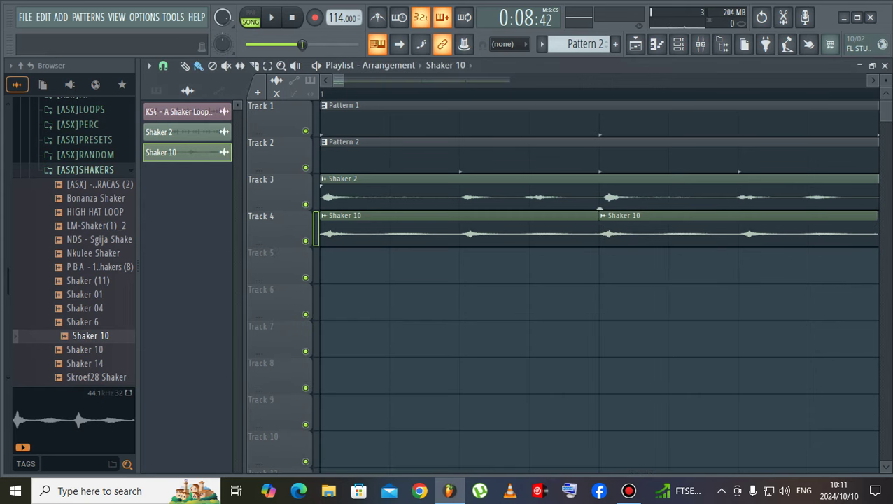
pyautogui.moveTo(343, 80); pyautogui.dragTo(644, 80)
pyautogui.moveTo(324, 229); pyautogui.dragTo(346, 230)
pyautogui.hotkey('ctrl', 'b')
pyautogui.hotkey('ctrl', 'b')
pyautogui.hotkey('ctrl', 'b')
pyautogui.hotkey('ctrl', 'b')
pyautogui.hotkey('ctrl', 'b')
pyautogui.hotkey('ctrl', 'b')
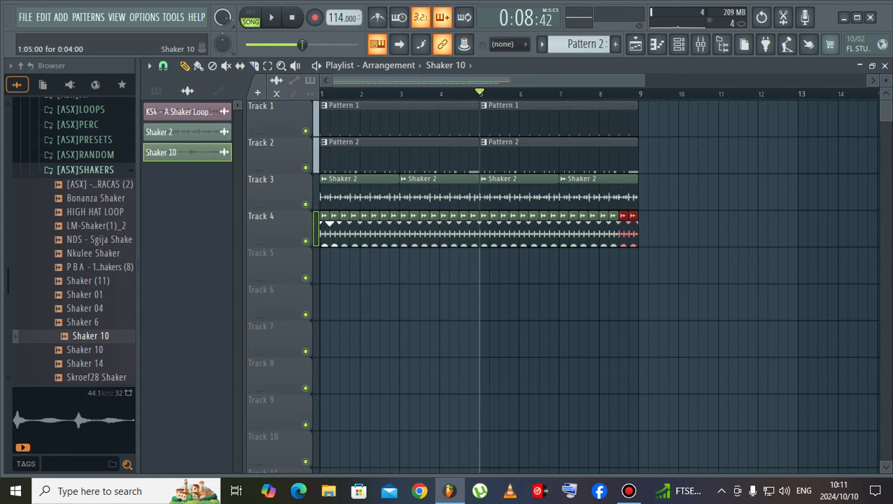
# - Show all channels in the channel rack and route the Shaker 10 channel to mixer Insert 59
pyautogui.doubleClick(325, 232)
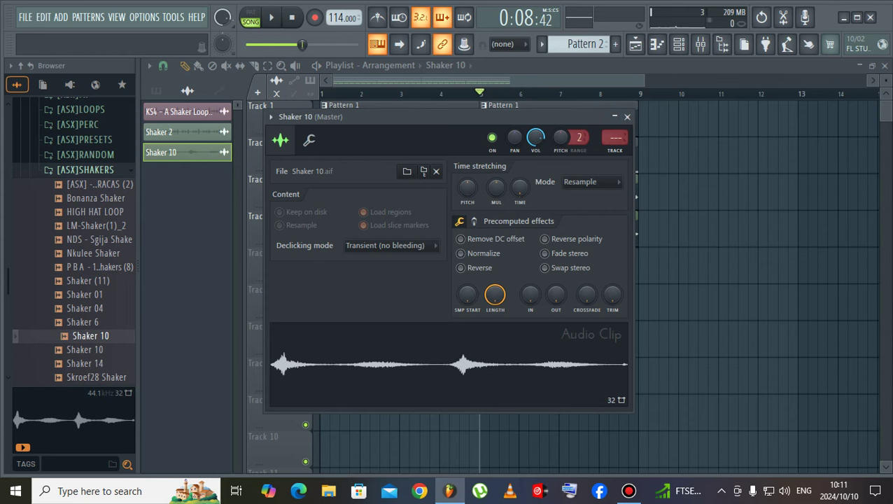
pyautogui.click(678, 44)
pyautogui.click(301, 101)
pyautogui.click(297, 115)
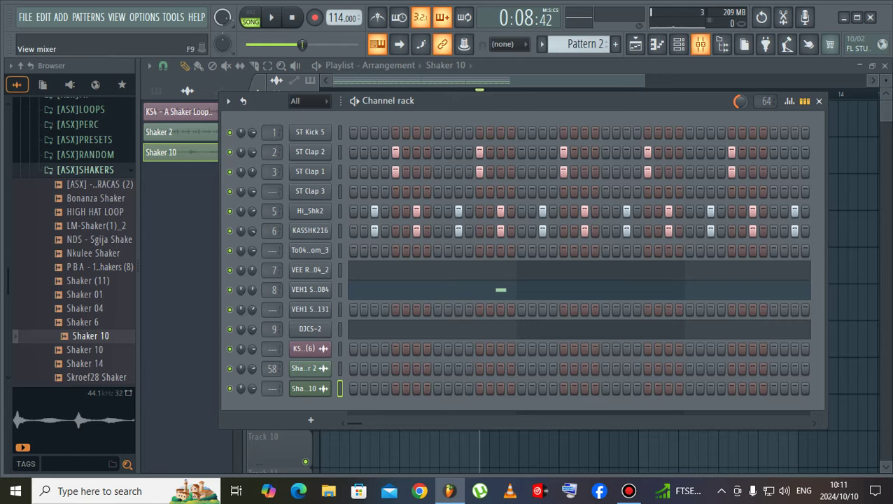
pyautogui.click(699, 44)
pyautogui.click(627, 140)
pyautogui.rightClick(626, 140)
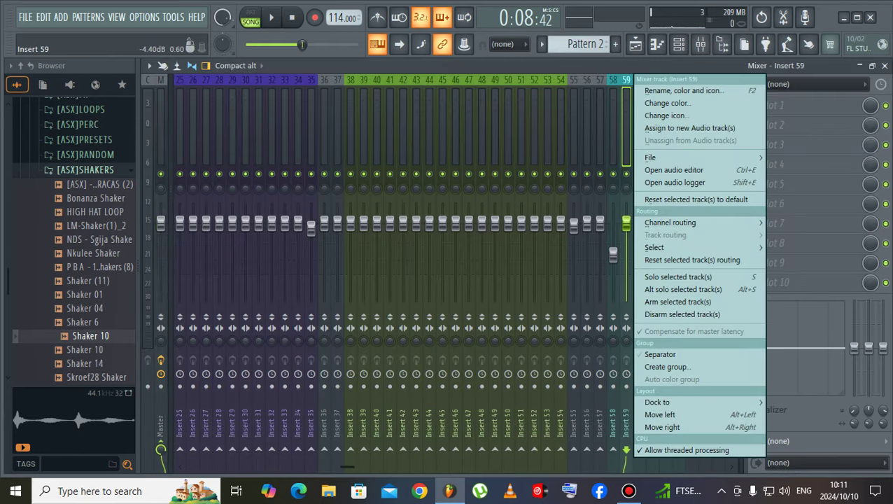
pyautogui.moveTo(654, 157)
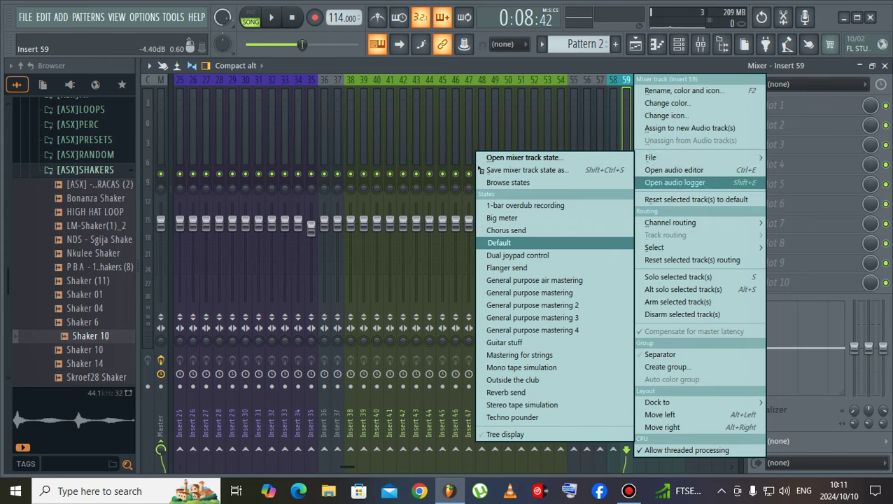
pyautogui.moveTo(670, 223)
pyautogui.click(489, 223)
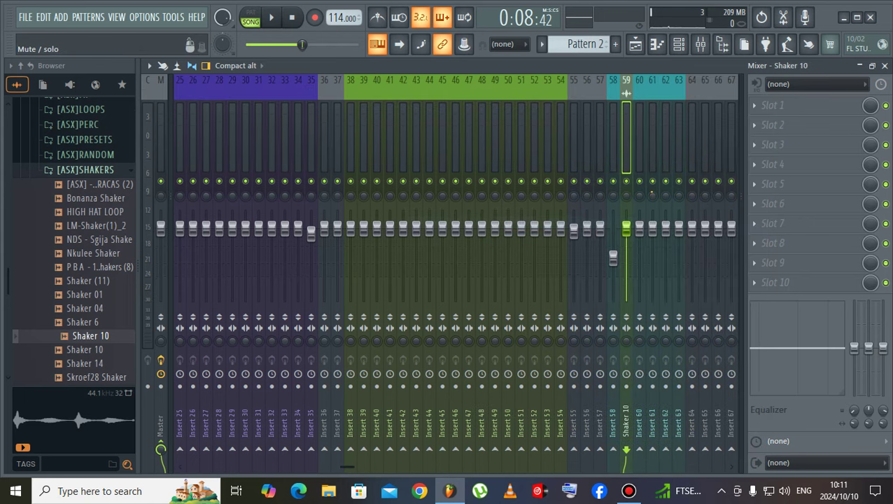
# - Play the beat and lower the Shaker 10 insert's volume fader to about the level of Insert 58
pyautogui.press('space')
pyautogui.moveTo(626, 228); pyautogui.dragTo(626, 250)
pyautogui.press('space')
# - Add Fruity Parametric EQ 2 to Insert 58 with the 40Hz + 18kHz cut preset and raise the low cut to about 400 Hz
pyautogui.click(613, 210)
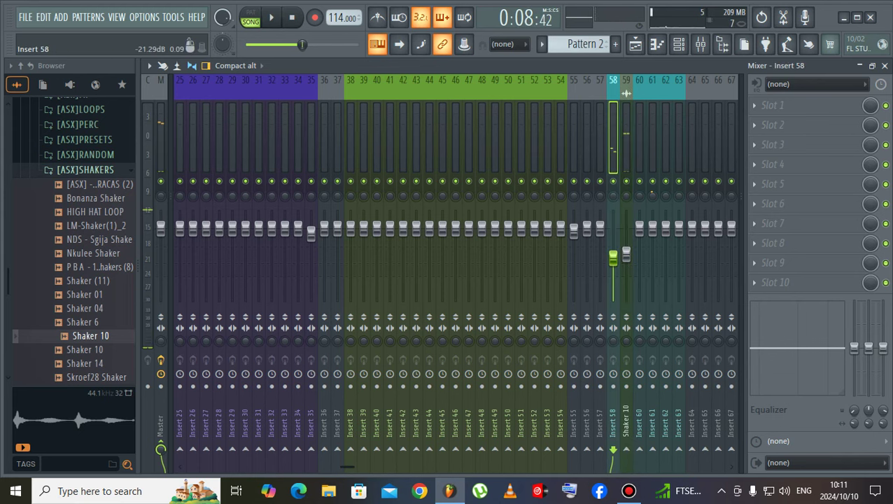
pyautogui.click(754, 145)
pyautogui.click(486, 273)
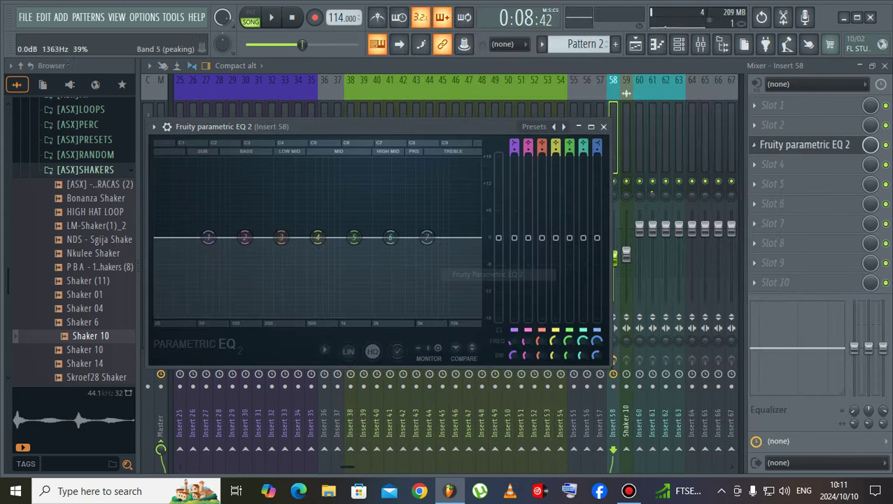
pyautogui.click(534, 127)
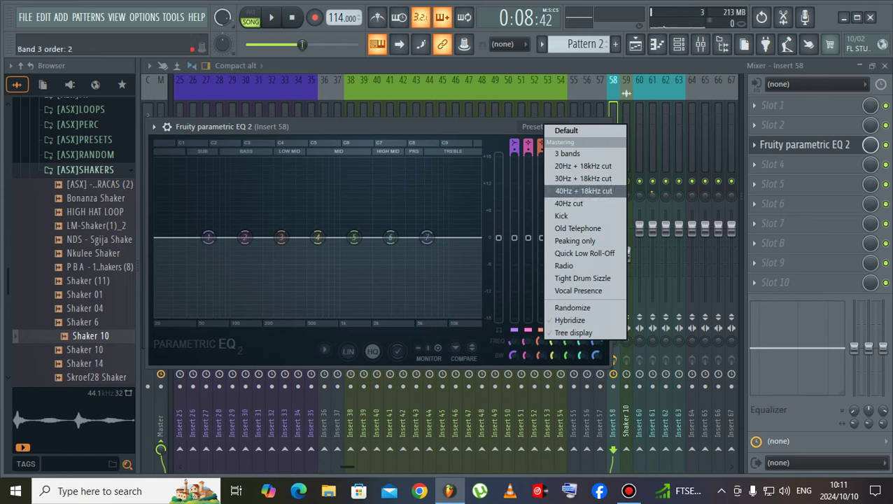
pyautogui.click(581, 191)
pyautogui.moveTo(177, 238); pyautogui.dragTo(300, 237)
pyautogui.press('space')
pyautogui.press('space')
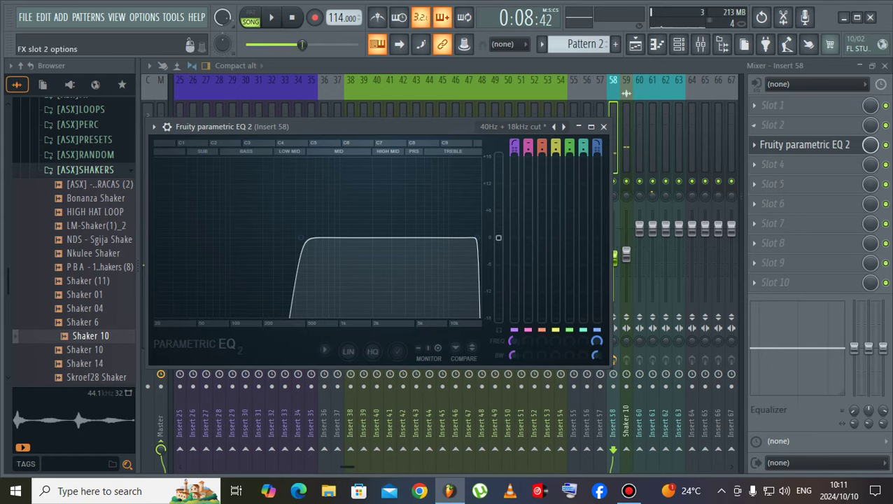
# - Load Fruity Reeverb 2 into Insert 58's second effect slot, review its settings and close it
pyautogui.click(772, 125)
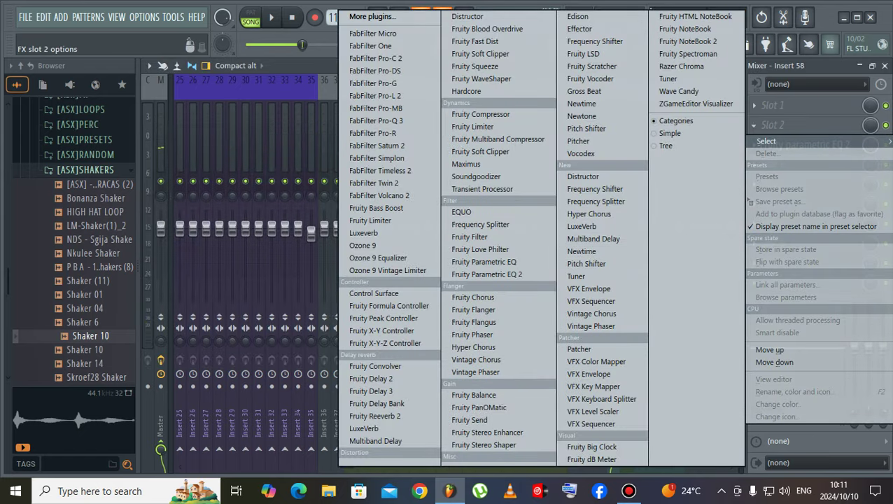
pyautogui.click(374, 416)
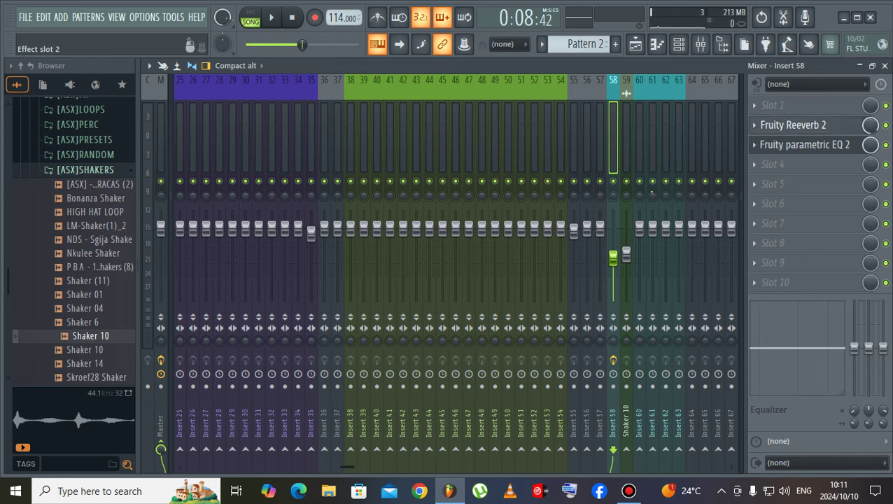
pyautogui.click(788, 125)
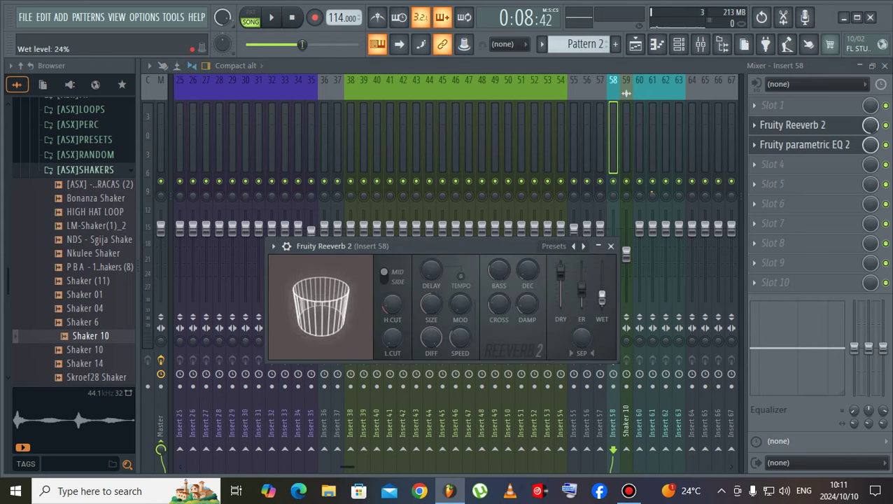
pyautogui.click(610, 246)
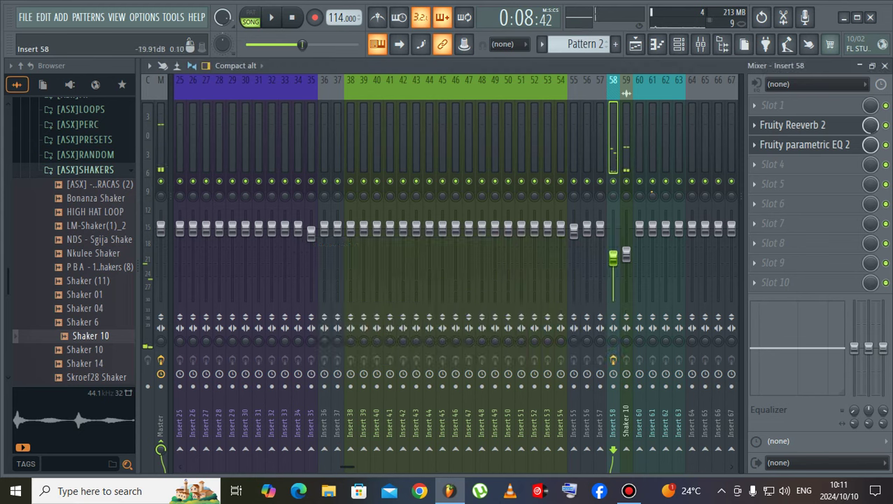
# - Add Fruity Parametric EQ 2 to the Shaker 10 insert's third slot with the 40Hz + 18kHz cut preset
pyautogui.click(626, 147)
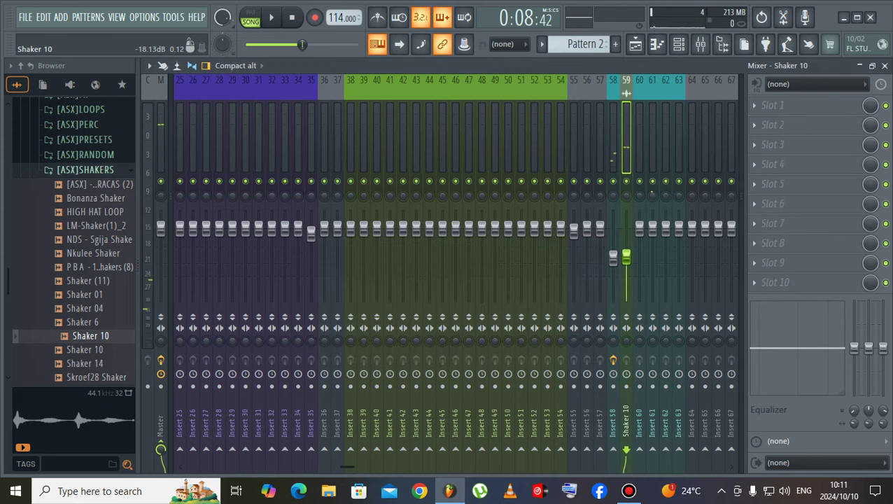
pyautogui.click(772, 144)
pyautogui.click(490, 274)
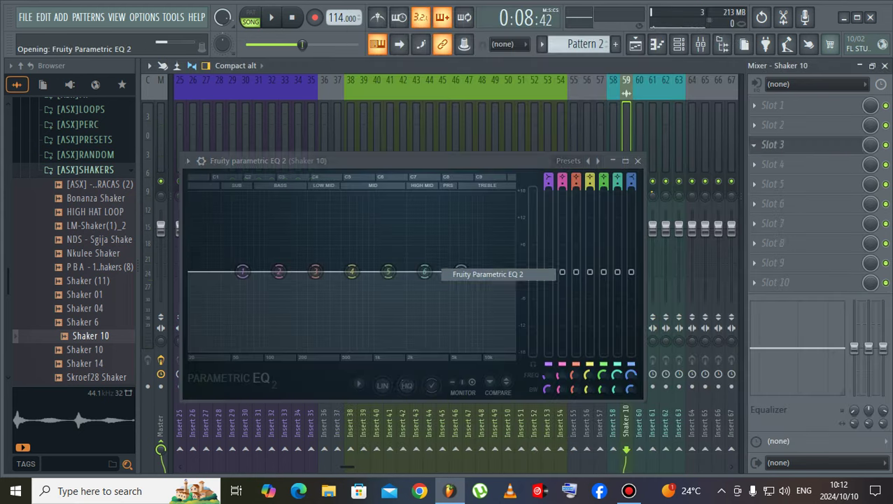
pyautogui.click(568, 160)
pyautogui.click(598, 226)
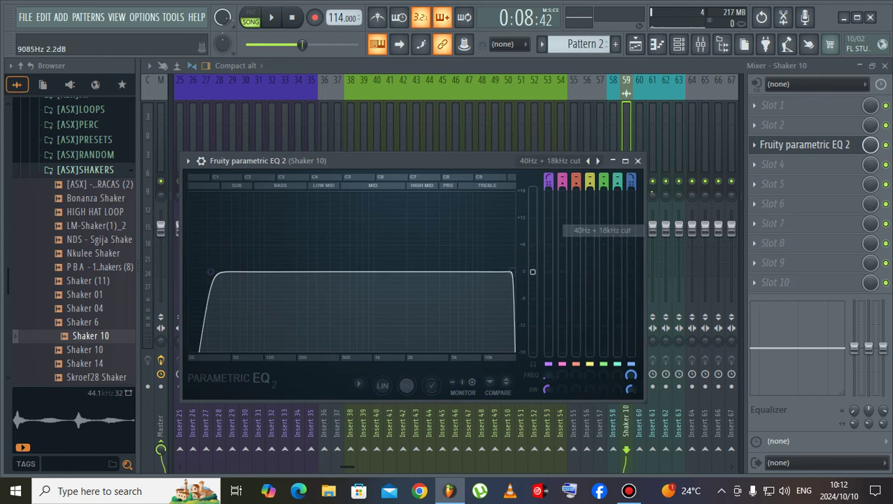
# - Raise the Shaker 10 EQ's low cut to just under 1 kHz and slightly raise its output level during playback
pyautogui.press('space')
pyautogui.moveTo(321, 271); pyautogui.dragTo(373, 272)
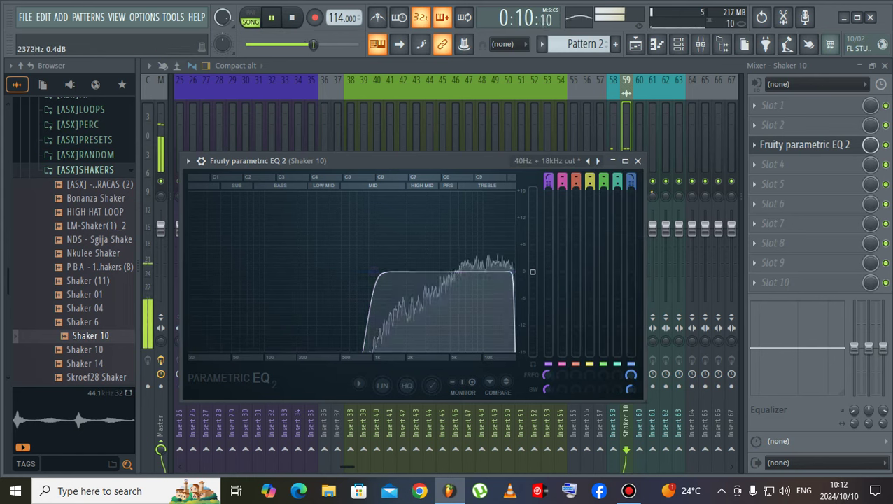
pyautogui.press('space')
pyautogui.press('space')
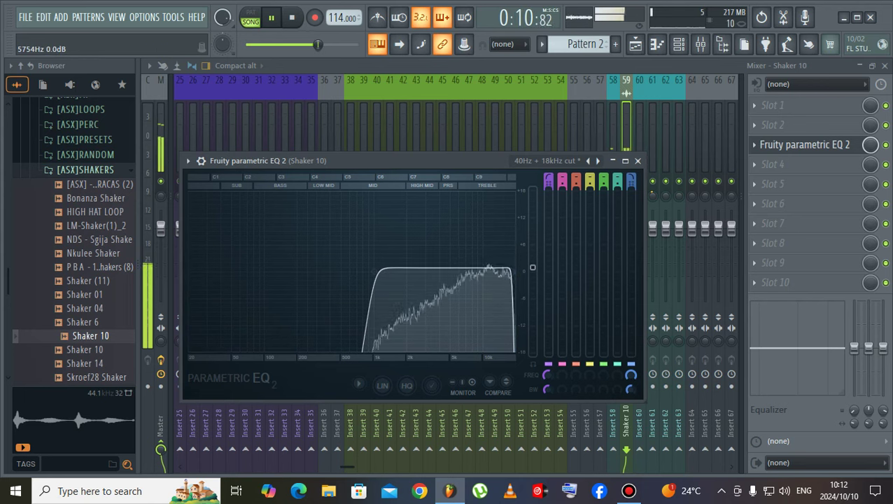
# - Add Fruity Reeverb 2 to the Shaker 10 insert's second slot, slightly lower its wet level and set the slot mix to 64%
pyautogui.press('space')
pyautogui.click(638, 161)
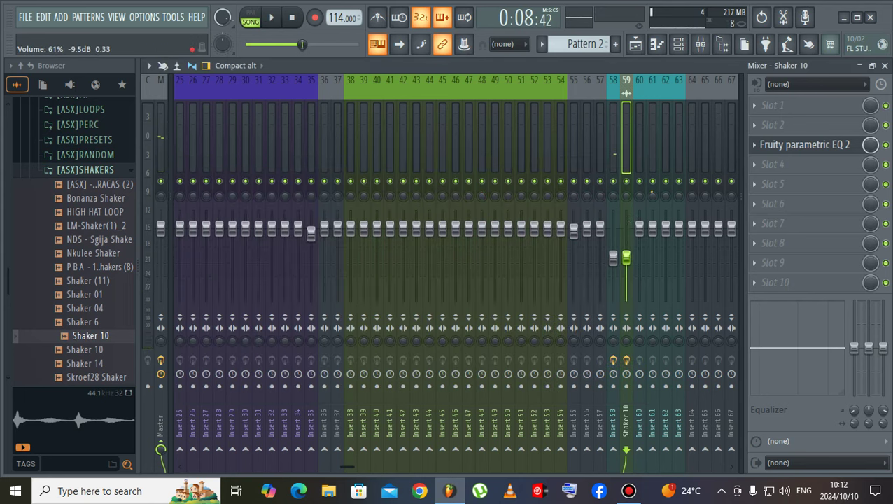
pyautogui.click(773, 124)
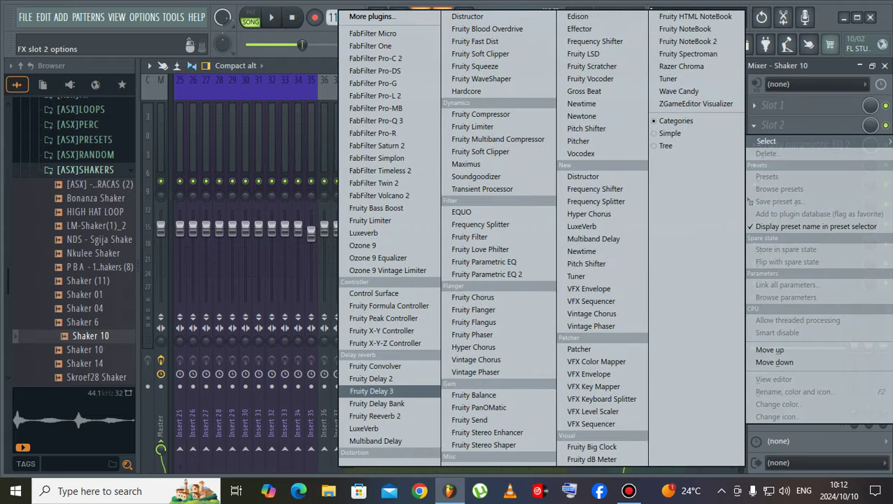
pyautogui.click(378, 414)
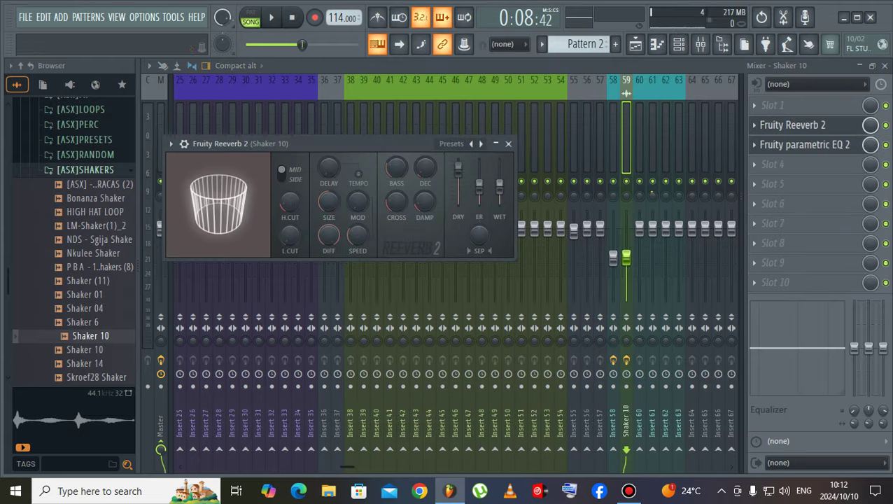
pyautogui.moveTo(499, 188); pyautogui.dragTo(500, 196)
pyautogui.moveTo(869, 125); pyautogui.dragTo(869, 143)
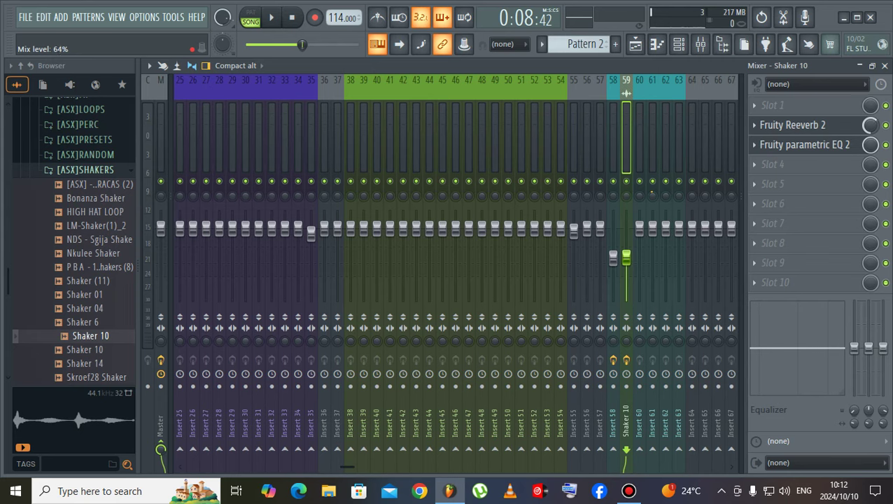
# - Solo Track 4 in the playlist to audition the Shaker 10 clips and review the clip's channel settings
pyautogui.click(699, 44)
pyautogui.click(678, 44)
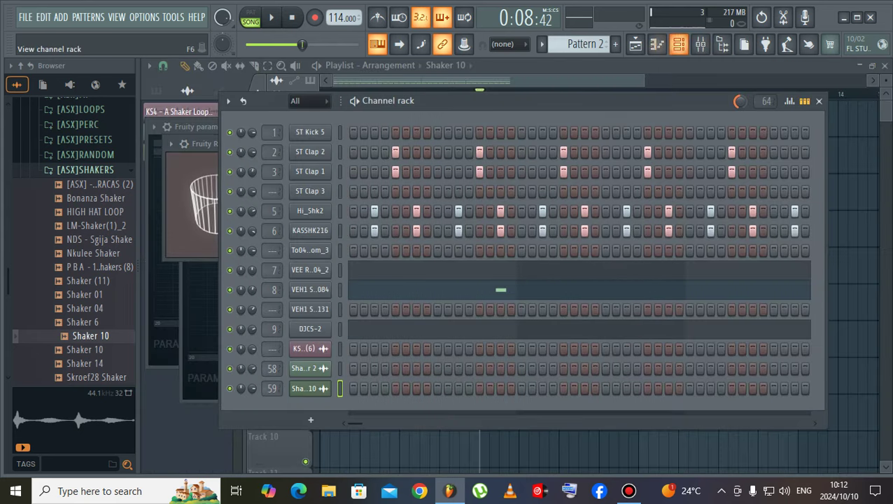
pyautogui.click(656, 44)
pyautogui.click(635, 44)
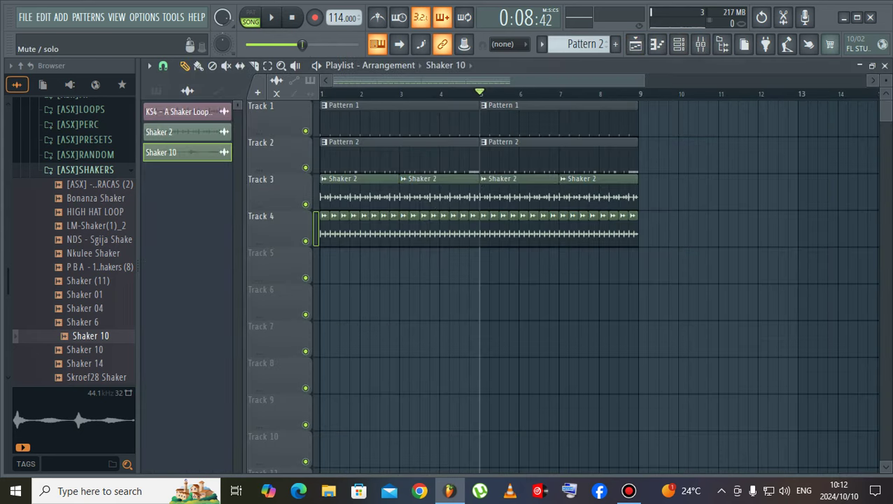
pyautogui.click(305, 204)
pyautogui.rightClick(305, 240)
pyautogui.press('space')
pyautogui.press('space')
pyautogui.doubleClick(326, 229)
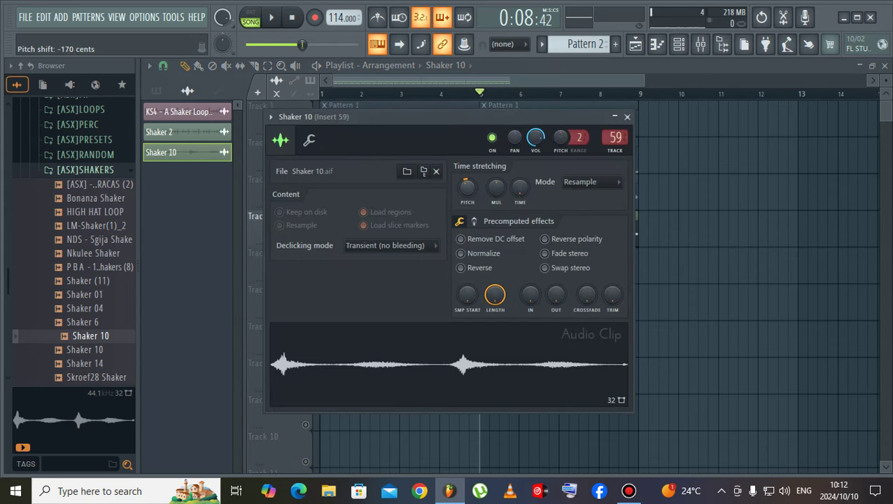
pyautogui.press('space')
pyautogui.press('Escape')
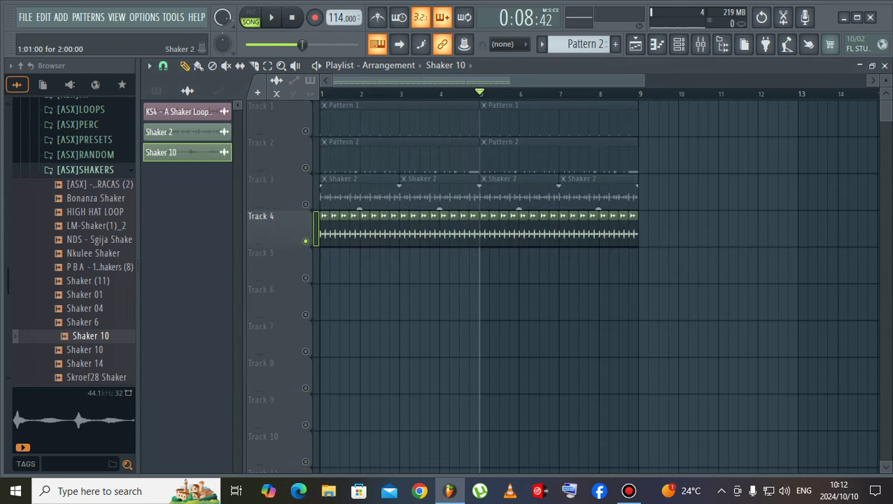
# - Take the playlist out of solo and play the full arrangement from the start with all tracks
pyautogui.rightClick(305, 203)
pyautogui.rightClick(305, 203)
pyautogui.press('space')
pyautogui.rightClick(226, 16)
pyautogui.click(249, 20)
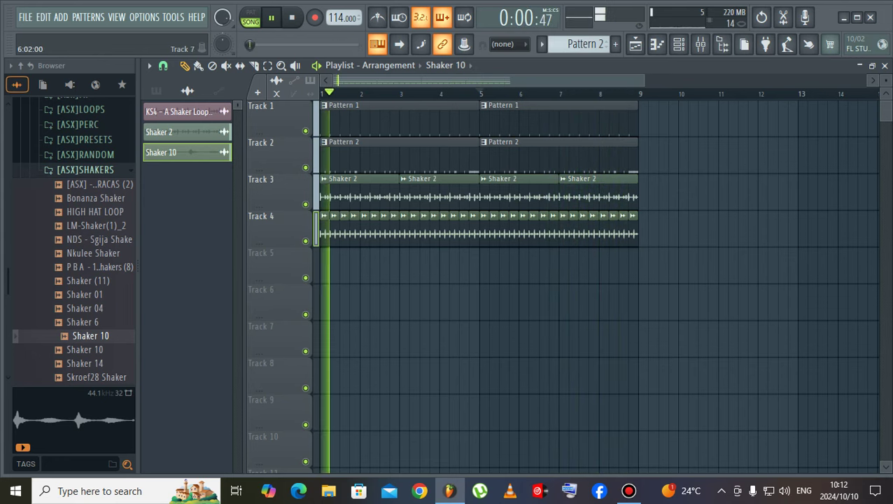
pyautogui.press('space')
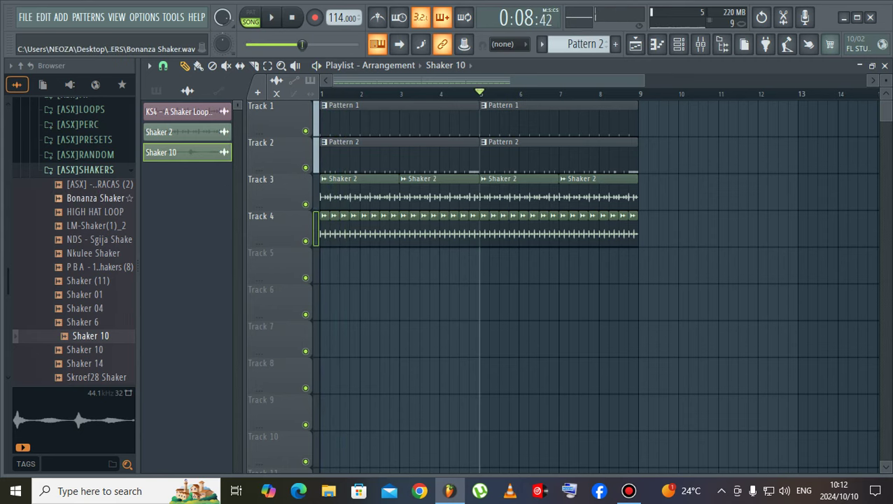
# - Preview the HIGH HAT LOOP, Nkulee Shaker and Skroef28 Shaker samples and look over the mixer inserts
pyautogui.click(96, 212)
pyautogui.click(94, 254)
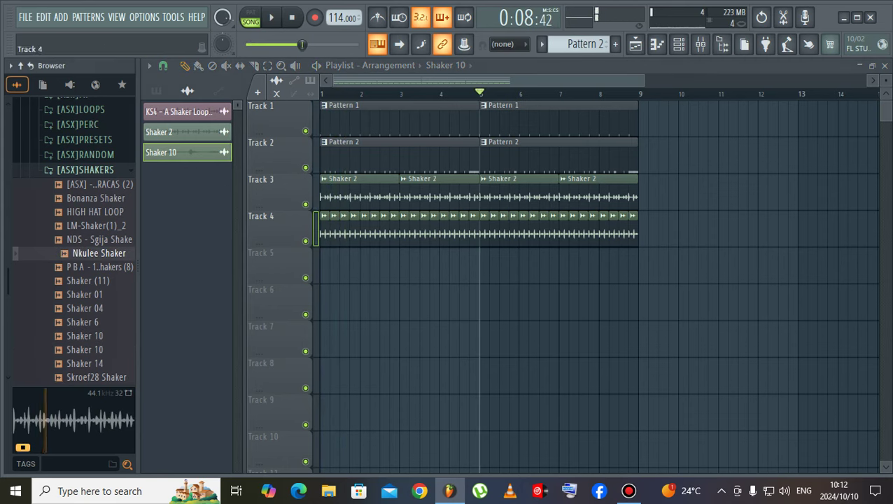
pyautogui.scroll(-4, 73, 252)
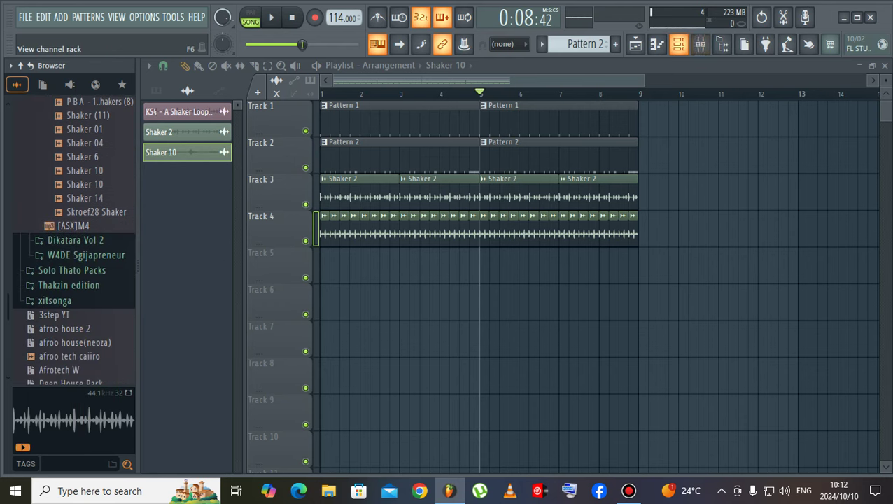
pyautogui.click(678, 45)
pyautogui.click(700, 45)
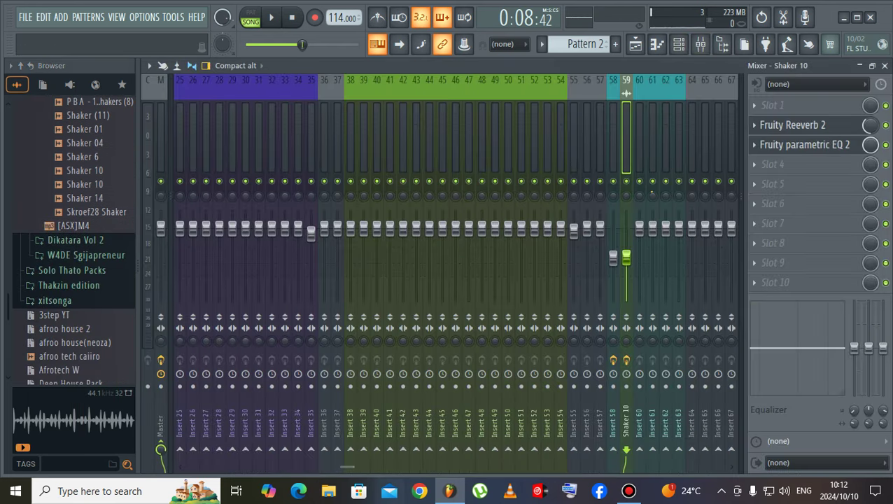
pyautogui.moveTo(347, 467); pyautogui.dragTo(309, 467)
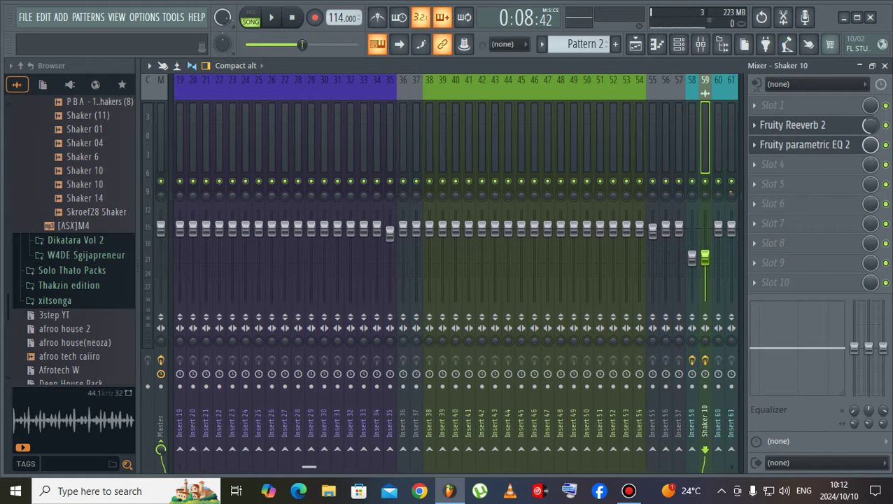
pyautogui.moveTo(309, 467); pyautogui.dragTo(427, 467)
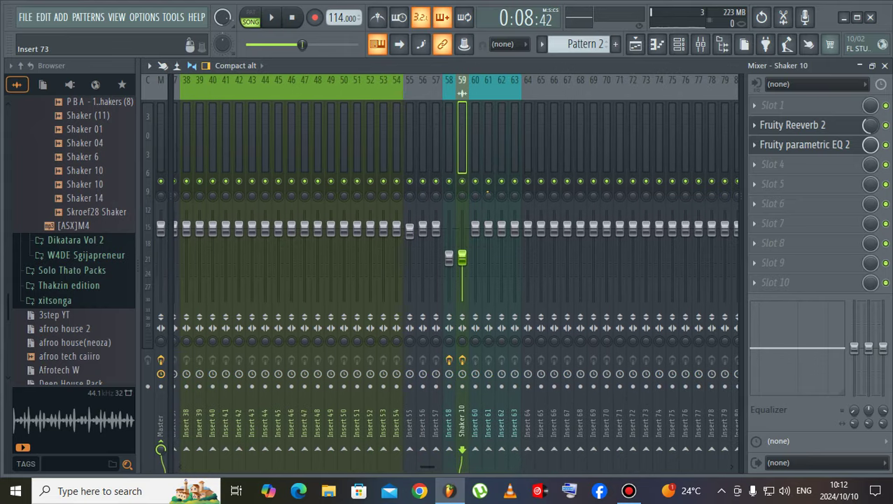
pyautogui.press('F5')
pyautogui.press('space')
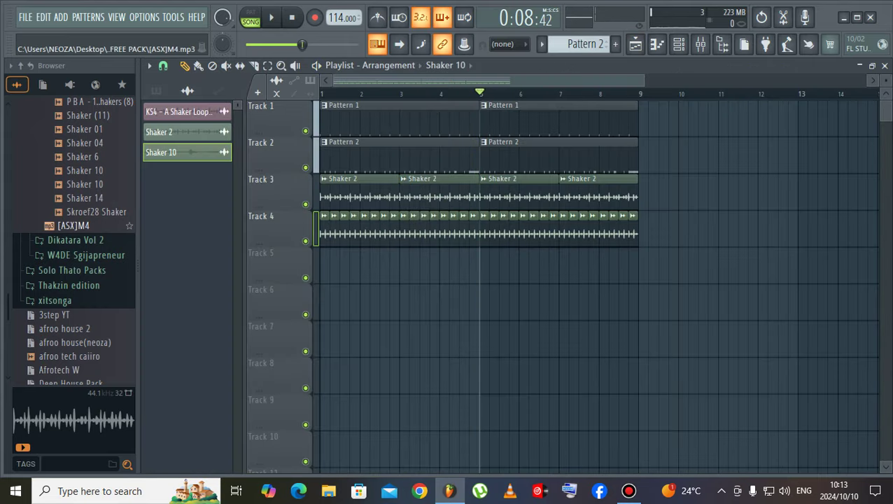
pyautogui.click(97, 212)
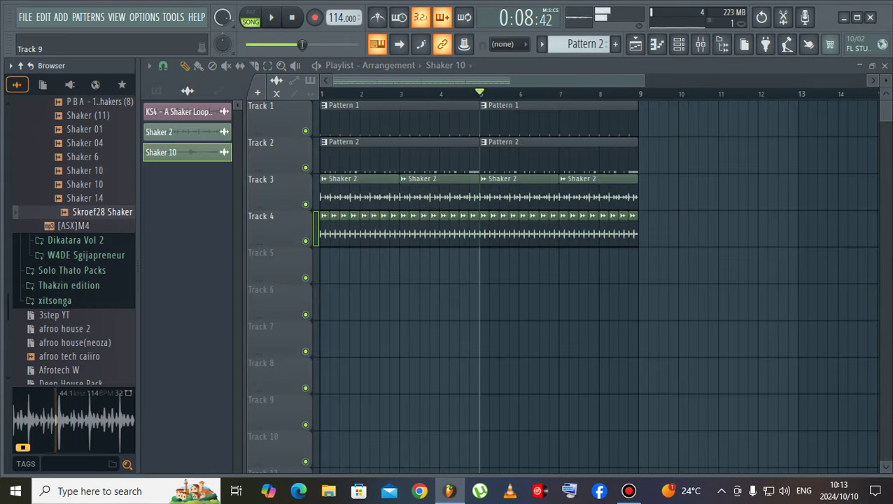
# - Create a new empty pattern with the default name and place it on Track 5, extended across bars 1 to 8
pyautogui.click(156, 90)
pyautogui.click(187, 467)
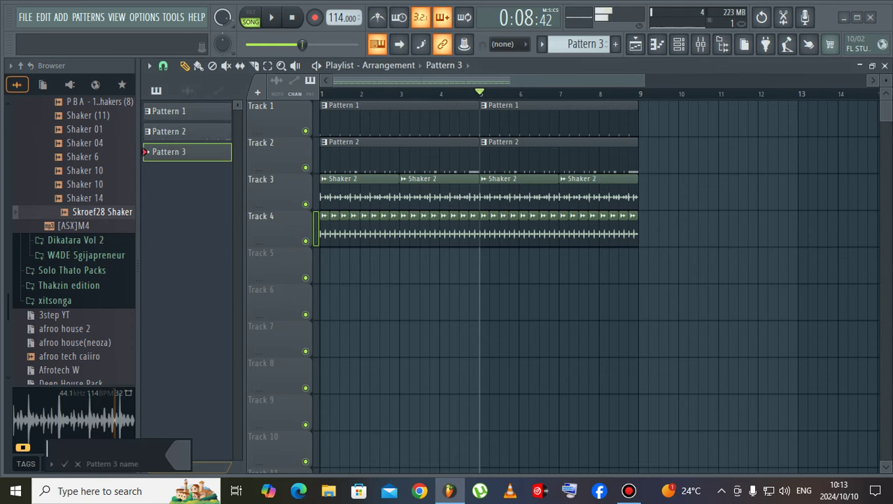
pyautogui.press('Return')
pyautogui.click(332, 266)
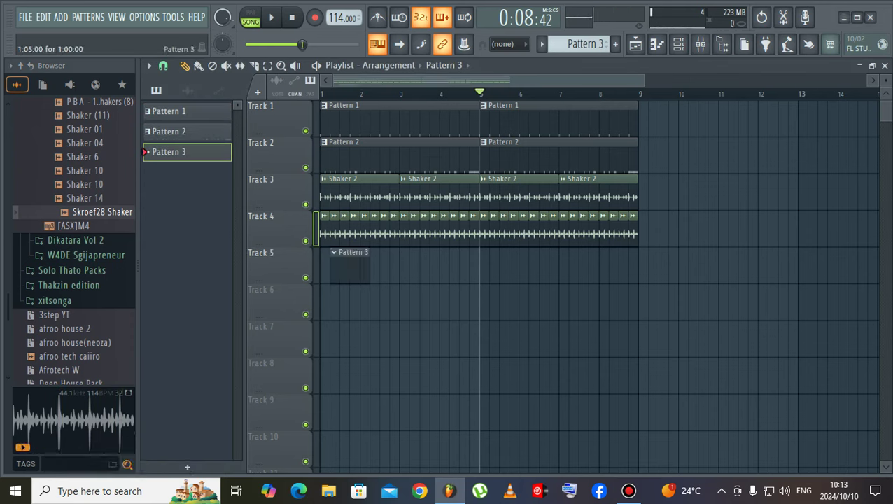
pyautogui.moveTo(359, 266); pyautogui.dragTo(637, 266)
# - Check the contents of Pattern 1 in the piano roll and channel rack and rename the pattern to kick
pyautogui.rightClick(170, 112)
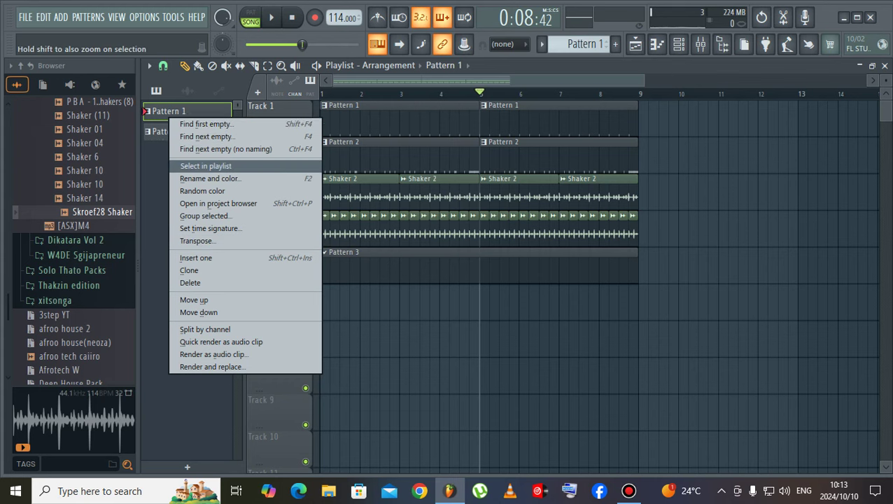
pyautogui.doubleClick(169, 114)
pyautogui.click(678, 44)
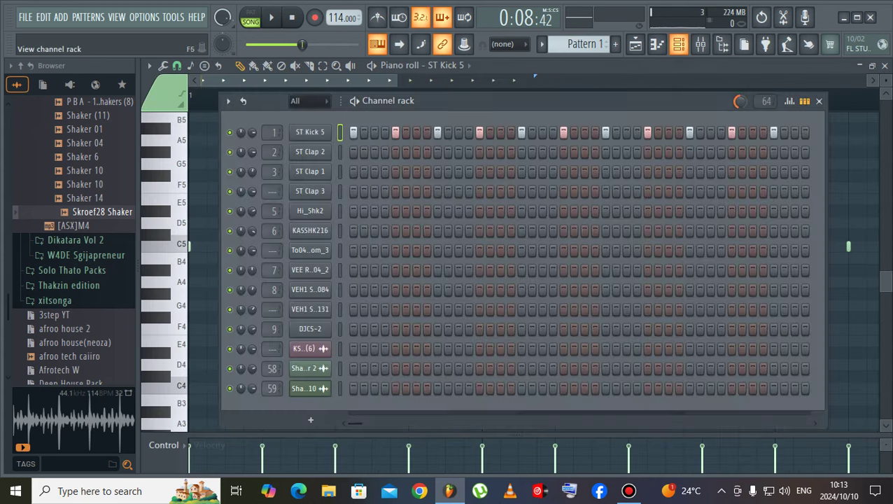
pyautogui.click(635, 44)
pyautogui.rightClick(183, 110)
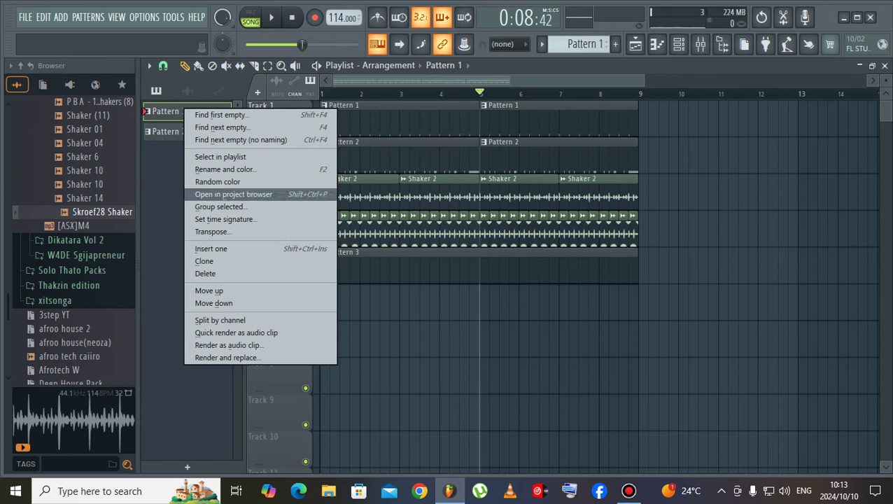
pyautogui.click(224, 169)
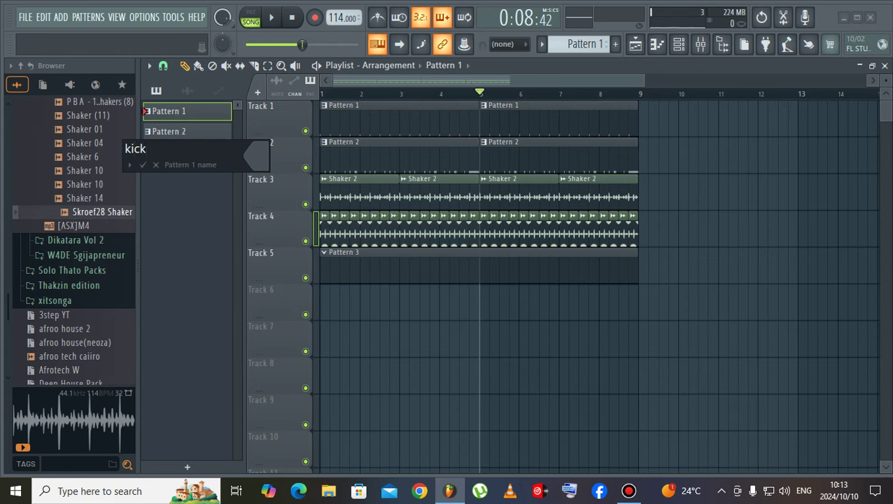
pyautogui.press('Return')
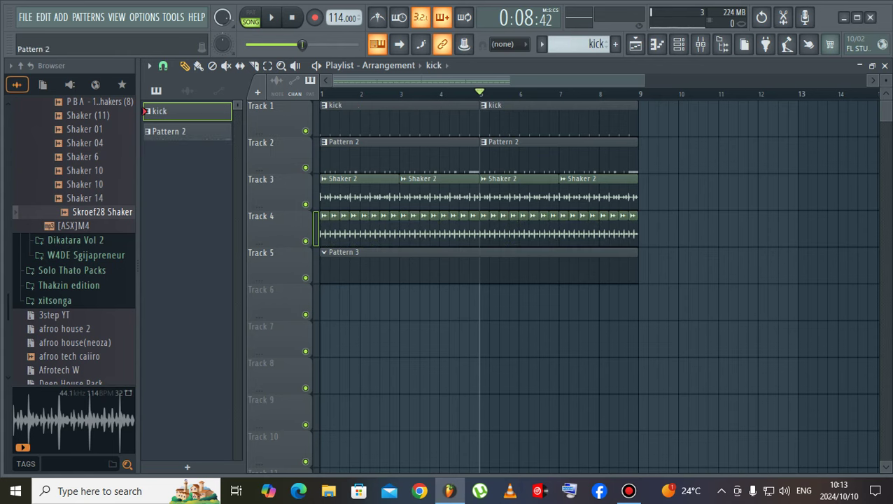
# - Rename Pattern 2 to drums
pyautogui.rightClick(183, 133)
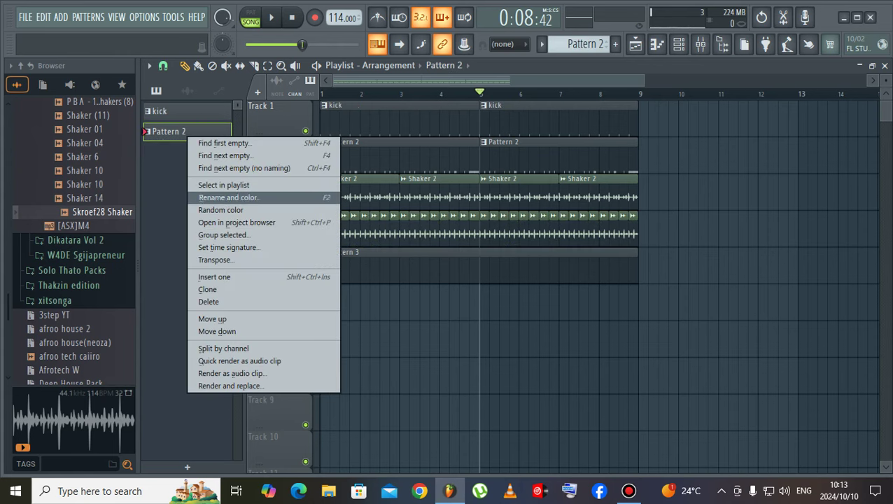
pyautogui.click(229, 198)
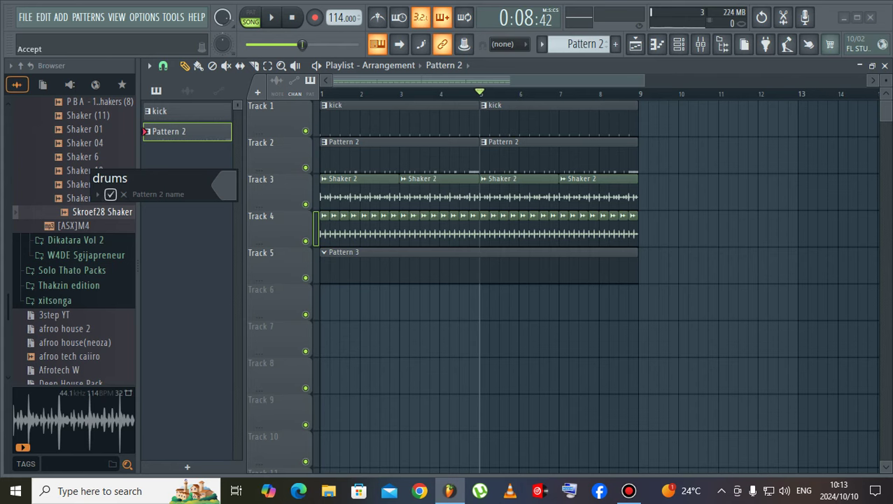
pyautogui.click(110, 194)
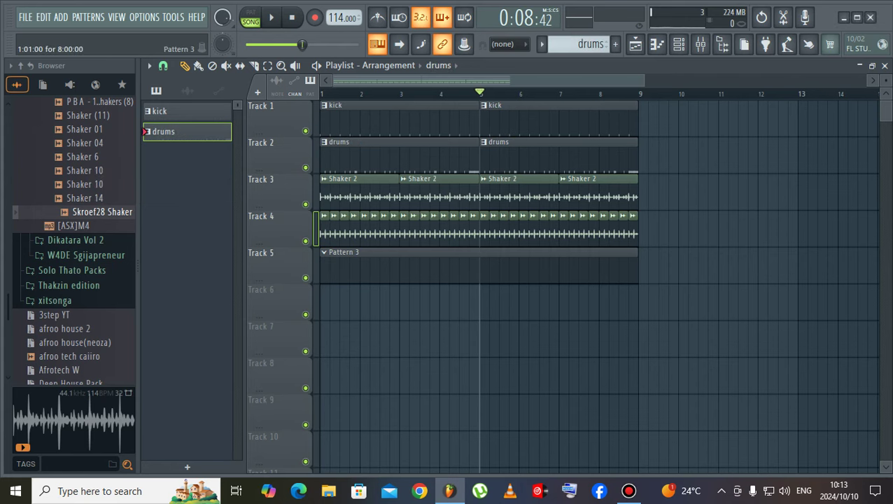
# - Pick the empty pattern from its Track 5 clip and rename it to pad
pyautogui.click(379, 266)
pyautogui.rightClick(156, 151)
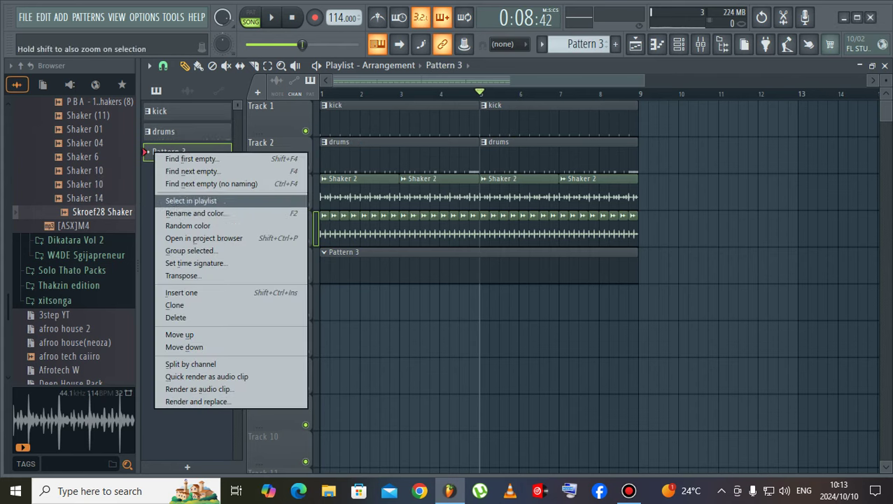
pyautogui.click(210, 213)
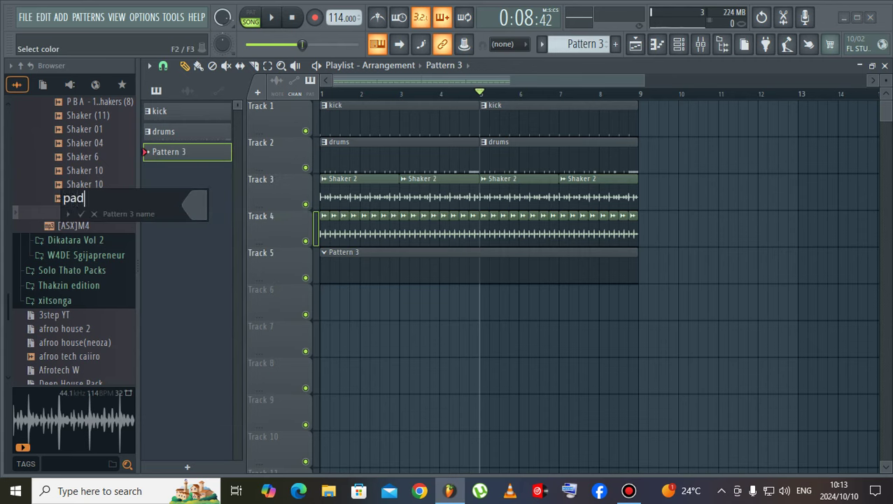
pyautogui.write('pad')
pyautogui.press('Return')
pyautogui.press('space')
pyautogui.press('space')
pyautogui.doubleClick(393, 280)
pyautogui.click(677, 44)
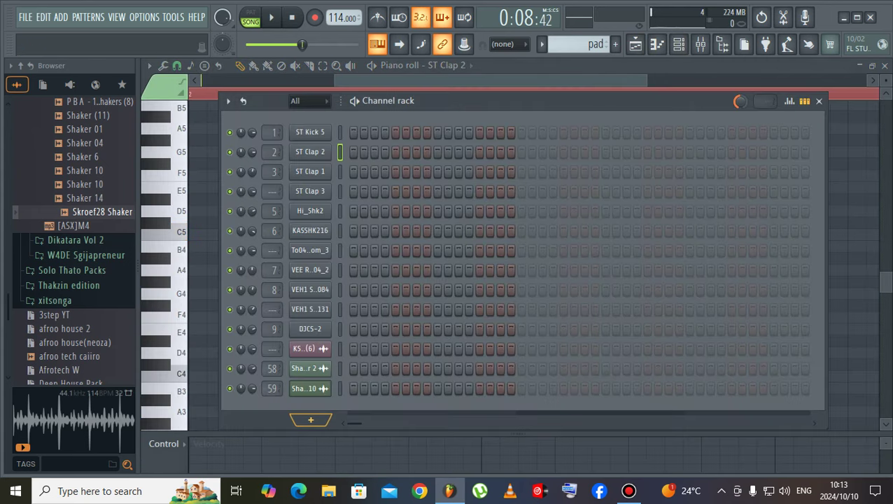
pyautogui.click(678, 44)
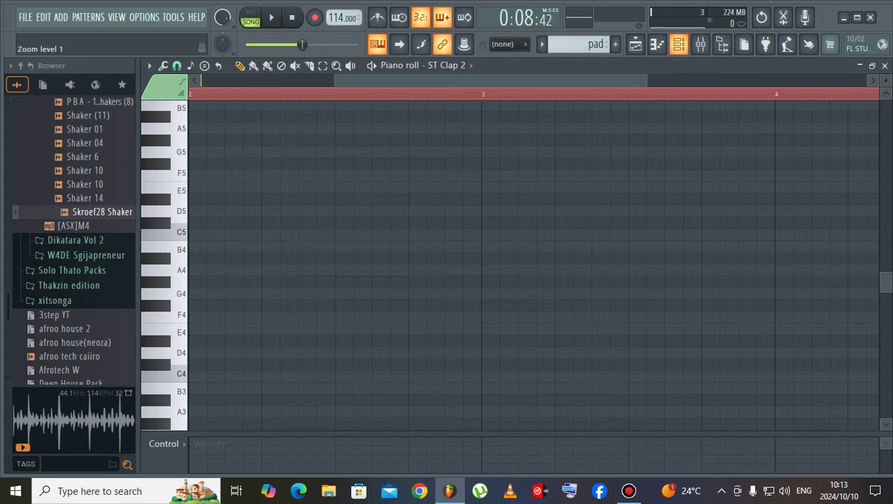
pyautogui.click(884, 65)
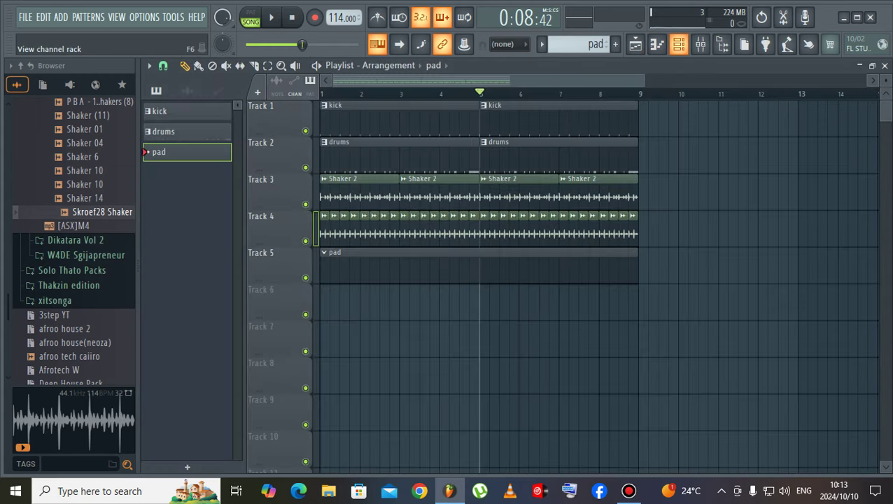
# - Add a Hive synth channel to the channel rack for the pad pattern
pyautogui.click(678, 44)
pyautogui.click(293, 418)
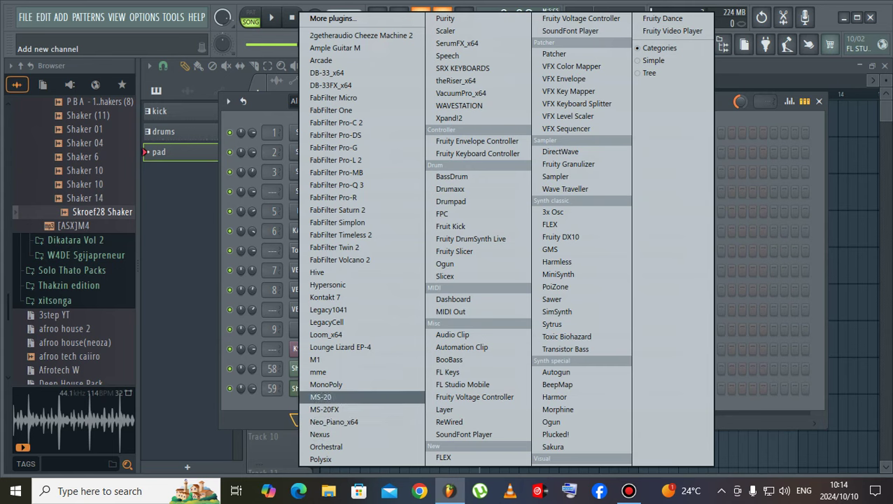
pyautogui.click(318, 272)
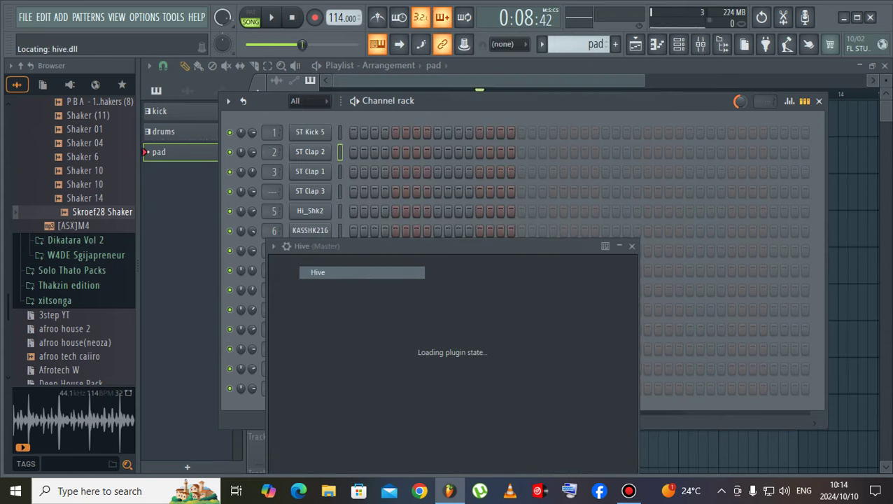
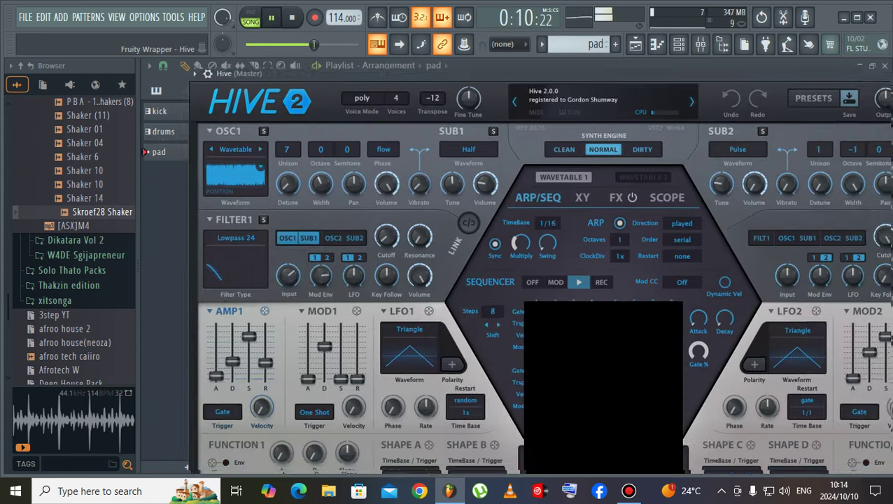
# - Load the BL Afterburner preset from Hive's 05 Pads & Strings folder and audition it with a note
pyautogui.click(570, 89)
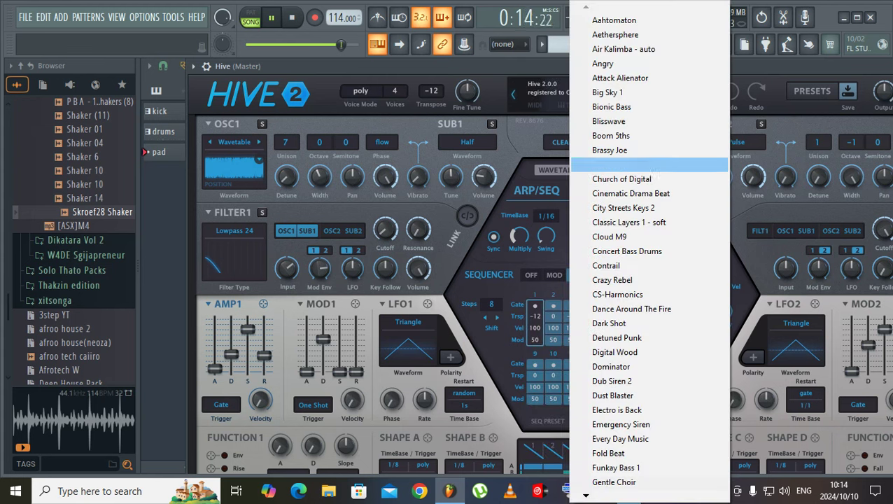
pyautogui.press('Escape')
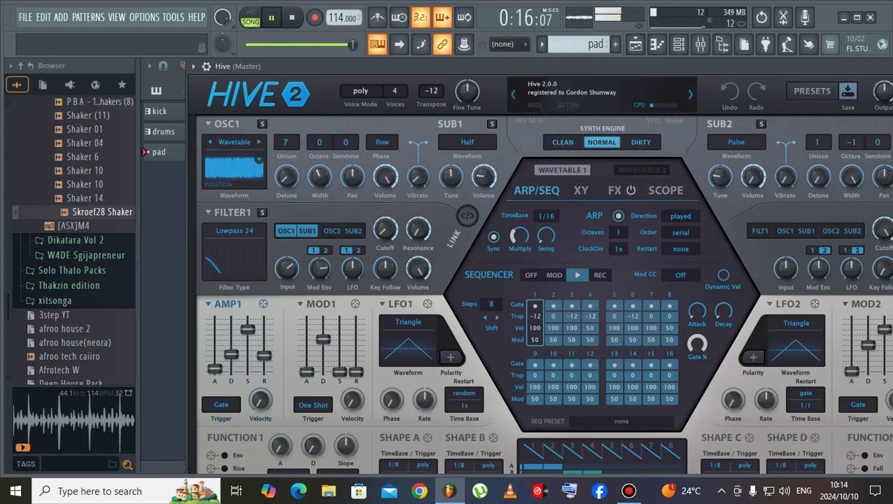
pyautogui.click(812, 91)
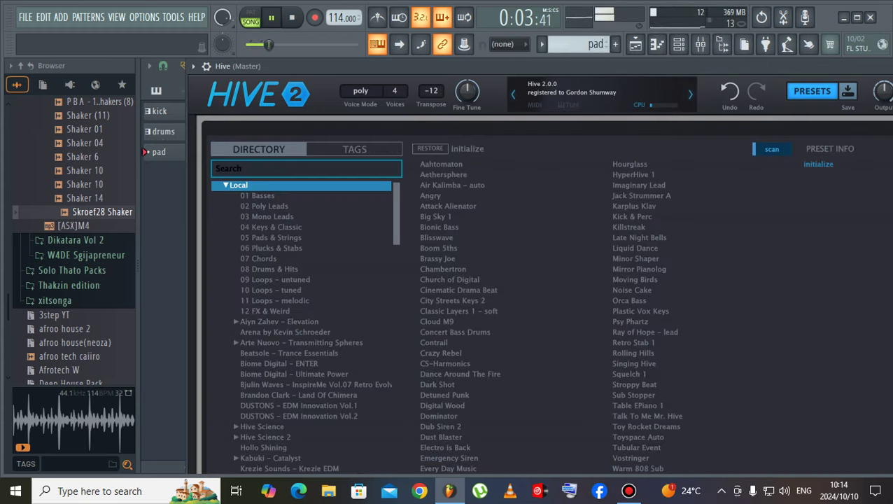
pyautogui.click(272, 248)
pyautogui.click(272, 238)
pyautogui.click(638, 312)
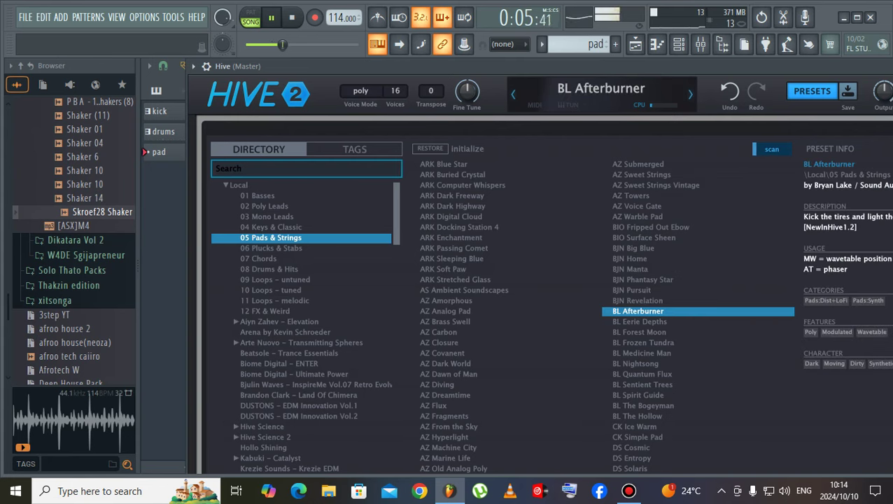
pyautogui.press('j')
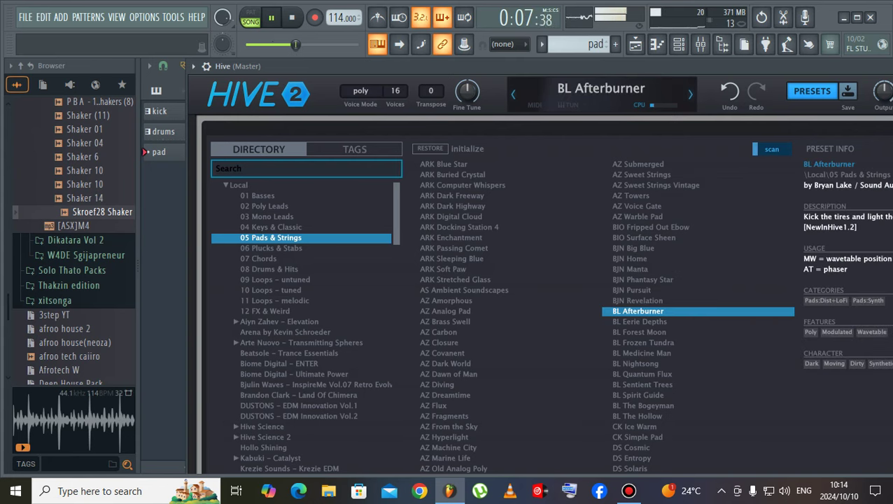
pyautogui.moveTo(448, 66); pyautogui.dragTo(308, 153)
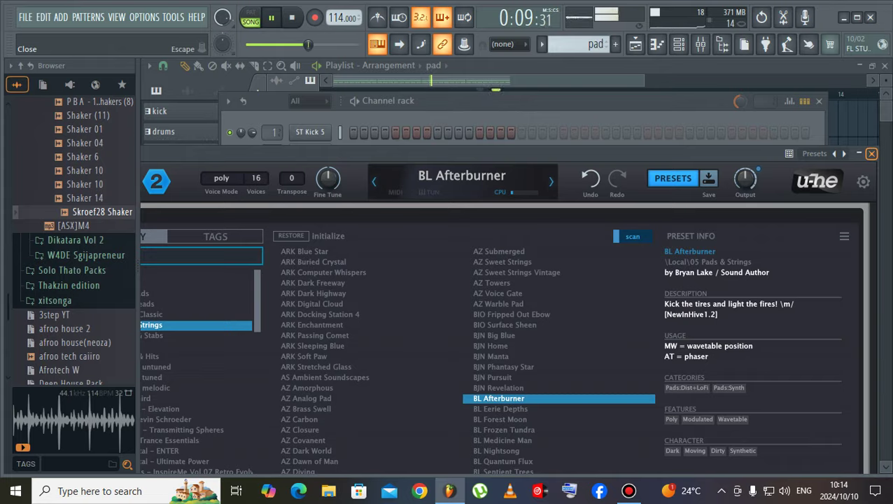
pyautogui.click(871, 154)
# - Stamp an advanced six-note chord (F#4, A4, C#5, E5, G#5, B5) at the start of bar 1 in Hive's piano roll
pyautogui.rightClick(325, 407)
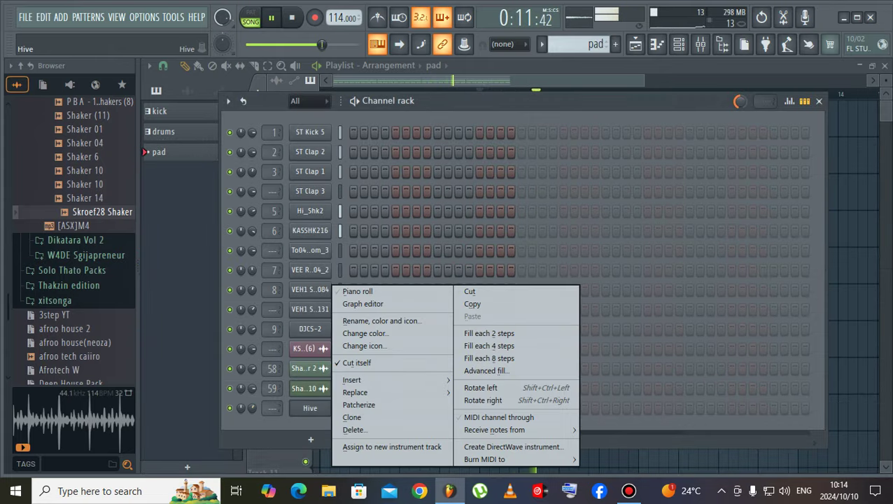
pyautogui.click(346, 290)
pyautogui.click(190, 65)
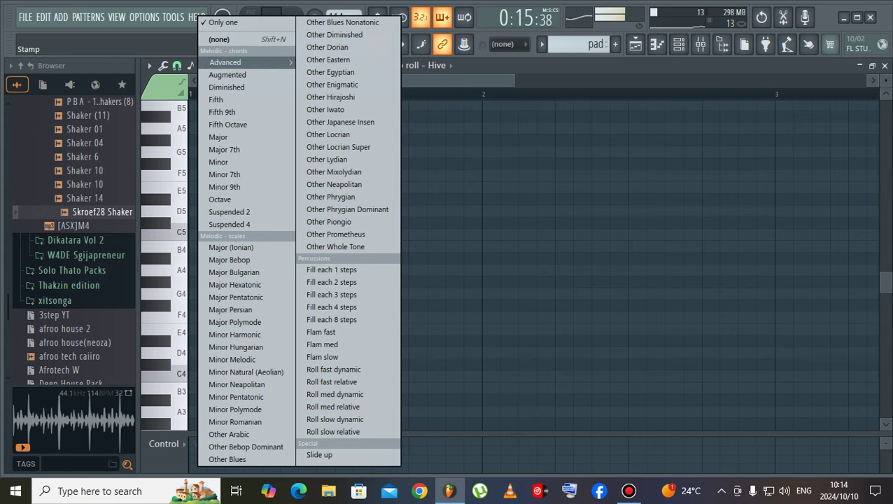
pyautogui.moveTo(224, 63)
pyautogui.click(367, 72)
pyautogui.click(261, 203)
pyautogui.scroll(3, 263, 287)
pyautogui.scroll(1, 263, 287)
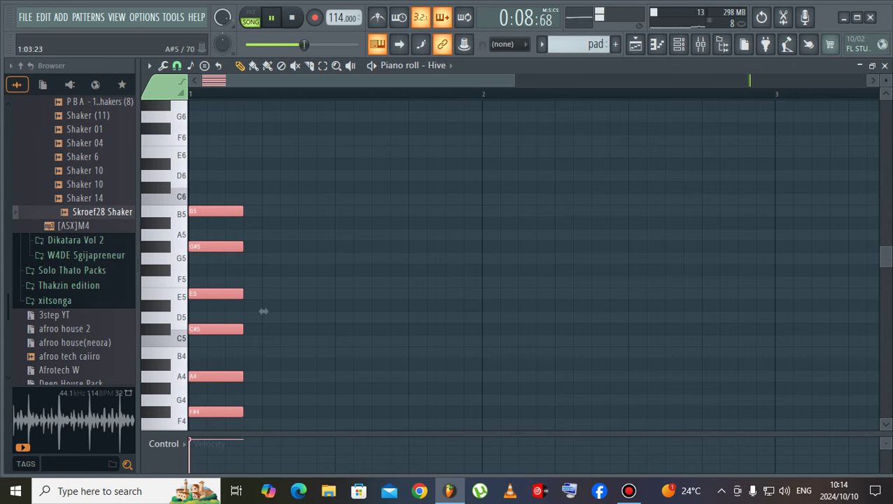
# - Try to repeat the chord's notes directly after the first chord in bar 1
pyautogui.click(266, 210)
pyautogui.click(266, 246)
pyautogui.click(266, 293)
pyautogui.click(266, 329)
pyautogui.click(263, 375)
pyautogui.scroll(-2, 263, 371)
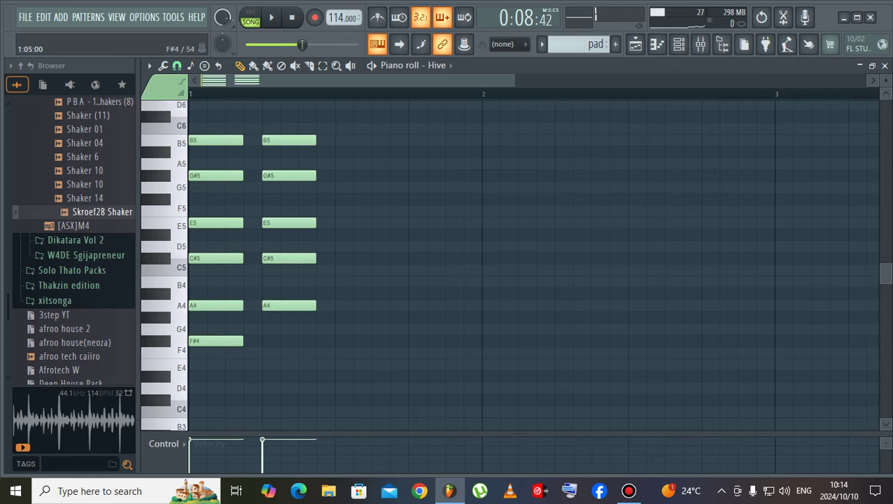
pyautogui.click(263, 340)
pyautogui.rightClick(217, 305)
pyautogui.hotkey('shift', 'Left')
pyautogui.hotkey('shift', 'Left')
pyautogui.hotkey('shift', 'Left')
pyautogui.hotkey('shift', 'Left')
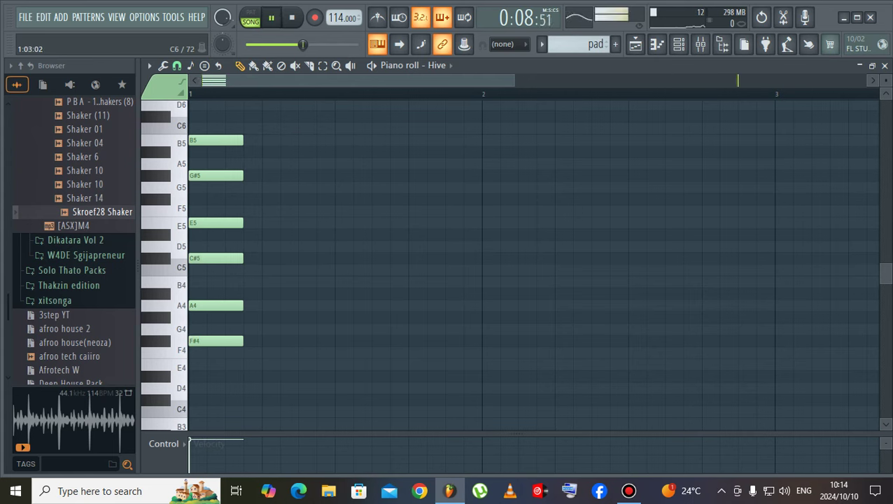
# - Lengthen all six chord notes to fill bar 1 and preview the chord in pattern mode
pyautogui.click(250, 13)
pyautogui.press('space')
pyautogui.press('space')
pyautogui.hotkey('ctrl', 'a')
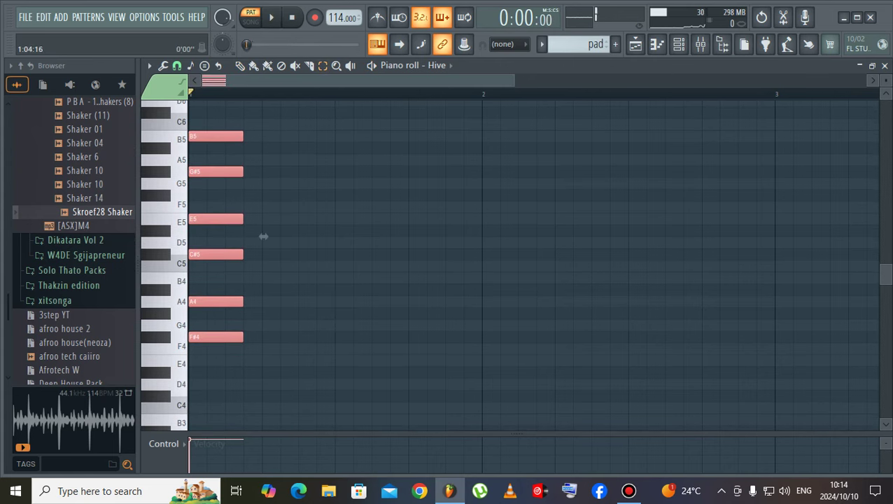
pyautogui.moveTo(263, 236); pyautogui.dragTo(501, 237)
pyautogui.press('space')
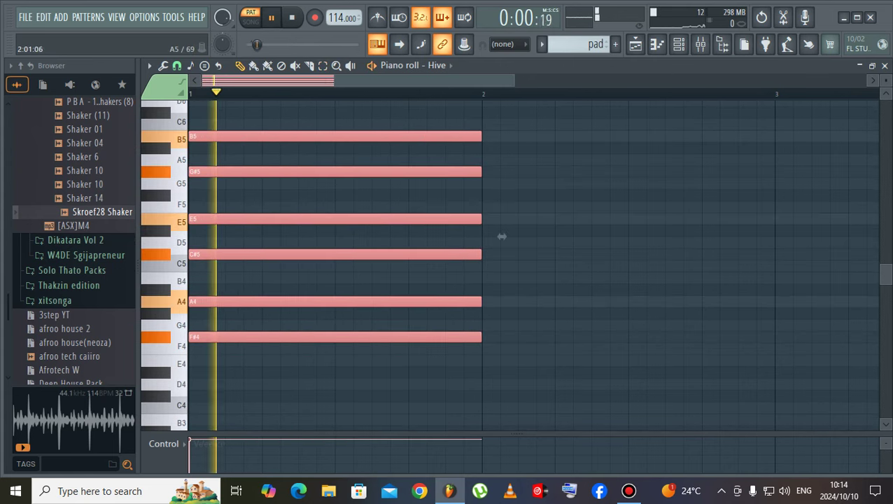
pyautogui.press('space')
# - Reopen Hive's preset browser from the channel rack and audition the BJN Phantasy Star pad
pyautogui.click(678, 44)
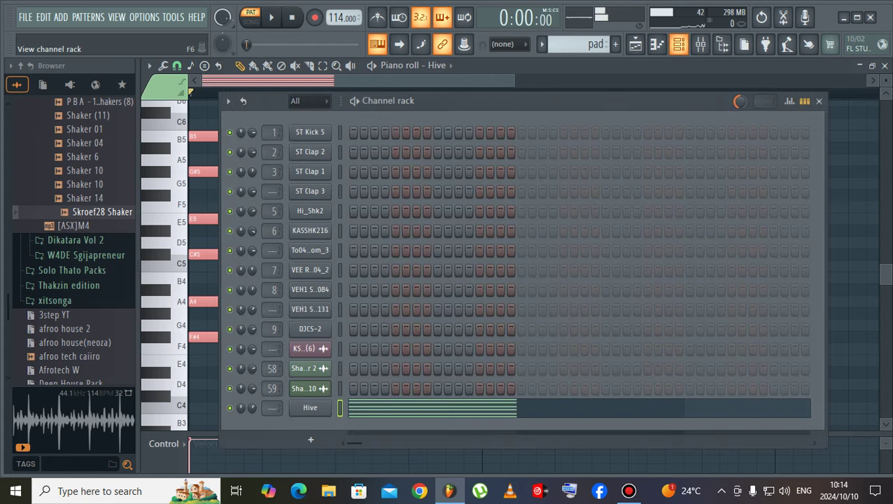
pyautogui.click(310, 408)
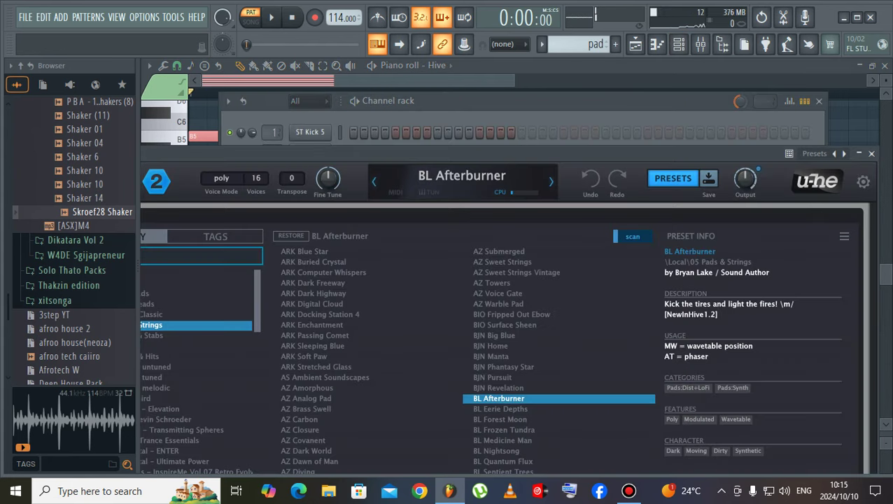
pyautogui.click(503, 367)
pyautogui.press('n')
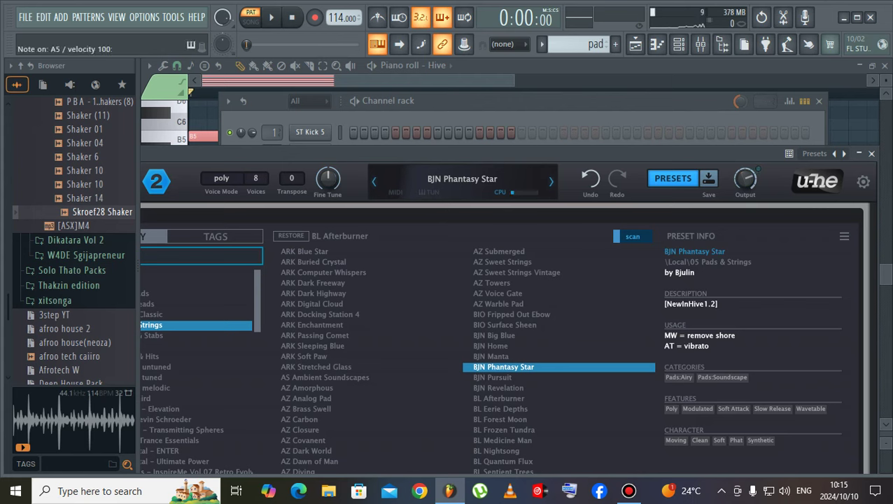
pyautogui.press('m')
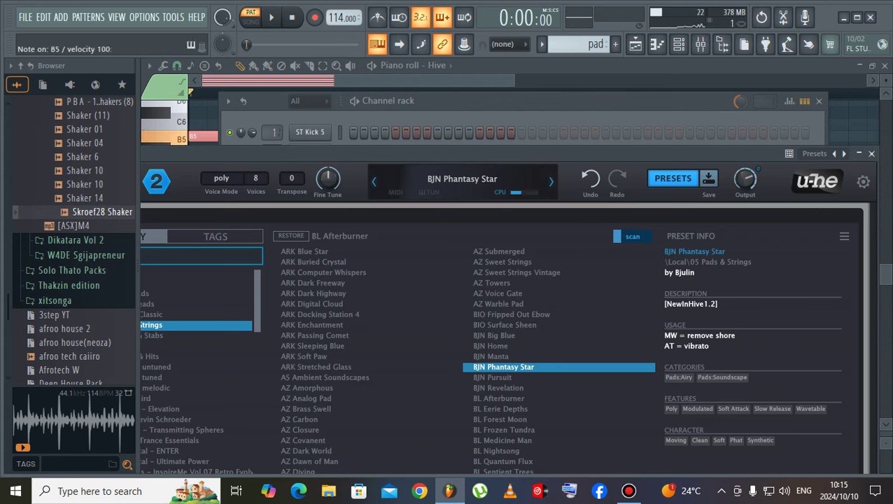
# - Audition the AZ Voice Gate, BJN Big Blue and BJN Home pads and load AZ Sweet Strings Vintage
pyautogui.click(498, 293)
pyautogui.press('n')
pyautogui.press('m')
pyautogui.click(494, 335)
pyautogui.press('m')
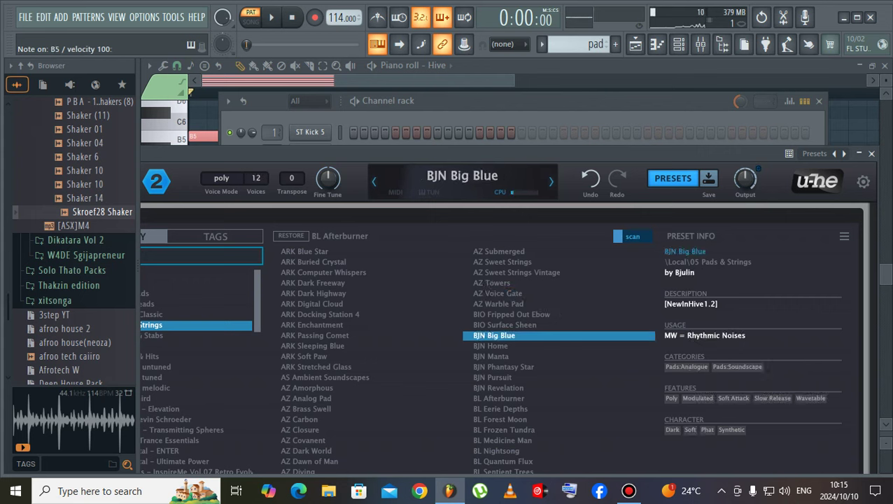
pyautogui.click(490, 346)
pyautogui.press('m')
pyautogui.click(516, 272)
# - Clear the stray step on ST Clap 2 and reselect the Hive channel to play a test note
pyautogui.click(531, 144)
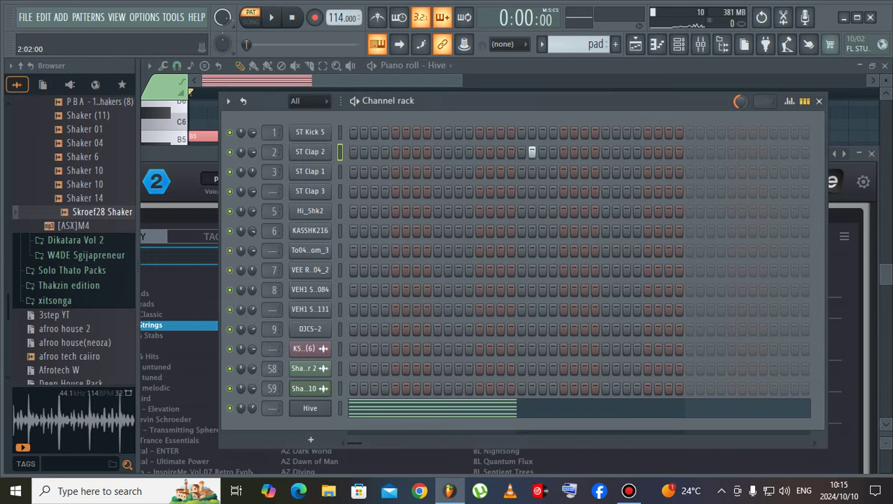
pyautogui.rightClick(531, 145)
pyautogui.click(339, 408)
pyautogui.press('m')
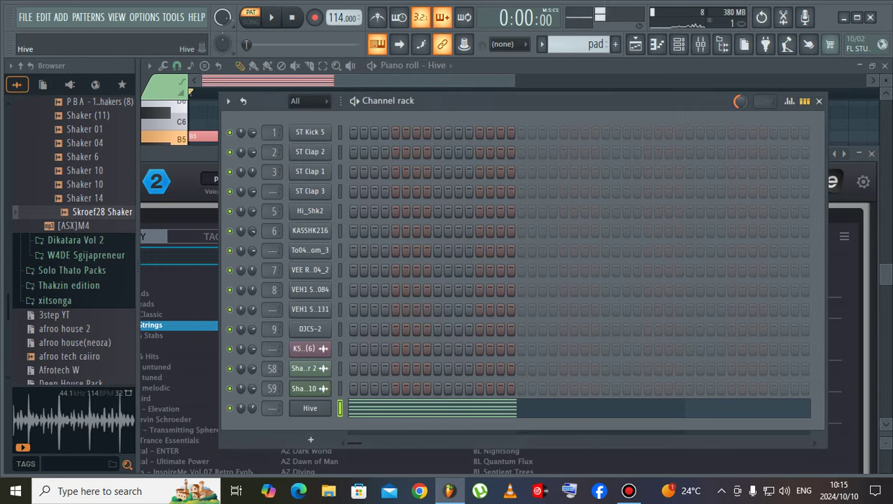
# - Bring Hive's preset browser back up and audition AZ Sweet Strings, AZ Submerged and AZ Voice Gate with test notes
pyautogui.rightClick(320, 407)
pyautogui.click(358, 291)
pyautogui.click(310, 408)
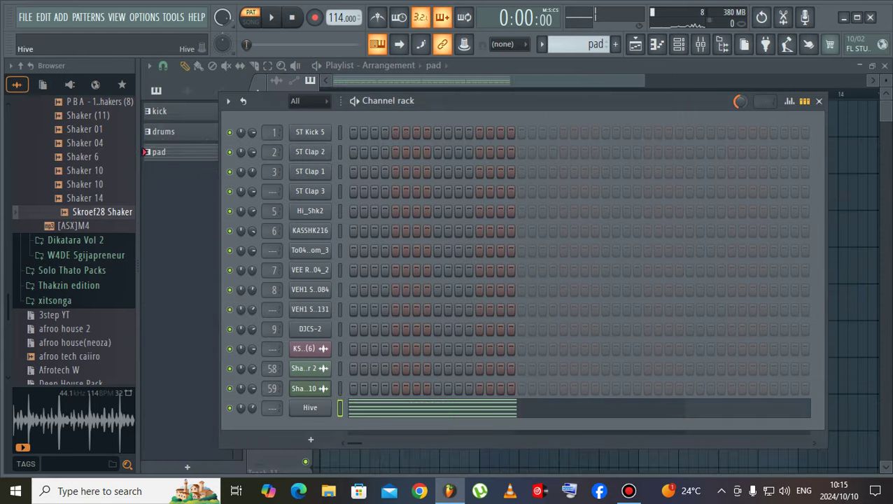
pyautogui.click(310, 408)
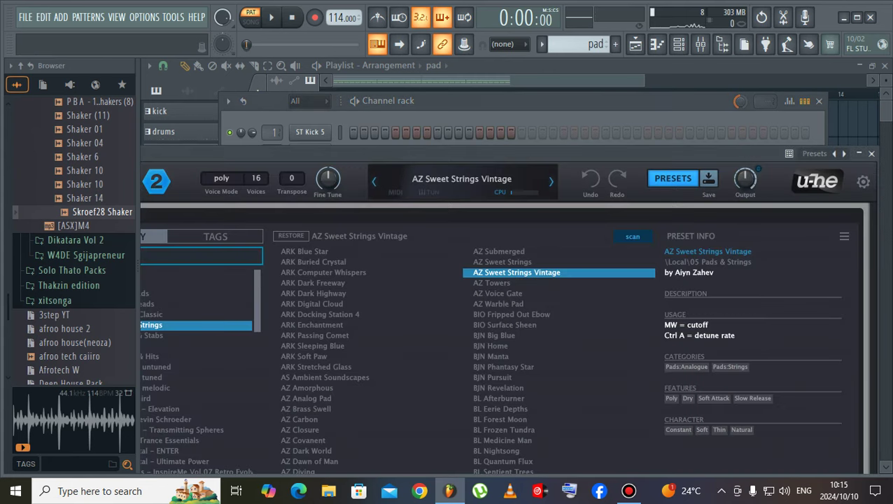
pyautogui.click(502, 262)
pyautogui.press('m')
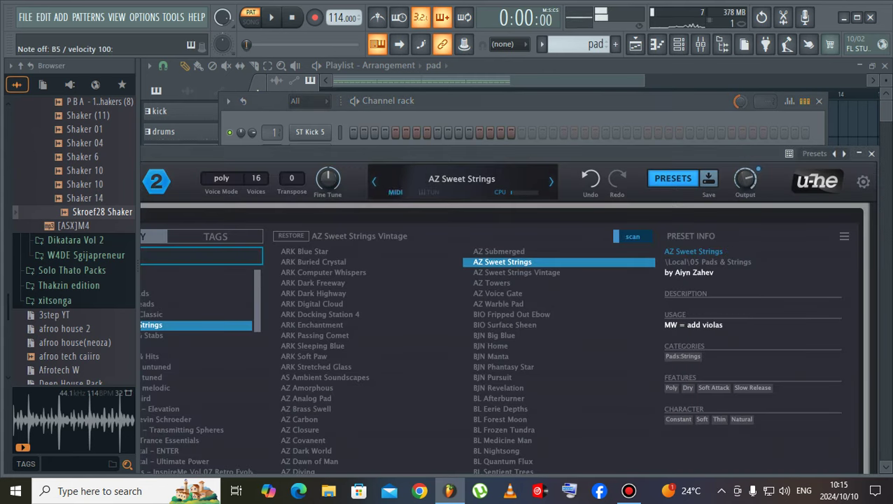
pyautogui.click(498, 251)
pyautogui.press('m')
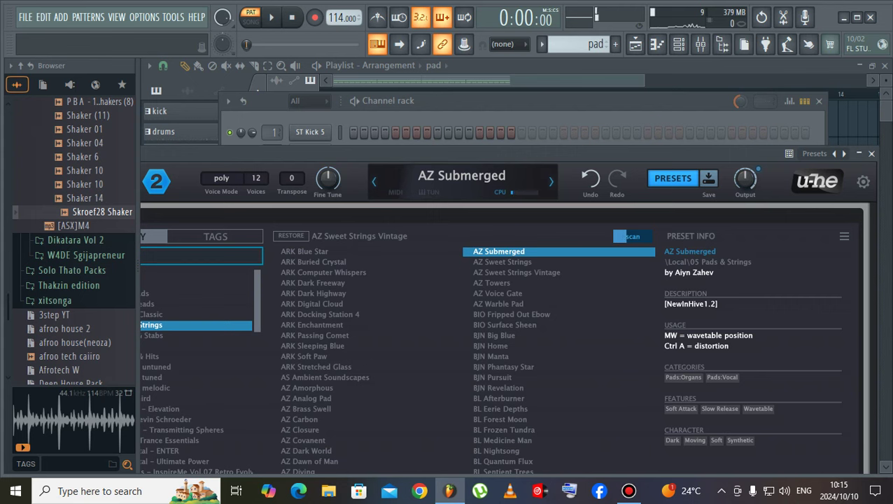
pyautogui.click(497, 293)
pyautogui.press('m')
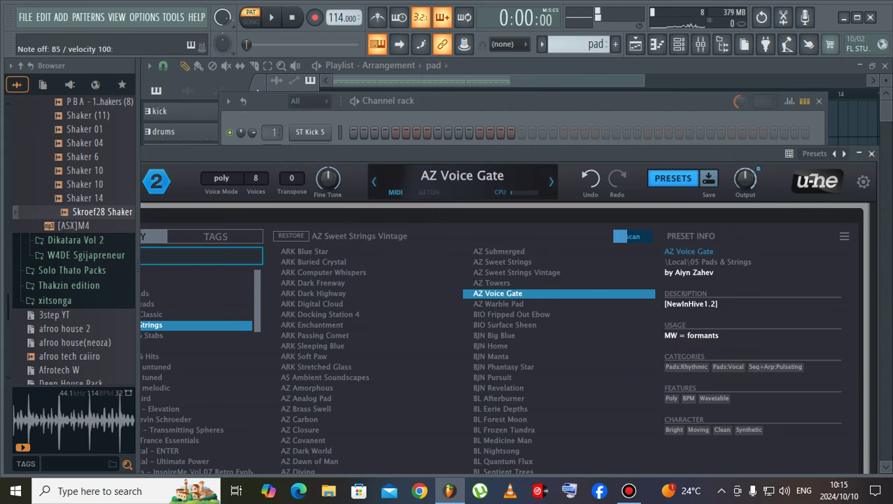
# - Audition the ARK Dark Freeway and BJN Phantasy Star presets from 05 Pads & Strings with test notes
pyautogui.click(313, 283)
pyautogui.press('b')
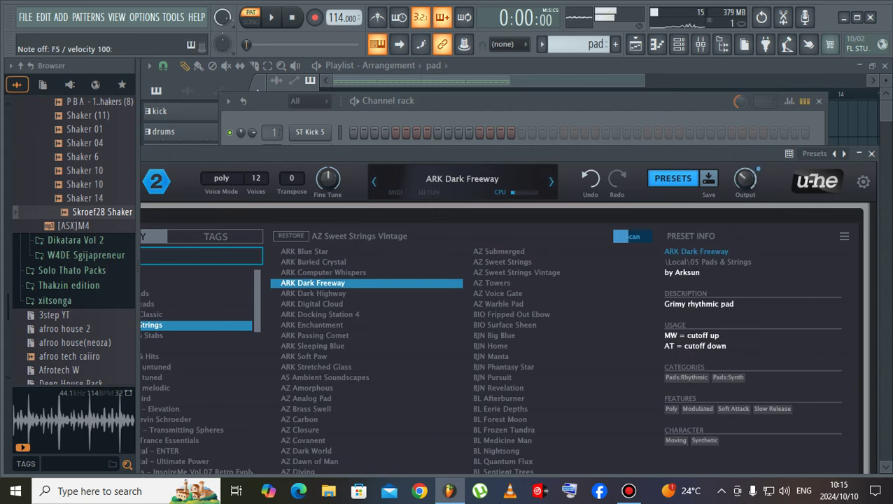
pyautogui.click(503, 366)
pyautogui.press('m')
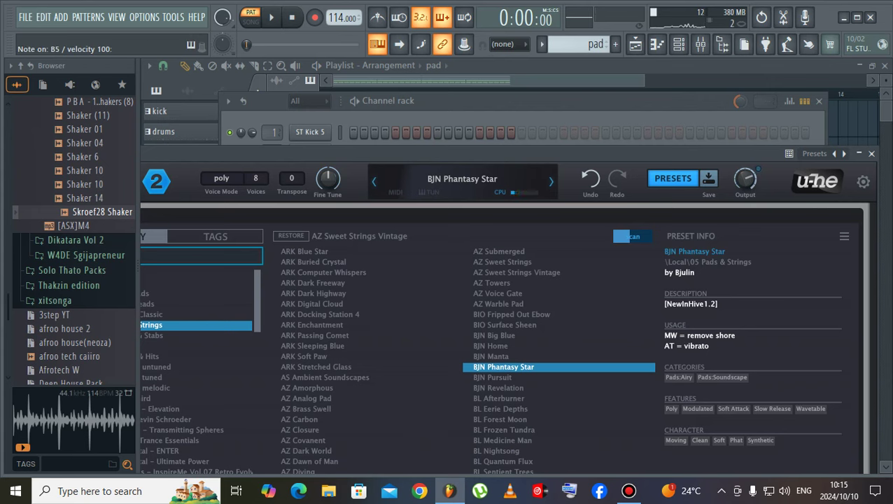
pyautogui.press('v')
pyautogui.moveTo(256, 153); pyautogui.dragTo(430, 66)
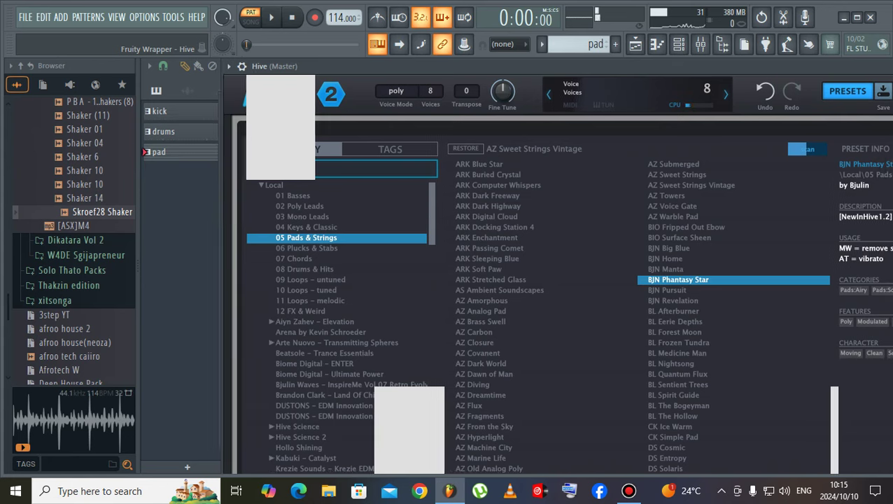
pyautogui.press('b')
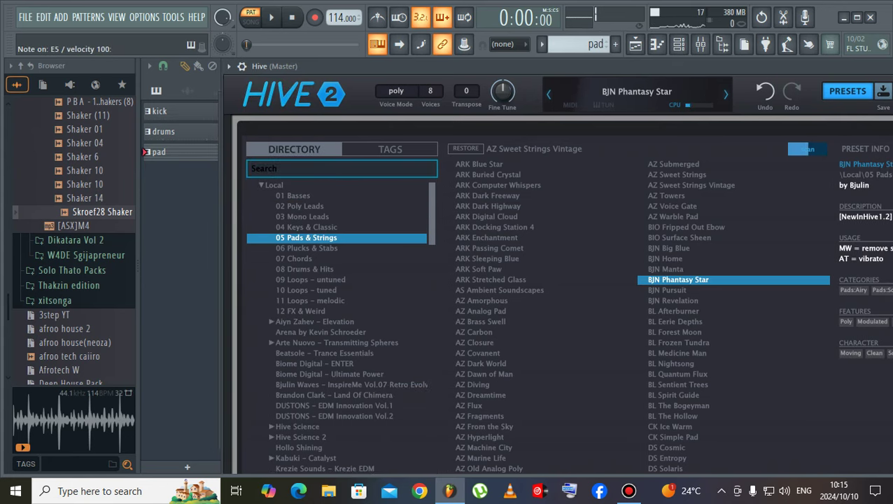
# - Load the AZ Blue Box preset from 06 Plucks & Stabs and play a short test melody with it
pyautogui.click(307, 248)
pyautogui.click(477, 248)
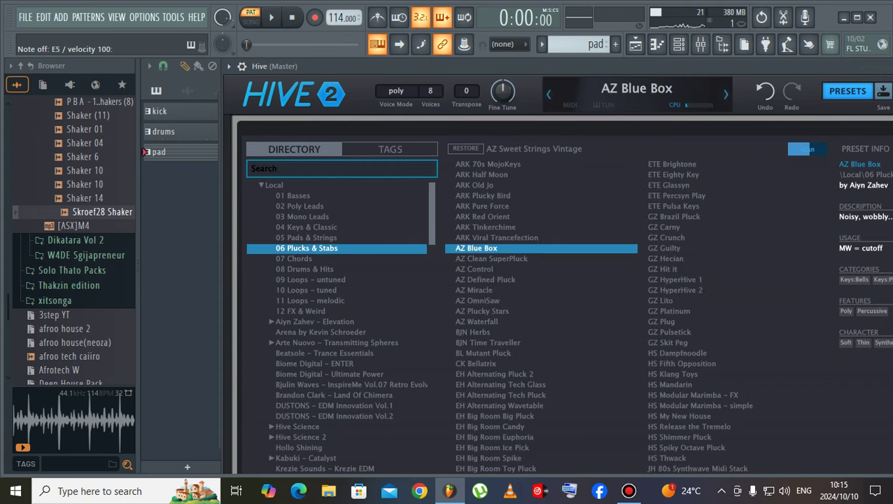
pyautogui.press('b')
pyautogui.press('n')
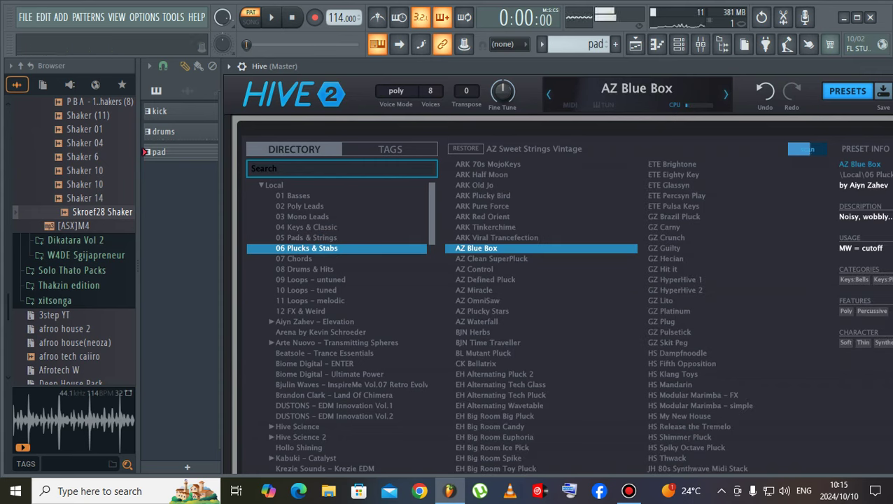
pyautogui.press('b')
pyautogui.press('v')
pyautogui.press('c')
pyautogui.press('b')
pyautogui.press('n')
pyautogui.press('b')
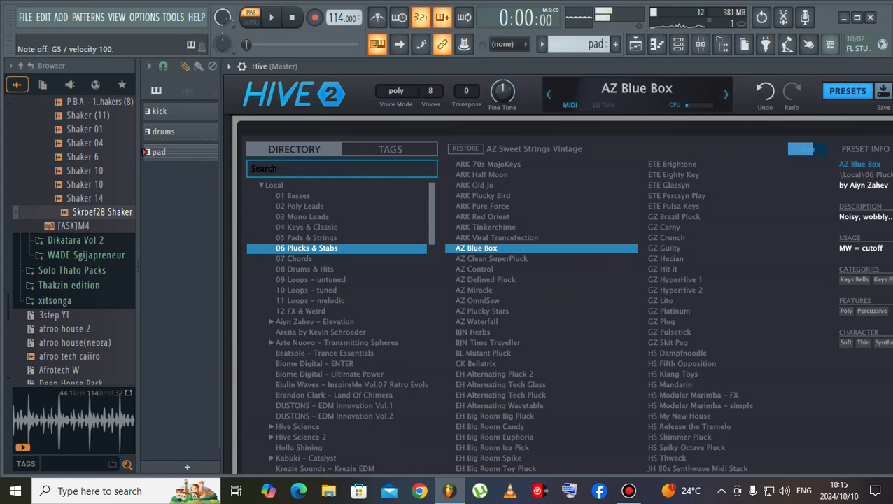
# - Clone the Hive channel without notes by cutting its notes before cloning and pasting them back into the original channel
pyautogui.moveTo(419, 66); pyautogui.dragTo(402, 470)
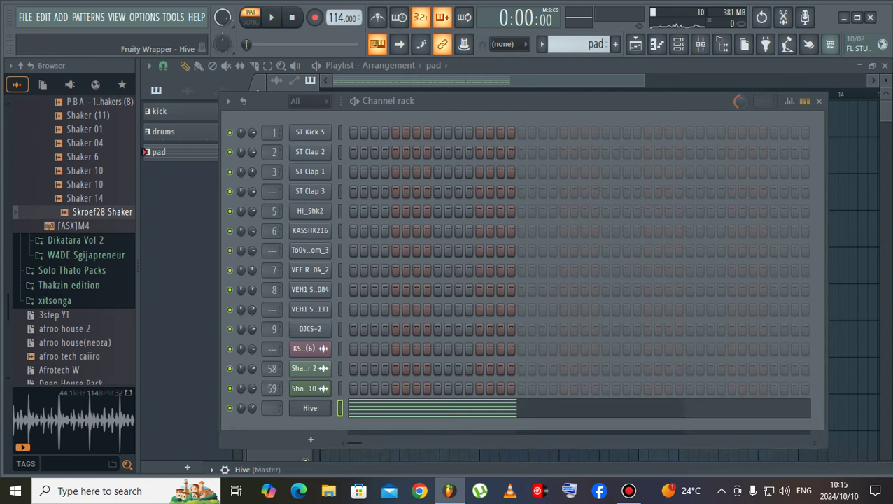
pyautogui.rightClick(310, 408)
pyautogui.click(471, 291)
pyautogui.rightClick(310, 408)
pyautogui.click(352, 417)
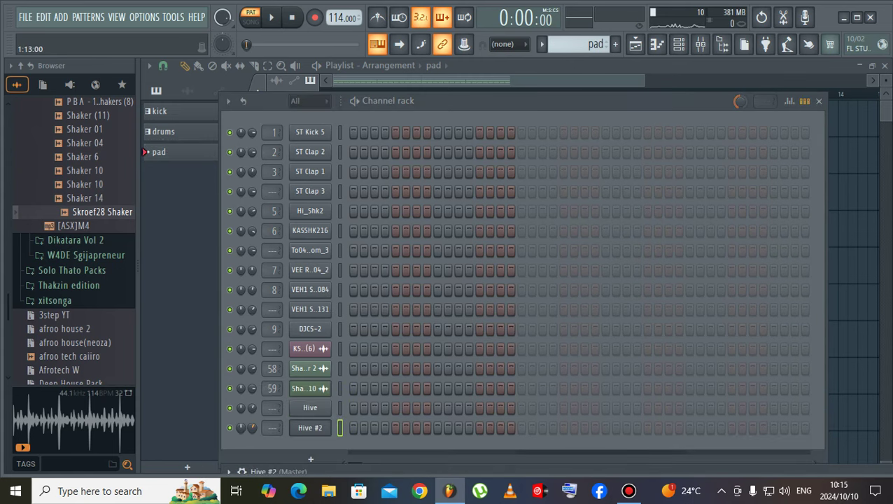
pyautogui.rightClick(310, 408)
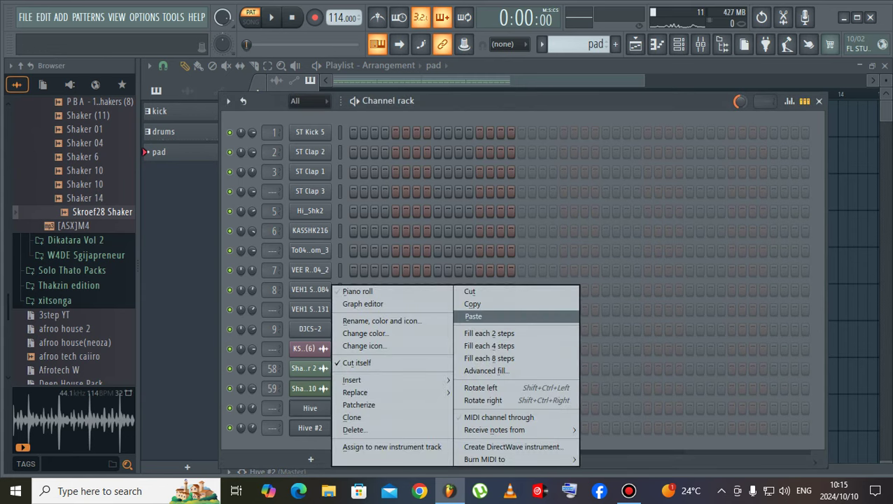
pyautogui.click(532, 314)
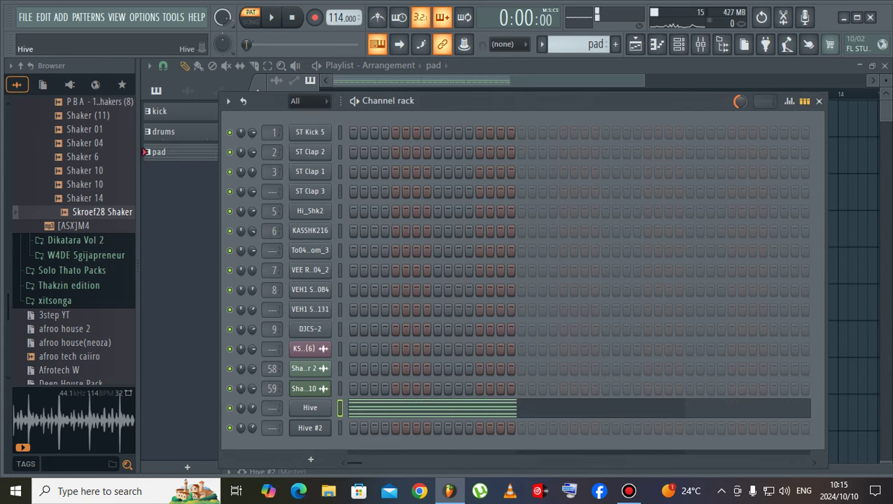
# - Audition ETE Eighty Key from 06 Plucks & Stabs and ETE Organsine from 04 Keys & Classic on the original Hive channel
pyautogui.click(310, 408)
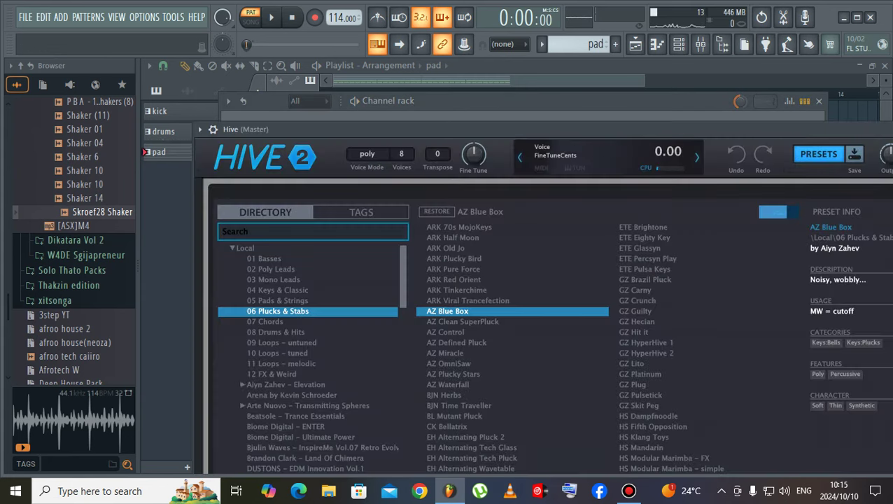
pyautogui.click(643, 238)
pyautogui.press('n')
pyautogui.press('n')
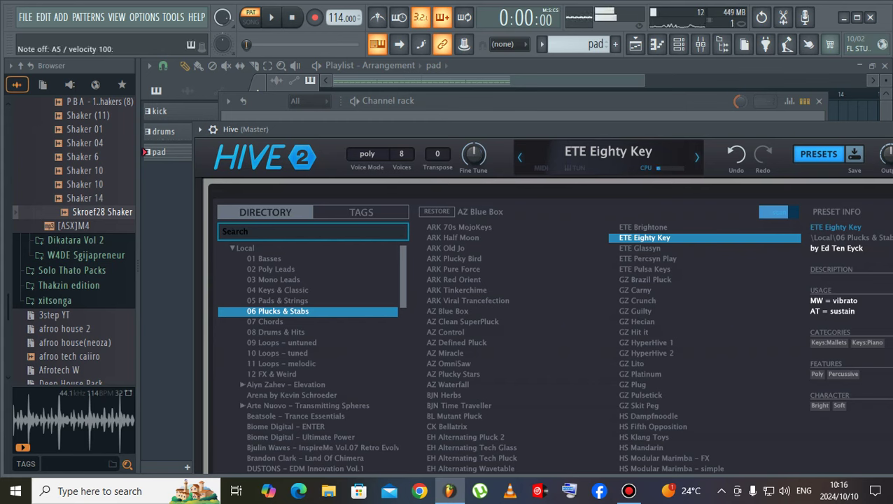
pyautogui.click(277, 290)
pyautogui.click(644, 269)
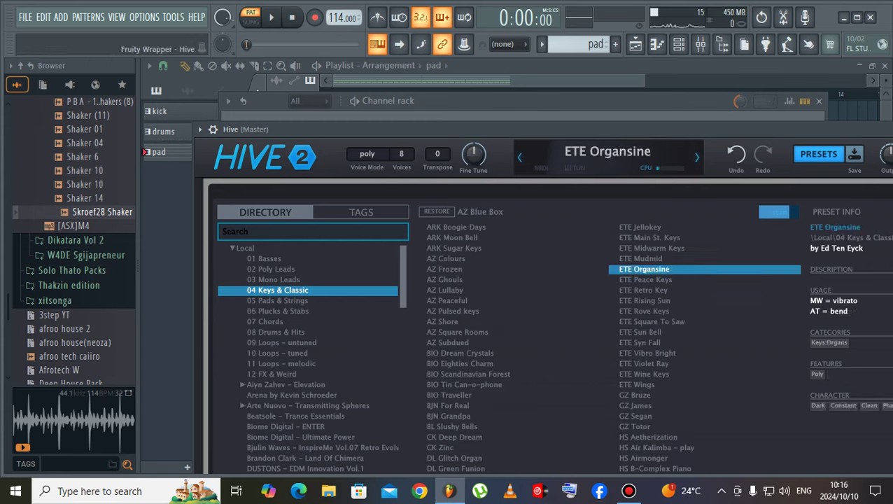
pyautogui.press('n')
pyautogui.press('x')
# - Audition the ETE Pipe Nasty preset from 03 Mono Leads with a test note
pyautogui.click(273, 280)
pyautogui.click(644, 290)
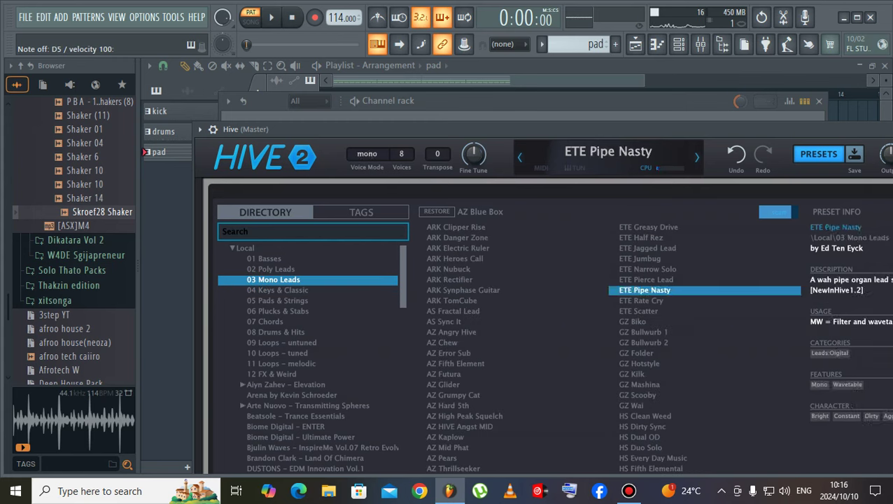
pyautogui.press('n')
# - Try AZ SuperSnap from 02 Poly Leads, settle on the MC Dookie preset and play the pattern with it
pyautogui.click(271, 269)
pyautogui.click(450, 290)
pyautogui.press('n')
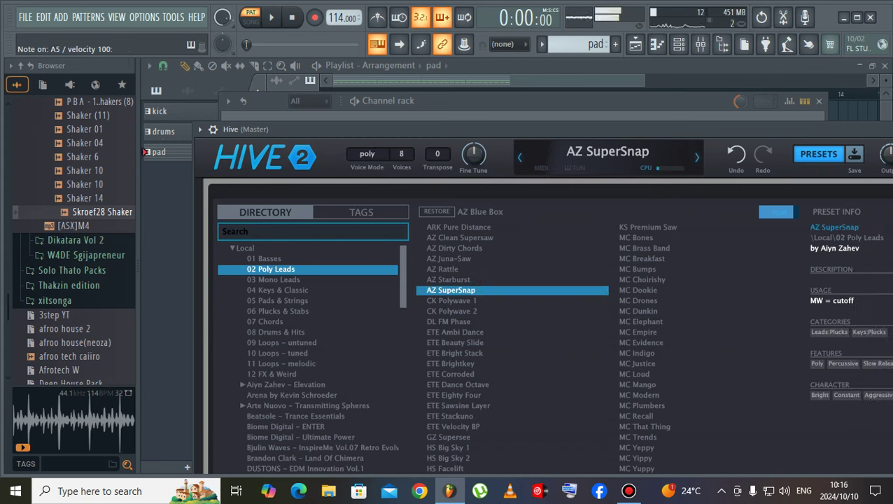
pyautogui.click(638, 290)
pyautogui.press('n')
pyautogui.press('n')
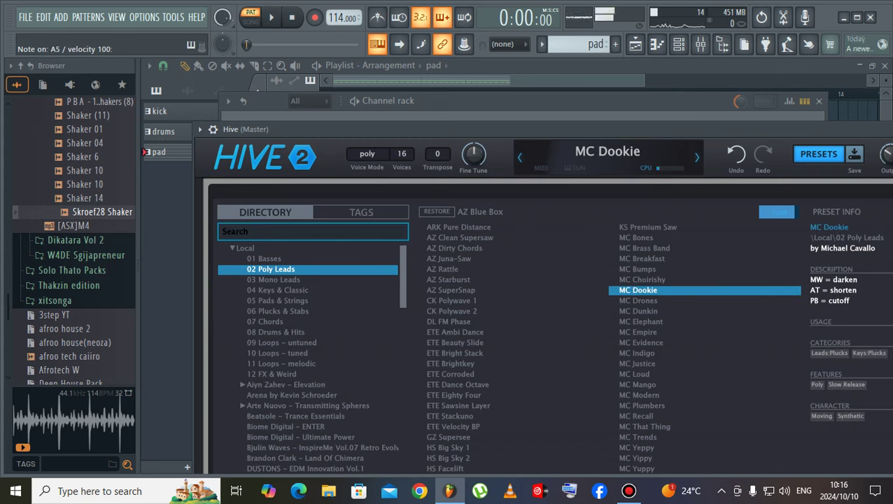
pyautogui.press('space')
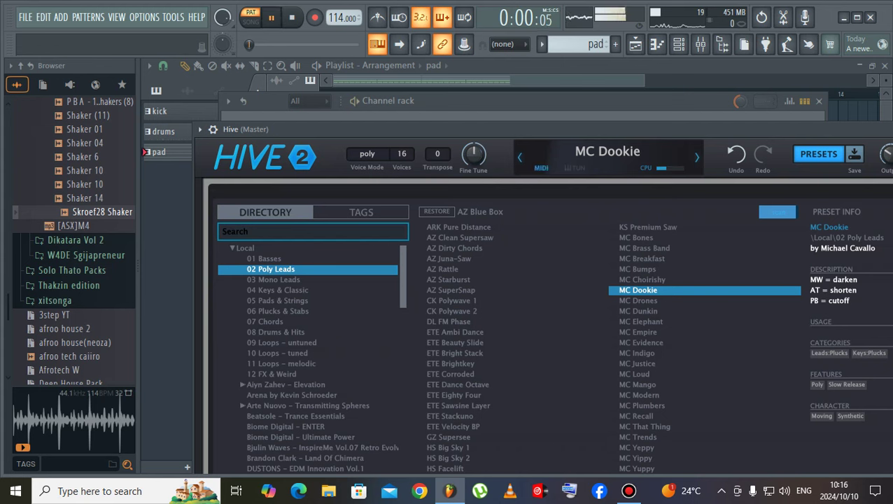
pyautogui.press('space')
# - In the Hive piano roll, raise the G#7 chord note to A7 and the E7 note to F#7, checking by playback
pyautogui.press('F6')
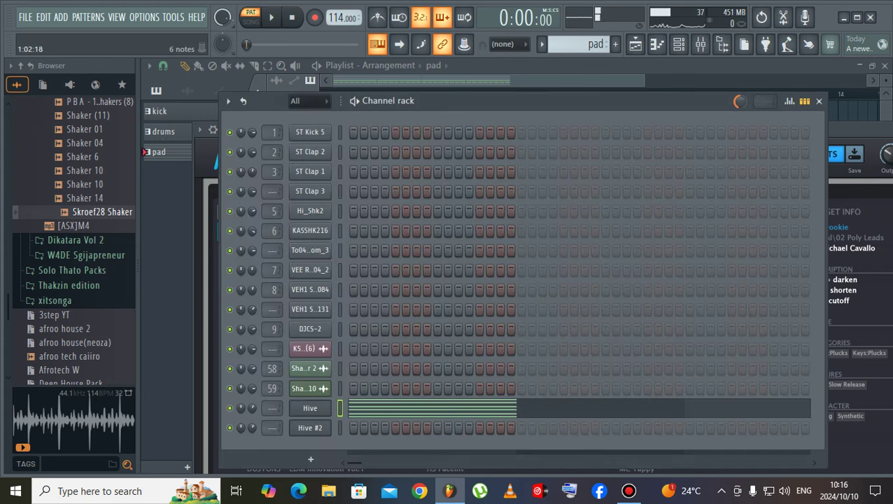
pyautogui.press('F7')
pyautogui.scroll(-1, 510, 266)
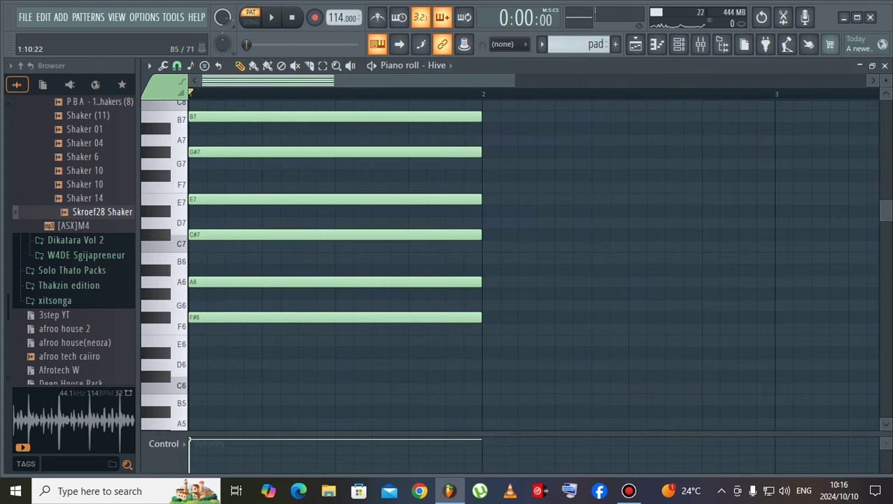
pyautogui.press('space')
pyautogui.press('space')
pyautogui.moveTo(334, 152); pyautogui.dragTo(335, 140)
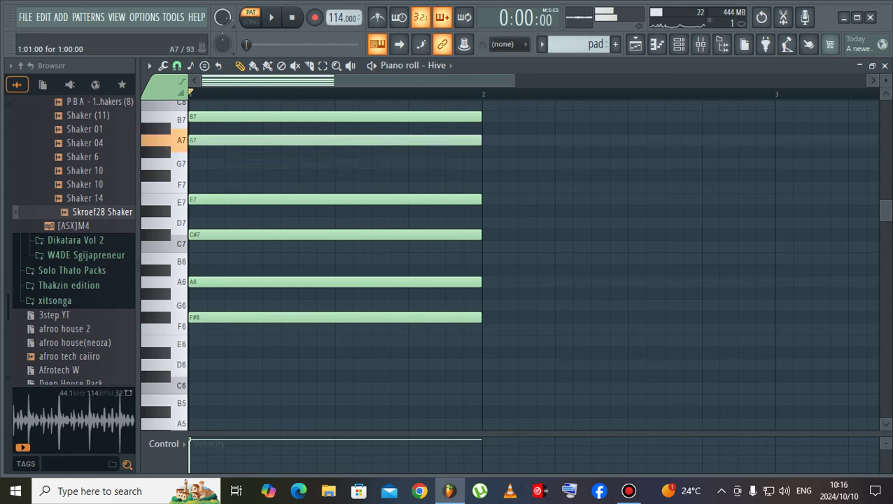
pyautogui.moveTo(335, 200); pyautogui.dragTo(335, 175)
pyautogui.press('space')
pyautogui.press('space')
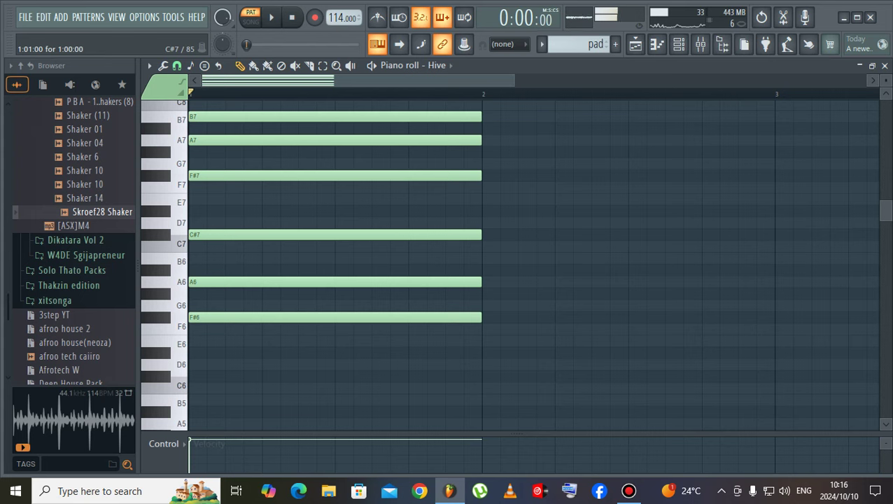
# - Transpose all the chord notes down one octave and play the pattern
pyautogui.press('space')
pyautogui.press('space')
pyautogui.hotkey('ctrl', 'Down')
pyautogui.press('space')
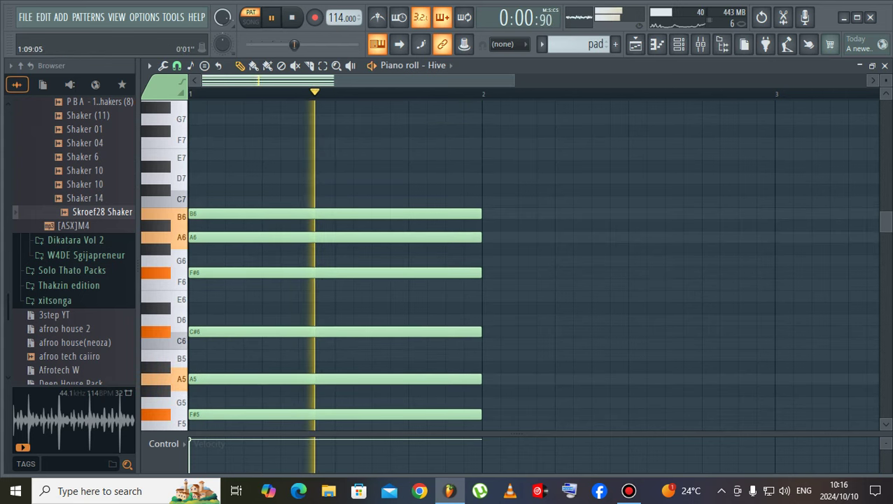
pyautogui.scroll(-4, 307, 168)
pyautogui.press('space')
# - Mute the C#6, A5 and F#5 notes together and play the remaining upper notes
pyautogui.click(265, 190)
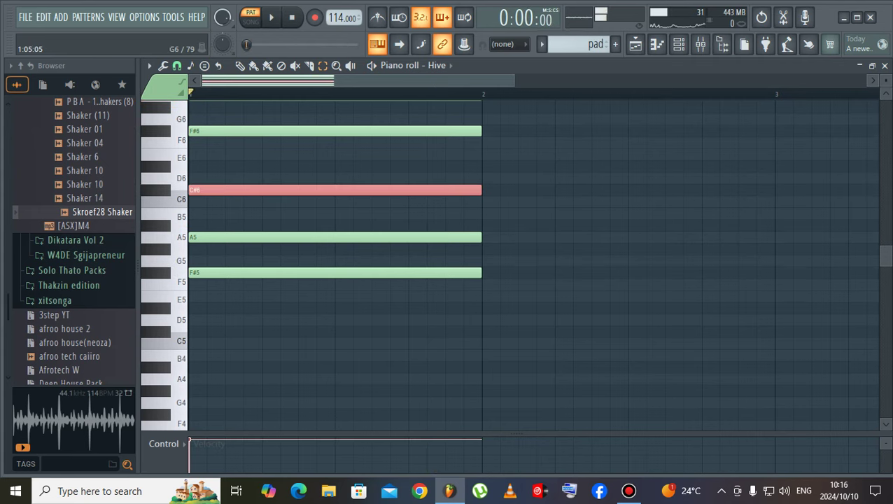
pyautogui.moveTo(265, 190); pyautogui.dragTo(269, 272)
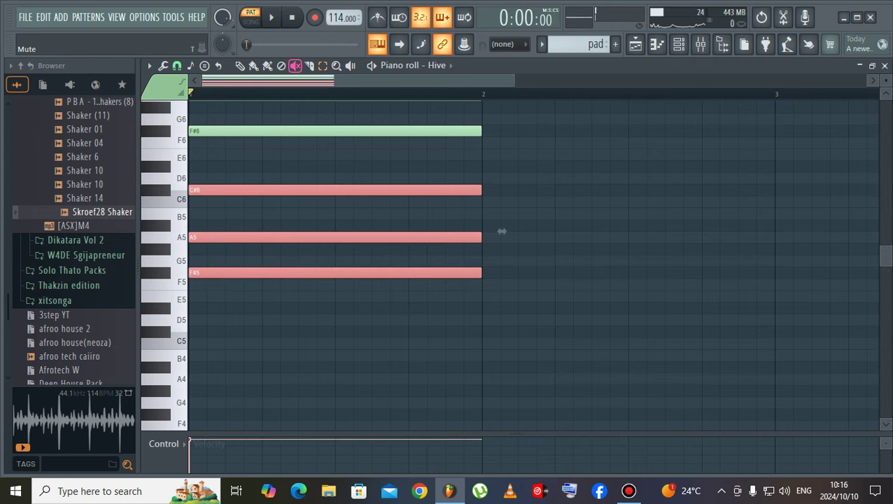
pyautogui.hotkey('alt', 'm')
pyautogui.press('space')
pyautogui.scroll(3, 501, 230)
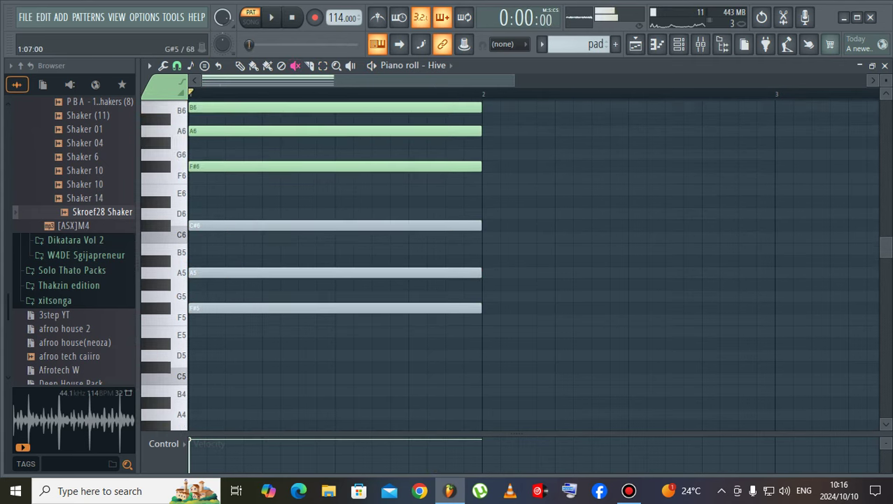
pyautogui.scroll(1, 266, 213)
pyautogui.press('space')
# - Compare the chord with A6 muted, then restore A6 and mute B6 instead
pyautogui.click(259, 202)
pyautogui.press('space')
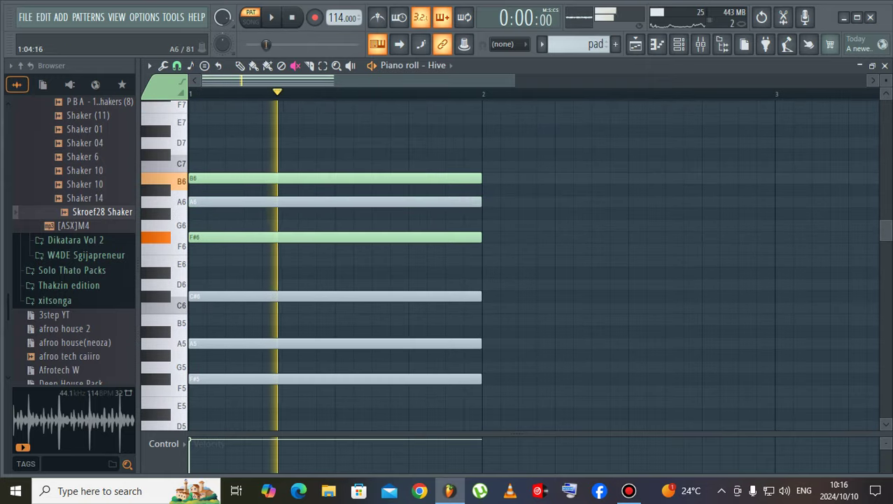
pyautogui.press('space')
pyautogui.click(258, 200)
pyautogui.click(257, 178)
pyautogui.press('space')
pyautogui.press('space')
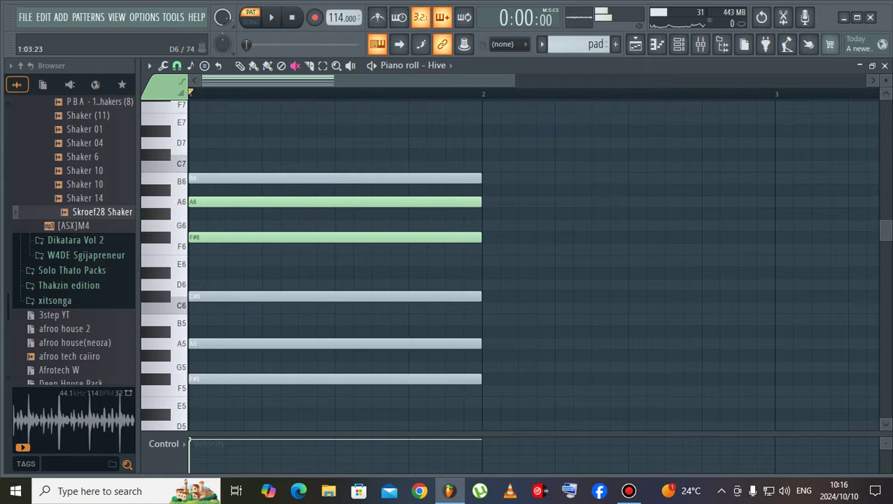
# - Unmute the C#6 note, raise it to D6 and play the chord
pyautogui.click(245, 296)
pyautogui.press('space')
pyautogui.press('space')
pyautogui.press('space')
pyautogui.press('space')
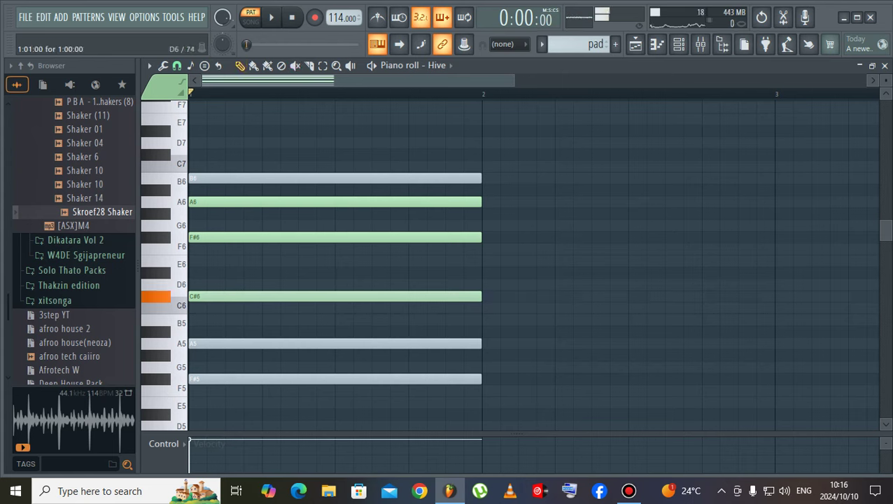
pyautogui.moveTo(246, 296); pyautogui.dragTo(247, 285)
pyautogui.press('space')
pyautogui.press('space')
# - Replace the muted F#5 and A5 notes with audible ones and play the chord
pyautogui.moveTo(216, 343)
pyautogui.mouseDown()
pyautogui.moveTo(217, 332)
pyautogui.moveTo(217, 343)
pyautogui.mouseUp()
pyautogui.rightClick(193, 378)
pyautogui.click(193, 378)
pyautogui.rightClick(214, 344)
pyautogui.click(213, 344)
pyautogui.press('space')
pyautogui.press('space')
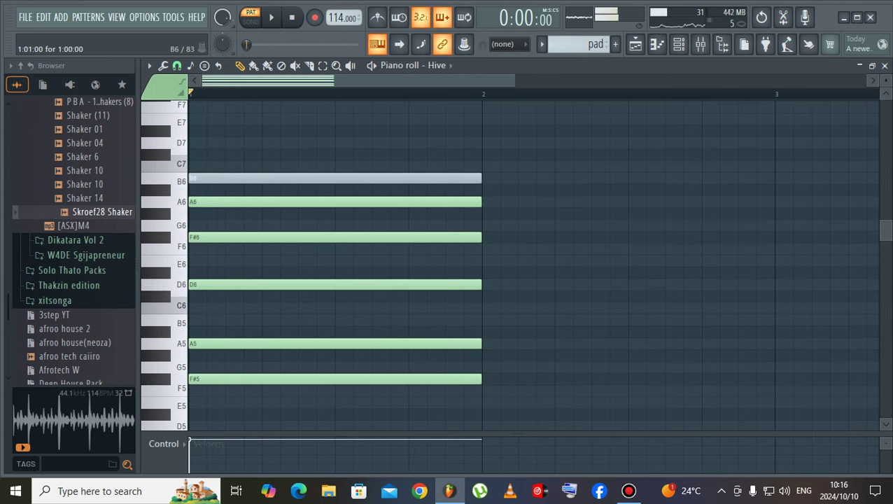
# - Replace the muted B6 note with an audible D7 note at the top of the chord, checking by playback
pyautogui.moveTo(224, 178); pyautogui.dragTo(223, 166)
pyautogui.press('space')
pyautogui.rightClick(214, 167)
pyautogui.press('space')
pyautogui.click(214, 167)
pyautogui.press('space')
pyautogui.press('space')
pyautogui.moveTo(210, 167); pyautogui.dragTo(205, 143)
pyautogui.press('space')
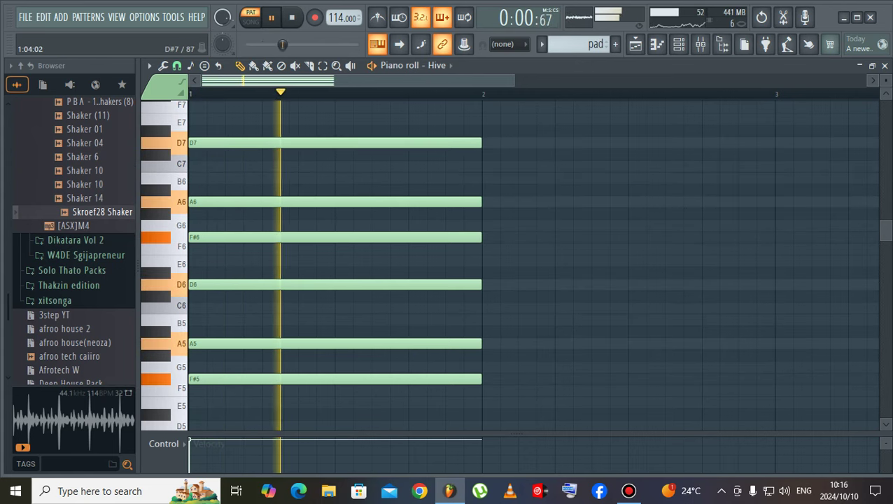
pyautogui.press('space')
# - Delete all the chord notes from the Hive piano roll and bring up the mixer and channel rack
pyautogui.rightClick(260, 143)
pyautogui.rightClick(292, 344)
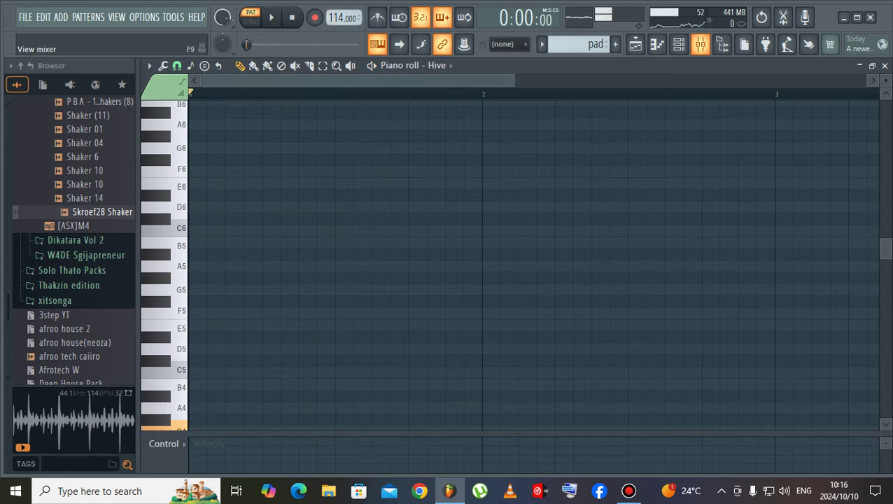
pyautogui.click(700, 44)
pyautogui.click(679, 44)
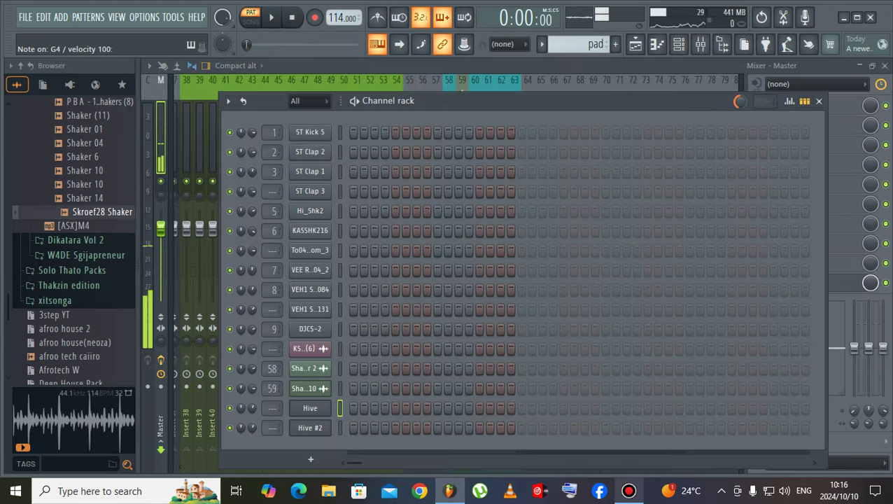
pyautogui.click(628, 491)
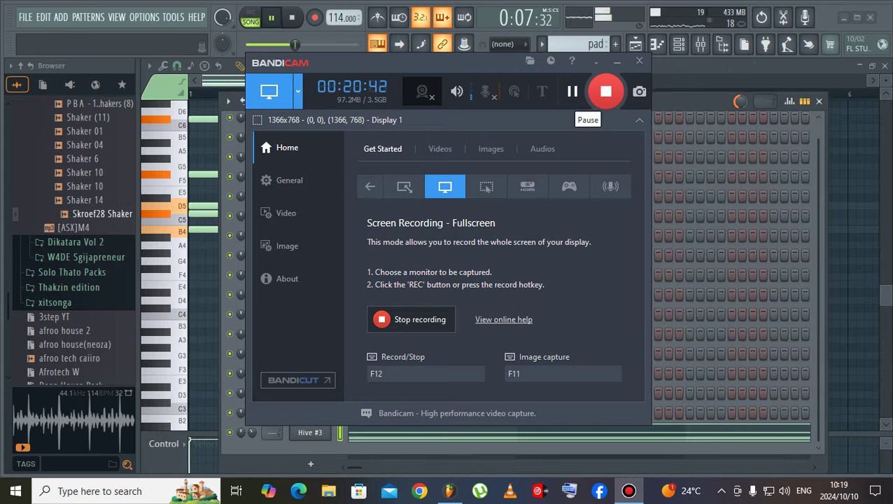
pyautogui.click(617, 62)
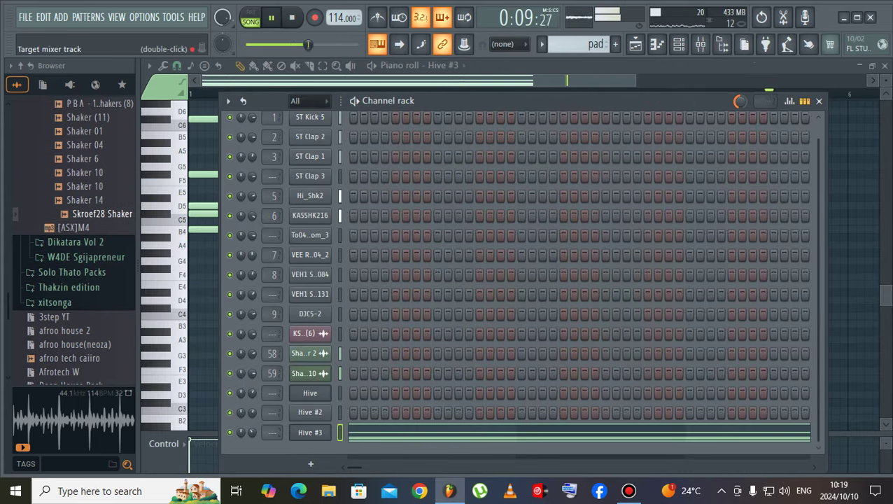
# - Extend the Hive #3 chord notes to bar 9 by applying legato up to a temporary A5 note, and remove that note
pyautogui.press('space')
pyautogui.click(635, 44)
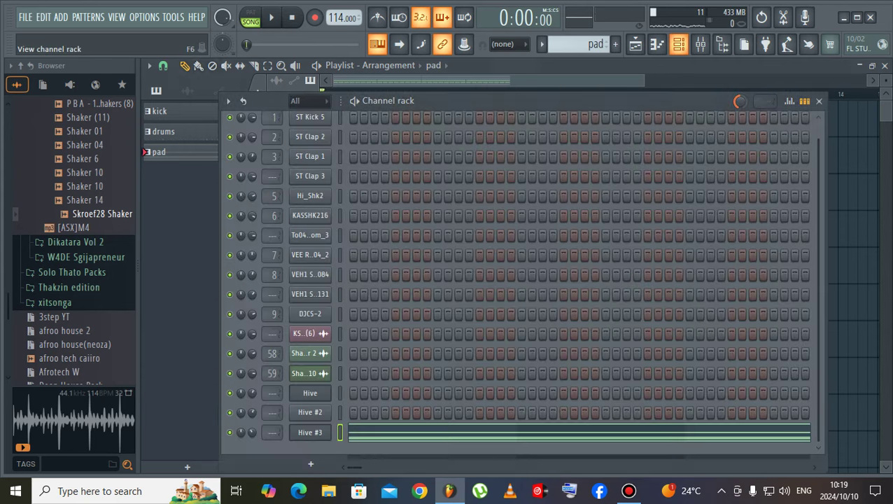
pyautogui.click(678, 45)
pyautogui.press('F7')
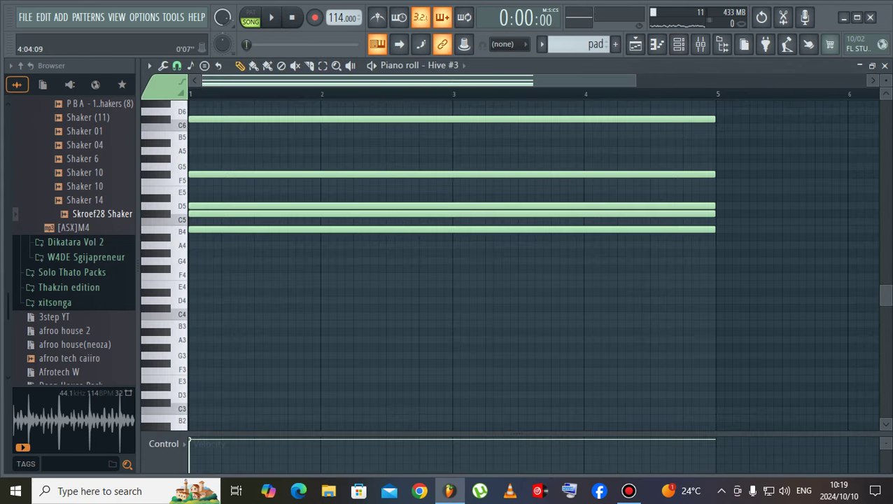
pyautogui.moveTo(635, 81); pyautogui.dragTo(859, 80)
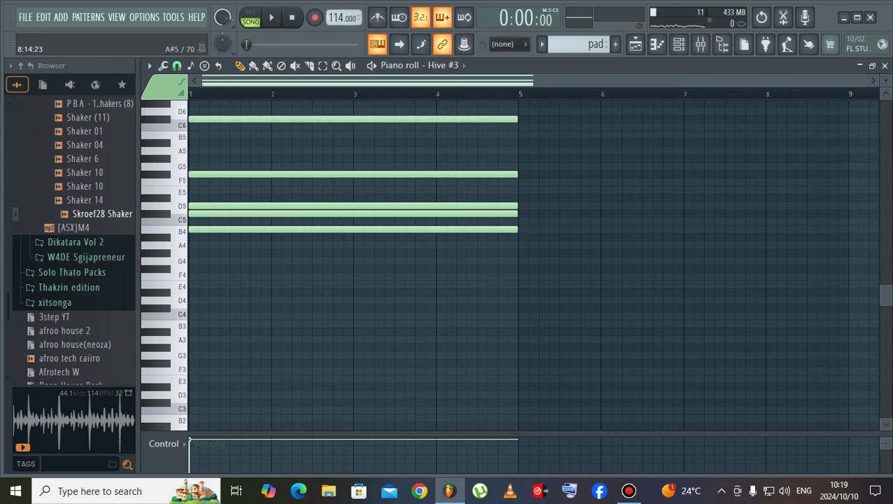
pyautogui.click(849, 151)
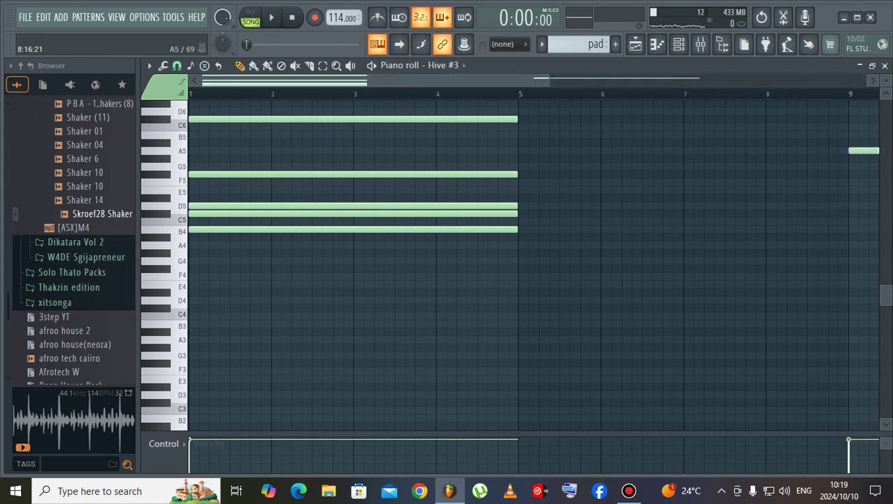
pyautogui.hotkey('ctrl', 'l')
pyautogui.press('space')
pyautogui.press('space')
pyautogui.rightClick(864, 151)
# - Strum the chord's velocities with a zero start-time offset so the notes still begin together, checking by playback
pyautogui.hotkey('alt', 's')
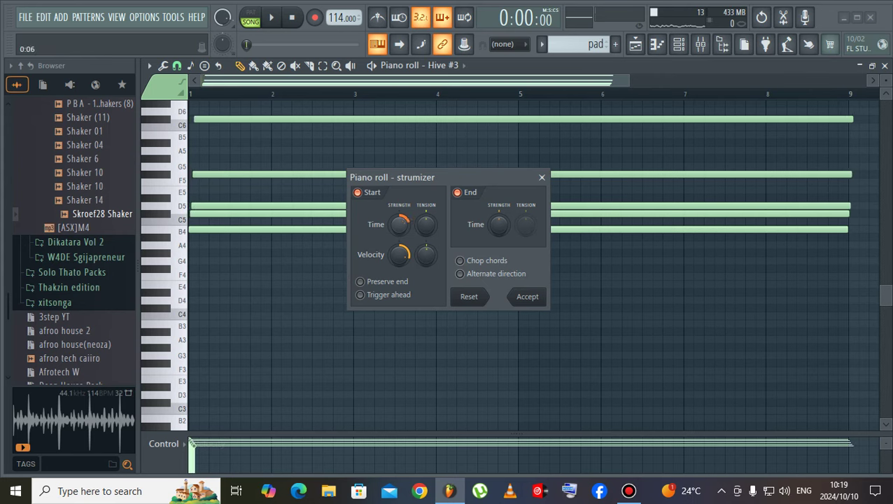
pyautogui.moveTo(398, 224); pyautogui.dragTo(398, 218)
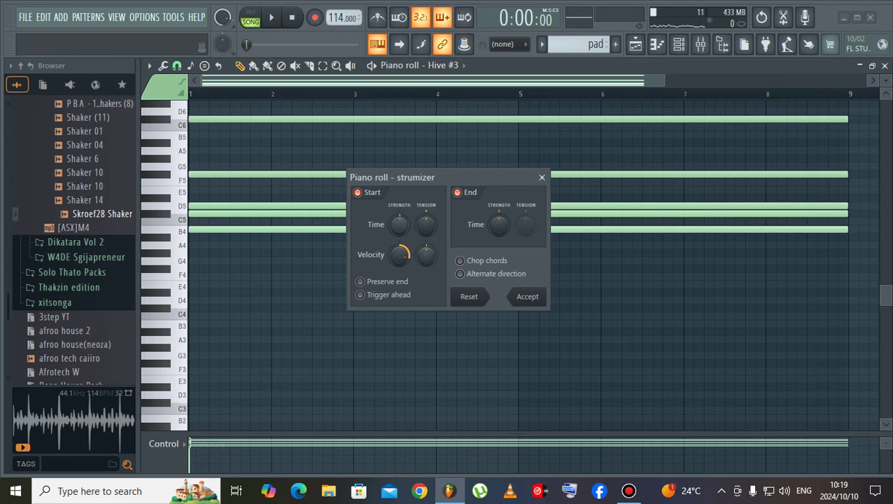
pyautogui.moveTo(399, 255); pyautogui.dragTo(400, 247)
pyautogui.press('Return')
pyautogui.press('space')
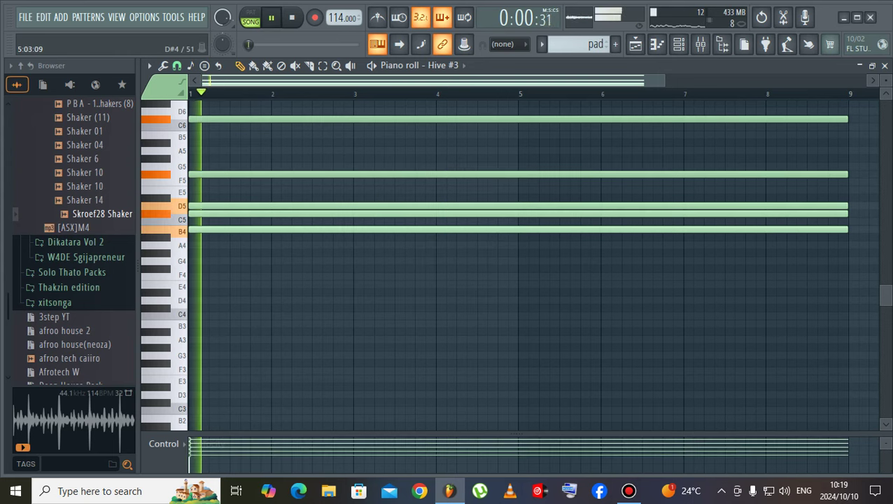
pyautogui.press('space')
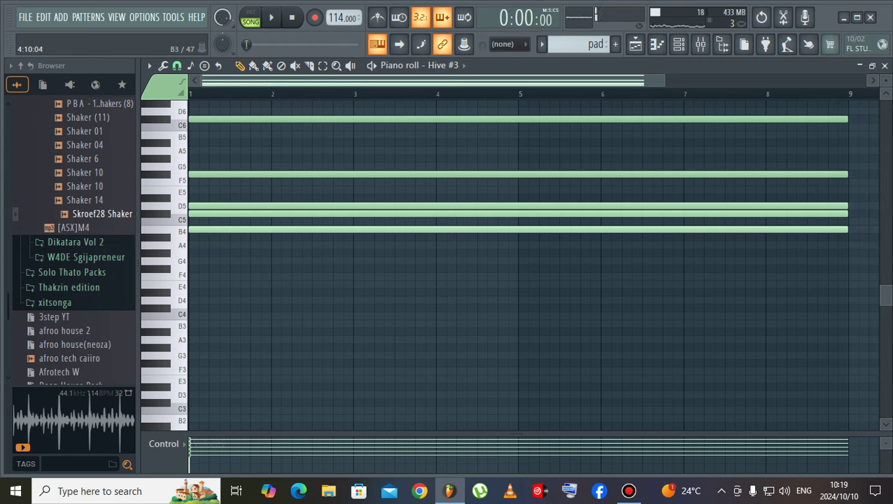
# - Select all chord notes and scale their velocity levels by raising the center value, and play the result
pyautogui.hotkey('ctrl', 'a')
pyautogui.hotkey('alt', 'x')
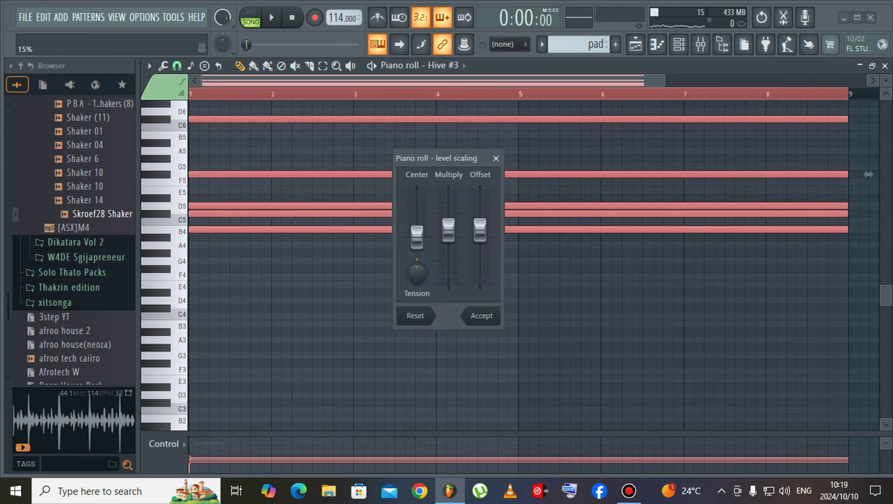
pyautogui.moveTo(416, 236); pyautogui.dragTo(417, 225)
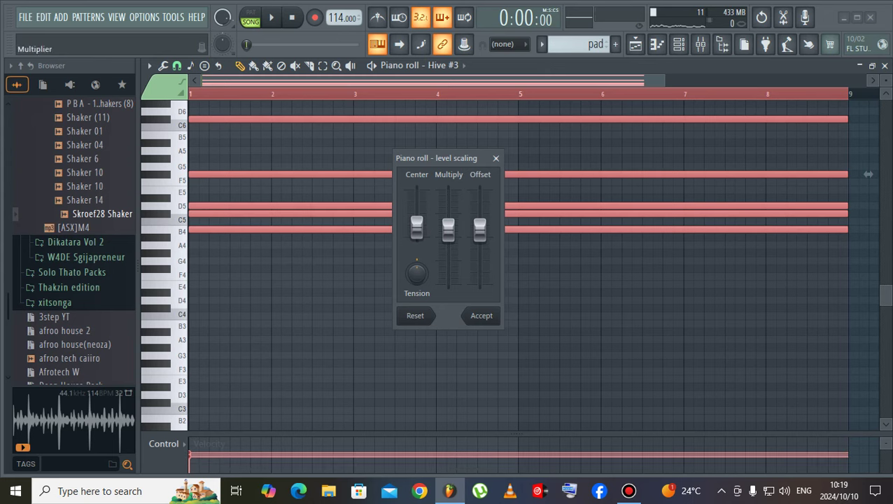
pyautogui.press('Return')
pyautogui.press('space')
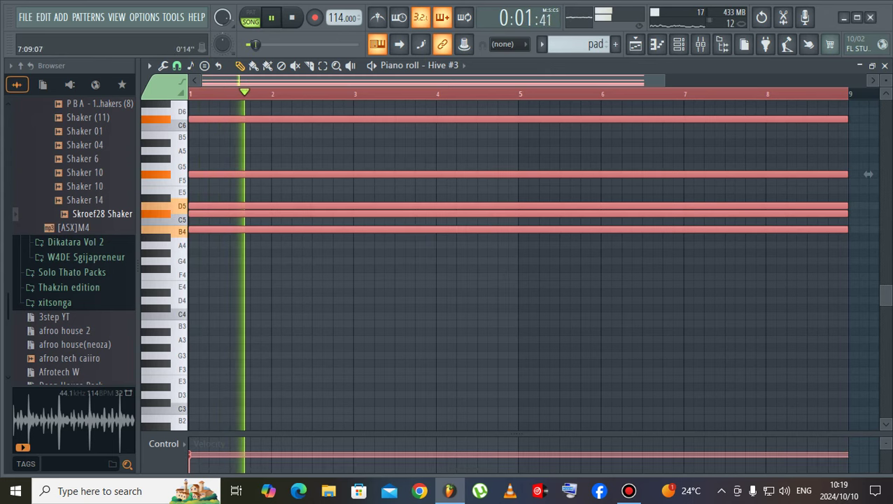
# - Clone the Hive #3 channel to create a second layer for the pad
pyautogui.press('F6')
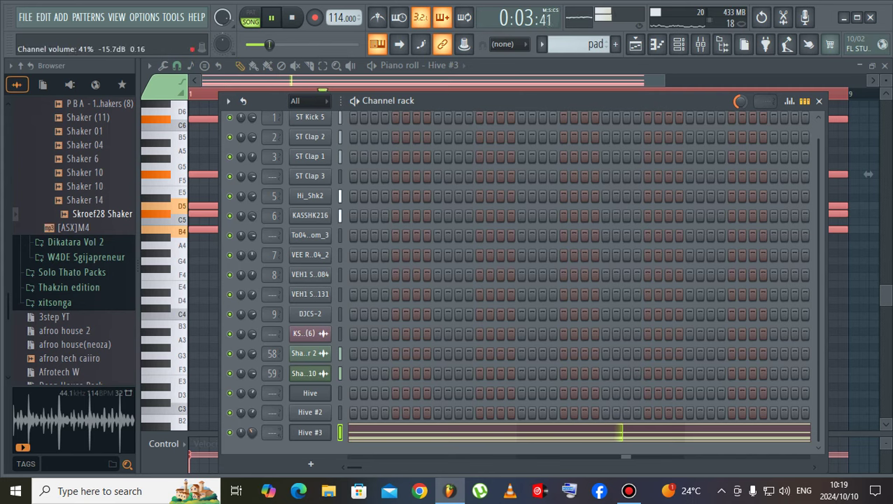
pyautogui.rightClick(329, 431)
pyautogui.click(357, 416)
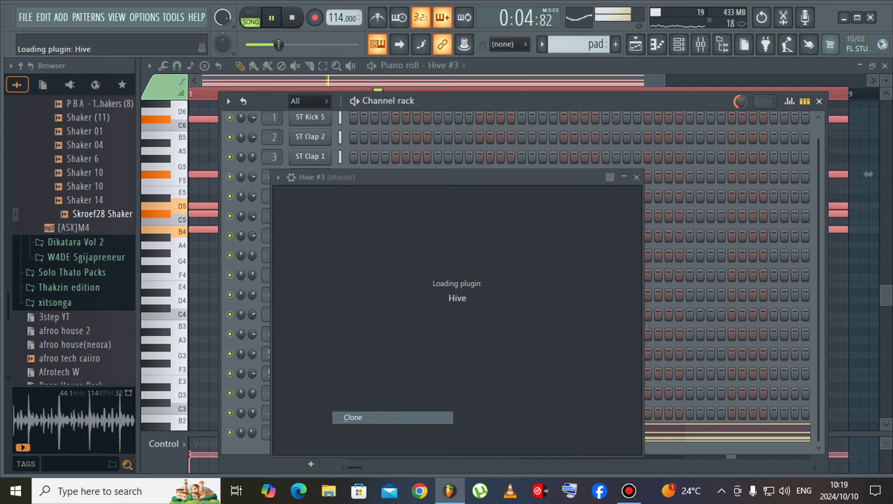
pyautogui.press('F6')
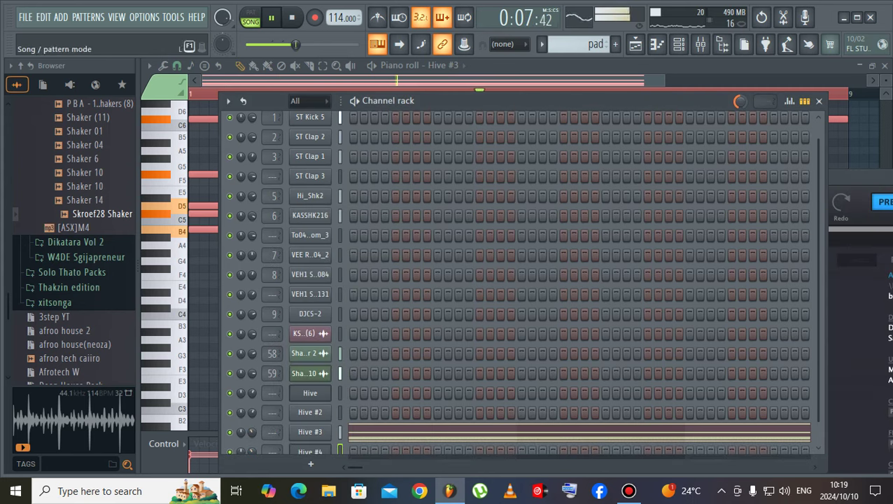
pyautogui.scroll(-1, 329, 431)
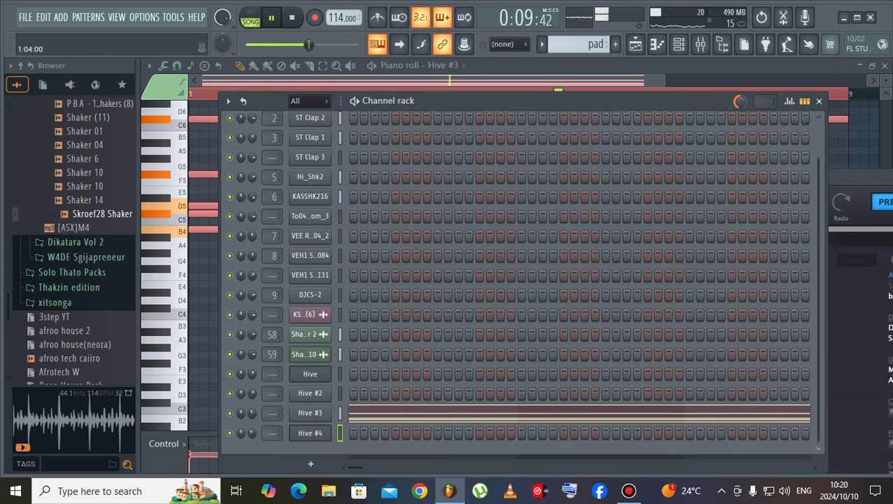
# - Copy the Hive #3 chord notes and paste them into the Hive #4 channel
pyautogui.rightClick(329, 431)
pyautogui.click(473, 303)
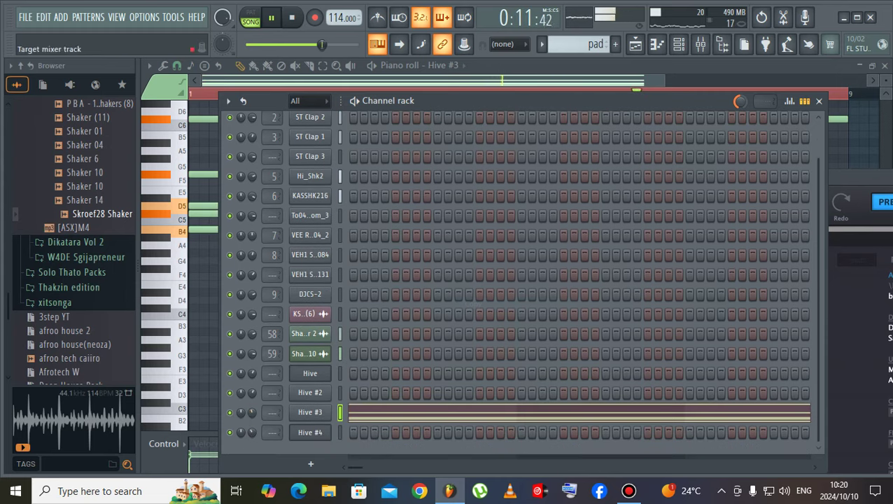
pyautogui.press('space')
pyautogui.rightClick(330, 432)
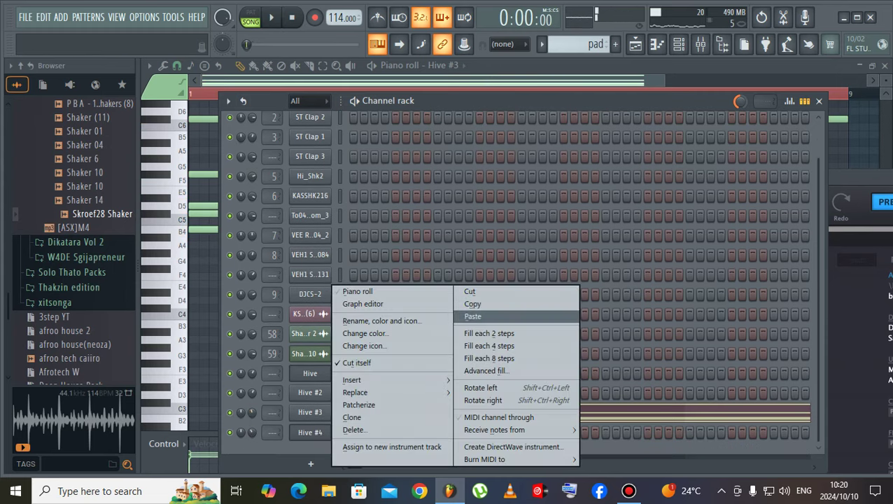
pyautogui.click(473, 314)
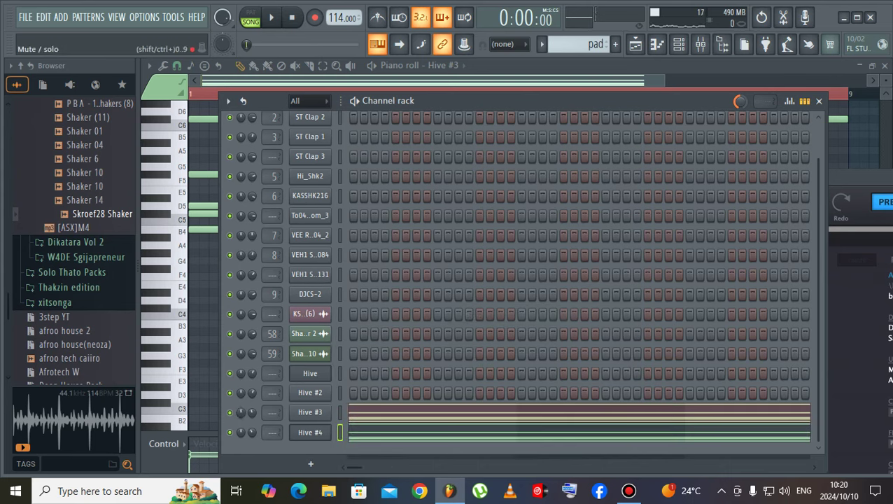
# - Mute the Hive #3 channel and play the pad pattern alone in pattern mode
pyautogui.click(230, 413)
pyautogui.press('space')
pyautogui.press('space')
pyautogui.press('space')
# - Audition the AZ Towers preset in Hive #4 and load AZ Warble Pad from Pads & Strings
pyautogui.click(309, 432)
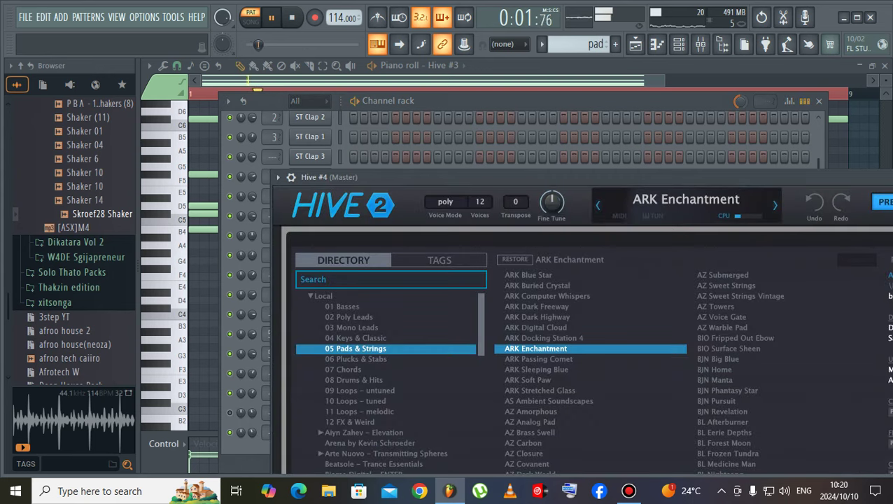
pyautogui.click(717, 307)
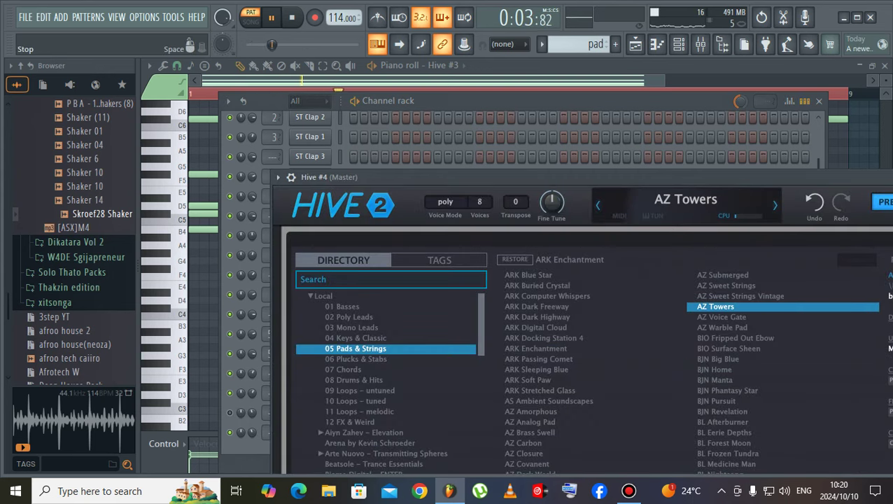
pyautogui.press('space')
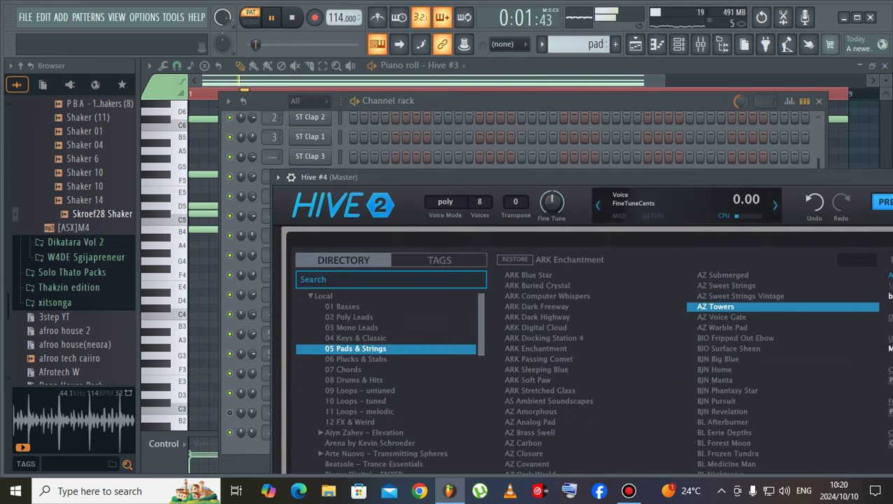
pyautogui.click(722, 327)
pyautogui.press('space')
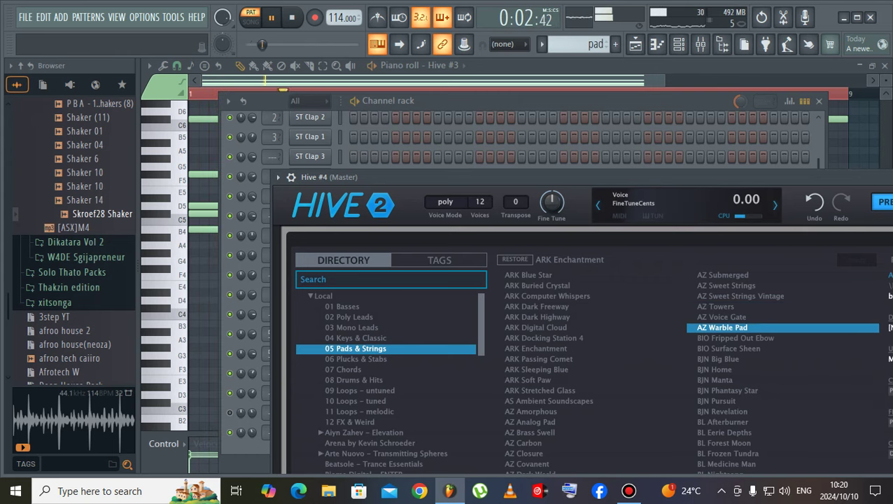
# - Try the Hive #4 chord one octave higher during playback and restore its original octave
pyautogui.click(886, 80)
pyautogui.scroll(-10, 517, 266)
pyautogui.press('space')
pyautogui.press('space')
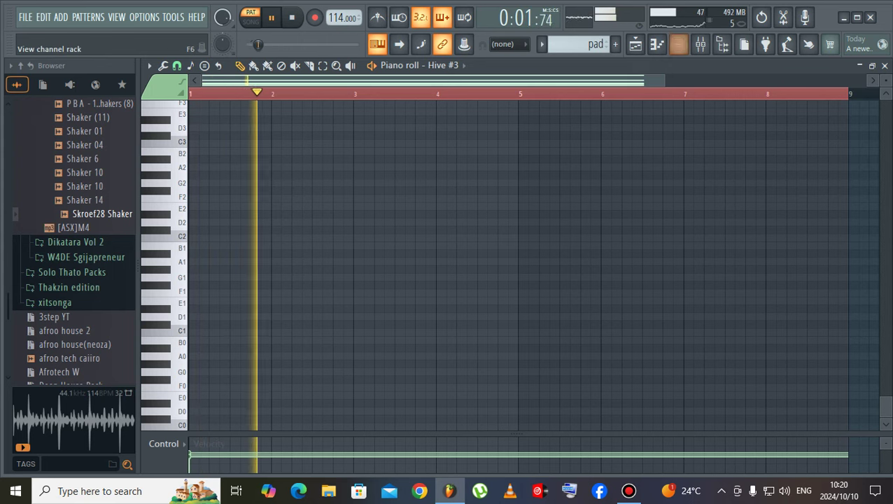
pyautogui.click(678, 44)
pyautogui.click(400, 432)
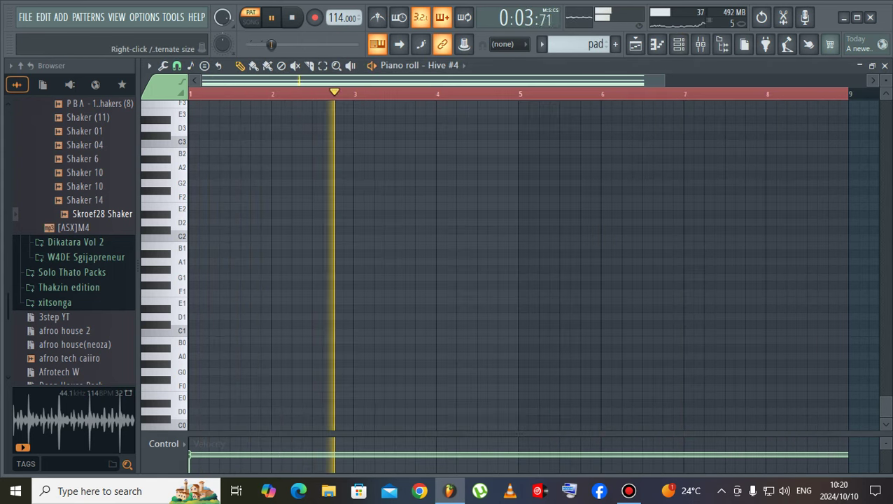
pyautogui.scroll(6, 581, 242)
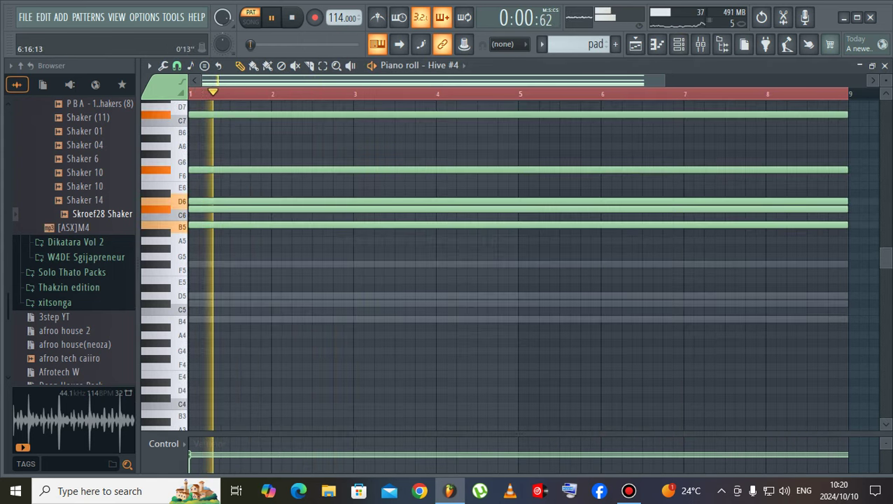
pyautogui.hotkey('ctrl', 'Down')
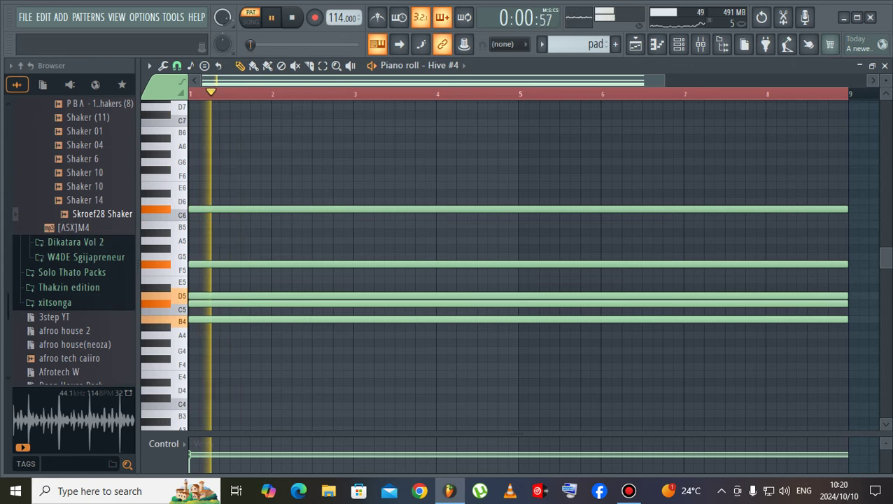
# - Unmute Hive #3, set its channel volume to about 34%, and play both pad layers in song mode
pyautogui.press('F6')
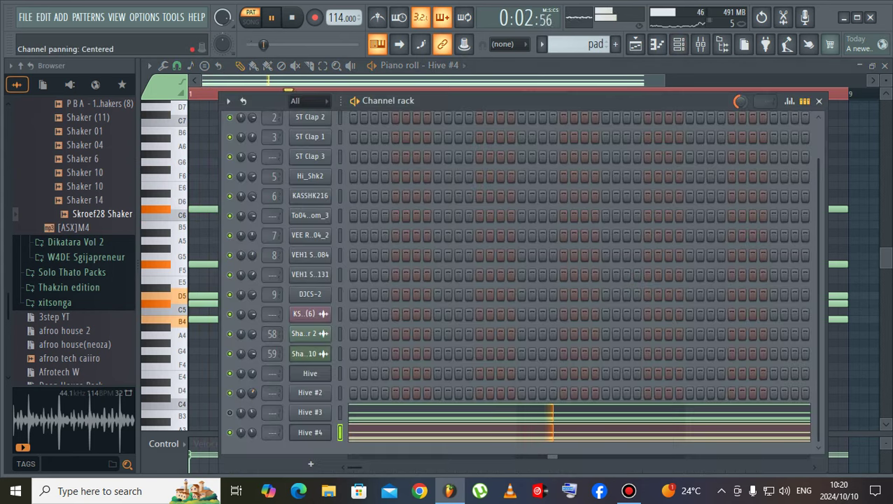
pyautogui.press('space')
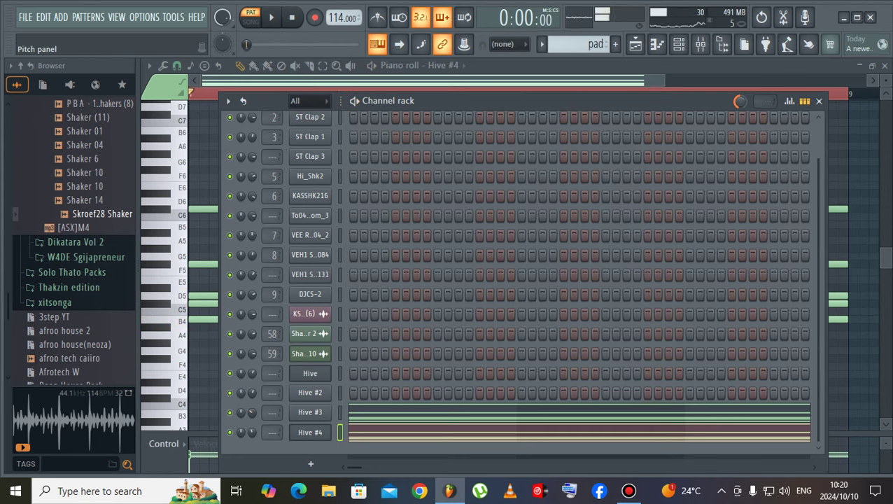
pyautogui.press('space')
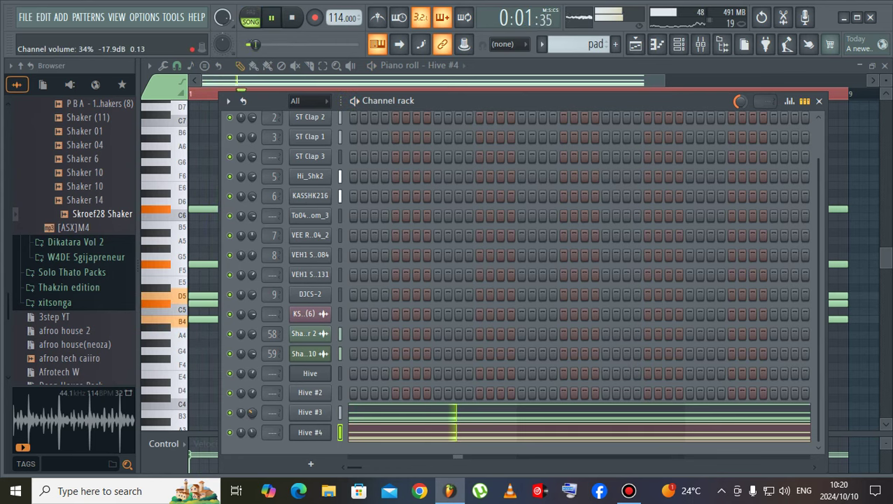
pyautogui.press('space')
# - Transpose the whole Hive #3 chord down two semitones, so its lowest note is A4, and play it
pyautogui.click(376, 414)
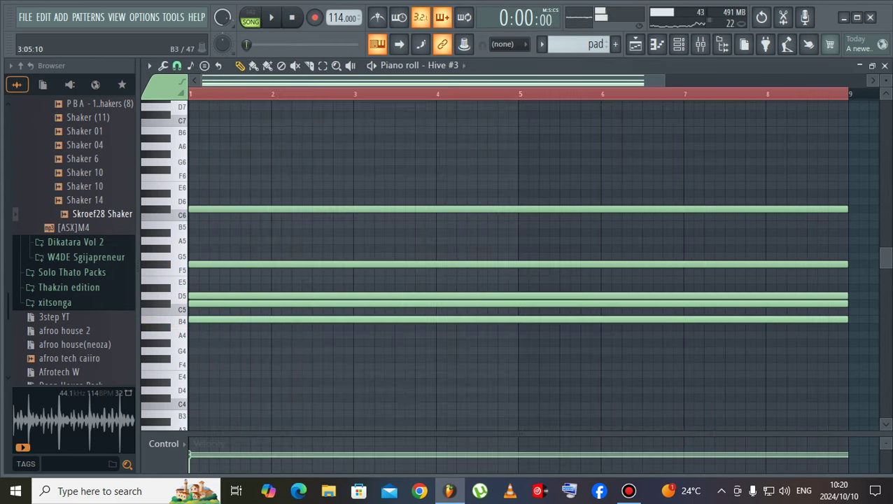
pyautogui.hotkey('shift', 'Down')
pyautogui.hotkey('shift', 'Down')
pyautogui.press('space')
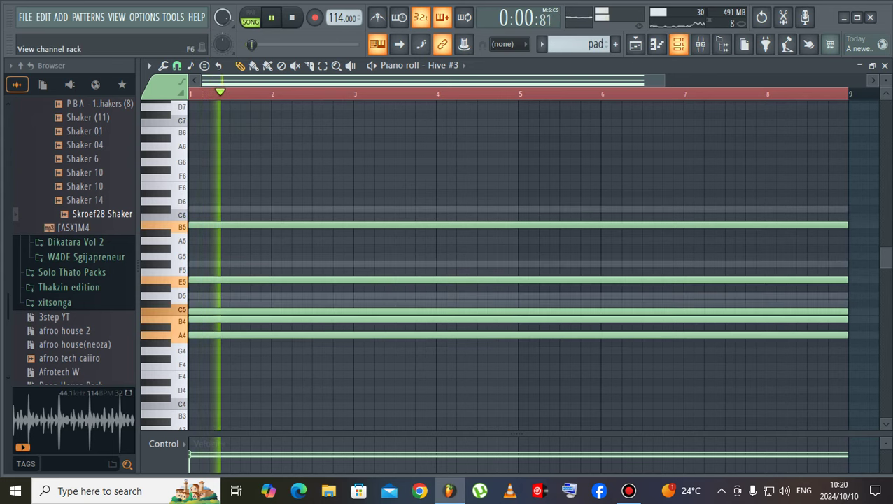
# - Replace the Hive #4 notes with a copy of the transposed Hive #3 chord and play both layers
pyautogui.click(679, 44)
pyautogui.rightClick(328, 412)
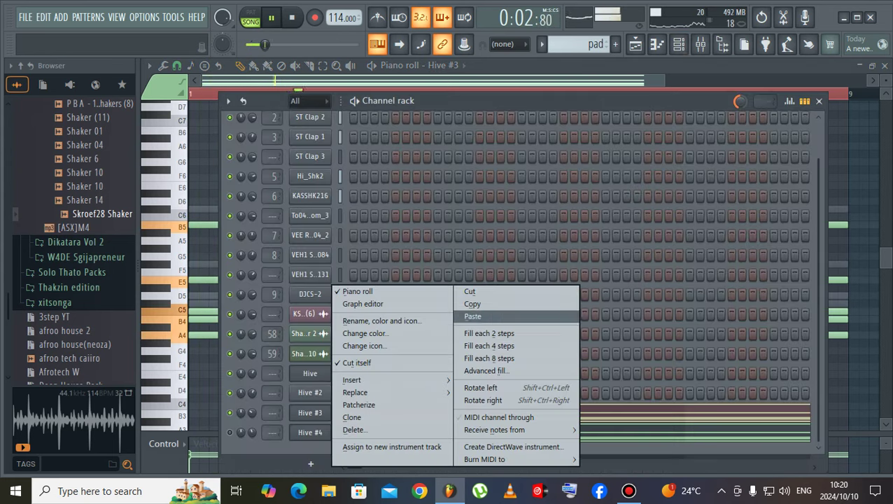
pyautogui.click(470, 304)
pyautogui.rightClick(327, 432)
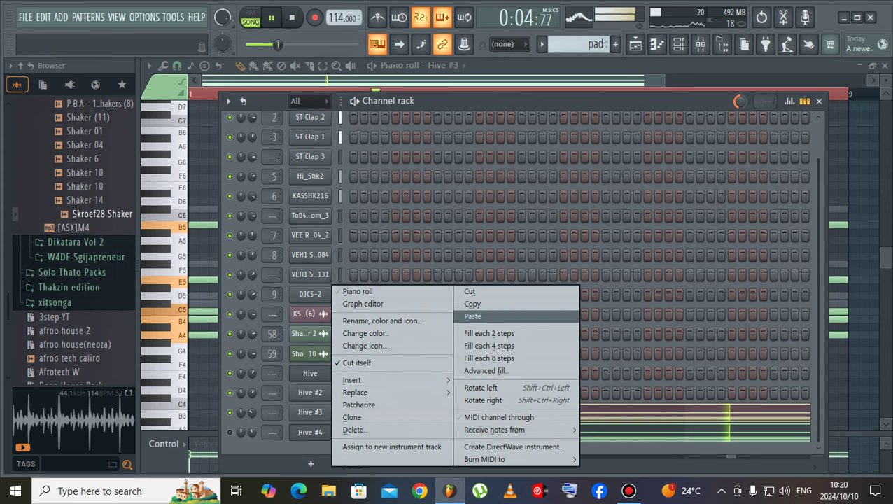
pyautogui.click(473, 316)
pyautogui.press('space')
pyautogui.press('space')
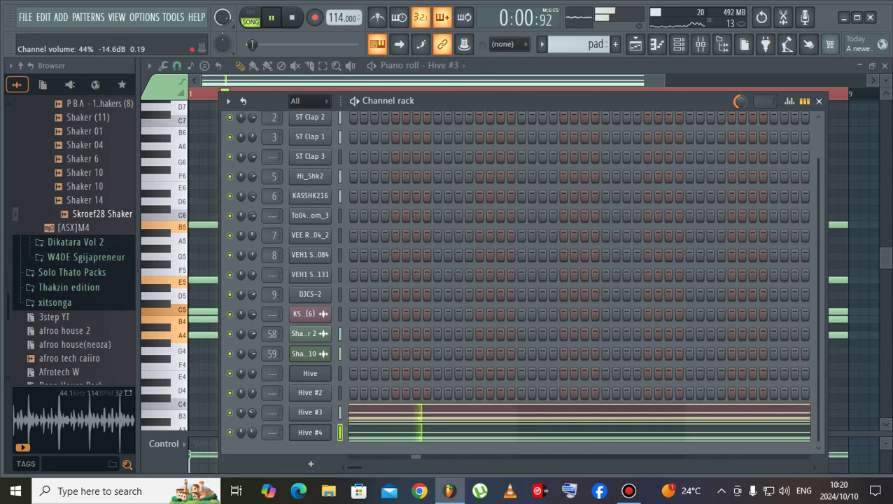
# - Solo the Hive #4 channel, lower its volume and restart playback to hear the layer alone
pyautogui.click(230, 412)
pyautogui.press('space')
pyautogui.press('space')
pyautogui.moveTo(252, 432); pyautogui.dragTo(252, 439)
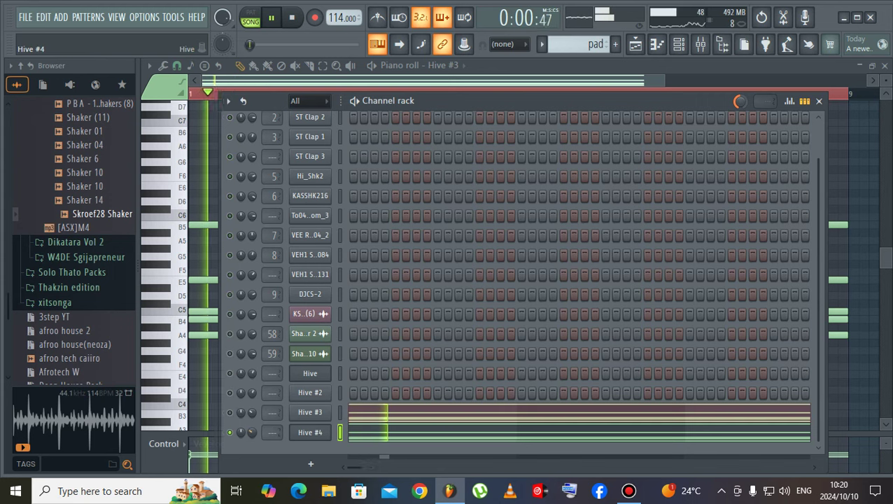
# - Audition the BIO Fripped Out Ebow, BJN Big Blue and ARK Digital Cloud presets on the soloed Hive #4 layer
pyautogui.click(310, 431)
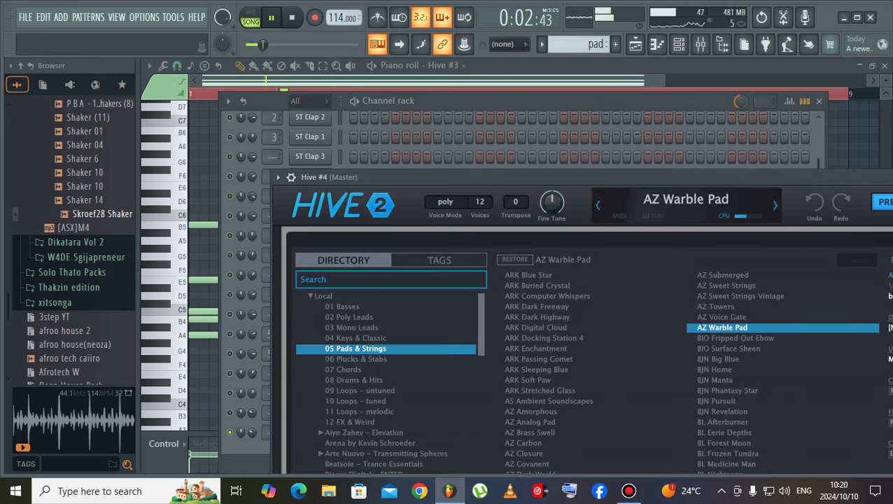
pyautogui.click(735, 338)
pyautogui.click(272, 17)
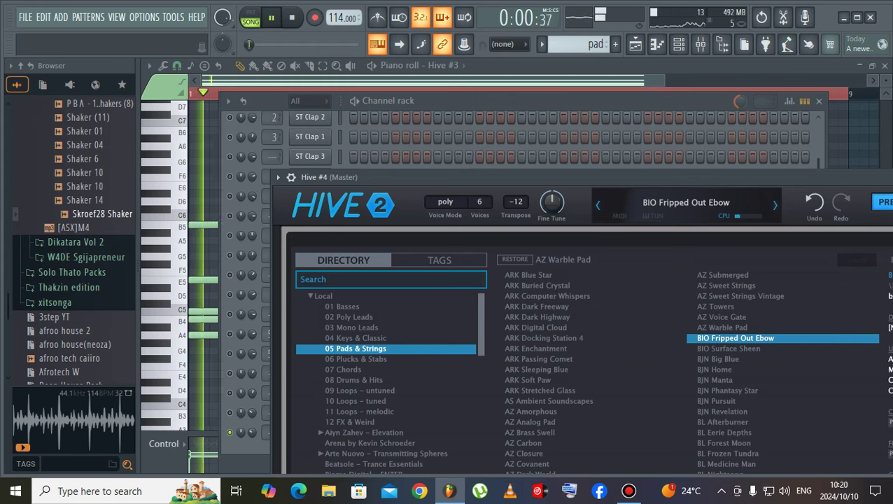
pyautogui.click(728, 359)
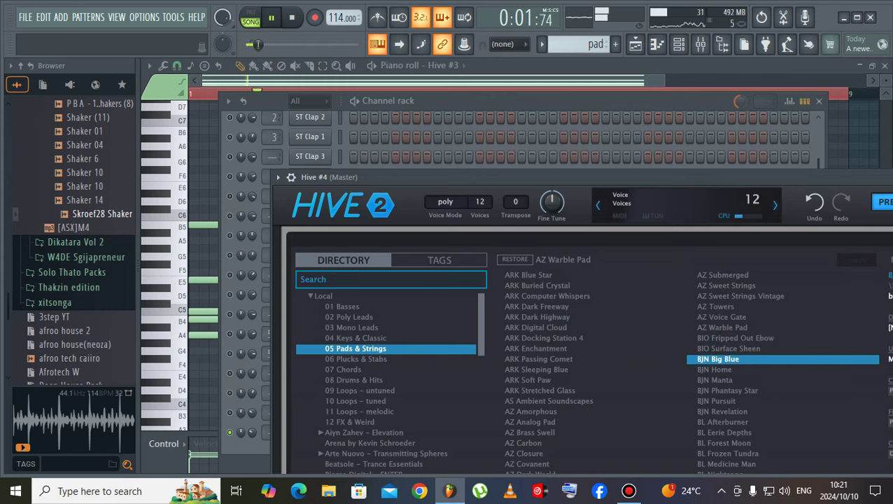
pyautogui.click(536, 328)
pyautogui.click(272, 17)
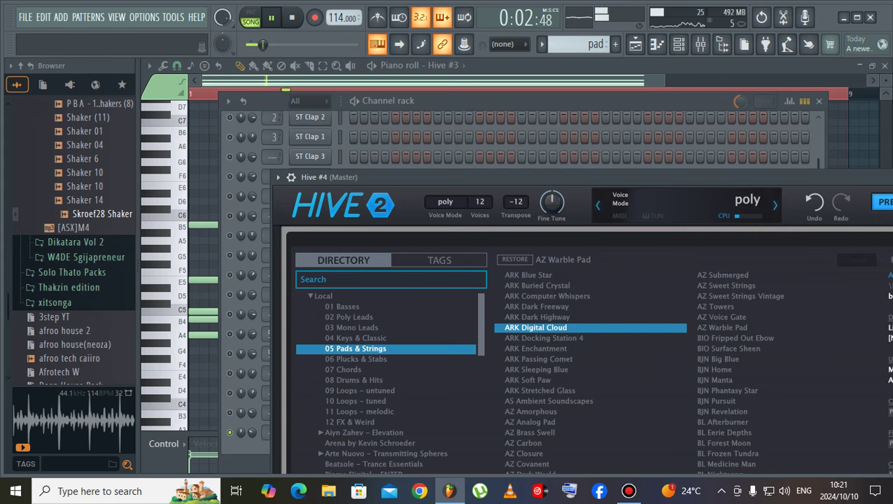
# - Try the AZ Voice Gate and AZ Towers presets on Hive #4, restarting playback to hear them
pyautogui.click(721, 317)
pyautogui.click(271, 18)
pyautogui.click(715, 306)
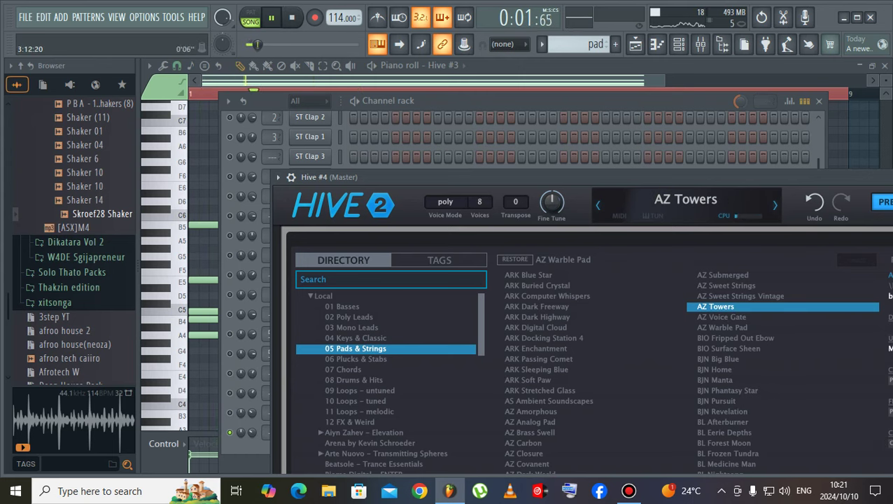
pyautogui.press('space')
pyautogui.press('space')
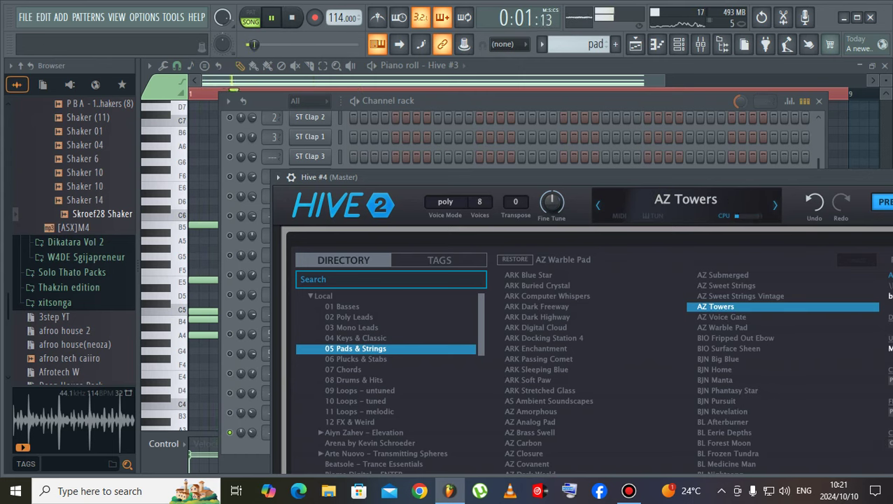
# - Set the Hive #4 channel volume to about 20%, replay it with Hive #3, and mute Hive #3 again
pyautogui.moveTo(252, 433); pyautogui.dragTo(251, 442)
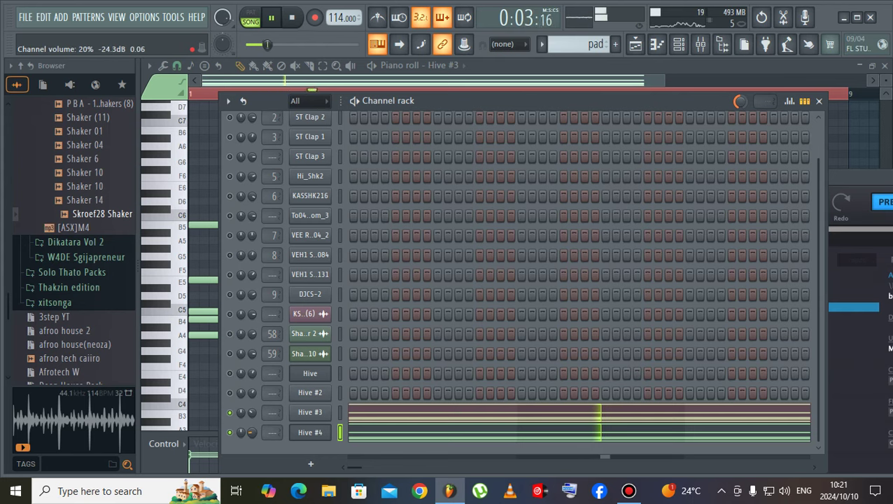
pyautogui.press('space')
pyautogui.press('space')
pyautogui.click(229, 413)
# - Load the AZ Warble Pad preset on Hive #4 and play it with all channels unmuted
pyautogui.click(310, 432)
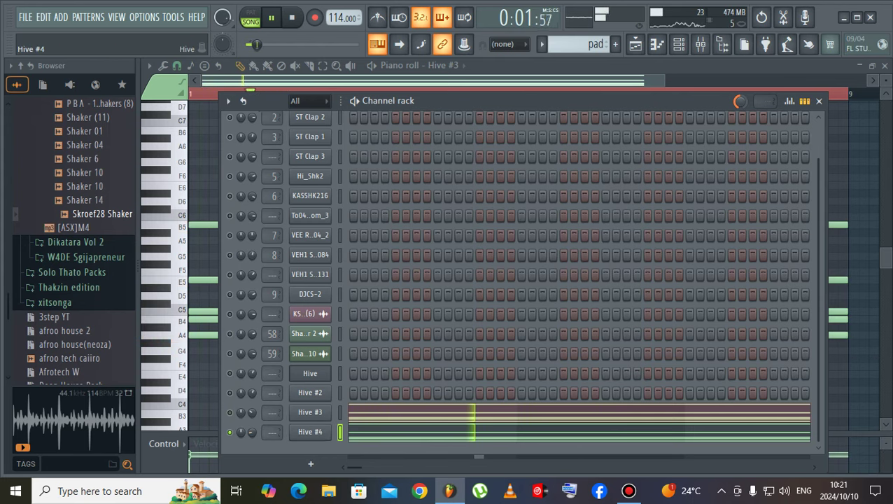
pyautogui.click(310, 432)
pyautogui.click(722, 327)
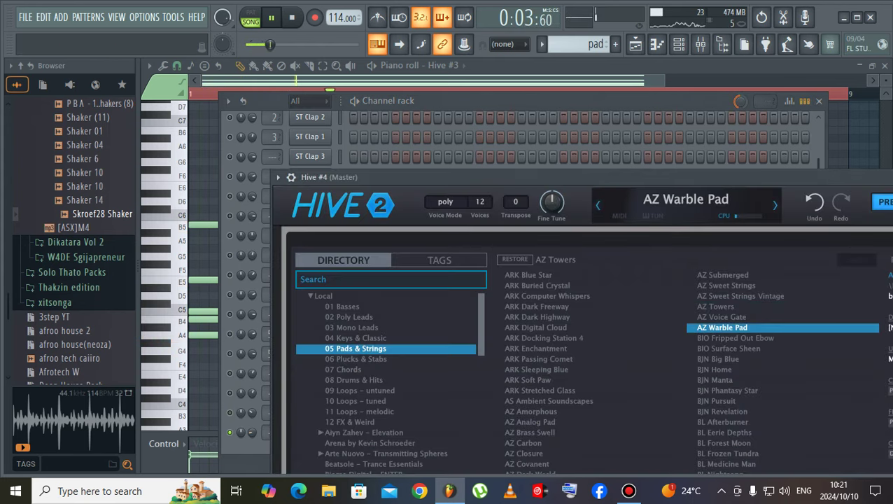
pyautogui.click(272, 18)
pyautogui.click(230, 393)
pyautogui.click(229, 413)
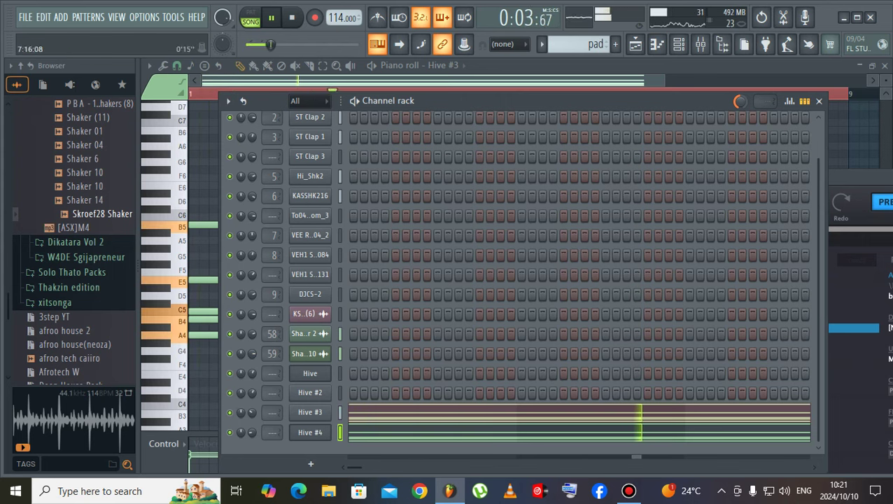
# - Open the Hive #2 piano roll in the pad pattern and place a B5 note near the end of bar 2
pyautogui.press('F5')
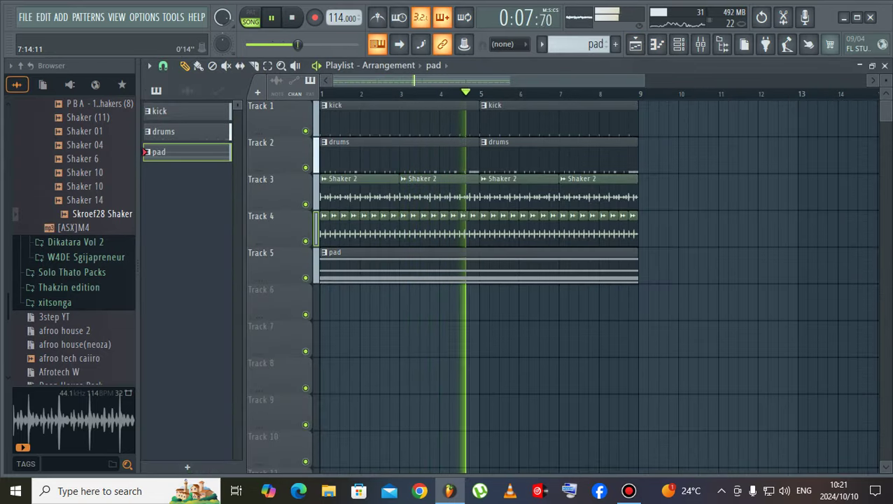
pyautogui.click(678, 44)
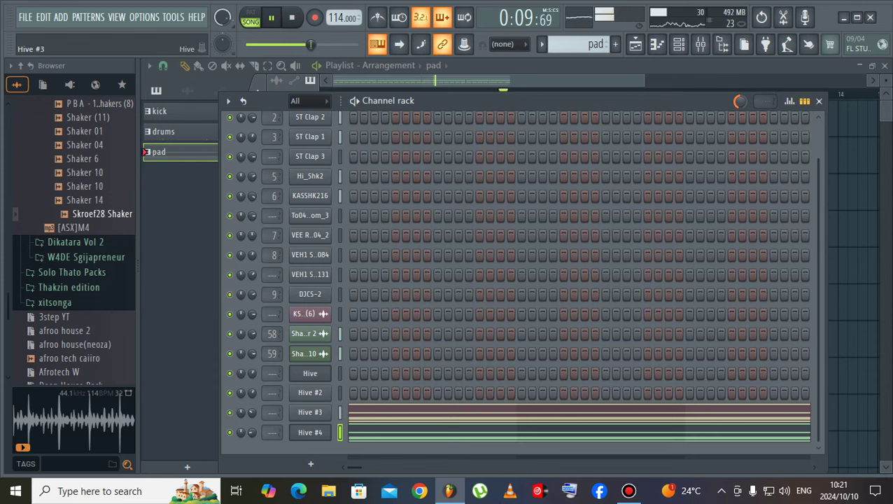
pyautogui.rightClick(301, 393)
pyautogui.click(354, 291)
pyautogui.press('space')
pyautogui.press('space')
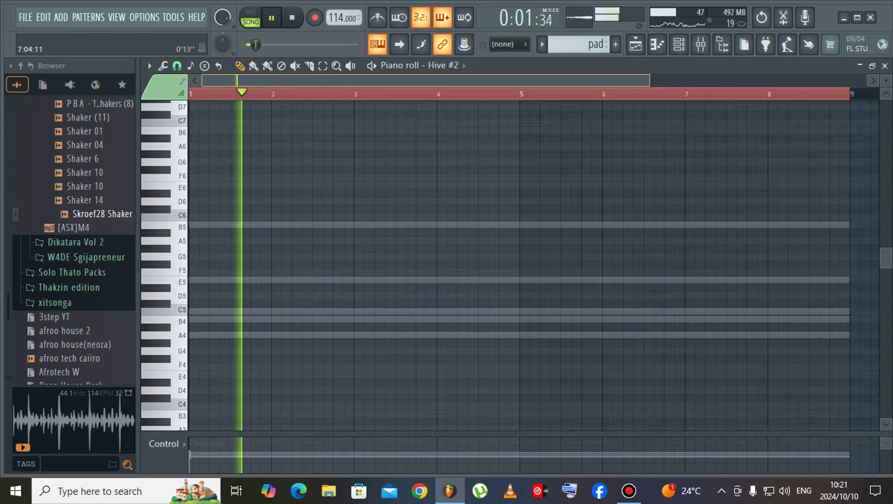
pyautogui.click(401, 224)
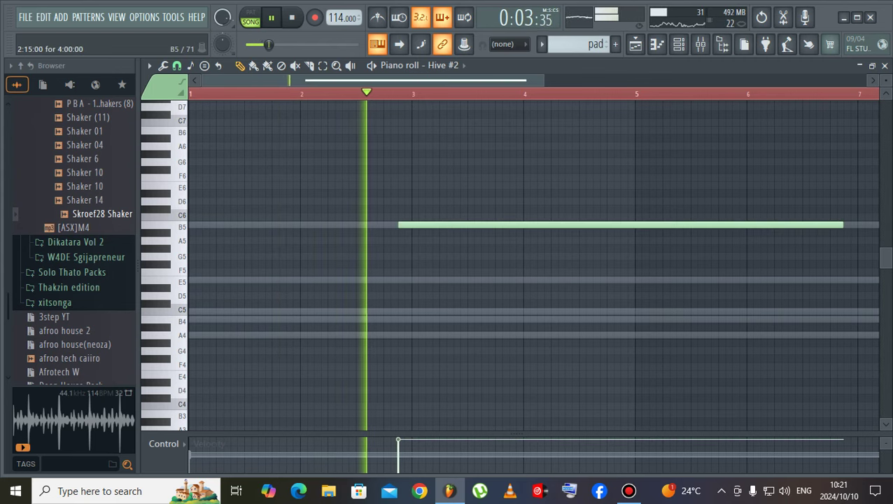
# - Slice the B5 note one step after its start and delete the long remainder
pyautogui.click(309, 66)
pyautogui.press('space')
pyautogui.press('space')
pyautogui.moveTo(407, 216); pyautogui.dragTo(408, 227)
pyautogui.click(240, 65)
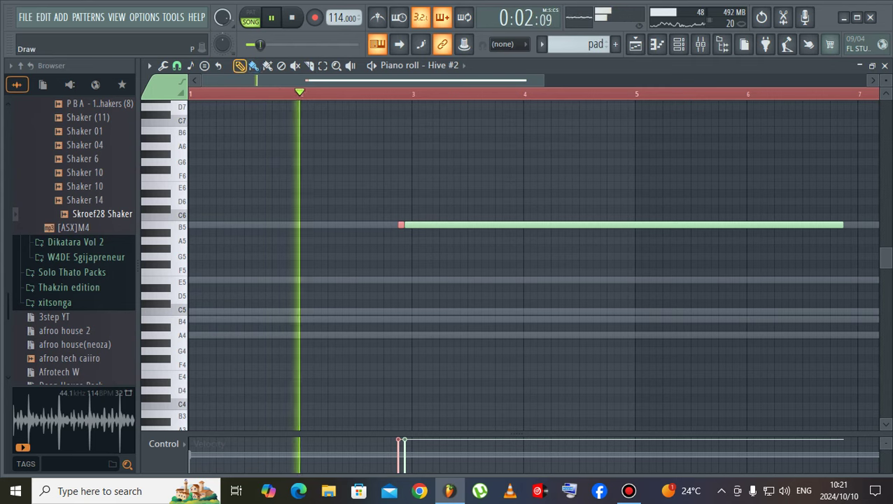
pyautogui.rightClick(421, 225)
# - Add one-step E5, C5, B4 and A4 notes under the B5 note to form a short chord, and play it
pyautogui.press('space')
pyautogui.click(400, 280)
pyautogui.rightClick(400, 280)
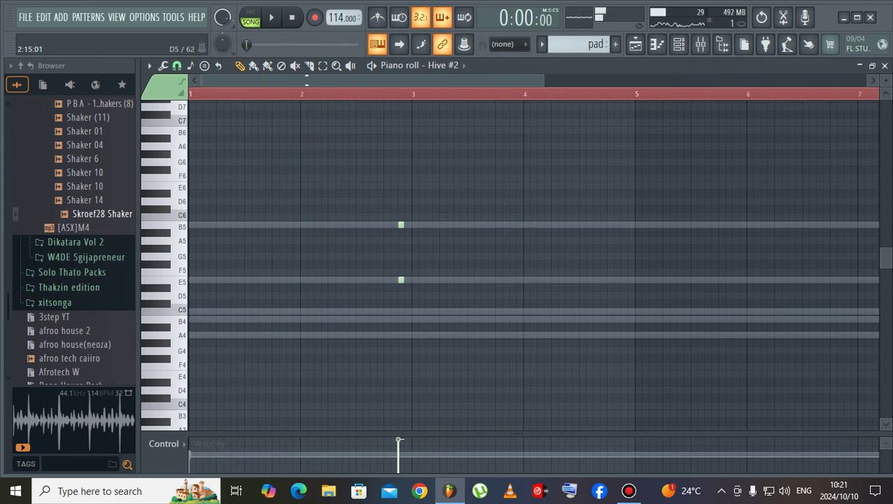
pyautogui.press('space')
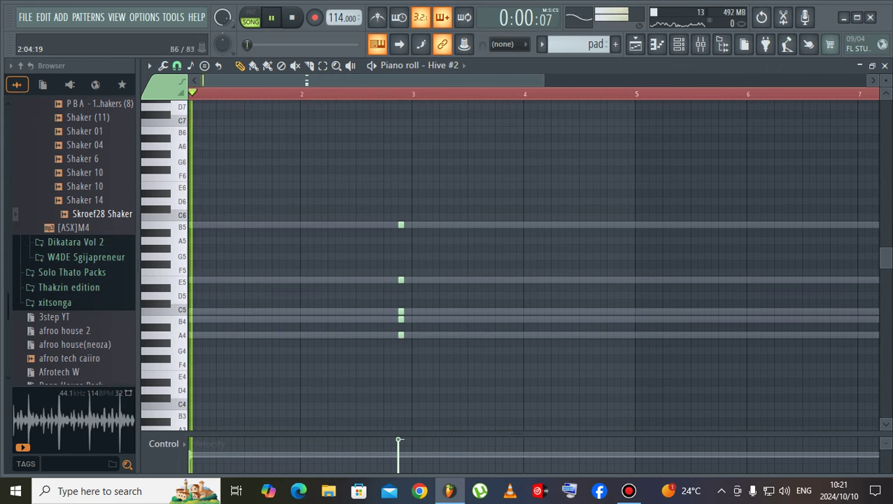
# - Select the whole short Hive #2 chord, lengthen it to two steps and lower its velocity
pyautogui.moveTo(437, 160); pyautogui.dragTo(371, 345)
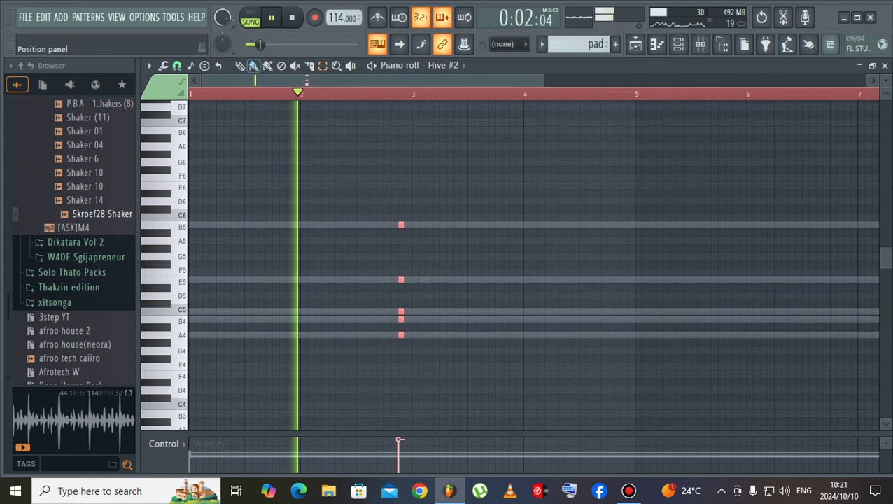
pyautogui.moveTo(403, 224); pyautogui.dragTo(411, 224)
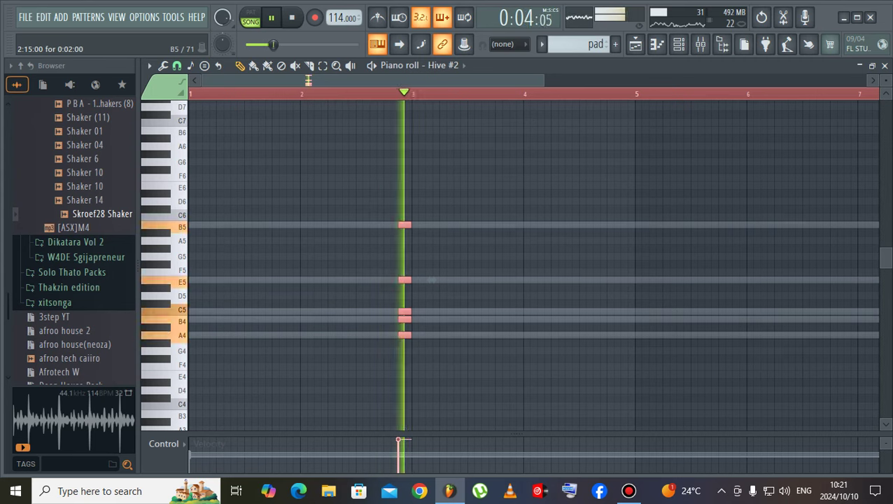
pyautogui.press('space')
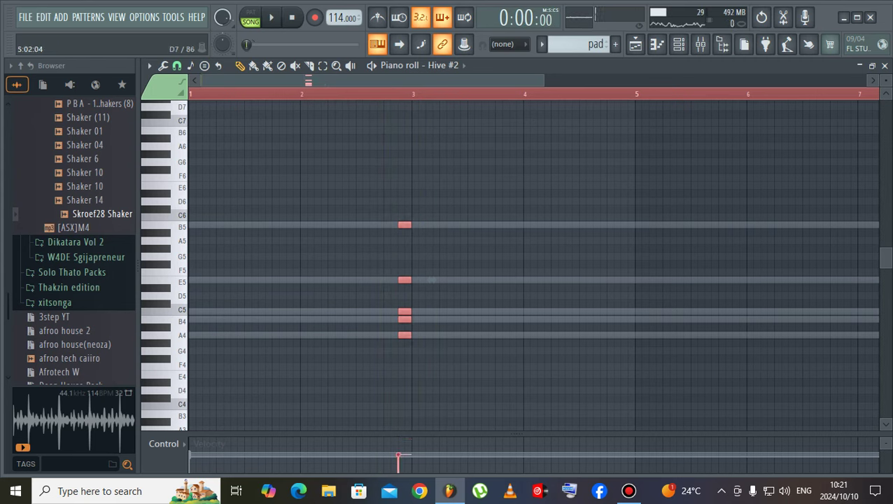
# - Move the short chord from Hive #2 into the Hive channel's piano roll, placing it at the end of bar 1
pyautogui.click(678, 44)
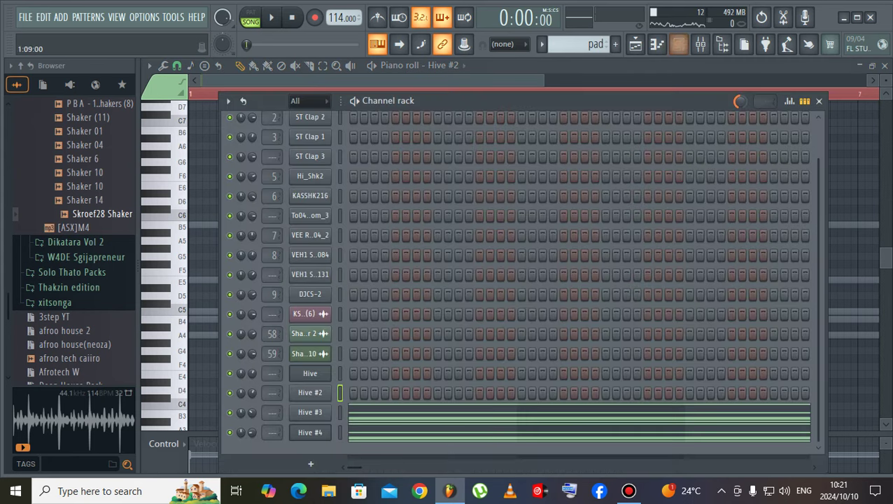
pyautogui.rightClick(322, 373)
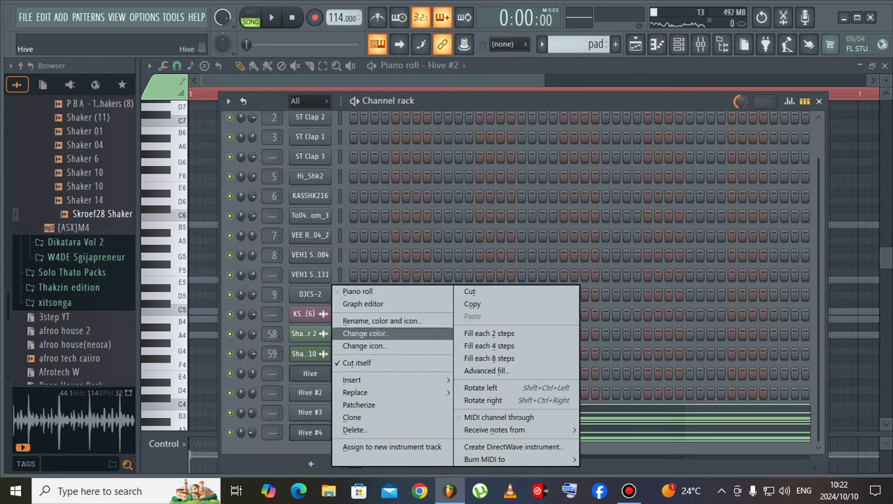
pyautogui.click(357, 291)
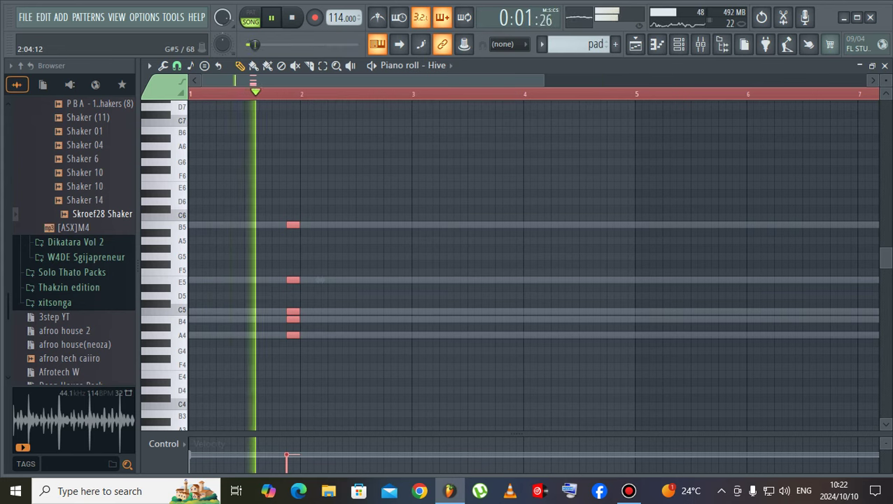
# - Transpose the short Hive chord up one octave and restart playback to hear it
pyautogui.hotkey('ctrl', 'Up')
pyautogui.press('space')
pyautogui.press('space')
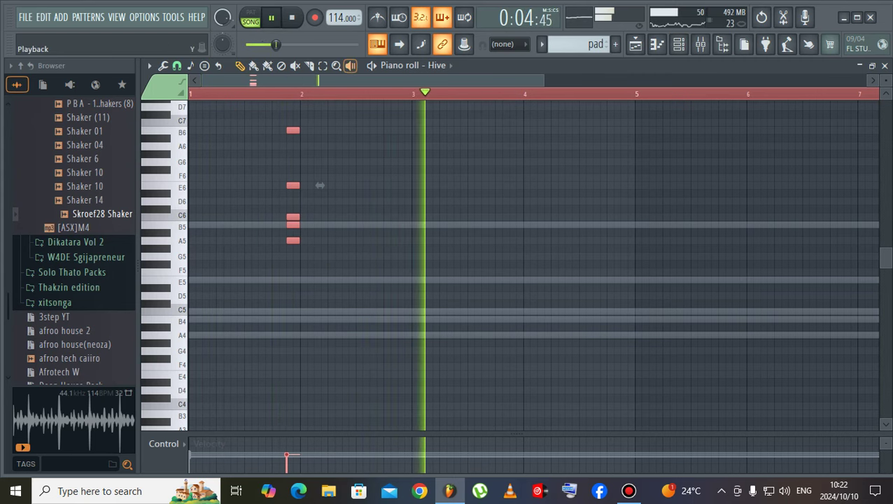
# - Duplicate the first four bars of the Hive part so the stab repeats at the end of bar 5
pyautogui.hotkey('ctrl', 'Right')
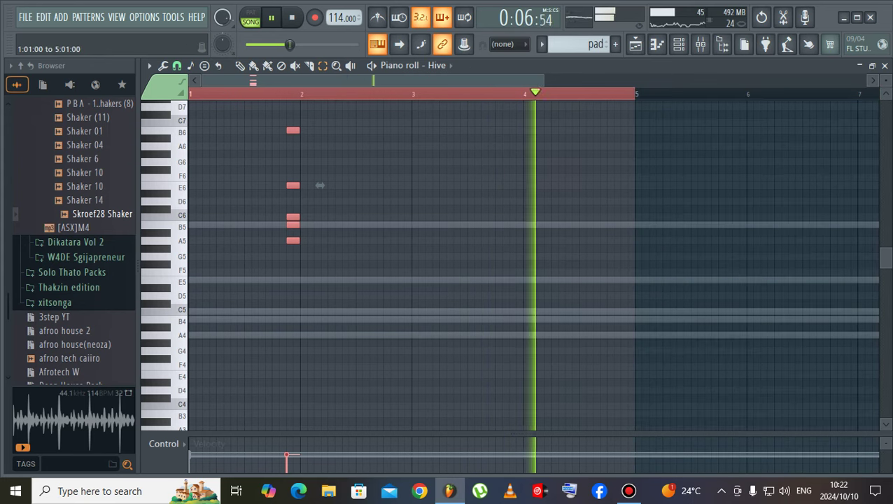
pyautogui.hotkey('ctrl', 'b')
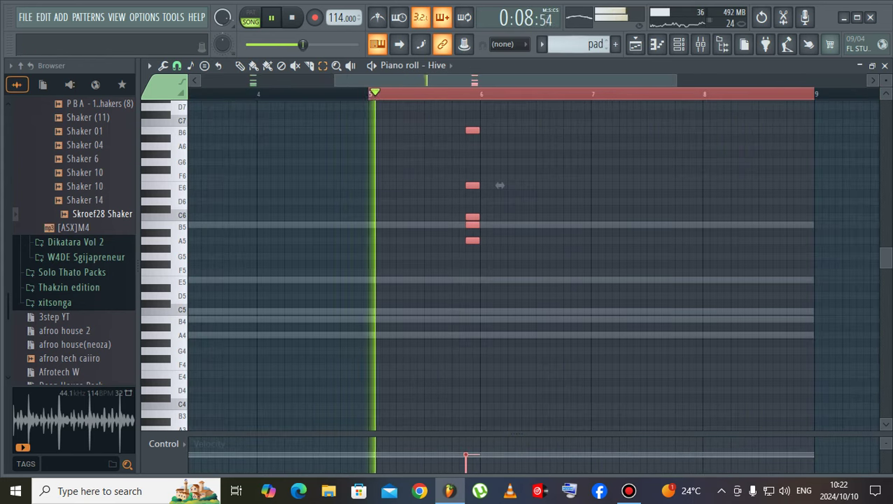
pyautogui.hotkey('ctrl', 'd')
# - Select both Hive chord stabs and lengthen them to about three steps each
pyautogui.press('F6')
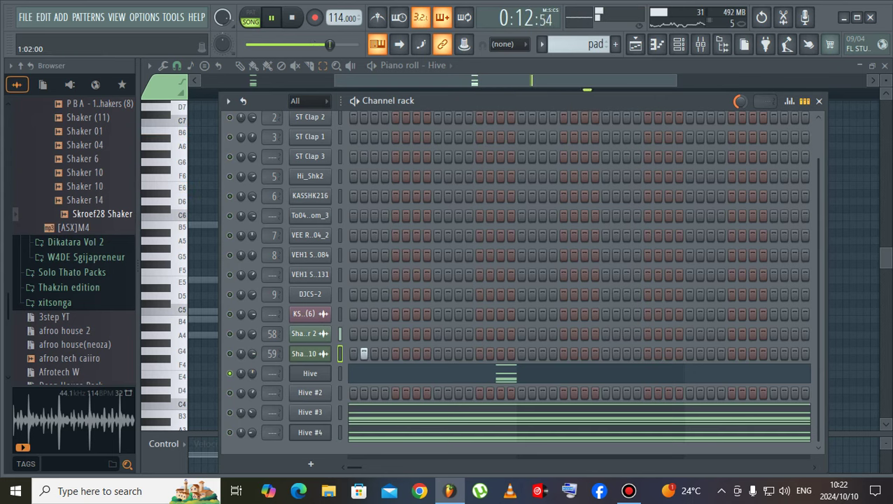
pyautogui.click(364, 373)
pyautogui.click(365, 373)
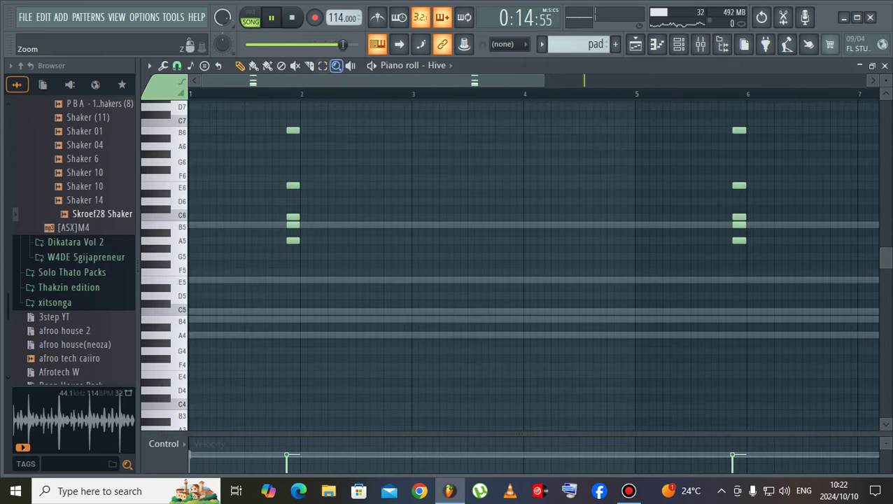
pyautogui.moveTo(780, 119); pyautogui.dragTo(267, 354)
pyautogui.moveTo(766, 185); pyautogui.dragTo(773, 185)
# - Load the ETE Brightkey preset on the Hive channel and play the stabs from the start
pyautogui.click(678, 44)
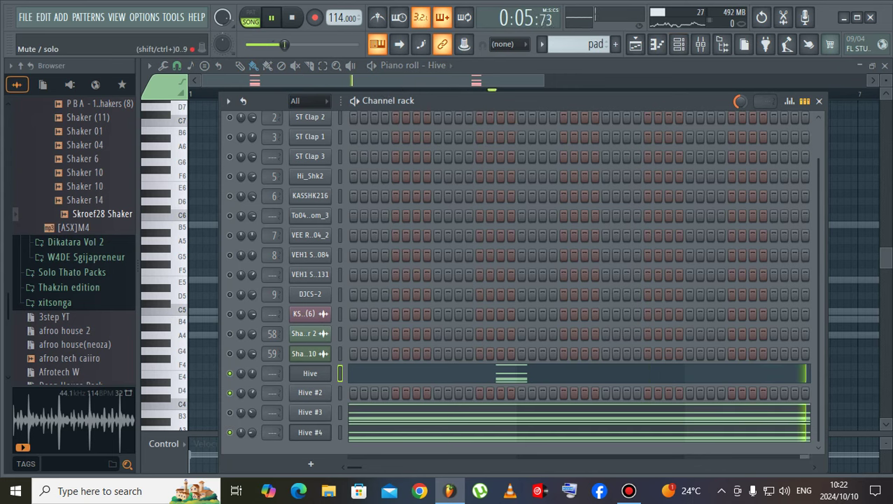
pyautogui.click(310, 373)
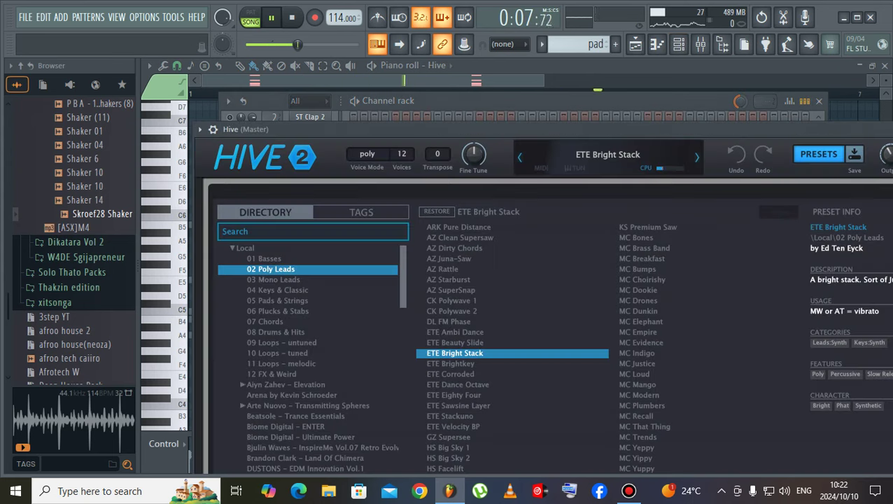
pyautogui.click(451, 364)
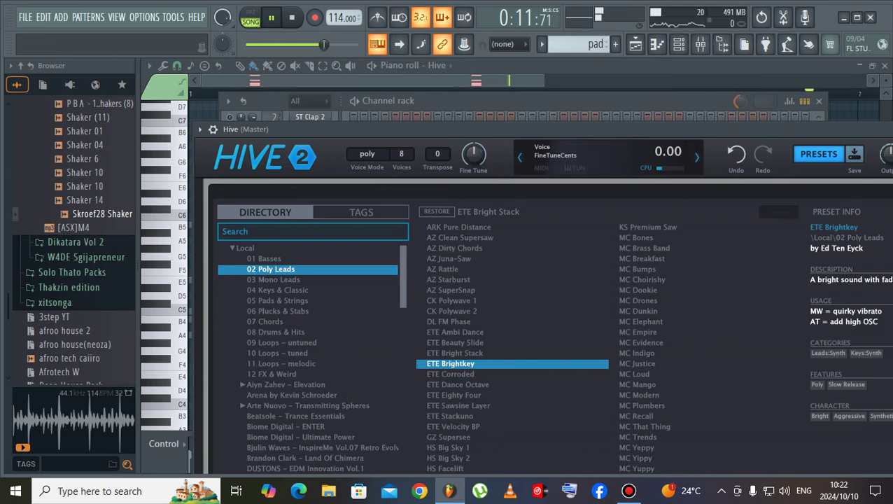
pyautogui.click(454, 81)
pyautogui.click(254, 45)
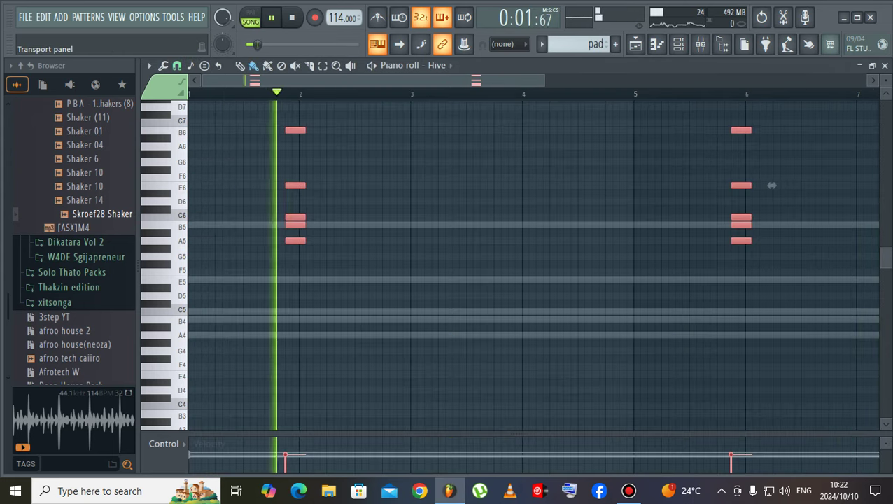
# - Set the Hive channel volume to about 56% and open the Hive #2 instrument while replaying the full mix
pyautogui.click(678, 44)
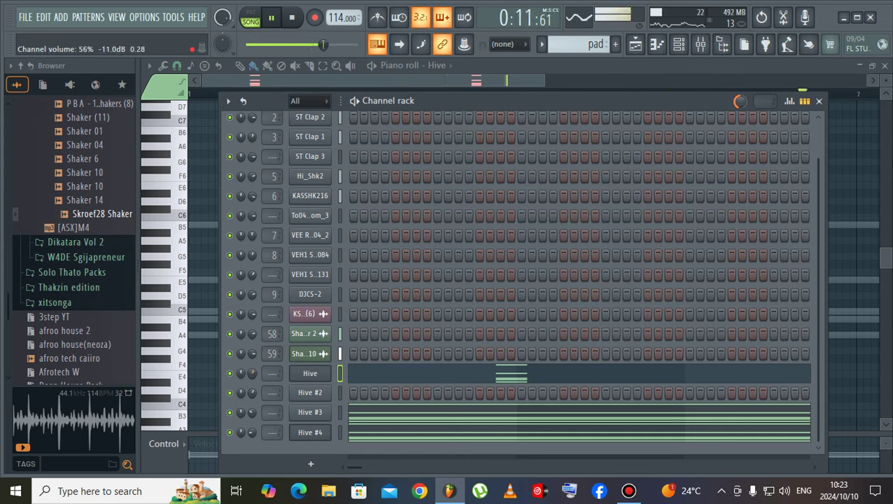
pyautogui.click(310, 393)
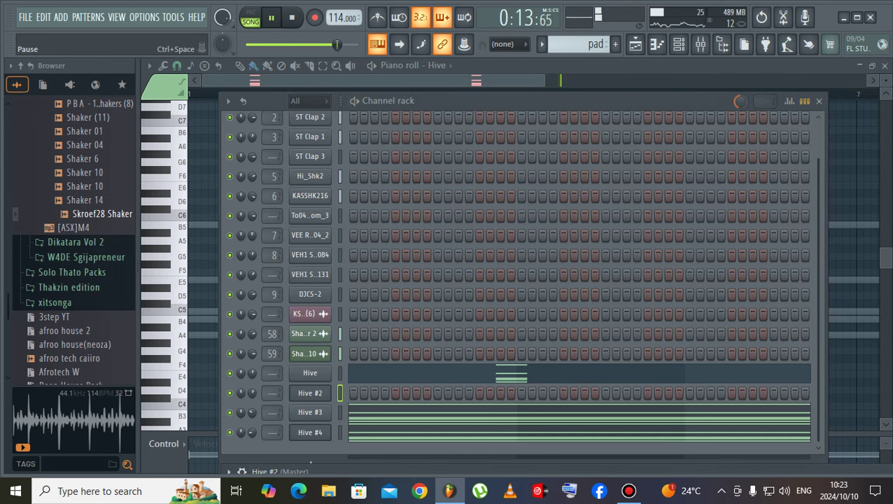
pyautogui.press('space')
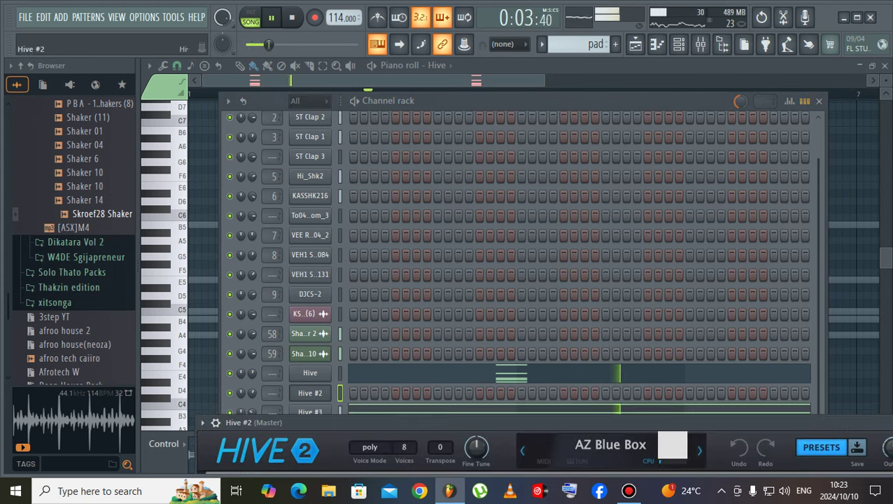
# - Adjust the Hive channel volume and load the AZ Clean SuperPluck preset on Hive #2
pyautogui.moveTo(252, 373); pyautogui.dragTo(251, 382)
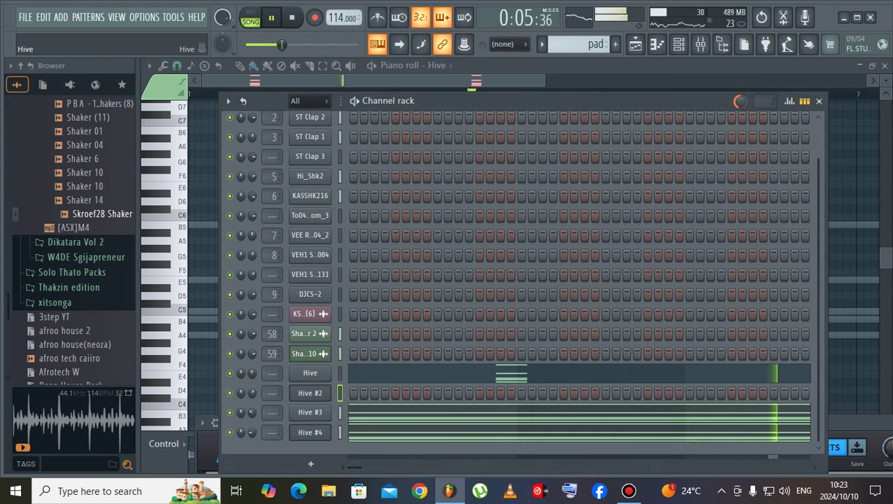
pyautogui.click(310, 393)
pyautogui.click(309, 392)
pyautogui.moveTo(310, 421); pyautogui.dragTo(307, 83)
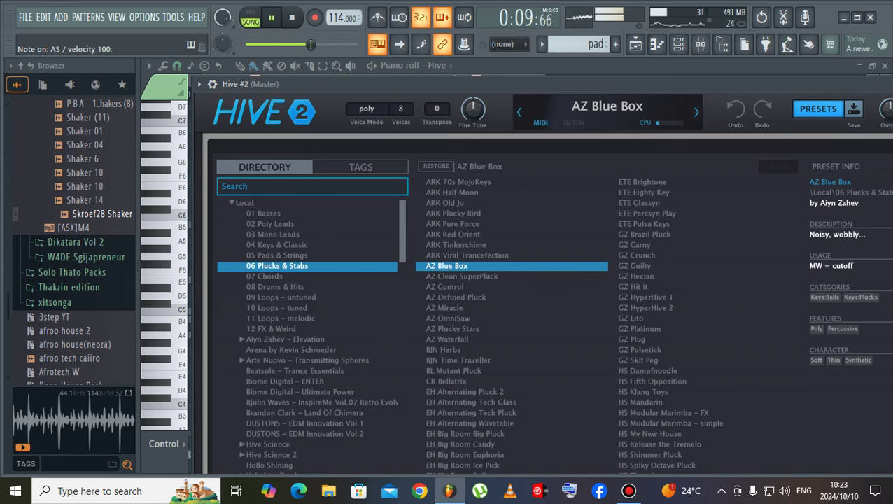
pyautogui.press('Down')
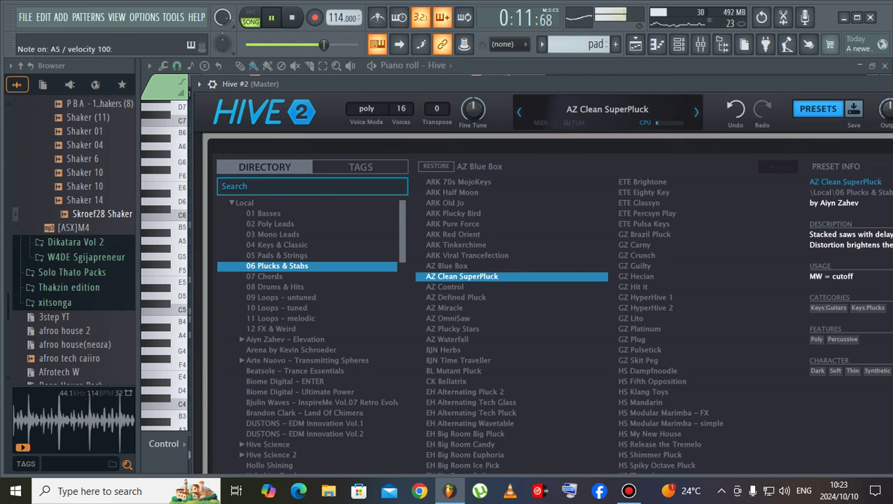
pyautogui.moveTo(314, 84); pyautogui.dragTo(316, 287)
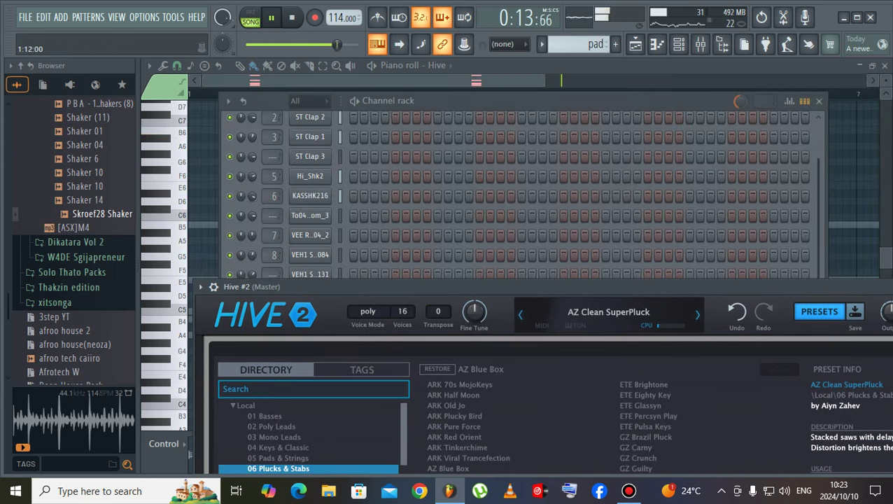
# - Open the Hive #2 piano roll and place a one-step A5 note at step 2 of bar 1
pyautogui.click(455, 101)
pyautogui.rightClick(310, 393)
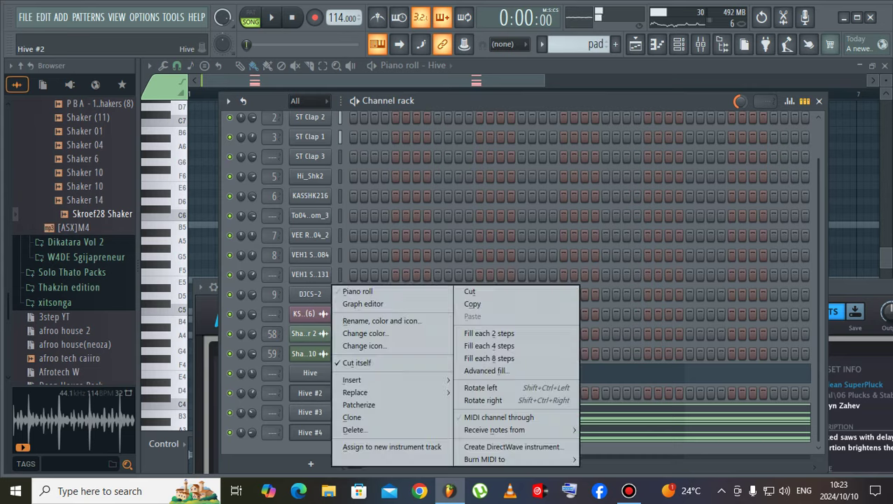
pyautogui.click(357, 291)
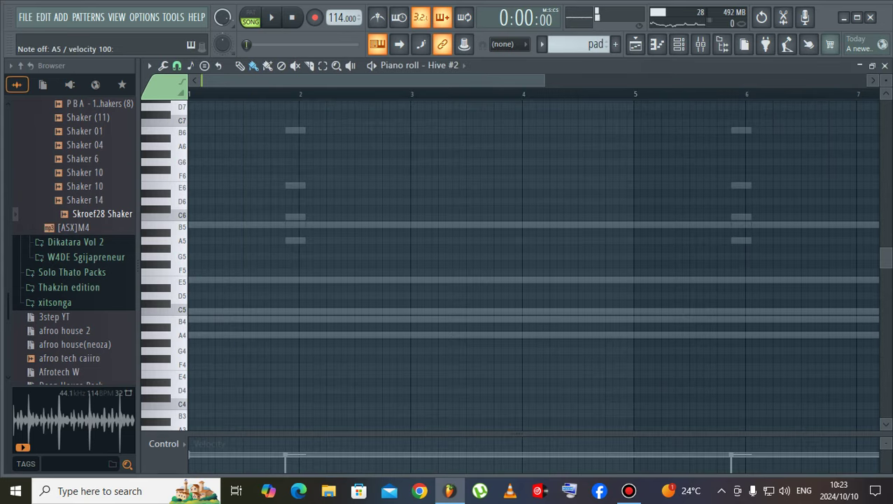
pyautogui.moveTo(543, 80); pyautogui.dragTo(302, 81)
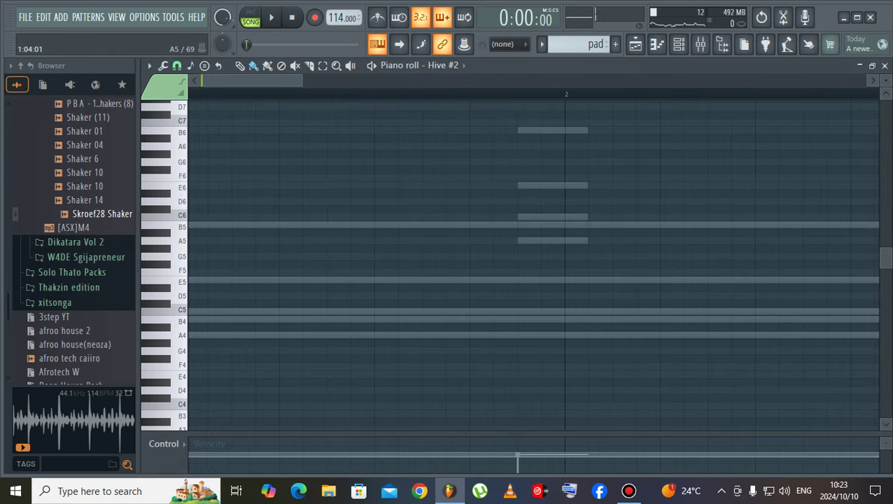
pyautogui.moveTo(325, 241); pyautogui.dragTo(277, 241)
pyautogui.press('space')
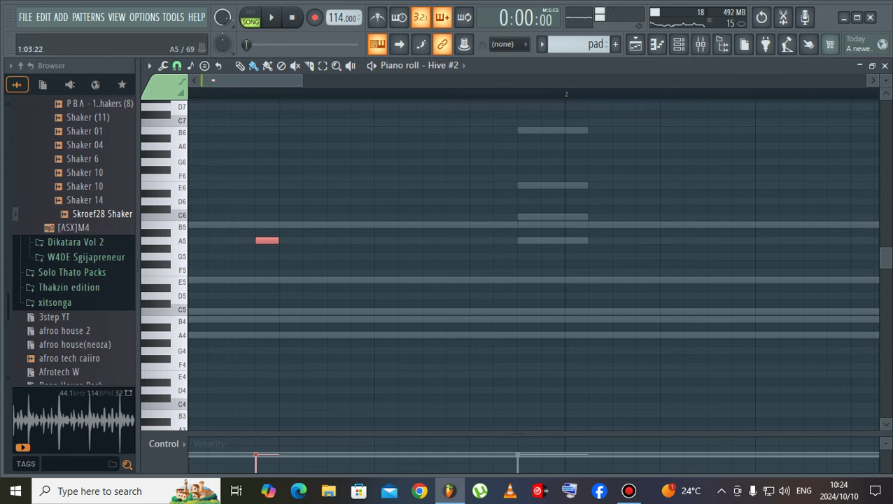
pyautogui.press('space')
# - Add one-step A5 notes at steps 5 and 8 of bar 1, replaying the pattern from the start
pyautogui.click(286, 247)
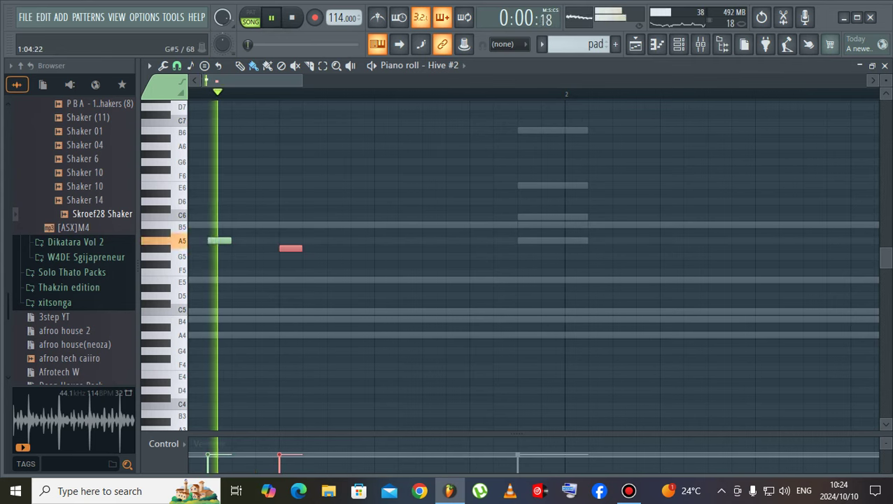
pyautogui.click(284, 240)
pyautogui.press('space')
pyautogui.press('space')
pyautogui.rightClick(287, 248)
pyautogui.click(355, 241)
pyautogui.press('space')
pyautogui.press('space')
# - Add one-step A5 notes at steps 11 and 15 of bar 1, checking the rhythm against the drums
pyautogui.click(428, 240)
pyautogui.press('space')
pyautogui.press('space')
pyautogui.click(505, 241)
pyautogui.press('space')
pyautogui.rightClick(505, 240)
pyautogui.press('space')
pyautogui.click(529, 241)
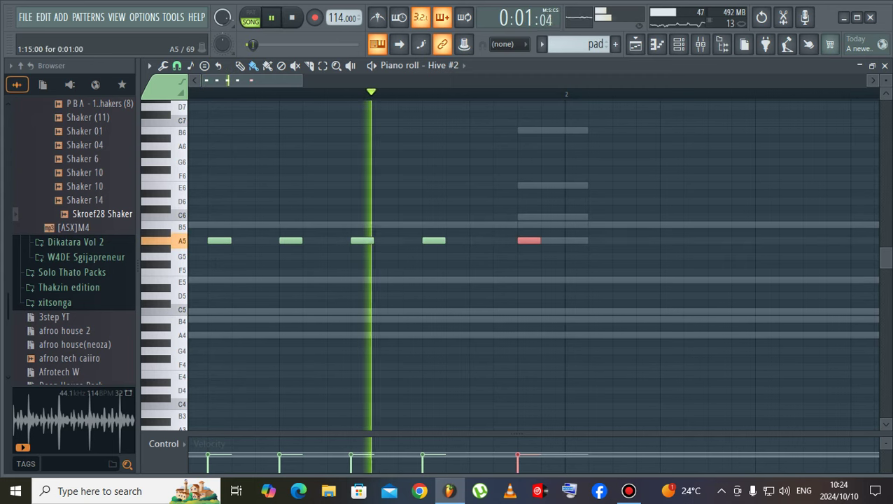
# - Try an extra one-step A5 note at step 16 of bar 1 and replay the pattern
pyautogui.click(552, 256)
pyautogui.rightClick(549, 256)
pyautogui.press('space')
pyautogui.press('space')
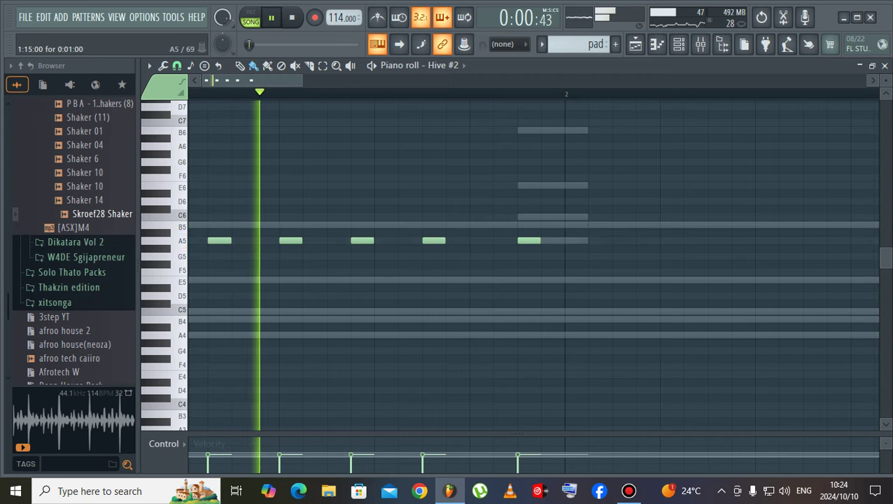
pyautogui.click(552, 240)
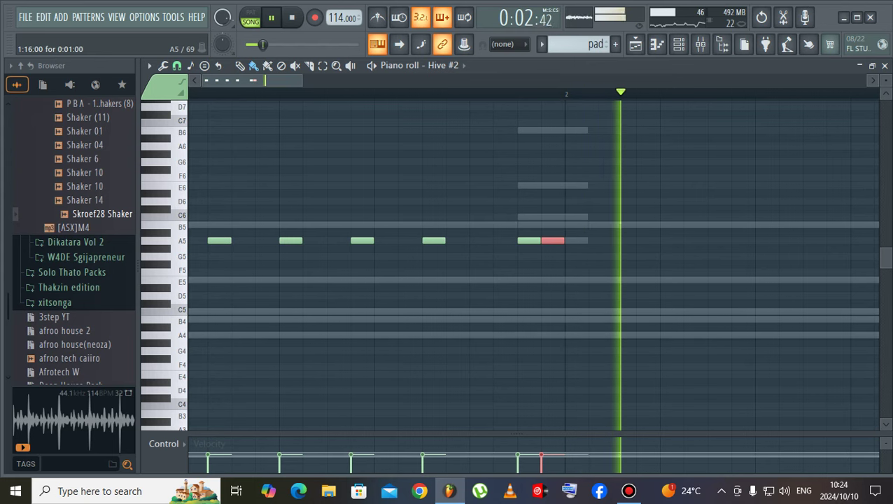
pyautogui.rightClick(552, 240)
pyautogui.press('space')
pyautogui.press('space')
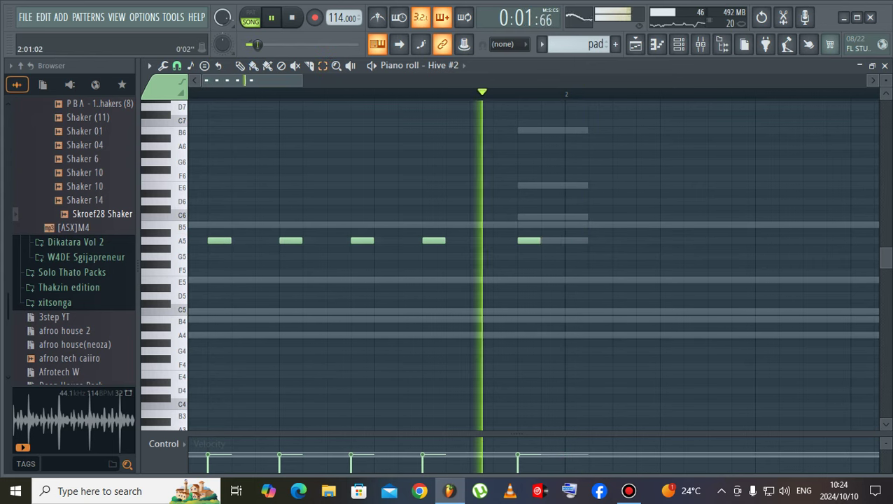
# - Duplicate the one-bar A5 pattern until it fills bars 1 to 8, and deselect the notes
pyautogui.hotkey('ctrl', 'a')
pyautogui.hotkey('ctrl', 'b')
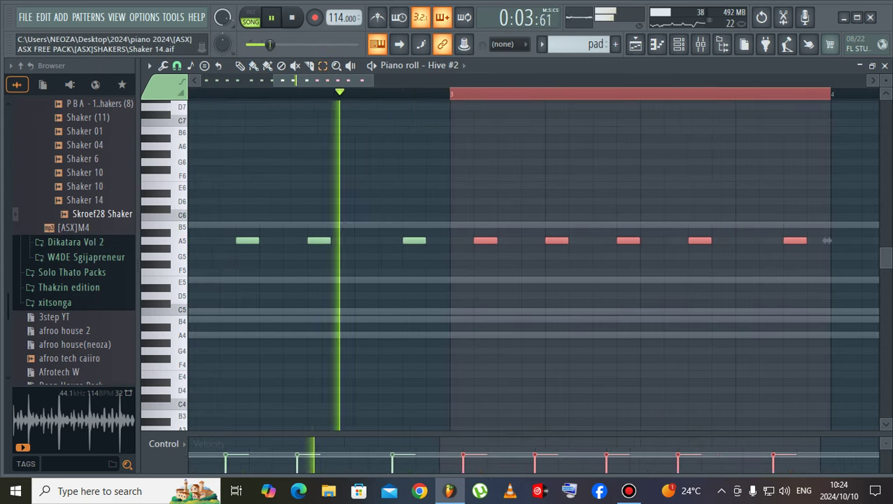
pyautogui.hotkey('ctrl', 'b')
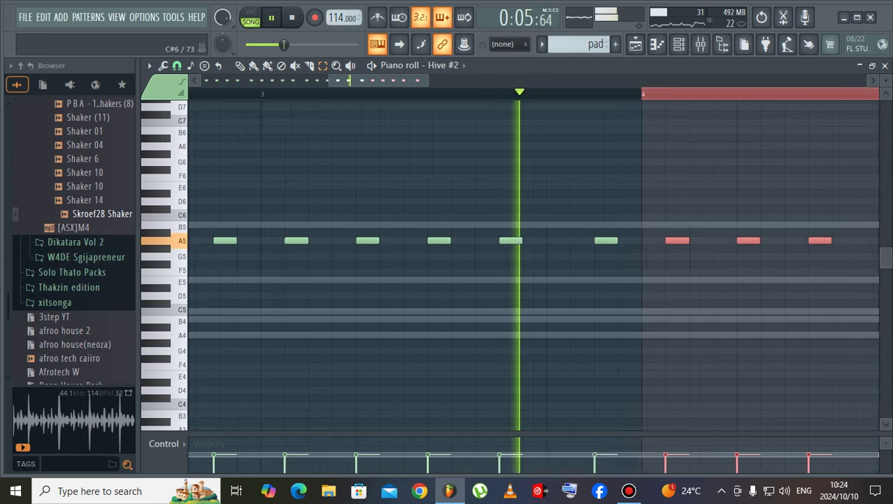
pyautogui.hotkey('ctrl', 'b')
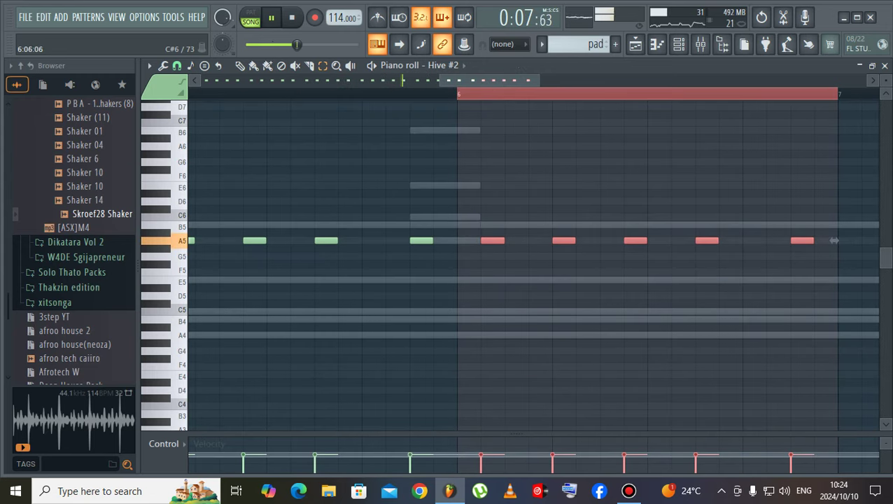
pyautogui.scroll(-2, 833, 240)
pyautogui.hotkey('ctrl', 'b')
pyautogui.hotkey('ctrl', 'b')
pyautogui.keyDown('ctrl'); pyautogui.click(725, 94); pyautogui.keyUp('ctrl')
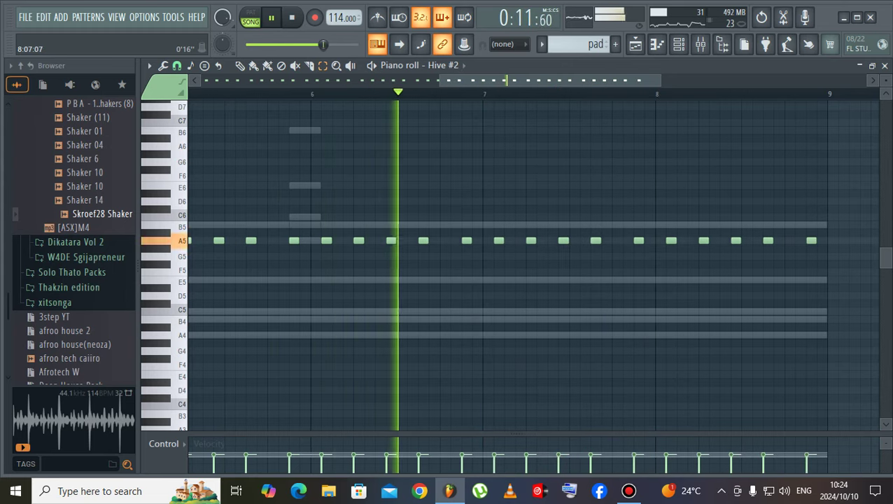
# - Audition the Hive #2 pattern an octave higher and settle it one octave down on A4
pyautogui.hotkey('ctrl', 'Up')
pyautogui.hotkey('ctrl', 'Down')
pyautogui.hotkey('ctrl', 'Down')
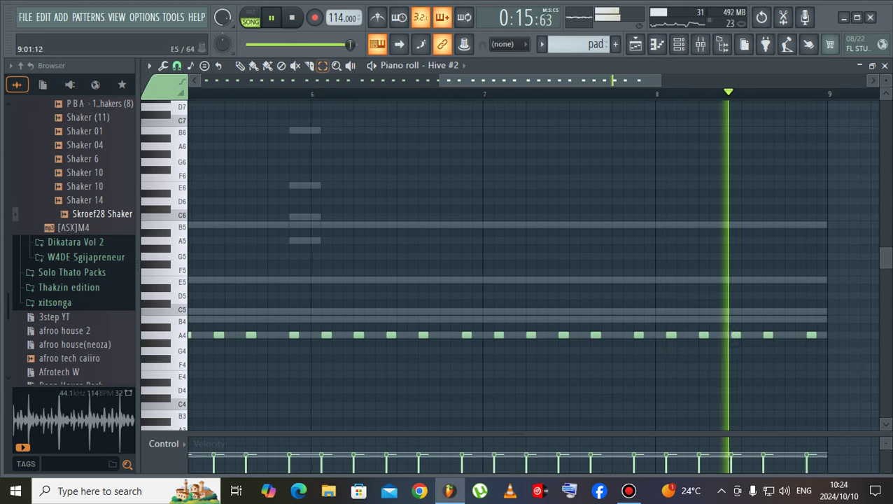
# - Copy all the A4 notes and paste them one octave higher on A5 to double the pattern
pyautogui.moveTo(614, 317); pyautogui.dragTo(839, 353)
pyautogui.hotkey('ctrl', 'a')
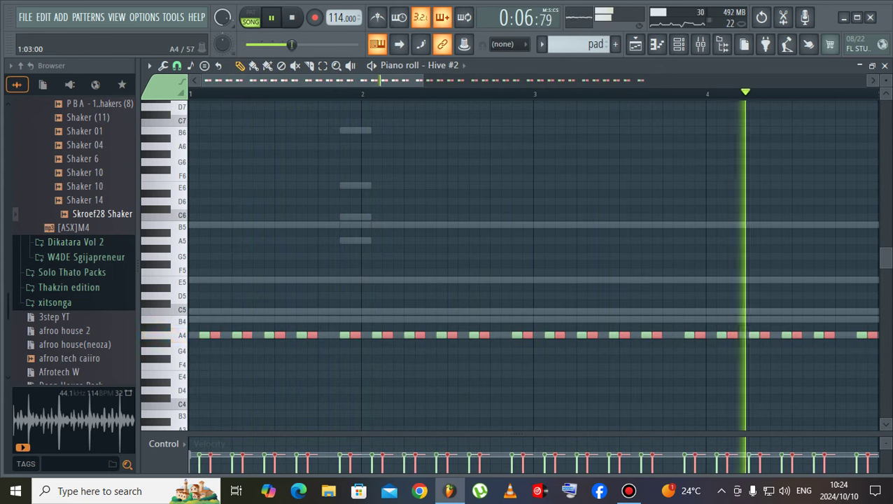
pyautogui.press('space')
pyautogui.press('space')
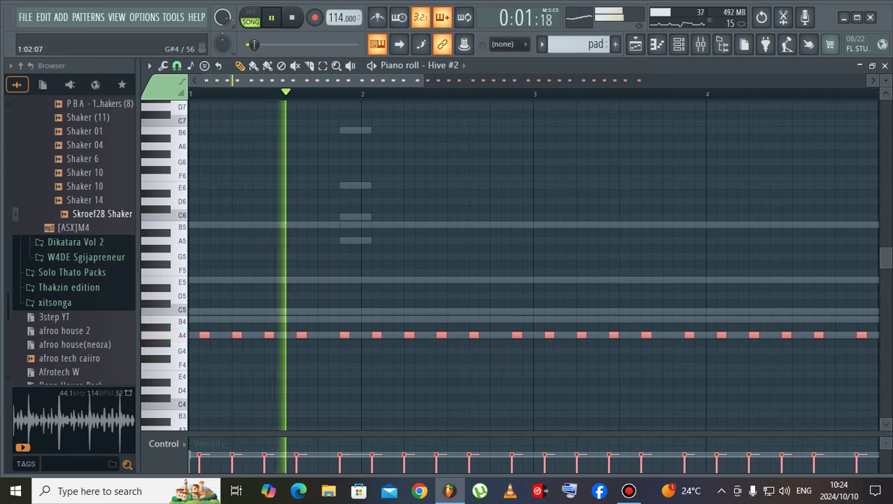
pyautogui.hotkey('ctrl', 'c')
pyautogui.hotkey('ctrl', 'v')
pyautogui.hotkey('ctrl', 'Up')
# - Try extra one-step notes on A4 and A5 at step 3 of bar 1
pyautogui.click(215, 335)
pyautogui.press('space')
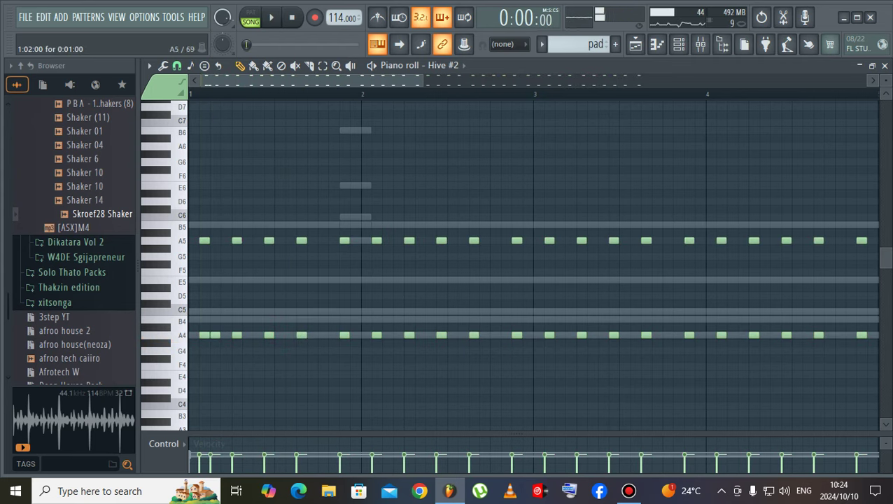
pyautogui.press('space')
pyautogui.press('space')
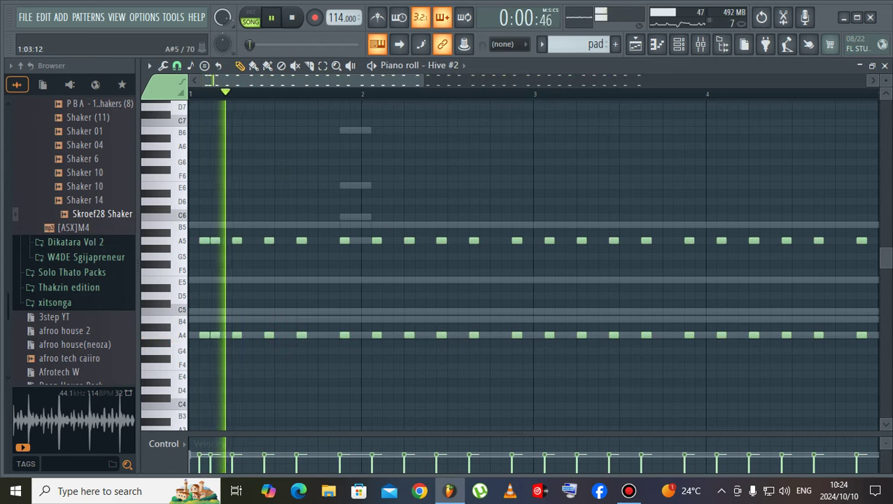
pyautogui.press('space')
pyautogui.rightClick(204, 335)
pyautogui.rightClick(214, 334)
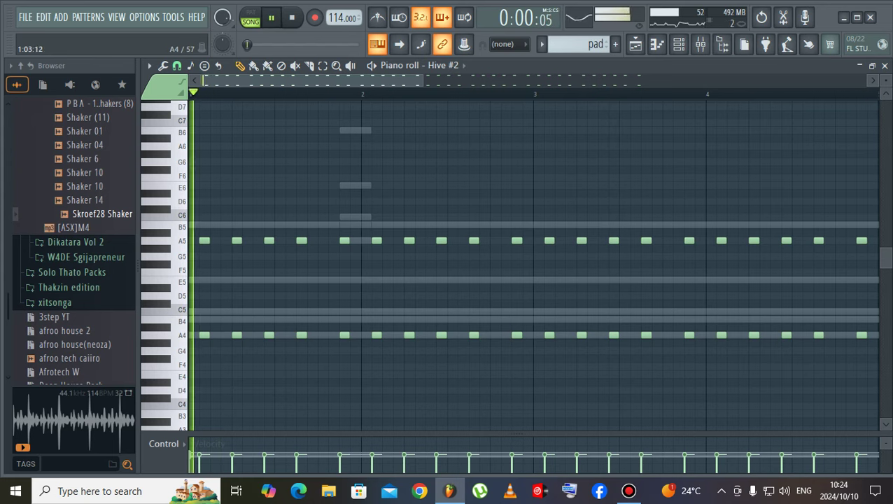
# - Replay the opening of bar 1 repeatedly to check how the octave plucks sit with the drums
pyautogui.press('space')
pyautogui.press('space')
pyautogui.press('space')
pyautogui.press('space')
pyautogui.press('space')
pyautogui.press('space')
pyautogui.press('space')
pyautogui.press('space')
pyautogui.press('space')
pyautogui.press('space')
# - Add a one-step A4 note at step 4 of bar 1 and replay it from the start
pyautogui.click(228, 335)
pyautogui.press('space')
pyautogui.press('space')
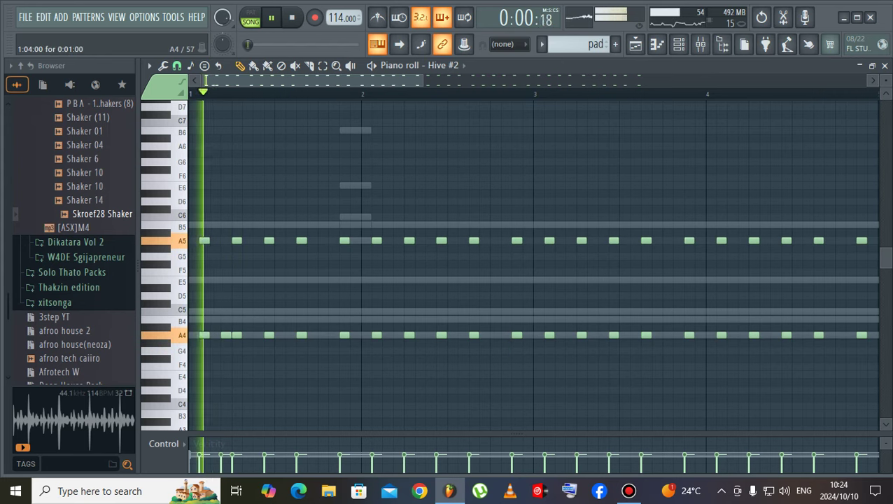
pyautogui.press('space')
pyautogui.press('space')
pyautogui.press('space')
pyautogui.press('space')
# - Try bar 1 without the A4 note at step 5 and with the A5 note moved from step 5 to step 4
pyautogui.rightClick(237, 335)
pyautogui.press('space')
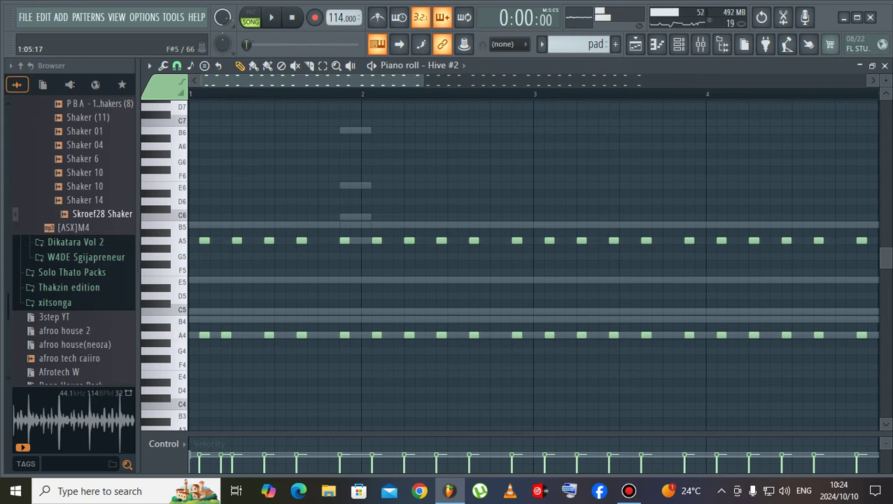
pyautogui.press('space')
pyautogui.press('space')
pyautogui.press('space')
pyautogui.moveTo(235, 240)
pyautogui.mouseDown()
pyautogui.moveTo(214, 240)
pyautogui.moveTo(224, 240)
pyautogui.mouseUp()
pyautogui.press('space')
pyautogui.press('space')
# - Add a one-step A4 note at step 3 of bar 3 in the Hive #2 pattern
pyautogui.scroll(-2, 270, 178)
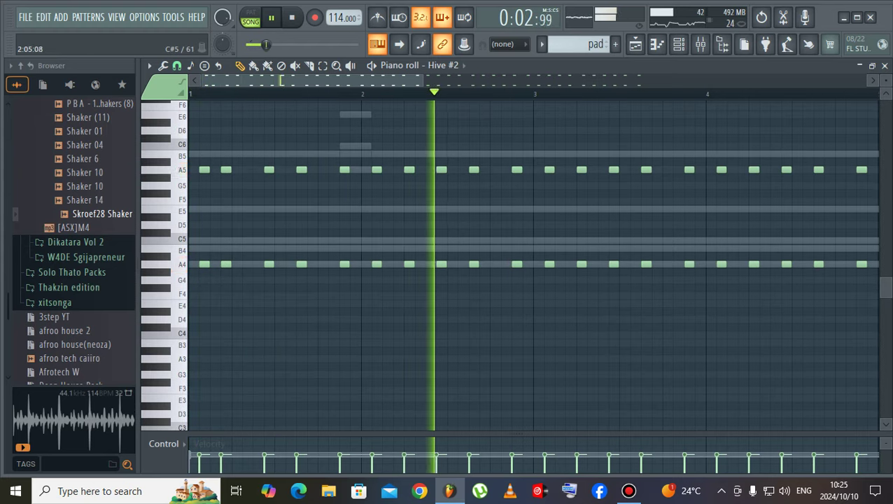
pyautogui.press('space')
pyautogui.press('space')
pyautogui.click(560, 265)
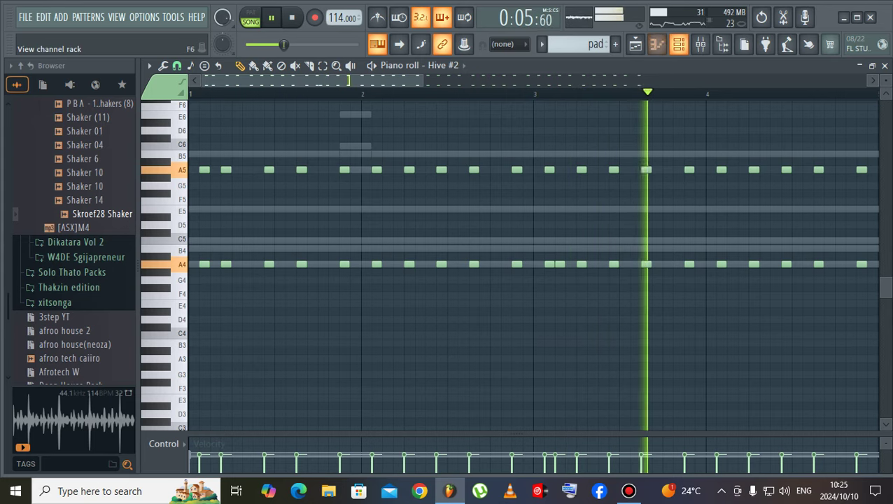
# - Set the Hive #2 channel volume to 63% during playback and reopen its piano roll
pyautogui.click(678, 44)
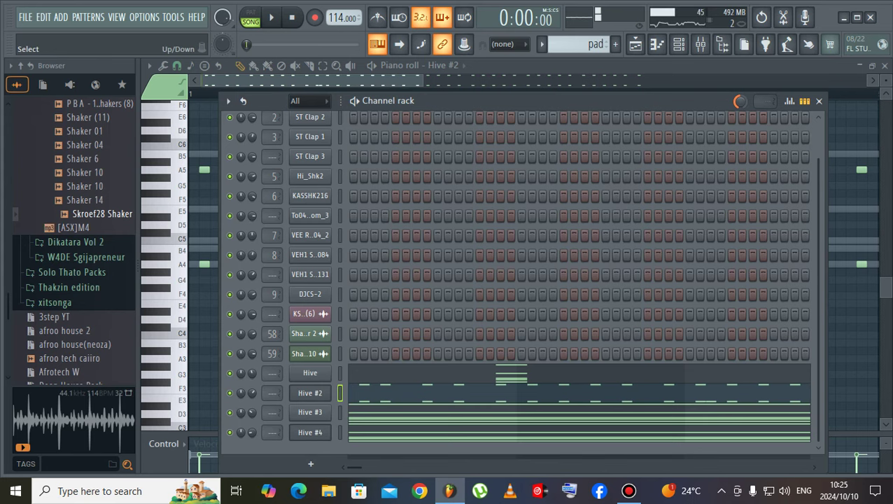
pyautogui.press('space')
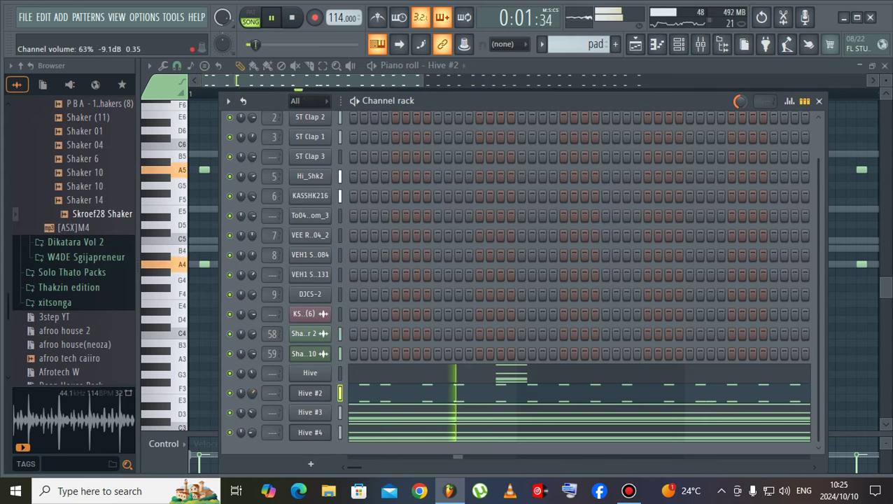
pyautogui.click(378, 393)
pyautogui.click(379, 393)
# - In bar 1, replace the A5 note at step 4 with one at step 5 and add an A4 note at step 5
pyautogui.press('space')
pyautogui.press('space')
pyautogui.press('space')
pyautogui.press('space')
pyautogui.rightClick(226, 169)
pyautogui.click(236, 169)
pyautogui.press('space')
pyautogui.click(236, 264)
pyautogui.press('space')
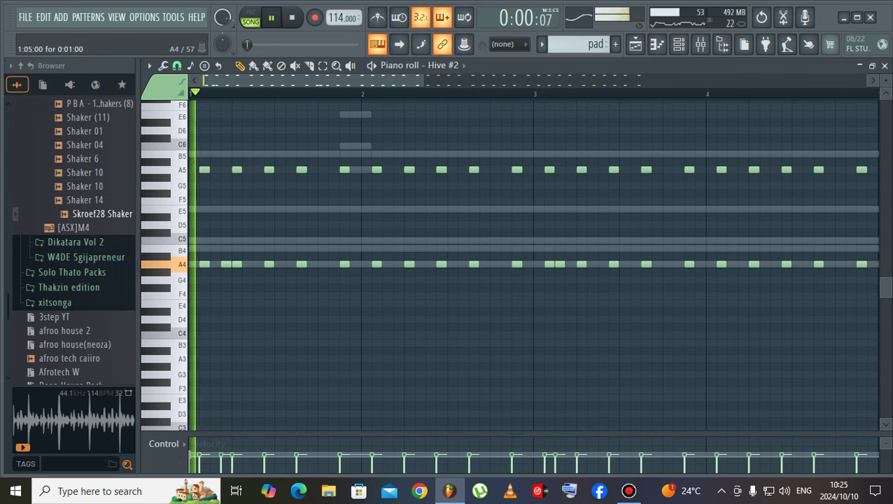
# - Transpose the Hive #2 pattern up one octave and raise the velocity of all its notes
pyautogui.hotkey('ctrl', 'Up')
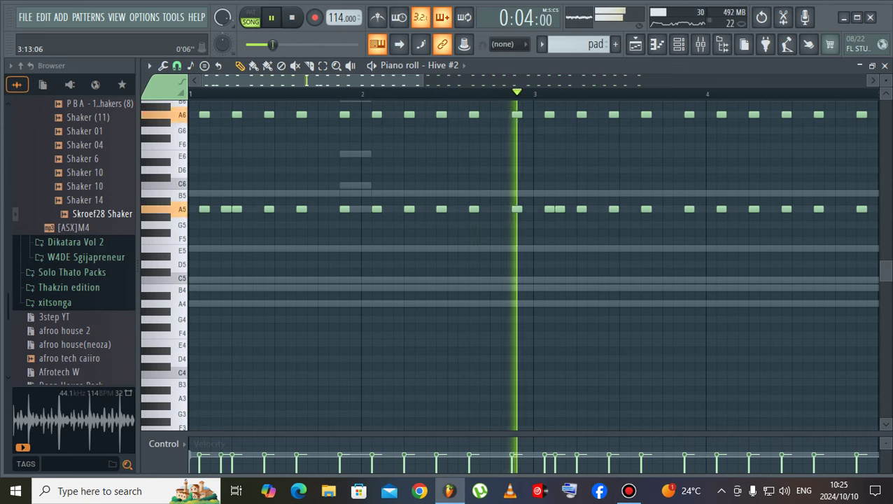
pyautogui.hotkey('ctrl', 'a')
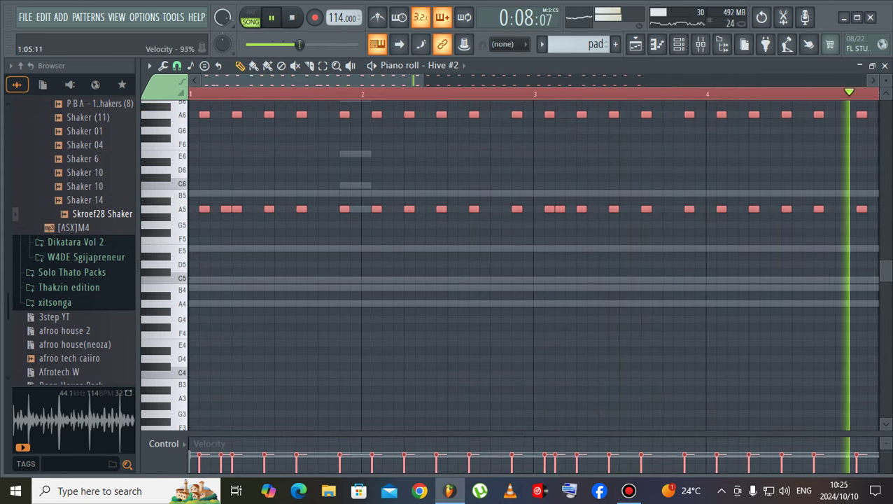
pyautogui.hotkey('alt', 'v')
pyautogui.moveTo(416, 237); pyautogui.dragTo(416, 213)
pyautogui.moveTo(479, 226); pyautogui.dragTo(479, 229)
pyautogui.press('Return')
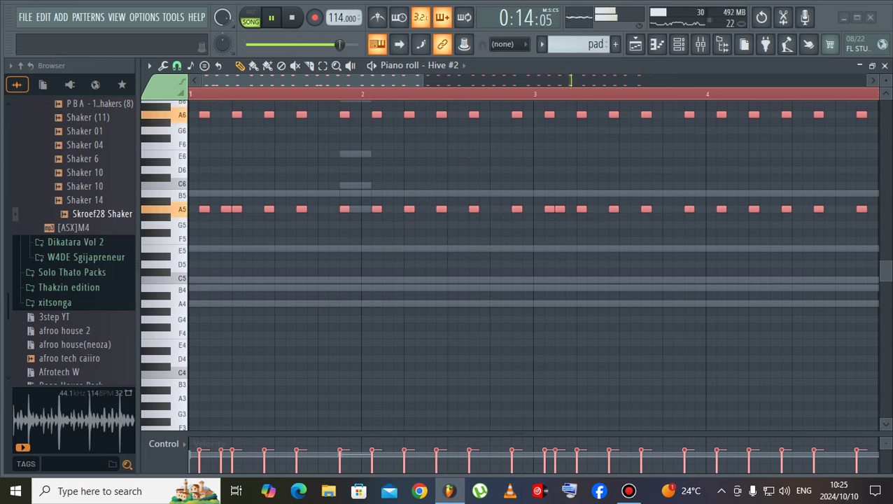
# - Transpose all Hive #2 notes back down one octave and set the channel volume to 64%
pyautogui.hotkey('ctrl', 'Down')
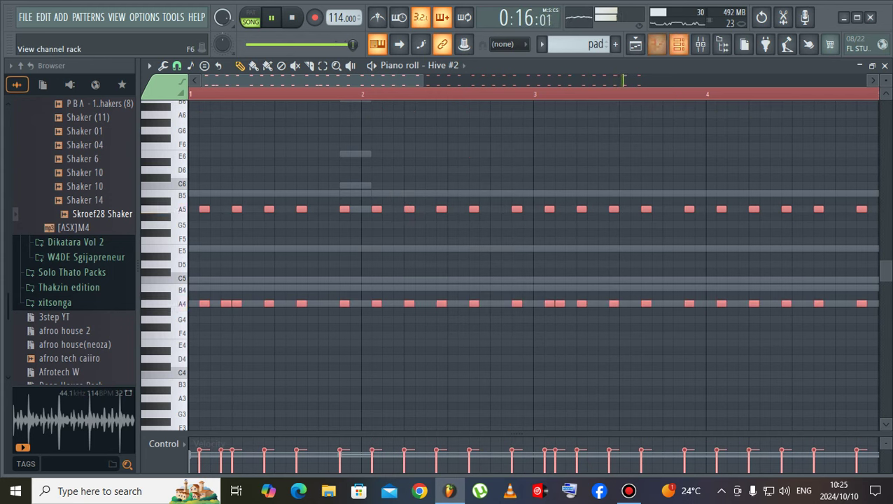
pyautogui.press('F6')
pyautogui.moveTo(252, 373); pyautogui.dragTo(252, 398)
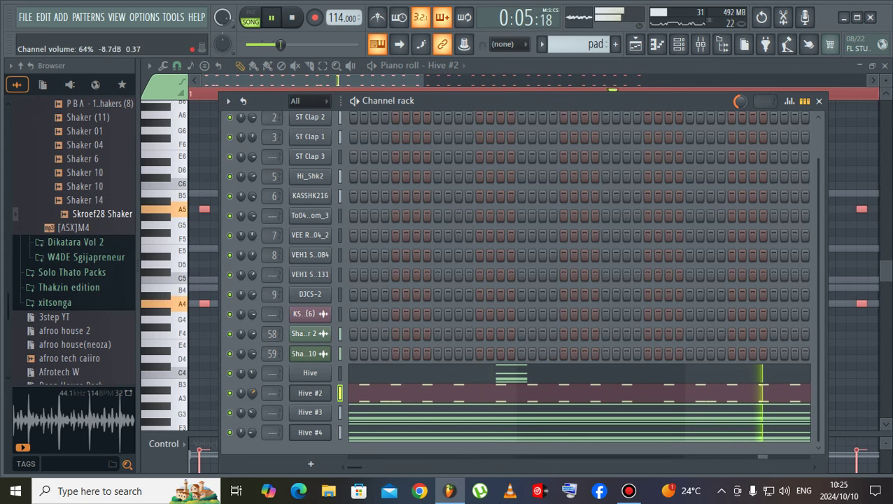
# - Clone the Hive #2 channel
pyautogui.rightClick(326, 392)
pyautogui.click(353, 417)
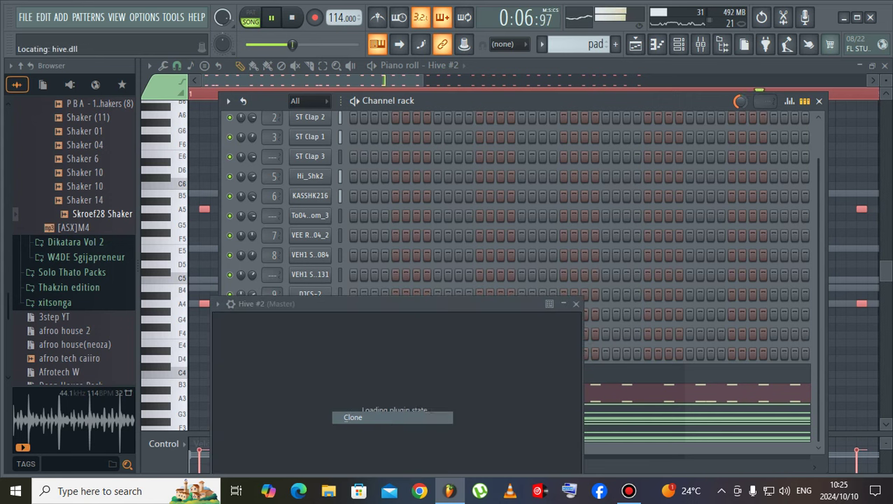
# - Save the project in the Projects folder as a zipped song file named "deep house flp 5"
pyautogui.click(25, 17)
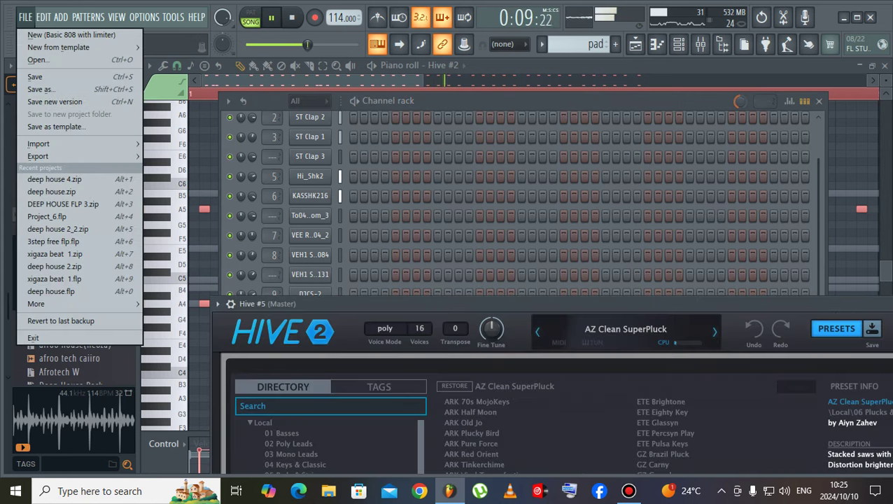
pyautogui.click(42, 89)
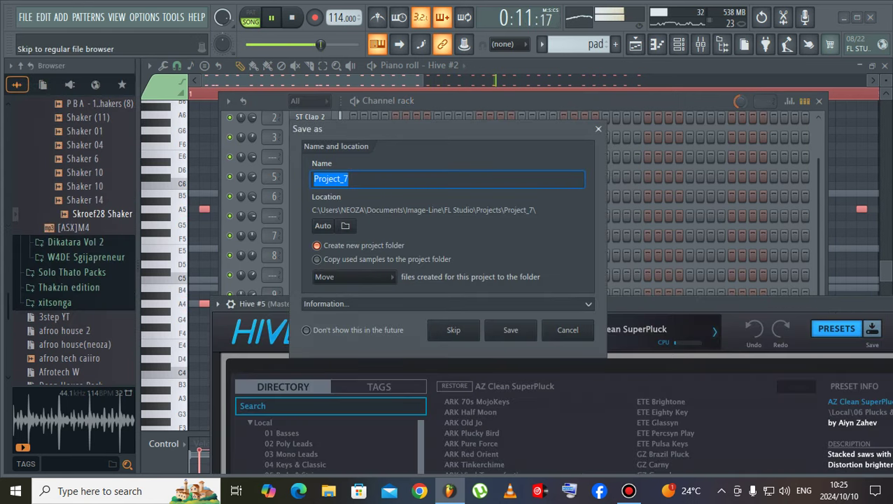
pyautogui.click(453, 329)
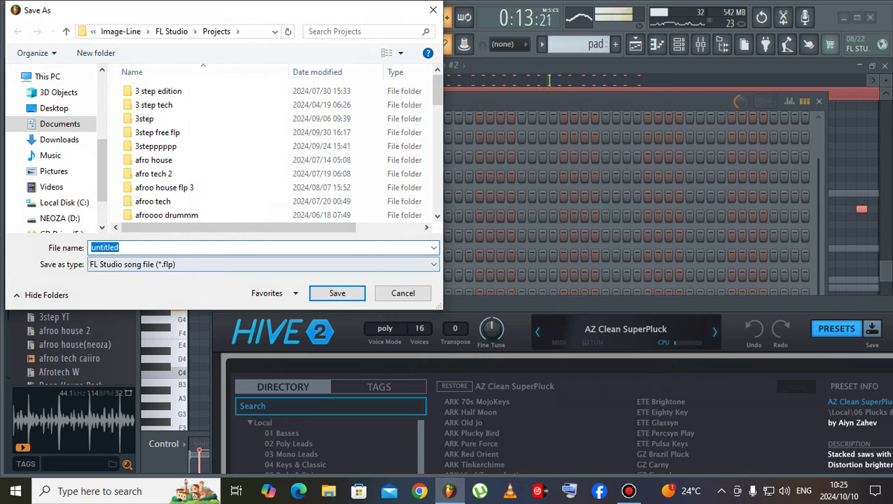
pyautogui.write('dee')
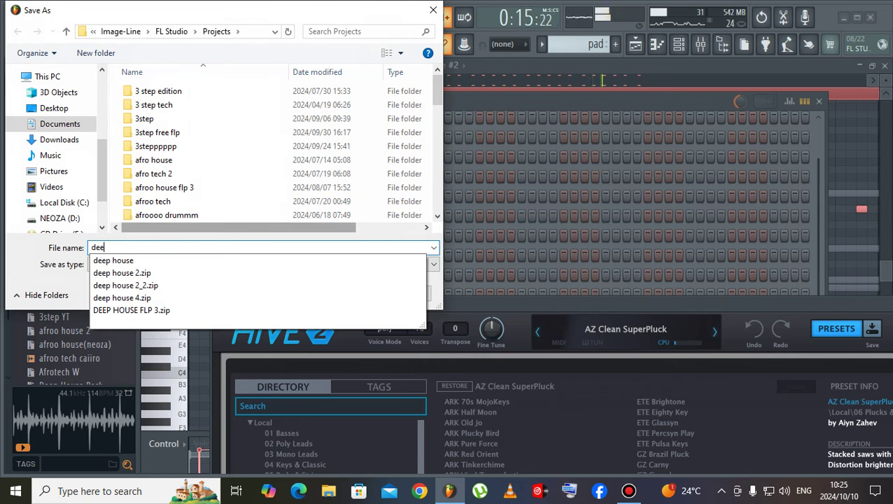
pyautogui.write('p hous')
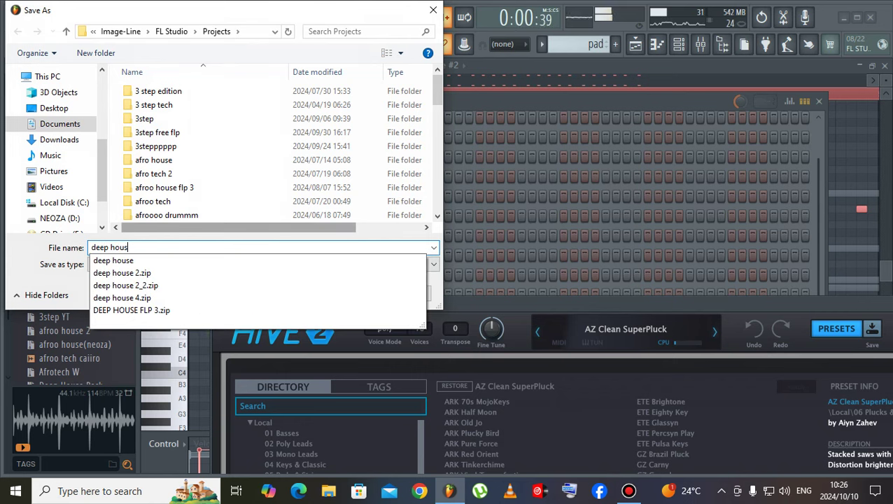
pyautogui.write('e flp')
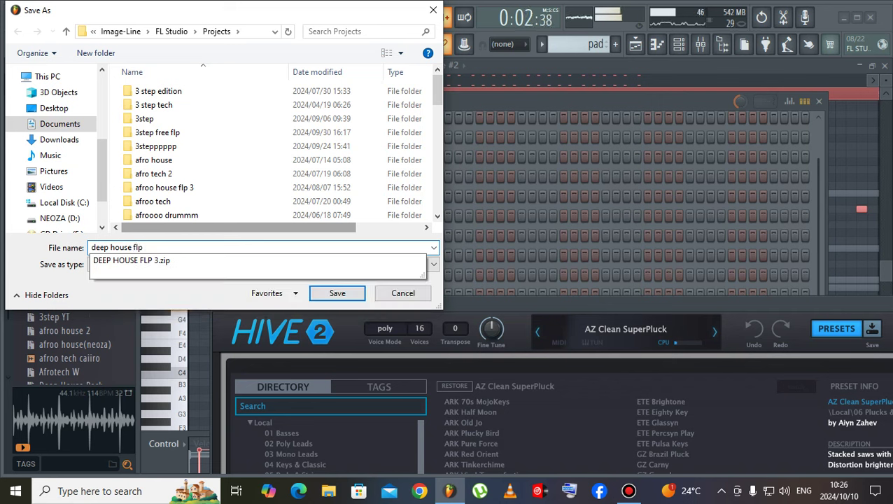
pyautogui.write(' 5')
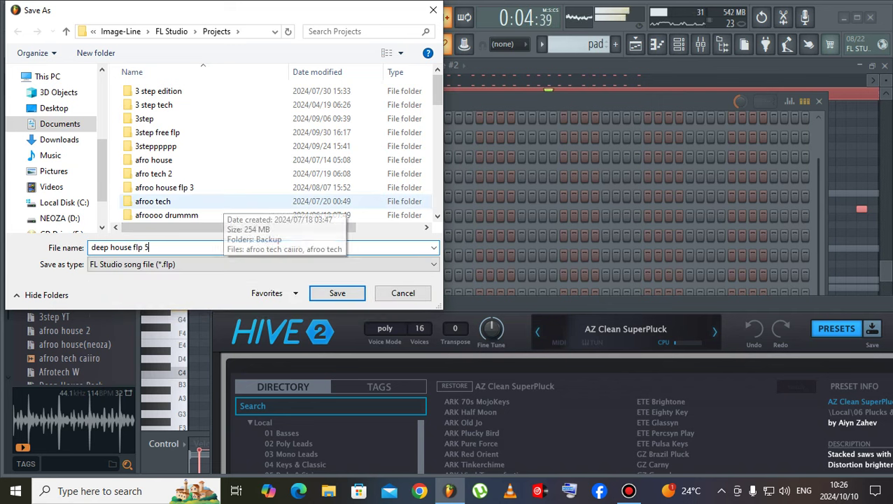
pyautogui.click(237, 264)
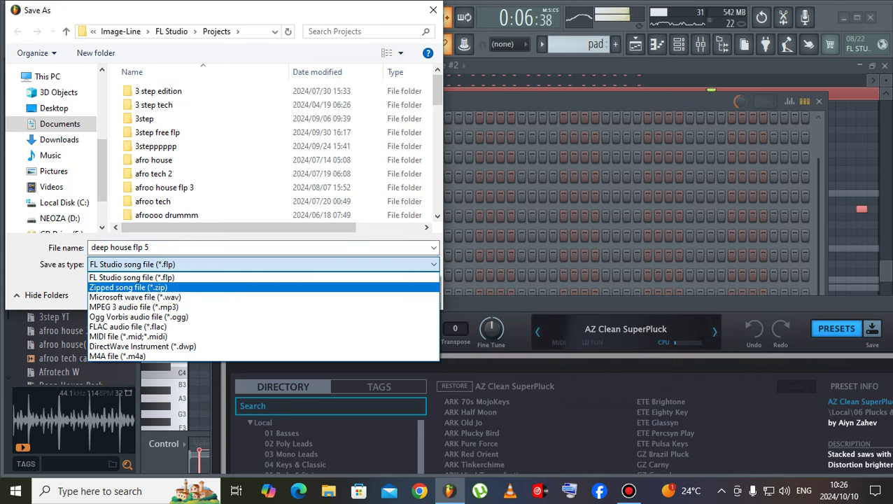
pyautogui.click(175, 288)
pyautogui.press('Return')
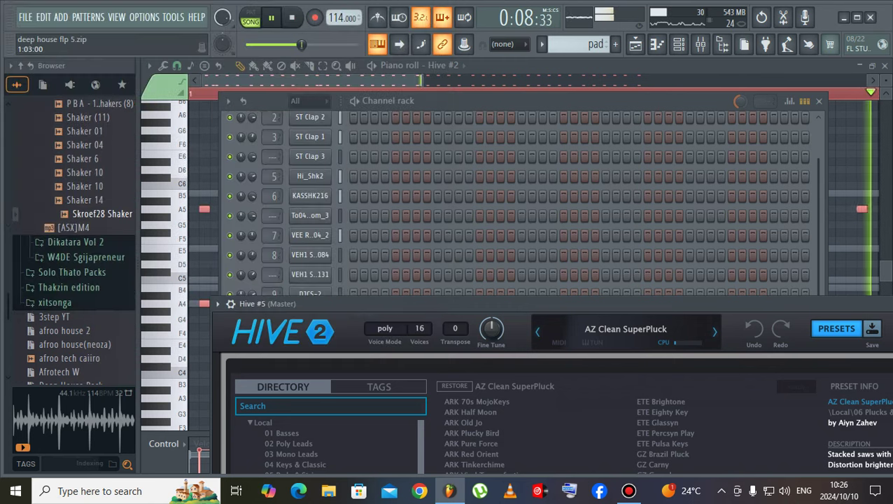
# - Clone the Hive #2 channel a second time
pyautogui.rightClick(310, 392)
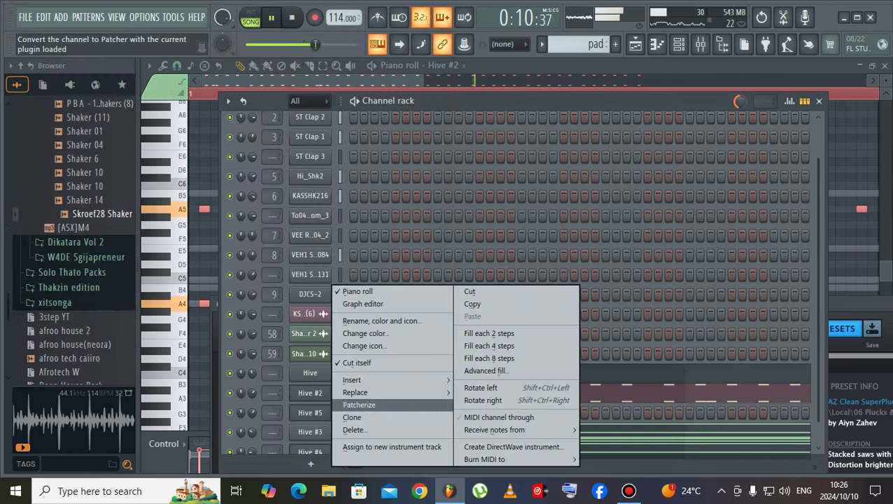
pyautogui.moveTo(378, 393)
pyautogui.click(310, 392)
pyautogui.rightClick(310, 393)
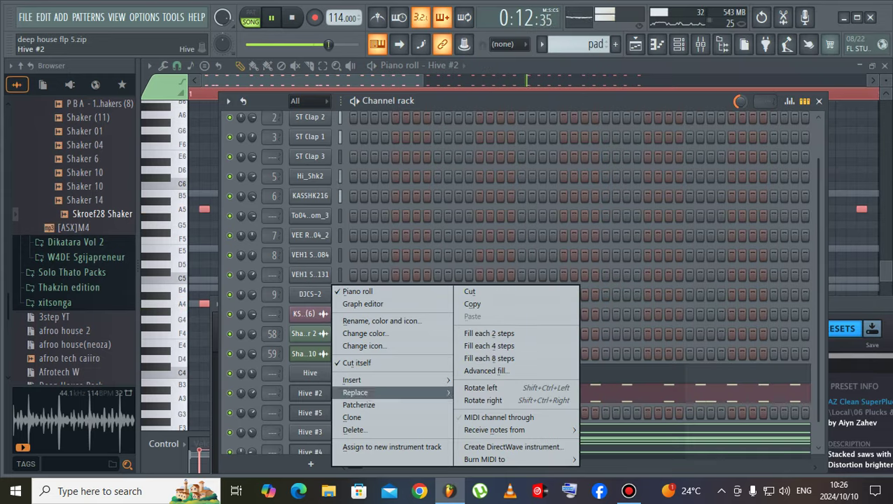
pyautogui.click(359, 404)
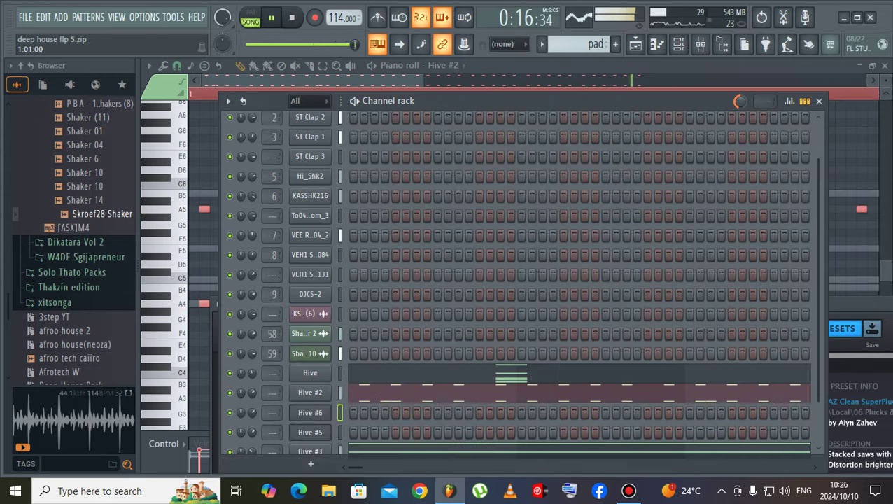
# - Copy the Hive #2 notes and paste them into the new clone directly beneath it
pyautogui.rightClick(310, 392)
pyautogui.click(473, 304)
pyautogui.rightClick(310, 412)
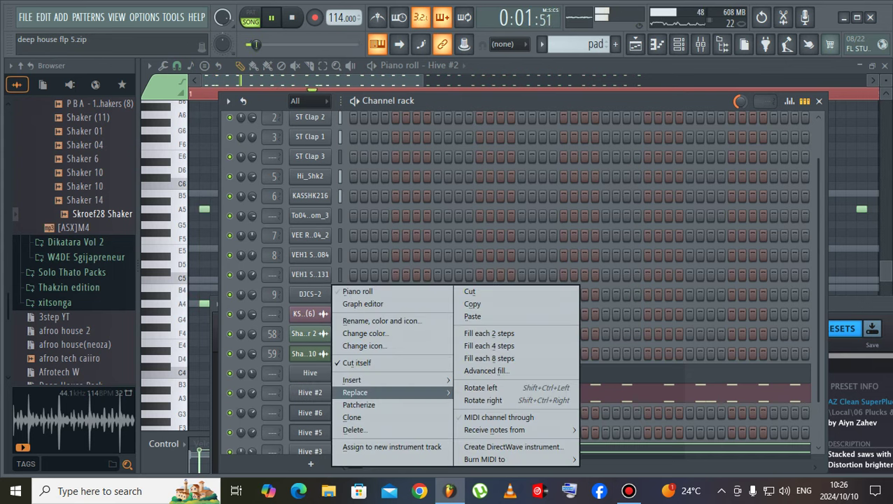
pyautogui.click(472, 316)
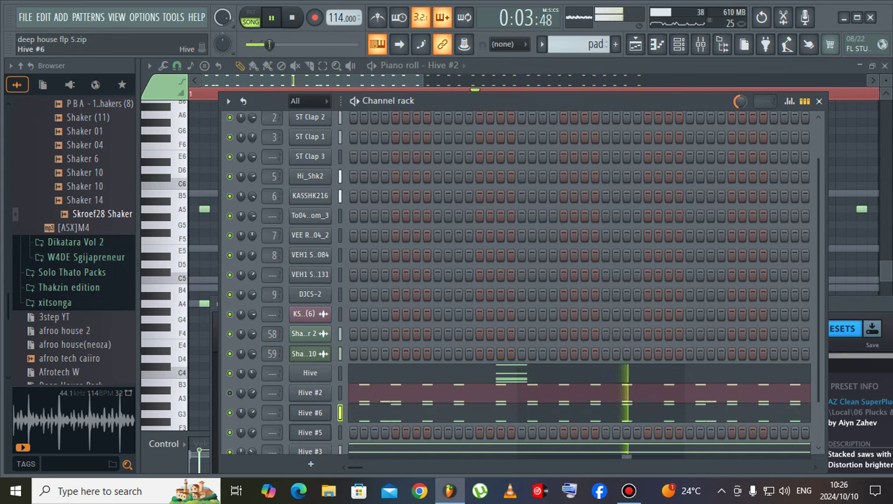
# - Open the Hive #6 instrument, raise its window and load the ARK Red Orient preset from 06 Plucks & Stabs
pyautogui.click(310, 412)
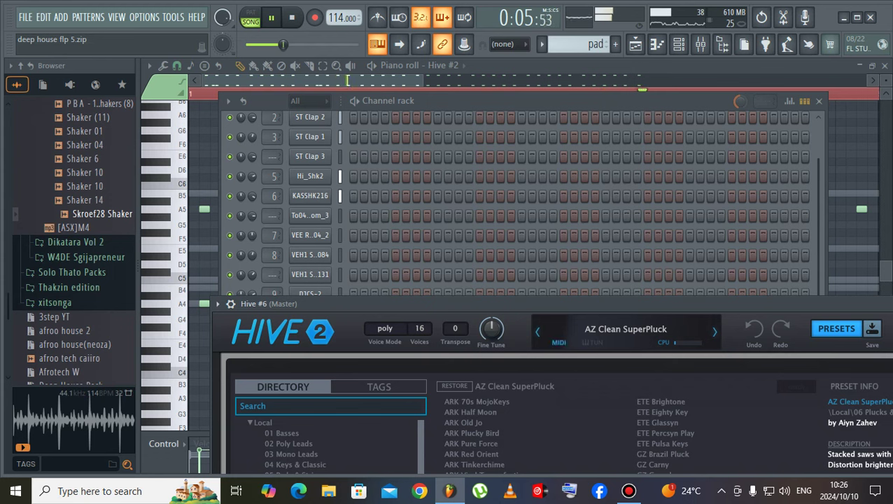
pyautogui.click(477, 402)
pyautogui.moveTo(483, 303); pyautogui.dragTo(439, 180)
pyautogui.click(428, 331)
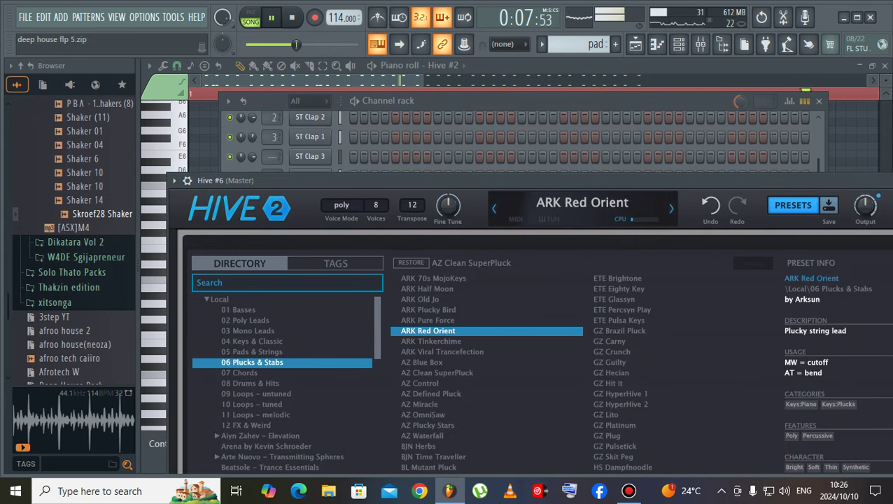
# - Audition ARK Tinkerchime, AZ Control and AZ Defined Pluck on Hive #6, then return to AZ Clean SuperPluck
pyautogui.click(431, 341)
pyautogui.click(437, 373)
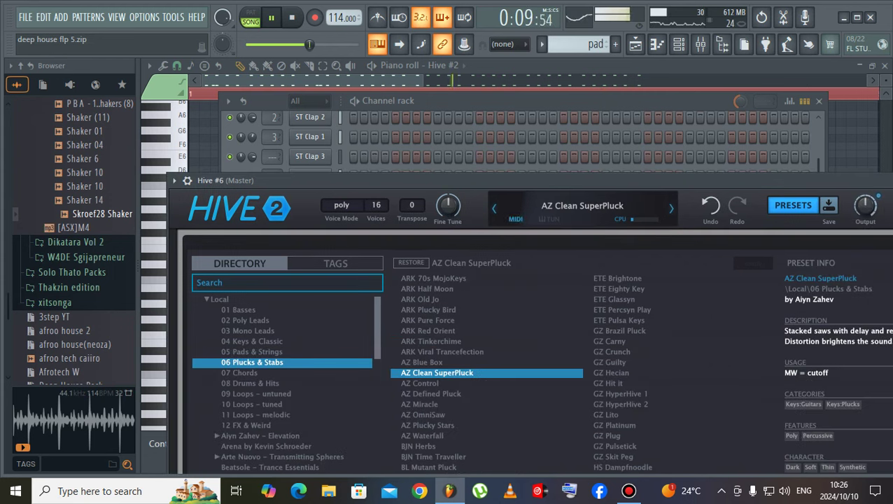
pyautogui.click(421, 383)
pyautogui.click(431, 394)
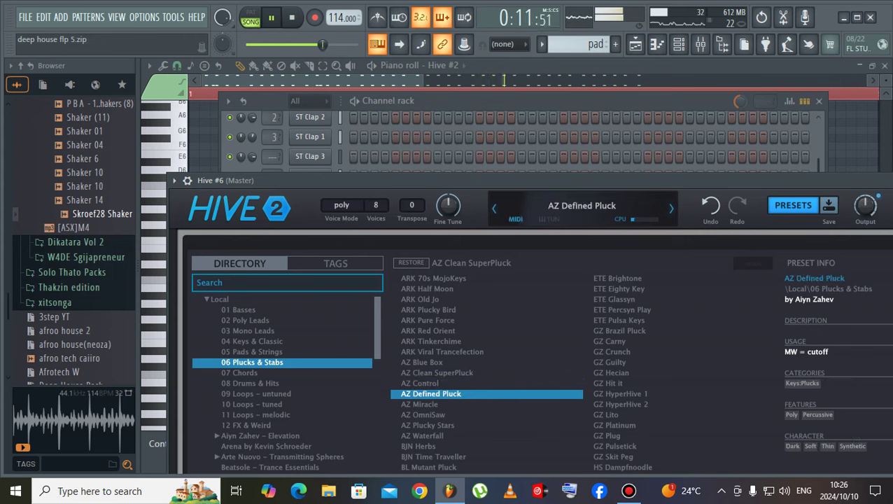
pyautogui.click(437, 373)
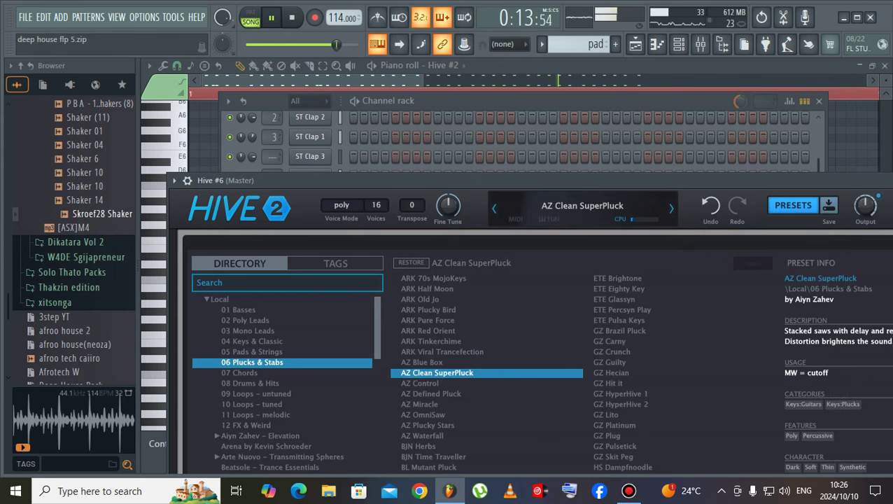
# - Audition the GZ pluck presets on Hive #6, including GZ HyperHive 2, GZ Guilty and GZ Platinum
pyautogui.click(421, 383)
pyautogui.click(620, 393)
pyautogui.click(619, 405)
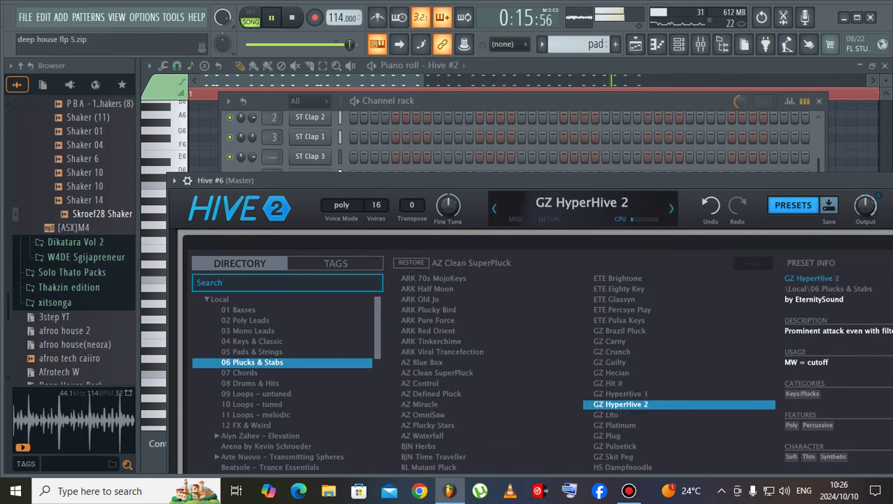
pyautogui.click(609, 362)
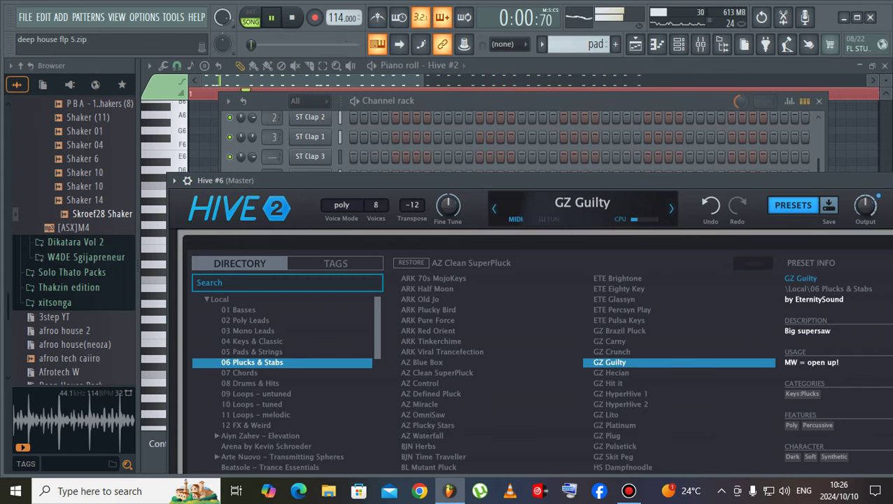
pyautogui.click(610, 341)
pyautogui.click(609, 425)
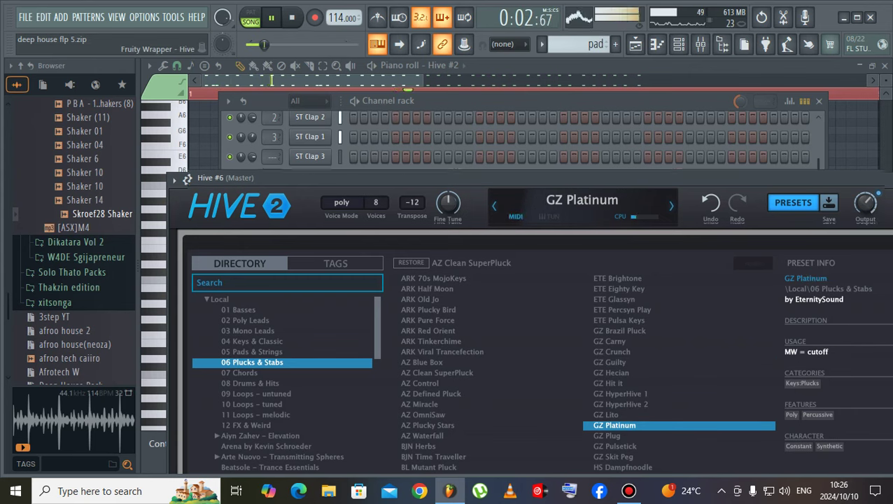
# - Enlarge the visible preset list and audition the presets from BJN Herbs through BL Mutant Pluck to EH Alternating Tech Pluck
pyautogui.moveTo(280, 180); pyautogui.dragTo(261, 94)
pyautogui.click(399, 360)
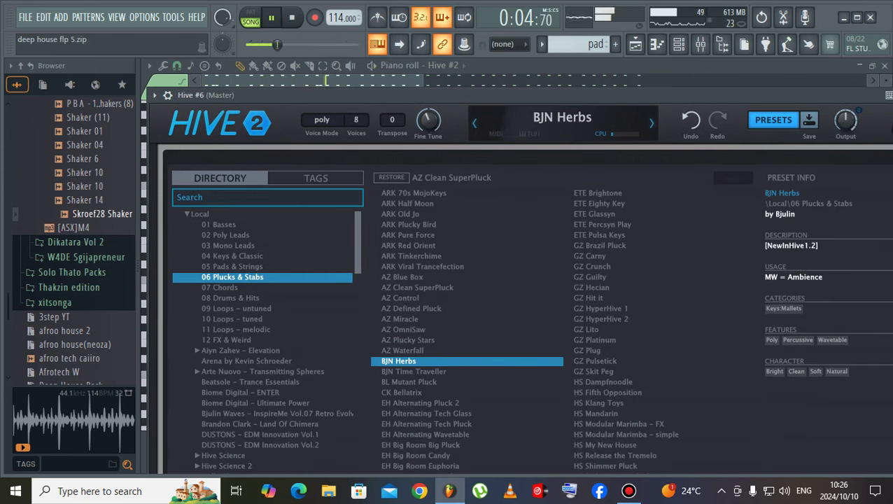
pyautogui.press('Down')
pyautogui.press('Down')
pyautogui.press('Down')
pyautogui.press('Up')
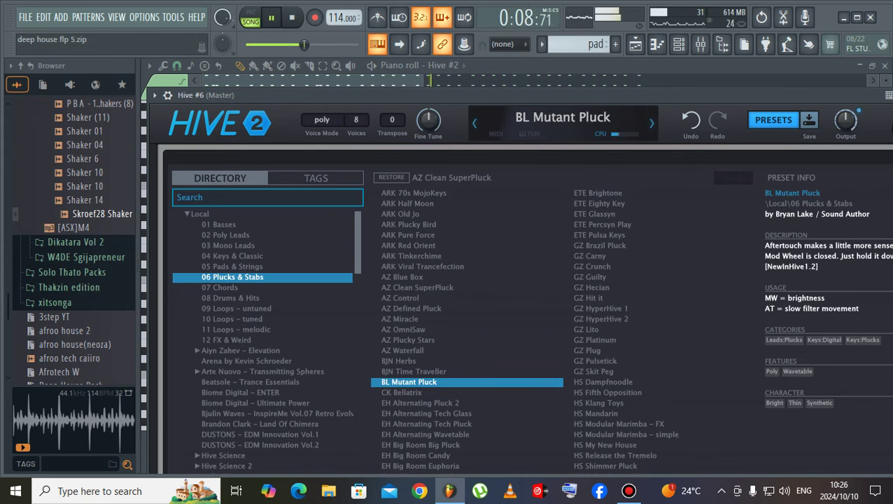
pyautogui.press('Down')
pyautogui.press('Down')
pyautogui.press('Down')
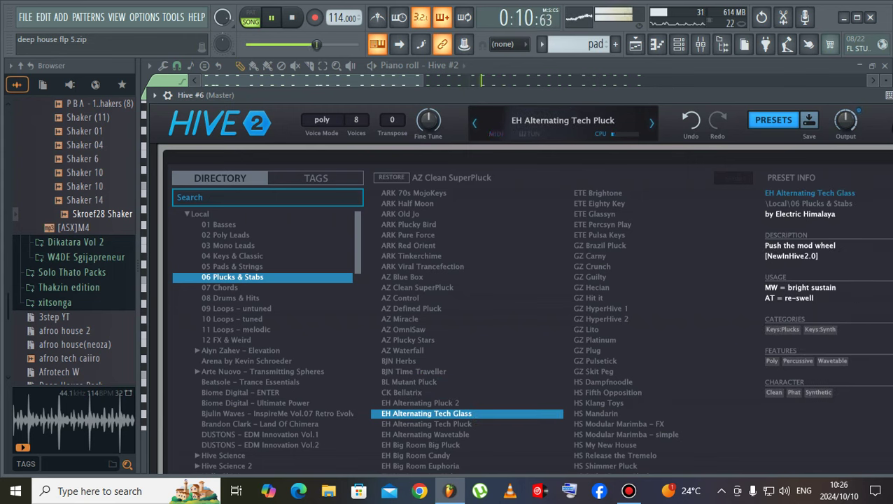
pyautogui.press('Down')
# - Audition ARK Tinkerchime, ARK Half Moon, GZ Brazil Pluck and neighbouring pluck presets on Hive #6
pyautogui.click(413, 277)
pyautogui.click(412, 256)
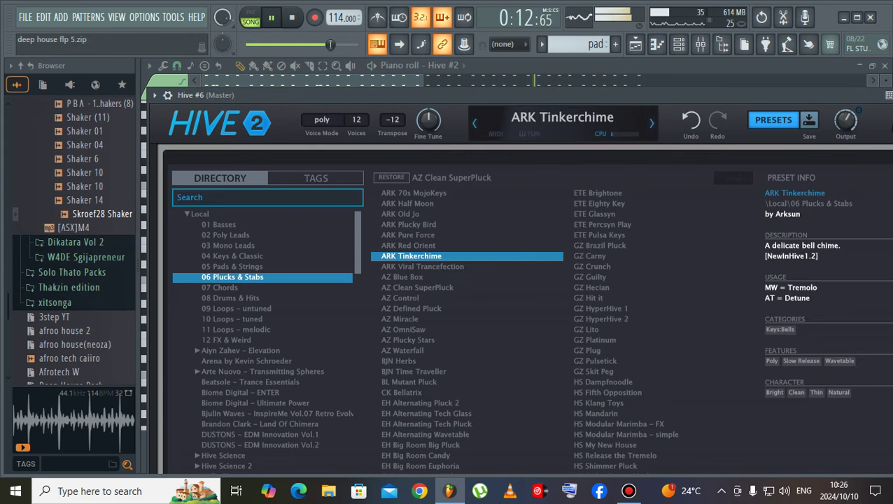
pyautogui.click(413, 214)
pyautogui.click(412, 204)
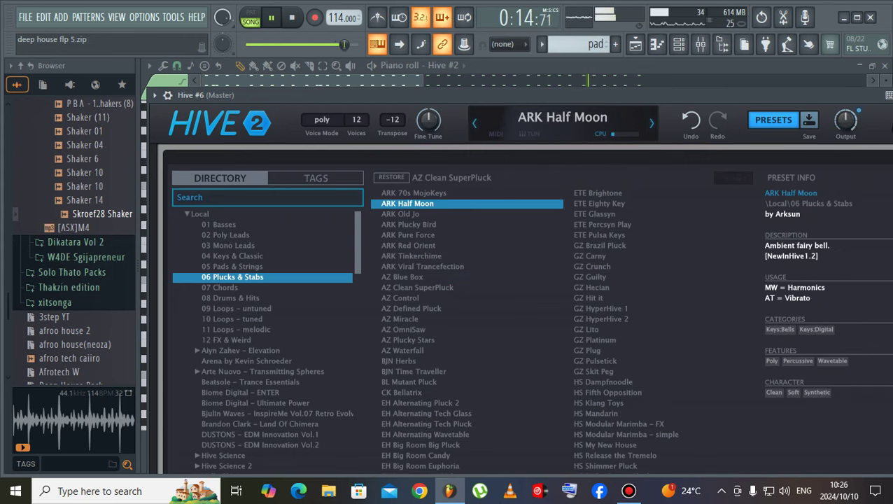
pyautogui.click(602, 225)
pyautogui.click(600, 235)
pyautogui.click(600, 246)
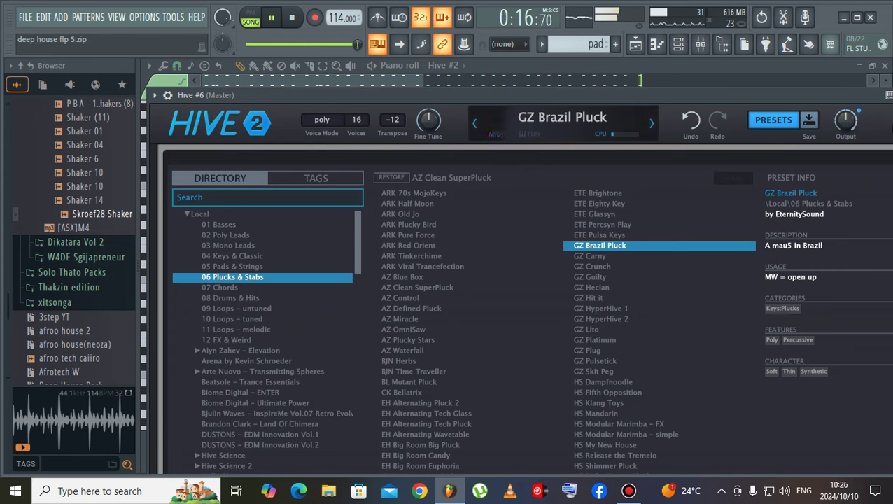
pyautogui.click(592, 266)
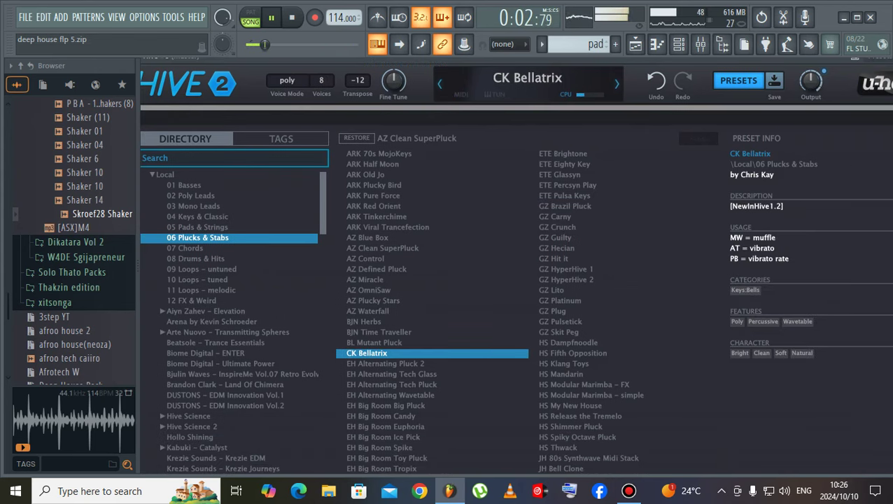
# - Compare the EH Big Room Candy and HS Release the Tremelo presets on Hive #6
pyautogui.click(413, 375)
pyautogui.click(413, 416)
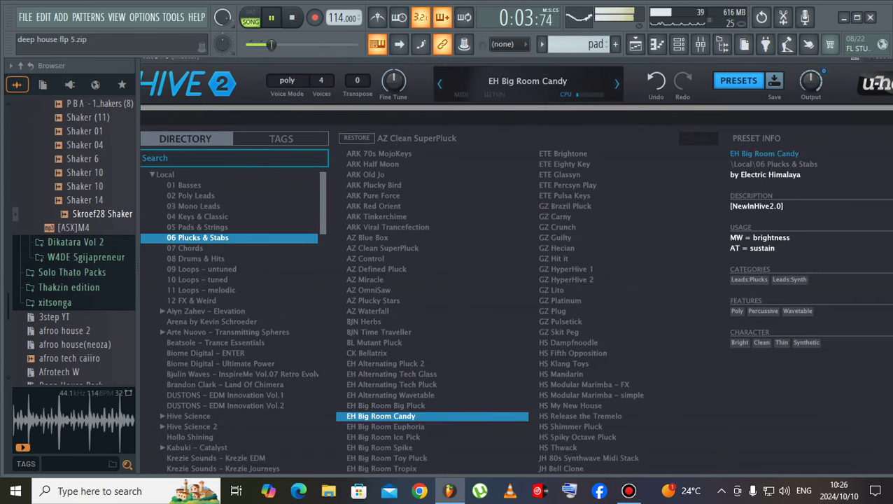
pyautogui.press('Right')
pyautogui.click(570, 405)
pyautogui.click(381, 416)
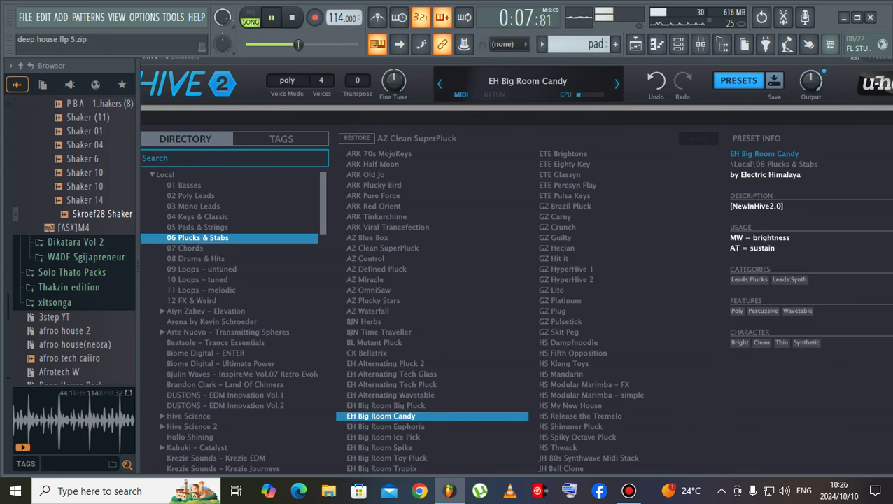
pyautogui.press('Right')
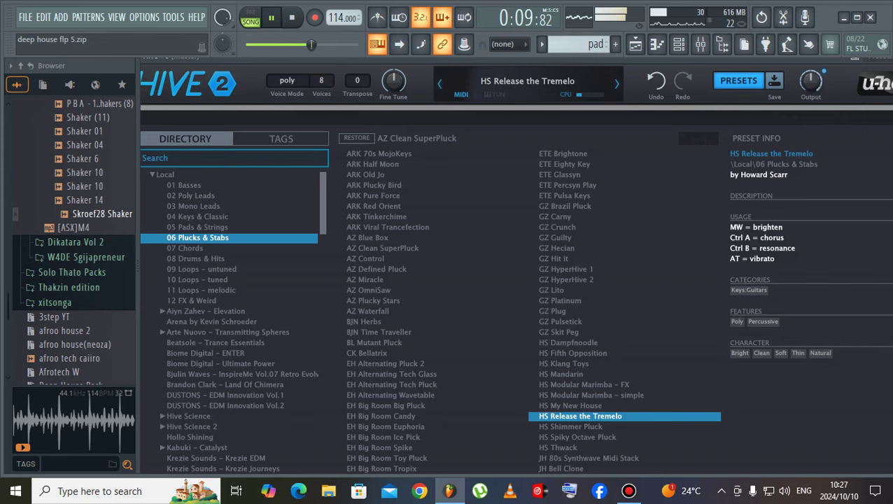
# - Step through the HS presets from HS Modular Marimba - simple and load HS Thwack on Hive #6
pyautogui.press('Up')
pyautogui.press('Up')
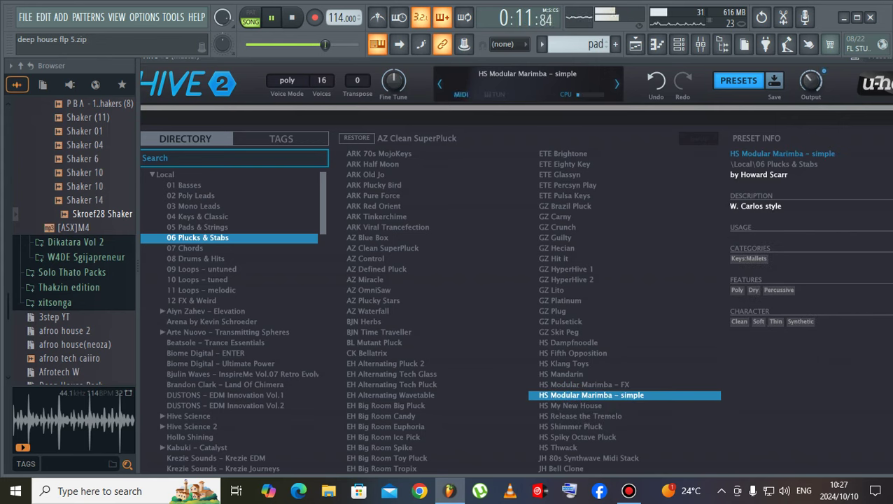
pyautogui.press('Down')
pyautogui.press('Down')
pyautogui.press('Down')
pyautogui.press('Down')
pyautogui.press('Down')
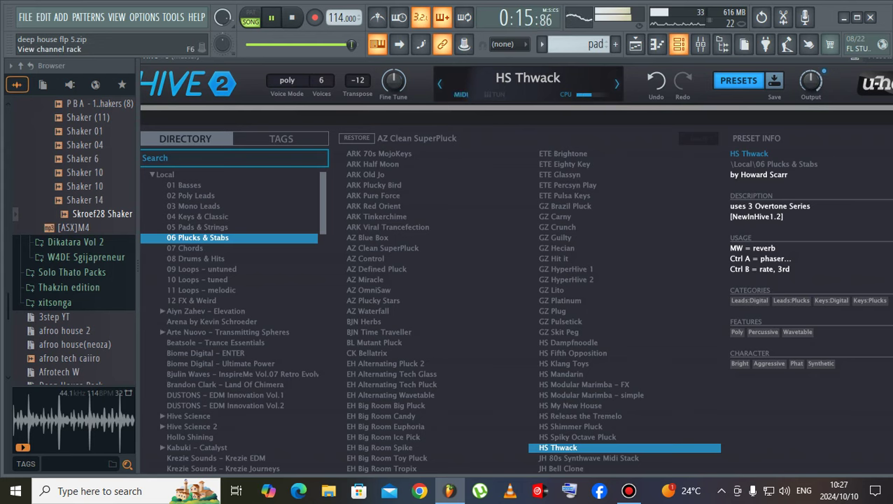
# - Transpose all the Hive #6 notes up one octave in the piano roll
pyautogui.click(678, 44)
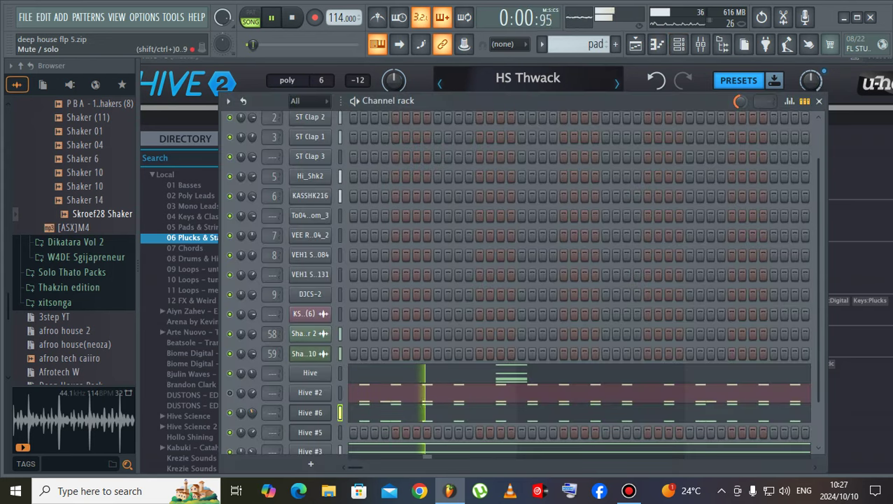
pyautogui.click(381, 412)
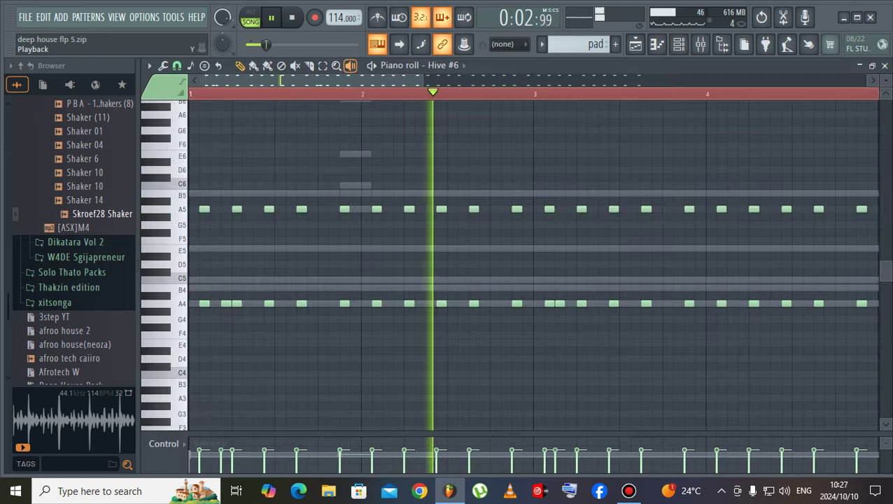
pyautogui.hotkey('ctrl', 'Up')
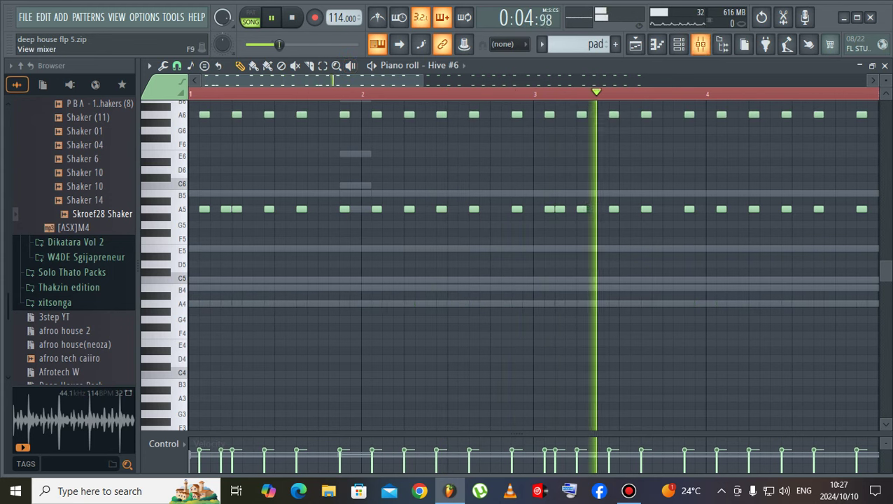
# - Isolate Hive #2 and Hive #6, audition BJN Time Traveller and the neighbouring GZ plucks, and load GZ Plug on Hive #6
pyautogui.click(678, 44)
pyautogui.click(229, 392)
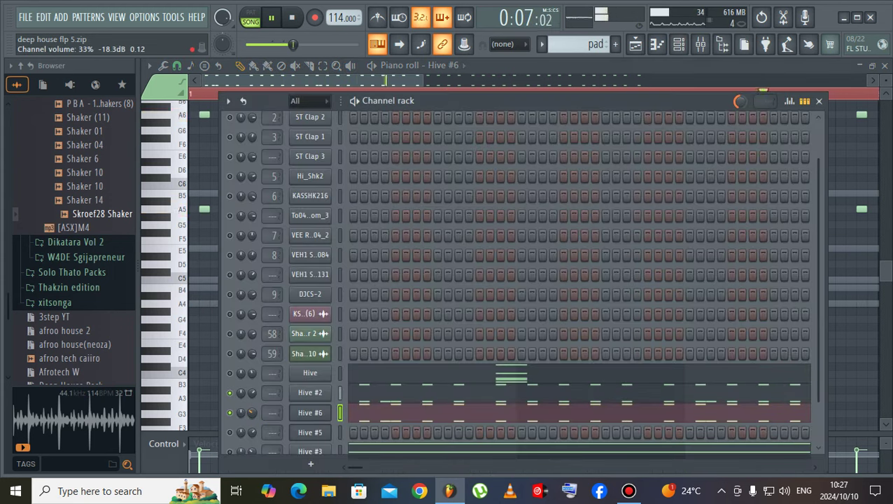
pyautogui.click(310, 412)
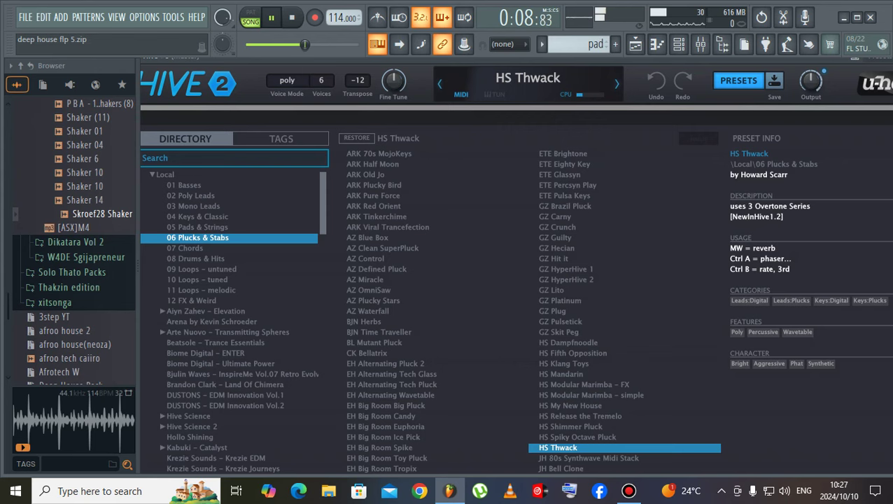
pyautogui.click(378, 332)
pyautogui.click(560, 322)
pyautogui.click(552, 311)
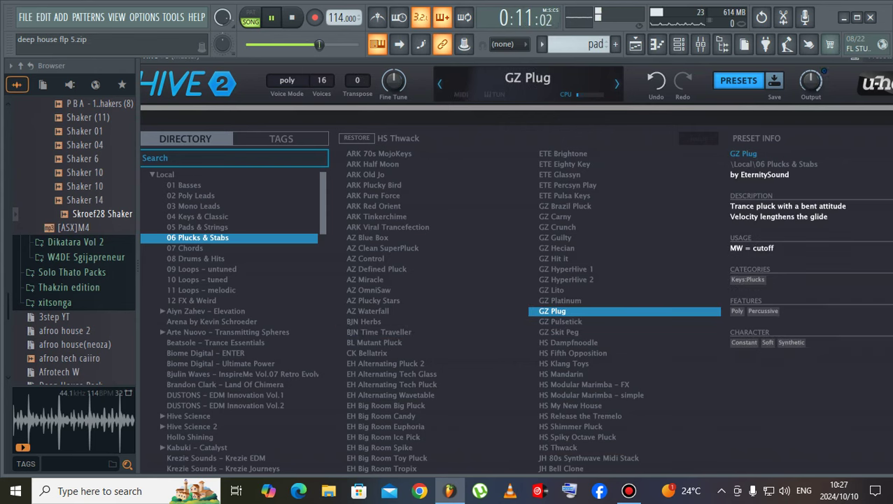
pyautogui.click(559, 301)
pyautogui.click(559, 333)
pyautogui.click(560, 300)
pyautogui.click(553, 311)
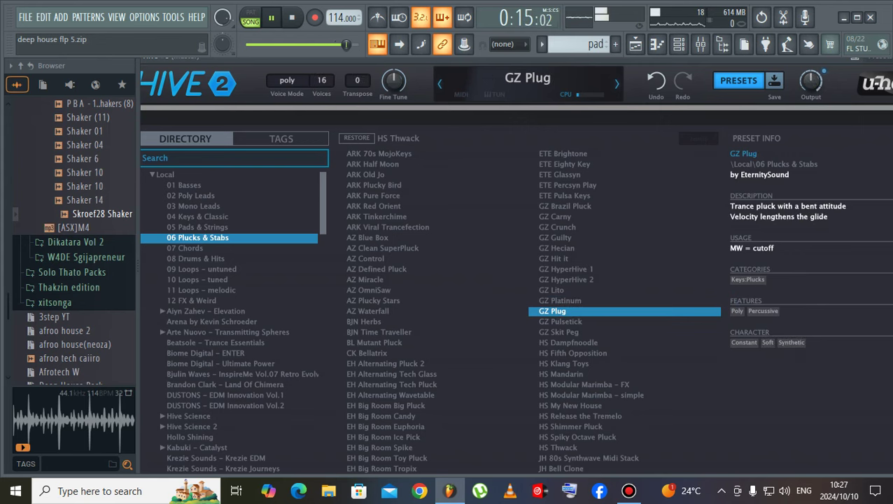
# - Bring all channels back into the mix and lower the Hive #6 channel volume
pyautogui.click(678, 44)
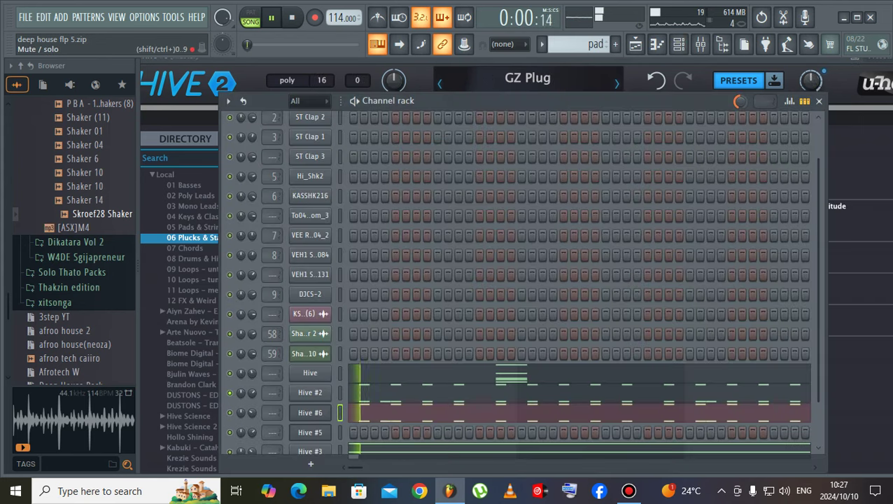
pyautogui.click(292, 17)
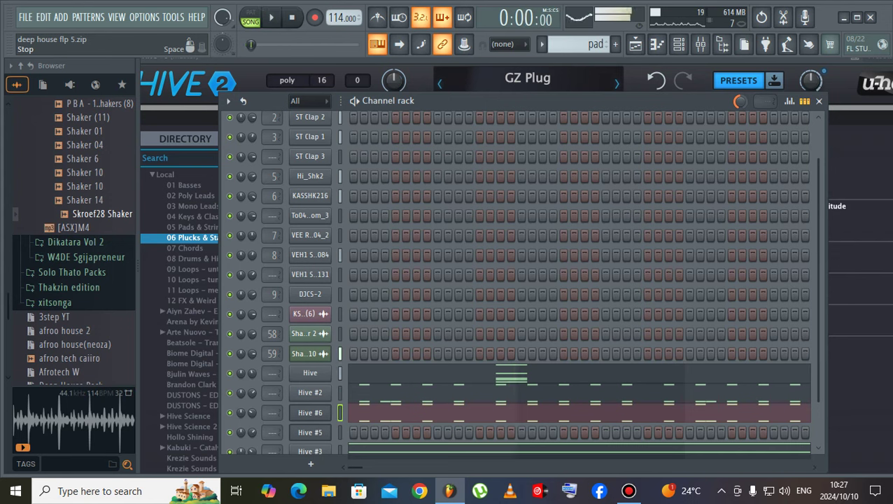
pyautogui.moveTo(252, 412); pyautogui.dragTo(252, 422)
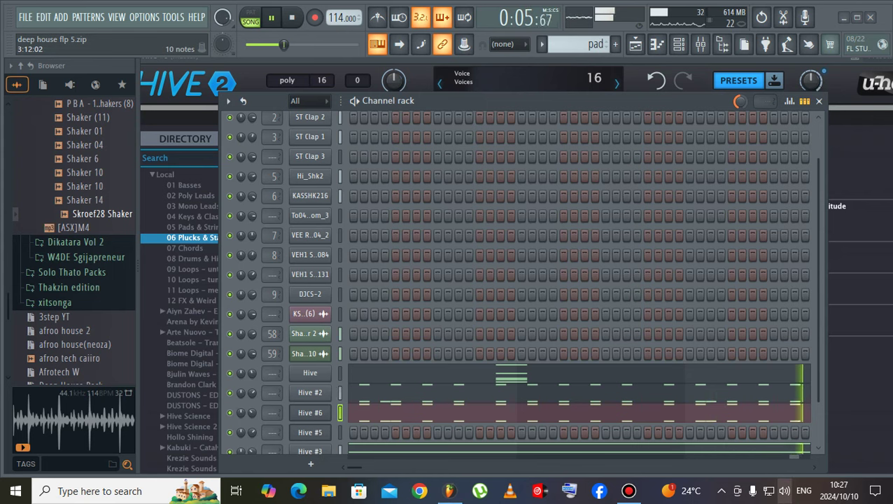
pyautogui.click(784, 491)
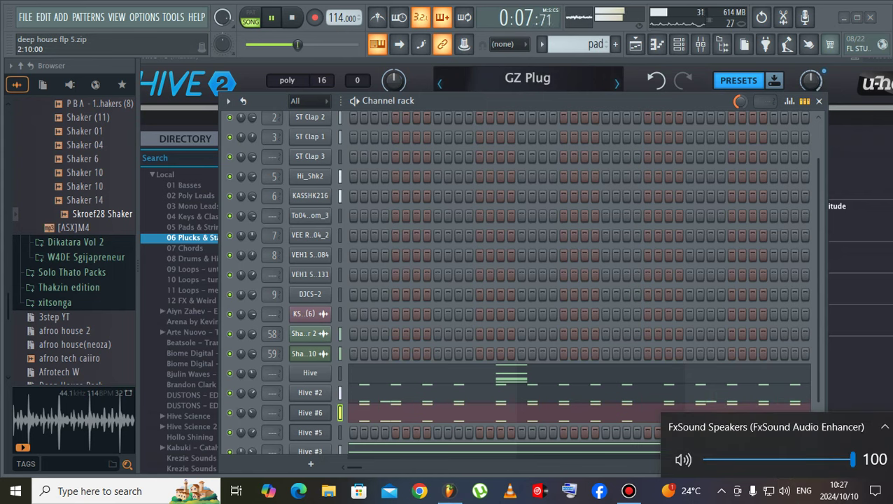
pyautogui.press('Escape')
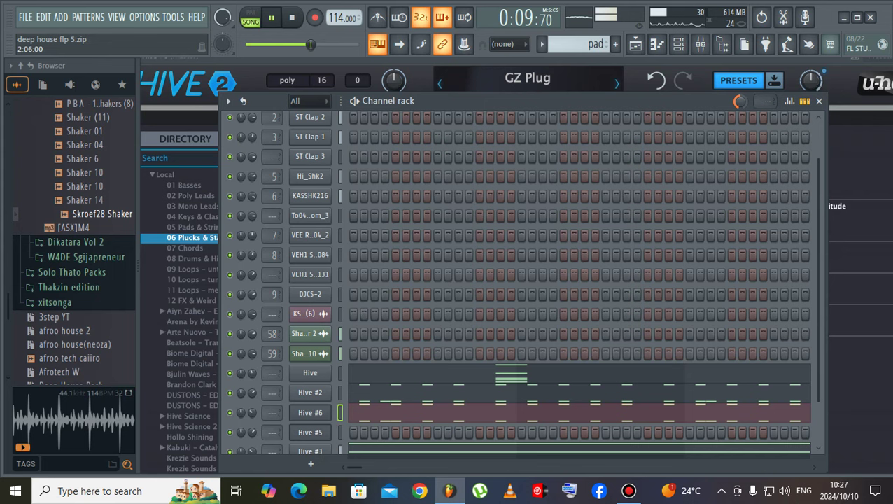
pyautogui.click(628, 490)
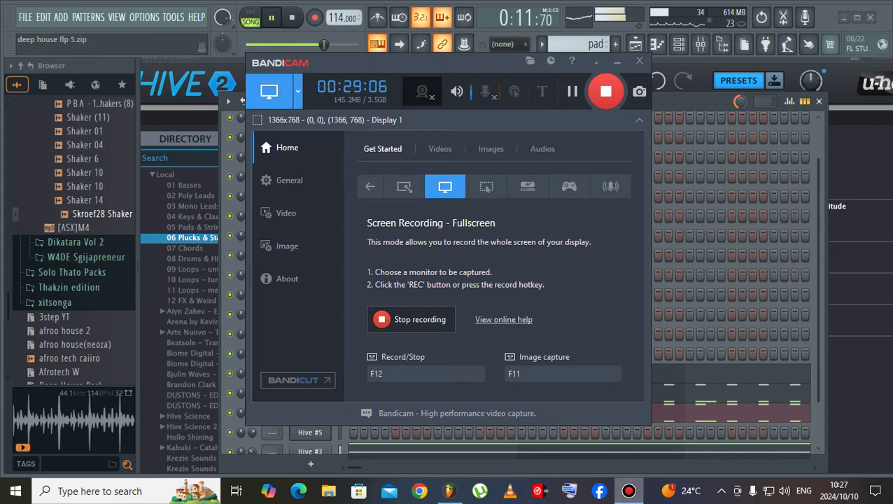
pyautogui.click(629, 490)
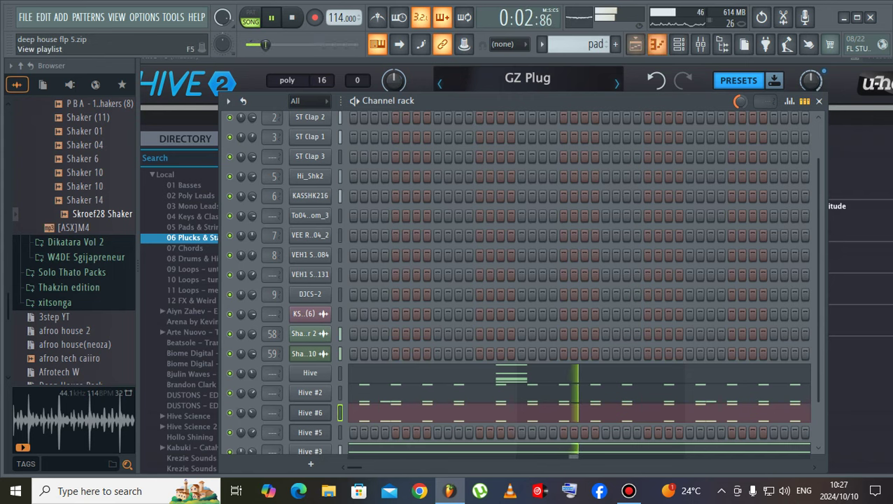
# - Show the playlist and open the Vocals folder inside Packs in the sample browser
pyautogui.click(634, 44)
pyautogui.scroll(-5, 73, 238)
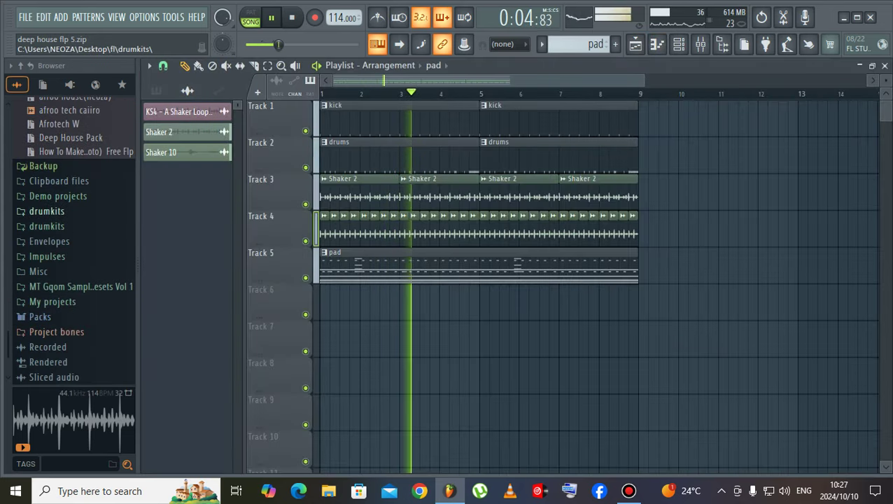
pyautogui.scroll(-2, 56, 241)
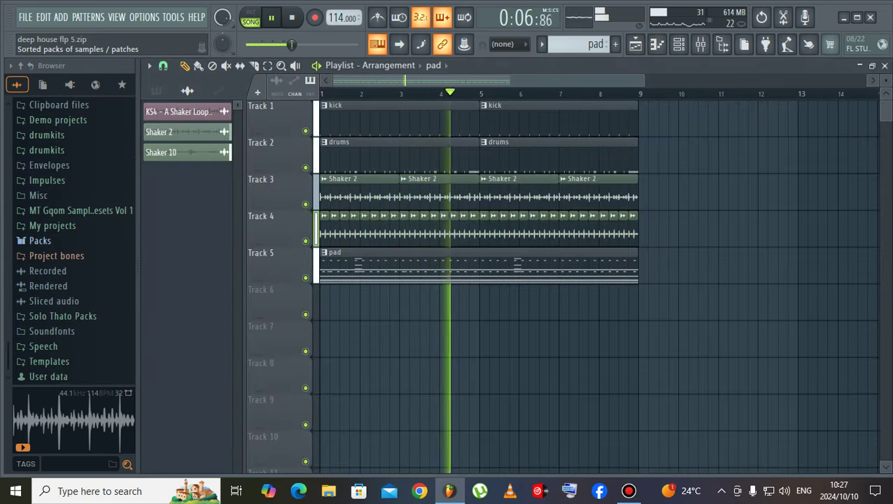
pyautogui.click(49, 240)
pyautogui.scroll(-3, 54, 241)
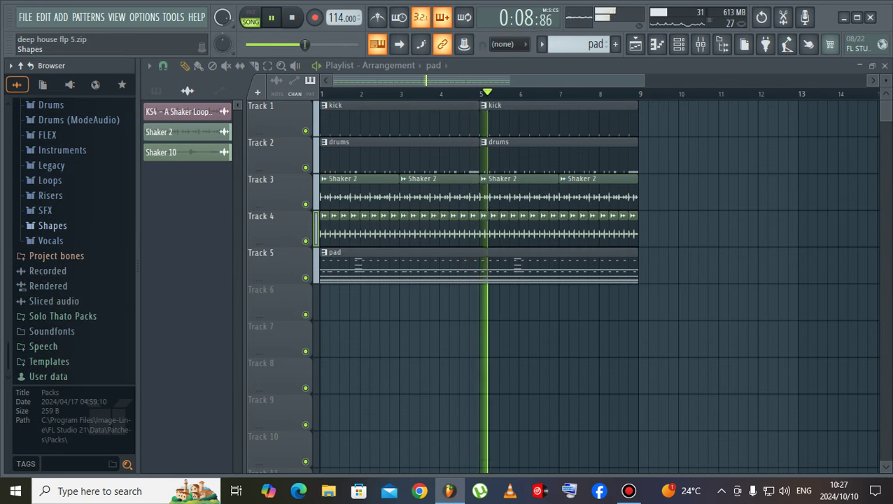
pyautogui.click(52, 239)
# - Audition the Laurie Webb vocal samples, including the Ahh and Come On A takes, and select Laurie Webb Ahh D
pyautogui.click(83, 255)
pyautogui.click(84, 269)
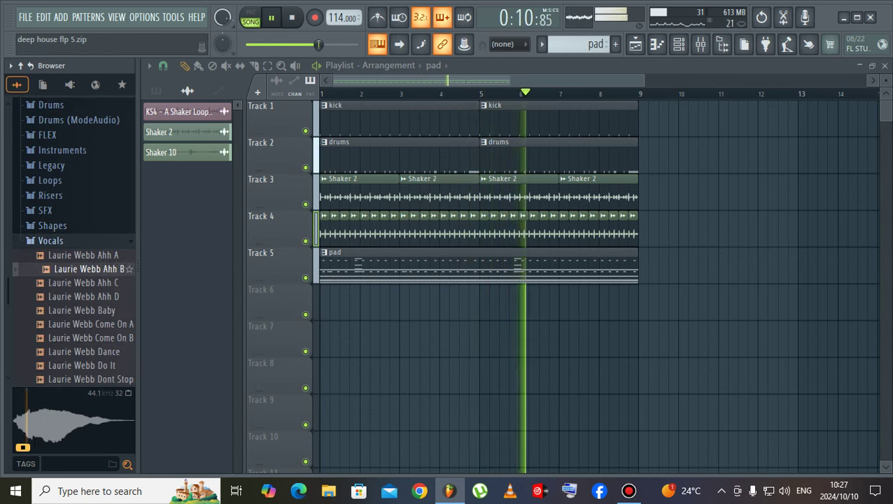
pyautogui.click(84, 297)
pyautogui.click(90, 324)
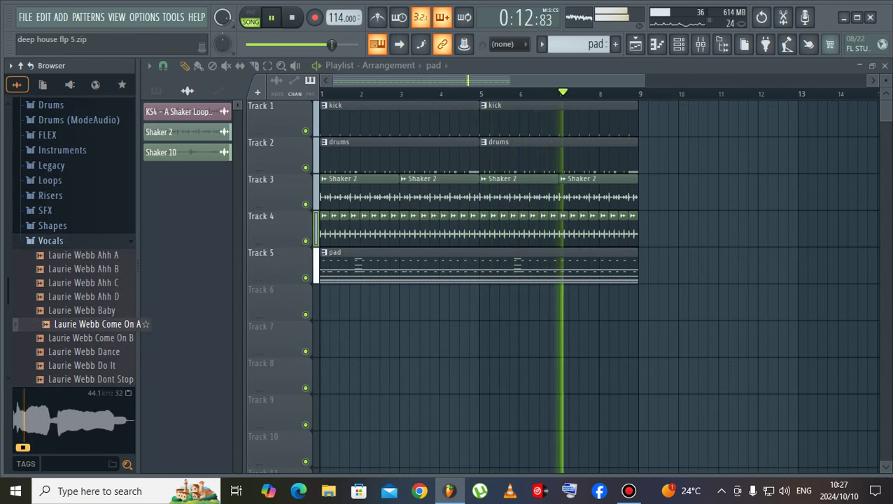
pyautogui.click(83, 297)
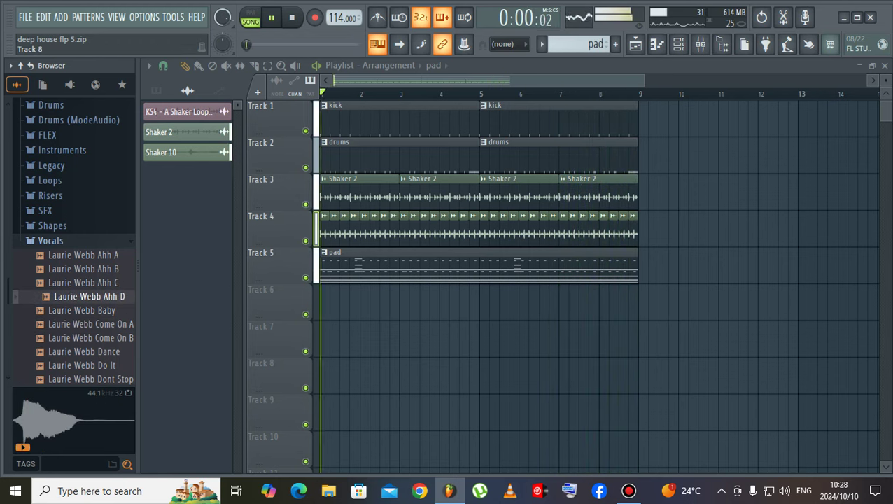
# - Add a new empty pattern and paint it along Track 6 over the first eight bars
pyautogui.click(156, 91)
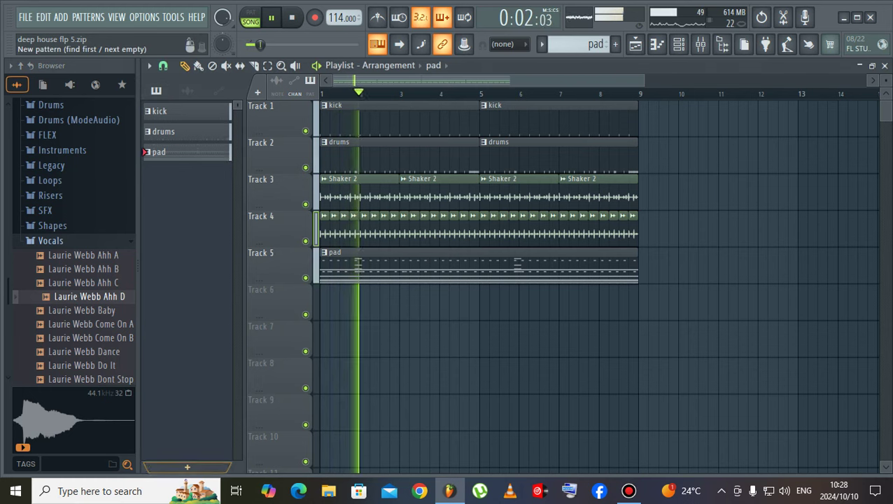
pyautogui.click(187, 466)
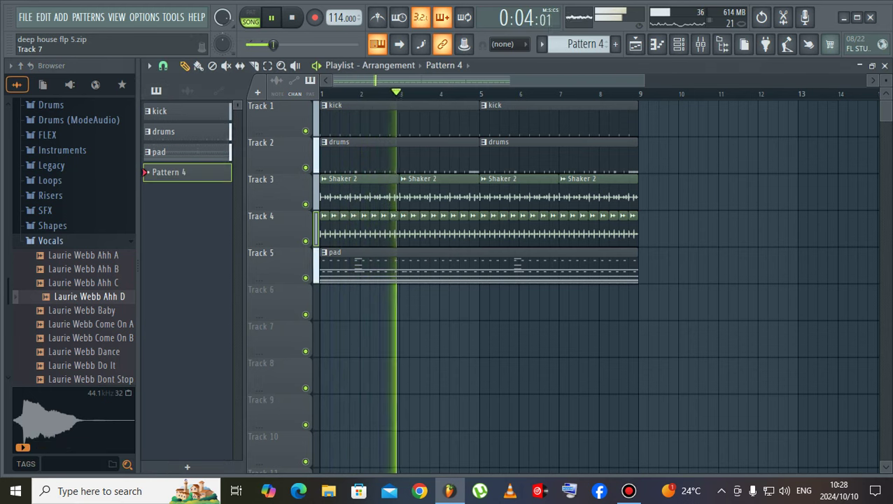
pyautogui.moveTo(335, 305)
pyautogui.mouseDown()
pyautogui.moveTo(324, 305)
pyautogui.moveTo(619, 301)
pyautogui.mouseUp()
pyautogui.click(199, 66)
# - Add the Laurie Webb Ahh D sample as a new channel at the end of the channel rack
pyautogui.press('F6')
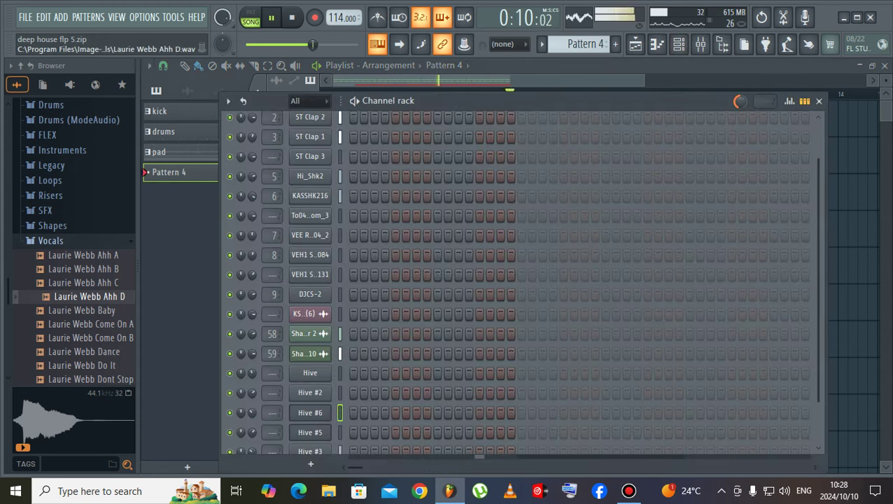
pyautogui.scroll(-2, 458, 283)
pyautogui.click(89, 297)
pyautogui.moveTo(89, 297); pyautogui.dragTo(329, 448)
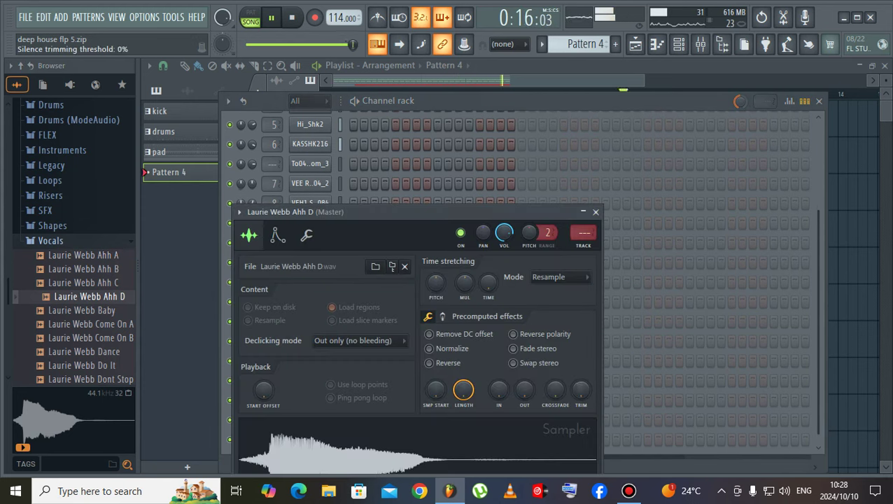
# - Raise the vocal sample's trim, place a hit on step 11 of its channel and play the song
pyautogui.moveTo(581, 390); pyautogui.dragTo(580, 336)
pyautogui.press('Escape')
pyautogui.press('space')
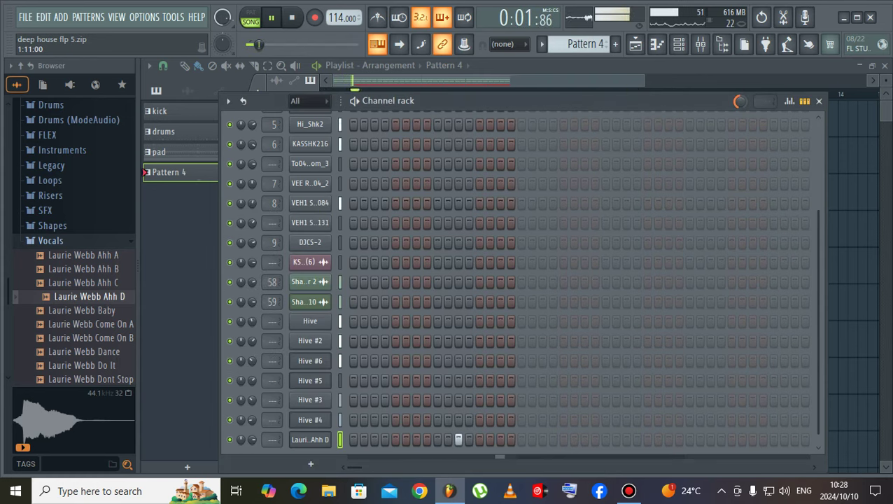
# - Open Laurie Webb Ahh D in the audio editor, select 0:074 to 0:534 without the breathy start, and preview it
pyautogui.click(310, 439)
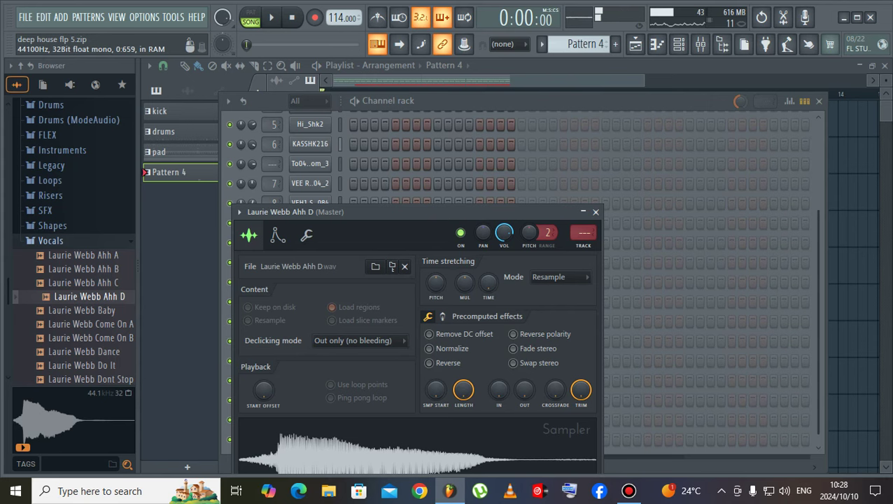
pyautogui.rightClick(286, 466)
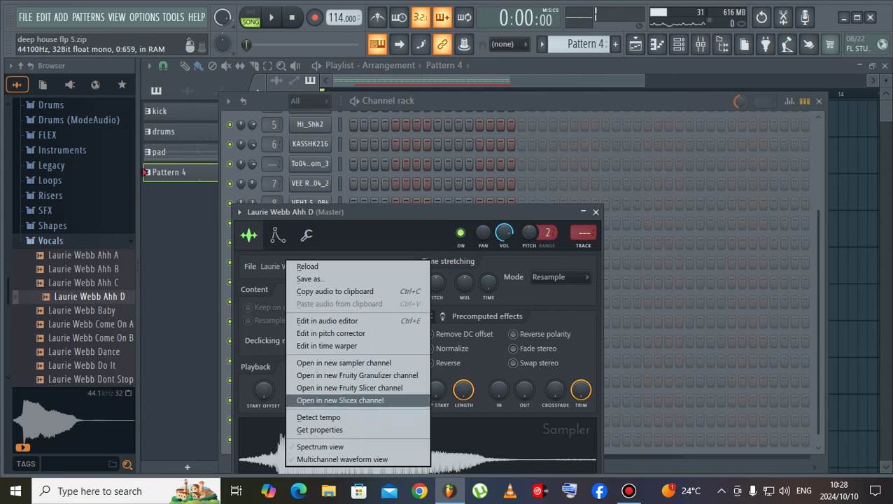
pyautogui.click(329, 321)
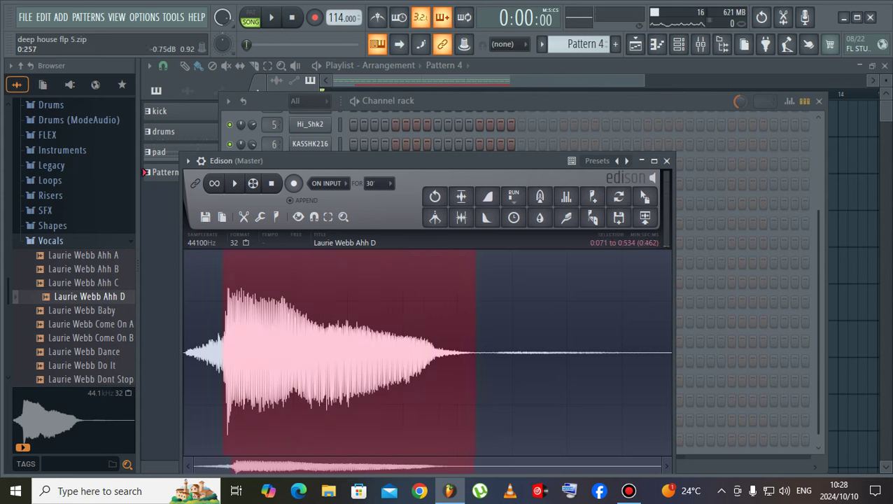
pyautogui.press('space')
pyautogui.scroll(5, 224, 342)
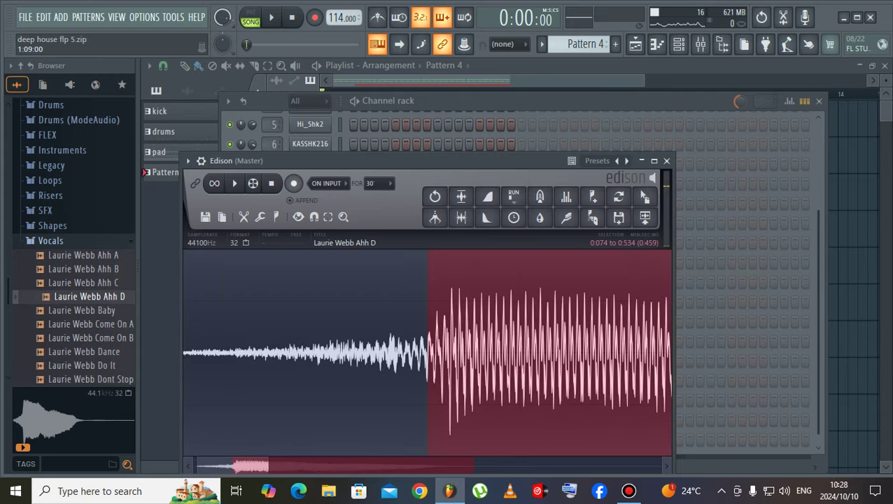
# - Replace the sample in the Laurie Webb Ahh D channel with the audio selected in Edison
pyautogui.click(438, 102)
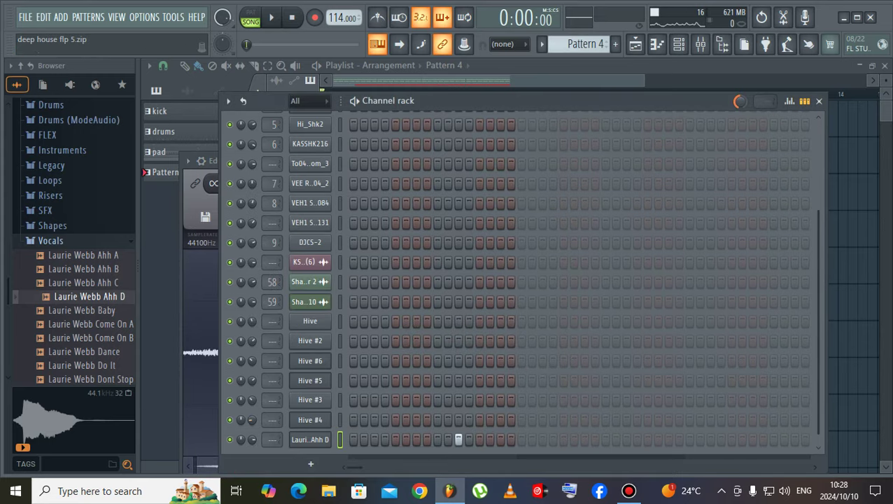
pyautogui.click(782, 17)
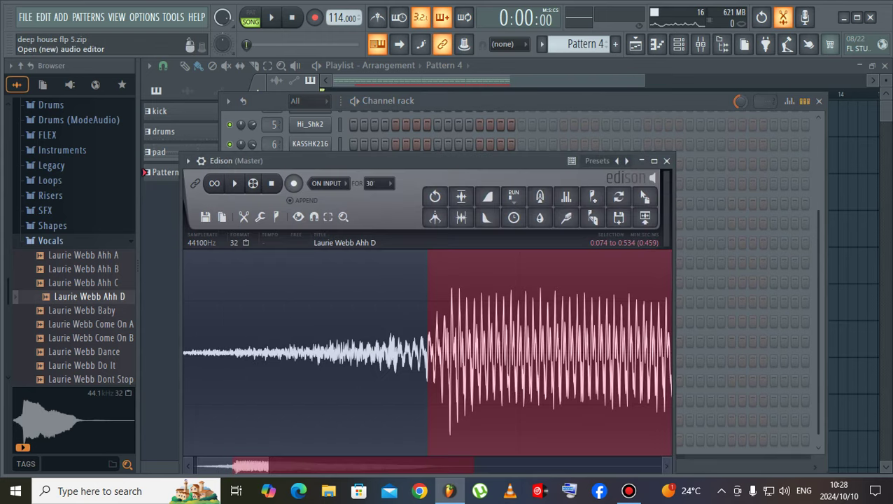
pyautogui.moveTo(644, 199); pyautogui.dragTo(623, 431)
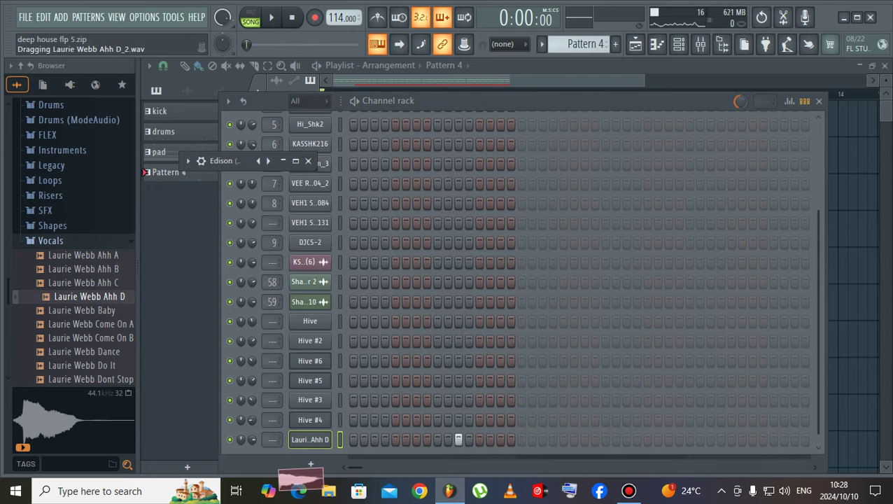
pyautogui.moveTo(306, 441); pyautogui.dragTo(312, 441)
# - Enable the volume envelope on the Laurie Webb Ahh D_2 channel and set its hold time to 7%
pyautogui.scroll(1, 73, 241)
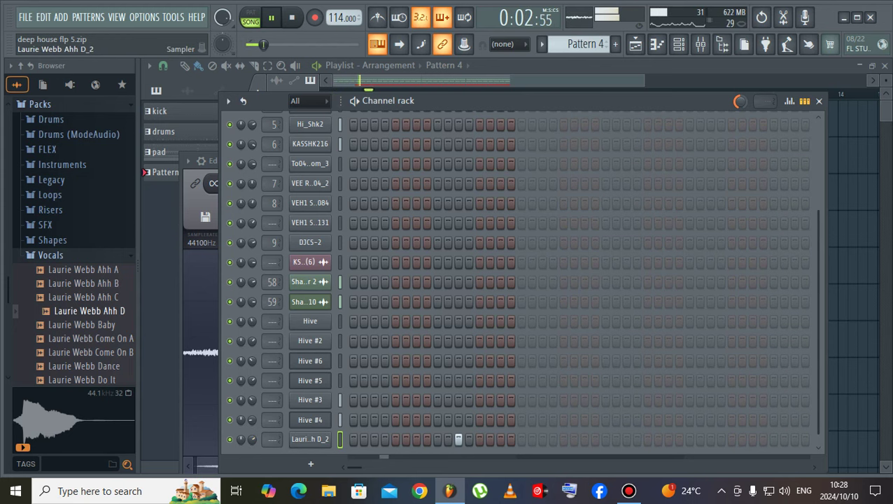
pyautogui.click(310, 440)
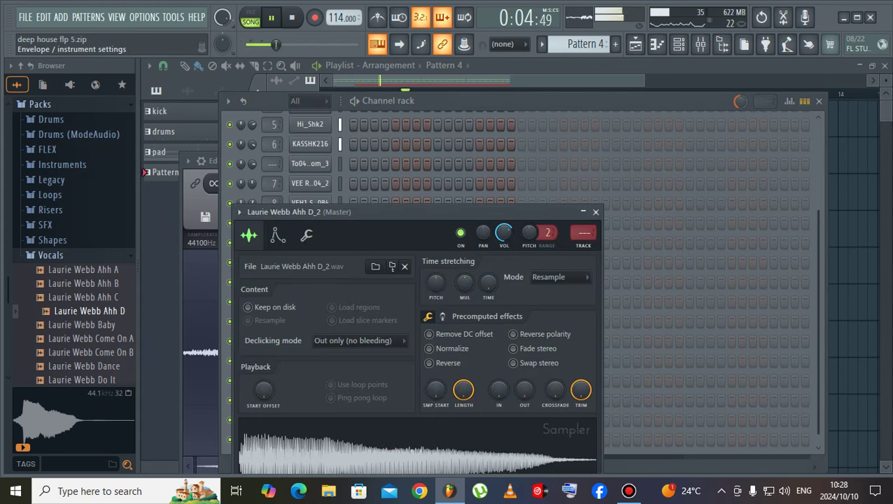
pyautogui.click(278, 235)
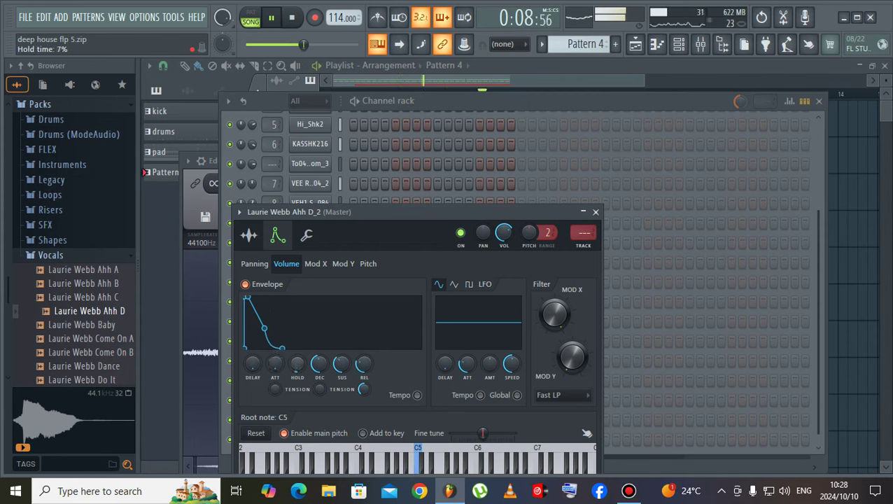
pyautogui.click(248, 235)
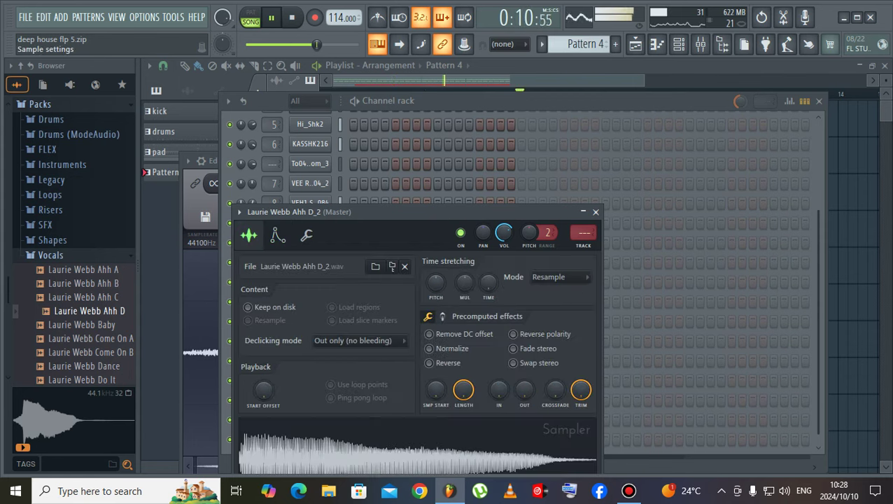
pyautogui.click(595, 212)
# - Move the vocal chop's note in the Laurie Webb Ahh D_2 piano roll down from C5 to A4
pyautogui.rightClick(310, 440)
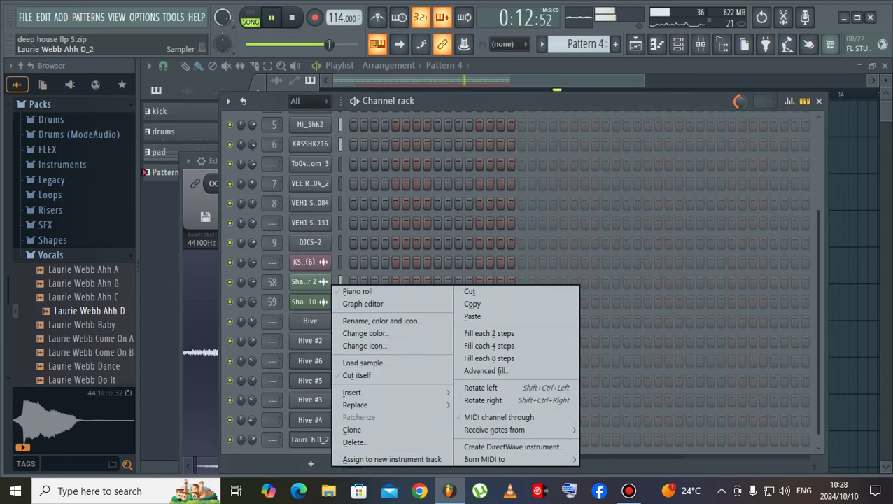
pyautogui.click(358, 291)
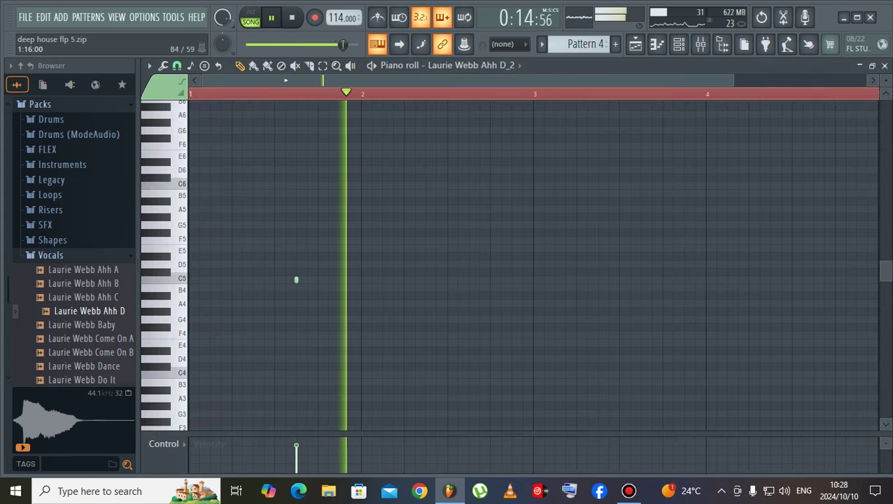
pyautogui.hotkey('shift', 'Down')
pyautogui.hotkey('shift', 'Down')
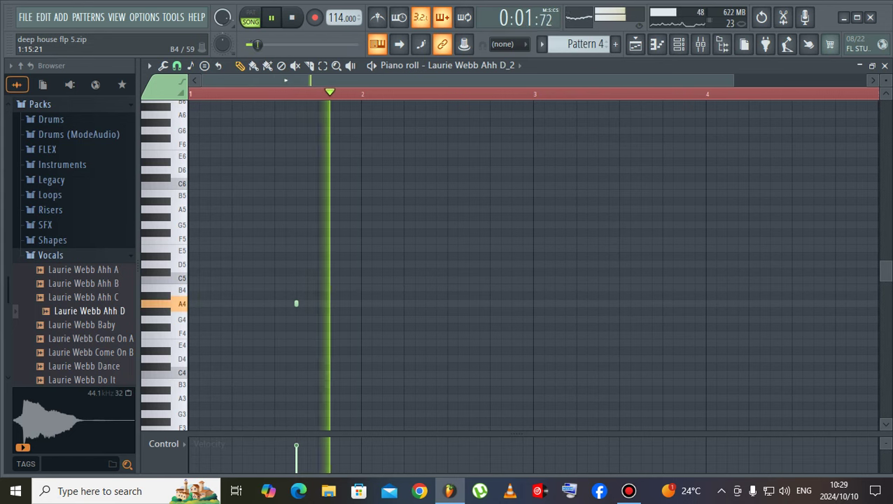
# - Route the Laurie Webb Ahh D_2 channel to mixer insert 60 and lower that track's fader slightly
pyautogui.press('F6')
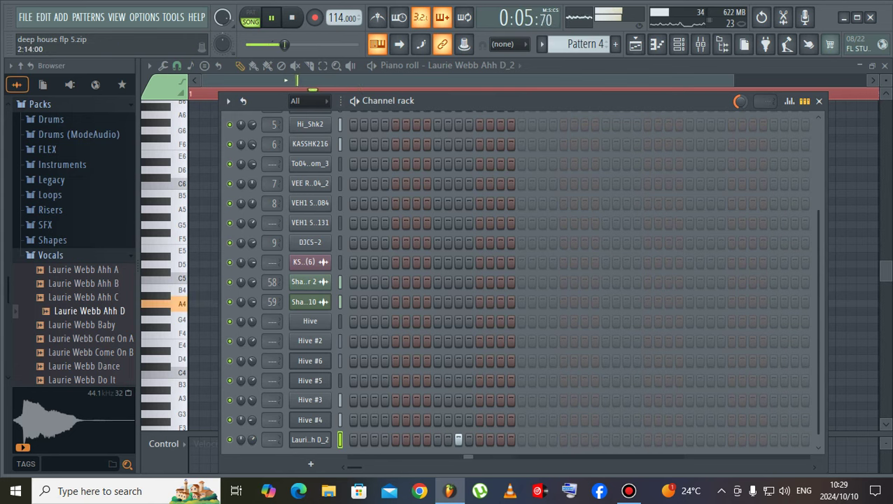
pyautogui.press('F6')
pyautogui.press('F9')
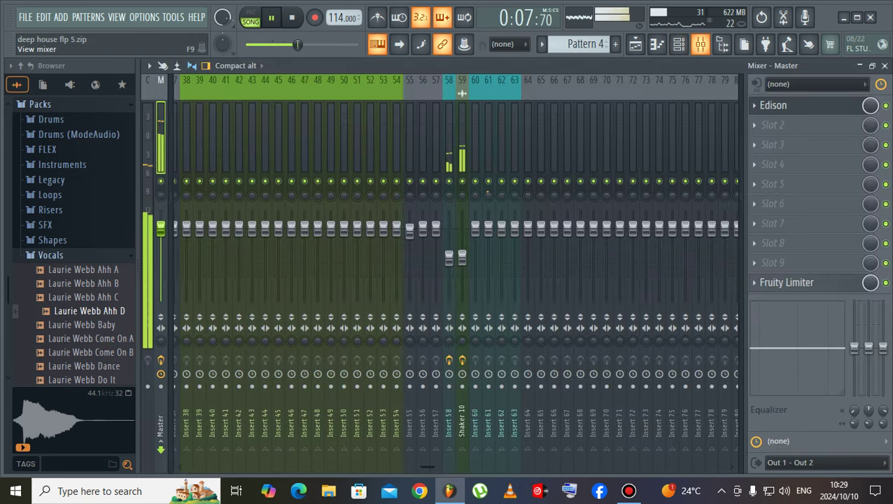
pyautogui.press('F6')
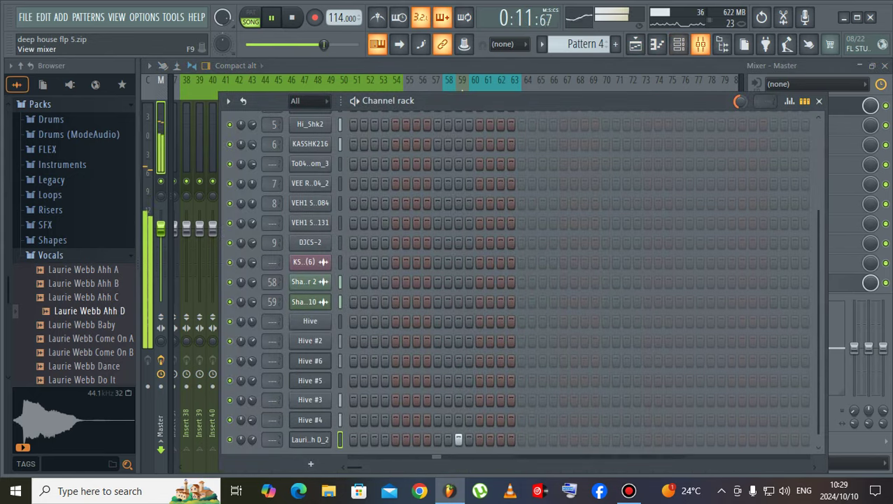
pyautogui.press('F6')
pyautogui.click(475, 79)
pyautogui.rightClick(479, 74)
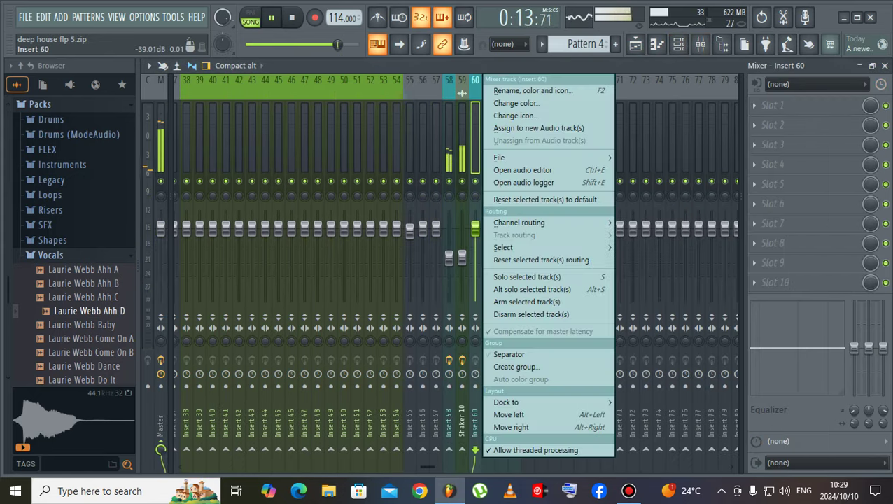
pyautogui.moveTo(553, 223)
pyautogui.click(684, 222)
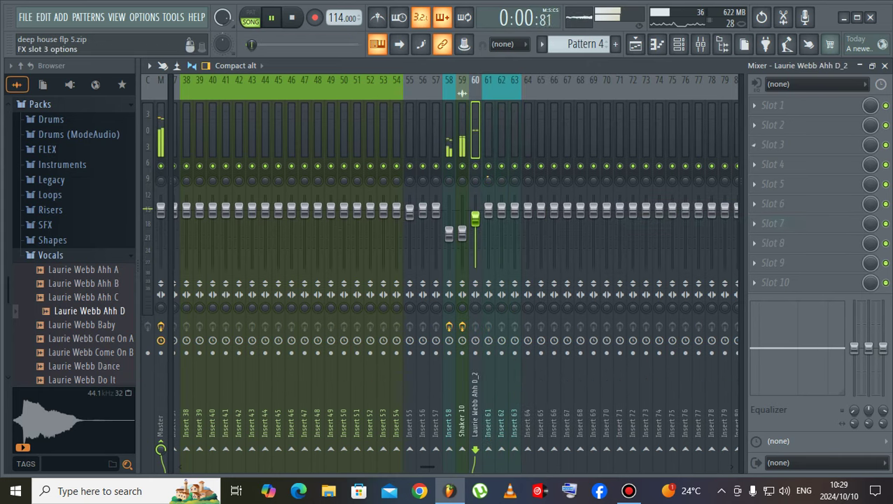
# - Load LuxeVerb in slot 3 of the vocal's mixer track and set its output wet level to -10.5 dB
pyautogui.click(754, 144)
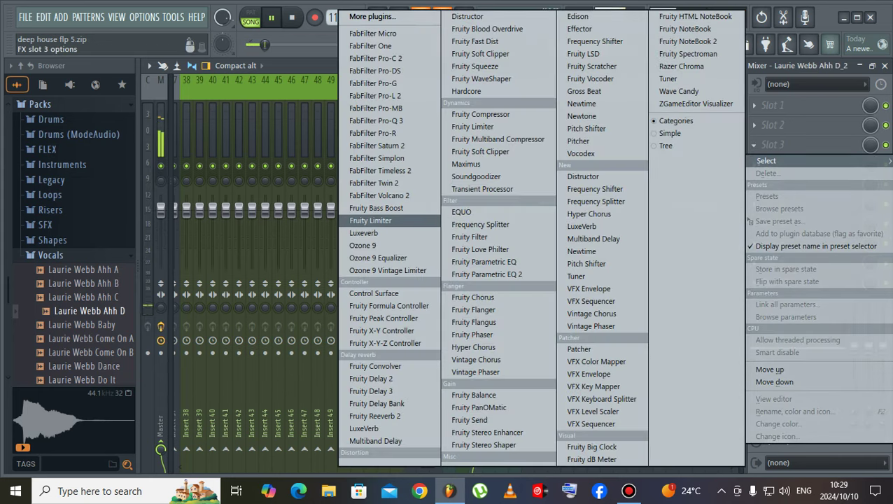
pyautogui.click(364, 233)
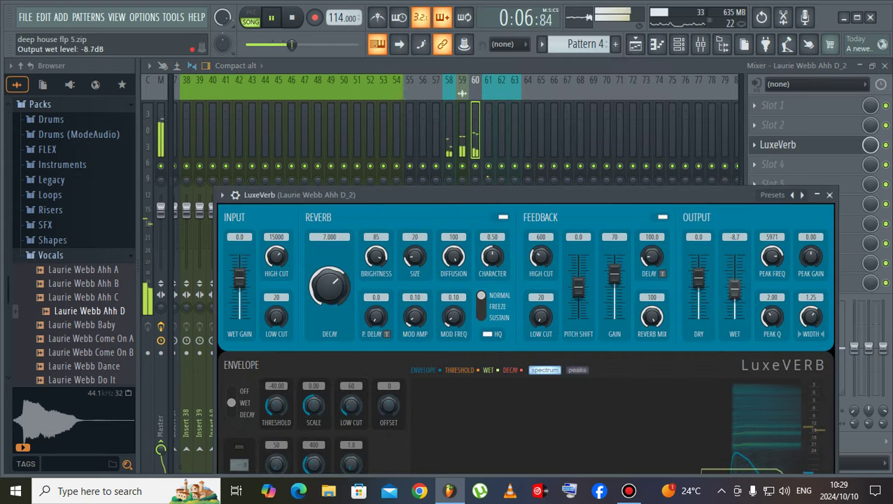
pyautogui.moveTo(733, 293); pyautogui.dragTo(733, 290)
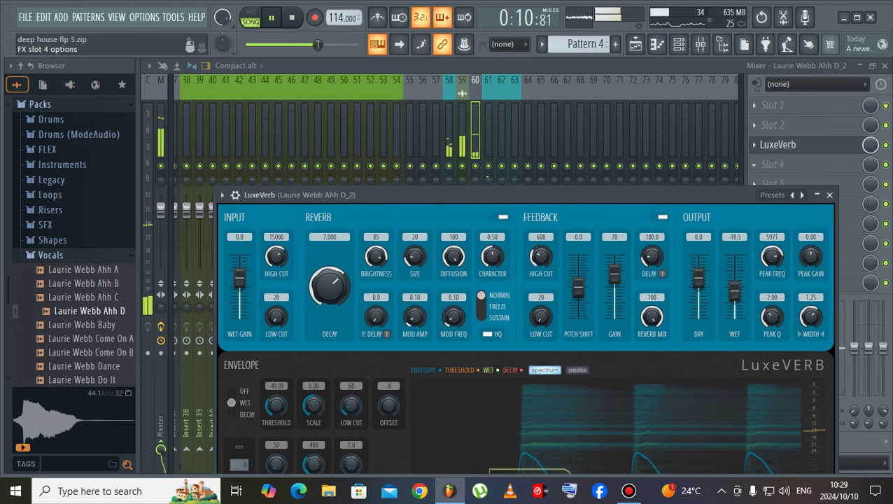
# - Load Fruity Parametric EQ 2 in slot 2 with the 40Hz + 18kHz cut preset, narrow both cuts inward and raise its main level
pyautogui.click(805, 125)
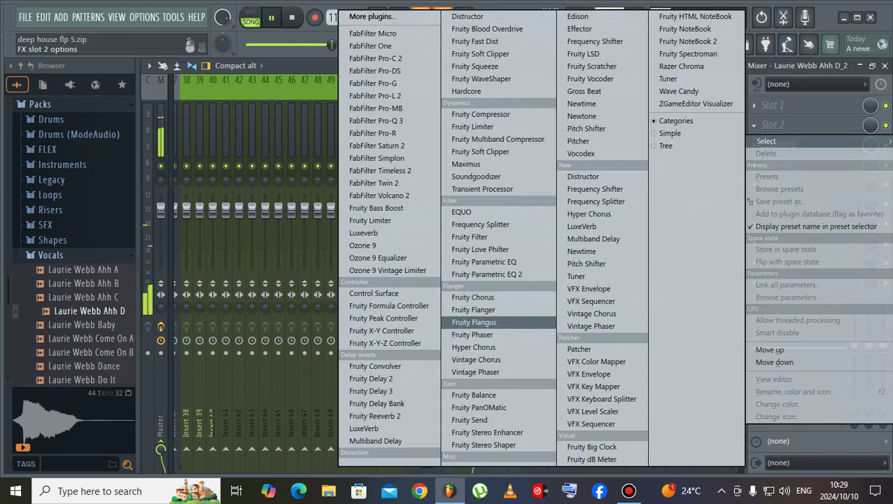
pyautogui.click(490, 274)
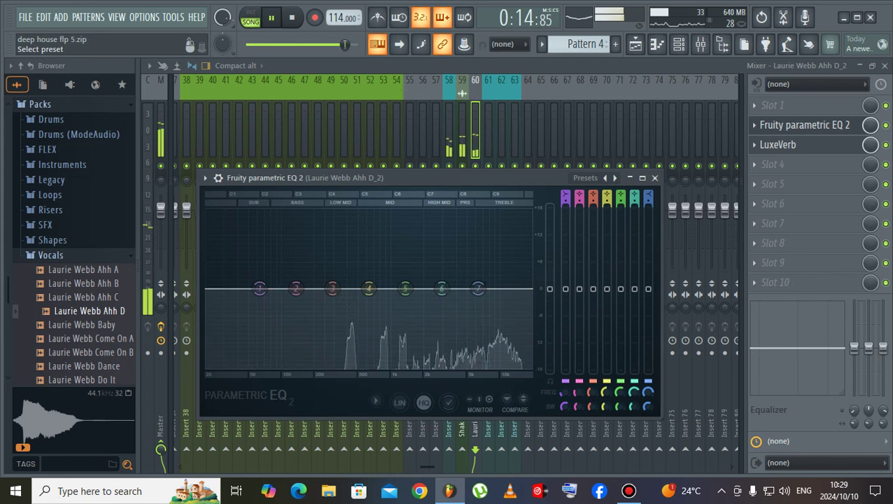
pyautogui.click(585, 178)
pyautogui.click(621, 248)
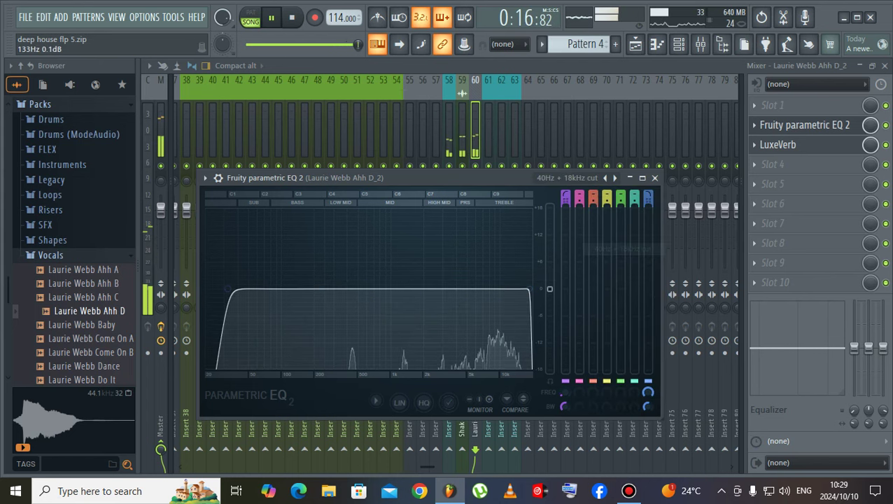
pyautogui.moveTo(228, 288); pyautogui.dragTo(350, 288)
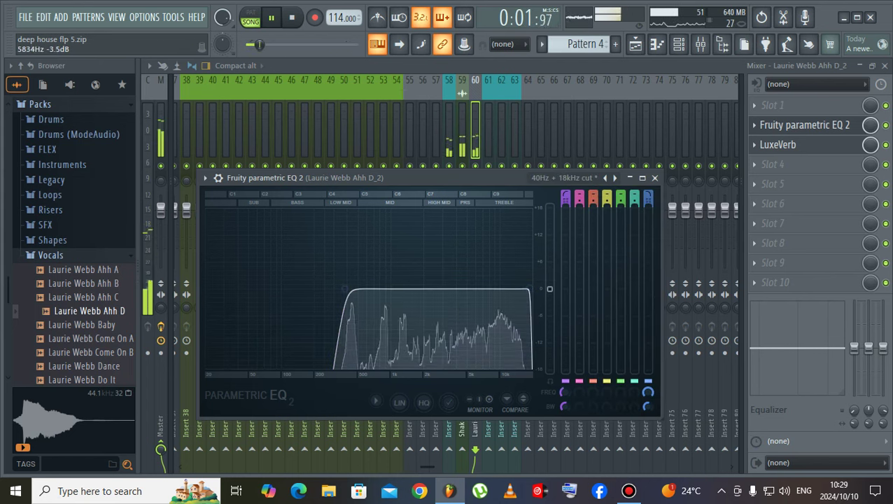
pyautogui.moveTo(529, 288); pyautogui.dragTo(549, 276)
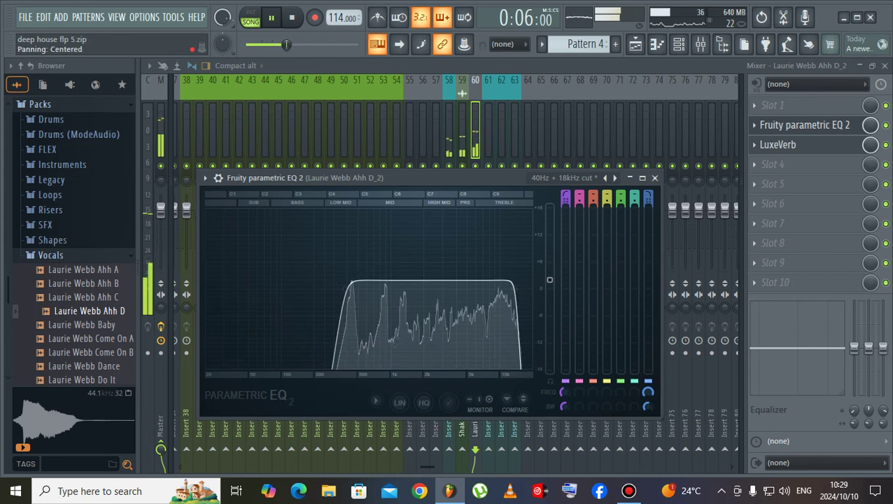
# - Load Fruity Delay 3 in slot 4 of the vocal track, shorten its delay time and lower its input and output wet levels
pyautogui.click(754, 165)
pyautogui.moveTo(766, 181)
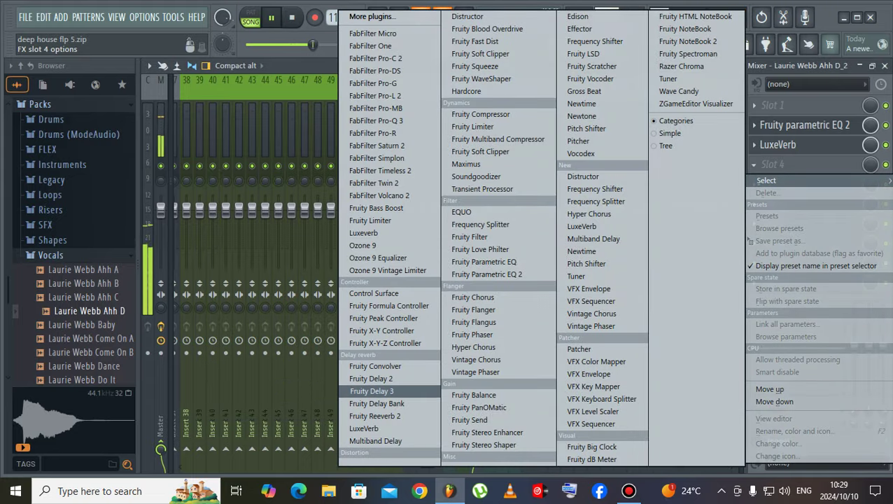
pyautogui.click(372, 390)
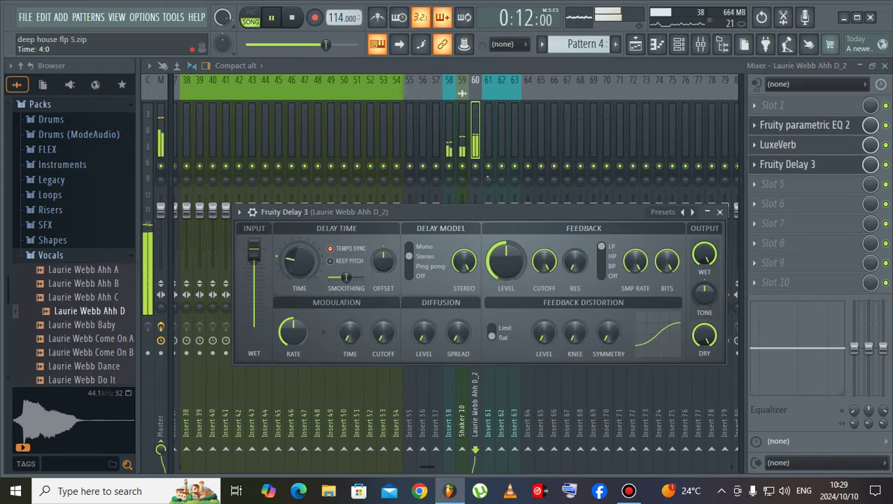
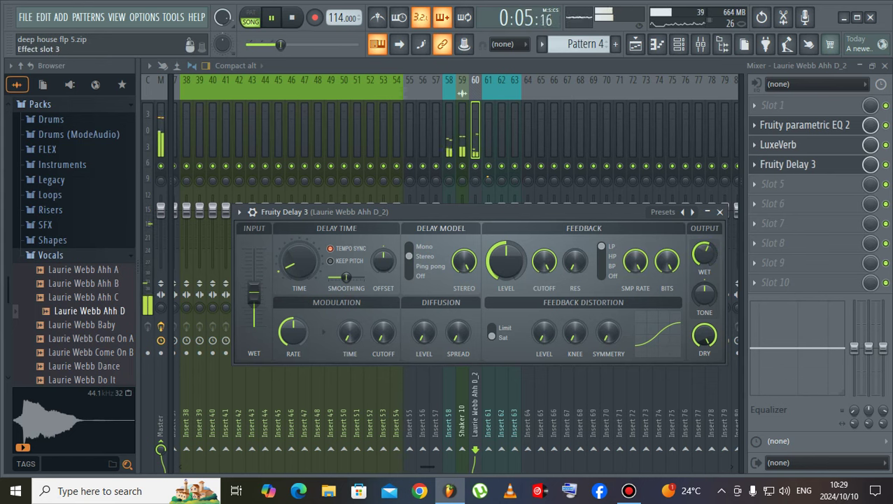
# - Set the LuxeVerb output wet level to -9.2 dB and lower the vocal track's mixer volume to about -5.0 dB
pyautogui.click(778, 144)
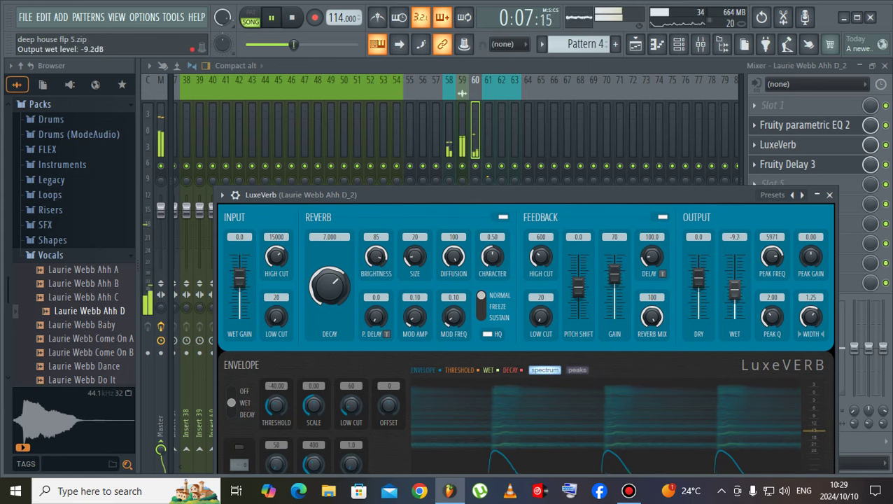
pyautogui.press('Escape')
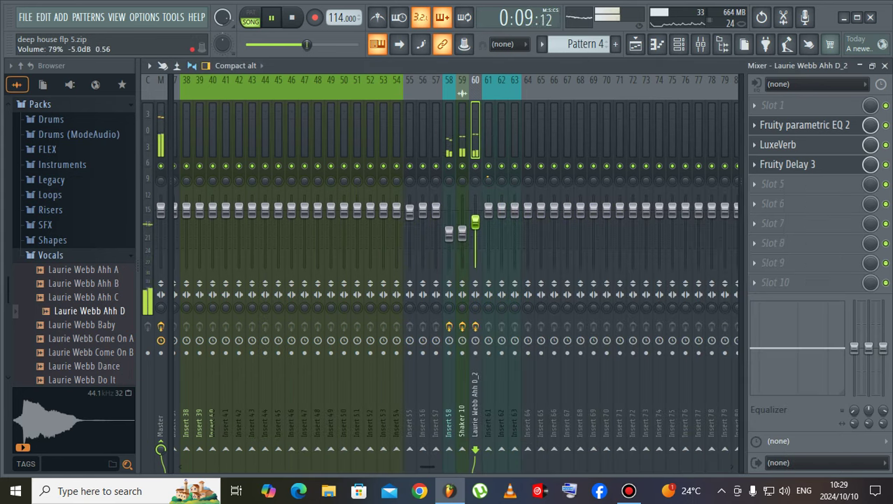
pyautogui.rightClick(228, 17)
pyautogui.click(247, 26)
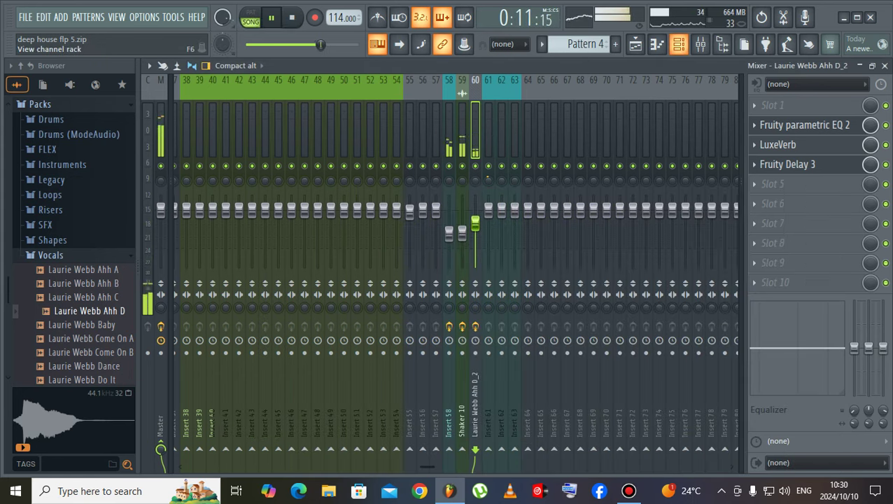
# - Open the piano roll of the Laurie Webb Ahh D_2 channel to review its note
pyautogui.click(679, 44)
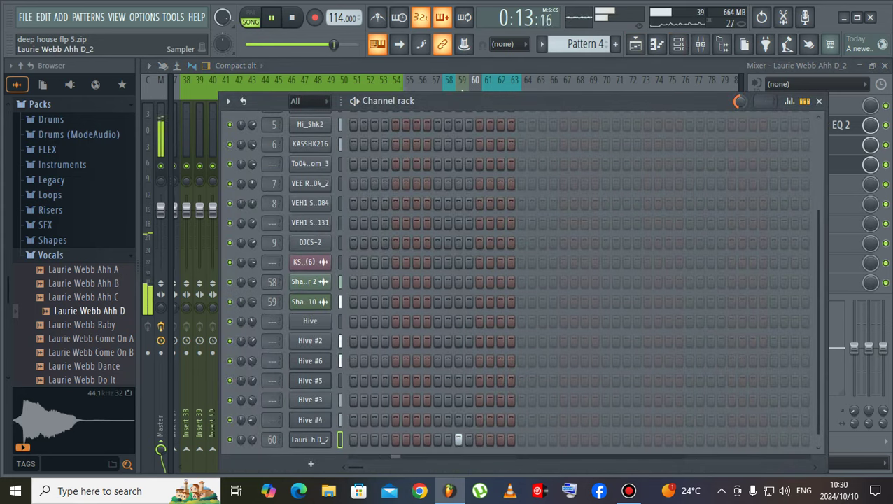
pyautogui.rightClick(310, 439)
pyautogui.click(357, 291)
pyautogui.rightClick(310, 439)
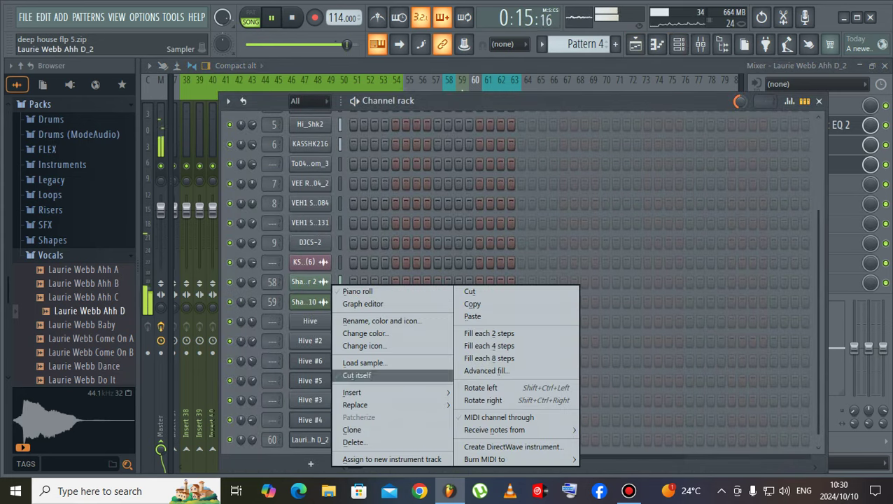
pyautogui.click(357, 291)
pyautogui.click(296, 303)
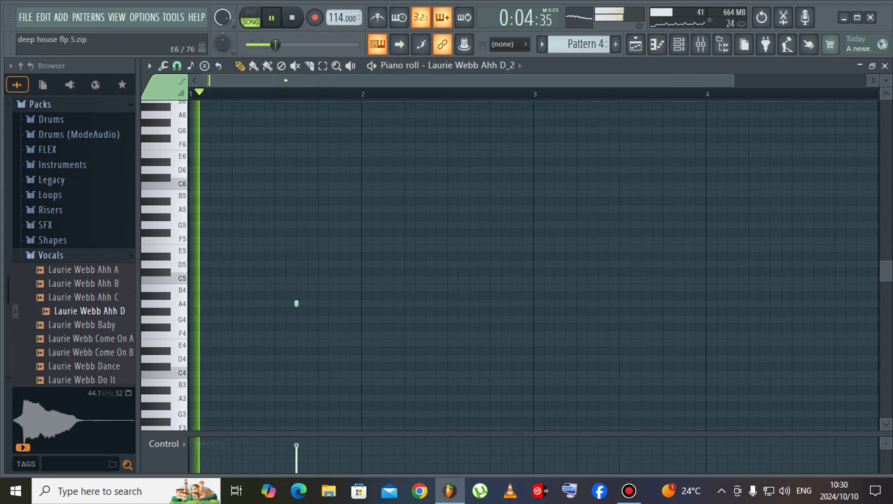
# - Clone the Laurie Webb Ahh D_2 channel and open the clone's piano roll
pyautogui.click(678, 44)
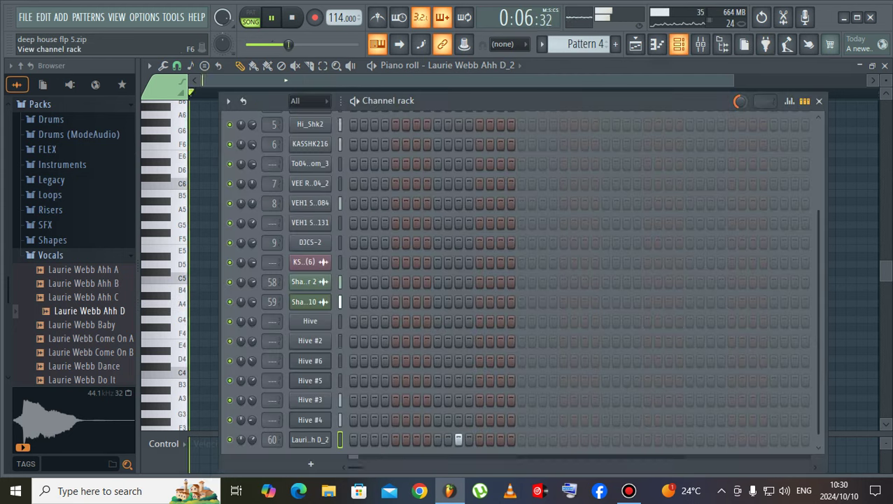
pyautogui.rightClick(291, 277)
pyautogui.click(329, 428)
pyautogui.scroll(-2, 337, 431)
pyautogui.rightClick(310, 438)
pyautogui.click(358, 292)
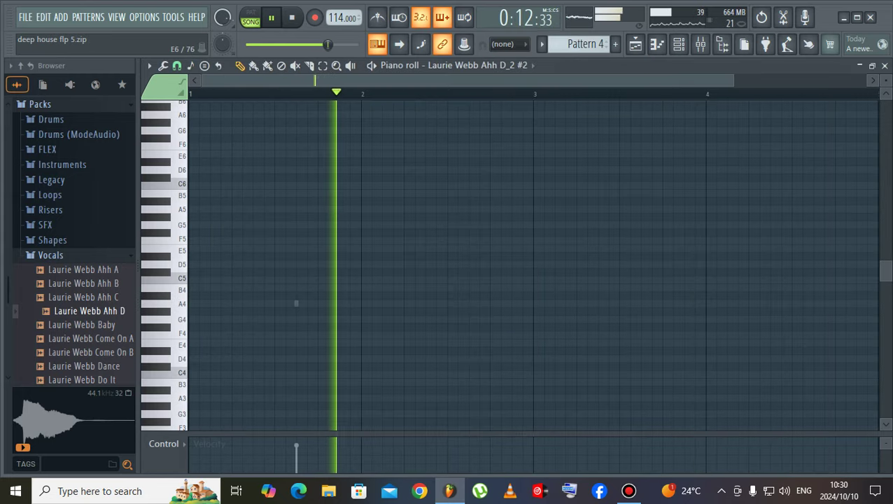
# - Place four short E6 notes on the offbeats of bar 1 for the cloned vocal channel
pyautogui.click(215, 153)
pyautogui.press('space')
pyautogui.press('space')
pyautogui.click(257, 154)
pyautogui.click(301, 154)
pyautogui.click(345, 154)
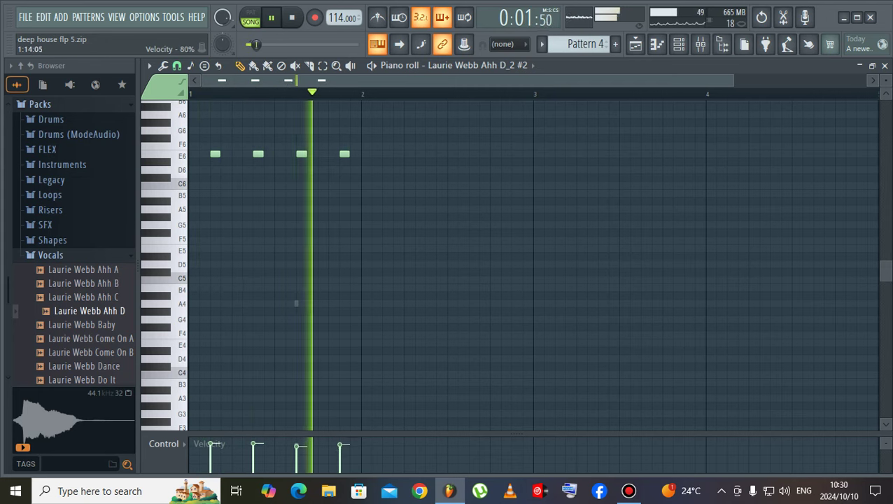
# - Try the cloned vocal's four notes one and two octaves lower while the song plays
pyautogui.hotkey('ctrl', 'Down')
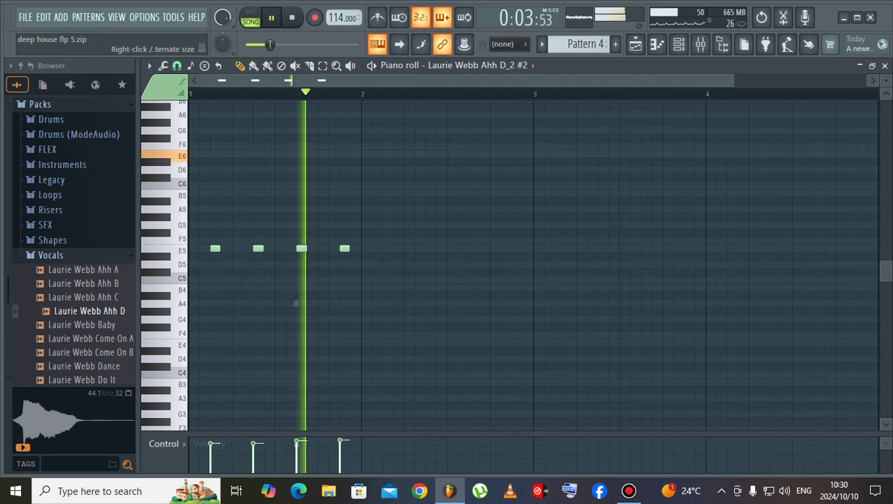
pyautogui.hotkey('ctrl', 'Down')
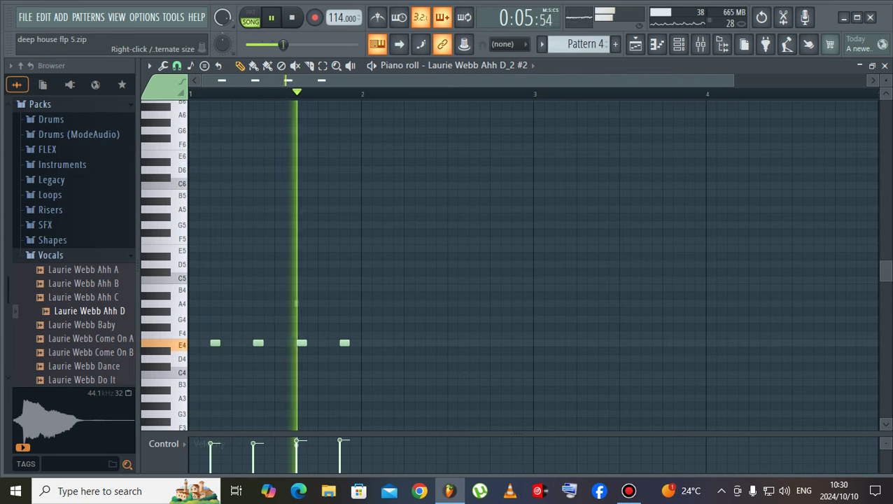
pyautogui.hotkey('ctrl', 'Up')
pyautogui.hotkey('ctrl', 'Up')
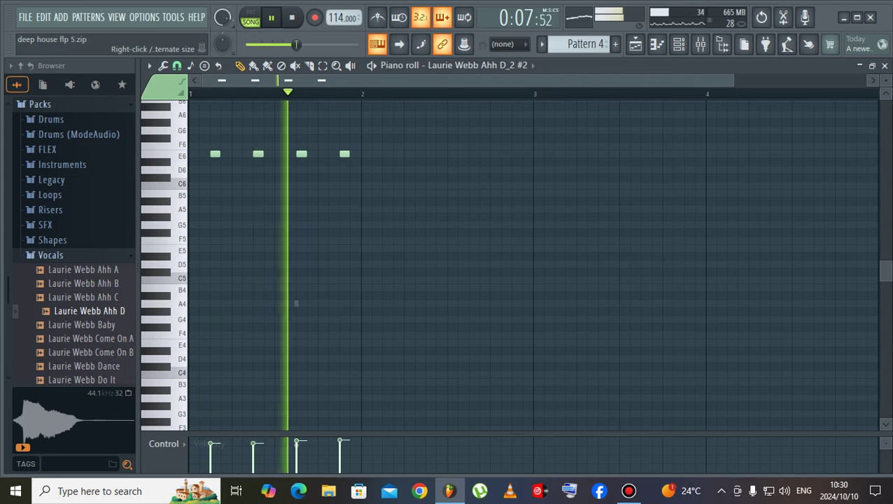
# - Transpose the cloned vocal's four notes to A5, trying them at G4 and A4 first
pyautogui.hotkey('ctrl', 'Down')
pyautogui.hotkey('ctrl', 'Down')
pyautogui.press('Up')
pyautogui.press('Up')
pyautogui.press('Up')
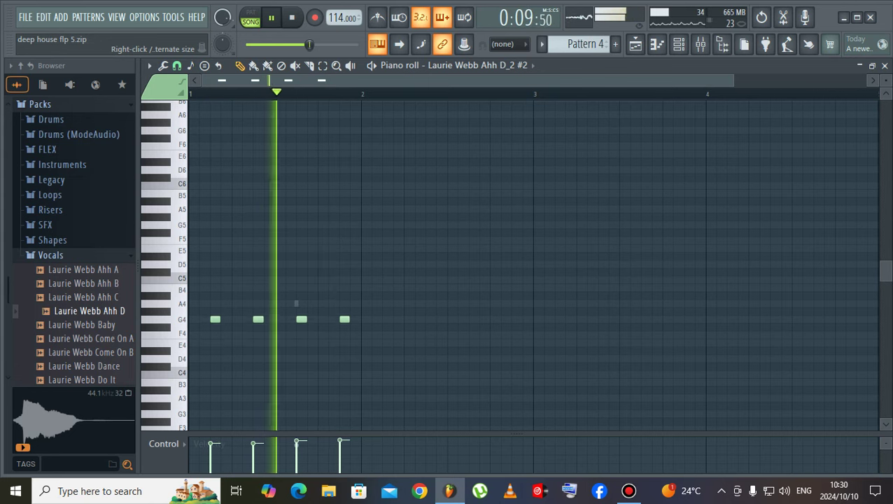
pyautogui.press('Up')
pyautogui.press('Up')
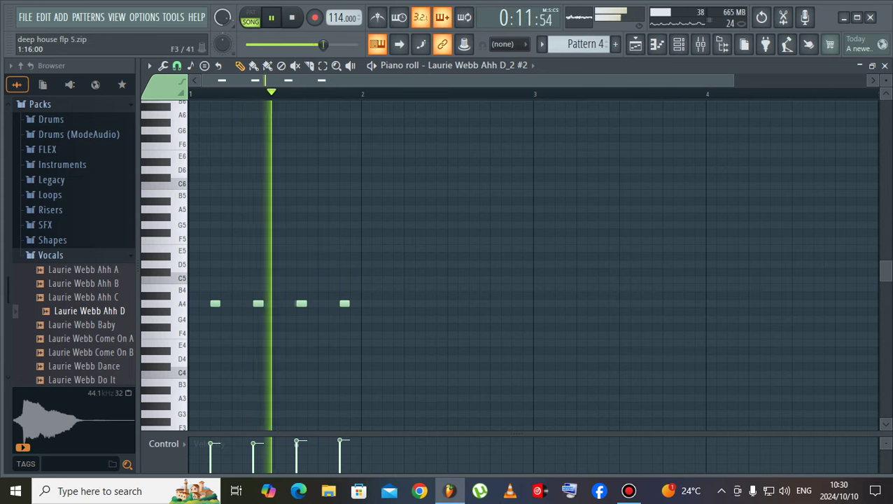
pyautogui.hotkey('ctrl', 'Up')
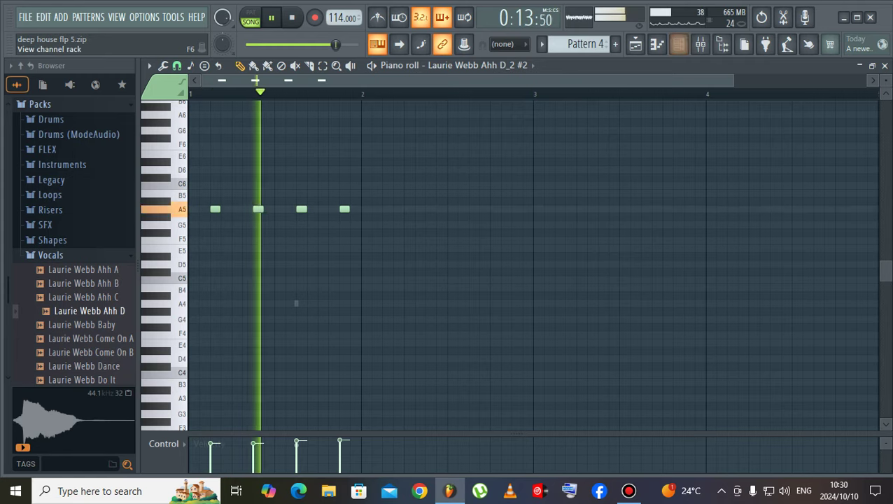
# - Open Insert 61, the mixer track of the cloned vocal channel, and load Fruity Parametric EQ 2 in slot 3
pyautogui.click(677, 44)
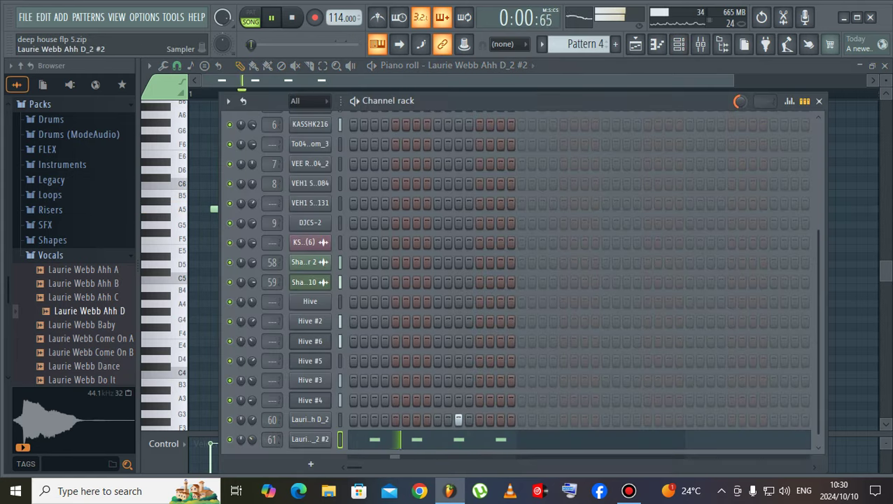
pyautogui.doubleClick(271, 439)
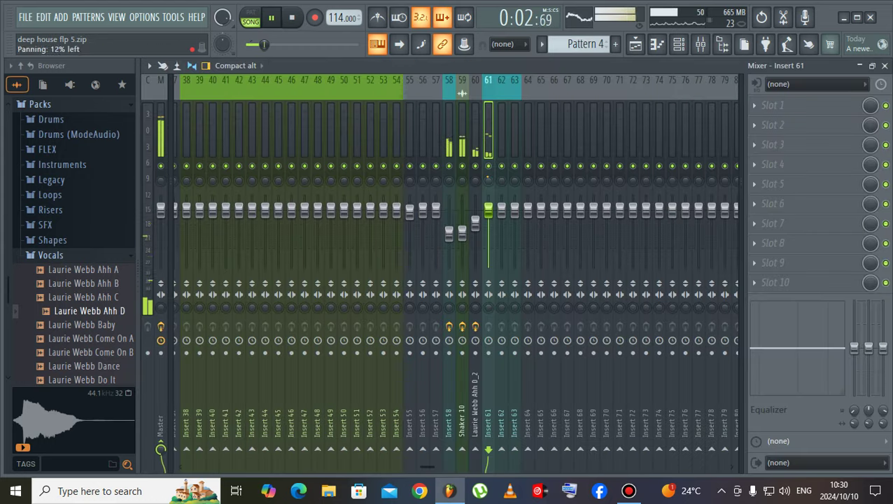
pyautogui.rightClick(488, 179)
pyautogui.click(503, 184)
pyautogui.click(754, 144)
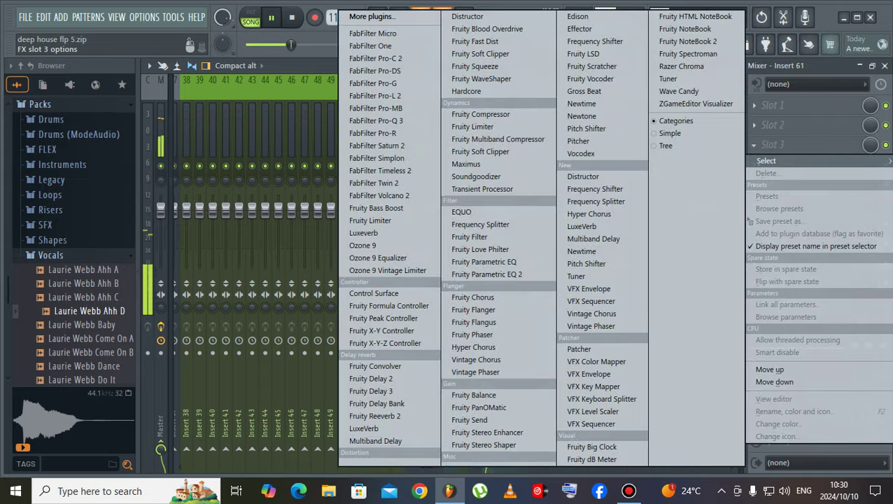
pyautogui.click(487, 274)
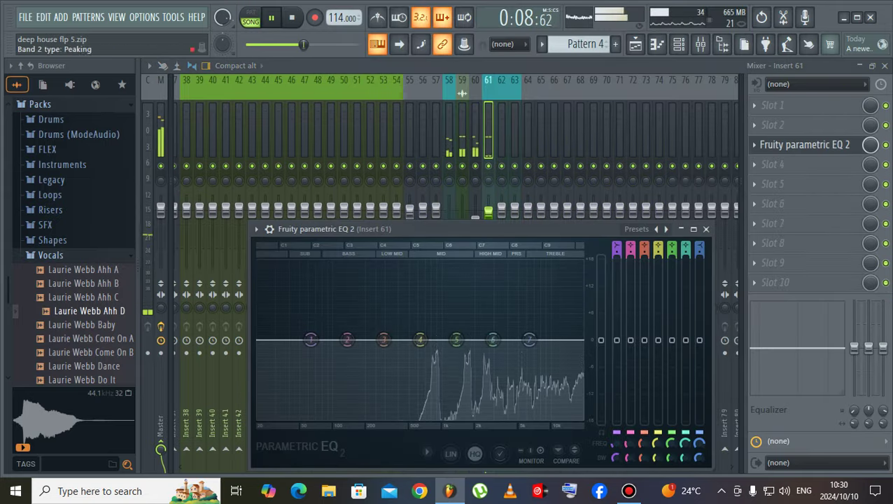
# - Apply the EQ's 40Hz + 18kHz cut preset with the low cut raised to about 500 Hz, and add LuxeVerb in slot 4
pyautogui.click(631, 229)
pyautogui.click(678, 293)
pyautogui.moveTo(279, 340); pyautogui.dragTo(410, 341)
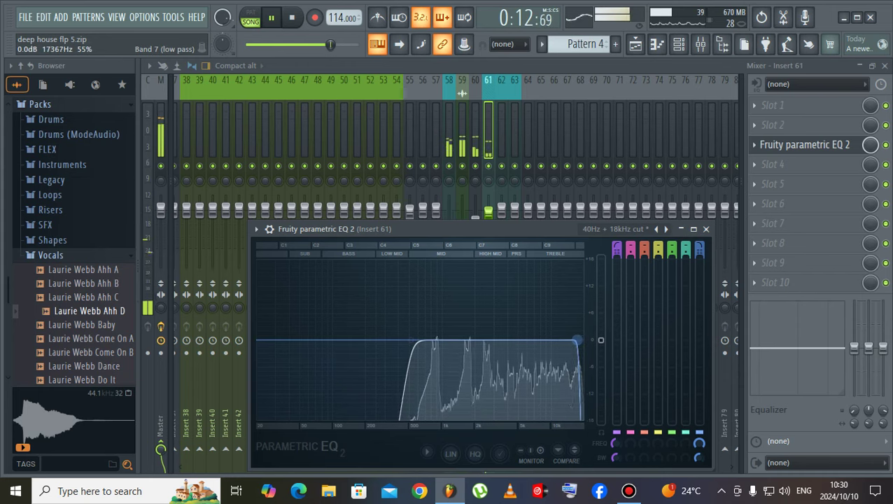
pyautogui.click(772, 164)
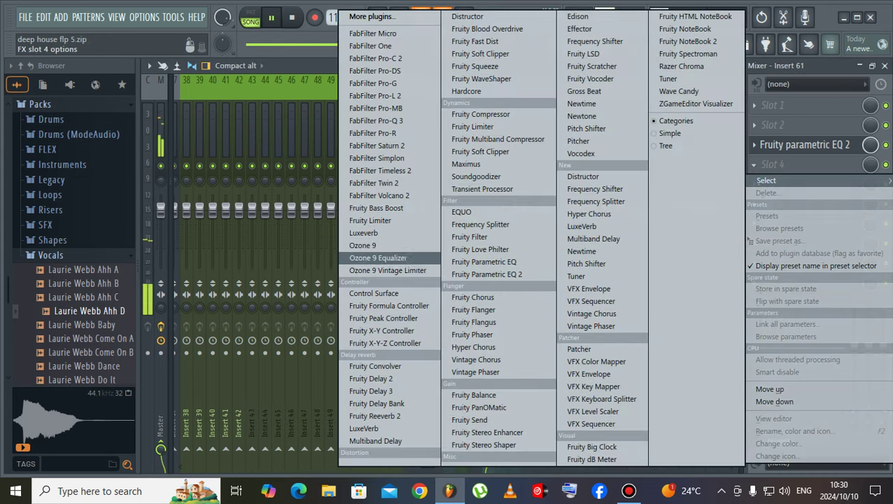
pyautogui.click(364, 233)
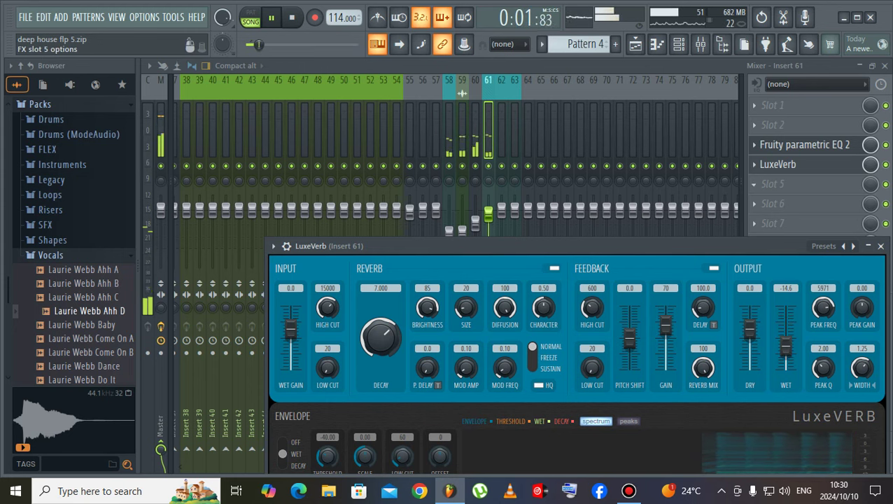
# - Find Gross Beat in the full effect plugin list and load it in slot 5 of Insert 61
pyautogui.click(773, 183)
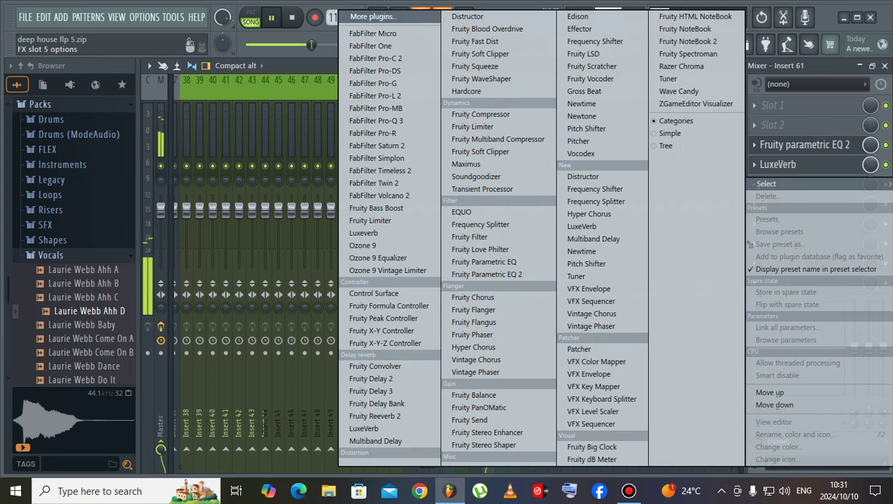
pyautogui.click(372, 16)
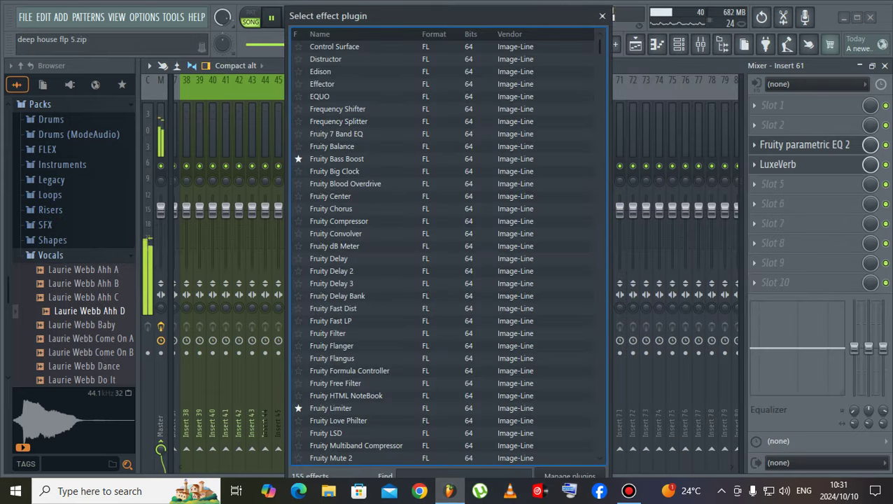
pyautogui.write('gr')
pyautogui.press('Return')
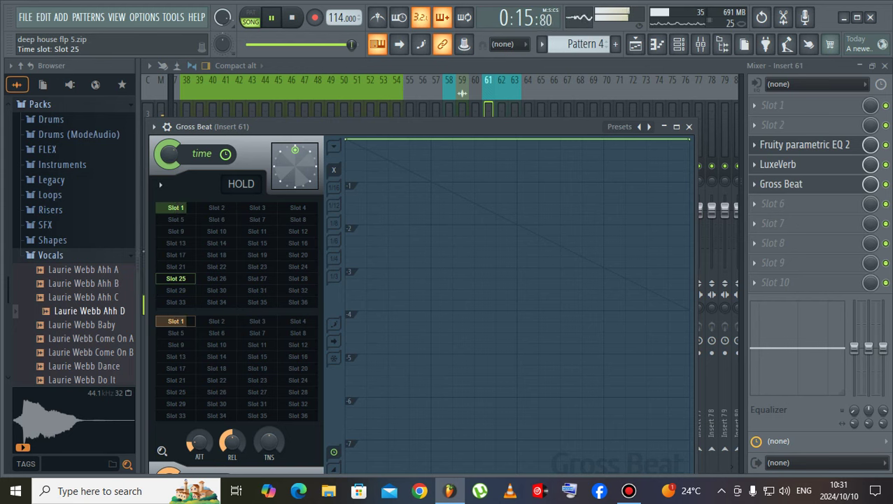
# - Load Gross Beat's Juggling Science preset and try its Zapper, Glitch and Neckbreak patterns on the cloned vocal
pyautogui.click(649, 127)
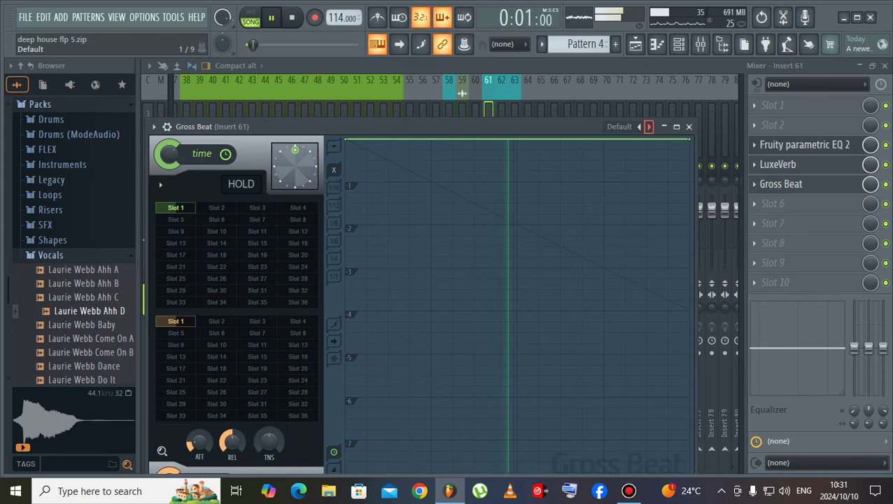
pyautogui.click(648, 127)
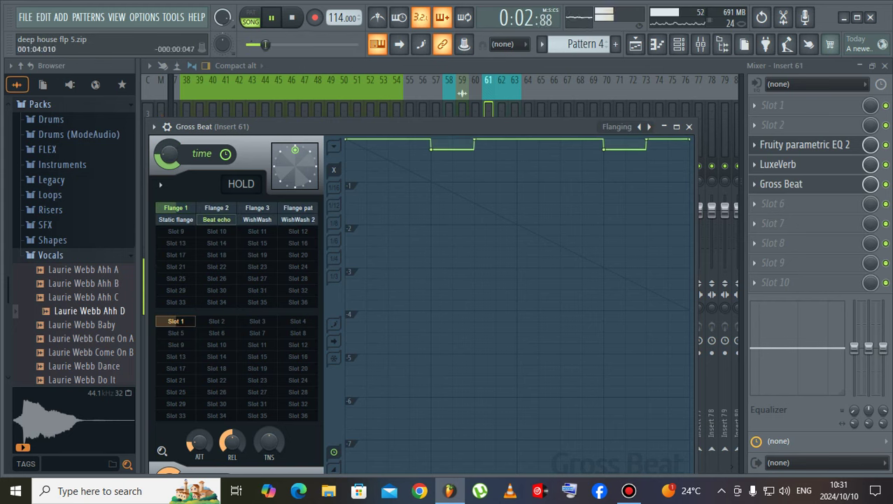
pyautogui.click(649, 126)
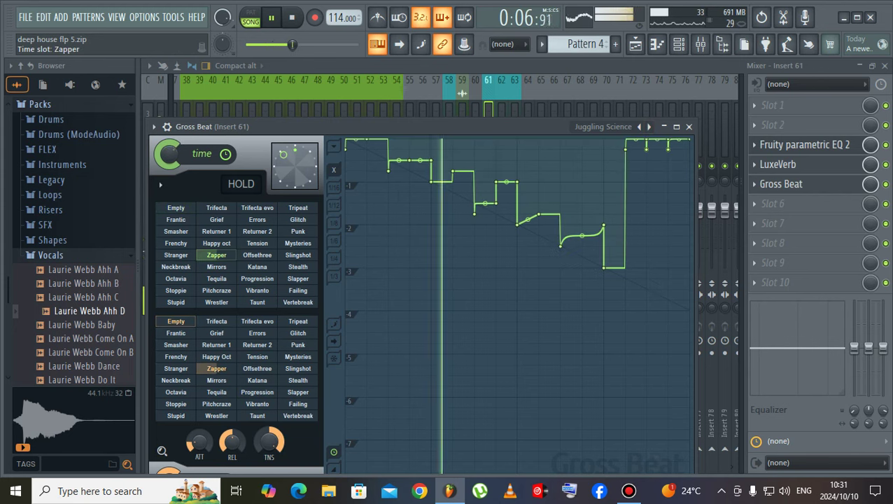
pyautogui.click(298, 219)
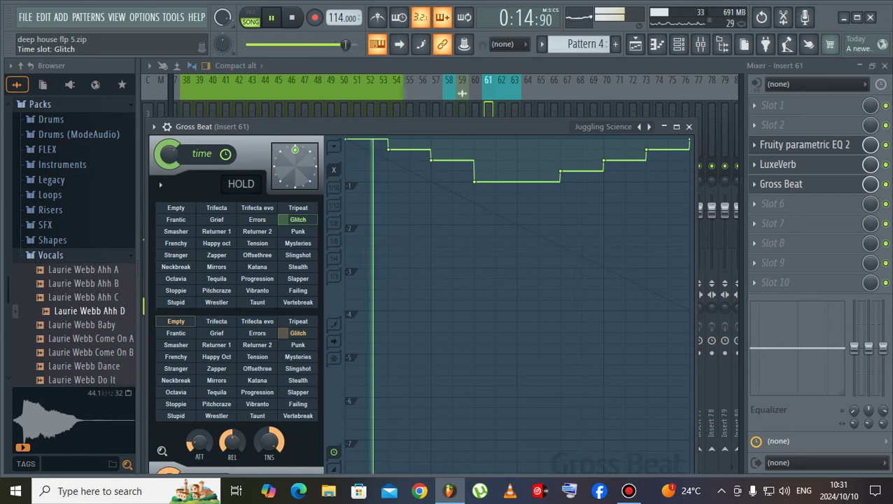
pyautogui.click(176, 266)
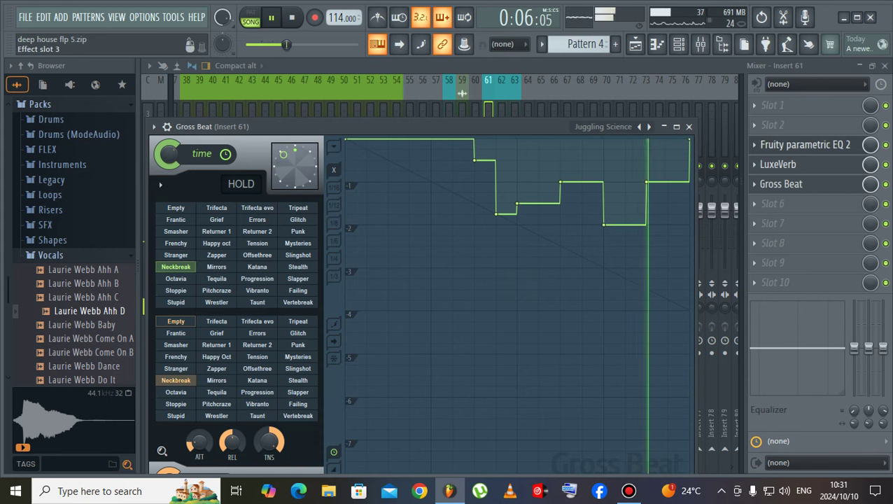
# - Set LuxeVerb's output to -7.8 wet and 0.1 dry, and lower Insert 61's volume to 61%
pyautogui.click(778, 165)
pyautogui.moveTo(785, 346); pyautogui.dragTo(749, 334)
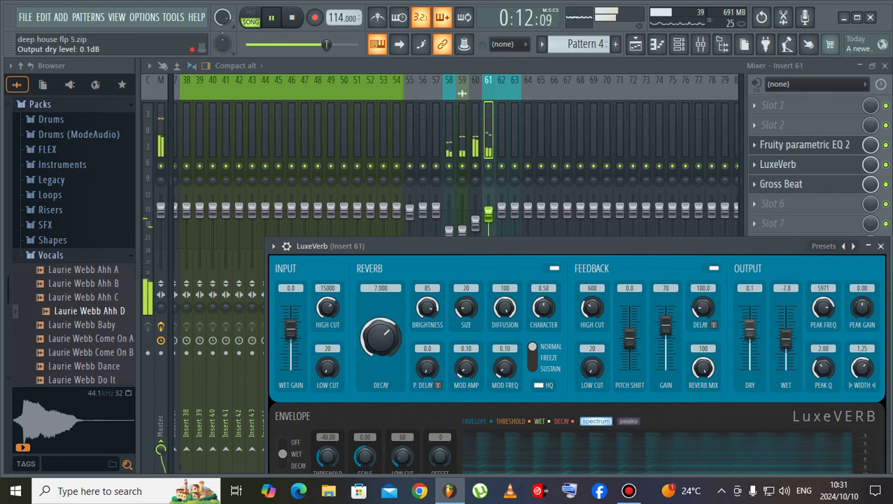
pyautogui.moveTo(488, 214); pyautogui.dragTo(488, 218)
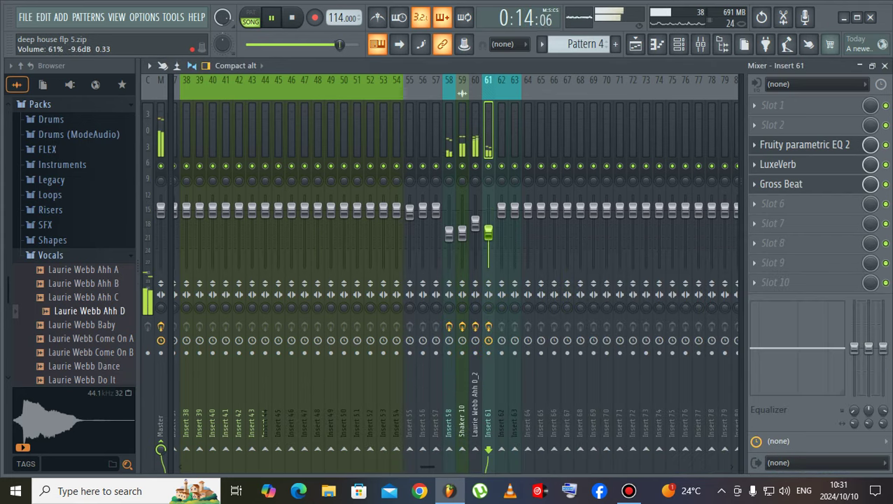
# - Try the cloned vocal's four notes an octave lower, at A4
pyautogui.click(657, 44)
pyautogui.click(679, 44)
pyautogui.click(678, 44)
pyautogui.hotkey('ctrl', 'Down')
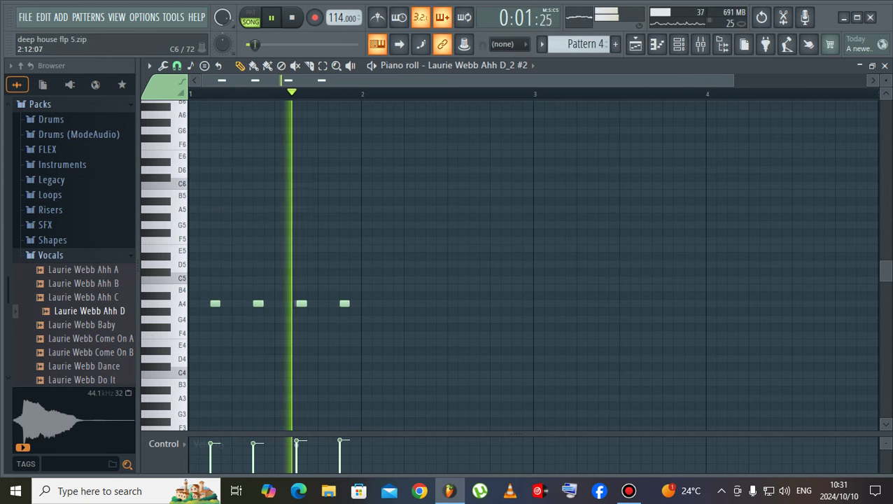
# - Lower Insert 61's volume to 56% and raise its LuxeVerb wet output to -3.0
pyautogui.click(678, 44)
pyautogui.click(700, 44)
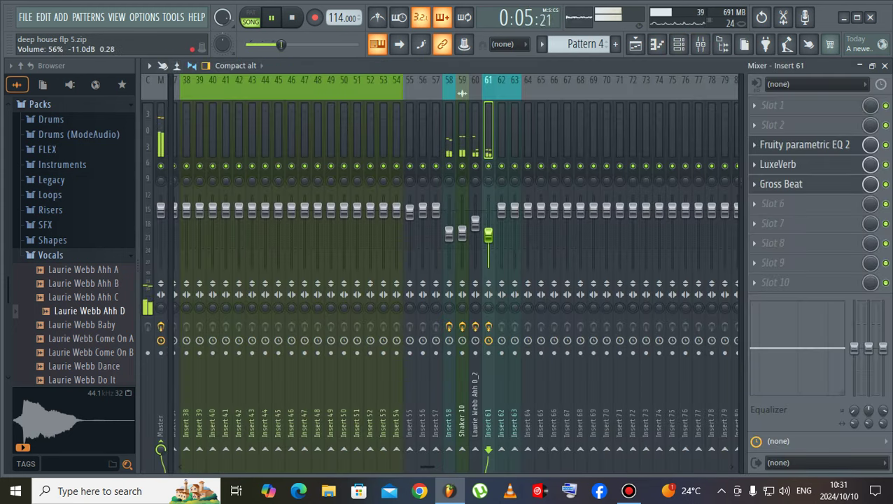
pyautogui.moveTo(785, 340); pyautogui.dragTo(785, 334)
pyautogui.moveTo(488, 231); pyautogui.dragTo(488, 232)
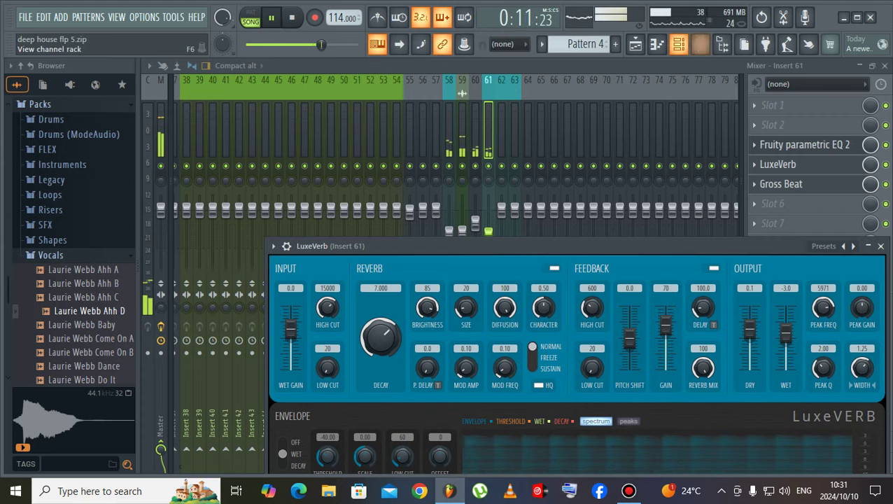
# - Try the cloned vocal's notes a semitone higher, and settle them an octave up at A5
pyautogui.click(678, 44)
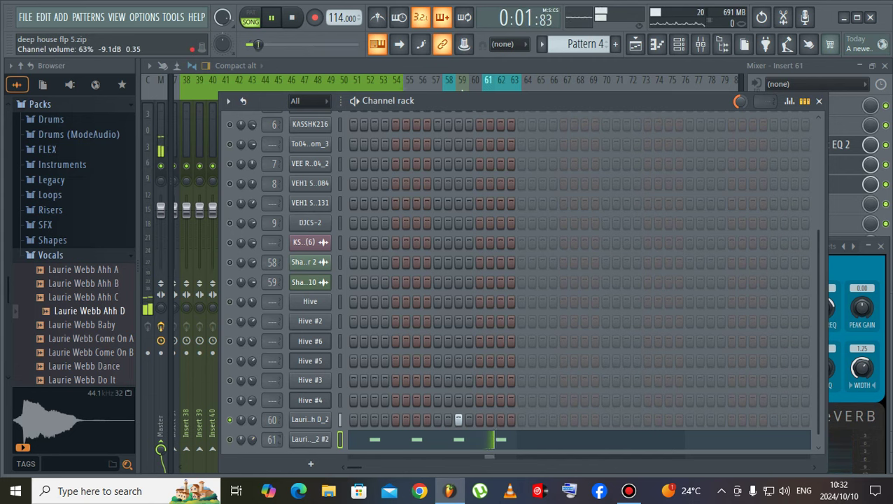
pyautogui.click(355, 440)
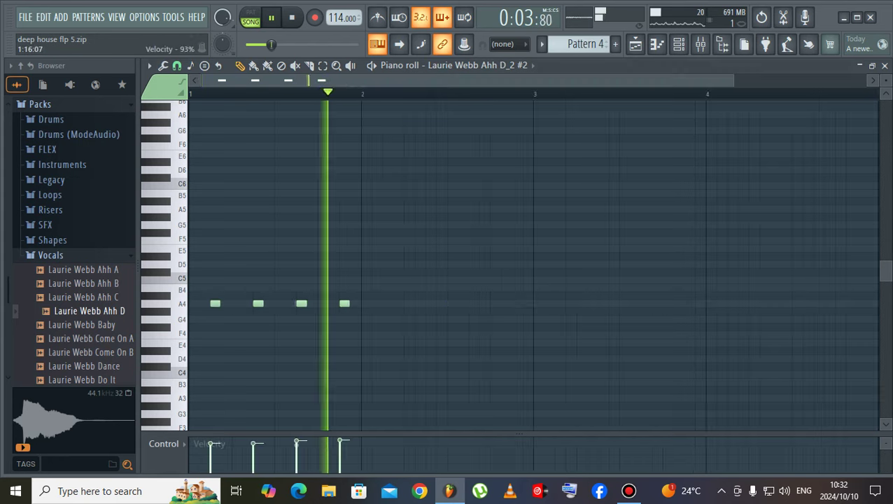
pyautogui.hotkey('shift', 'Up')
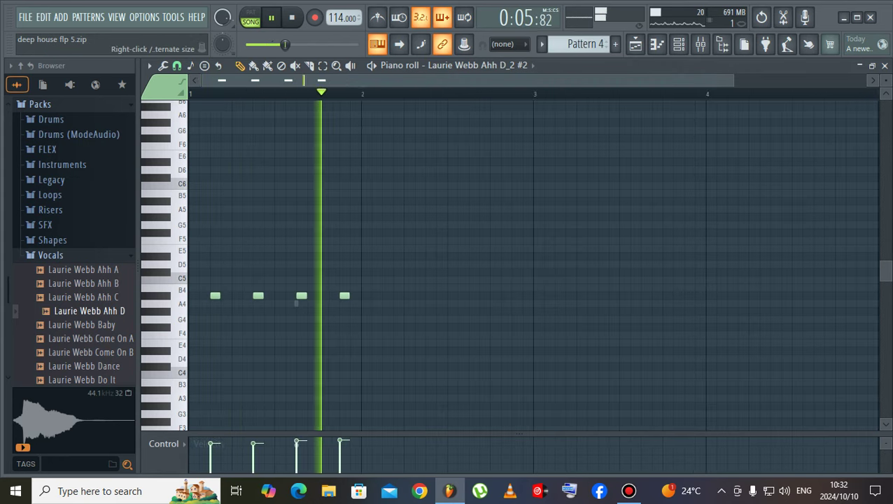
pyautogui.hotkey('shift', 'Down')
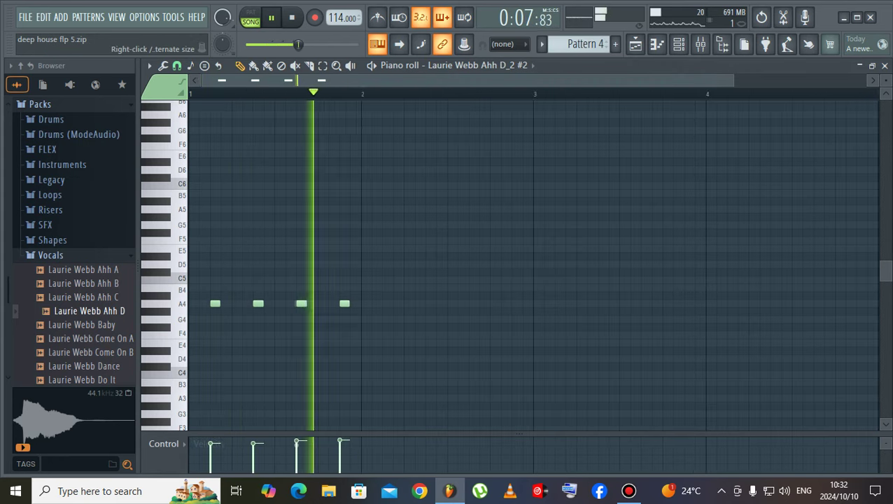
pyautogui.hotkey('ctrl', 'Up')
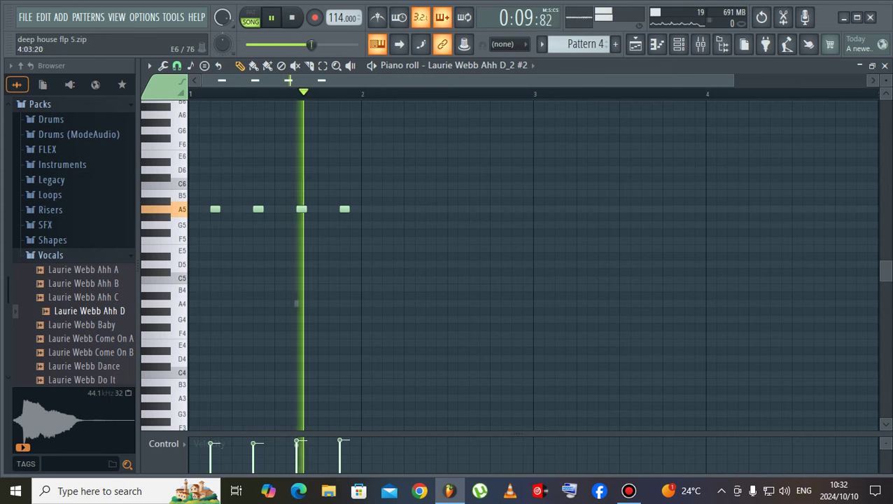
# - Delete the Gross Beat plugin from slot 5 of Insert 61
pyautogui.press('F9')
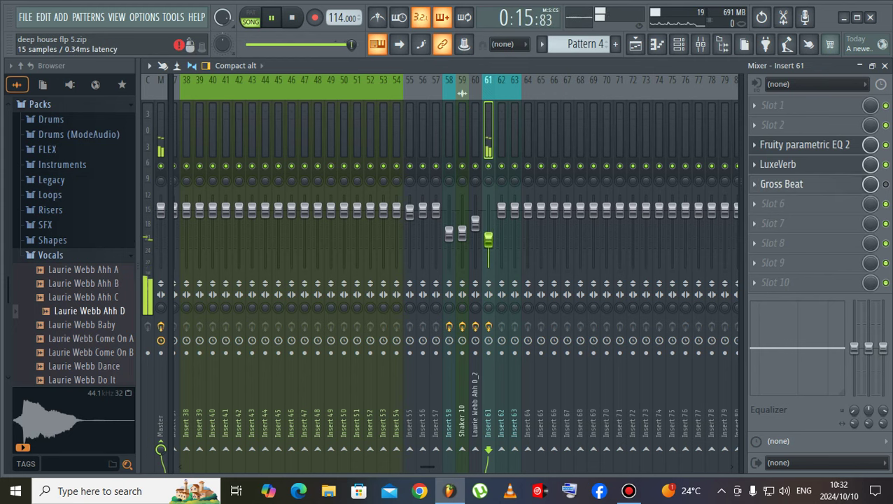
pyautogui.click(785, 183)
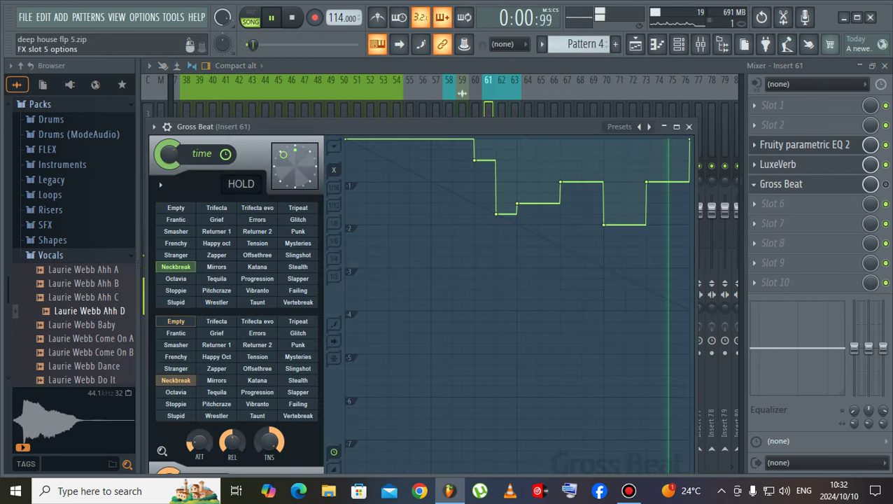
pyautogui.rightClick(785, 183)
pyautogui.click(767, 179)
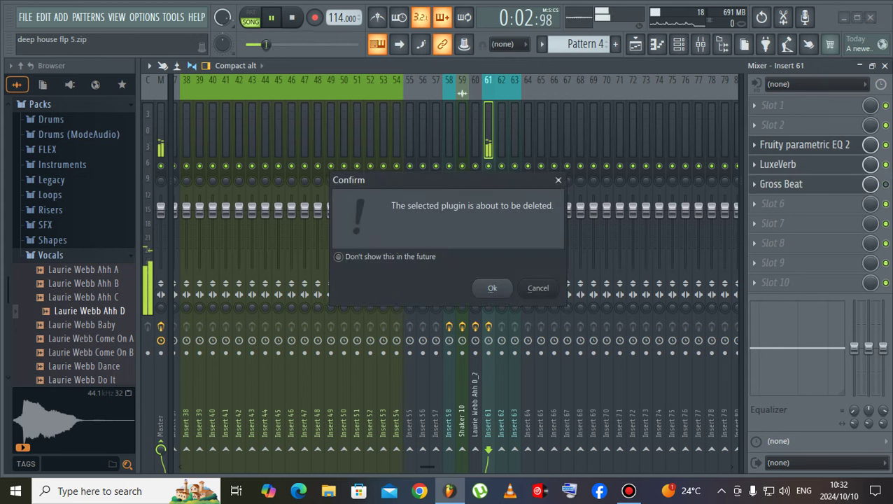
pyautogui.click(492, 288)
# - Reduce LuxeVerb's wet output on Insert 61 to -12.1 and close the plugin window
pyautogui.click(777, 164)
pyautogui.moveTo(784, 332); pyautogui.dragTo(785, 340)
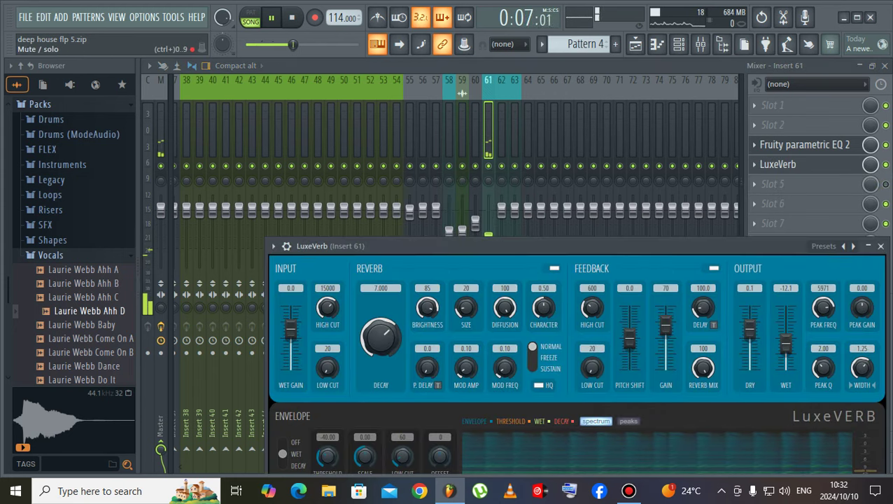
pyautogui.click(880, 246)
# - Add Fruity Delay 3 in slot 5 with its output wet at 28.7%, and turn down LuxeVerb's slot mix level
pyautogui.click(754, 184)
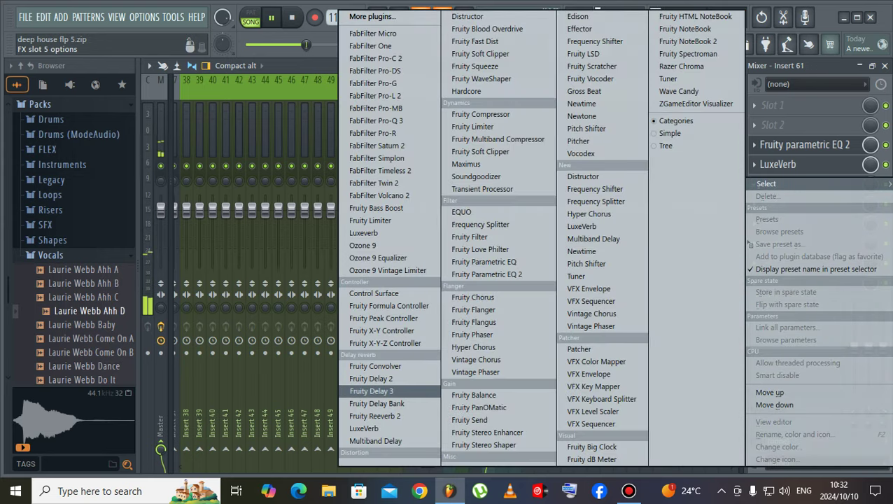
pyautogui.click(371, 390)
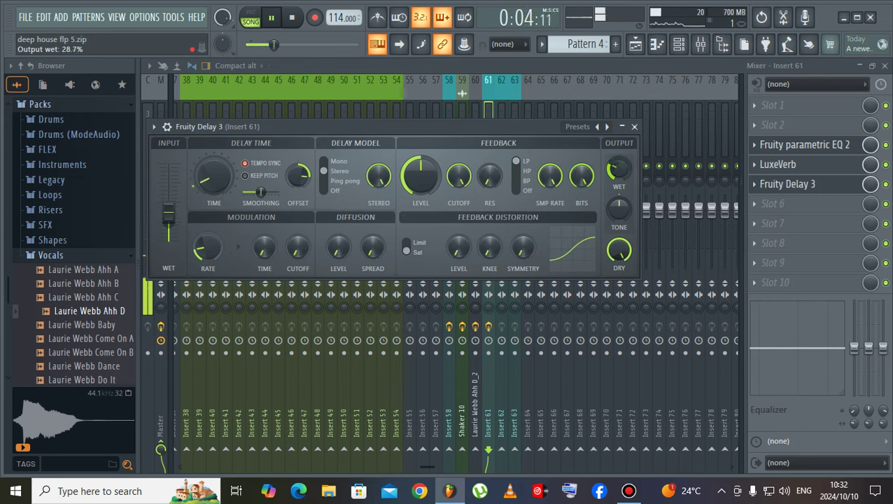
pyautogui.moveTo(870, 164); pyautogui.dragTo(870, 196)
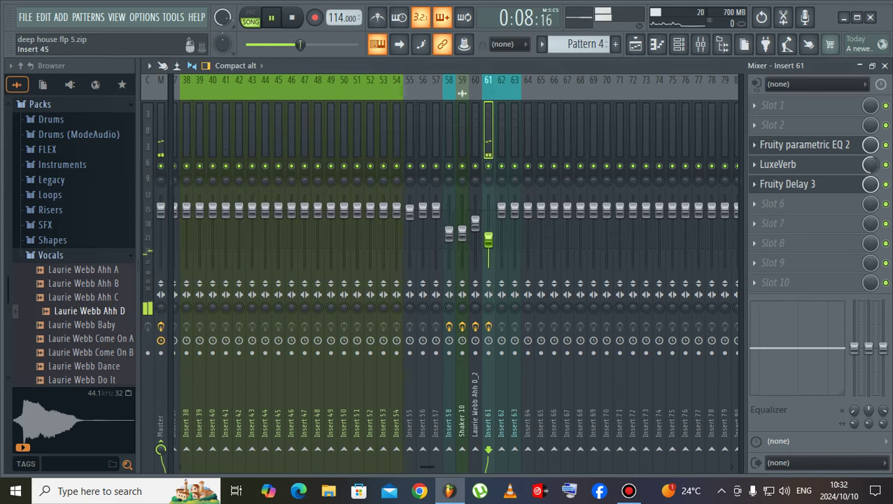
# - Stop playback and audition the Laurie Webb vocal samples in the Vocals pack, including Ahh B, Ahh C, Infectious and Hey
pyautogui.click(678, 44)
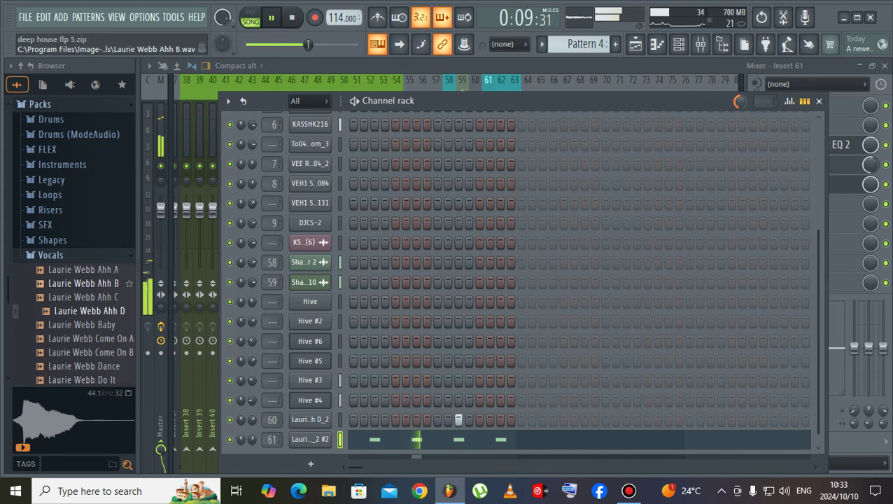
pyautogui.press('space')
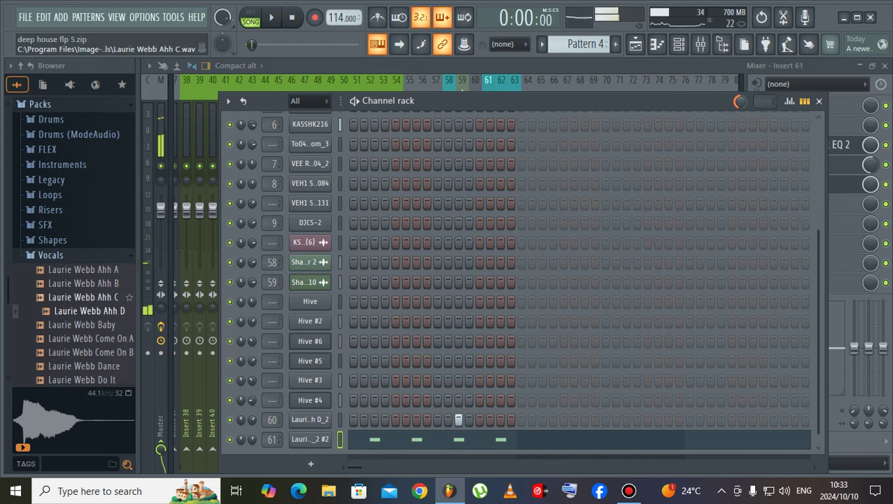
pyautogui.click(83, 297)
pyautogui.click(84, 283)
pyautogui.click(84, 325)
pyautogui.scroll(-6, 84, 325)
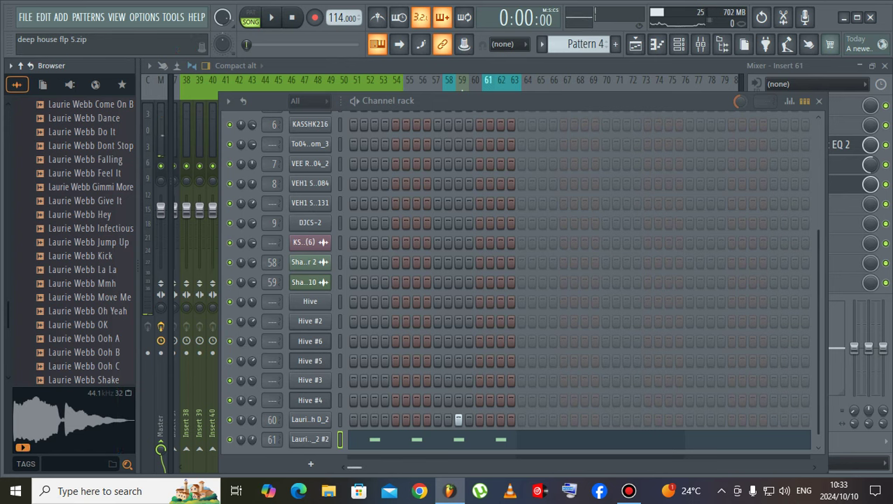
pyautogui.click(628, 491)
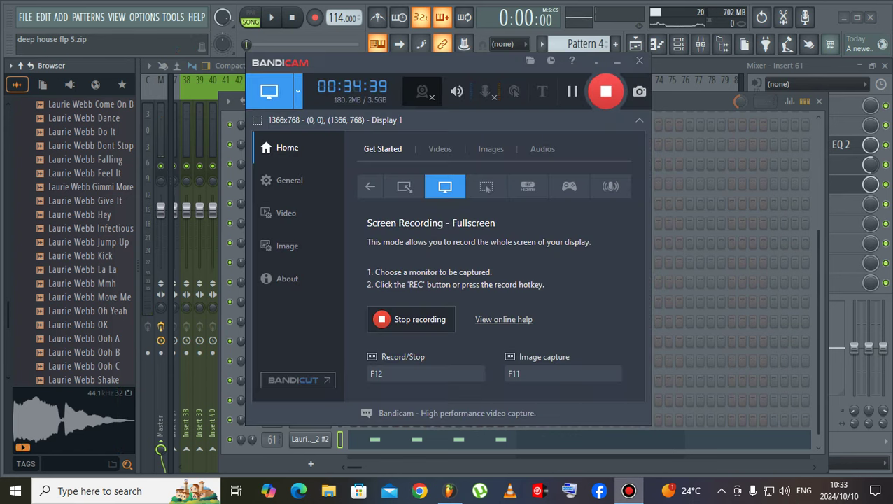
pyautogui.click(628, 490)
pyautogui.click(84, 256)
pyautogui.click(84, 242)
pyautogui.click(84, 228)
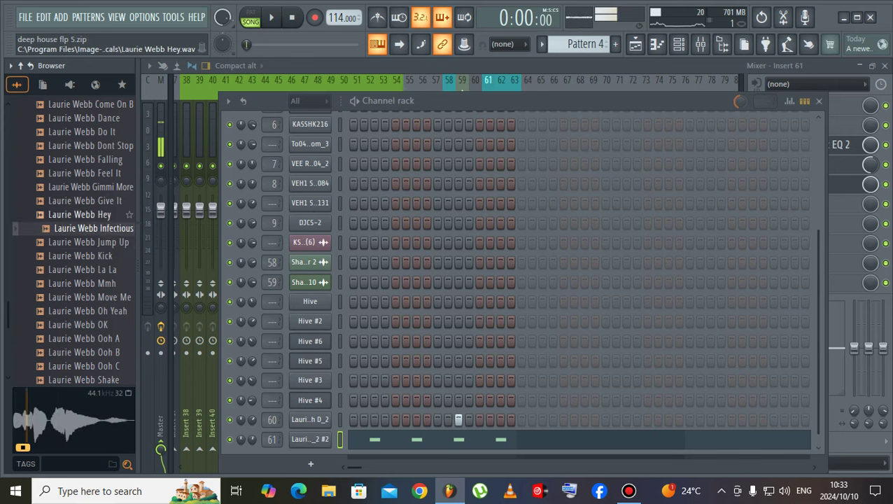
pyautogui.click(84, 214)
# - Play the arrangement, select the pad pattern from Track 5, and review its channels in the channel rack
pyautogui.press('space')
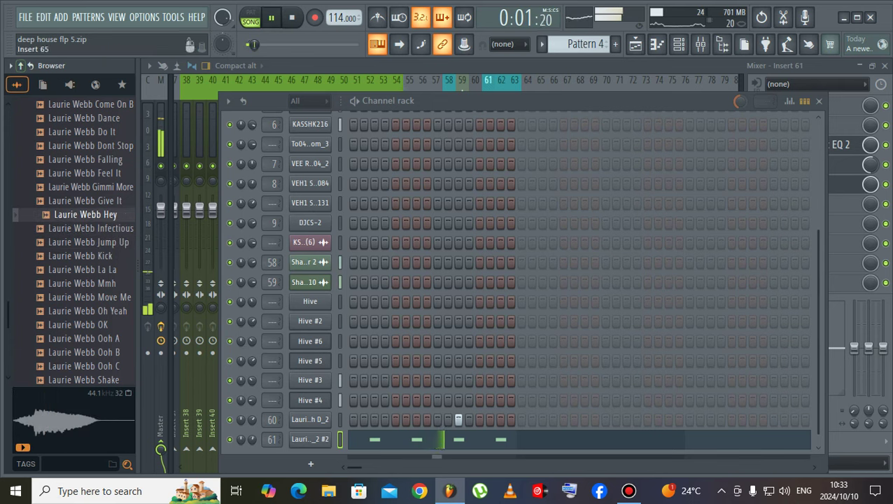
pyautogui.click(635, 45)
pyautogui.click(483, 263)
pyautogui.click(700, 44)
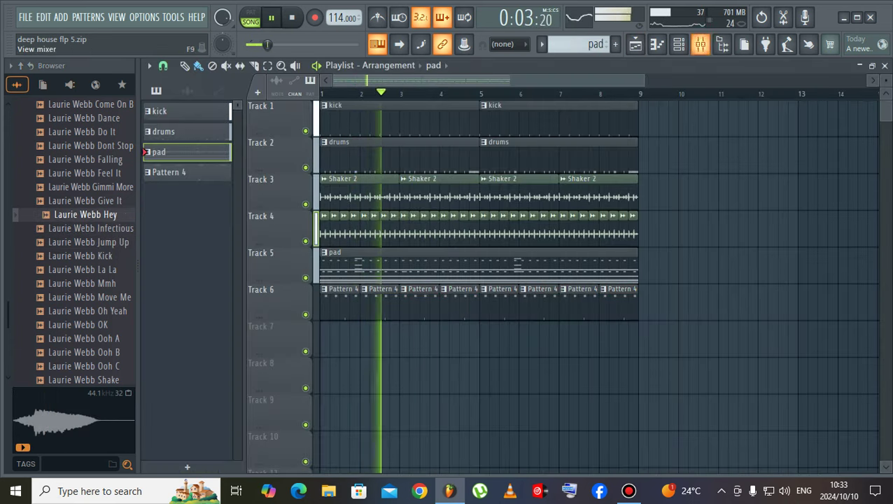
pyautogui.click(678, 44)
pyautogui.press('space')
pyautogui.press('space')
pyautogui.press('space')
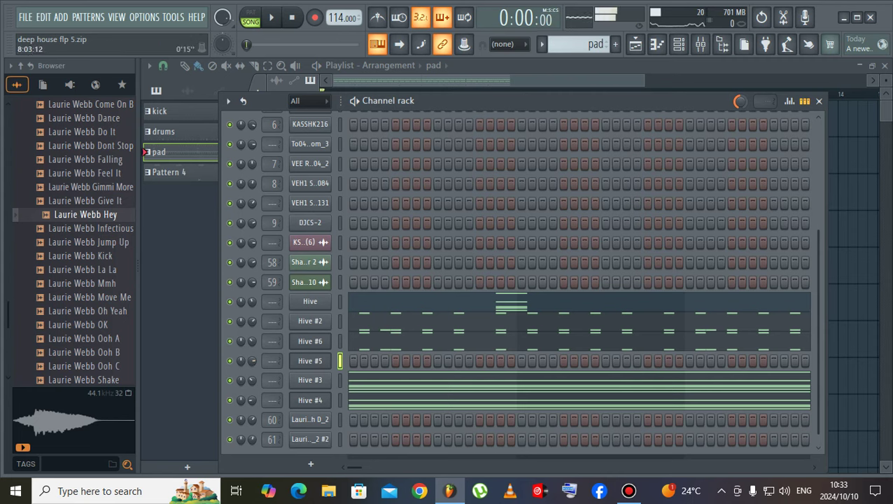
# - Mute Track 1 with the kick clips in the playlist and insert an empty track above the drums
pyautogui.press('F5')
pyautogui.click(305, 131)
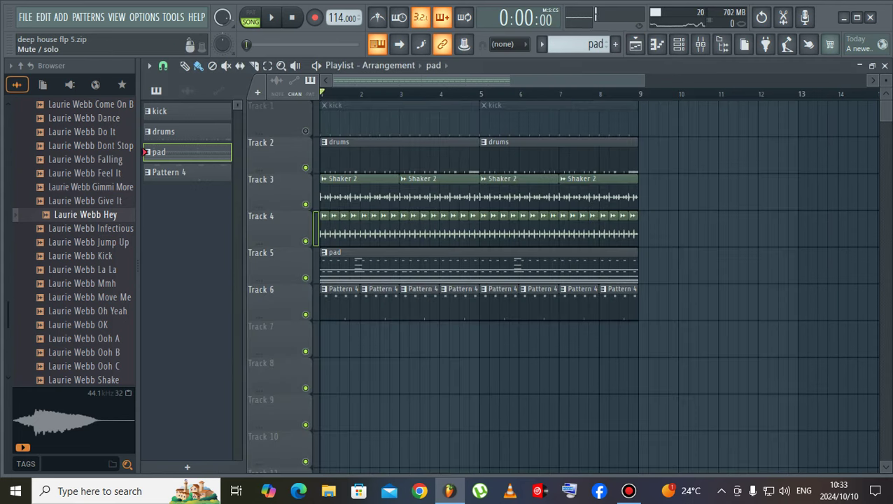
pyautogui.rightClick(291, 101)
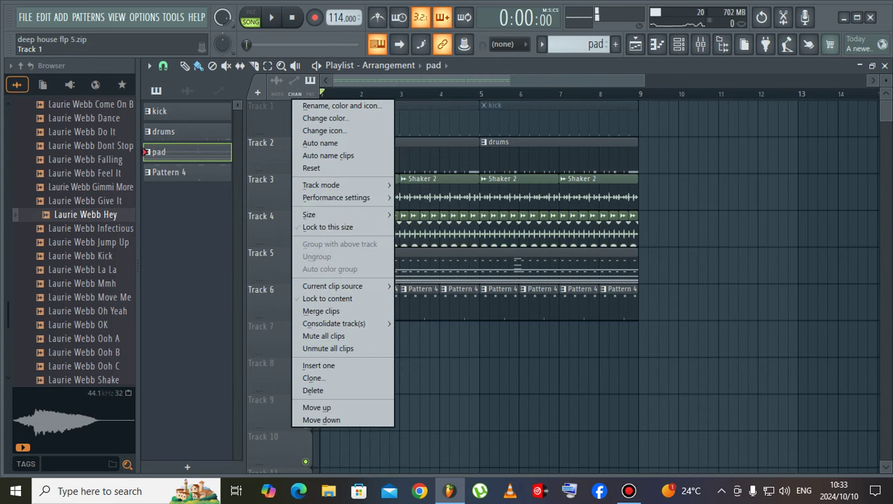
pyautogui.rightClick(260, 101)
pyautogui.rightClick(260, 137)
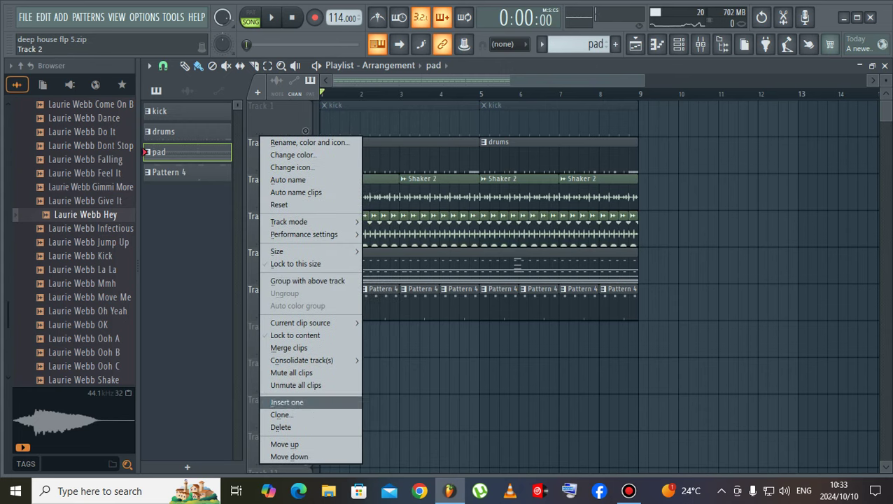
pyautogui.click(286, 401)
# - Place a kick pattern clip at bar 1 of the new Track 2 and make it unique
pyautogui.click(327, 120)
pyautogui.click(325, 155)
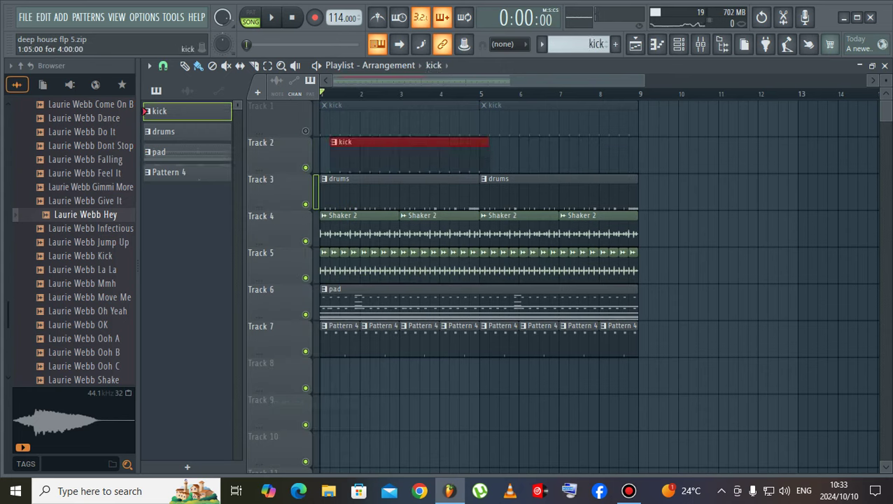
pyautogui.click(323, 142)
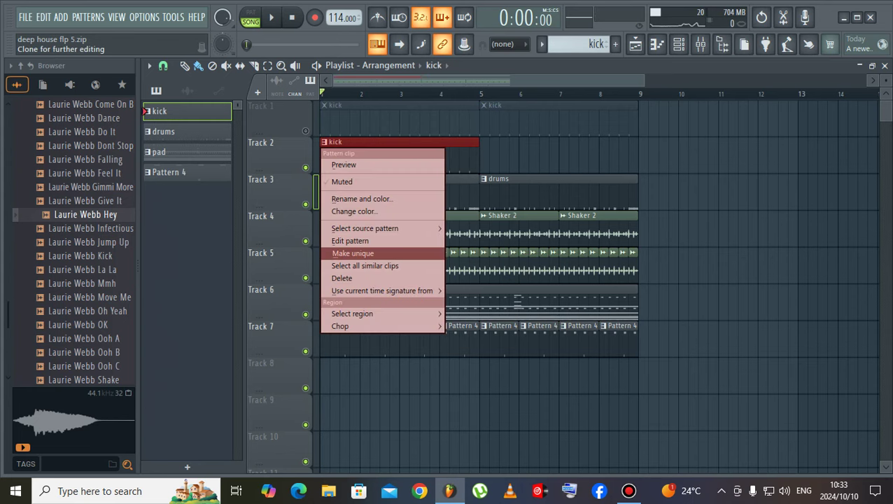
pyautogui.click(338, 254)
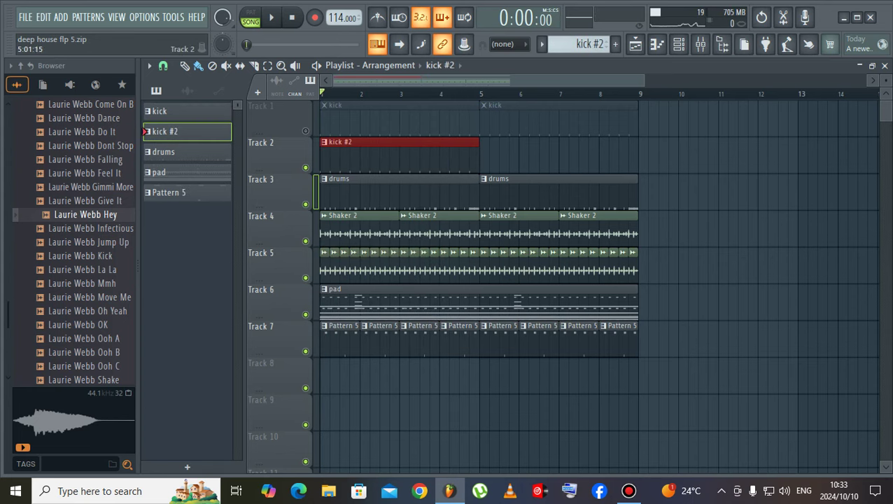
# - Add a second kick #2 clip at bar 5 on Track 2
pyautogui.click(482, 153)
pyautogui.rightClick(200, 129)
pyautogui.click(388, 157)
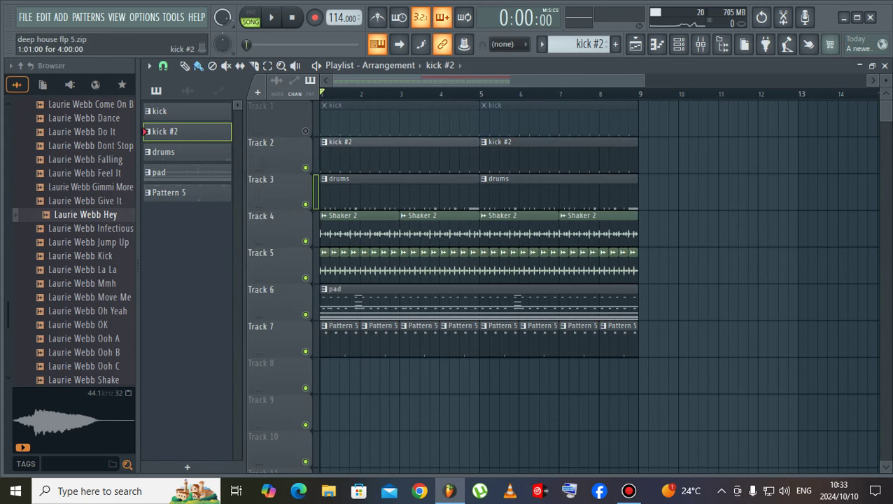
# - Cut the ST Kick 5 steps out of the kick #2 pattern
pyautogui.press('F6')
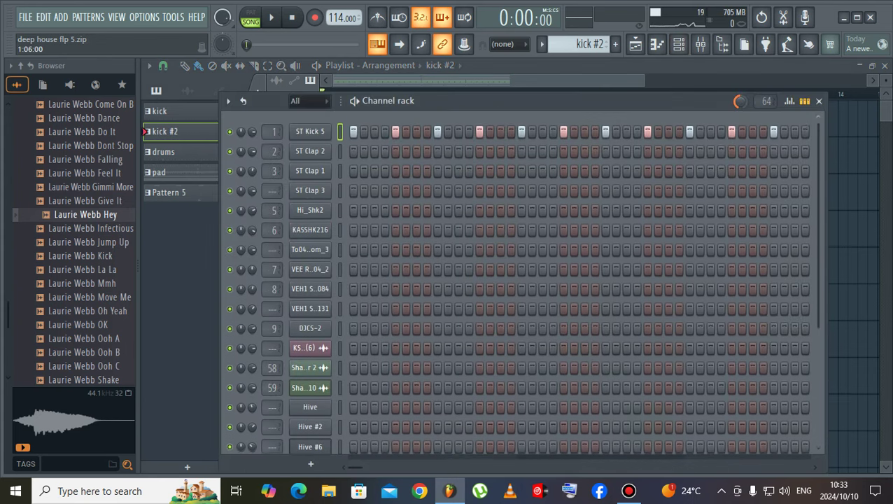
pyautogui.rightClick(308, 130)
pyautogui.click(467, 131)
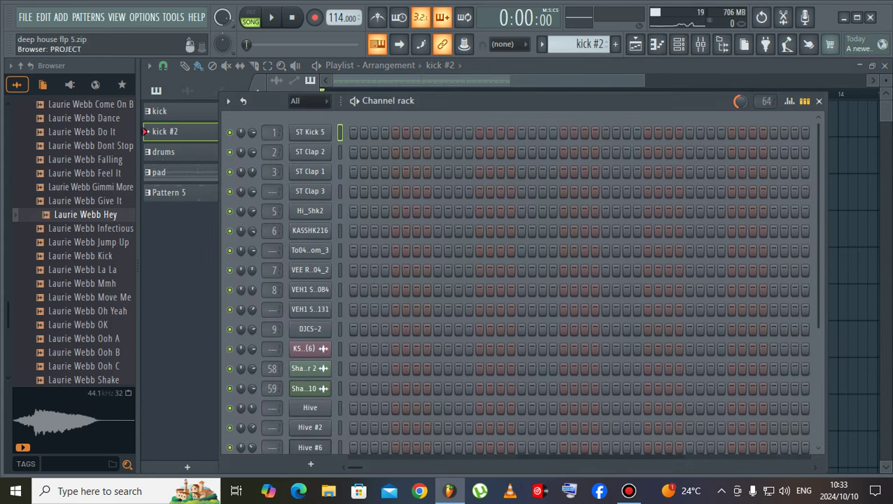
# - Load Tom 2 from the 3step pack's Tom folder as a new channel below ST Kick 5 and paste the cut kick steps into it
pyautogui.click(21, 65)
pyautogui.click(39, 269)
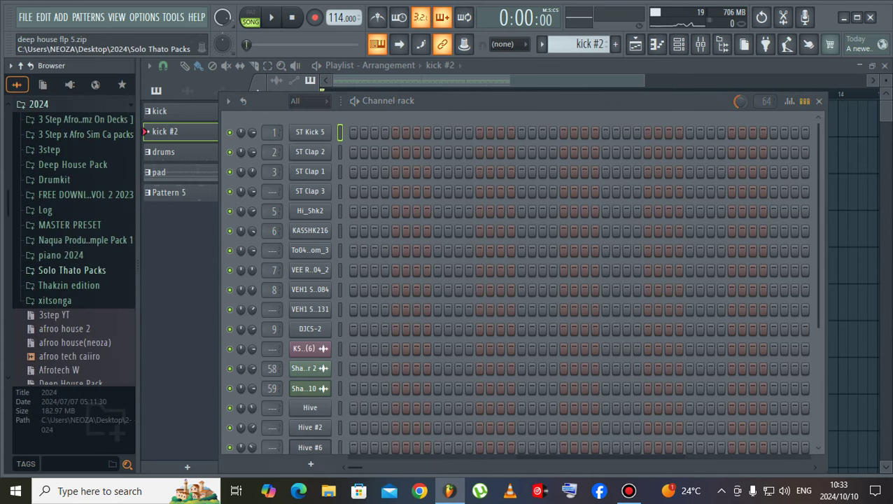
pyautogui.click(72, 165)
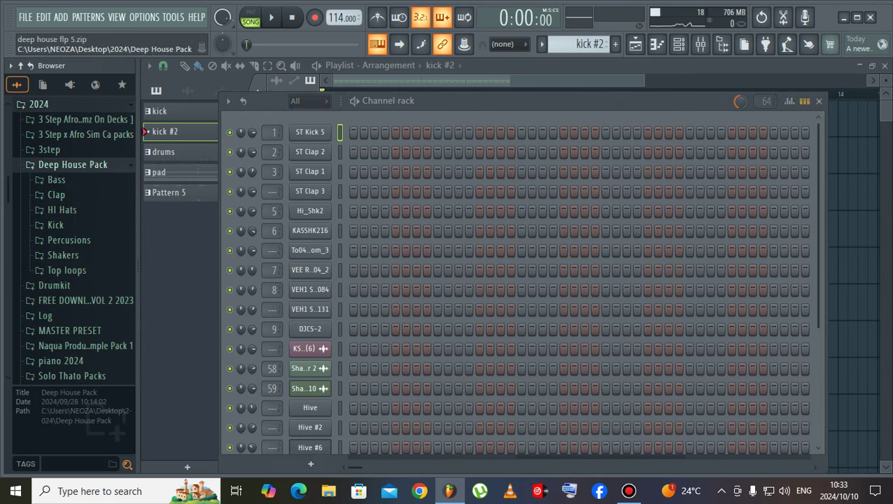
pyautogui.click(49, 149)
pyautogui.click(83, 165)
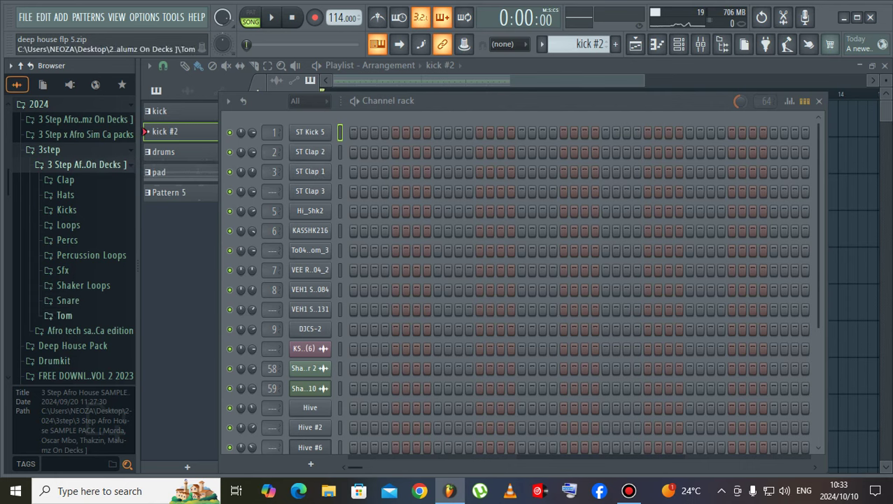
pyautogui.click(64, 315)
pyautogui.click(83, 330)
pyautogui.moveTo(83, 330); pyautogui.dragTo(347, 172)
pyautogui.rightClick(323, 152)
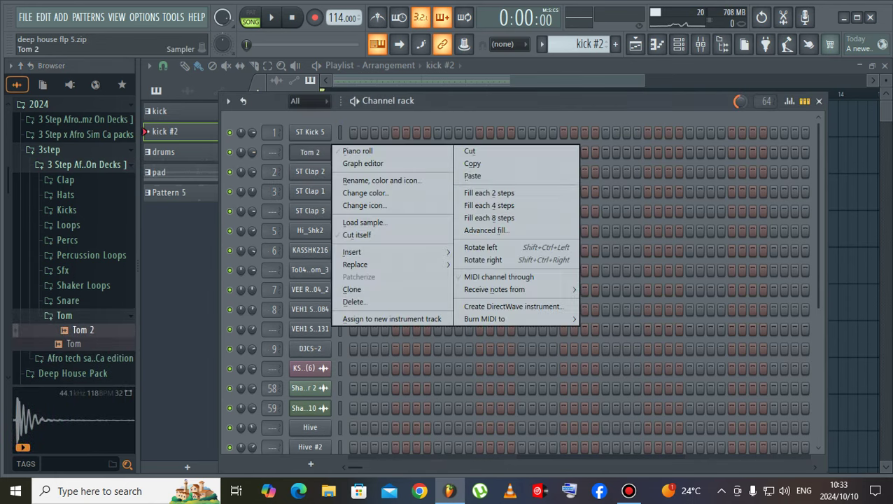
pyautogui.click(473, 176)
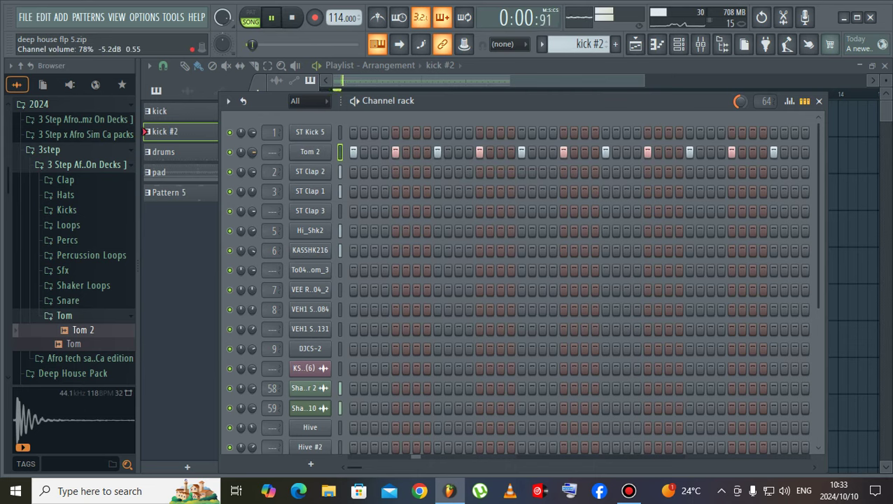
# - Play the arrangement with the drums track muted, then unmute it to compare
pyautogui.press('F6')
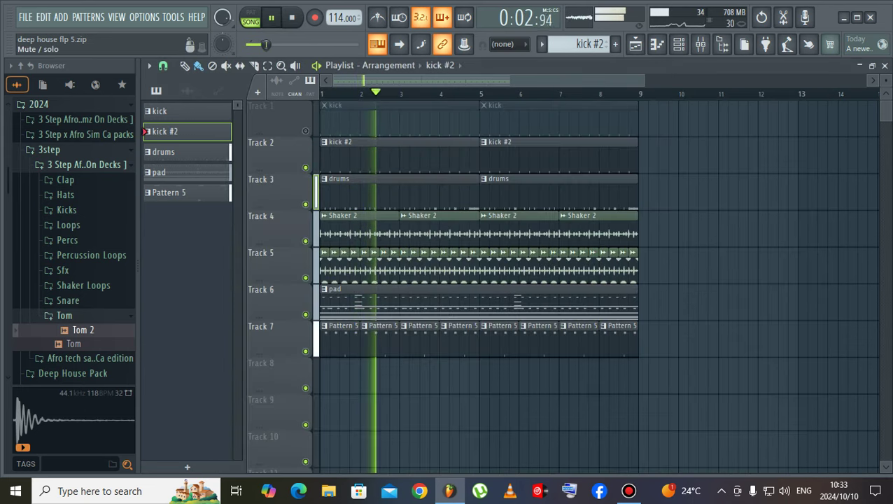
pyautogui.click(305, 204)
pyautogui.press('space')
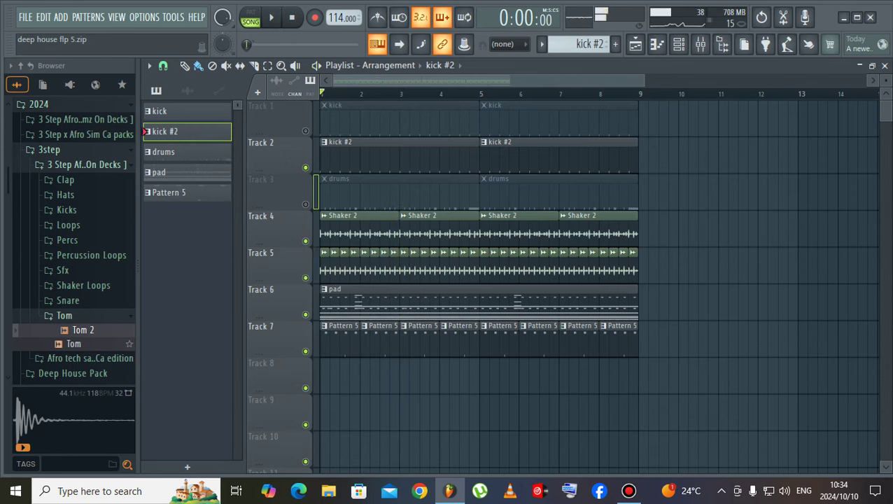
pyautogui.press('space')
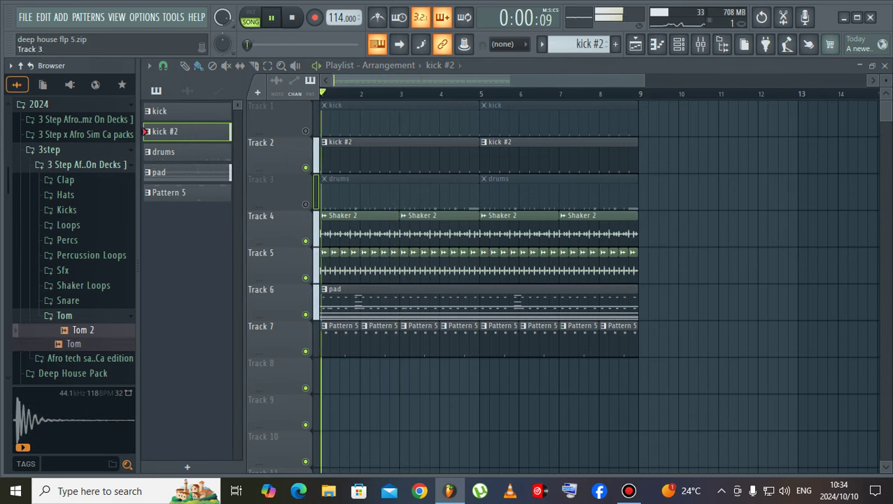
pyautogui.click(305, 204)
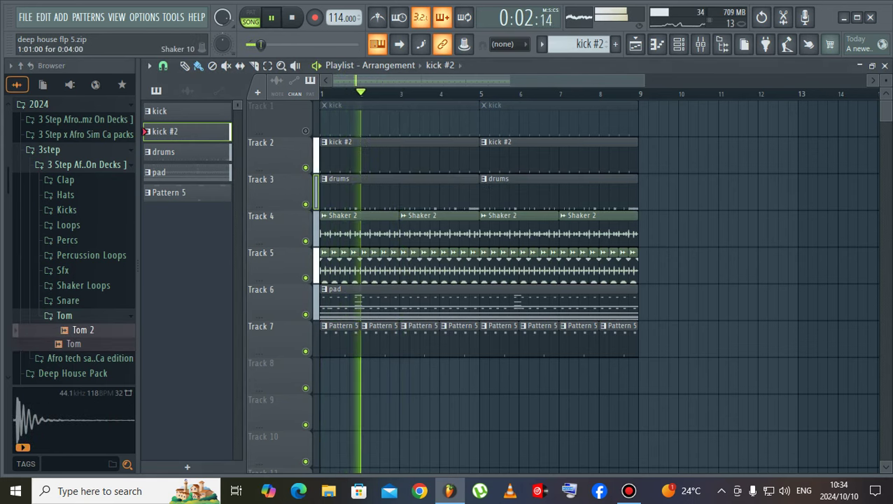
# - Mute Track 7 and open the pad pattern's Hive #5 channel in the piano roll
pyautogui.click(305, 351)
pyautogui.click(378, 302)
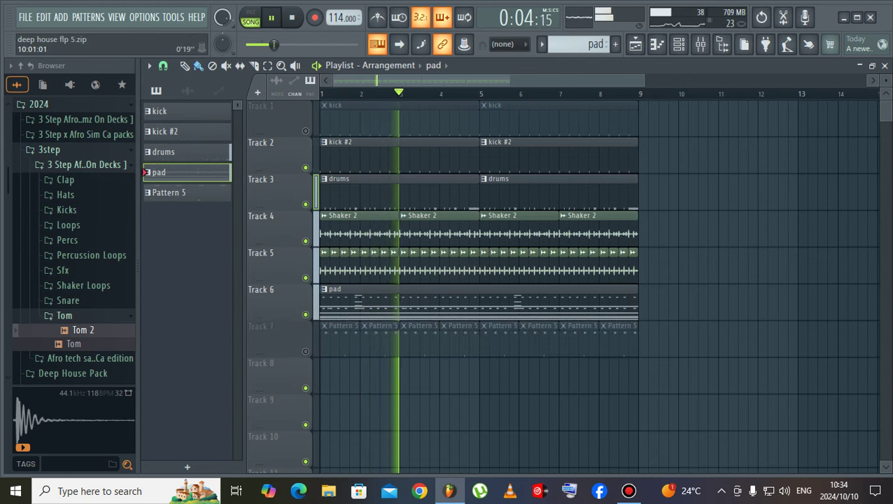
pyautogui.press('F6')
pyautogui.scroll(-5, 517, 279)
pyautogui.click(340, 353)
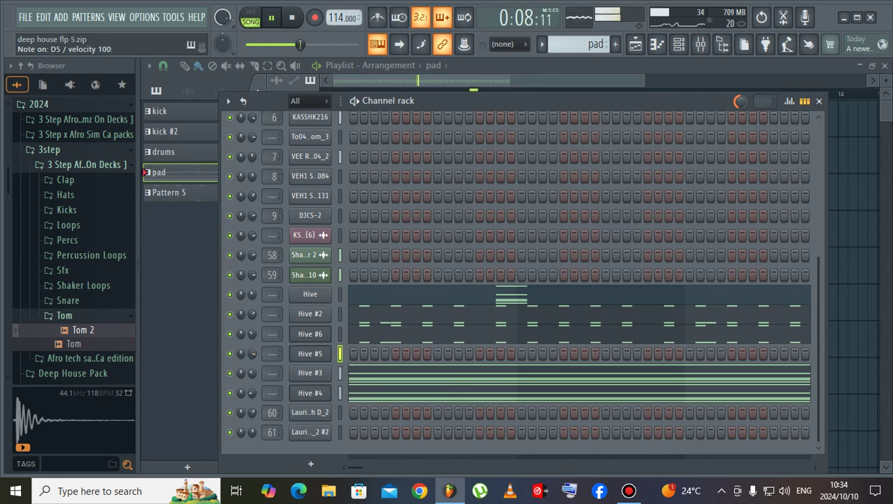
pyautogui.rightClick(323, 353)
pyautogui.click(353, 291)
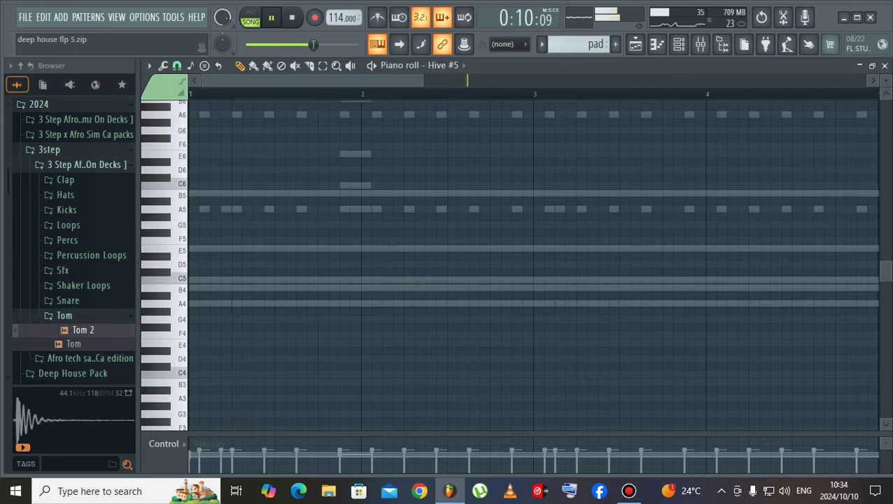
# - Audition notes over the loop and place a one-step D5 note on step 5 of bar 1
pyautogui.press('v')
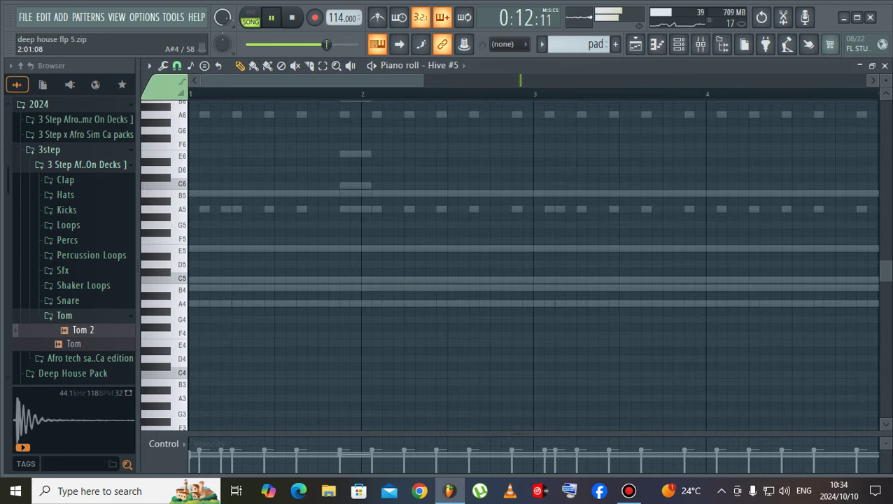
pyautogui.press('v')
pyautogui.press('v')
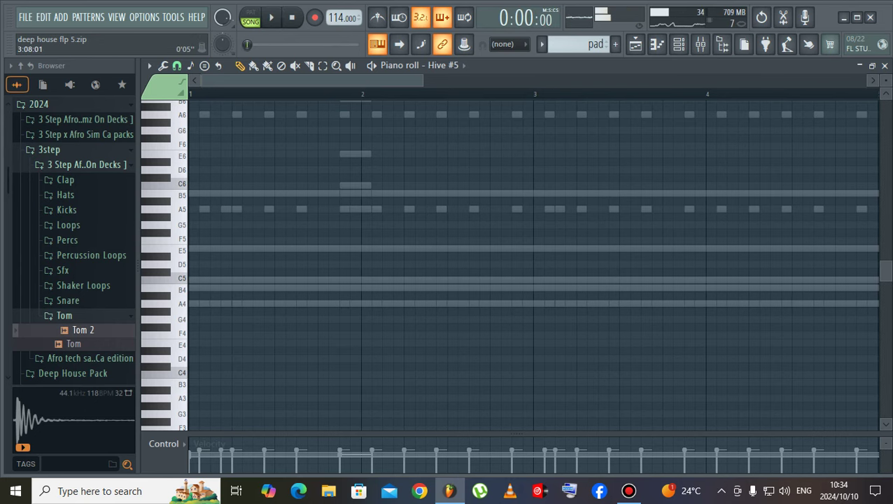
pyautogui.scroll(5, 337, 80)
pyautogui.press('space')
pyautogui.press('x')
pyautogui.press('c')
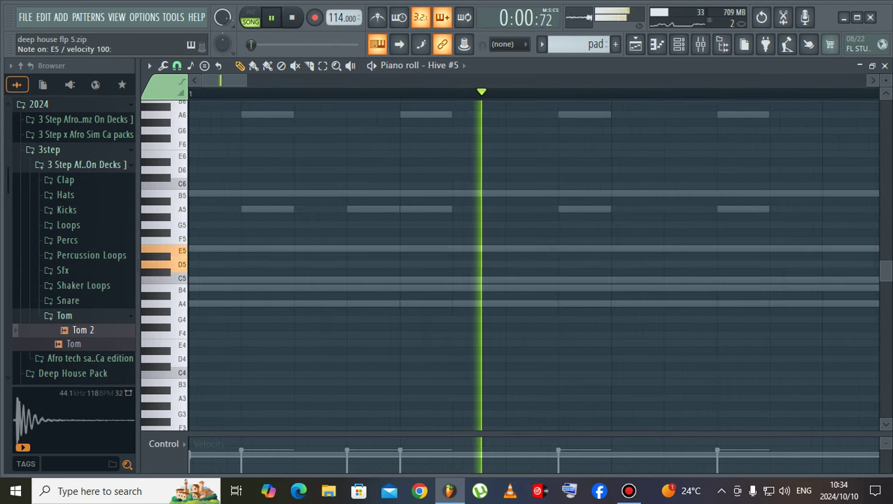
pyautogui.press('space')
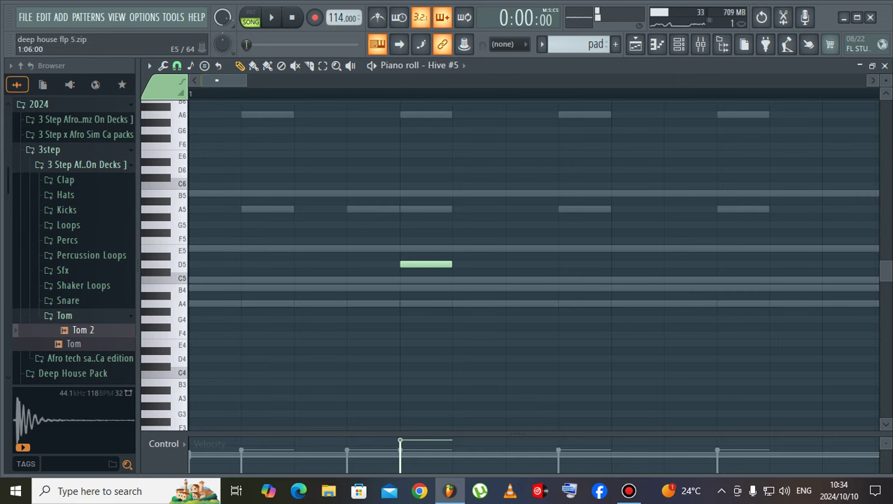
# - Add one-step notes E5 on step 6 and A5 on step 8 of bar 1, checking them against playback
pyautogui.press('space')
pyautogui.press('c')
pyautogui.press('space')
pyautogui.press('space')
pyautogui.press('space')
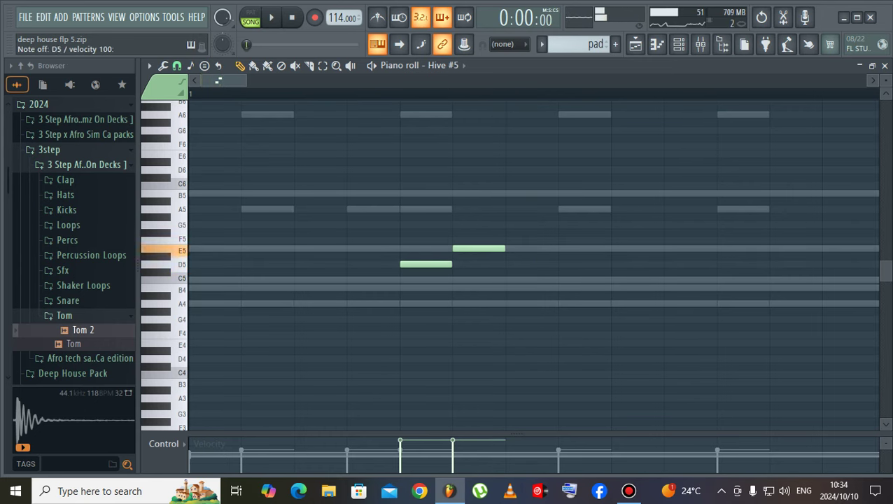
pyautogui.press('space')
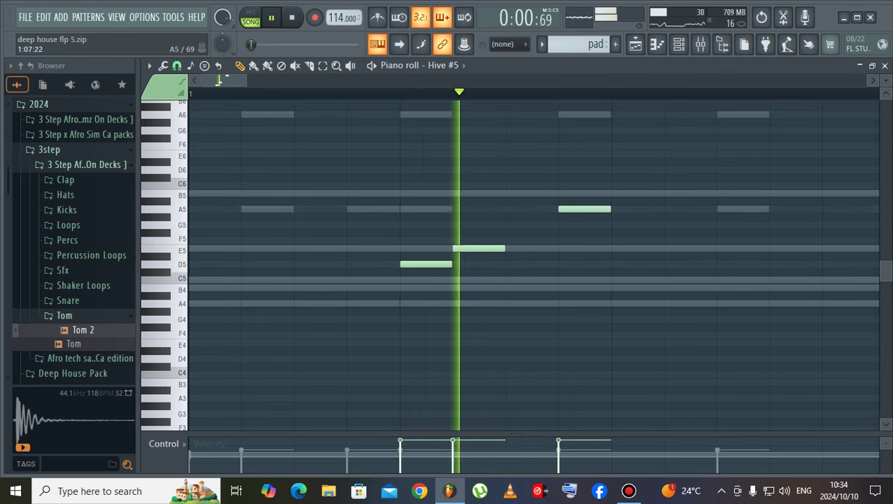
pyautogui.press('n')
pyautogui.press('space')
pyautogui.press('pagedown')
pyautogui.press('pagedown')
pyautogui.press('pagedown')
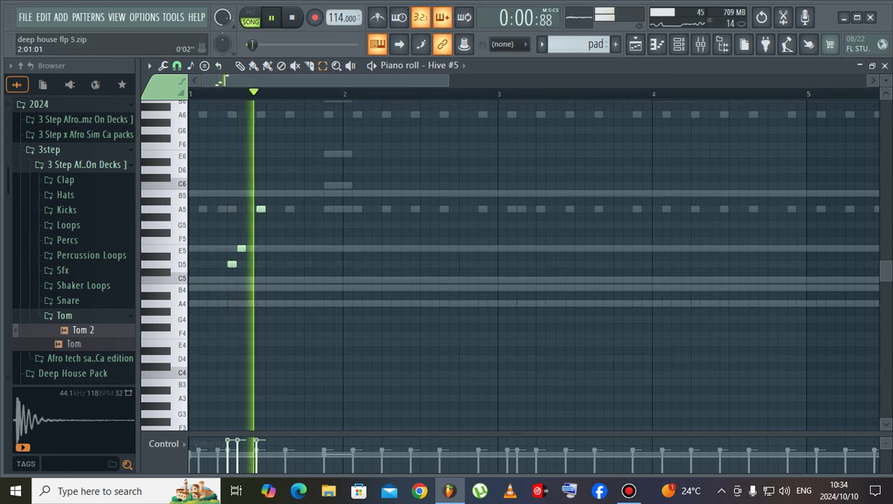
# - Duplicate the three-note phrase bar by bar through bar 8 and deselect the notes
pyautogui.hotkey('ctrl', 'a')
pyautogui.hotkey('ctrl', 'b')
pyautogui.hotkey('ctrl', 'b')
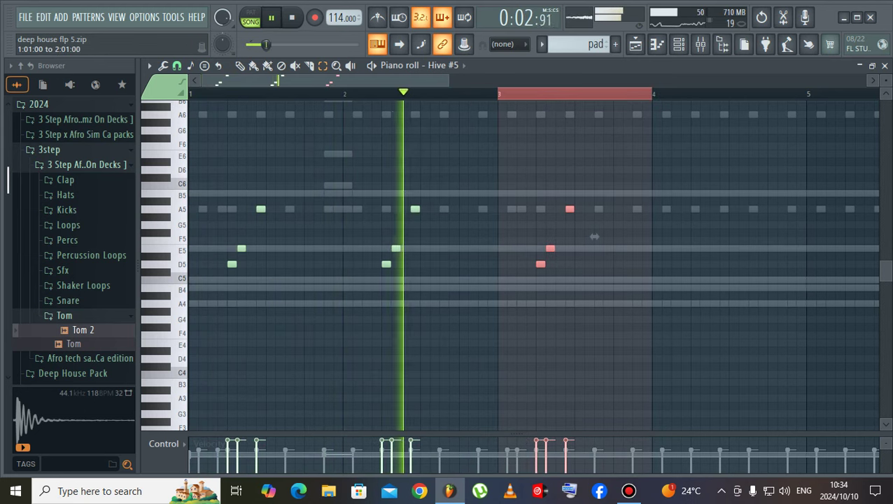
pyautogui.hotkey('ctrl', 'b')
pyautogui.hotkey('ctrl', 'b')
pyautogui.hotkey('ctrl', 'b')
pyautogui.hotkey('ctrl', 'b')
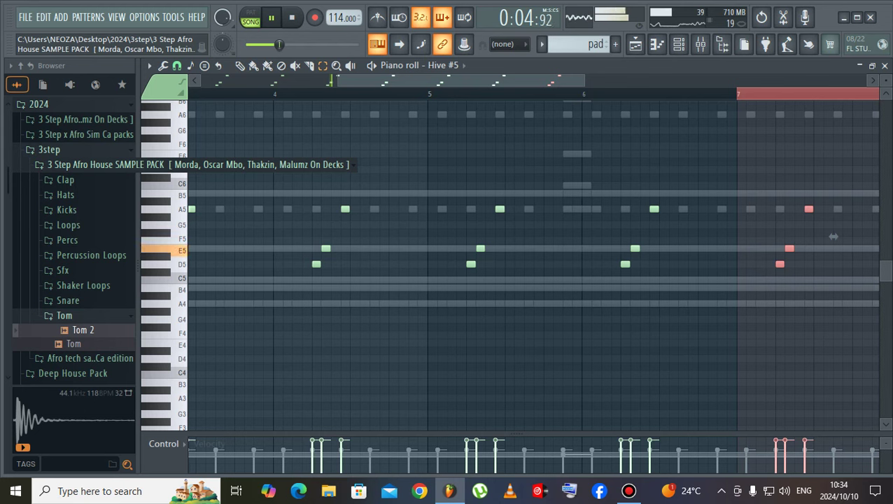
pyautogui.scroll(-3, 833, 237)
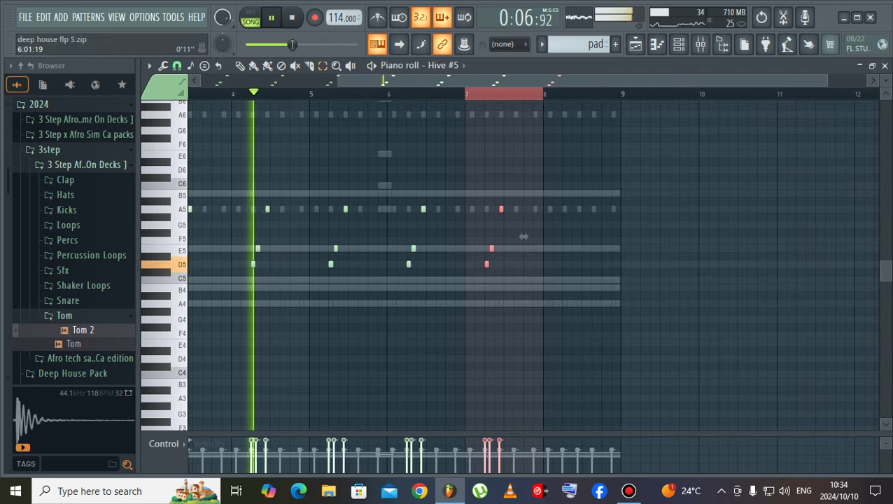
pyautogui.hotkey('ctrl', 'b')
pyautogui.hotkey('ctrl', 'd')
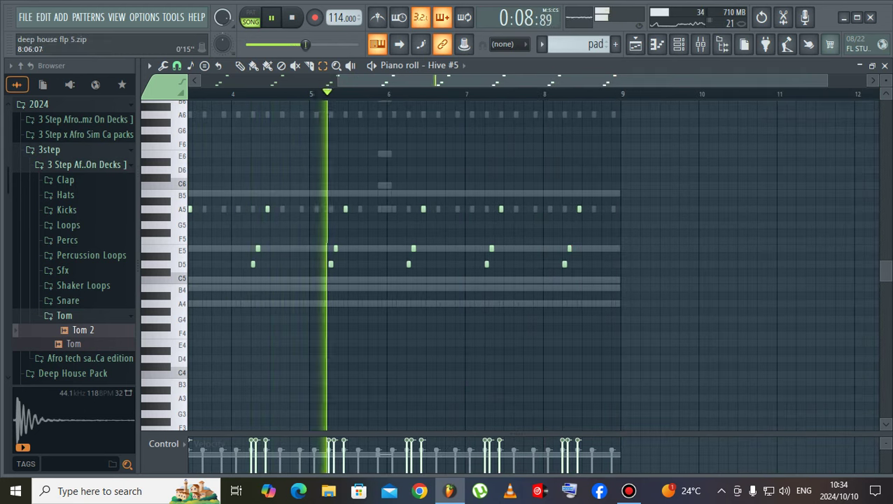
# - Try the Hive #5 melody in higher octaves during playback and return it to its original octave
pyautogui.hotkey('ctrl', 'Up')
pyautogui.hotkey('ctrl', 'Up')
pyautogui.hotkey('ctrl', 'Down')
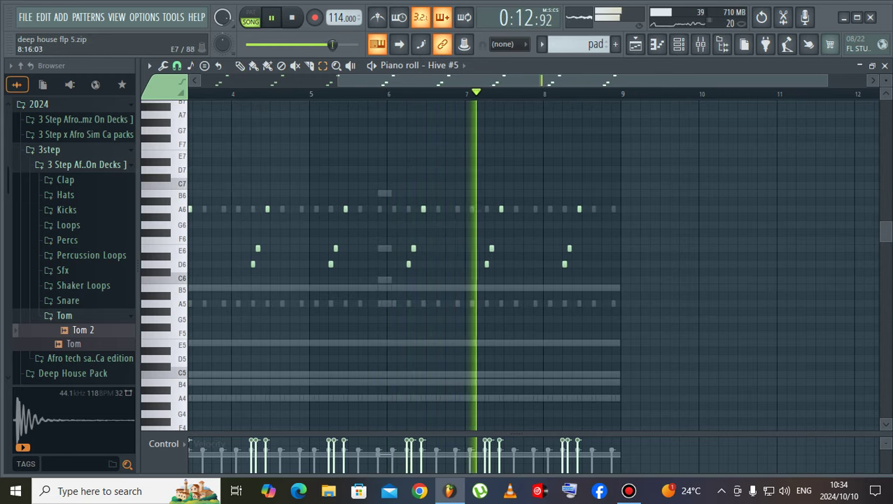
pyautogui.hotkey('ctrl', 'Down')
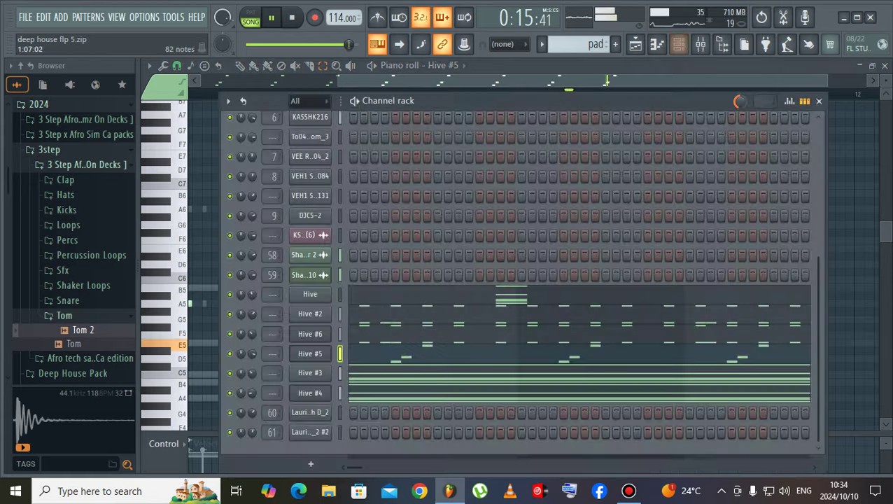
# - Clone the Hive #5 channel and copy its notes into the clone
pyautogui.click(677, 44)
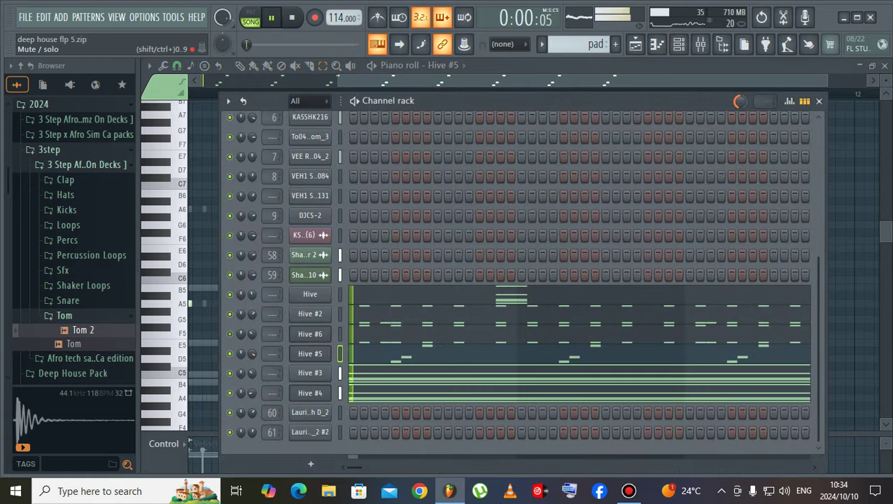
pyautogui.rightClick(327, 354)
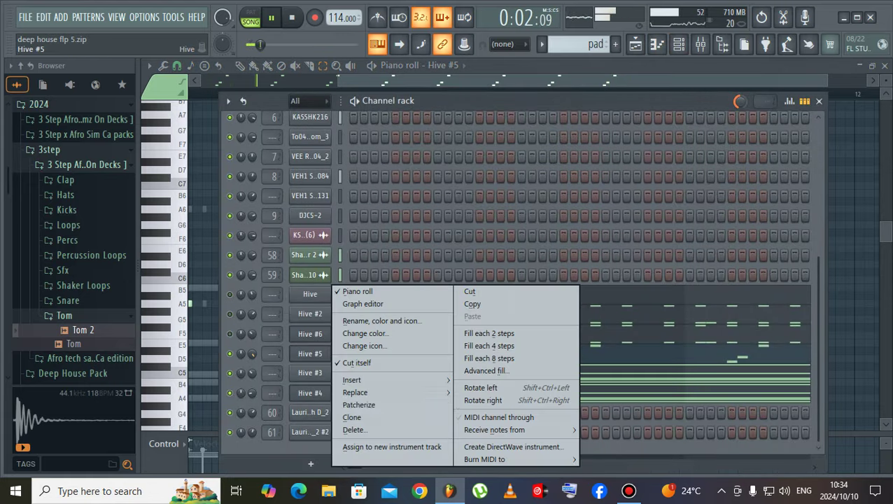
pyautogui.click(352, 417)
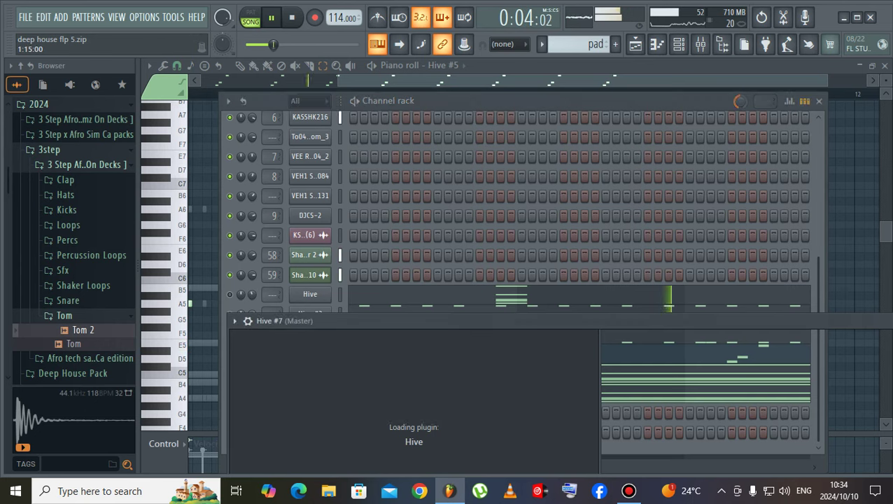
pyautogui.rightClick(332, 353)
pyautogui.click(474, 304)
pyautogui.rightClick(319, 373)
pyautogui.click(474, 317)
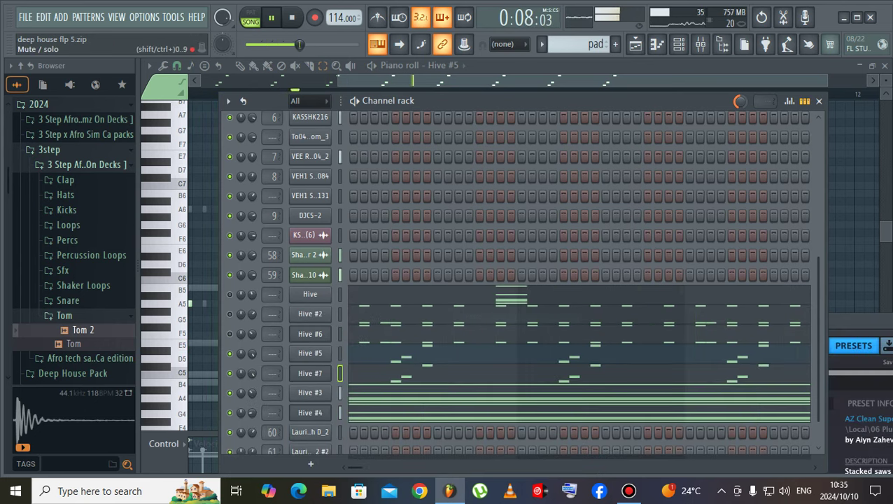
# - Audition the GZ Crunch, ARK Pure Force, ARK Plucky Bird and ARK Tinkerchime presets on the Hive #7 channel
pyautogui.click(310, 372)
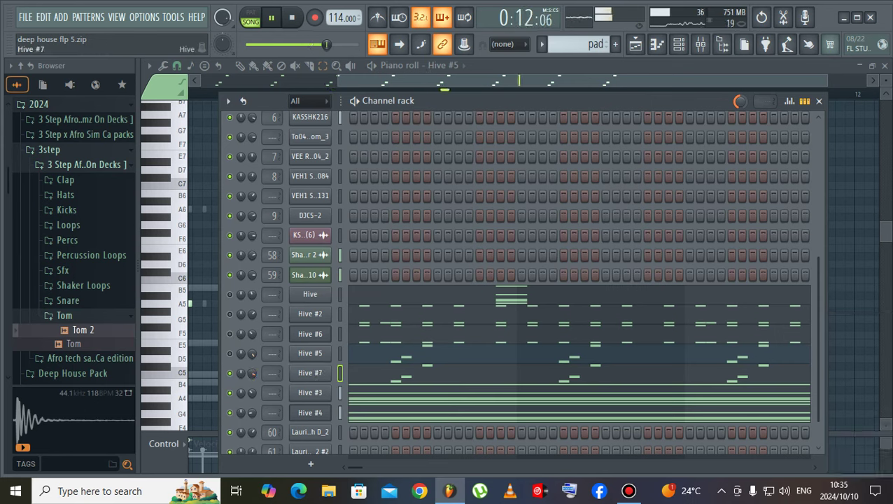
pyautogui.click(310, 373)
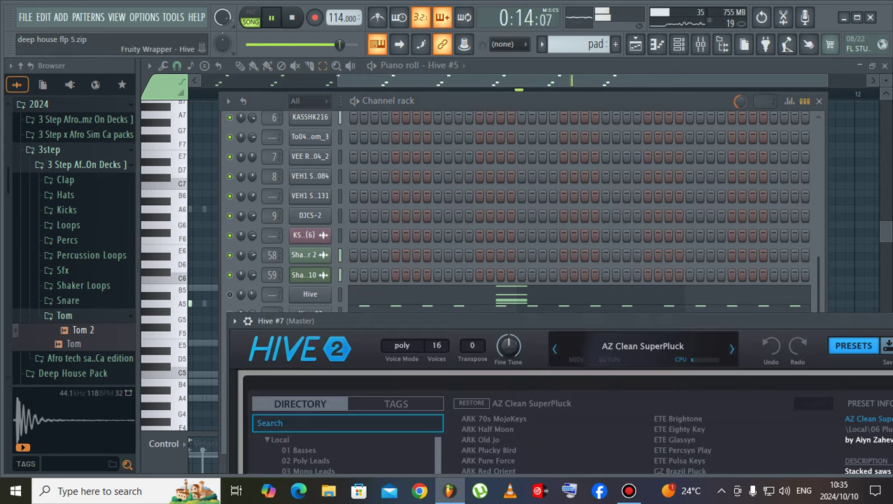
pyautogui.moveTo(420, 320); pyautogui.dragTo(359, 183)
pyautogui.click(613, 355)
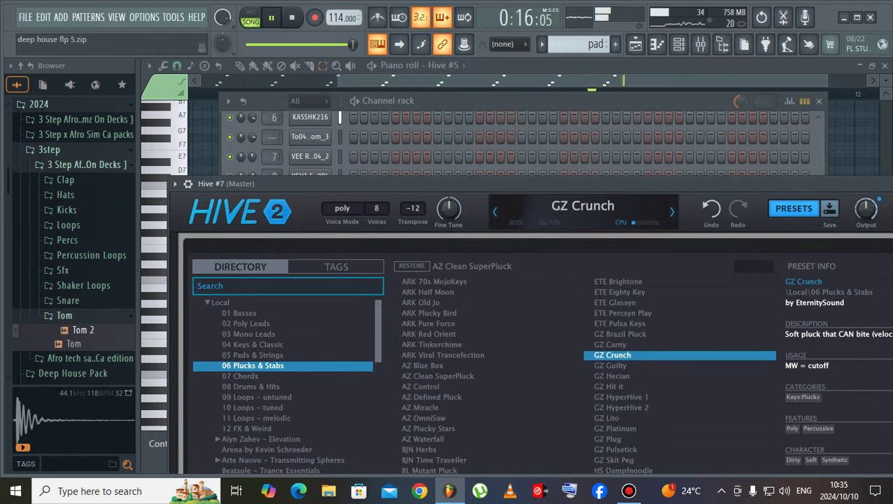
pyautogui.click(429, 323)
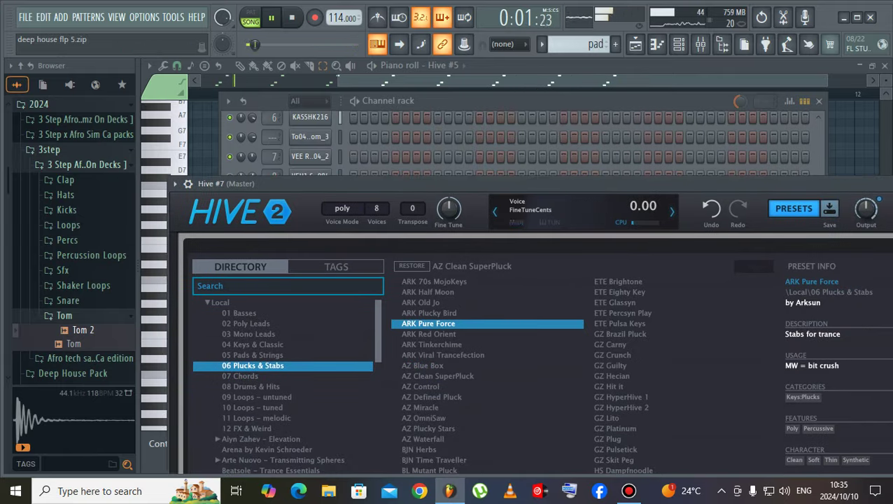
pyautogui.click(428, 312)
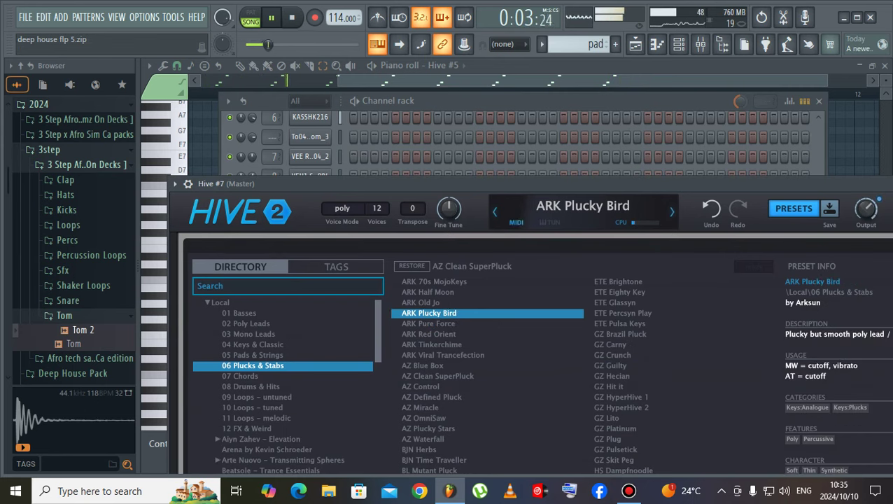
pyautogui.click(432, 344)
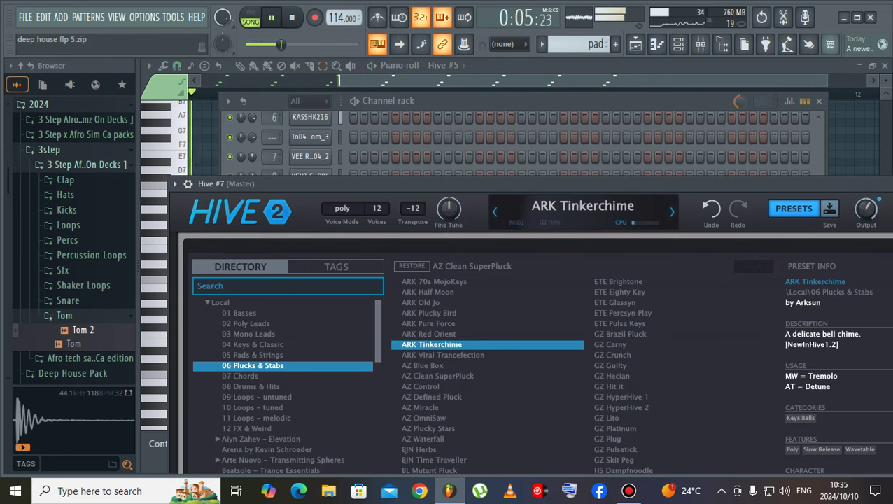
pyautogui.click(455, 102)
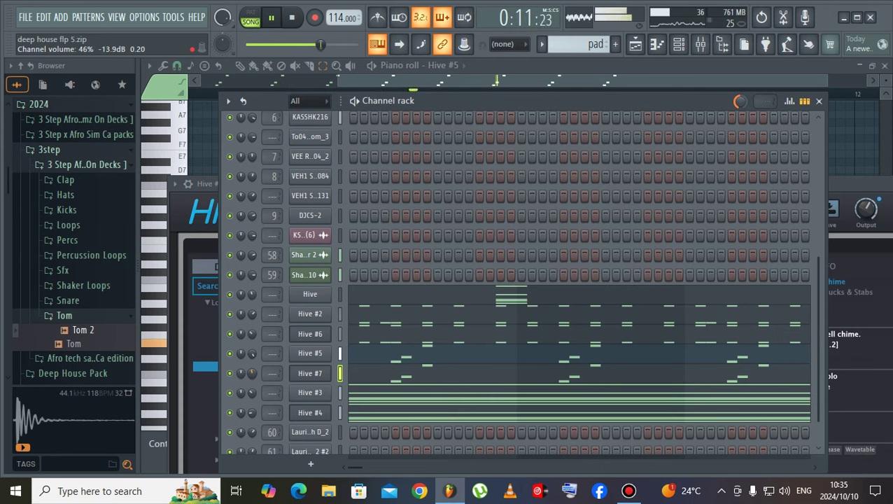
# - Try the ARK Viral Trancefection preset on Hive #7, load AZ Blue Box instead, and return to the channel rack
pyautogui.click(309, 372)
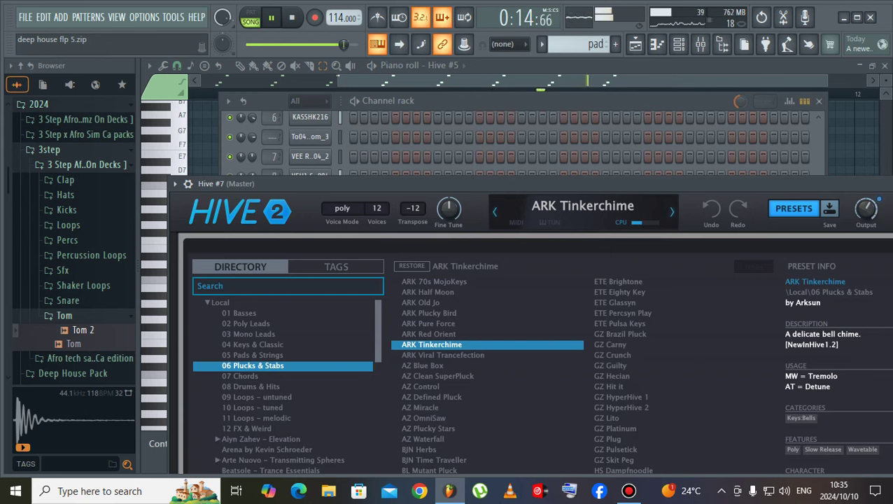
pyautogui.click(443, 354)
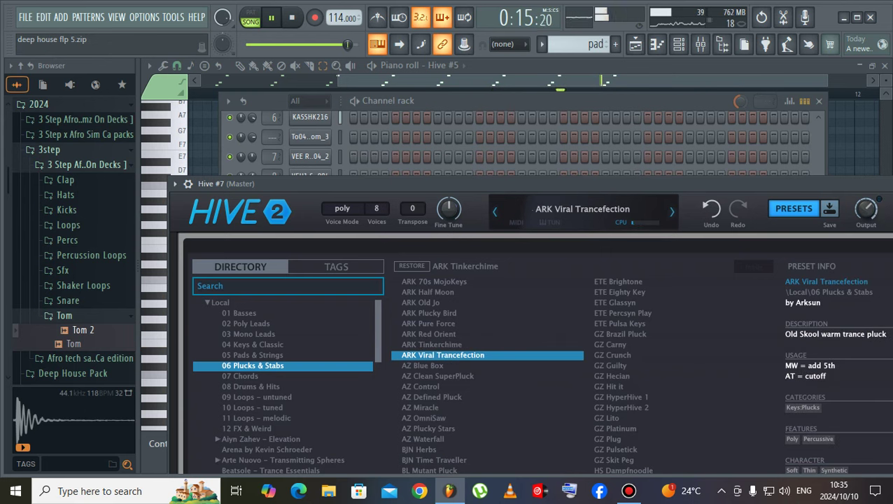
pyautogui.click(442, 365)
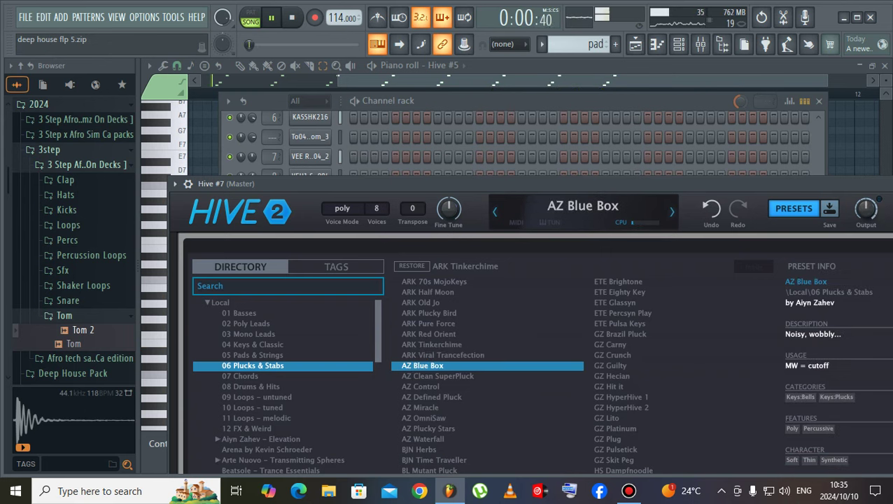
pyautogui.click(442, 100)
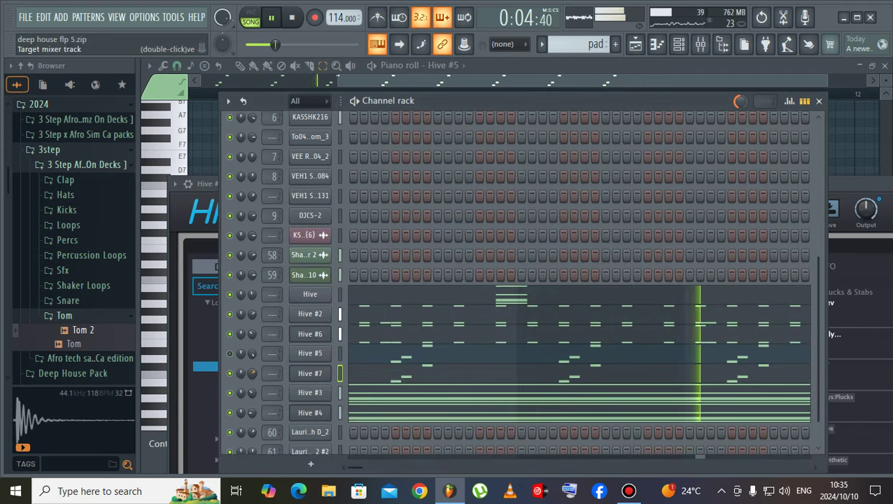
# - Audition the AZ Clean SuperPluck, ARK Viral Trancefection and ARK Tinkerchime presets on Hive #7, and load AZ Defined Pluck
pyautogui.click(310, 373)
pyautogui.click(310, 373)
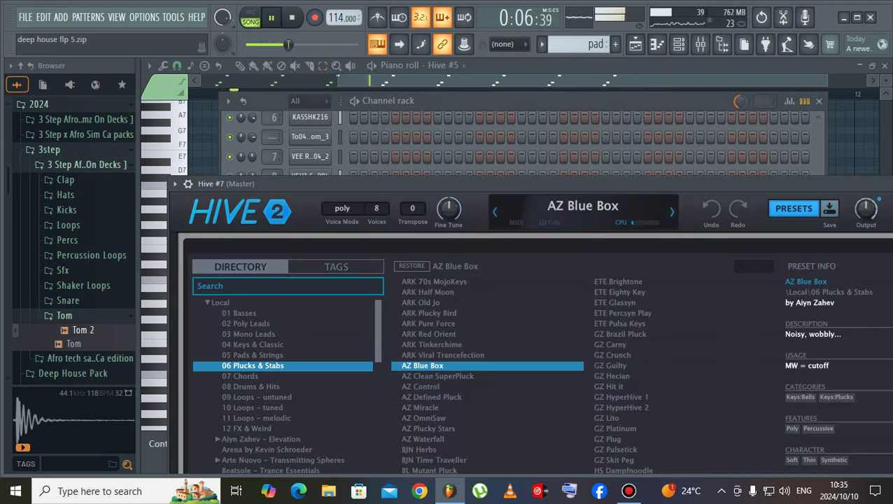
pyautogui.click(439, 376)
pyautogui.click(443, 355)
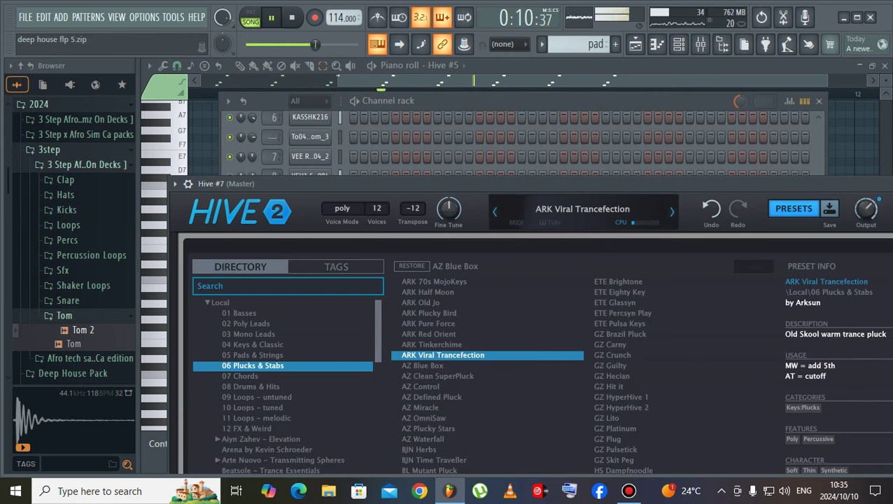
pyautogui.click(432, 344)
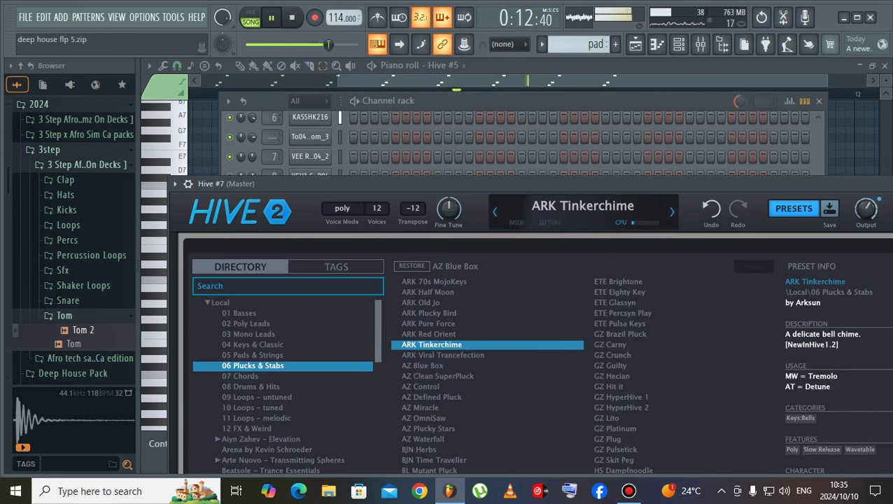
pyautogui.click(431, 396)
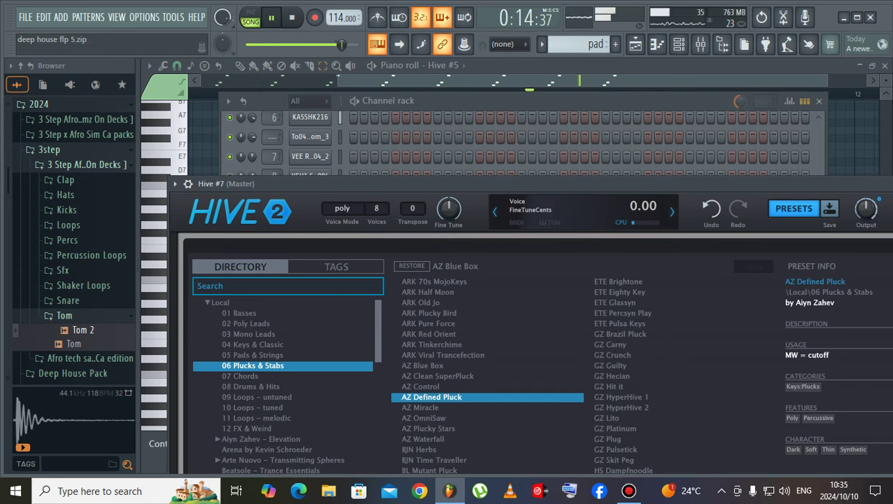
pyautogui.click(429, 102)
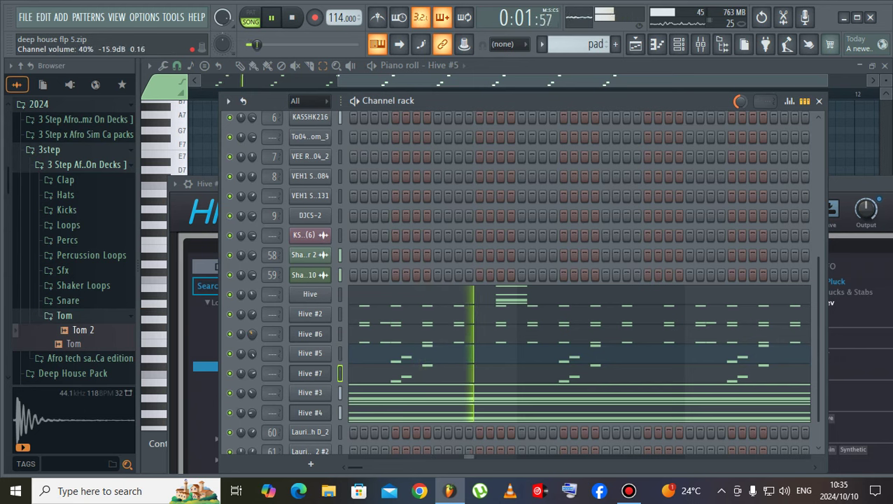
# - Mute the kick #2 track in the playlist and unmute Track 1 with the kick and Track 7 with Pattern 5
pyautogui.click(634, 45)
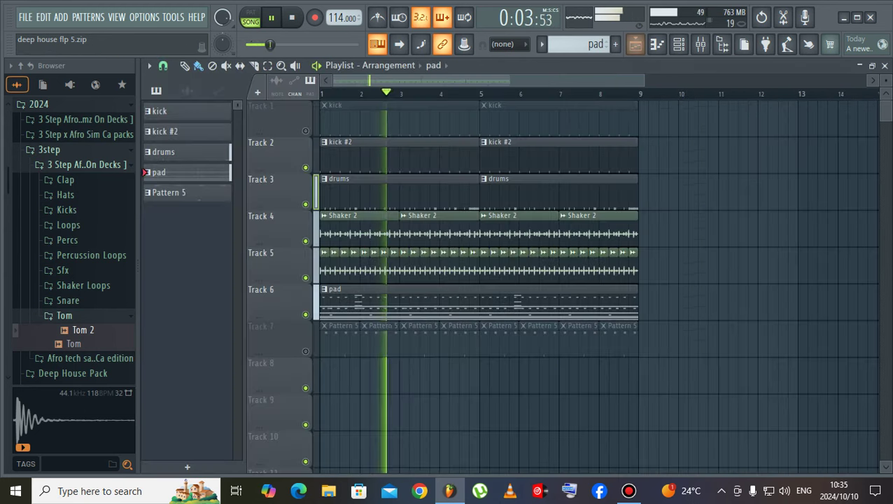
pyautogui.click(305, 168)
pyautogui.click(305, 130)
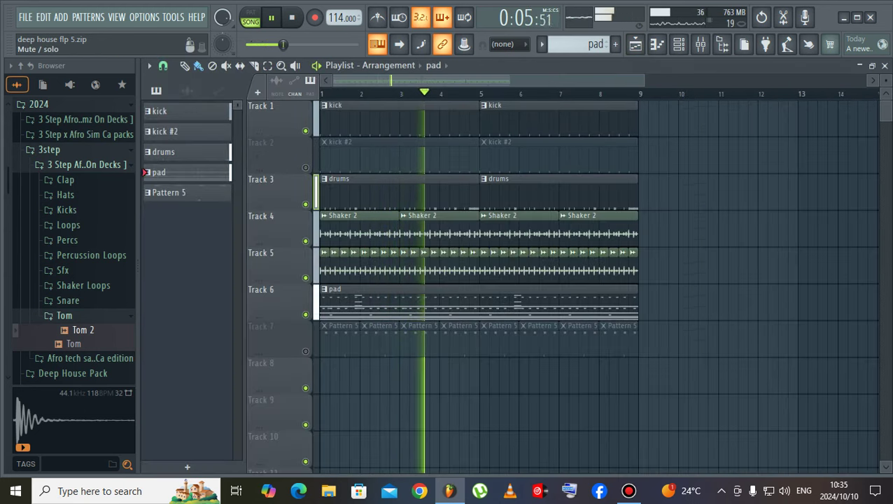
pyautogui.click(305, 351)
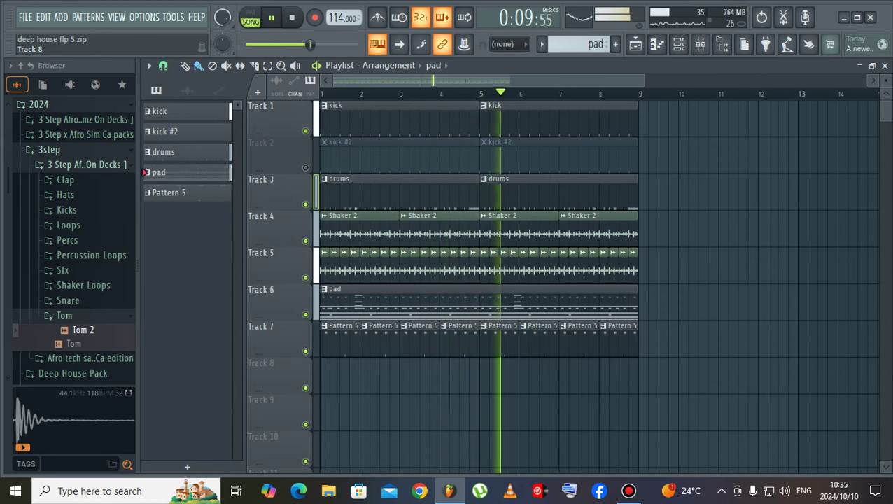
# - Select Pattern 5 and mute the second Lauri channel, the one routed to mixer track 61, in the channel rack
pyautogui.click(168, 191)
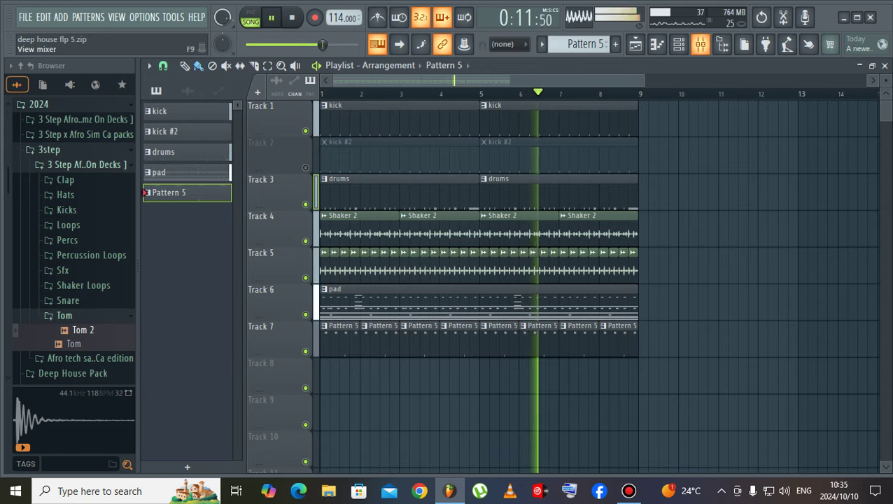
pyautogui.click(678, 44)
pyautogui.scroll(-1, 501, 315)
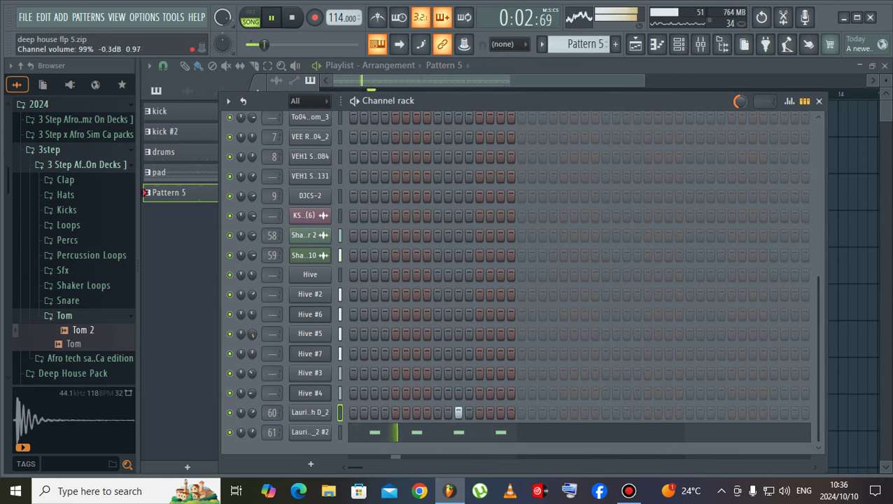
pyautogui.click(230, 334)
pyautogui.click(229, 353)
pyautogui.click(229, 295)
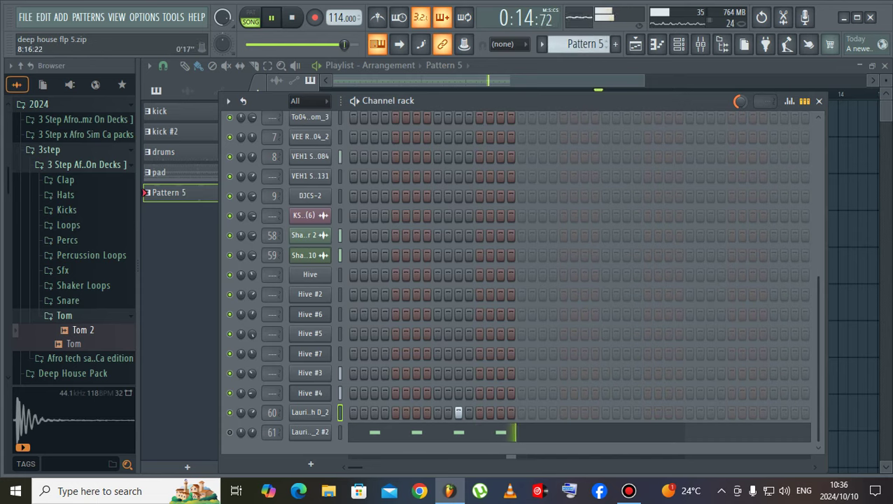
# - Copy the notes of the Hive #6 channel from the pad pattern and return to the playlist
pyautogui.click(634, 43)
pyautogui.click(484, 300)
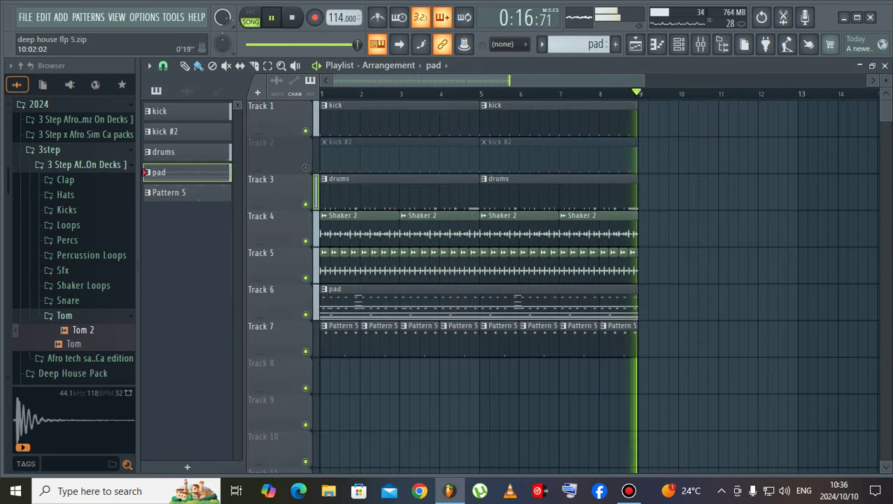
pyautogui.click(678, 44)
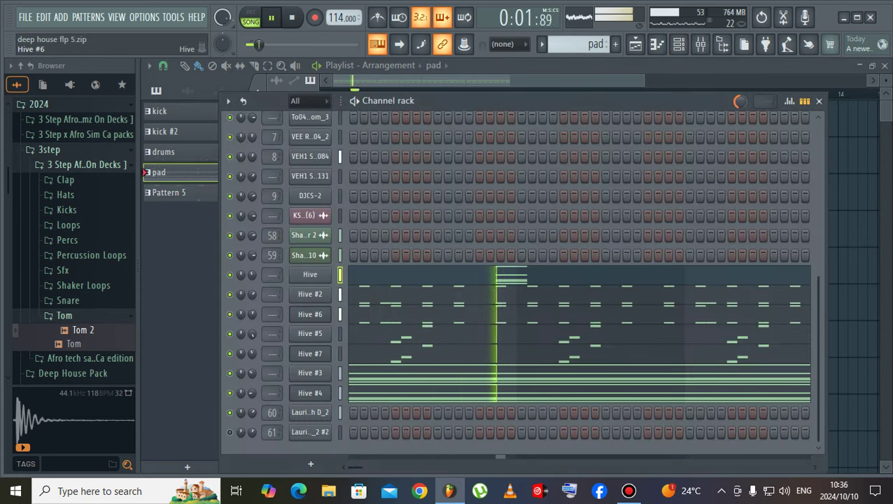
pyautogui.rightClick(326, 313)
pyautogui.click(482, 304)
pyautogui.click(634, 45)
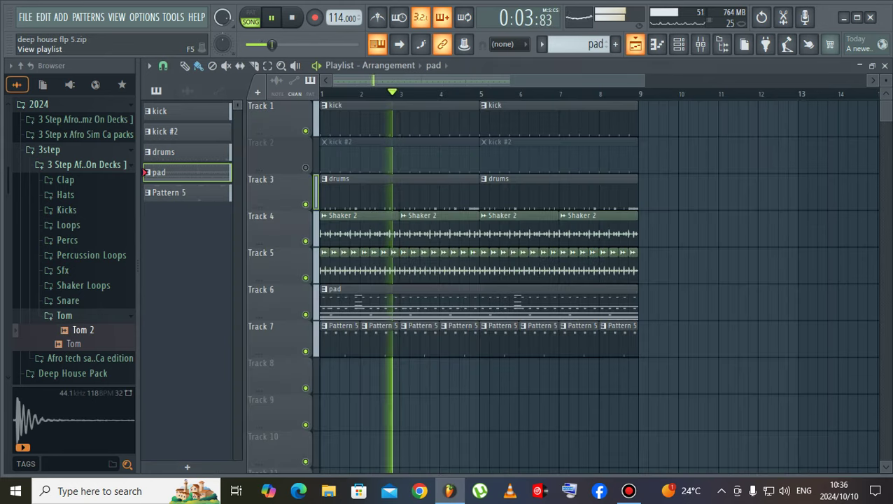
# - Create a new pattern placed across bars 1 to 8 of Track 8, and switch the active kick from Track 1 to Track 2
pyautogui.click(615, 44)
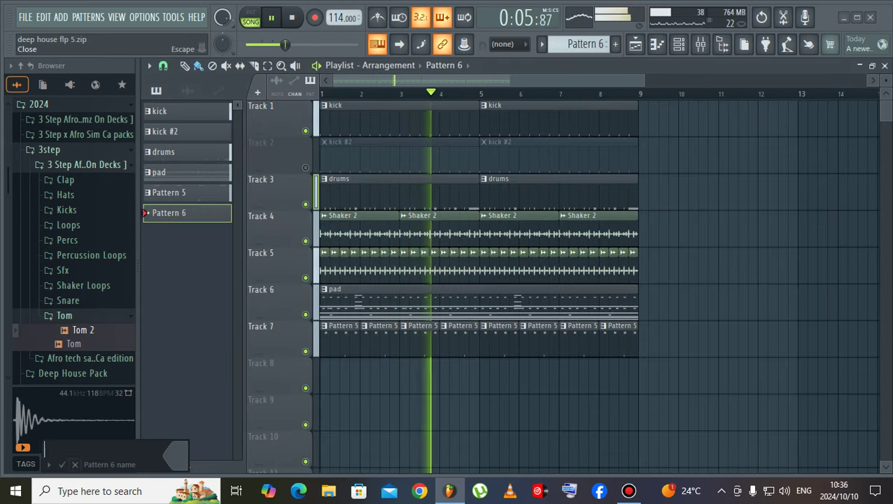
pyautogui.press('space')
pyautogui.moveTo(334, 378); pyautogui.dragTo(637, 378)
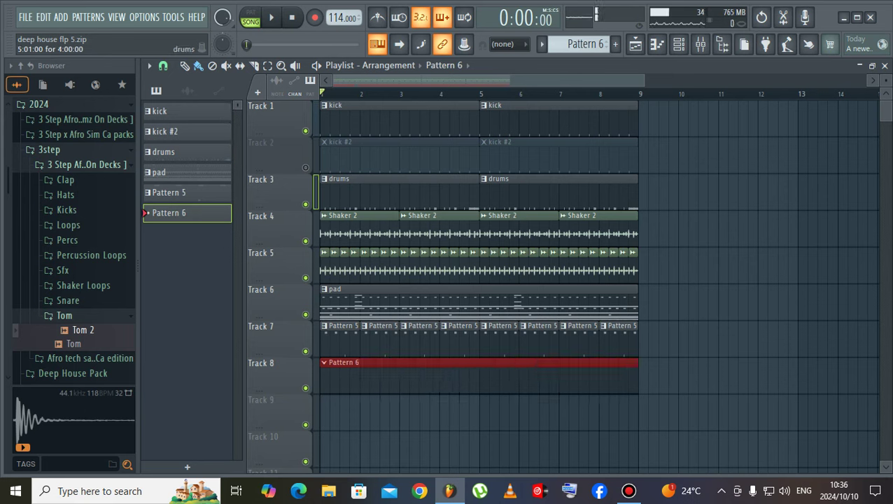
pyautogui.click(305, 131)
pyautogui.press('space')
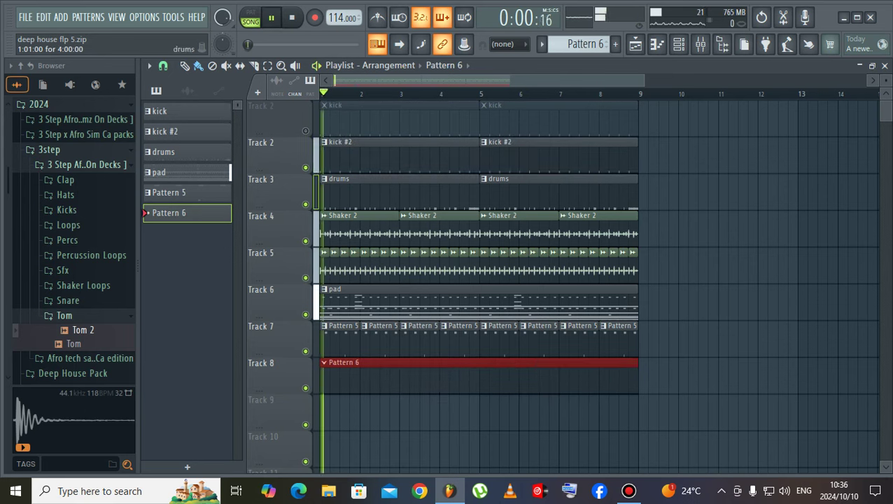
# - Add a Fruity DX10 channel to the new pattern and load its Log Drum preset
pyautogui.click(679, 44)
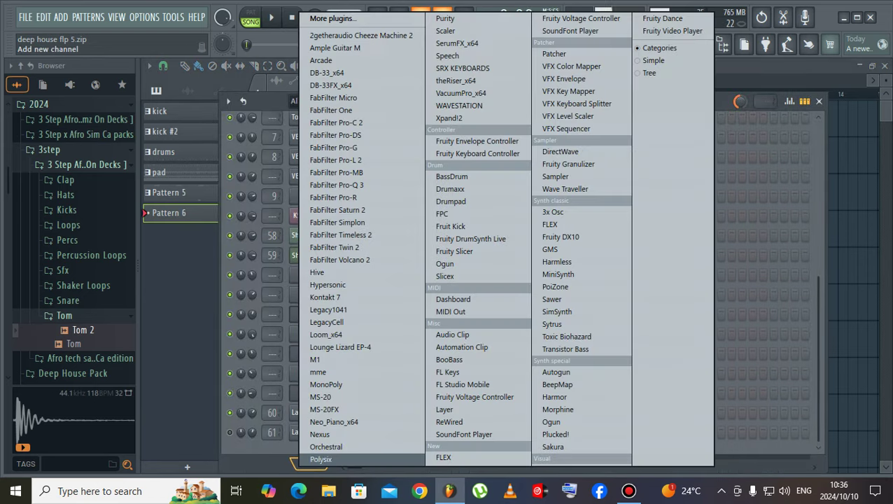
pyautogui.click(311, 463)
pyautogui.click(560, 236)
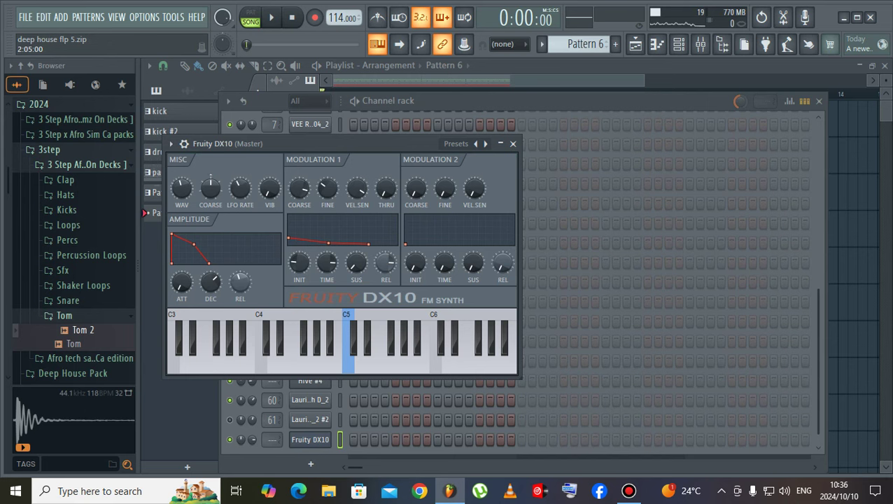
pyautogui.click(455, 143)
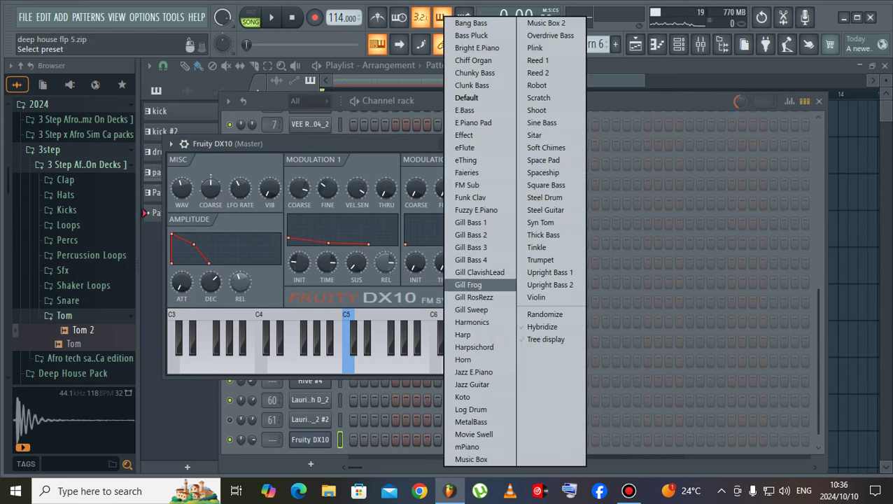
pyautogui.click(471, 410)
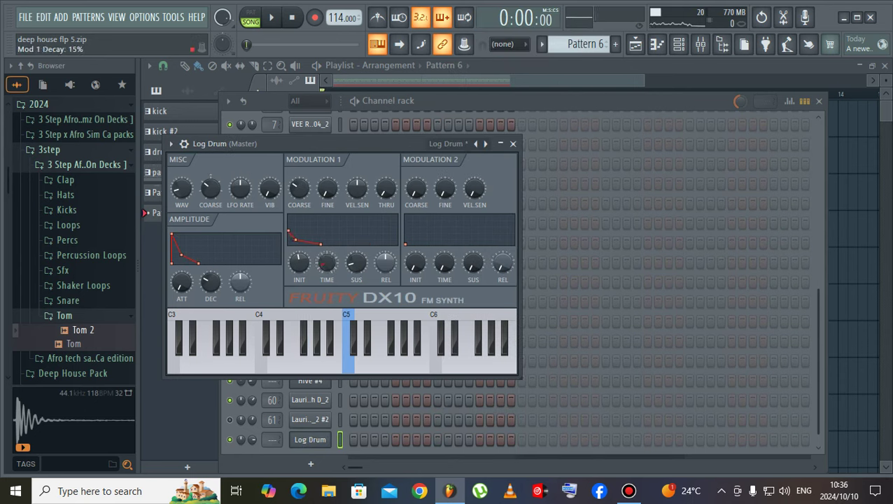
# - Lower the Log Drum's Modulation 1 init and time amounts while playing test notes on the keyboard
pyautogui.press('n')
pyautogui.press('n')
pyautogui.moveTo(327, 263); pyautogui.dragTo(299, 273)
pyautogui.press('n')
pyautogui.press('n')
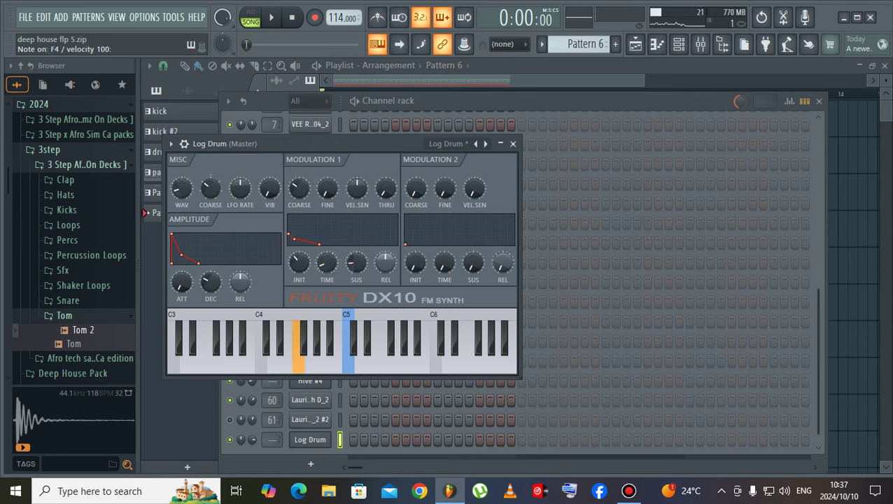
pyautogui.press('c')
pyautogui.press('x')
pyautogui.press('x')
pyautogui.press('z')
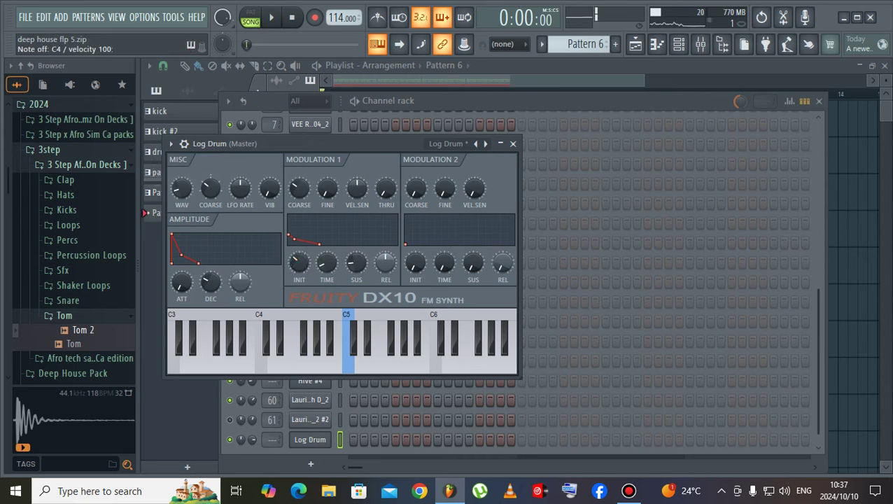
pyautogui.press('z')
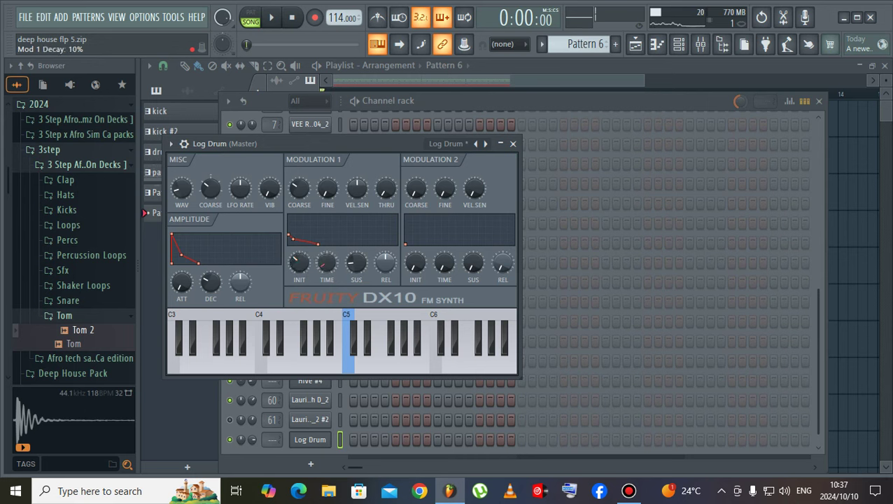
# - Raise the Modulation 1 time slightly and fine-tune its sustain, testing the low C note
pyautogui.moveTo(327, 263); pyautogui.dragTo(327, 260)
pyautogui.press('z')
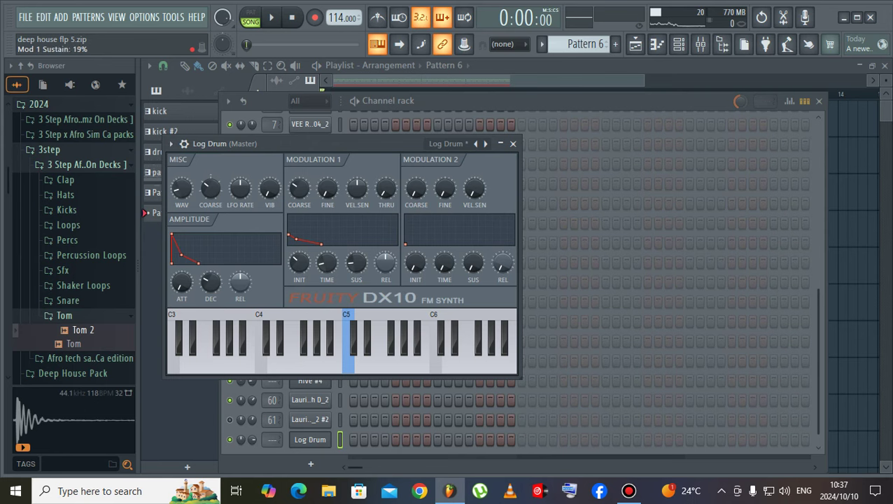
pyautogui.press('z')
pyautogui.press('z')
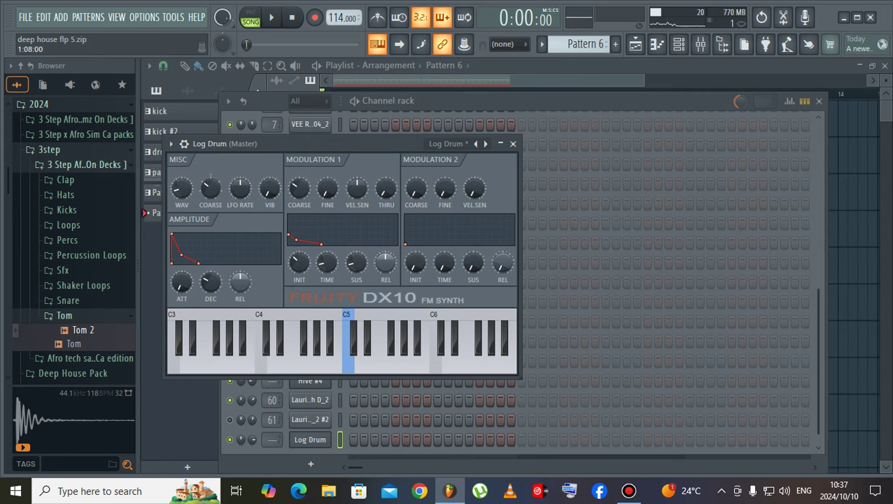
# - Paste the copied Hive #6 notes into the Log Drum channel and preview them in the piano roll
pyautogui.click(364, 450)
pyautogui.rightClick(329, 439)
pyautogui.click(473, 316)
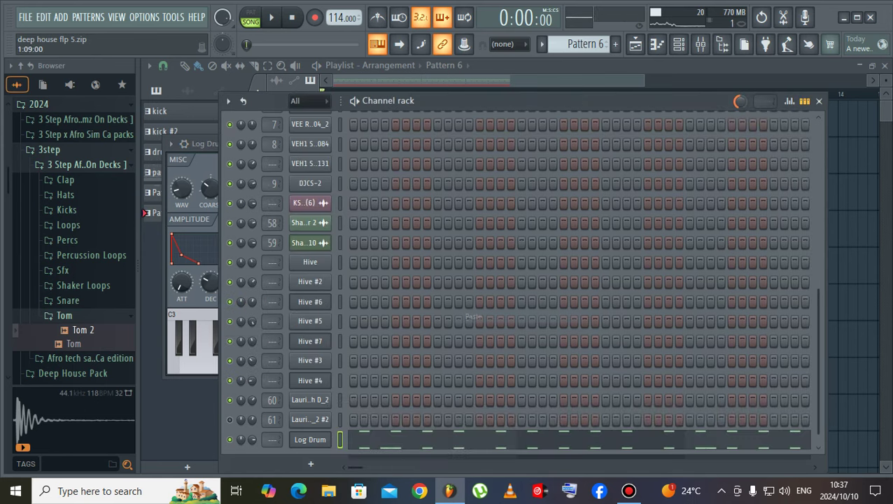
pyautogui.press('F7')
pyautogui.press('space')
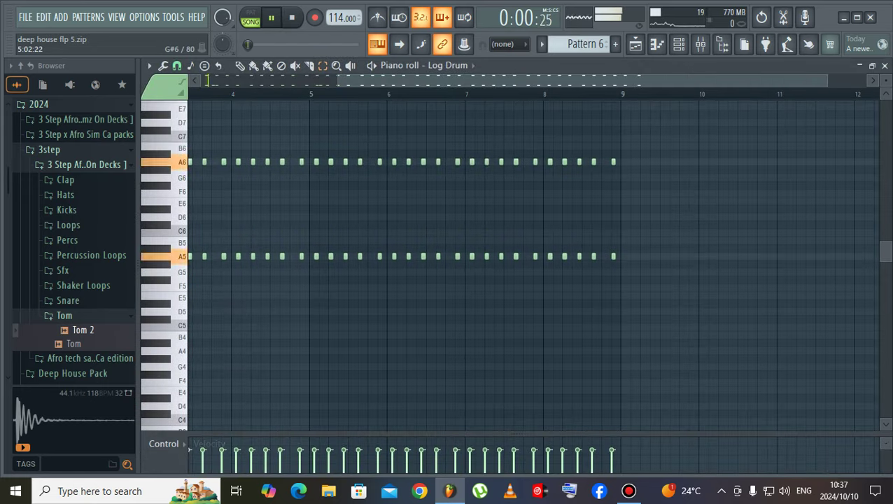
pyautogui.press('space')
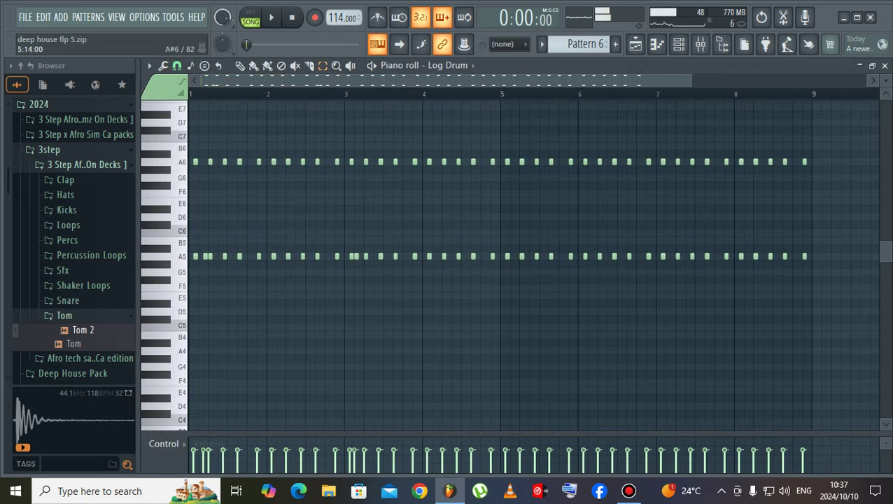
# - Delete the entire upper row of A6 notes from the Log Drum part and preview the remaining line
pyautogui.moveTo(817, 157); pyautogui.dragTo(187, 174)
pyautogui.press('Delete')
pyautogui.press('space')
pyautogui.press('space')
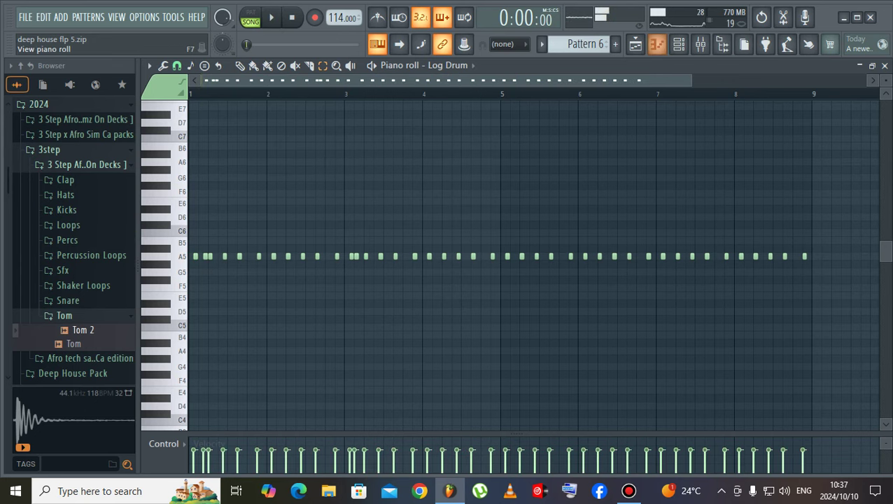
# - Mute all the Hive channels in the channel rack and play the Log Drum against the drums
pyautogui.click(678, 44)
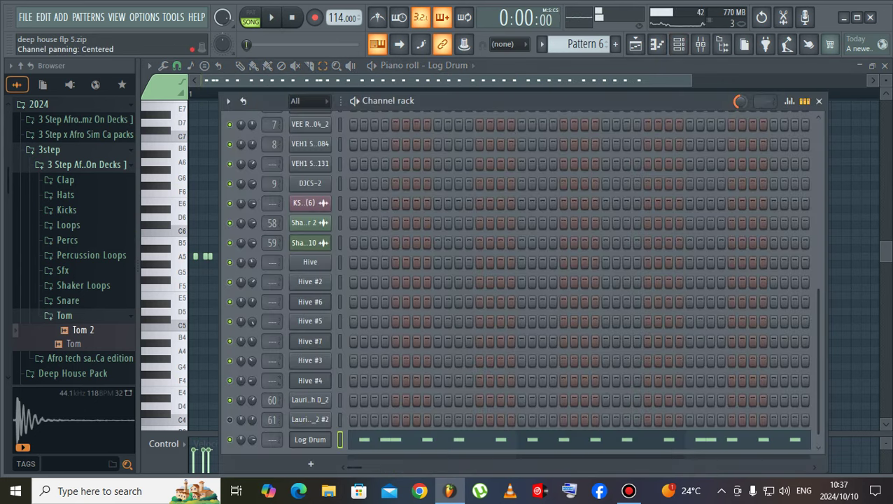
pyautogui.press('space')
pyautogui.click(229, 262)
pyautogui.click(229, 302)
pyautogui.press('space')
pyautogui.press('space')
pyautogui.click(229, 321)
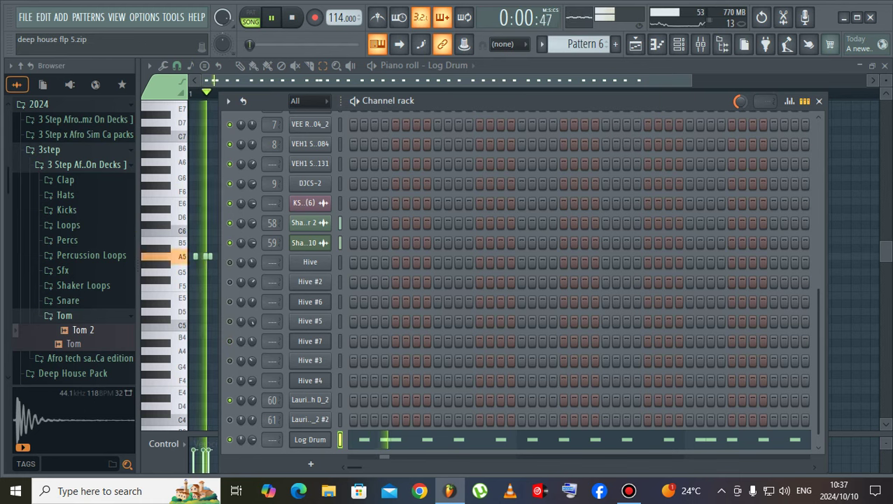
# - Remove the second A5 note of the Log Drum line in bar 1 and lower the next two notes to F5 and E5
pyautogui.press('F6')
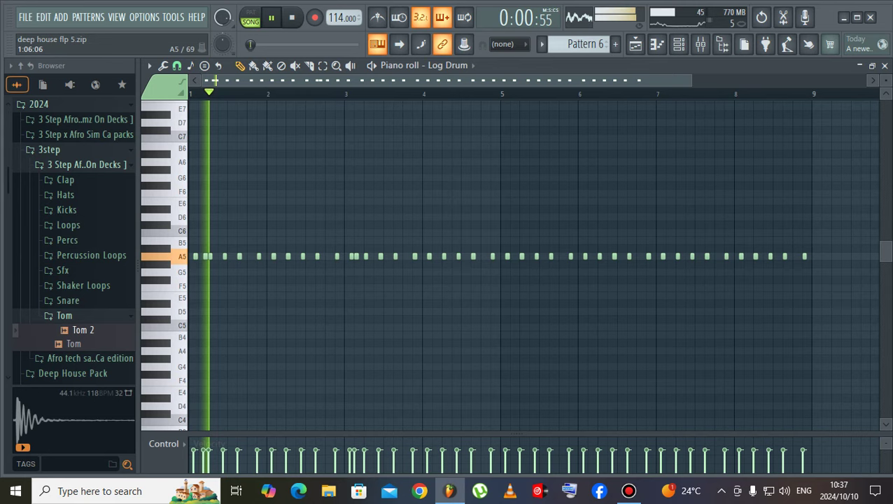
pyautogui.scroll(-2, 511, 266)
pyautogui.press('space')
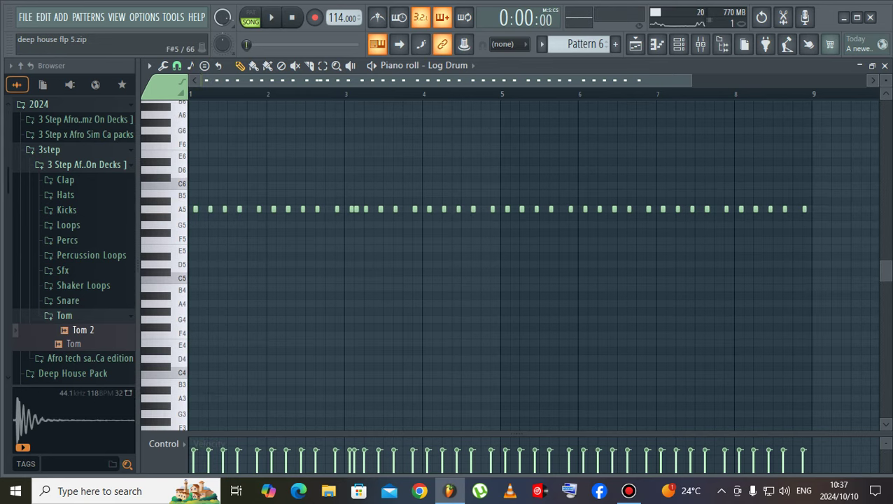
pyautogui.moveTo(210, 208); pyautogui.dragTo(225, 248)
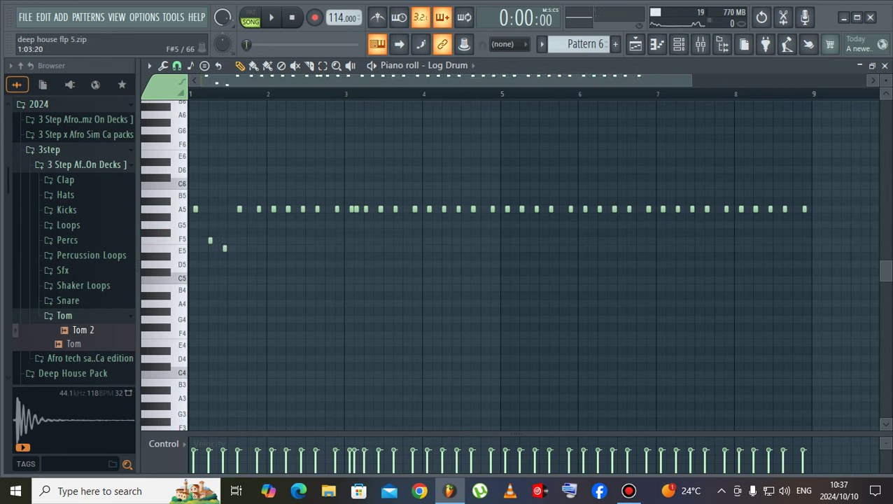
# - Lower the fourth note of the Log Drum line in bar 1 from the A5 row to A4 and preview it
pyautogui.moveTo(240, 209); pyautogui.dragTo(239, 303)
pyautogui.press('space')
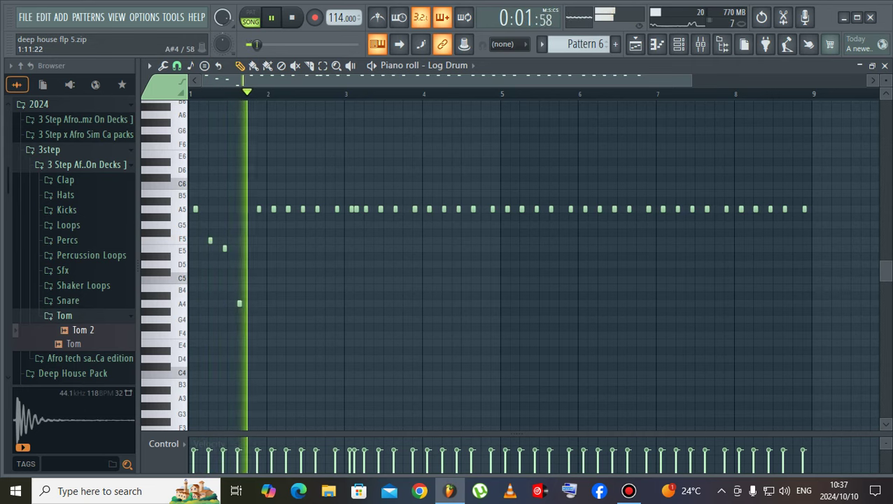
pyautogui.press('space')
pyautogui.press('space')
pyautogui.press('space')
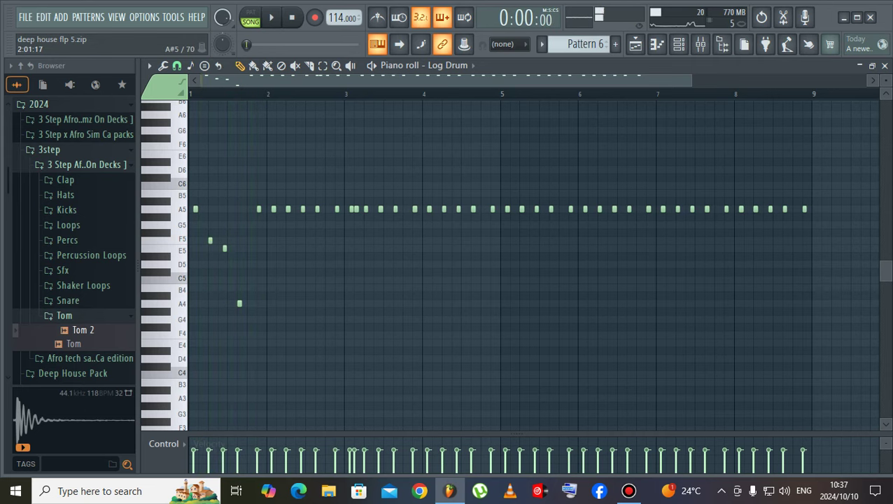
# - Transpose the whole Log Drum line down one octave and play it back
pyautogui.hotkey('ctrl', 'Down')
pyautogui.press('space')
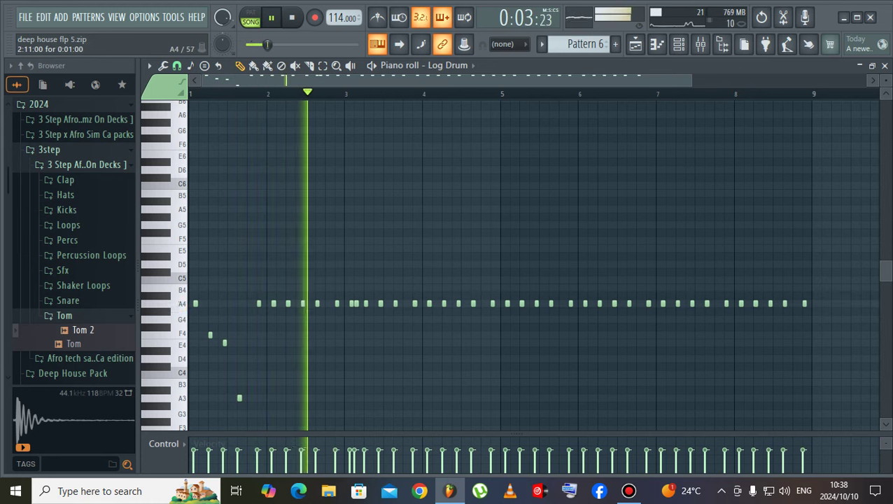
pyautogui.press('space')
pyautogui.press('space')
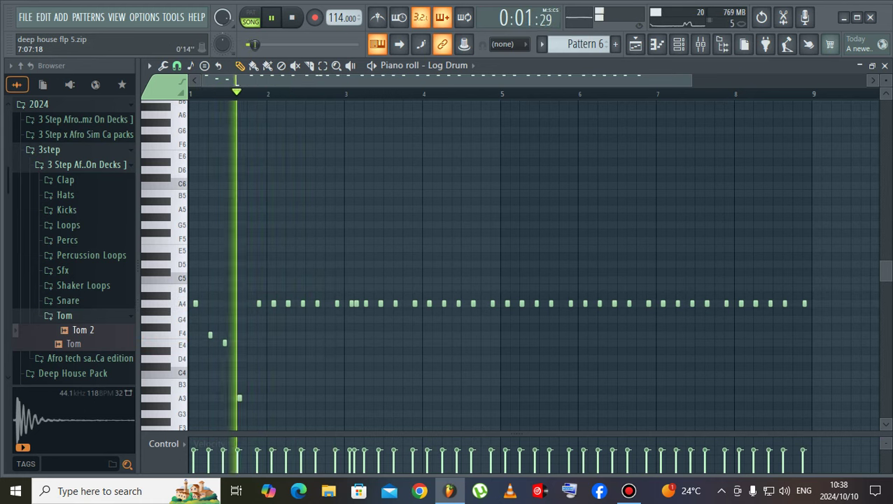
# - Try an extra A4 note late in bar 2, shifting it earlier to 2:12 and previewing each position
pyautogui.moveTo(690, 80); pyautogui.dragTo(414, 81)
pyautogui.click(520, 303)
pyautogui.press('space')
pyautogui.press('space')
pyautogui.moveTo(518, 303); pyautogui.dragTo(507, 303)
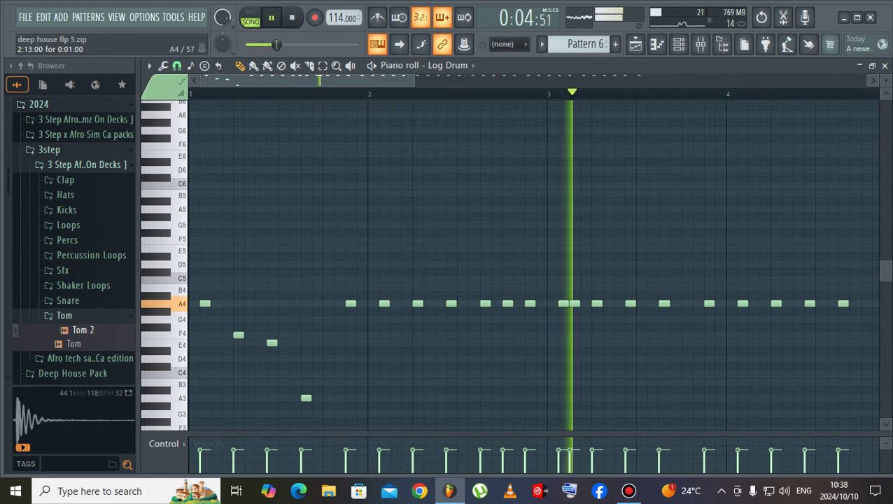
pyautogui.press('space')
pyautogui.press('space')
pyautogui.moveTo(508, 303); pyautogui.dragTo(496, 303)
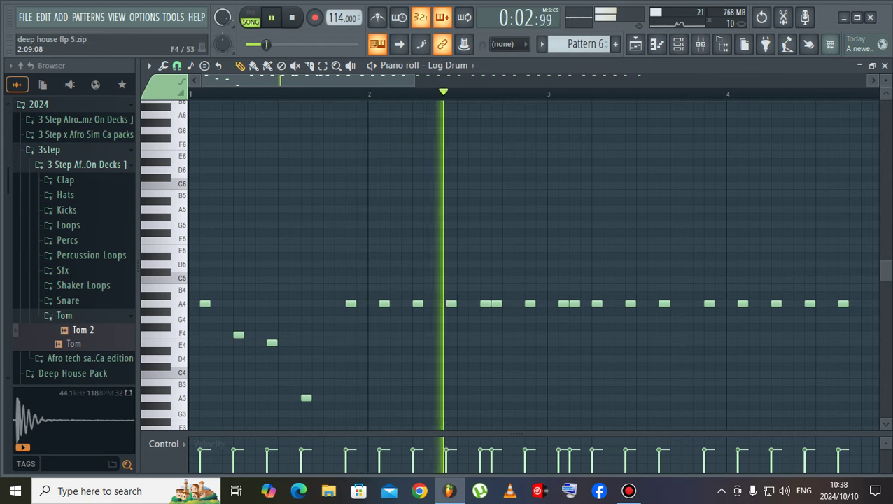
pyautogui.press('space')
pyautogui.press('space')
# - Delete the first of the two closely spaced A4 notes at the start of bar 3 and preview the line
pyautogui.moveTo(414, 80); pyautogui.dragTo(608, 81)
pyautogui.rightClick(385, 304)
pyautogui.press('space')
pyautogui.press('space')
pyautogui.press('space')
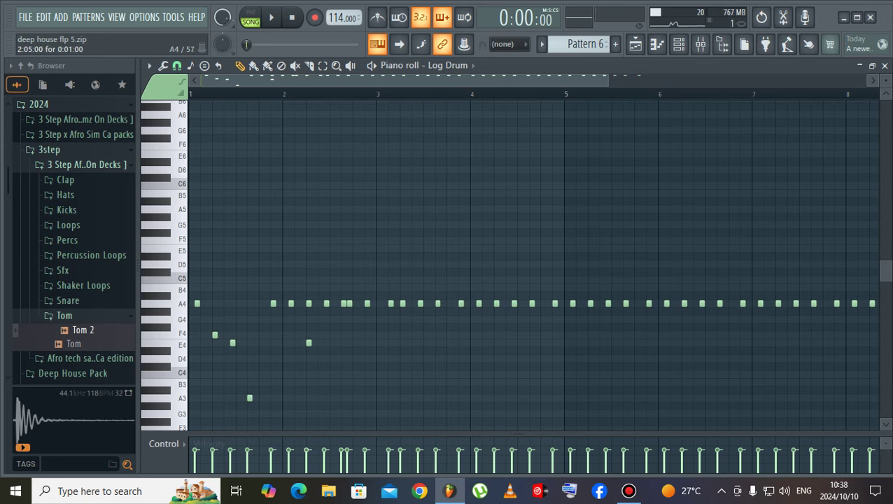
# - Lower the A4 notes at steps 5 and 8 of bar 2 to E4 and G4, and play the line
pyautogui.moveTo(321, 327)
pyautogui.mouseDown()
pyautogui.moveTo(332, 343)
pyautogui.moveTo(320, 335)
pyautogui.mouseUp()
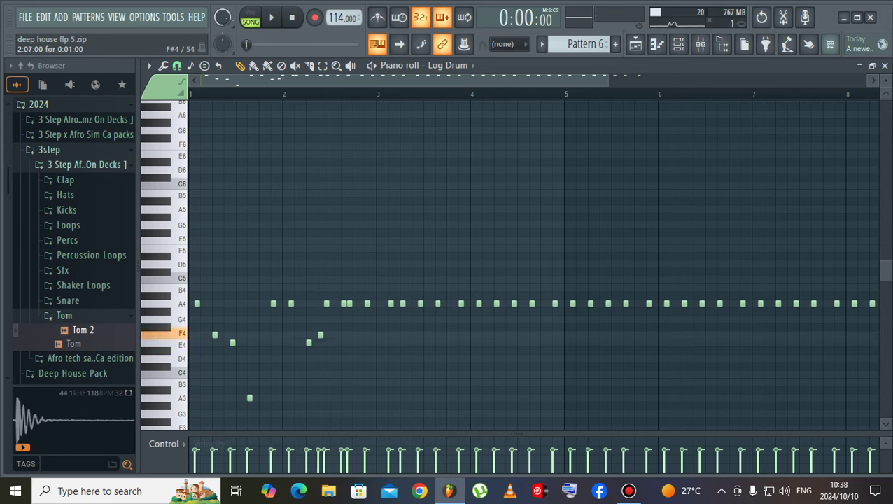
pyautogui.moveTo(326, 303); pyautogui.dragTo(326, 334)
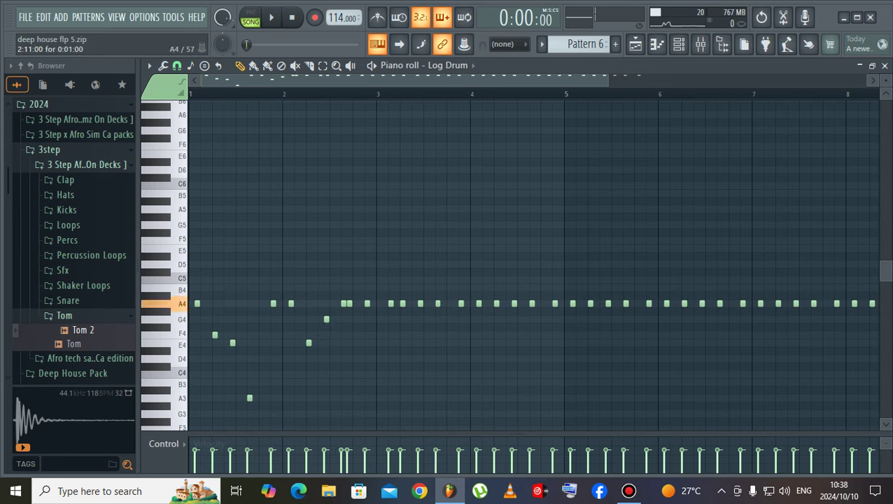
pyautogui.press('space')
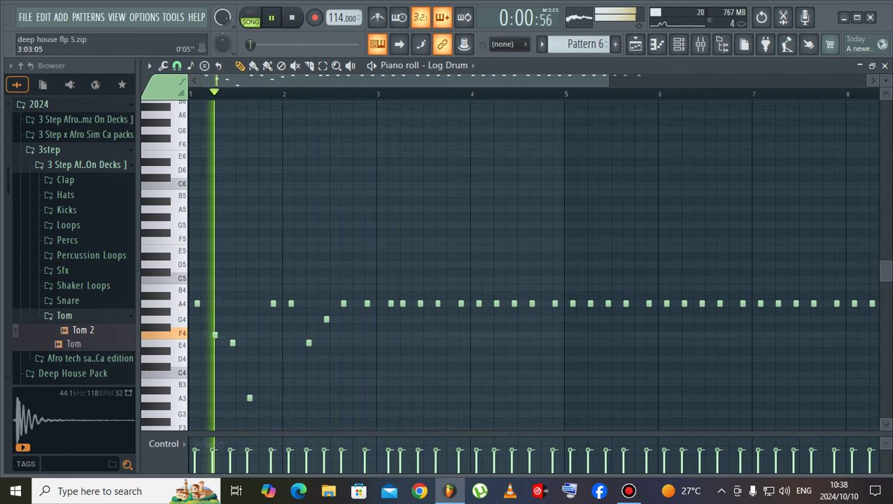
# - Select the A4 notes from bar 3 onward and listen to the reworked first two bars
pyautogui.moveTo(381, 299); pyautogui.dragTo(874, 305)
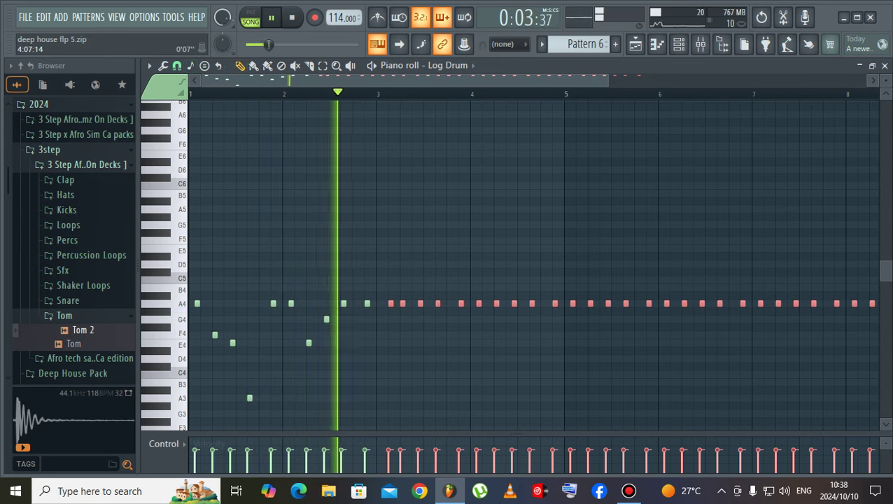
pyautogui.scroll(2, 382, 301)
pyautogui.press('space')
pyautogui.press('space')
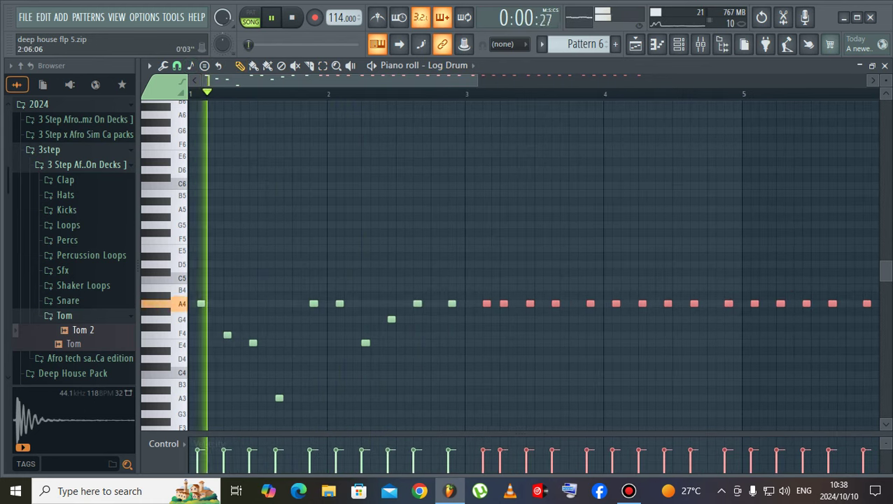
pyautogui.press('space')
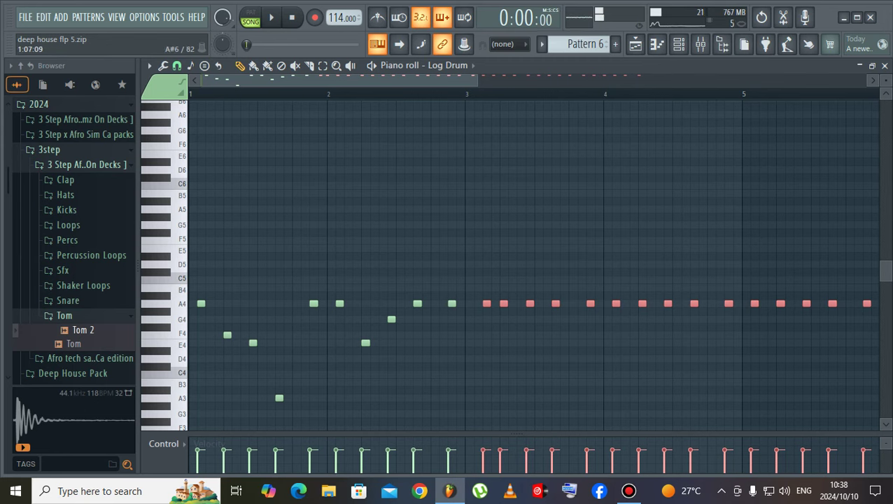
# - Try shortening the first A4 note and the F4 note after it in bar 1, previewing the result
pyautogui.moveTo(242, 219); pyautogui.dragTo(189, 315)
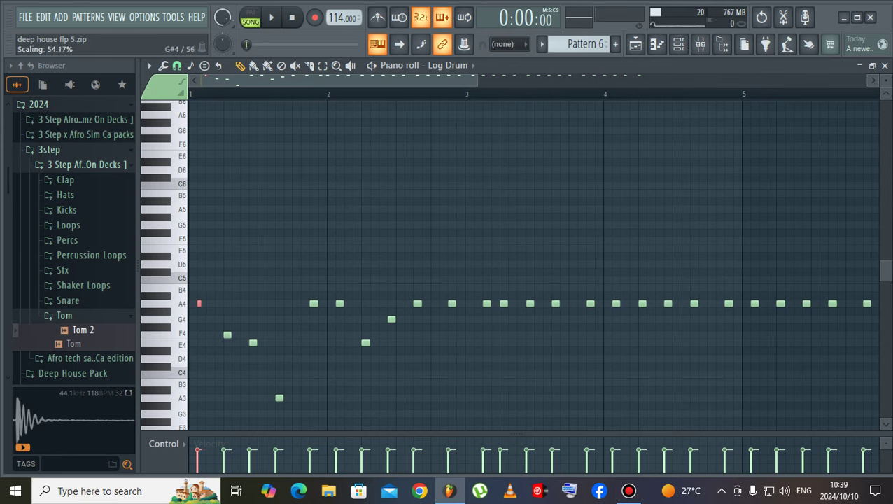
pyautogui.press('space')
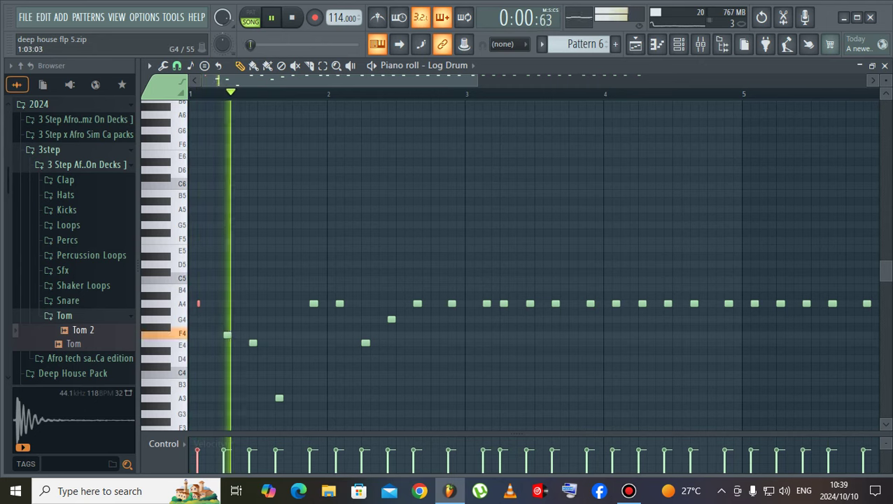
pyautogui.press('space')
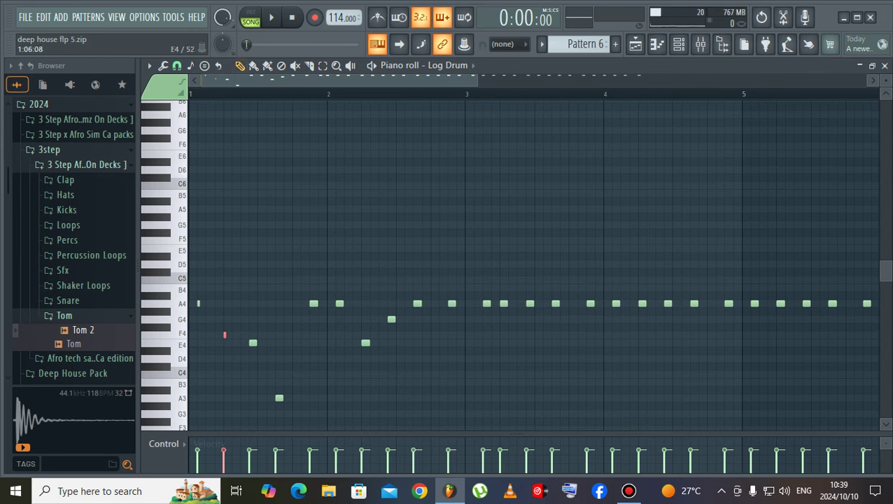
pyautogui.press('space')
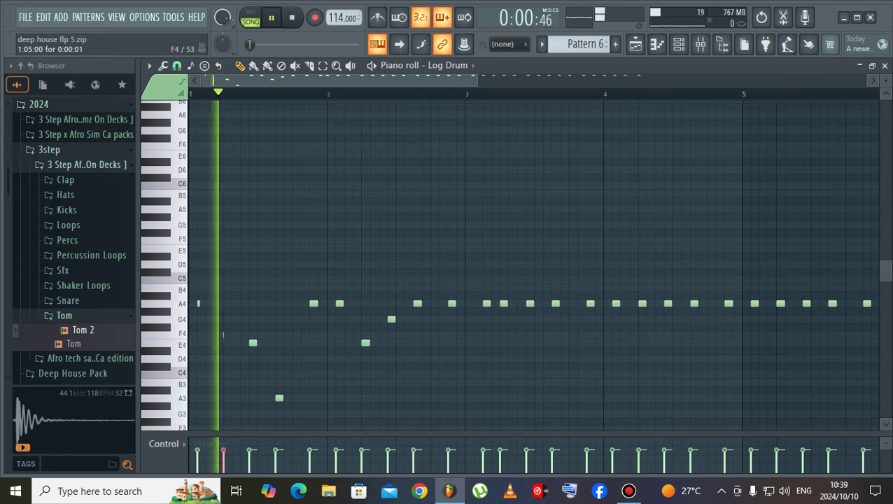
pyautogui.press('space')
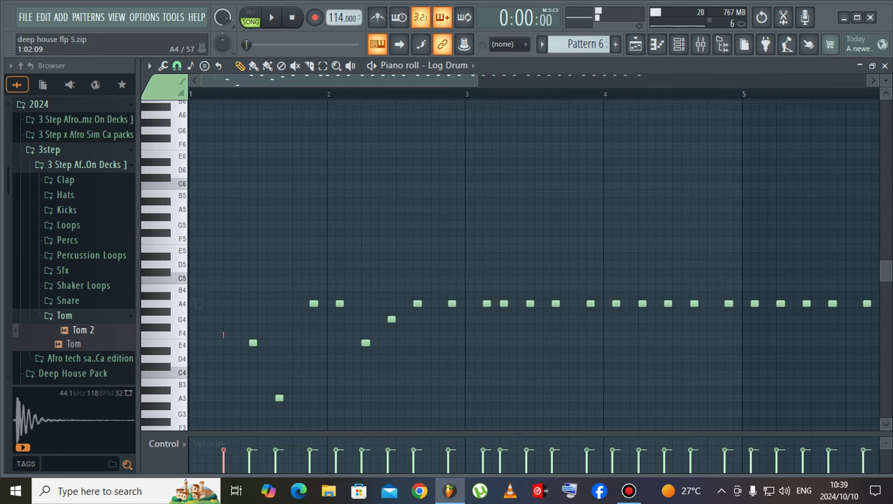
# - Redraw bar 1's opening A4 note with length 0:00:01, restore the F4 note to one full step, and preview
pyautogui.press('space')
pyautogui.press('space')
pyautogui.click(223, 335)
pyautogui.press('space')
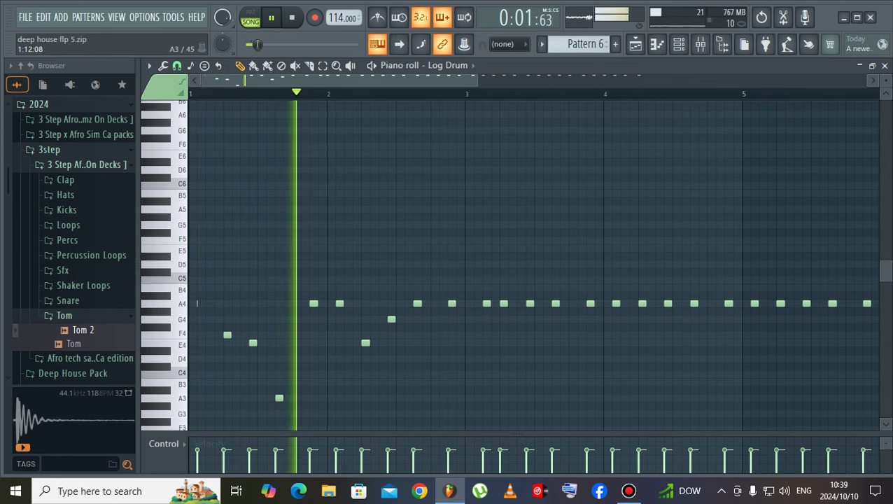
pyautogui.press('space')
pyautogui.press('space')
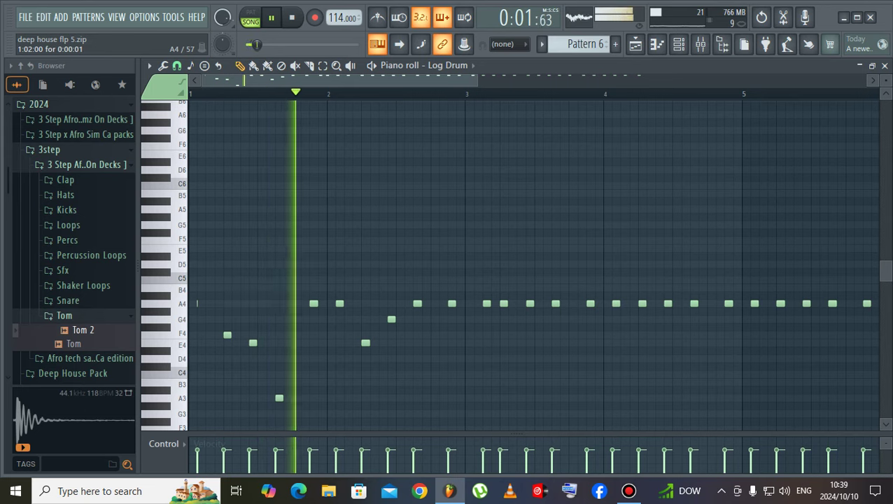
# - Shrink the last A4 note of bar 1 to a minimal length and move bar 3's first A4 note one step earlier
pyautogui.press('space')
pyautogui.press('space')
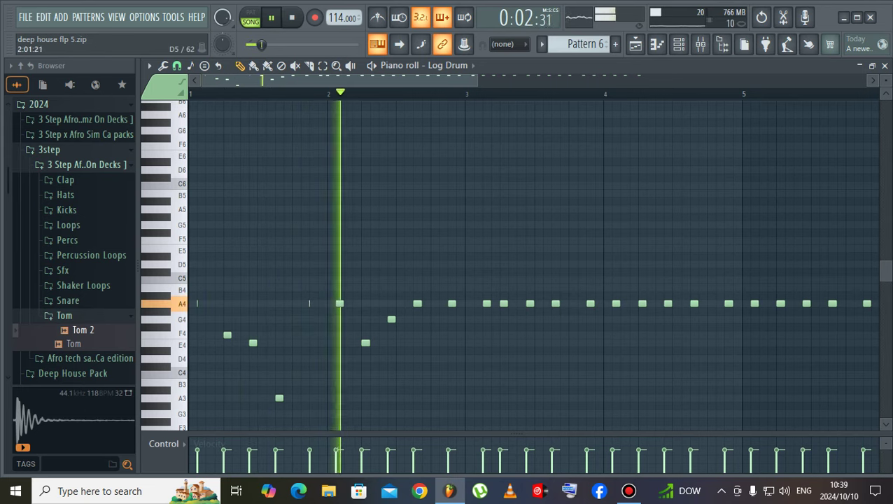
pyautogui.press('space')
pyautogui.press('space')
pyautogui.moveTo(487, 304); pyautogui.dragTo(479, 304)
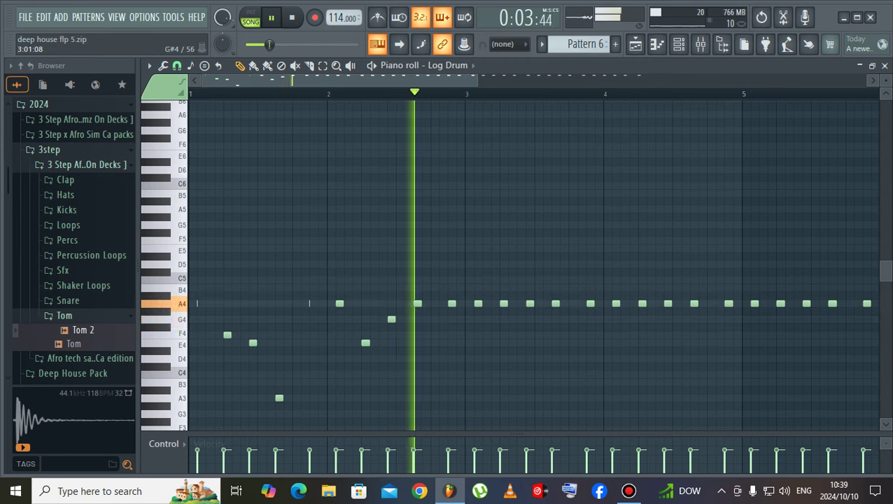
# - Lower the A4 note at 4:05 to A3 and add a second A3 note right after it at 4:06
pyautogui.moveTo(478, 80); pyautogui.dragTo(561, 80)
pyautogui.press('space')
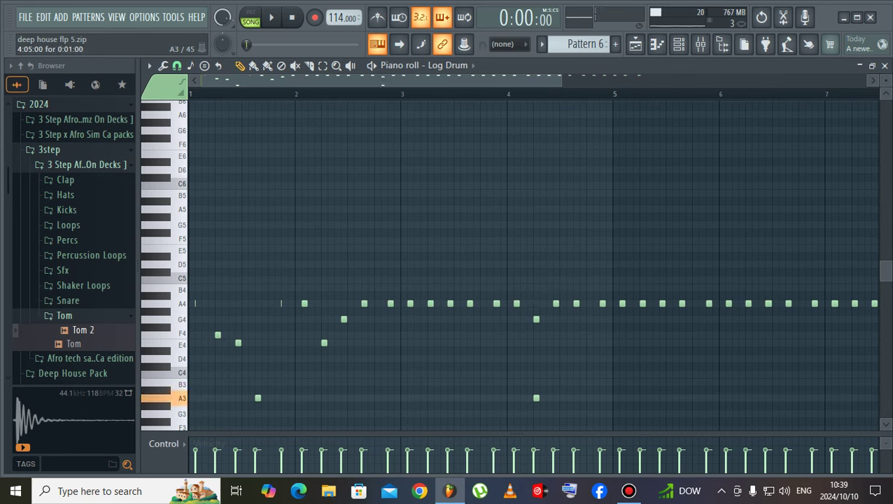
pyautogui.press('space')
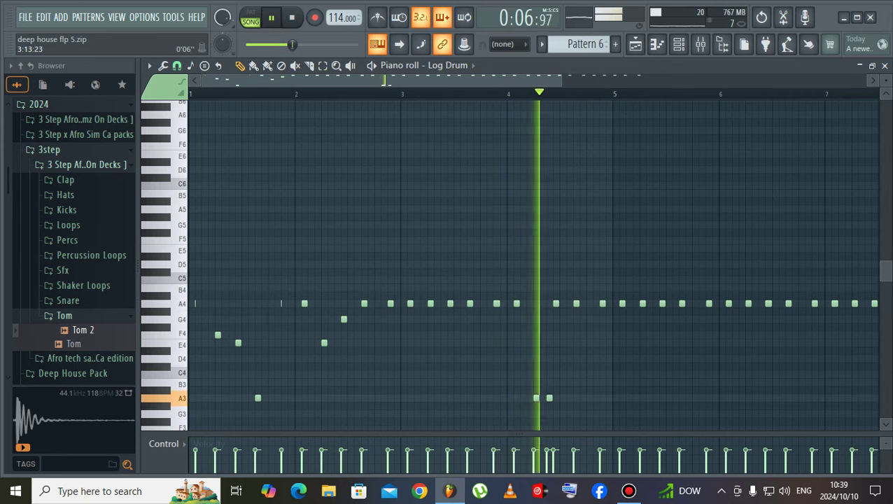
pyautogui.press('space')
pyautogui.press('space')
pyautogui.moveTo(549, 398); pyautogui.dragTo(543, 398)
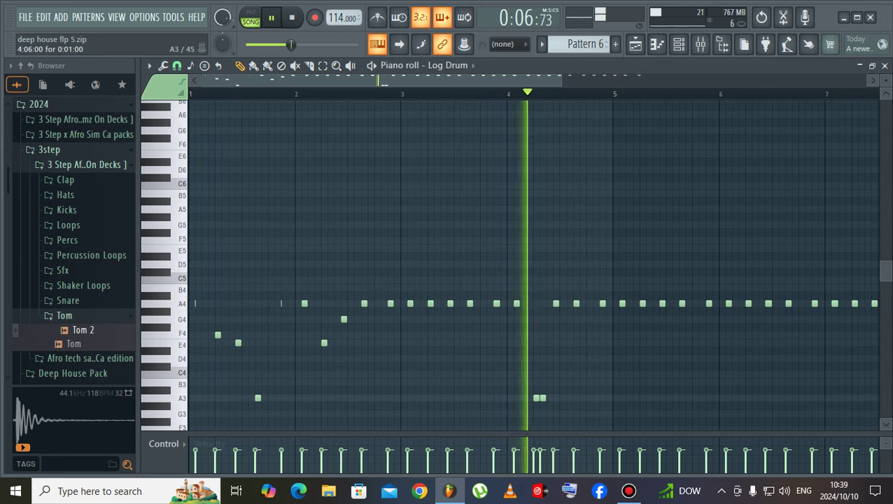
# - Lower the next two A4 notes in bar 4 to E4 and G4 and preview the phrase
pyautogui.press('space')
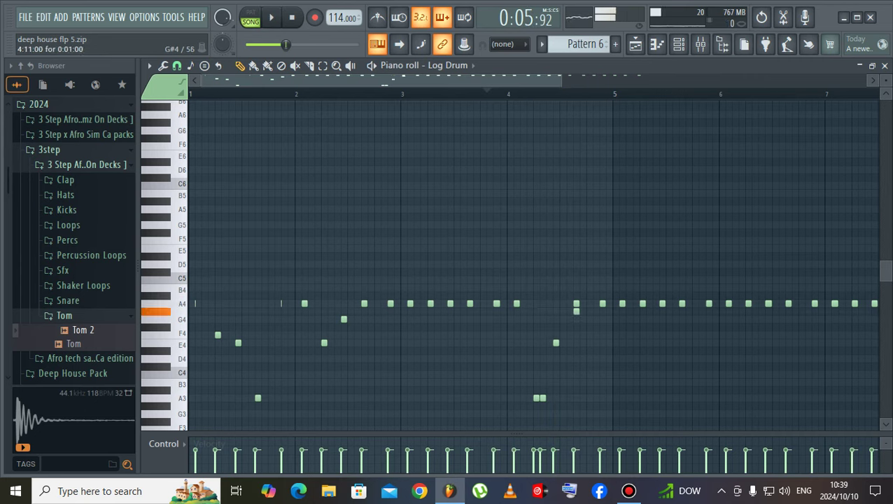
pyautogui.press('space')
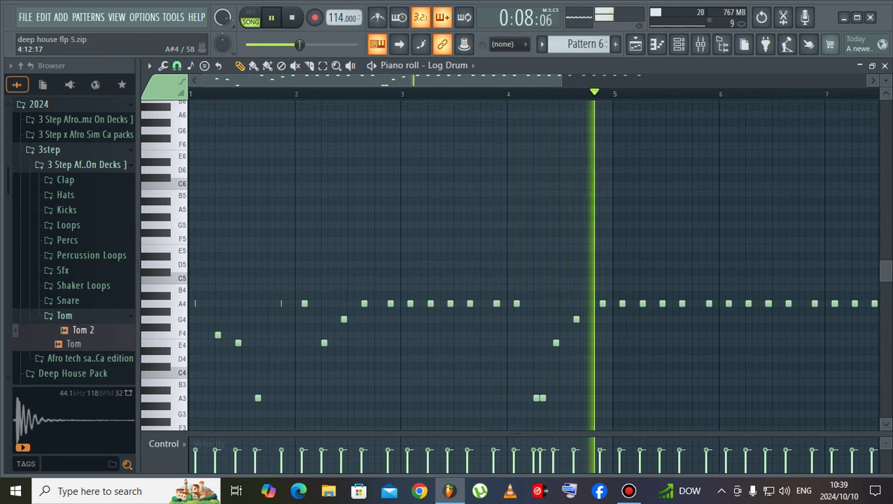
pyautogui.press('space')
# - Delete the Log Drum notes from bar 5 onward and duplicate the first four bars into bars 5 to 8
pyautogui.press('space')
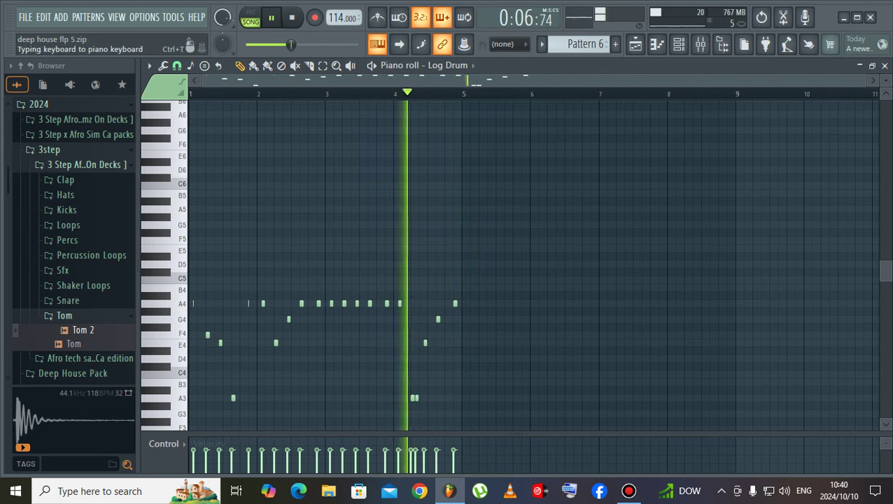
pyautogui.press('space')
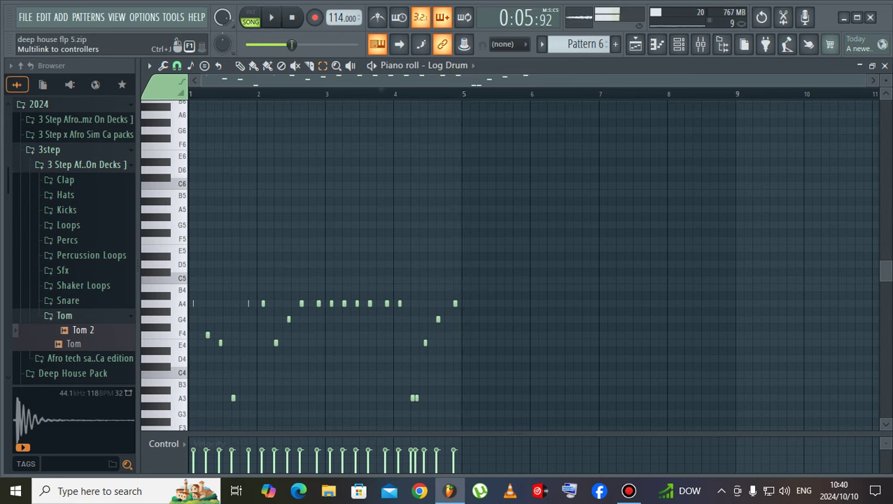
pyautogui.hotkey('ctrl', 'a')
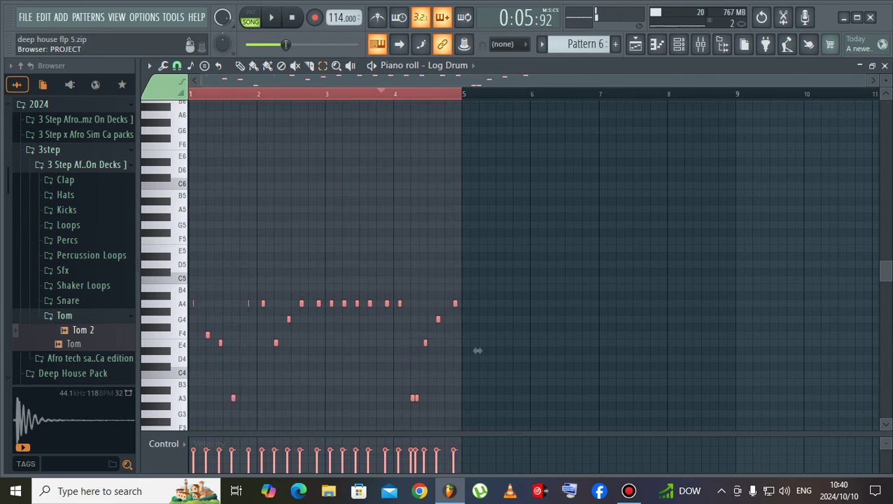
pyautogui.hotkey('ctrl', 'b')
pyautogui.press('space')
pyautogui.hotkey('ctrl', 'd')
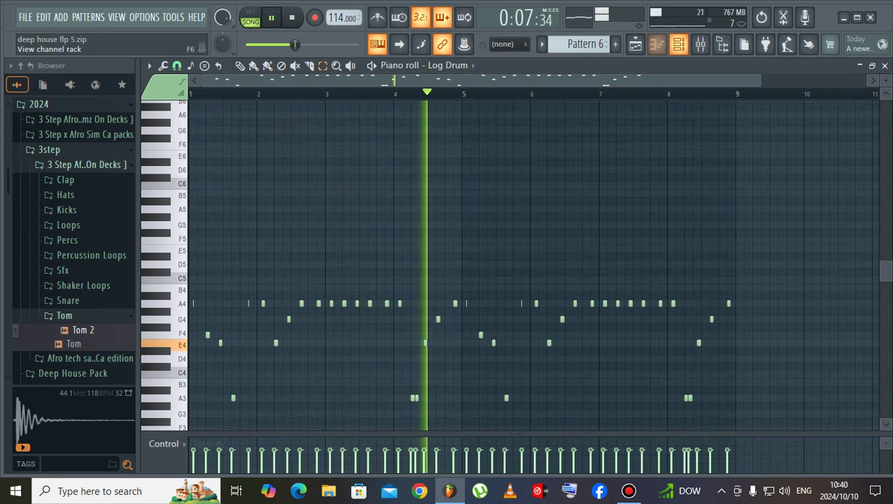
# - Unmute all the muted channels in the channel rack so the Log Drum plays with the full arrangement
pyautogui.click(657, 43)
pyautogui.click(310, 440)
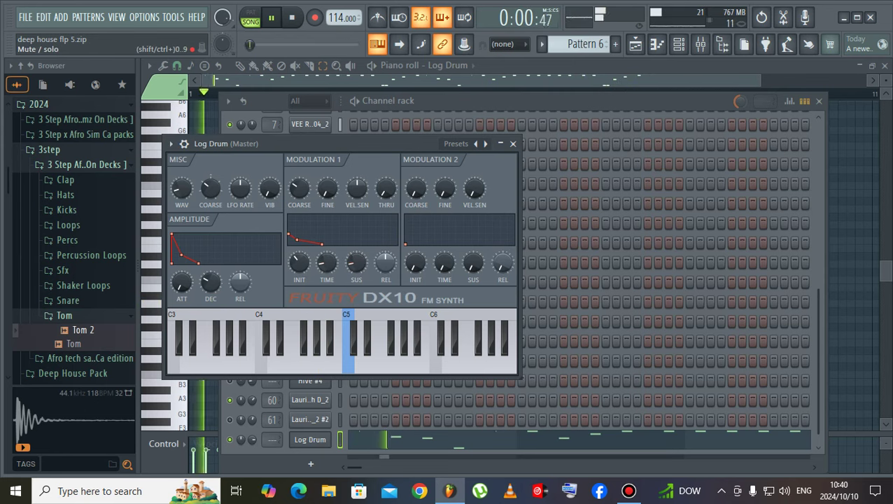
pyautogui.rightClick(230, 439)
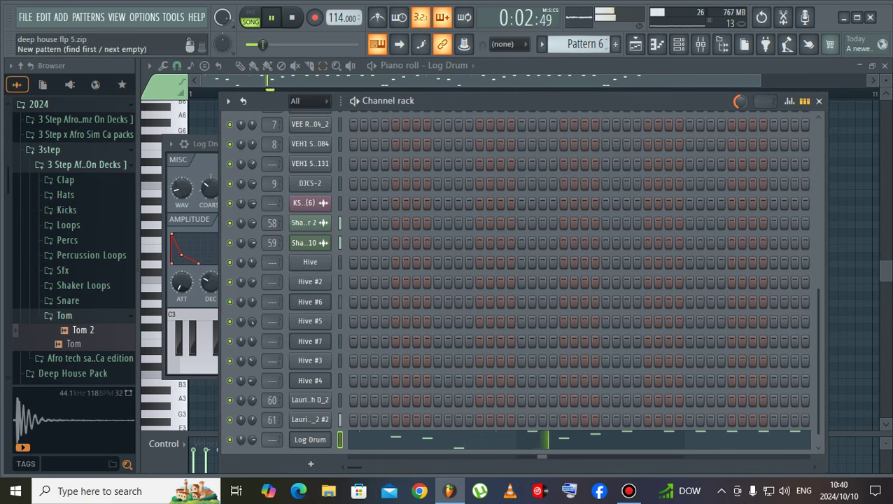
# - In the playlist, enable the kick on Track 1 and mute the kick #2 on Track 2
pyautogui.click(635, 44)
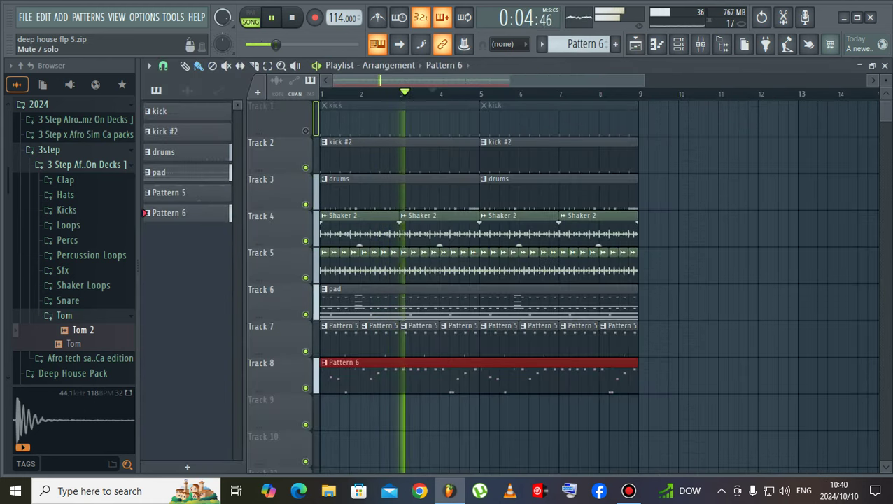
pyautogui.click(305, 131)
pyautogui.click(305, 167)
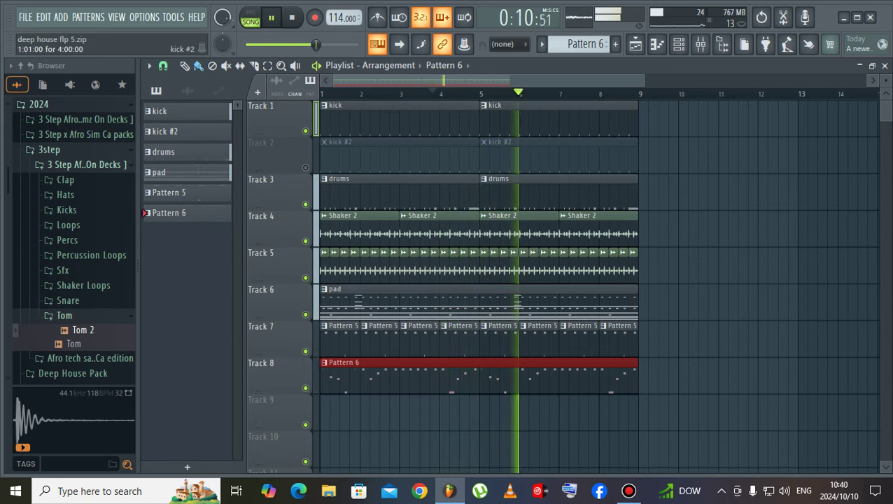
# - Mute the pad on Track 6 in the playlist while the arrangement plays
pyautogui.click(184, 172)
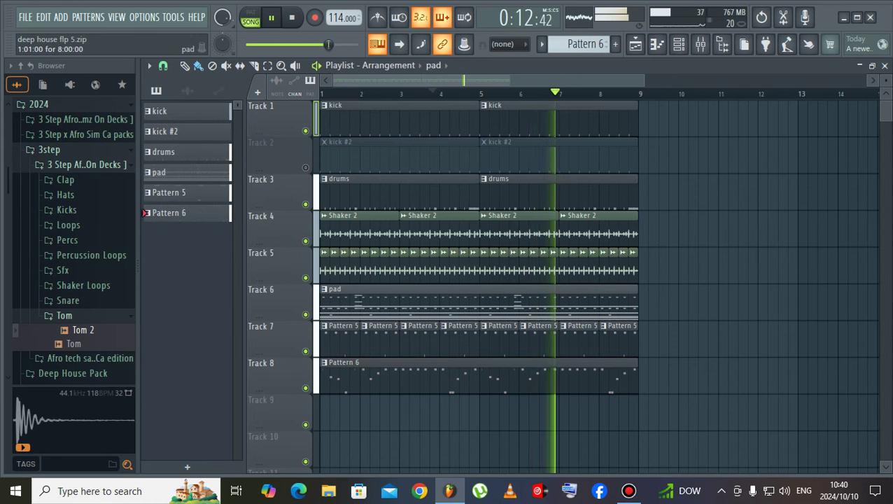
pyautogui.click(305, 314)
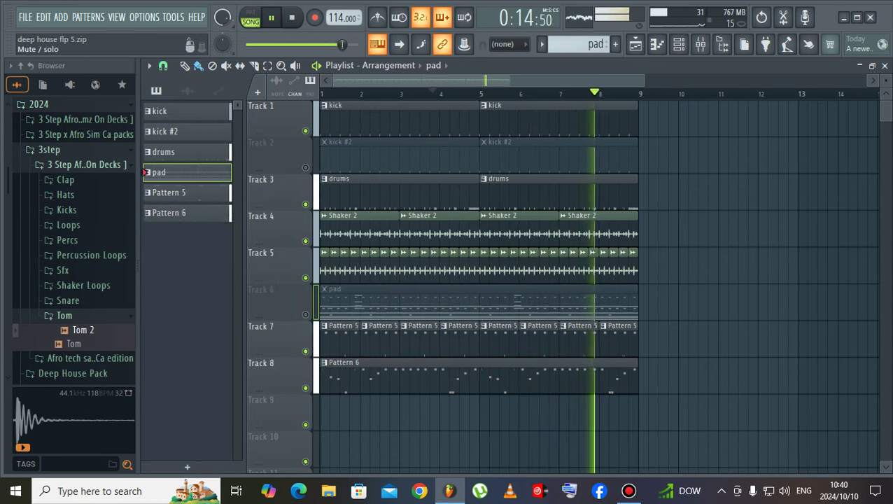
# - Open the Log Drum channel's Fruity DX10 synth from Pattern 6 and load its Log Drum preset
pyautogui.doubleClick(392, 378)
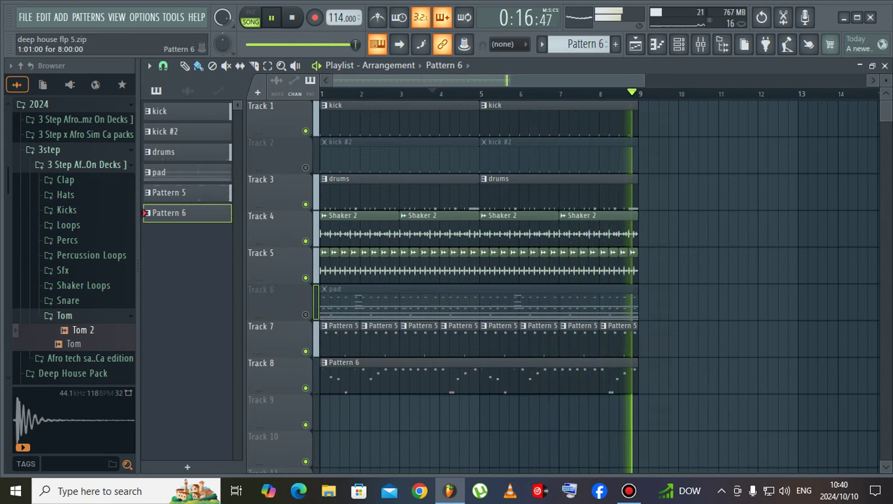
pyautogui.press('F6')
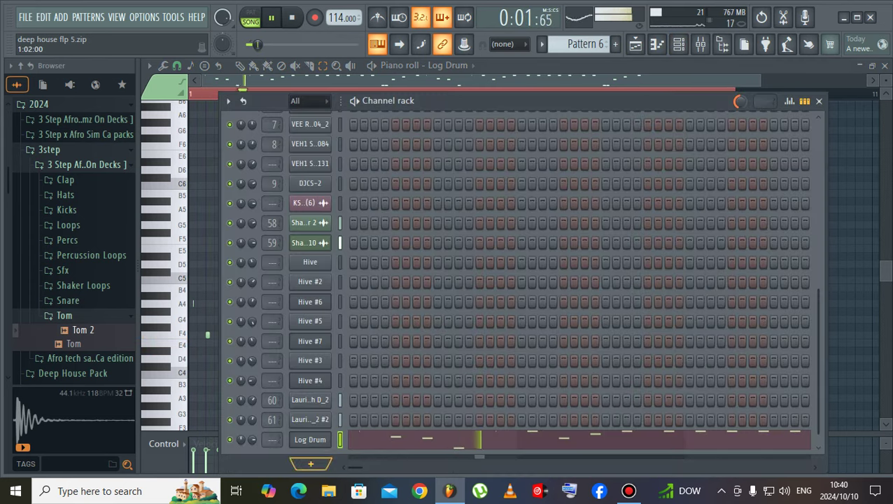
pyautogui.click(310, 439)
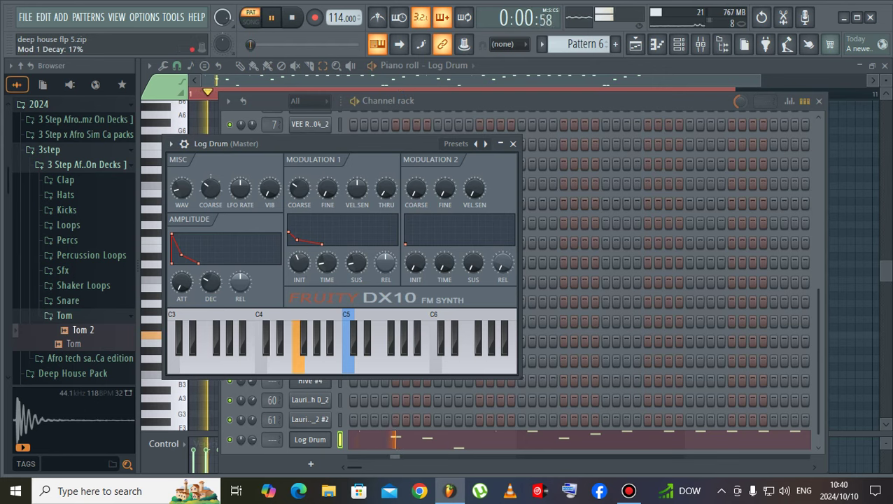
pyautogui.click(455, 144)
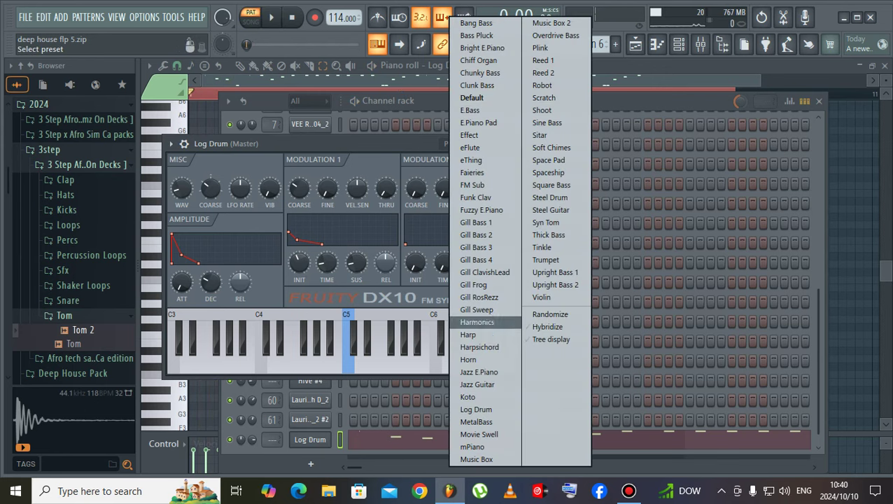
pyautogui.click(476, 409)
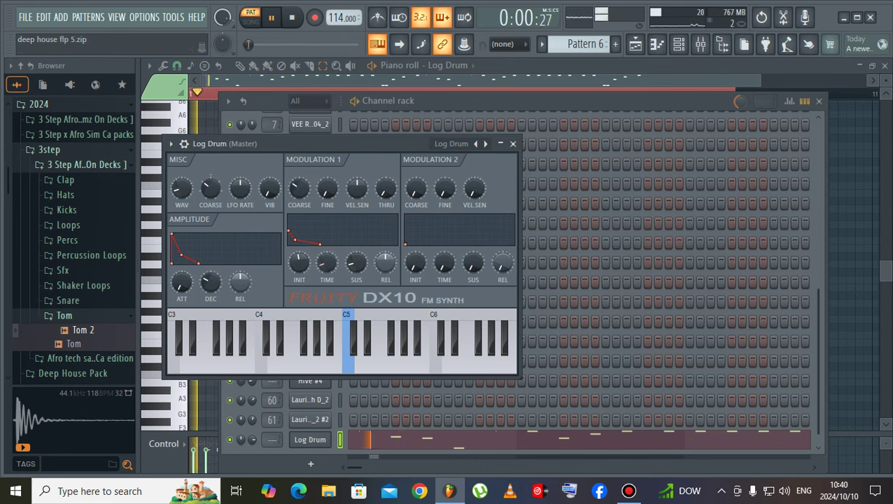
# - Stop playback and assign the Log Drum channel to a free mixer track
pyautogui.press('space')
pyautogui.click(170, 143)
pyautogui.click(366, 186)
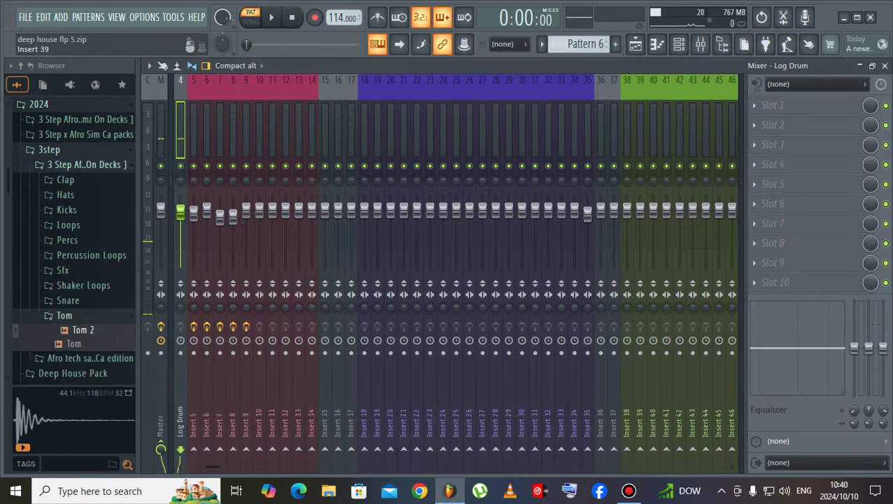
# - Route the selected Log Drum channel to mixer track Insert 38
pyautogui.click(678, 44)
pyautogui.click(679, 44)
pyautogui.scroll(-3, 622, 280)
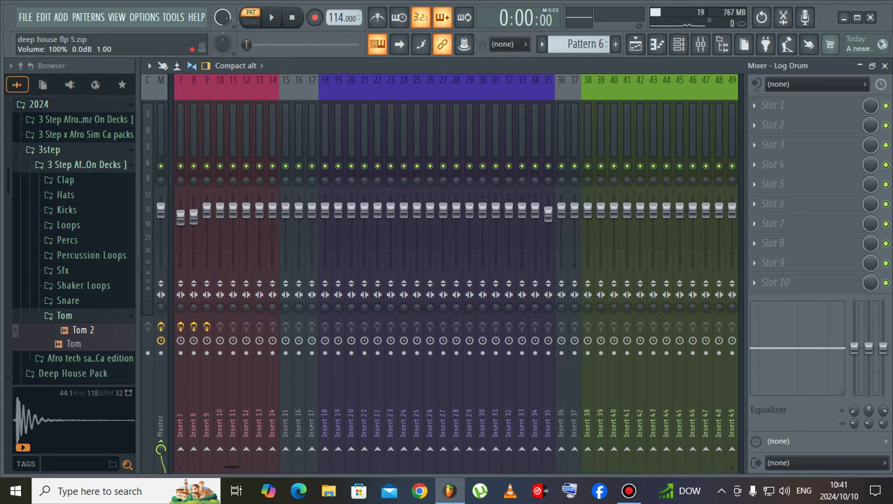
pyautogui.scroll(-10, 587, 93)
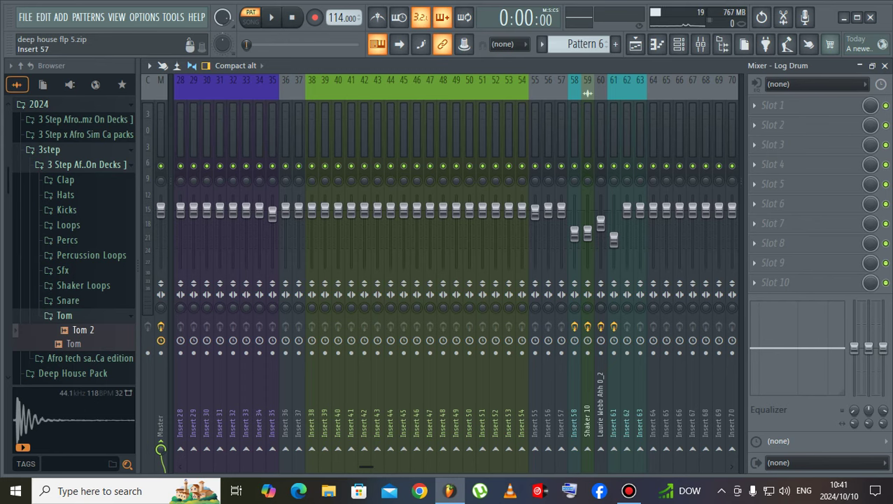
pyautogui.scroll(15, 587, 93)
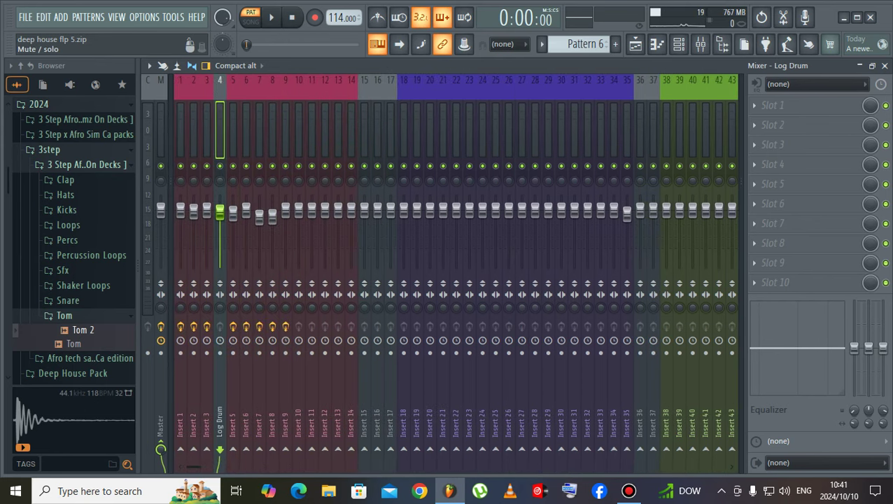
pyautogui.scroll(-6, 298, 80)
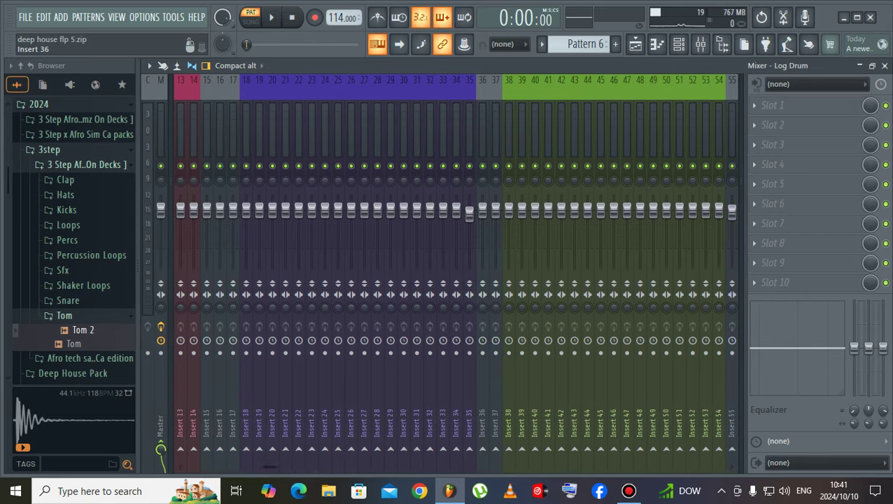
pyautogui.scroll(-3, 705, 93)
pyautogui.rightClick(431, 81)
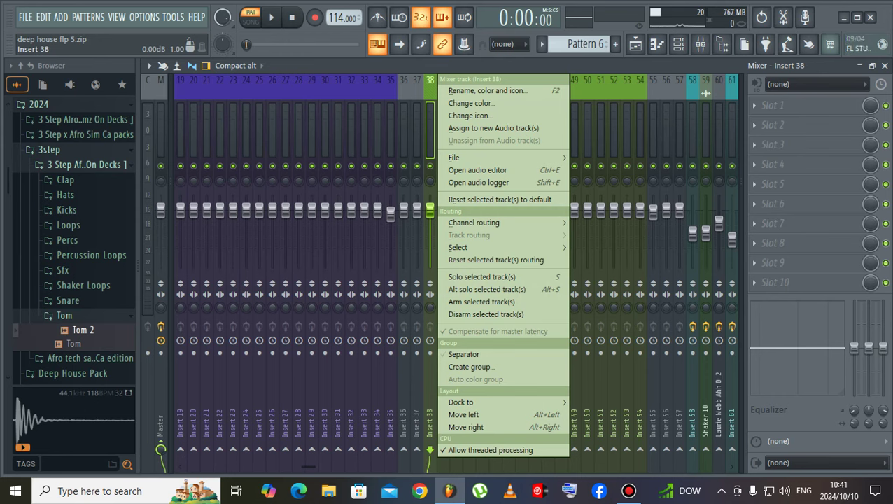
pyautogui.moveTo(473, 223)
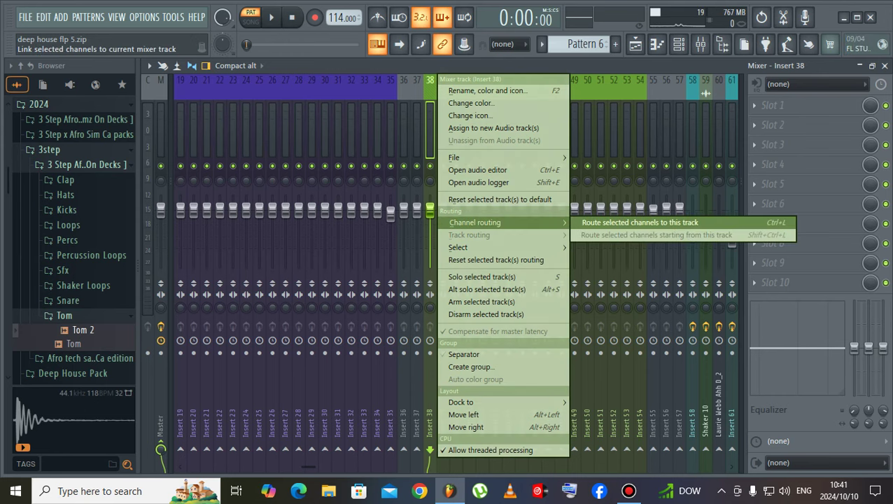
pyautogui.click(629, 223)
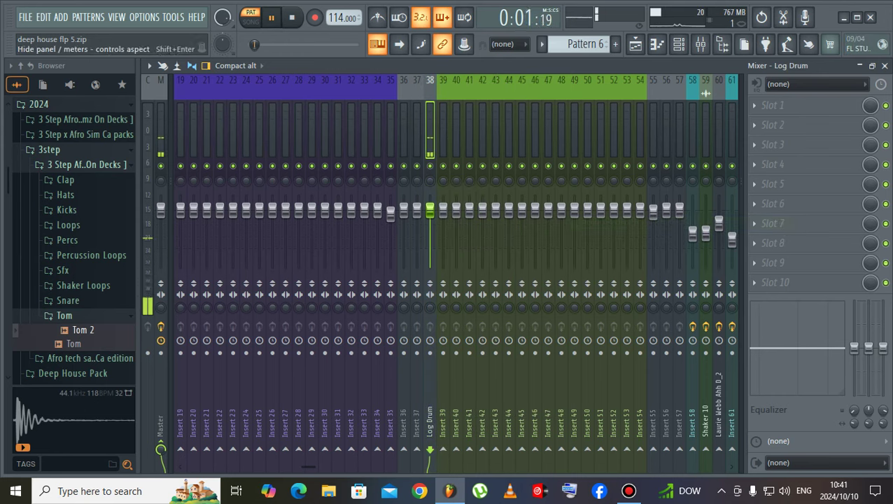
# - Try Fruity Fast Dist in effect slot 1 of the Log Drum mixer track, and delete it
pyautogui.click(773, 105)
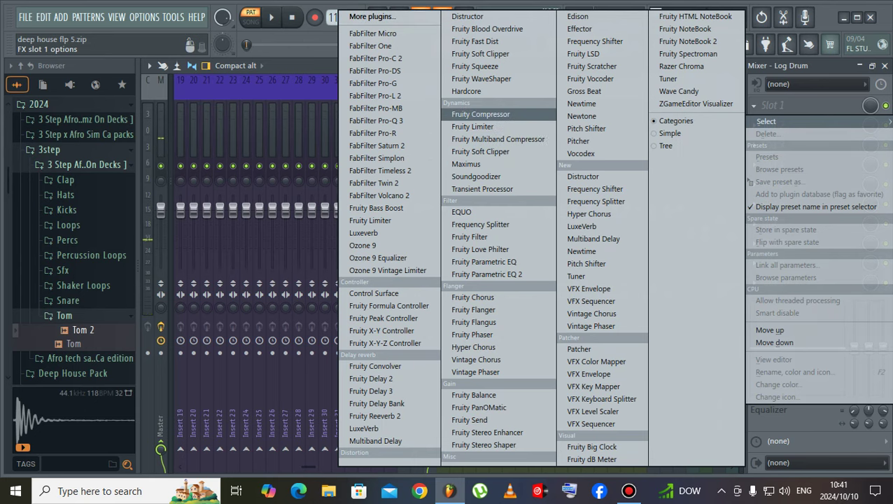
pyautogui.click(474, 41)
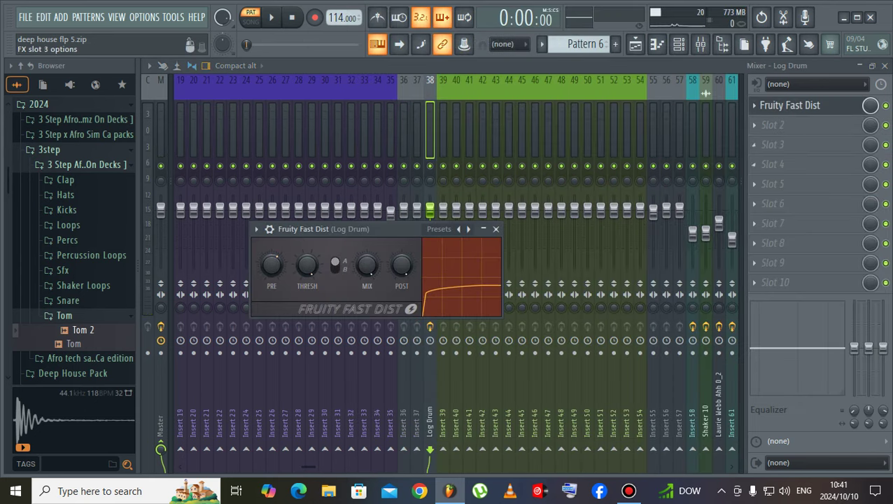
pyautogui.click(754, 105)
pyautogui.click(767, 133)
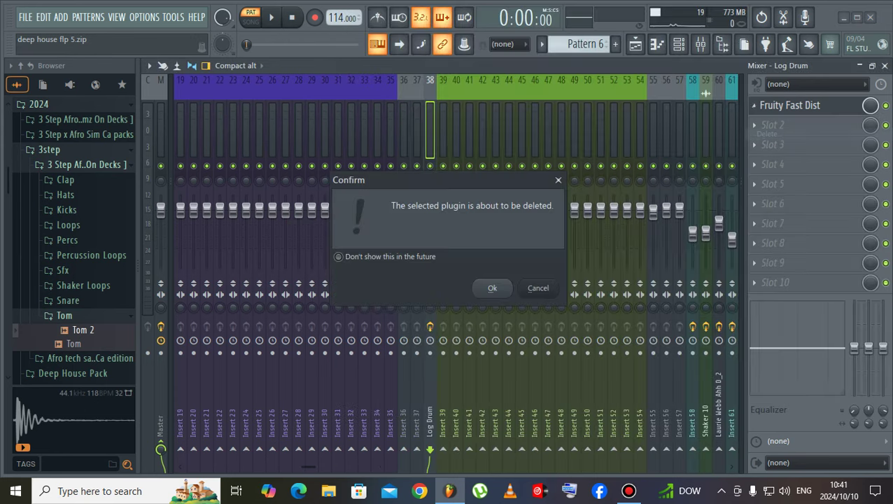
pyautogui.click(491, 287)
# - Add Fruity Soft Clipper to effect slot 2 of the Log Drum mixer track and lower its volume fader slightly
pyautogui.click(770, 124)
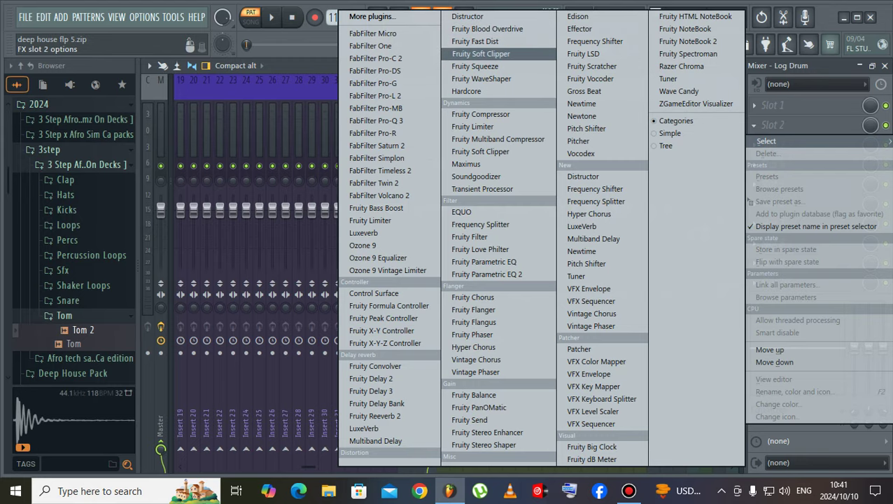
pyautogui.click(480, 54)
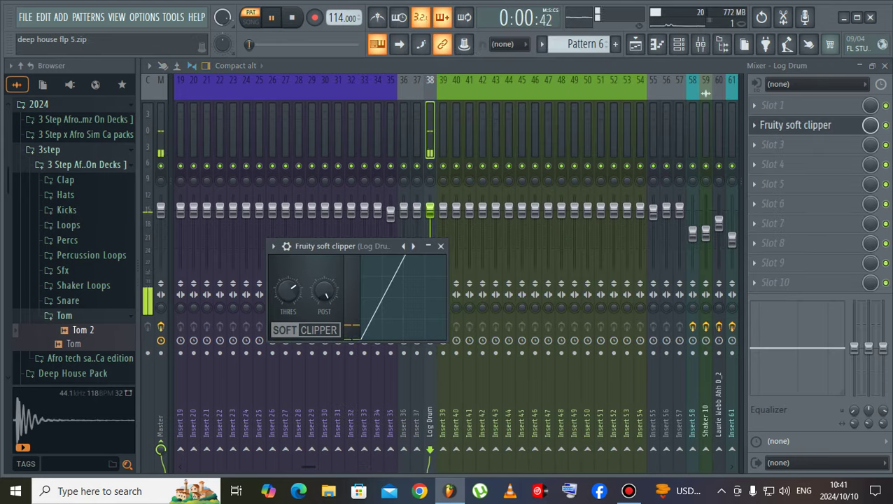
pyautogui.moveTo(430, 210); pyautogui.dragTo(430, 219)
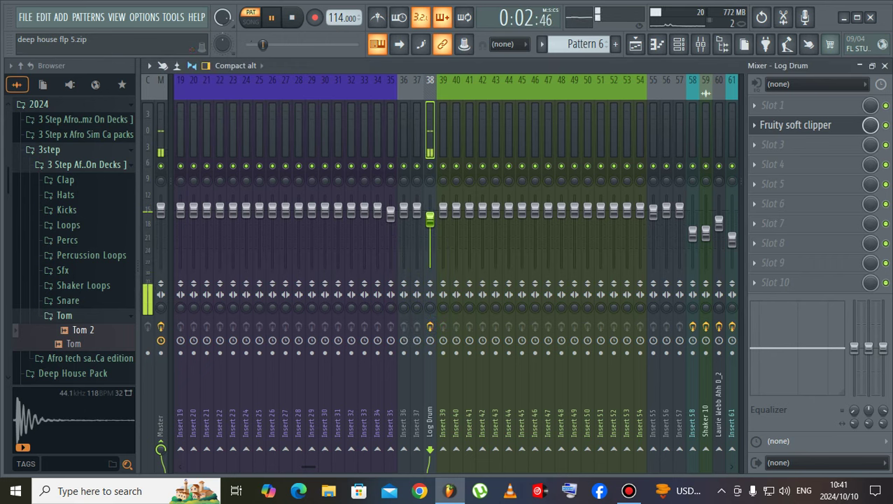
# - Return to the playlist in song mode and unmute the pad on Track 6
pyautogui.press('F5')
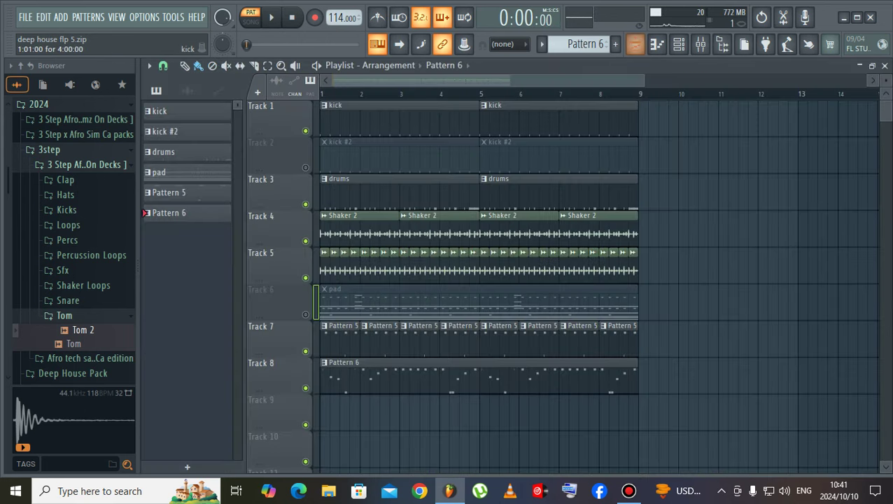
pyautogui.click(250, 17)
pyautogui.press('space')
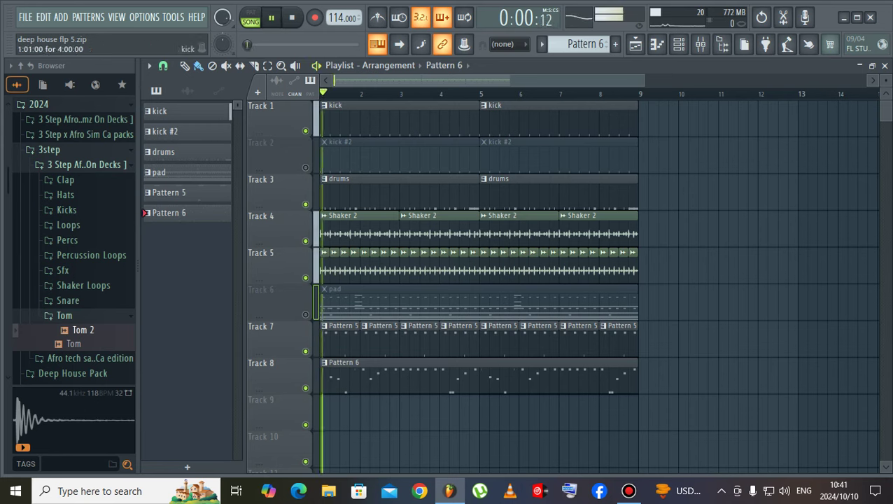
pyautogui.click(305, 315)
pyautogui.press('space')
pyautogui.click(391, 290)
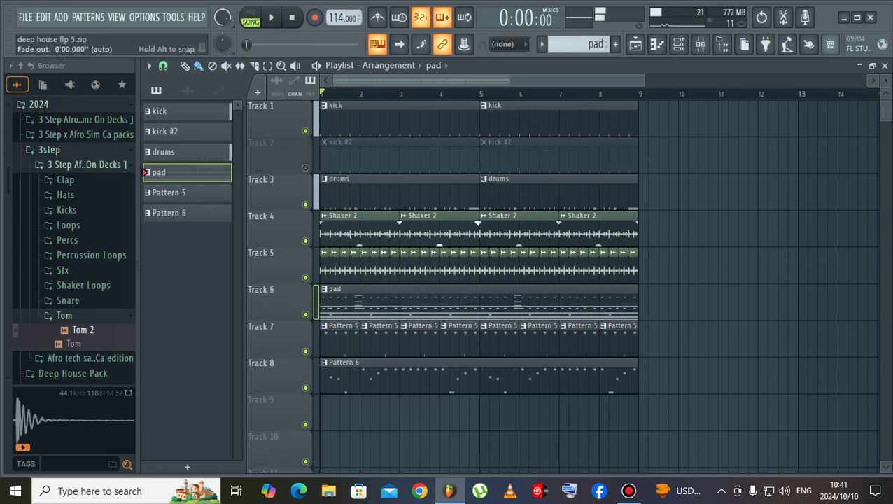
# - Play the arrangement with the channel rack open and unmute the channel routed to mixer track 61
pyautogui.click(678, 44)
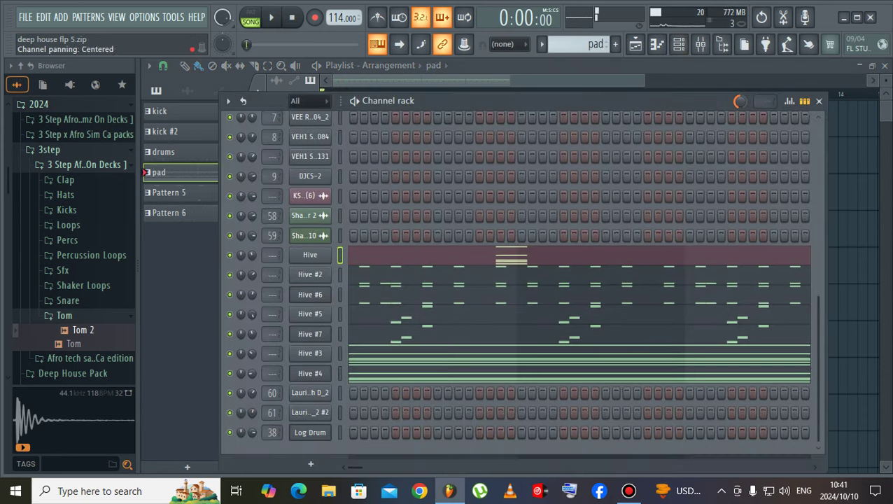
pyautogui.press('space')
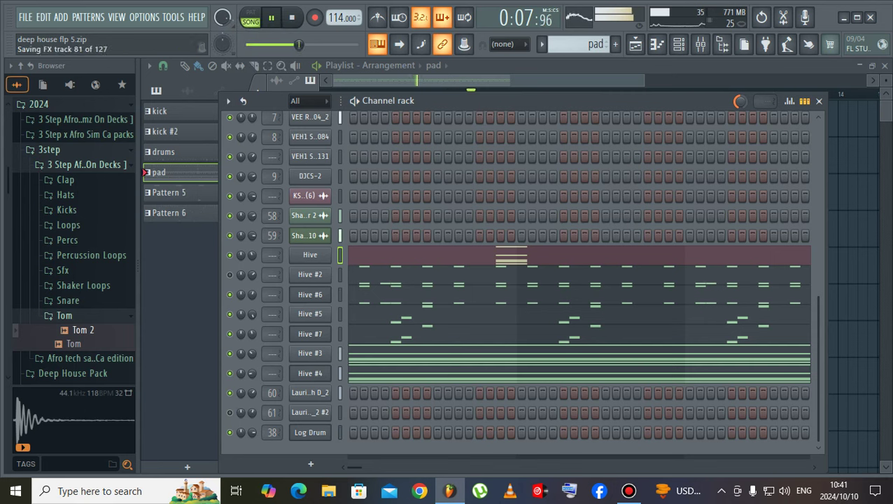
pyautogui.click(229, 413)
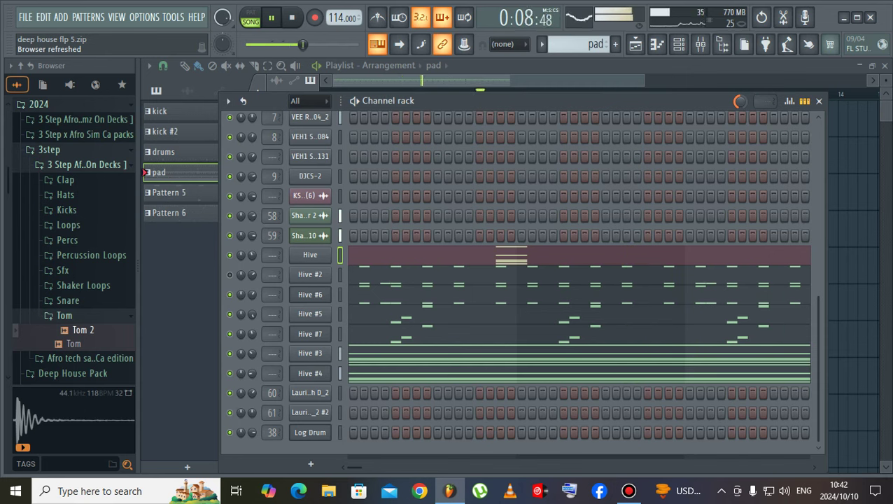
pyautogui.click(628, 490)
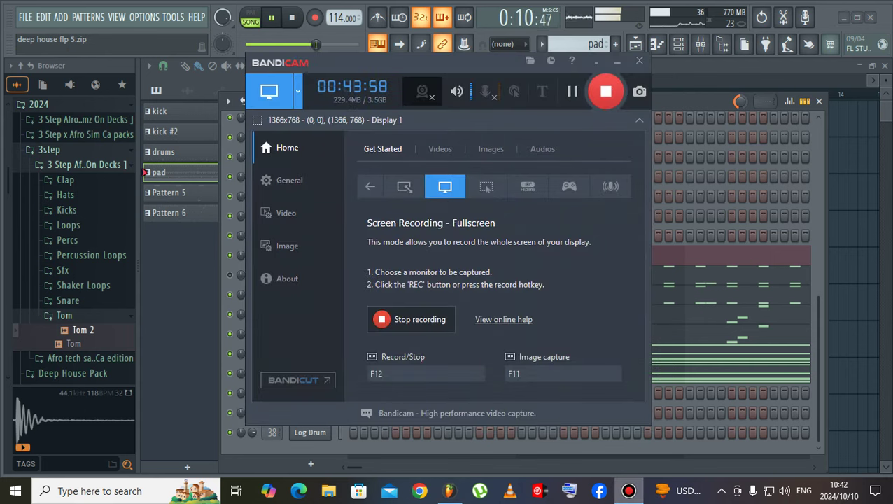
pyautogui.click(628, 490)
# - Restart the song and audition it with the Log Drum and first Hive channels muted
pyautogui.press('space')
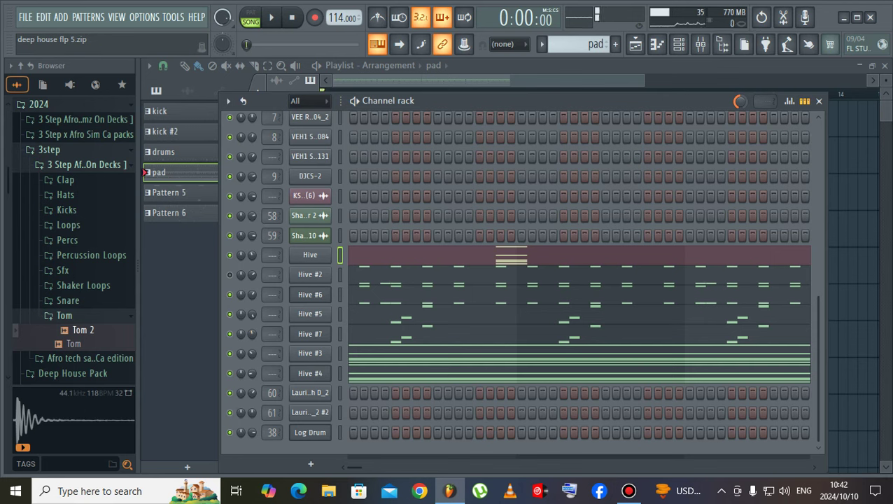
pyautogui.press('space')
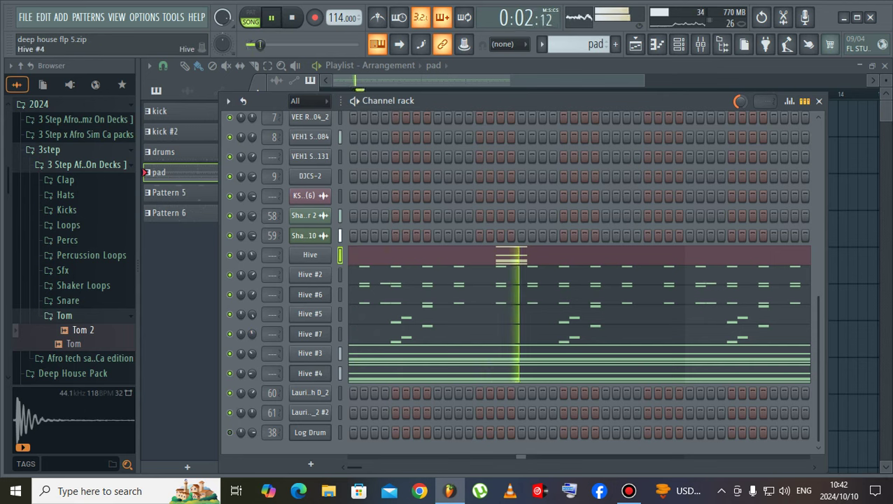
pyautogui.click(230, 254)
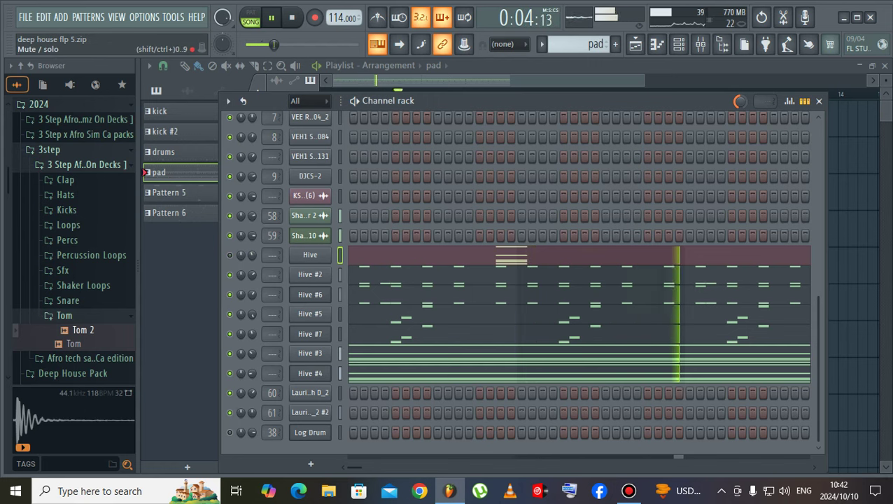
pyautogui.press('space')
pyautogui.press('space')
pyautogui.press('space')
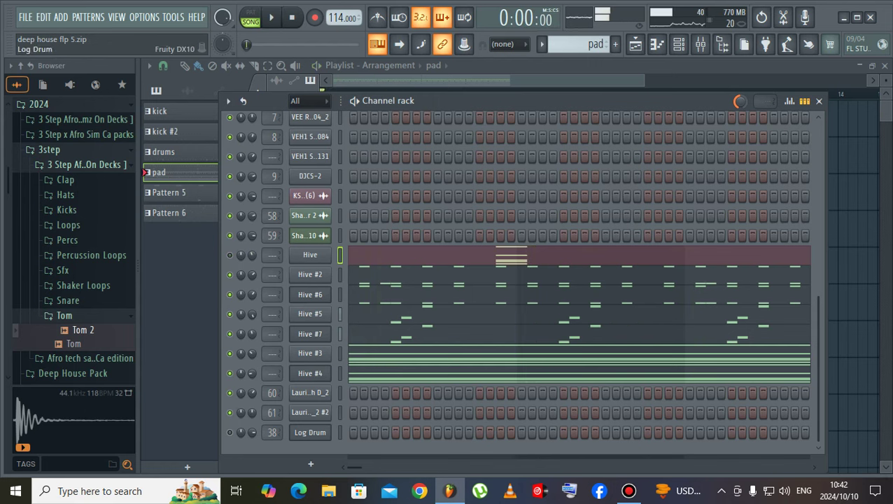
# - Collapse the browser to its top-level folders and play the arrangement again
pyautogui.click(310, 463)
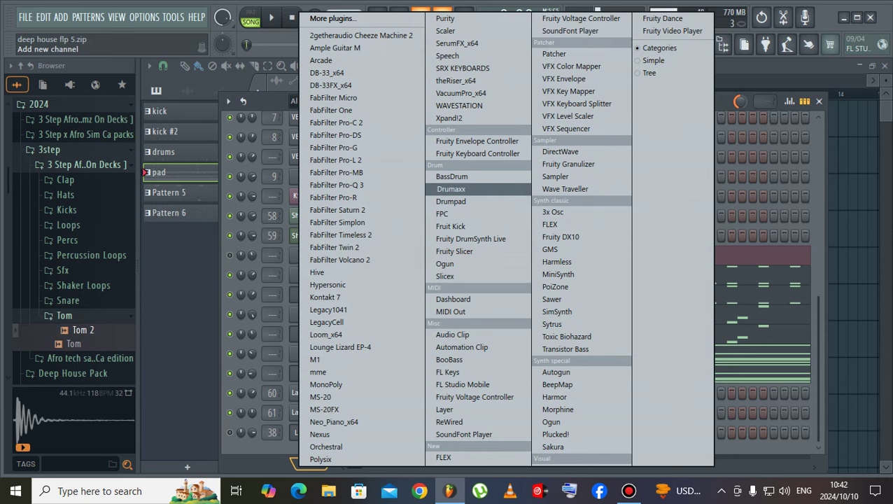
pyautogui.click(21, 66)
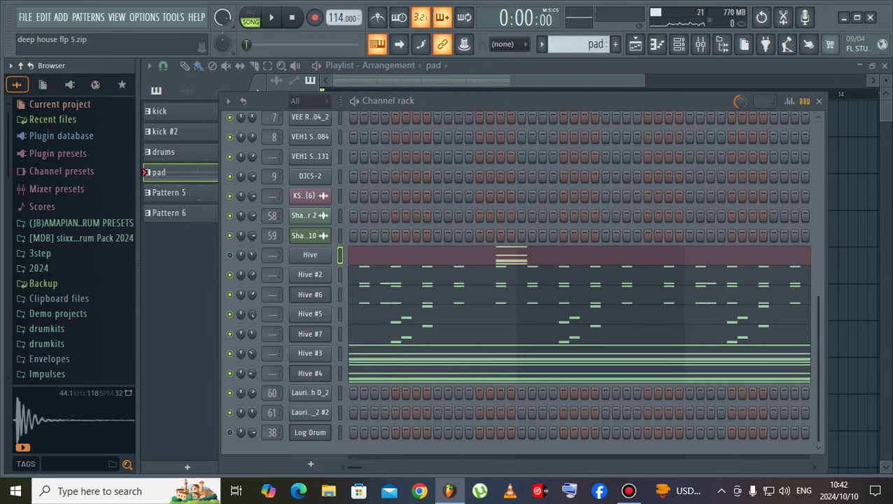
pyautogui.press('space')
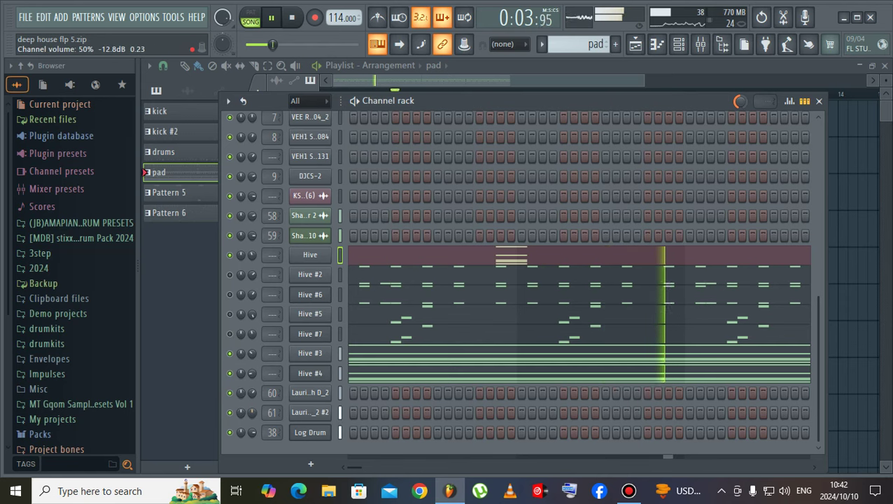
# - Nudge the Log Drum track's mixer fader up slightly while the arrangement plays
pyautogui.click(310, 431)
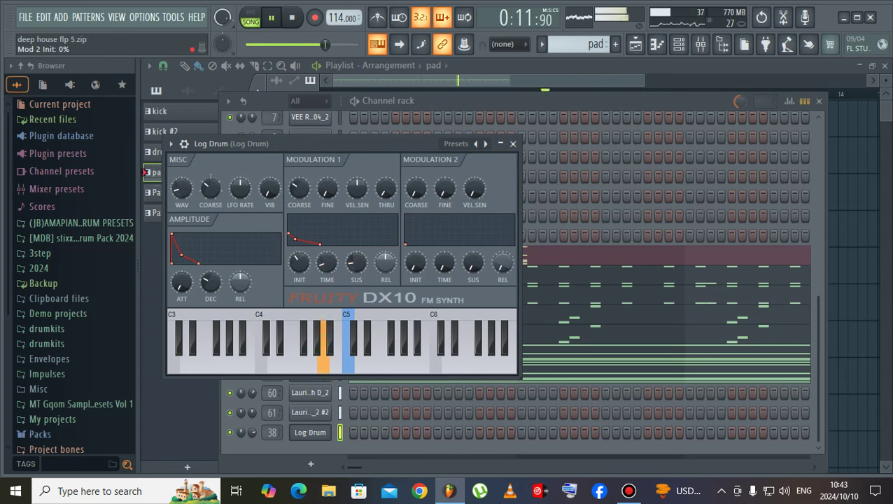
pyautogui.press('F9')
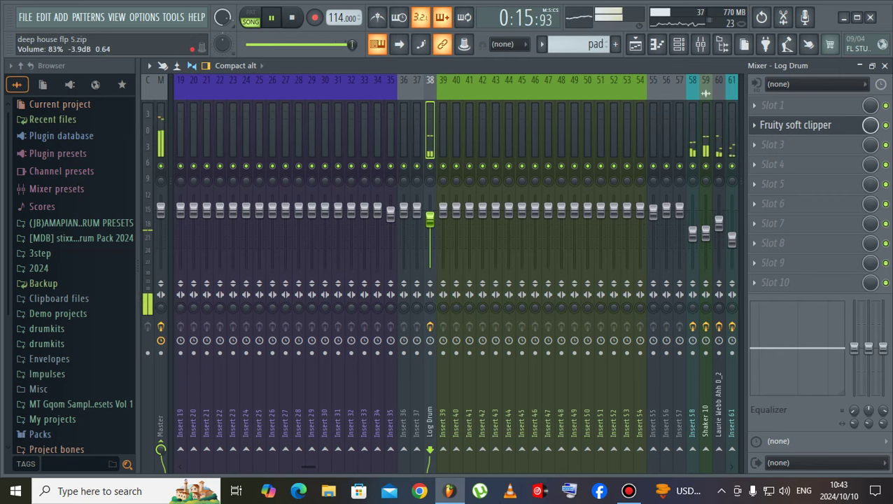
pyautogui.rightClick(428, 217)
pyautogui.click(448, 224)
pyautogui.moveTo(430, 210); pyautogui.dragTo(430, 215)
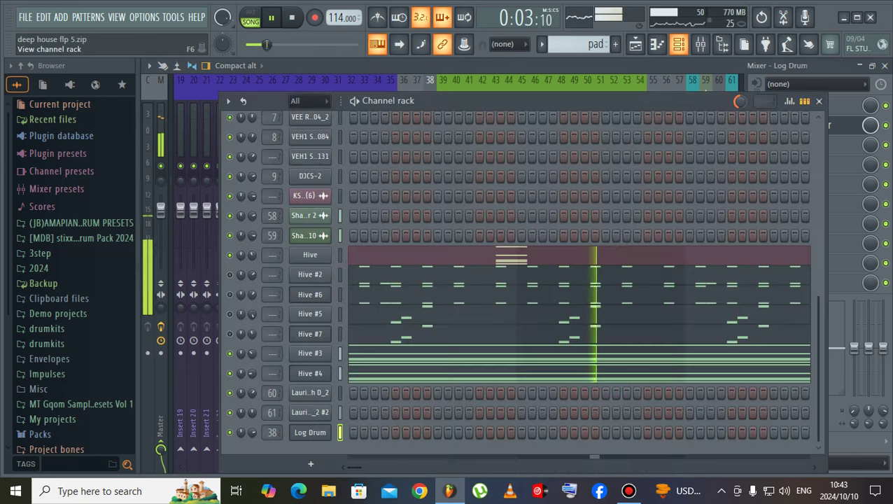
# - Bring up the channel rack and expand the Packs folder in the browser
pyautogui.press('F6')
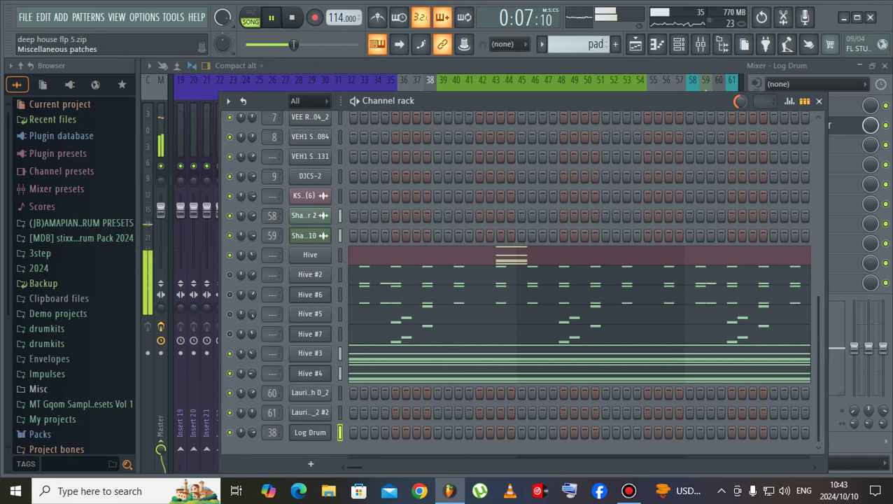
pyautogui.click(41, 433)
pyautogui.scroll(-5, 73, 238)
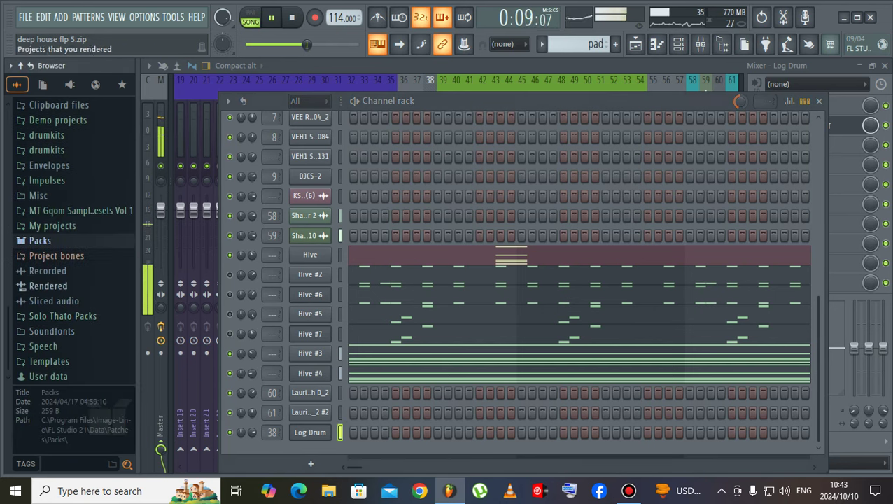
pyautogui.click(40, 240)
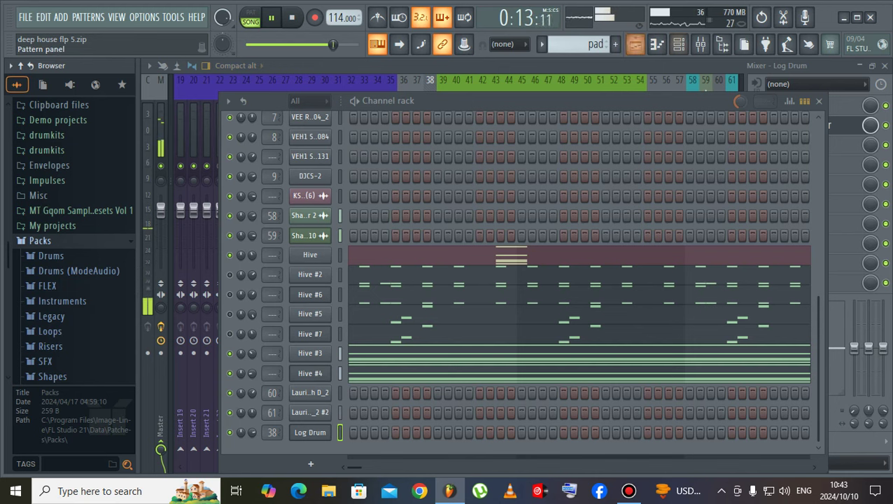
# - Select Pattern 6 in the playlist, delete the stray pad clip on Track 9 and switch playback to pattern mode
pyautogui.click(634, 44)
pyautogui.click(378, 378)
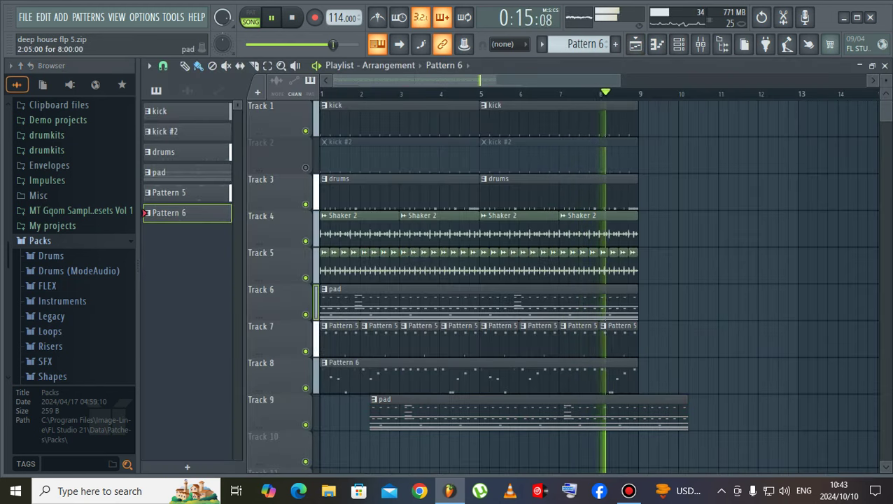
pyautogui.rightClick(382, 413)
pyautogui.click(250, 17)
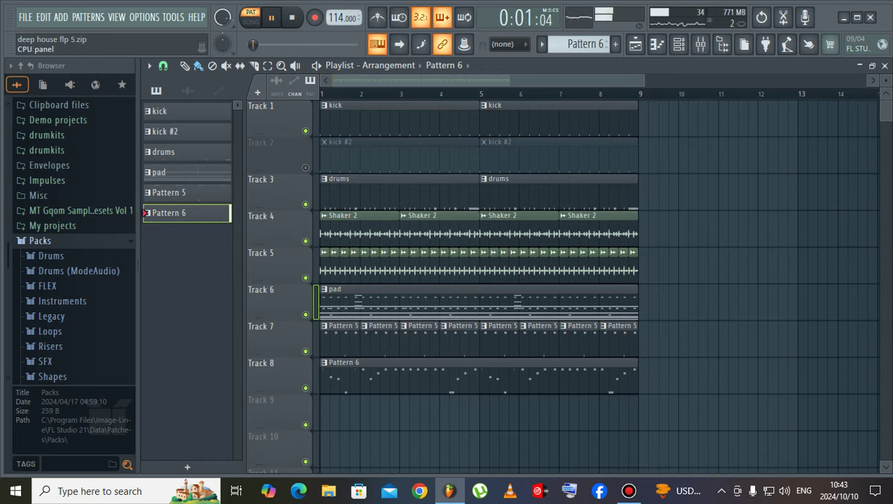
# - Adjust the mix level of Fruity soft clipper on the Log Drum mixer track
pyautogui.click(677, 44)
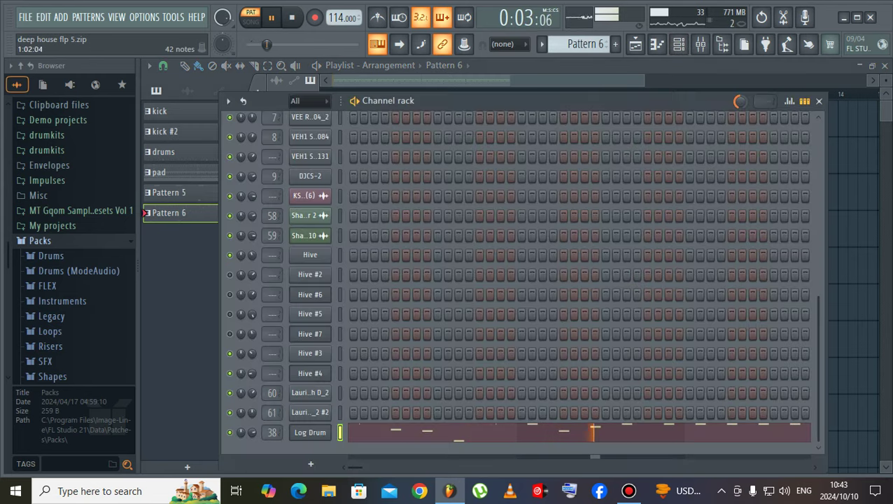
pyautogui.click(699, 44)
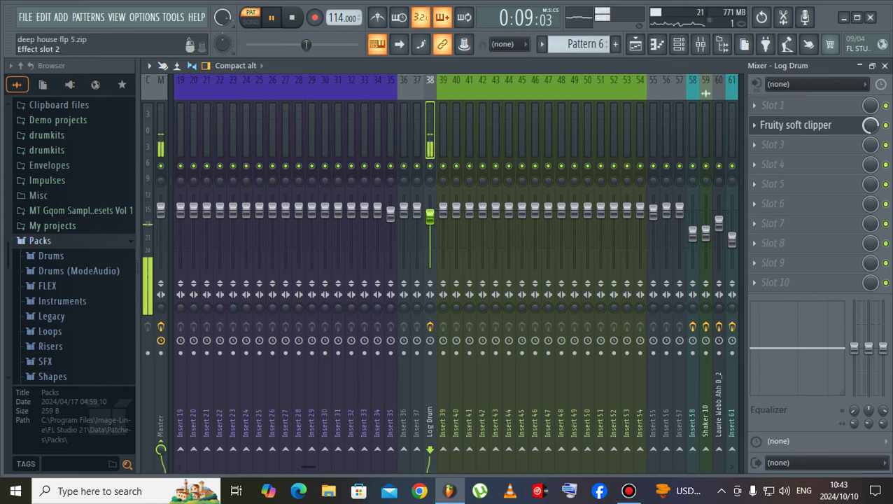
# - Lower the time and sustain of Modulation 1 in the Log Drum channel's synth
pyautogui.click(678, 45)
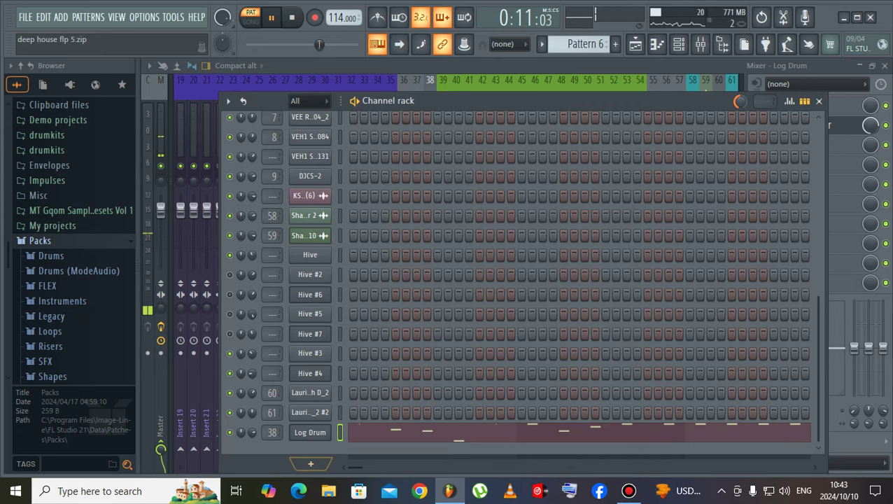
pyautogui.click(310, 432)
pyautogui.moveTo(326, 263); pyautogui.dragTo(356, 267)
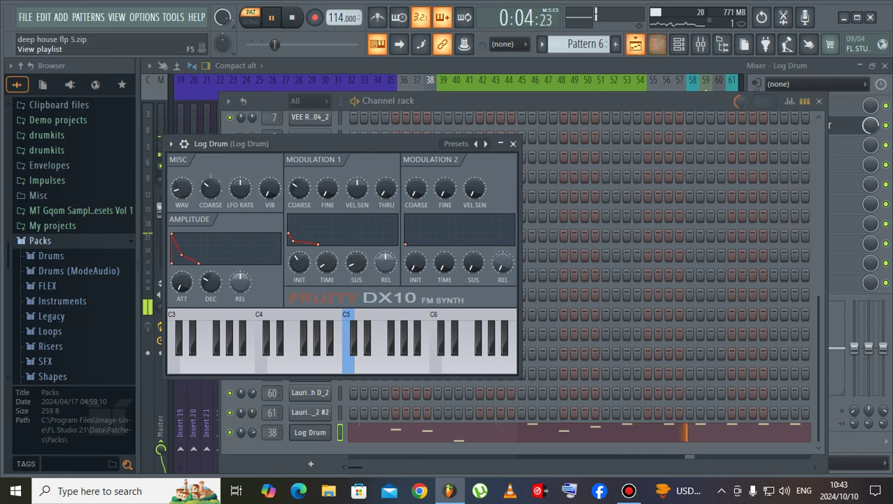
# - Swap the kicks by unmuting kick #2 on Track 2 and muting kick on Track 1, and play in song mode
pyautogui.click(634, 44)
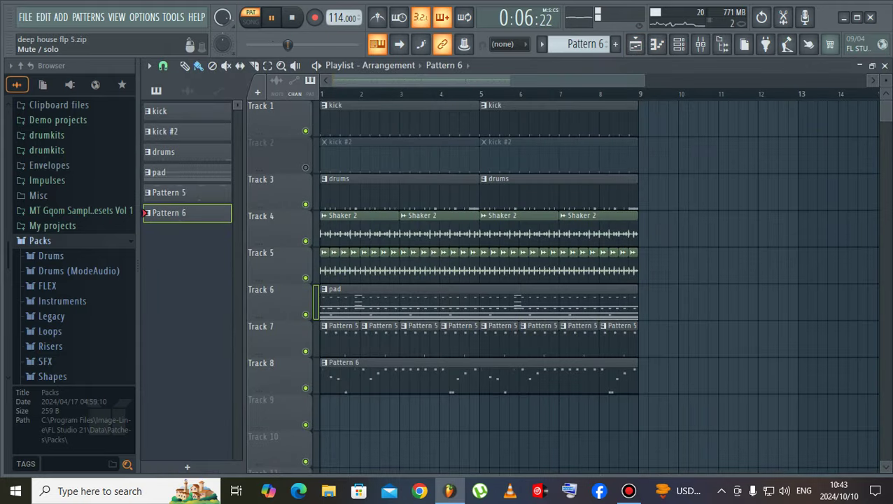
pyautogui.click(305, 168)
pyautogui.click(305, 131)
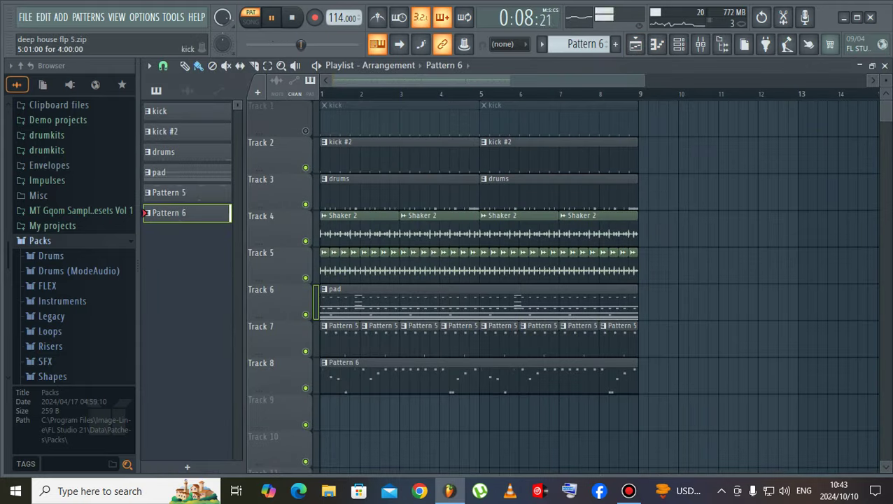
pyautogui.click(678, 44)
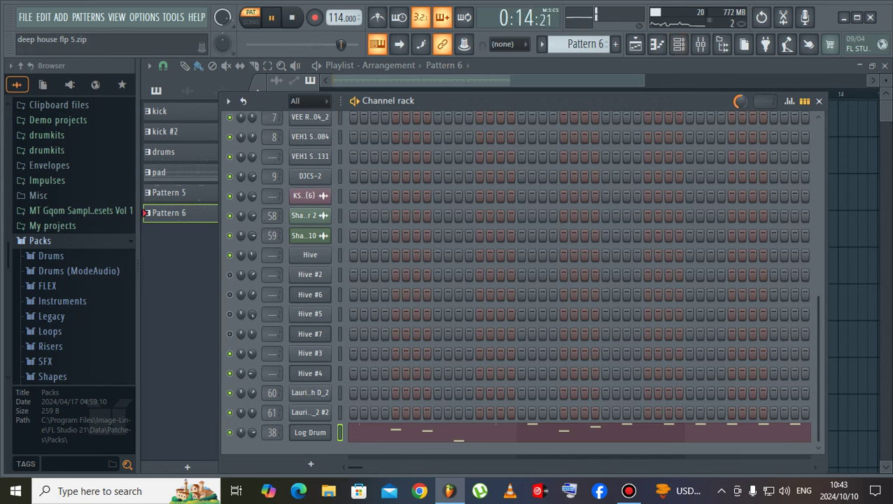
pyautogui.press('l')
pyautogui.press('F6')
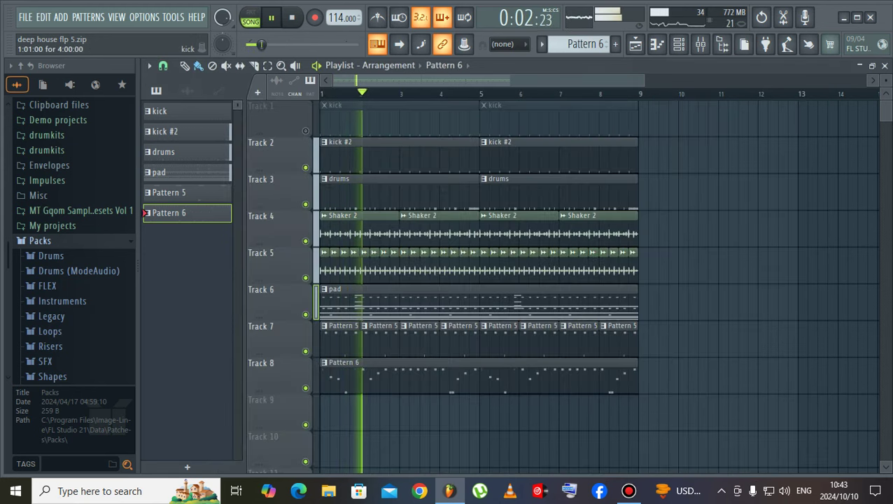
# - Expand the Keyboard folder inside the Instruments pack in the browser
pyautogui.scroll(-5, 70, 237)
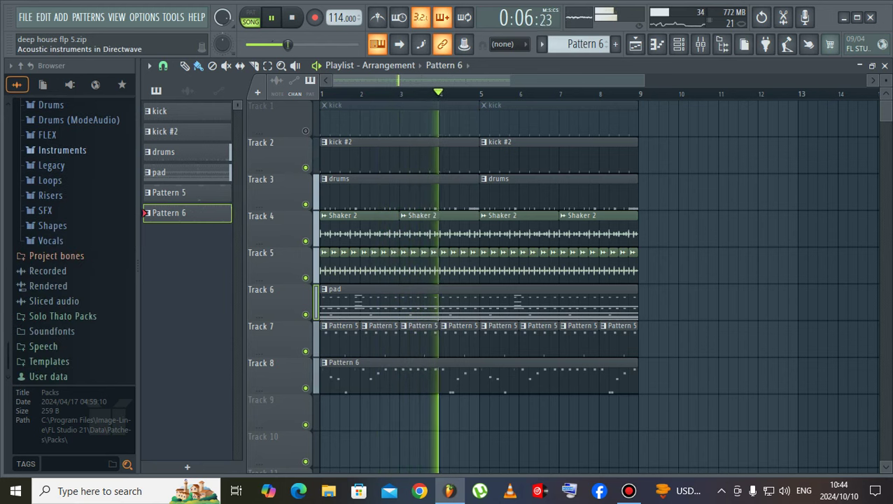
pyautogui.click(62, 150)
pyautogui.click(66, 265)
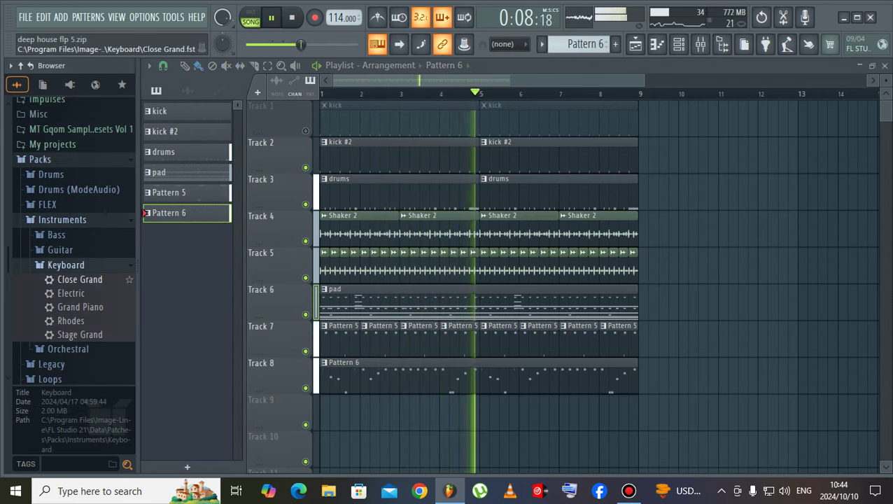
# - Select the pad pattern and add the Electric keyboard preset as a new channel in the channel rack
pyautogui.click(159, 172)
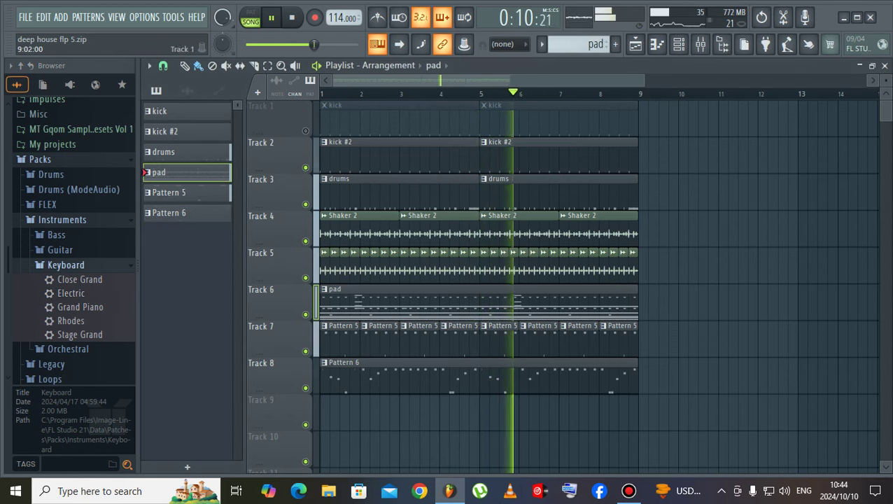
pyautogui.click(679, 45)
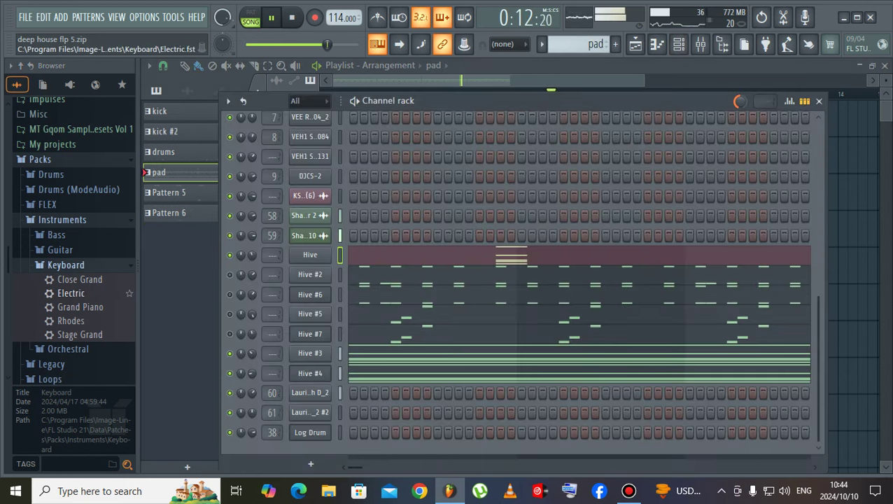
pyautogui.moveTo(71, 293); pyautogui.dragTo(324, 482)
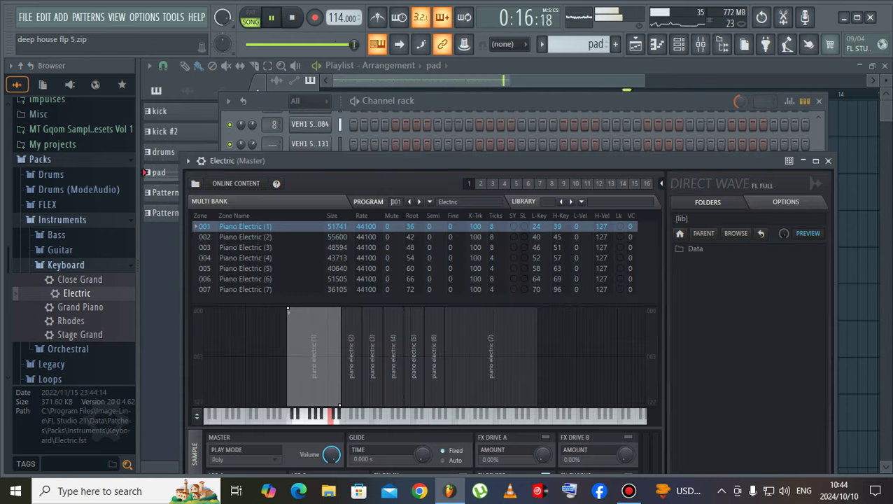
pyautogui.click(437, 135)
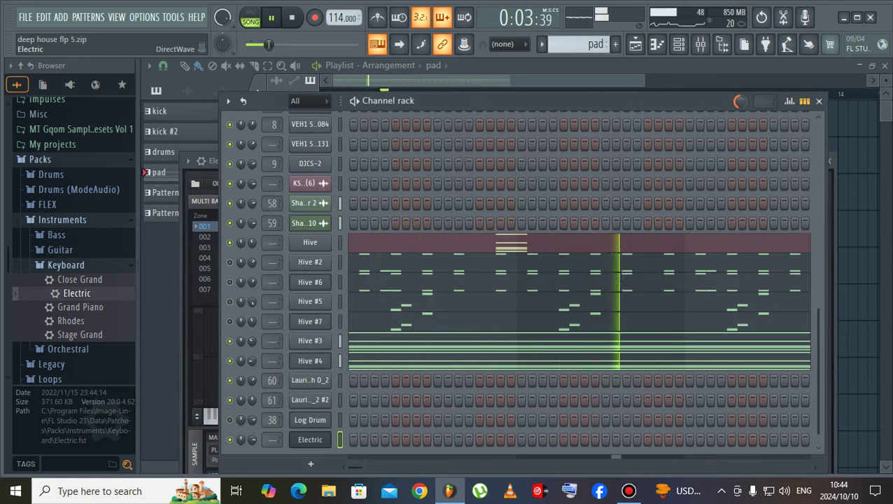
# - Draw descending C5, B4 and A4 notes half a bar apart from bar 1 in the Electric channel's piano roll
pyautogui.press('space')
pyautogui.rightClick(328, 283)
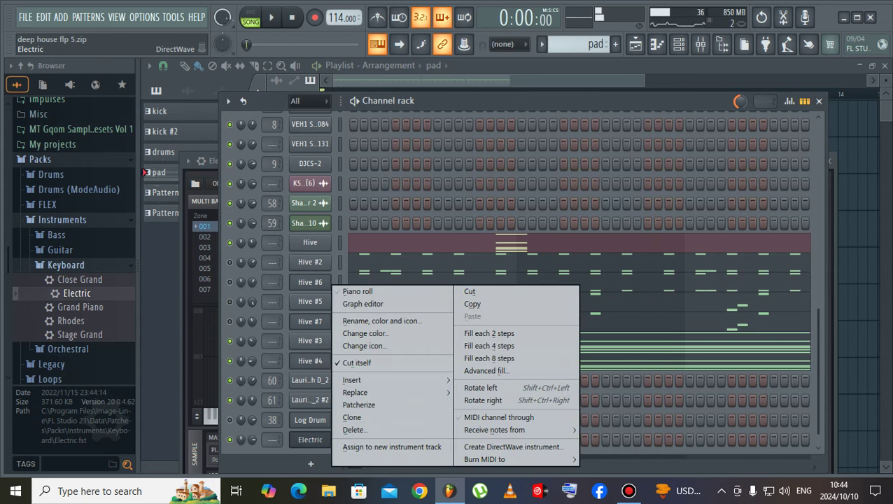
pyautogui.click(353, 290)
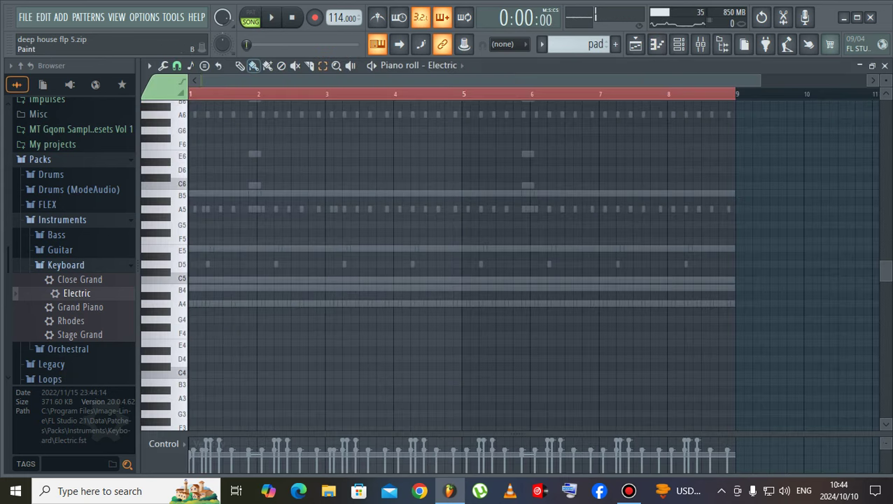
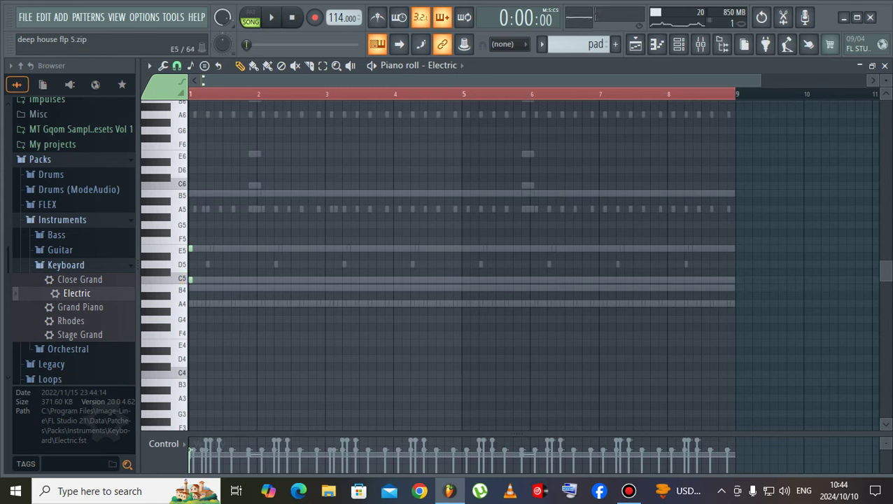
pyautogui.press('space')
pyautogui.press('space')
pyautogui.press('space')
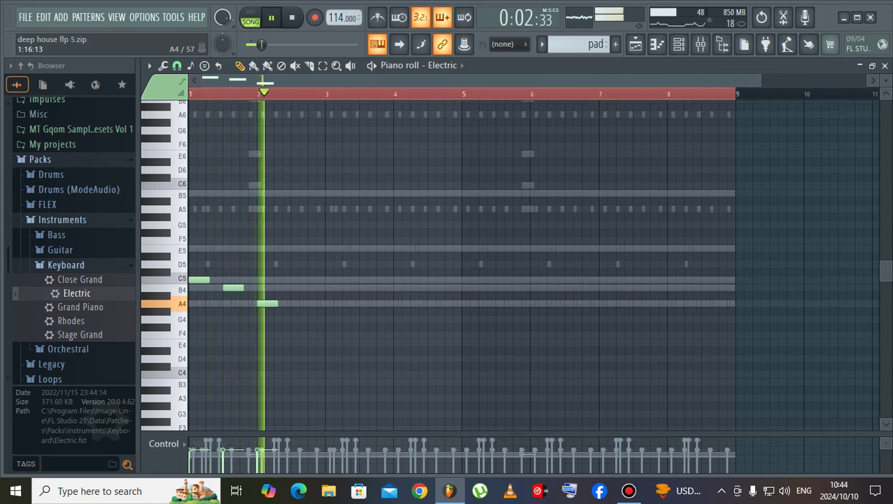
pyautogui.press('space')
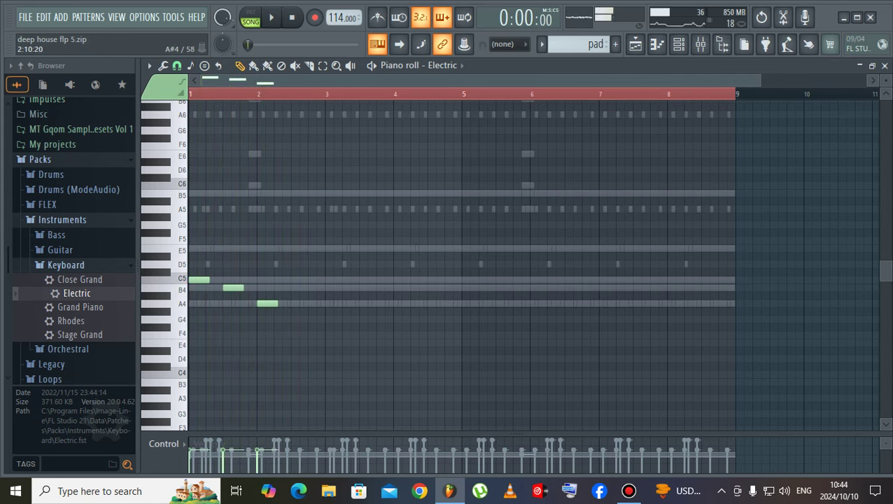
# - Lengthen the three Electric notes to half a bar each and audition them in pattern mode
pyautogui.press('space')
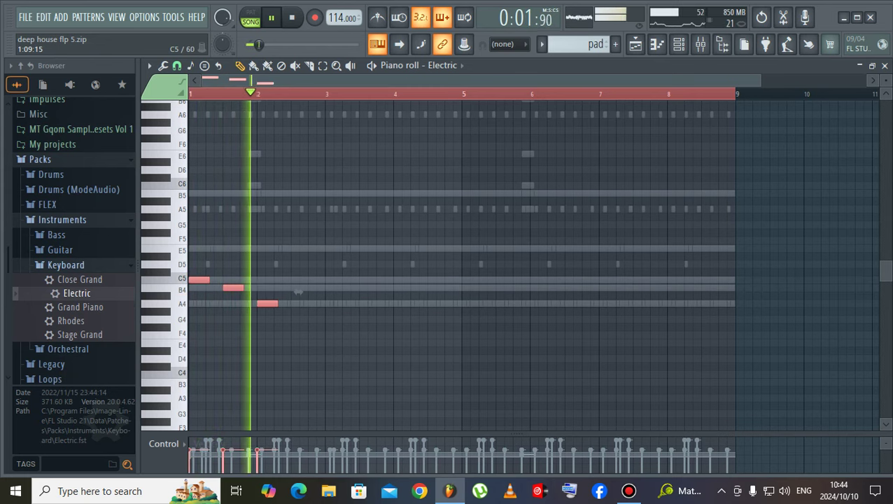
pyautogui.press('space')
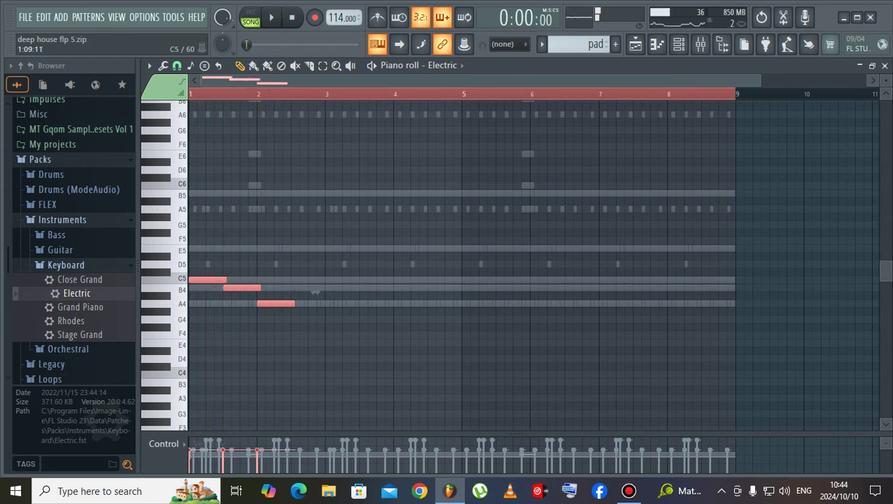
pyautogui.press('space')
pyautogui.press('l')
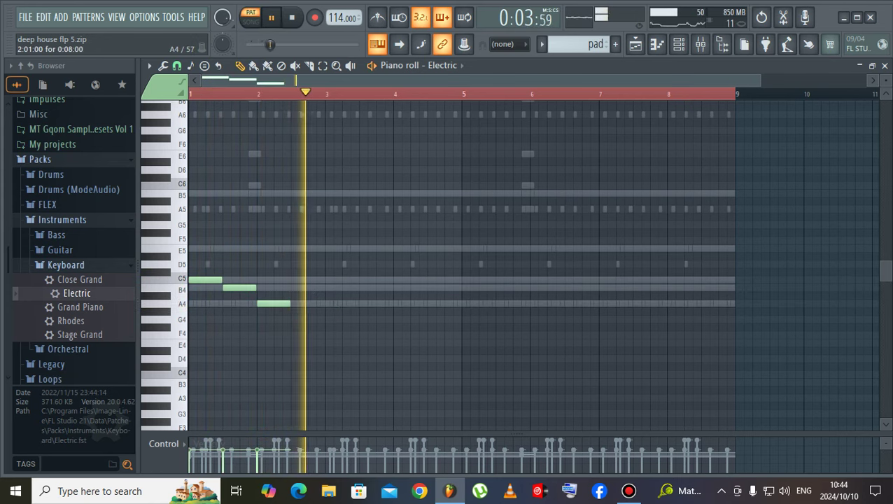
# - Extend the A4 note to a full bar and add one-bar notes A4 at bar 3 and G4 at bar 4
pyautogui.press('space')
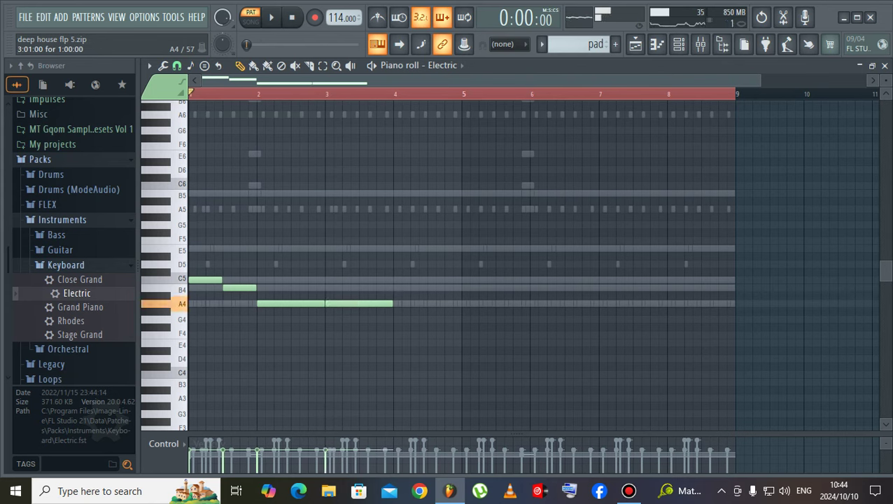
pyautogui.click(397, 319)
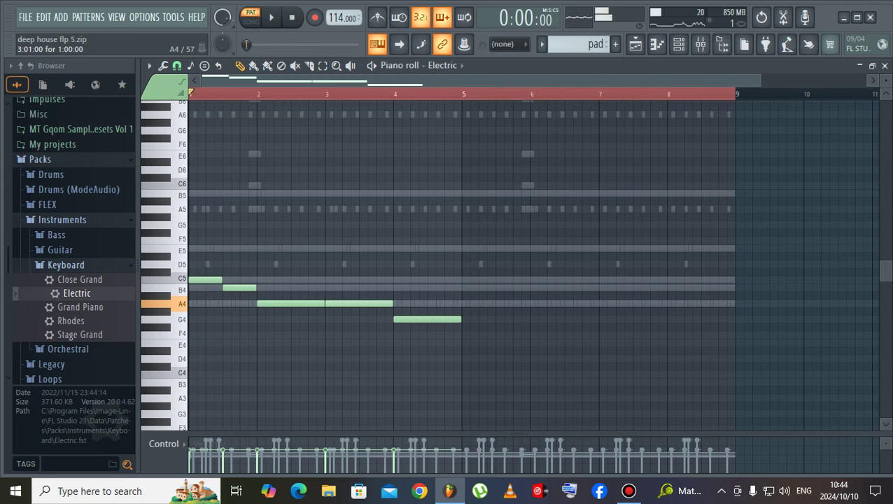
pyautogui.press('space')
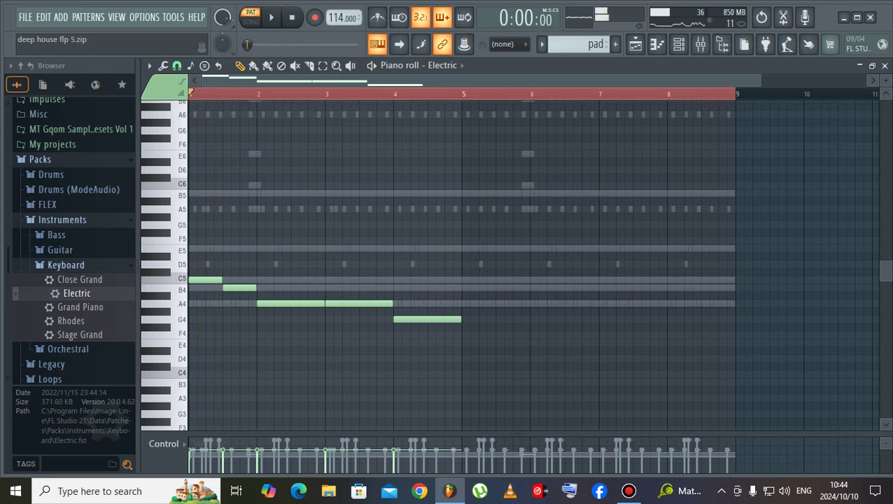
# - Move the B4 note one step earlier, shorten the C5 note to meet it and replay the melody
pyautogui.scroll(5, 227, 287)
pyautogui.press('space')
pyautogui.press('space')
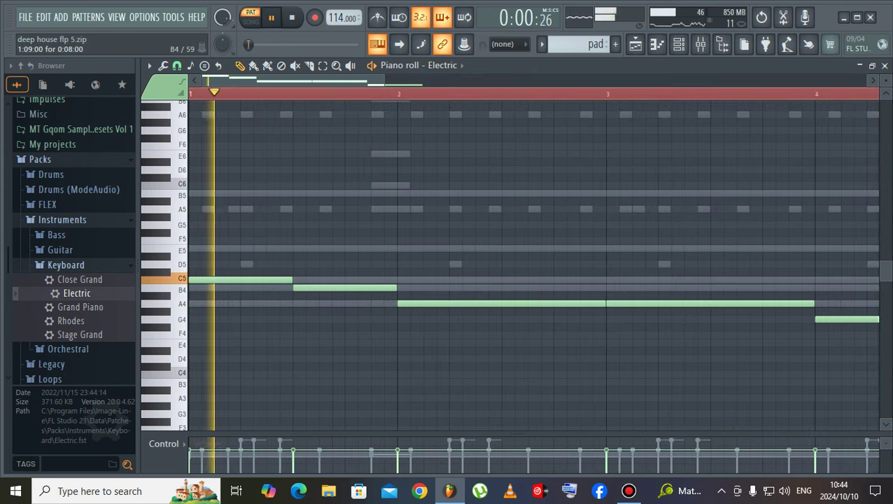
pyautogui.moveTo(326, 287); pyautogui.dragTo(278, 279)
pyautogui.press('space')
pyautogui.press('space')
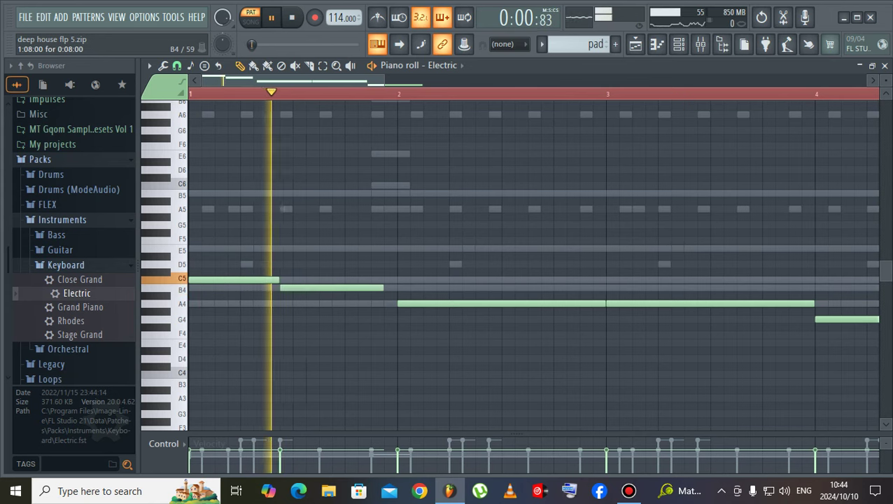
# - Extend the B4 note to bar 2, shorten the bar 3 A4 note to about nine steps and replay the melody
pyautogui.moveTo(383, 287); pyautogui.dragTo(395, 287)
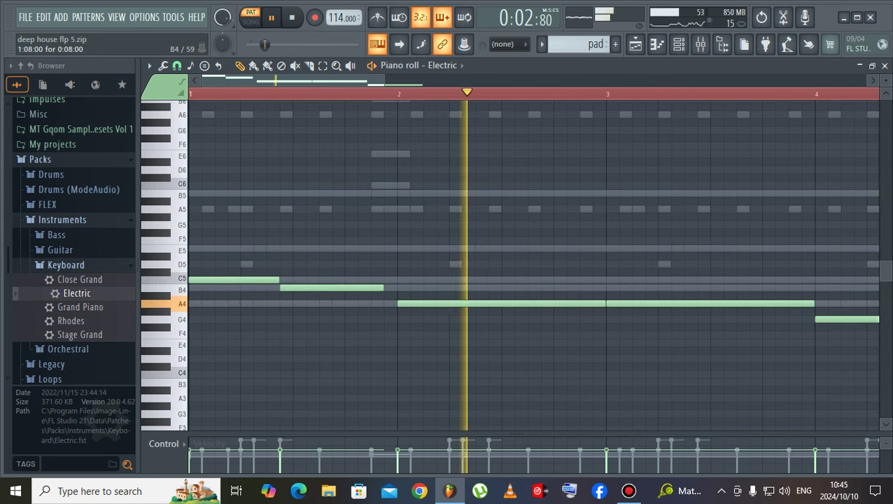
pyautogui.scroll(-3, 554, 106)
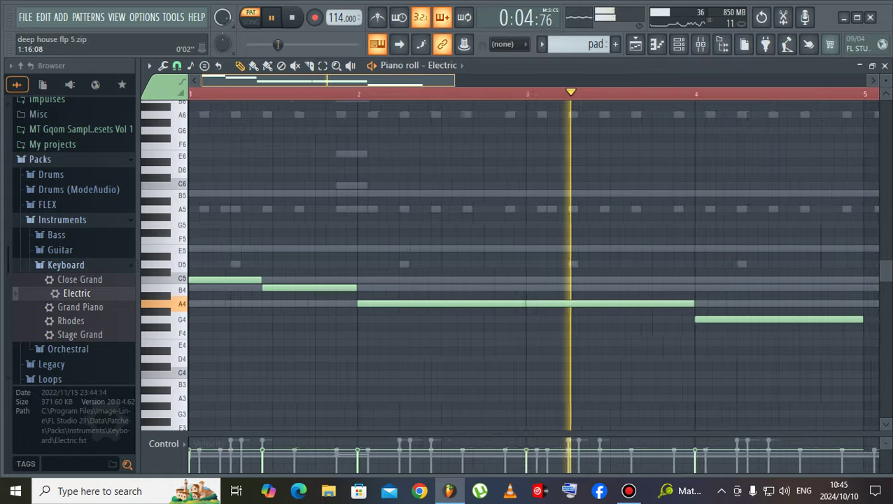
pyautogui.press('space')
pyautogui.moveTo(511, 302); pyautogui.dragTo(452, 303)
pyautogui.press('space')
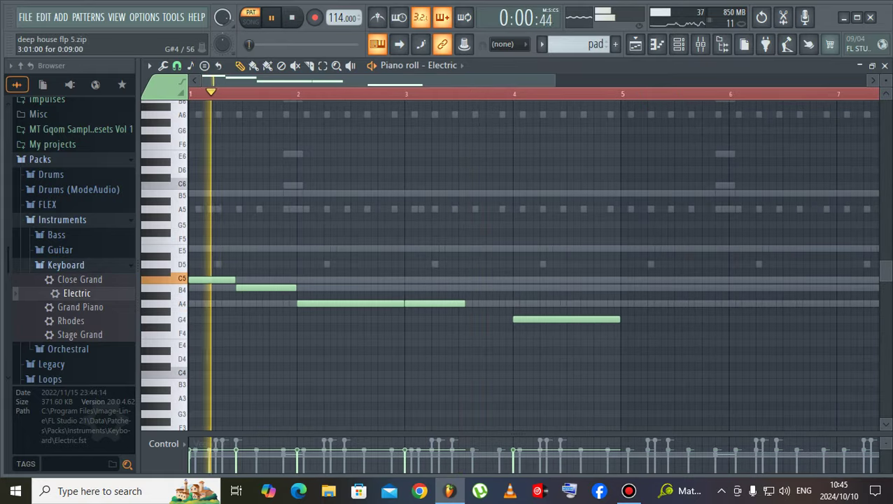
# - Add a G4 note in the second half of bar 3, adjust the bar 1 B4 note and replay the melody
pyautogui.click(455, 319)
pyautogui.press('space')
pyautogui.press('space')
pyautogui.moveTo(265, 287); pyautogui.dragTo(287, 288)
pyautogui.press('space')
# - Delete the C5, B4, both A4 and the bar 4 G4 notes of the Electric melody
pyautogui.rightClick(230, 280)
pyautogui.rightClick(247, 287)
pyautogui.rightClick(335, 303)
pyautogui.rightClick(421, 303)
pyautogui.rightClick(553, 319)
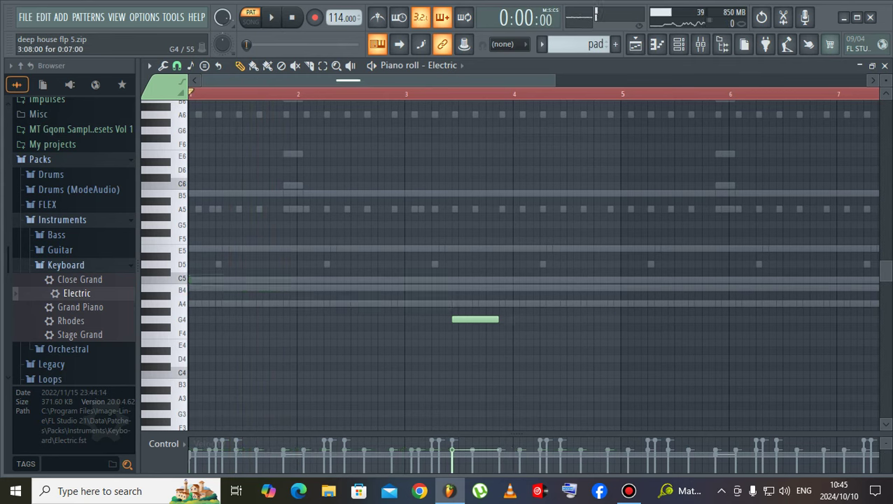
# - Stack seven-step B5, E5, C5, B4 and A4 notes at bar 1, audition the chord and transpose it up one octave
pyautogui.click(225, 193)
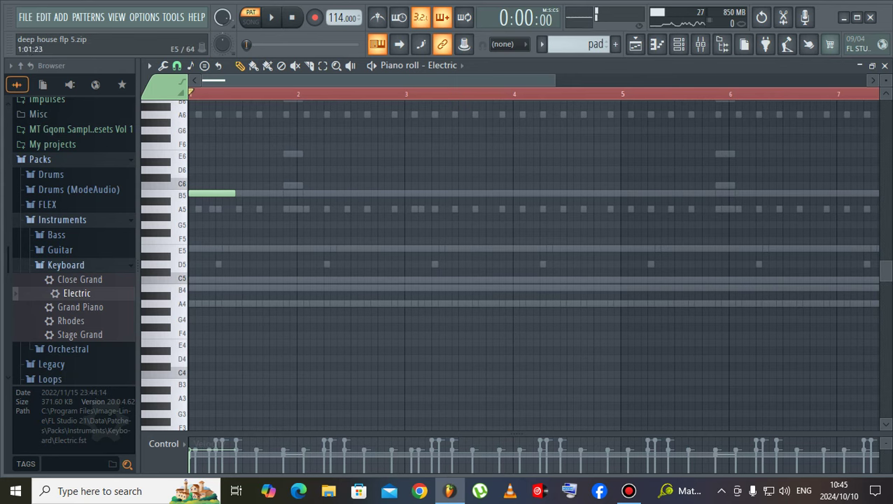
pyautogui.click(223, 249)
pyautogui.click(224, 279)
pyautogui.click(195, 288)
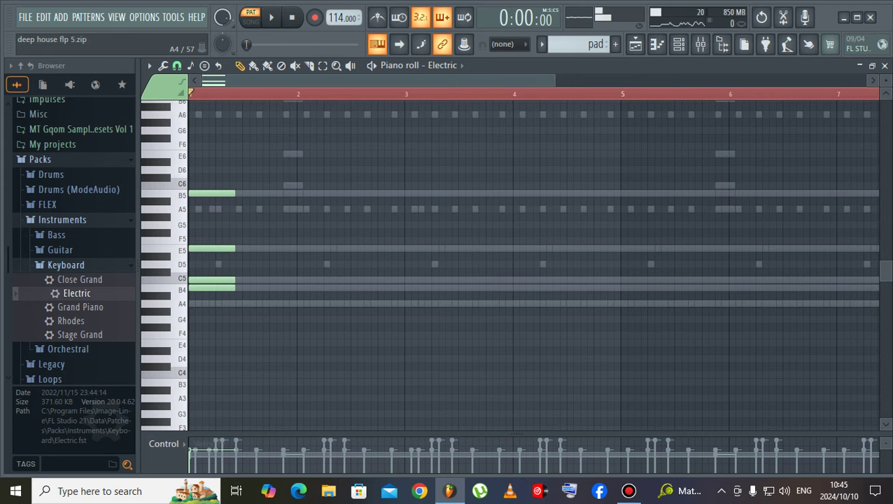
pyautogui.click(194, 303)
pyautogui.press('space')
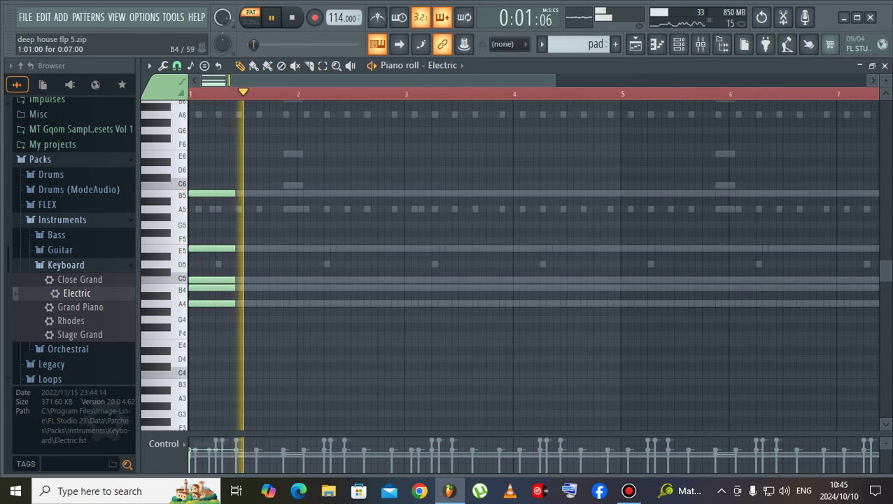
pyautogui.hotkey('ctrl', 'Up')
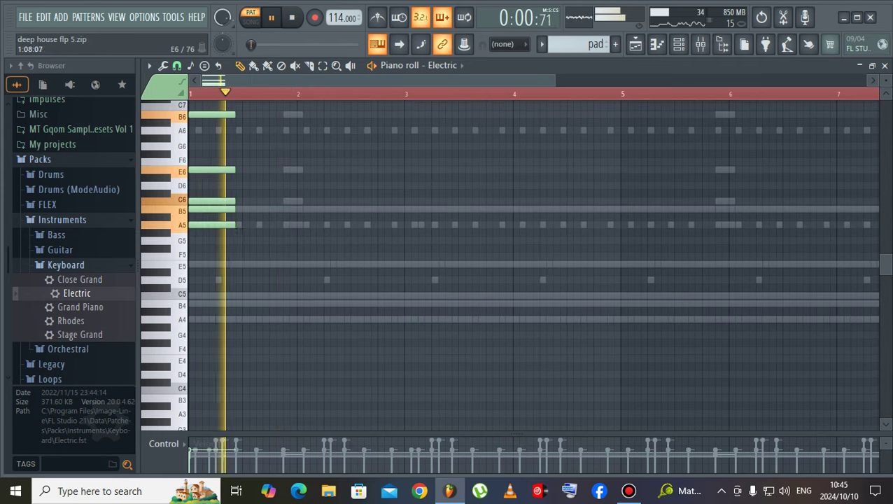
# - Remove the B5 and C6 notes from the raised bar 1 chord and replay it
pyautogui.press('space')
pyautogui.rightClick(204, 209)
pyautogui.press('space')
pyautogui.press('space')
pyautogui.rightClick(212, 201)
pyautogui.press('space')
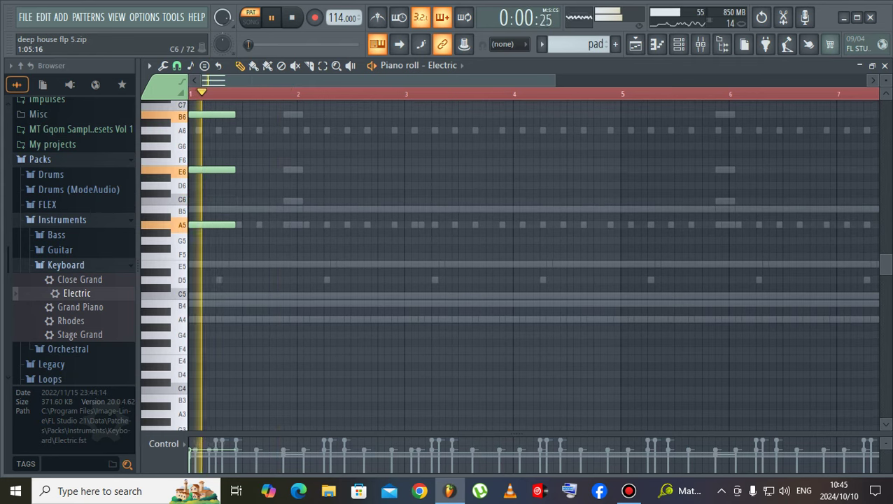
# - Put a seven-step note back into the chord at B5, raise it to C6 and audition the chord
pyautogui.press('space')
pyautogui.press('space')
pyautogui.press('space')
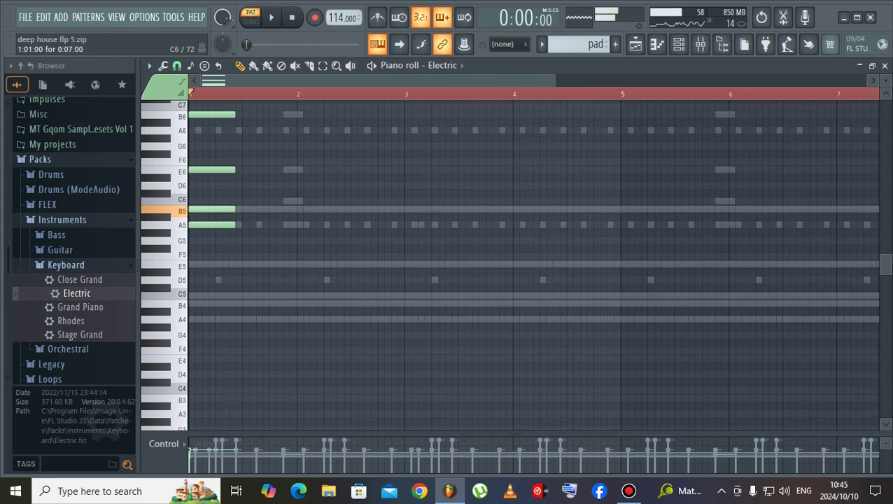
pyautogui.moveTo(212, 209); pyautogui.dragTo(211, 200)
pyautogui.press('space')
pyautogui.press('space')
pyautogui.press('space')
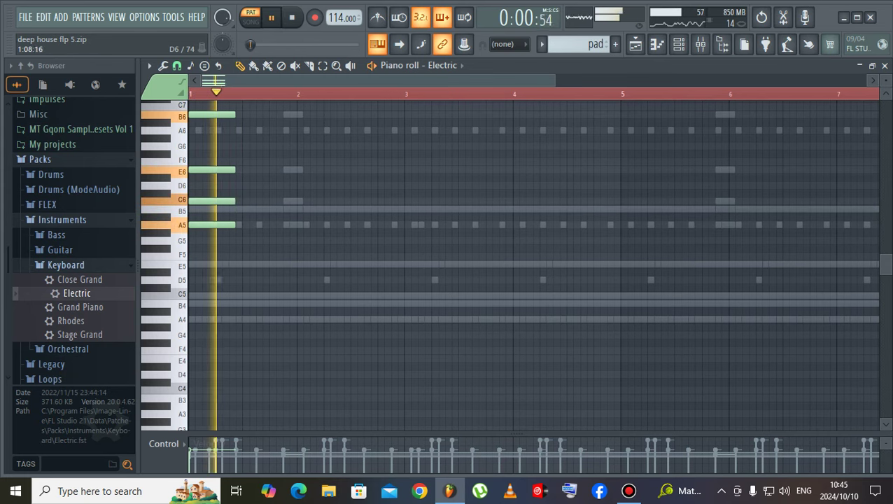
# - Build a second seven-step chord of G5, B5, D6 and A6 directly after the first and audition it
pyautogui.click(240, 185)
pyautogui.press('space')
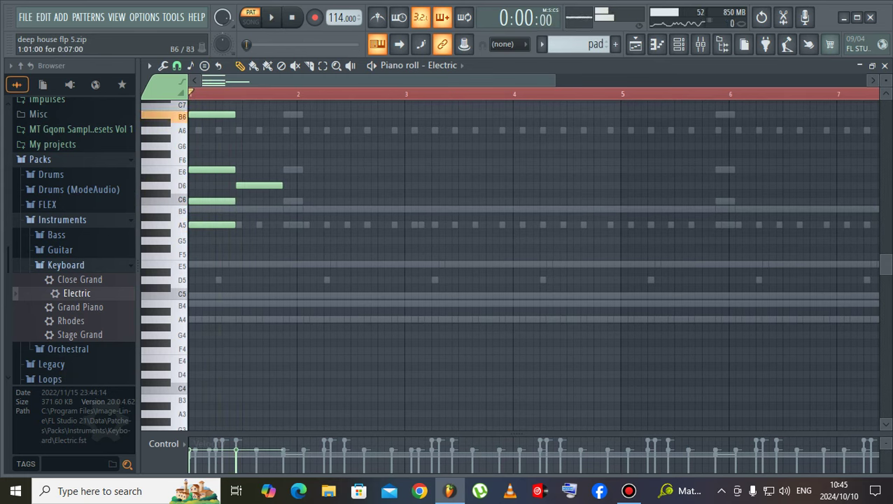
pyautogui.click(244, 170)
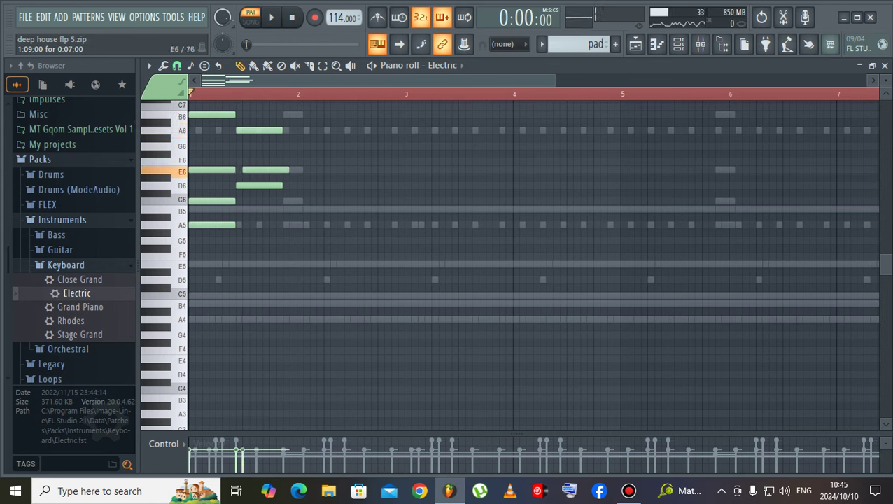
pyautogui.rightClick(248, 169)
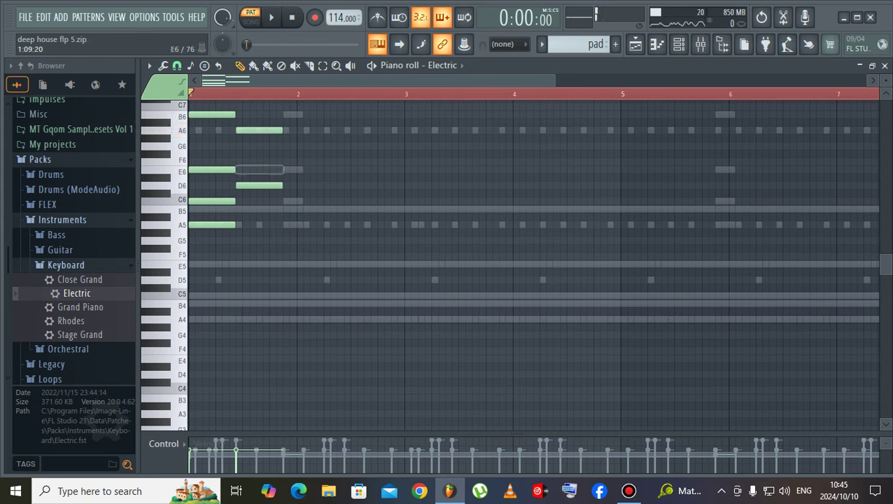
pyautogui.click(246, 210)
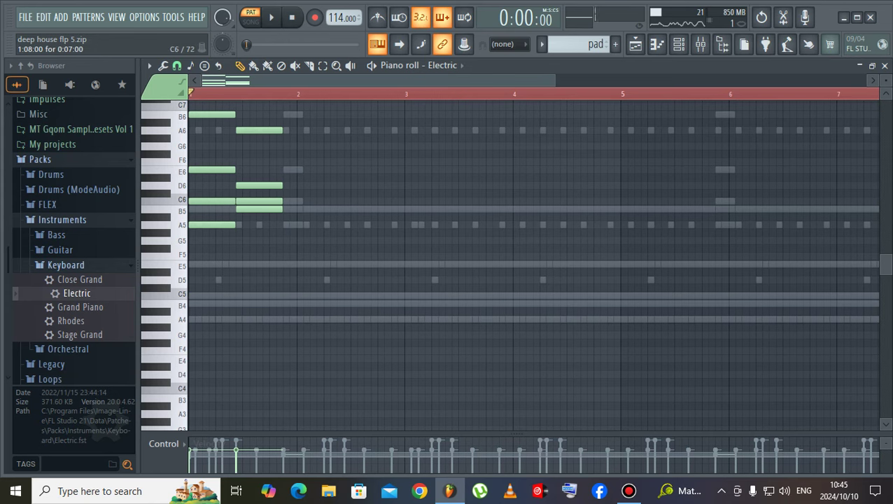
pyautogui.click(244, 224)
pyautogui.click(244, 233)
pyautogui.click(244, 241)
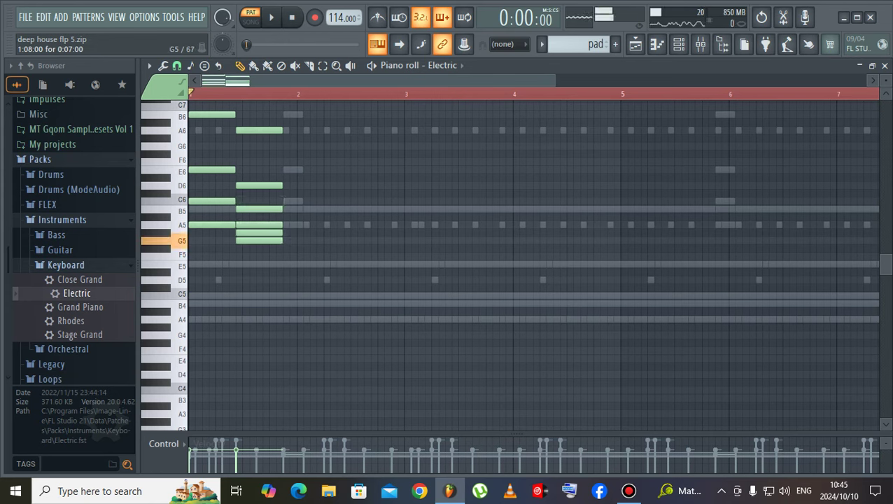
pyautogui.rightClick(245, 232)
pyautogui.rightClick(245, 224)
pyautogui.press('space')
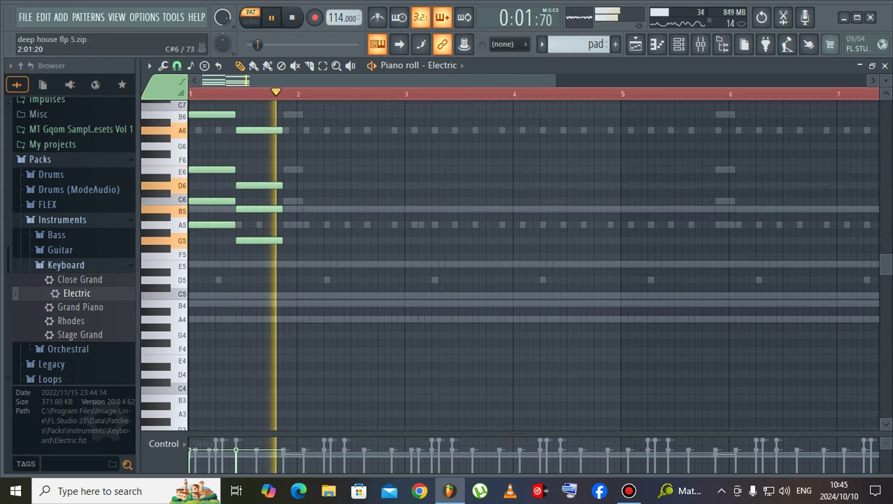
# - Transpose both chords down one octave and replay them
pyautogui.press('space')
pyautogui.hotkey('ctrl', 'Down')
pyautogui.press('space')
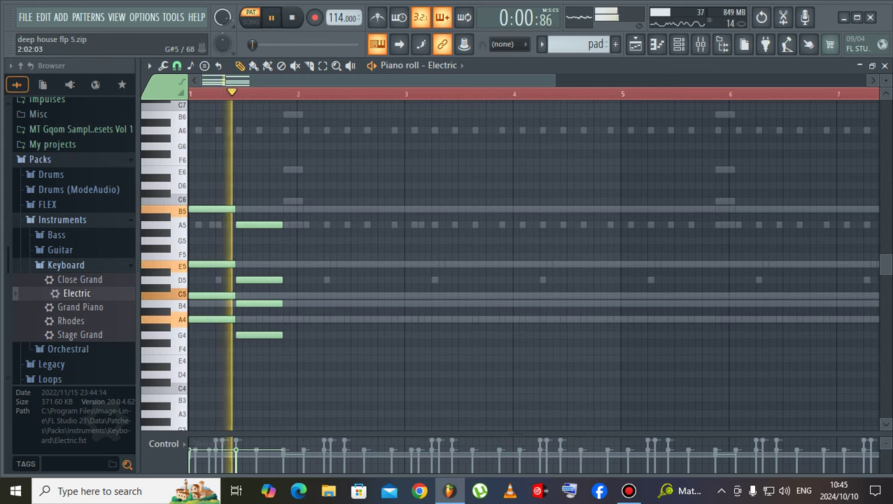
pyautogui.press('space')
# - Delete every note of both chords and play the pattern without the Electric part
pyautogui.rightClick(276, 224)
pyautogui.press('space')
pyautogui.rightClick(227, 264)
pyautogui.rightClick(221, 210)
pyautogui.rightClick(211, 295)
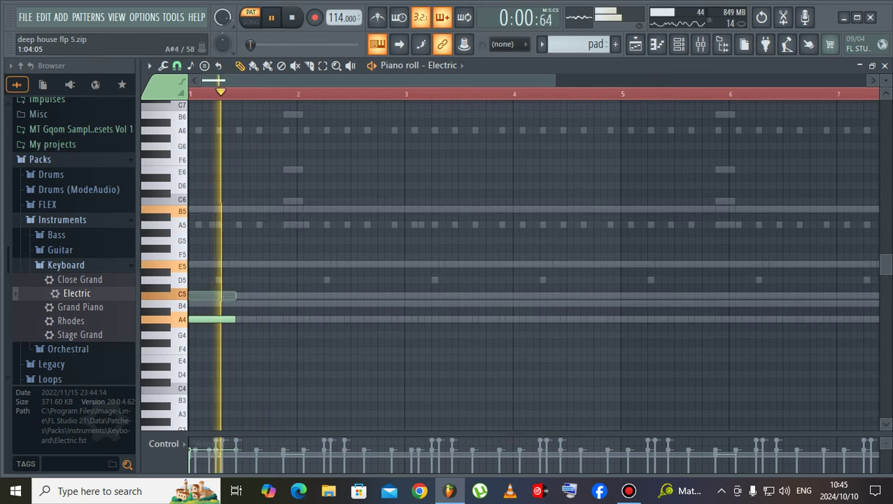
pyautogui.rightClick(214, 319)
pyautogui.press('space')
pyautogui.press('space')
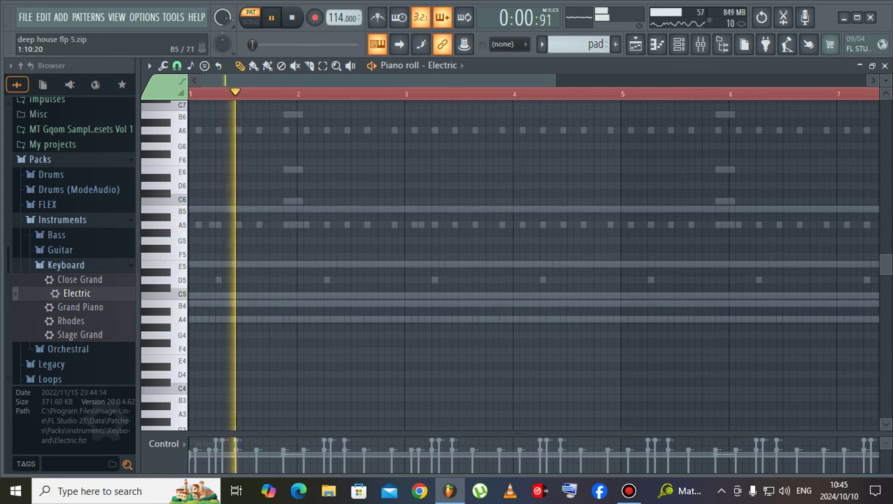
# - Try B5 and E5 notes in the second half of bar 1 and audition them
pyautogui.click(257, 209)
pyautogui.press('space')
pyautogui.moveTo(262, 209); pyautogui.dragTo(255, 209)
pyautogui.press('space')
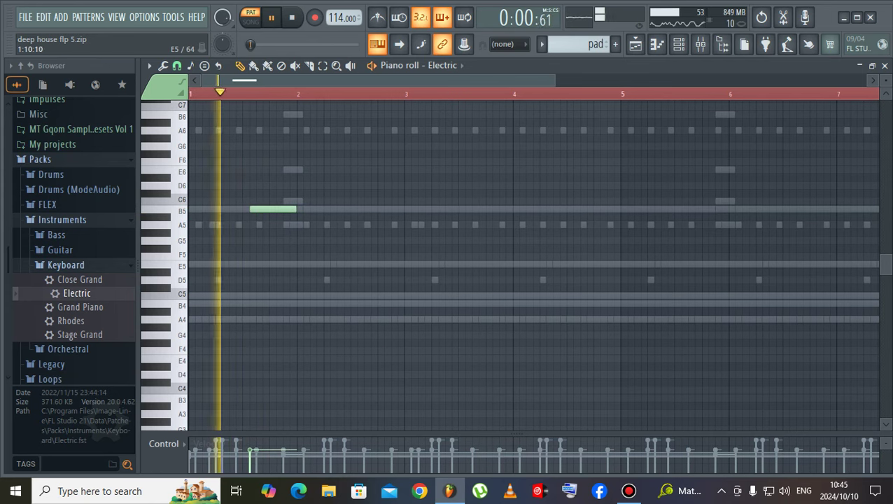
pyautogui.click(257, 264)
pyautogui.press('space')
pyautogui.press('space')
# - Switch playback from the pattern to the full song and bring up the playlist
pyautogui.press('F6')
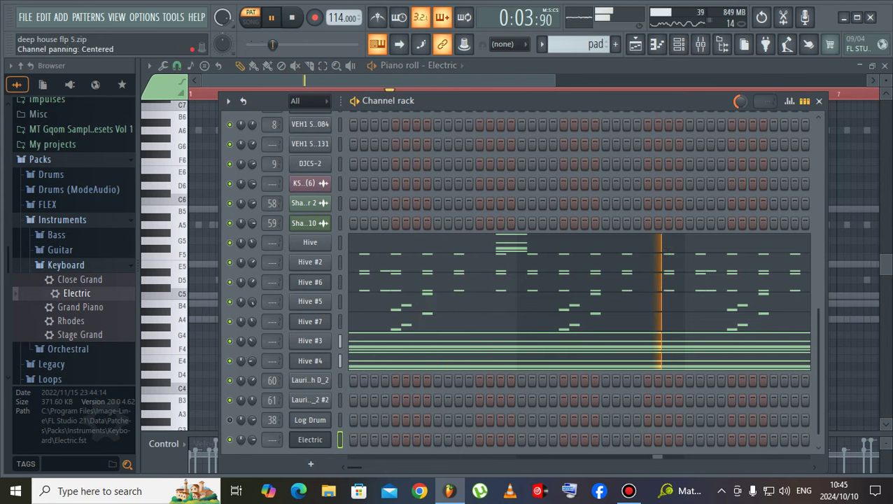
pyautogui.press('l')
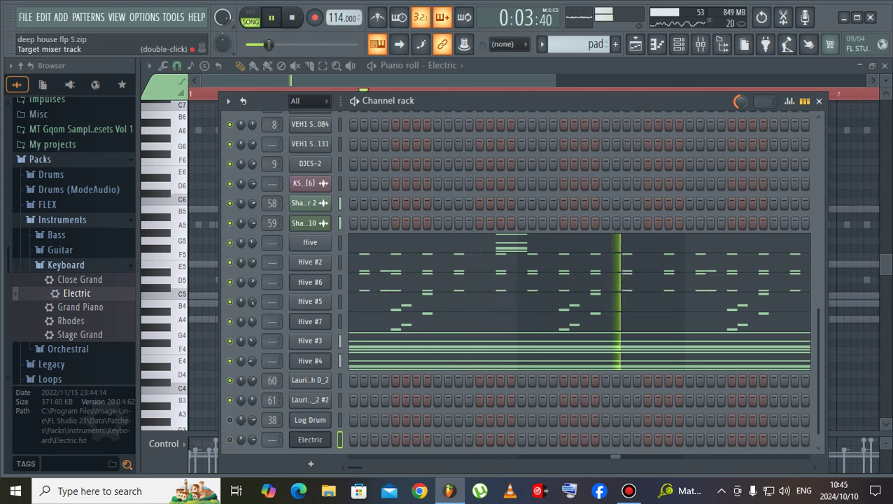
pyautogui.scroll(5, 518, 279)
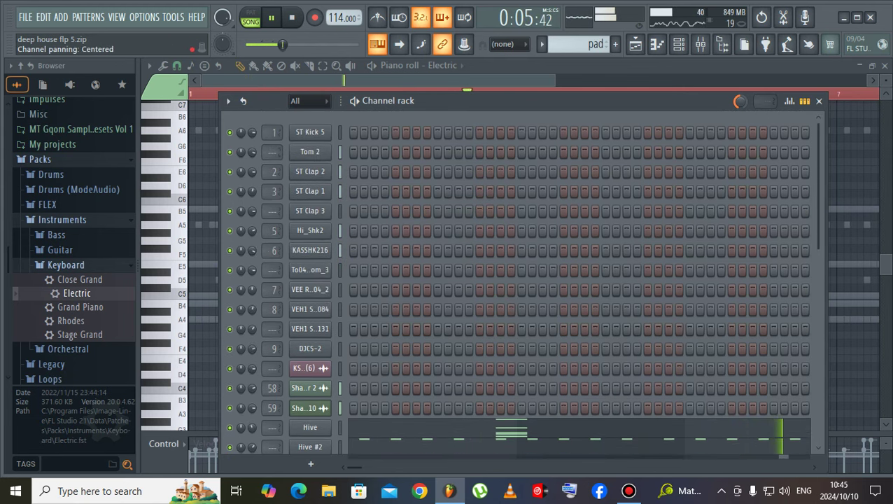
pyautogui.click(635, 44)
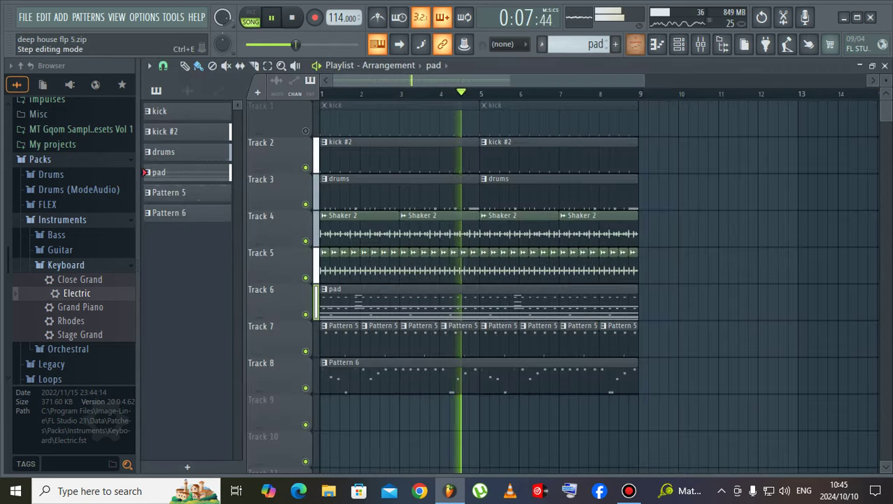
# - Unmute the kick track and mute the kick #2 track to compare the kicks during song playback
pyautogui.click(305, 131)
pyautogui.click(305, 167)
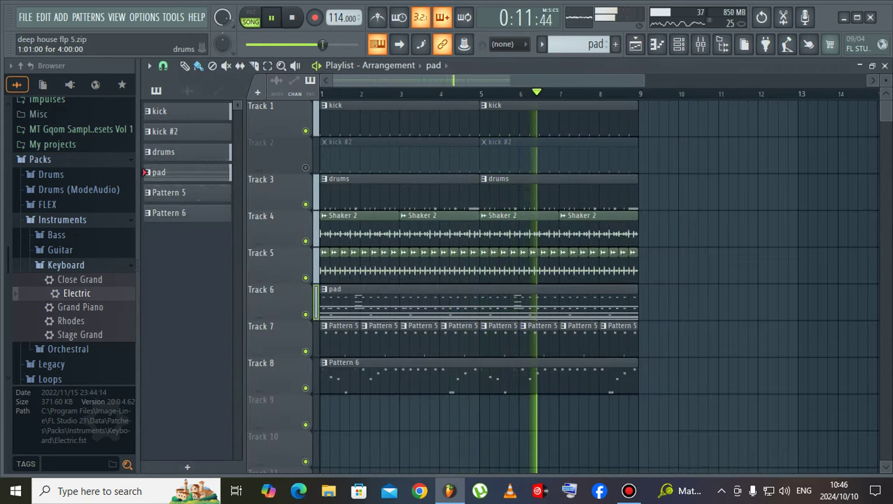
pyautogui.click(678, 45)
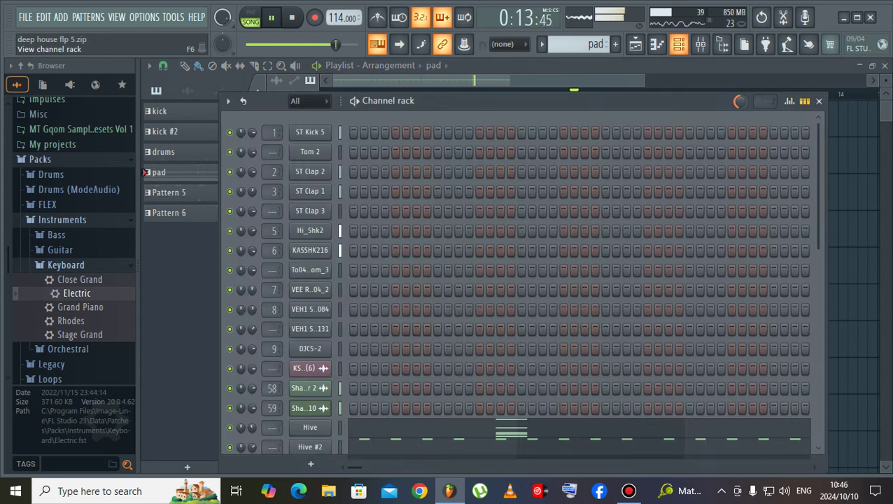
pyautogui.click(634, 44)
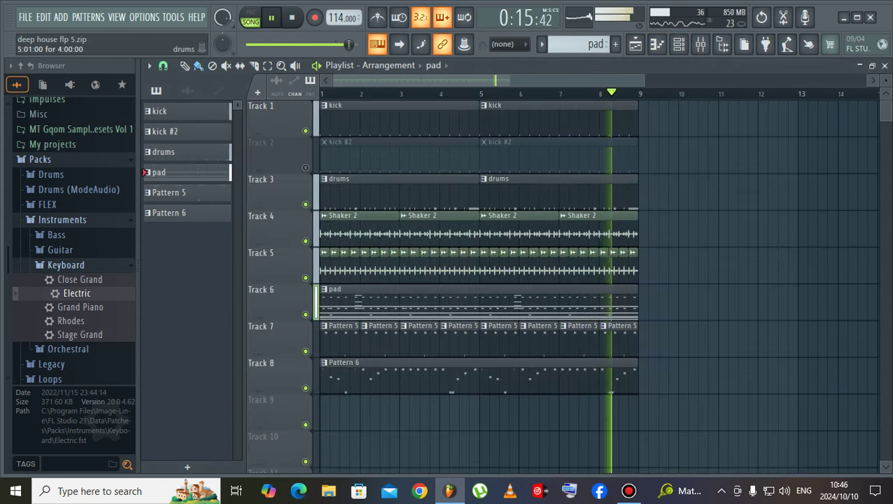
# - Create a new pattern with the default name and fill bars 1 to 8 of Track 9 with its one-bar clips
pyautogui.click(340, 180)
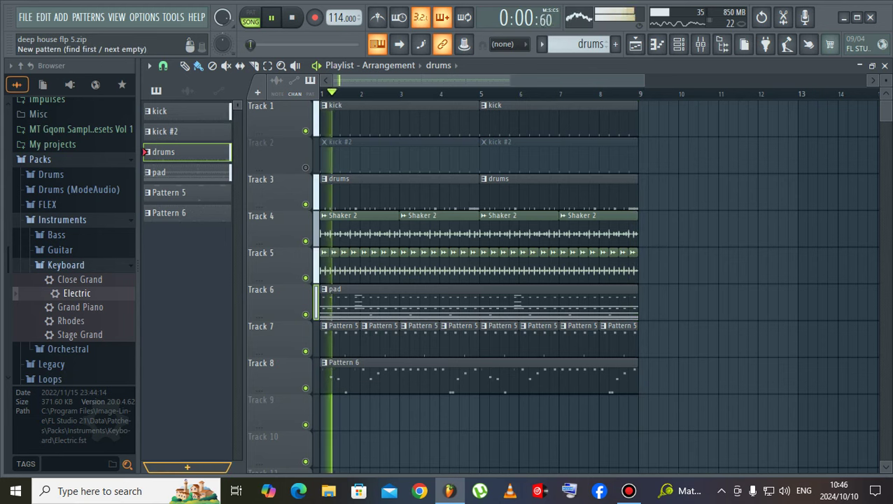
pyautogui.click(187, 466)
pyautogui.press('Return')
pyautogui.click(327, 413)
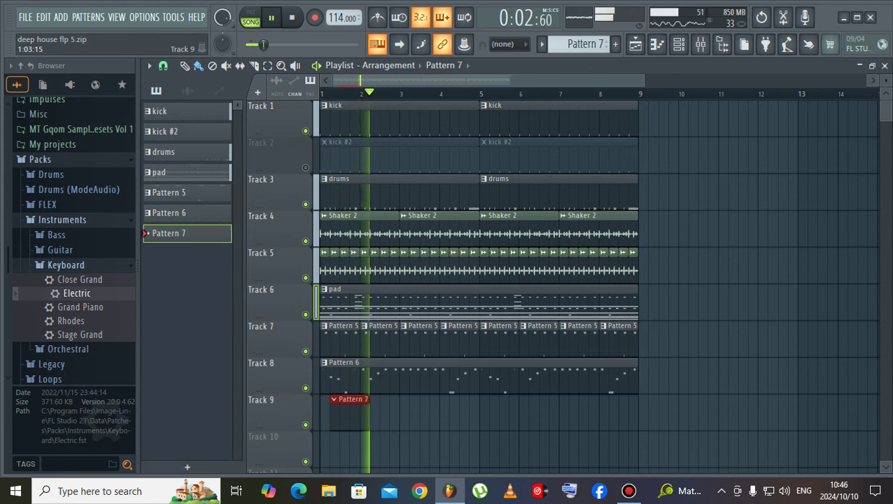
pyautogui.moveTo(365, 413); pyautogui.dragTo(619, 412)
# - Mute the kick track, unmute the kick #2 track and show the pad pattern's channels down to Electric
pyautogui.click(305, 130)
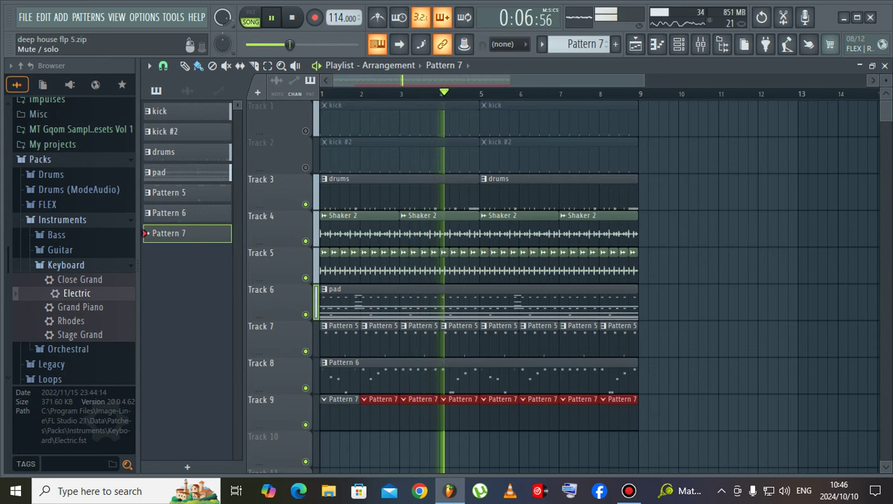
pyautogui.click(305, 167)
pyautogui.click(339, 297)
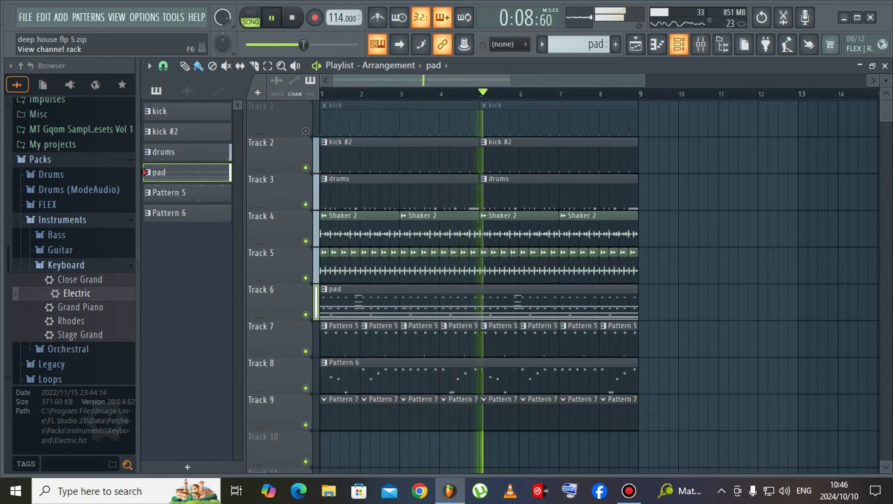
pyautogui.click(678, 45)
pyautogui.scroll(-5, 398, 280)
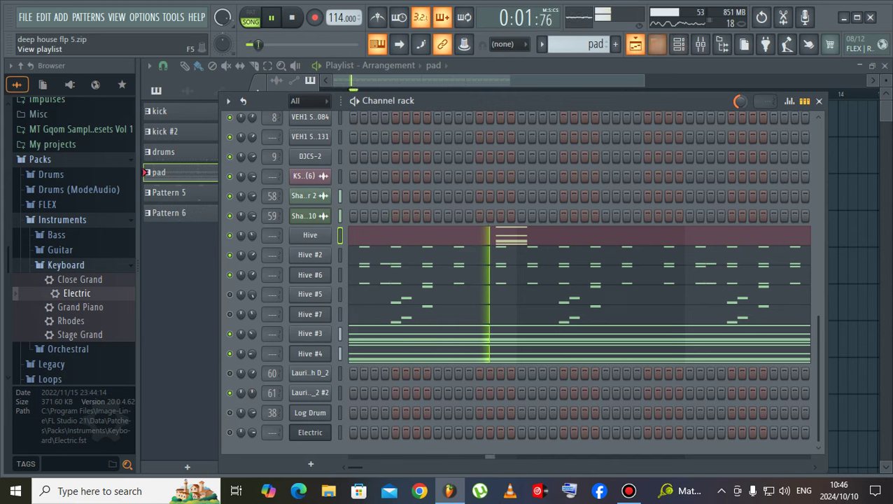
# - Make Pattern 7 the active pattern from its Track 9 clip and show its channels in the channel rack
pyautogui.click(635, 44)
pyautogui.click(380, 413)
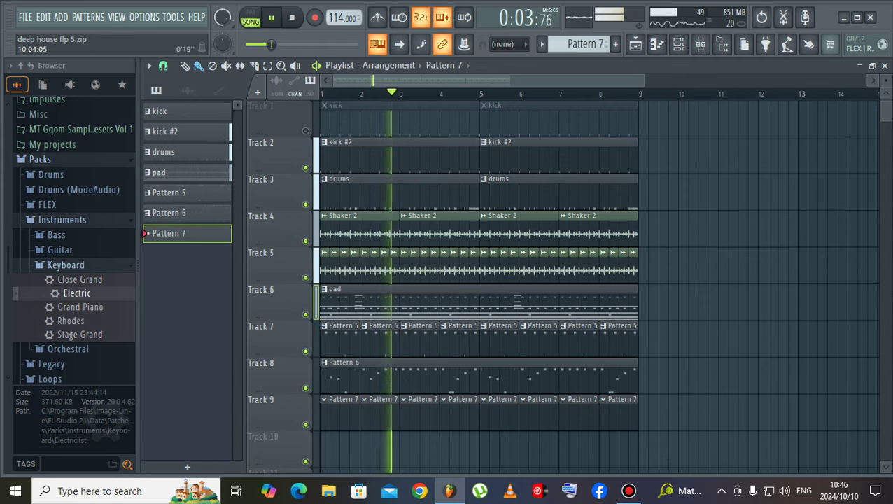
pyautogui.click(677, 44)
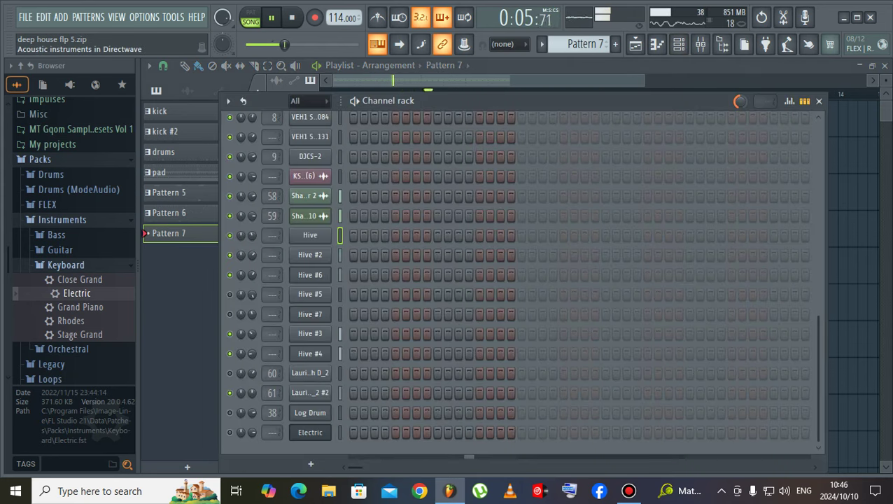
# - Stop playback and open the Hats folder of the 3 Step Afro House sample pack inside the 2024 folder
pyautogui.click(62, 219)
pyautogui.press('space')
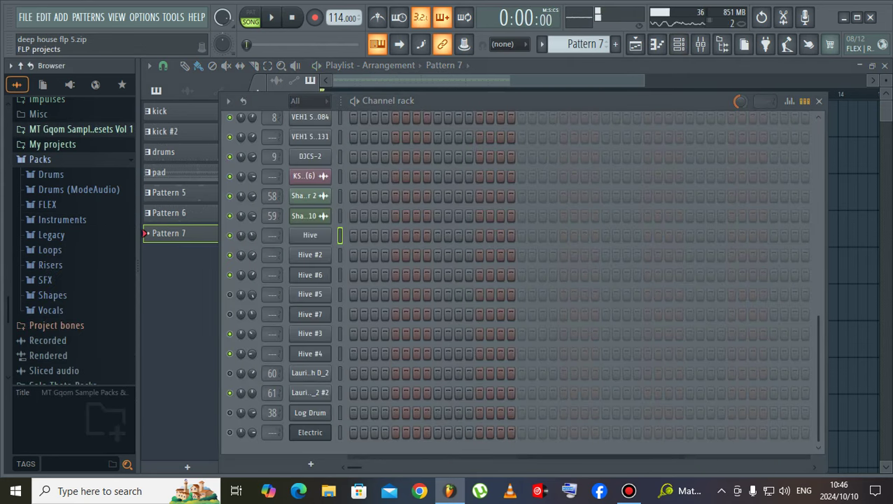
pyautogui.scroll(5, 70, 245)
pyautogui.click(49, 249)
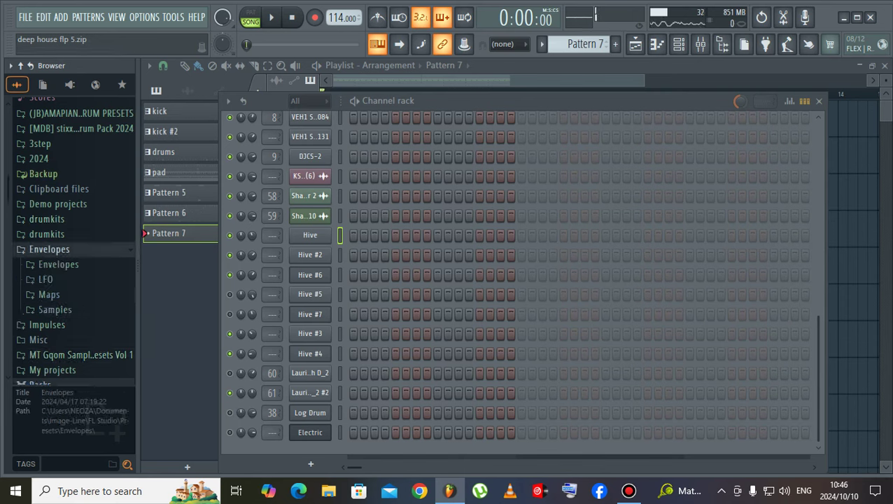
pyautogui.click(46, 234)
pyautogui.scroll(6, 70, 223)
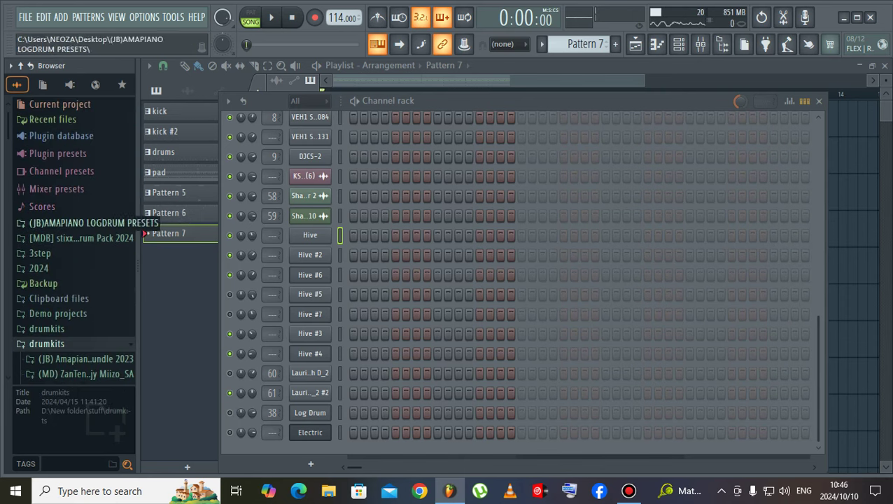
pyautogui.click(39, 268)
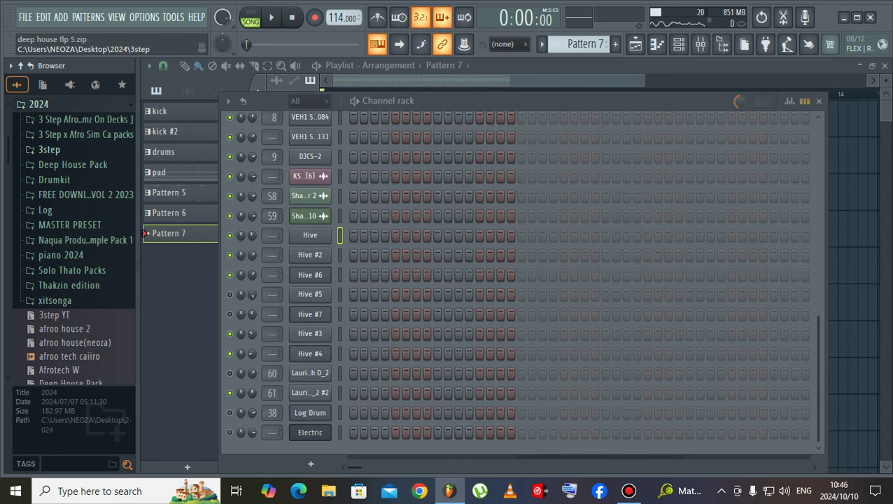
pyautogui.click(77, 119)
pyautogui.click(56, 149)
# - Audition the first hat samples and add Hat (1) as a new channel below Electric
pyautogui.click(76, 163)
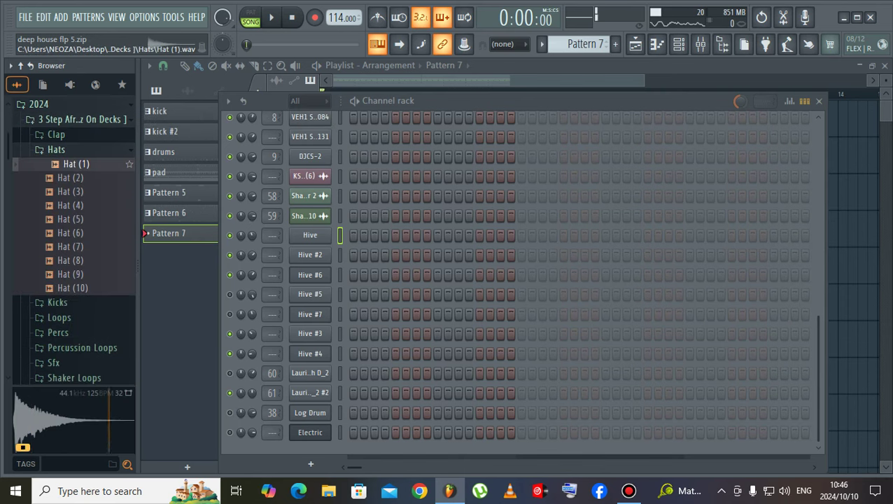
pyautogui.click(56, 149)
pyautogui.click(56, 150)
pyautogui.click(71, 192)
pyautogui.click(71, 164)
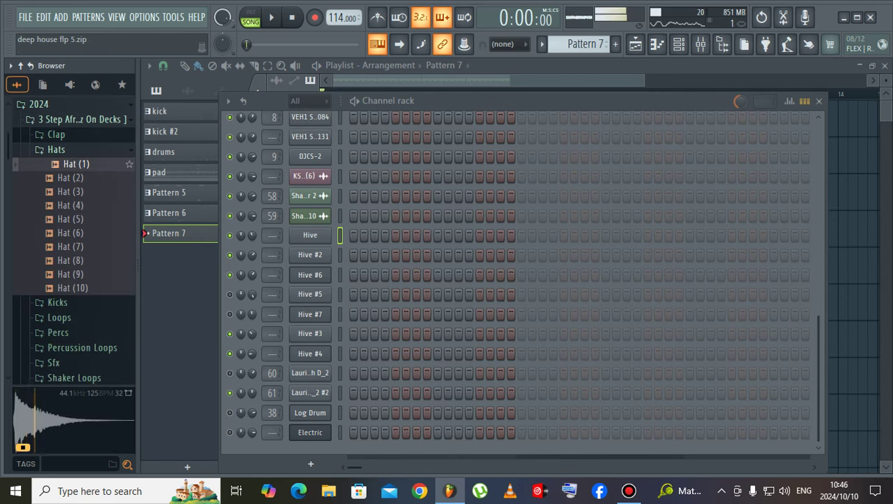
pyautogui.click(74, 178)
pyautogui.moveTo(73, 164); pyautogui.dragTo(329, 441)
# - Audition samples between Hat (3) and Hat (10), place Hat (1) hits on steps 3 and 11, and listen in the song
pyautogui.click(76, 192)
pyautogui.click(73, 205)
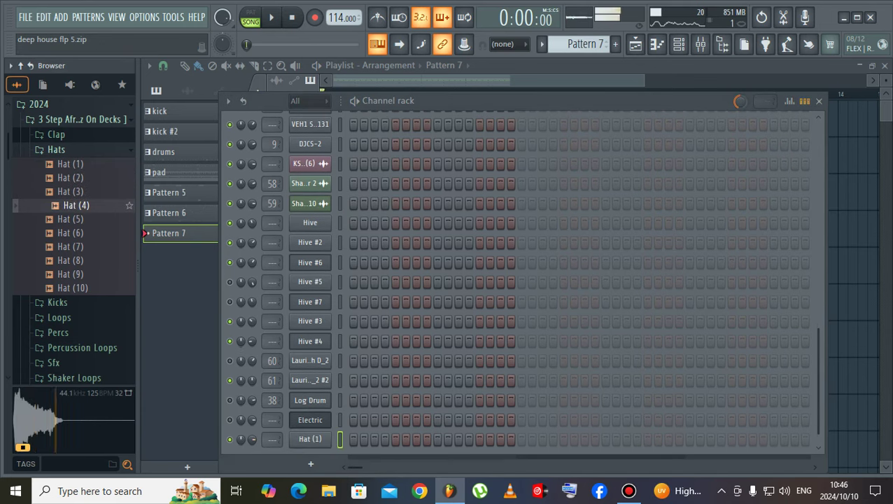
pyautogui.click(73, 219)
pyautogui.click(73, 233)
pyautogui.click(73, 260)
pyautogui.click(77, 288)
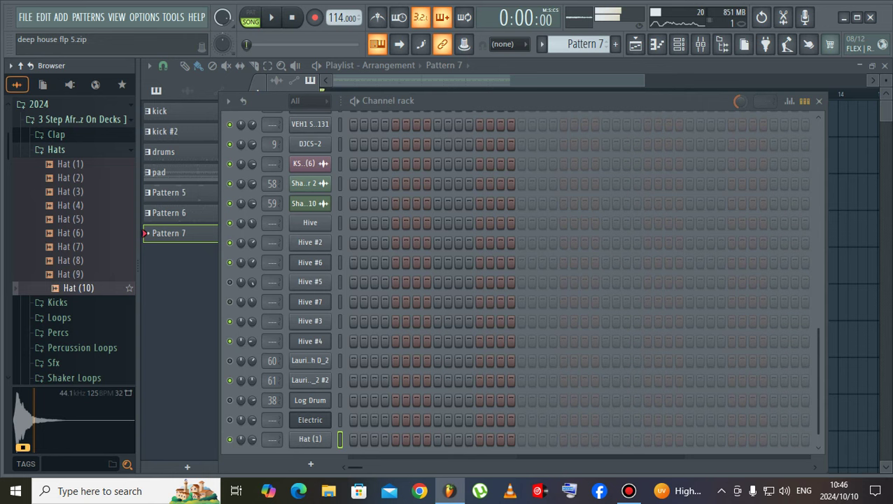
pyautogui.press('space')
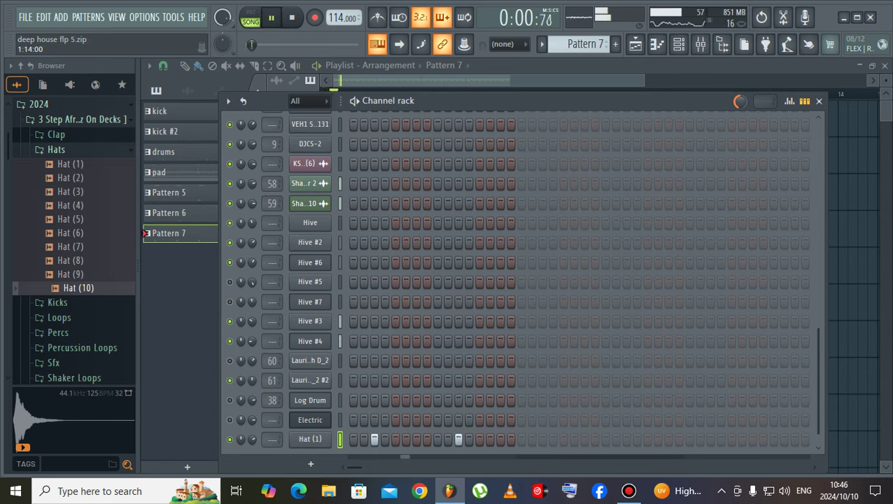
pyautogui.press('space')
# - Add Hat (4) as a new channel, fill every second step with it, and listen to it in the song
pyautogui.click(76, 206)
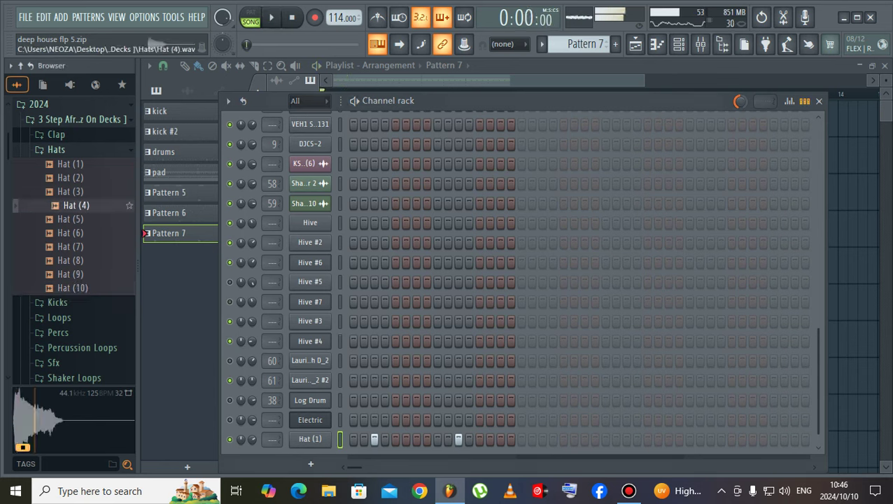
pyautogui.moveTo(75, 205); pyautogui.dragTo(310, 441)
pyautogui.rightClick(310, 439)
pyautogui.click(483, 333)
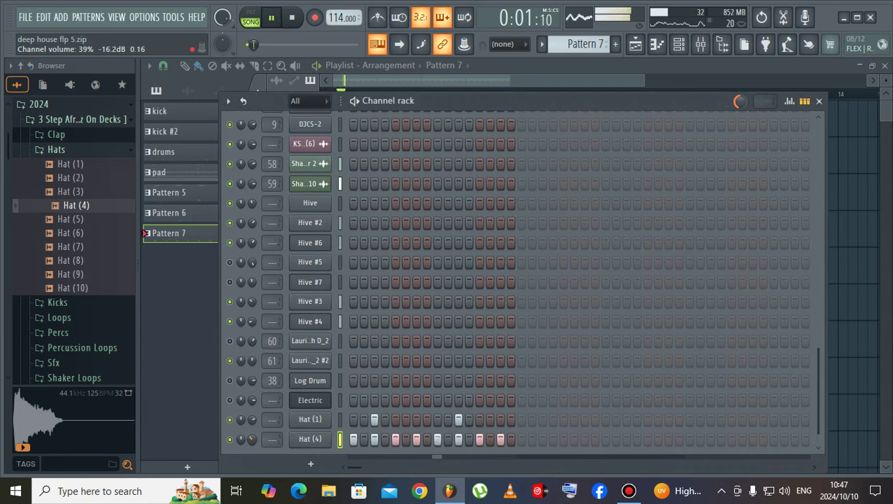
pyautogui.press('space')
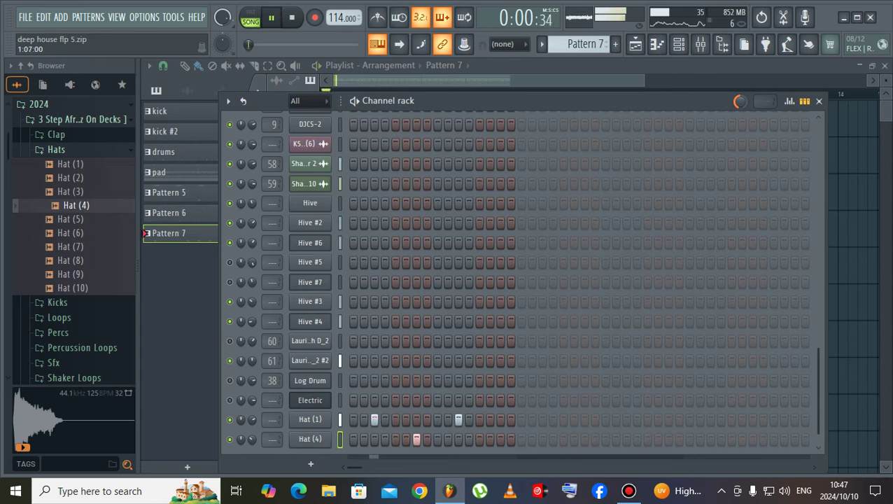
# - Audition hats (7) to (9), replace the Hat (4) sample with Hat (8), and play it with a hit on step 7
pyautogui.click(76, 274)
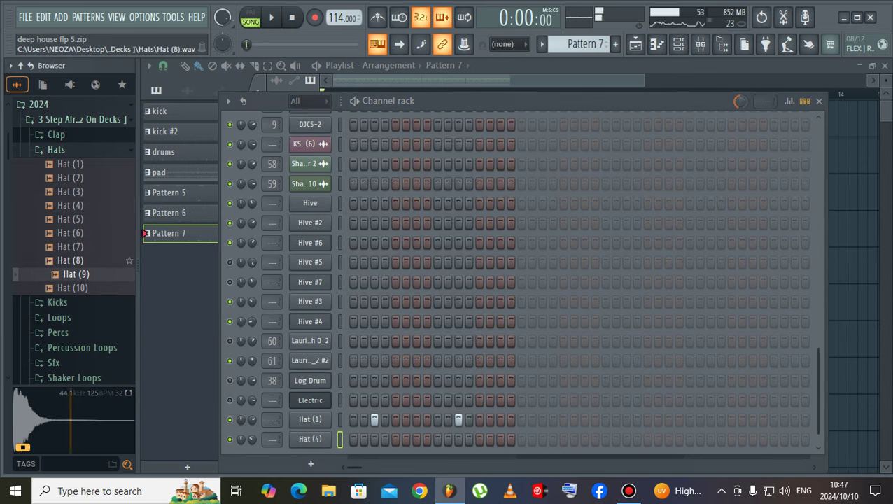
pyautogui.click(76, 261)
pyautogui.click(76, 247)
pyautogui.click(75, 260)
pyautogui.moveTo(75, 260); pyautogui.dragTo(310, 438)
pyautogui.press('space')
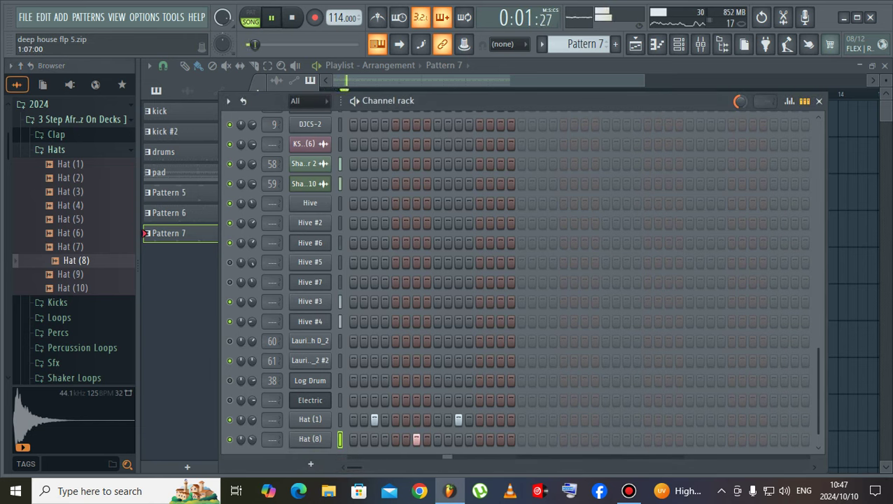
# - Move the Hat (8) hit to step 8 and listen to it in the song
pyautogui.press('space')
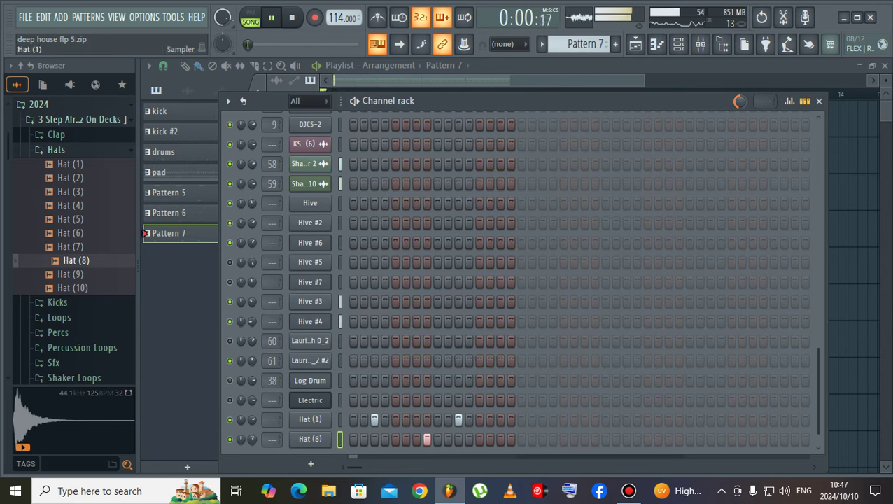
pyautogui.press('space')
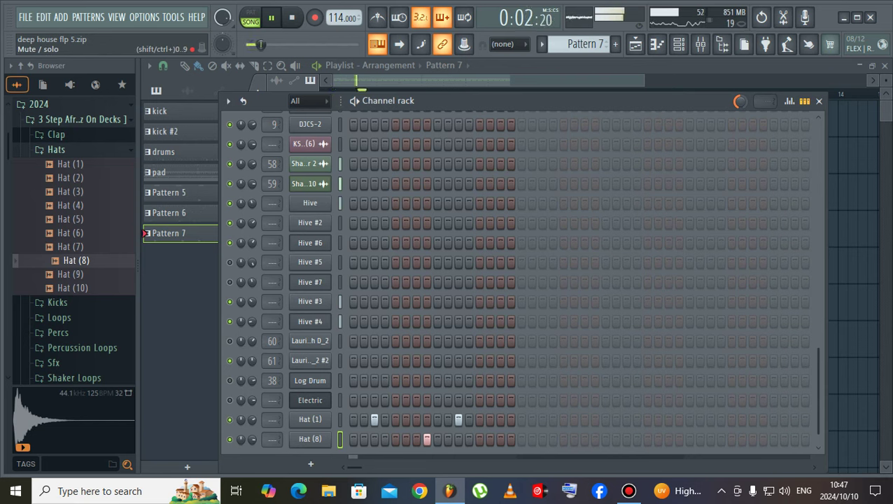
pyautogui.press('space')
# - Audition further hats, replace the Hat (8) sample with Hat (7), and listen to it in the song
pyautogui.click(84, 274)
pyautogui.click(84, 287)
pyautogui.click(84, 247)
pyautogui.click(83, 233)
pyautogui.click(84, 247)
pyautogui.moveTo(77, 246); pyautogui.dragTo(310, 439)
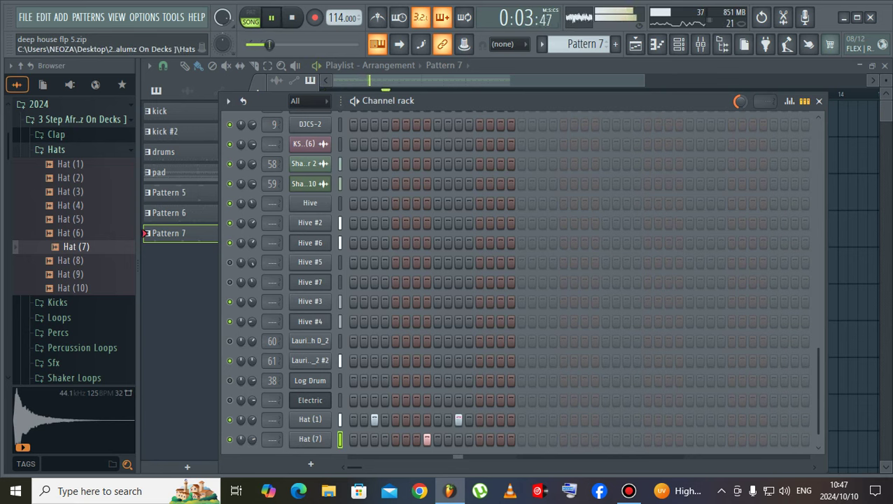
pyautogui.press('space')
# - Close the Hats folder and look through the pack's Percs and Percussion Loops folders
pyautogui.click(56, 150)
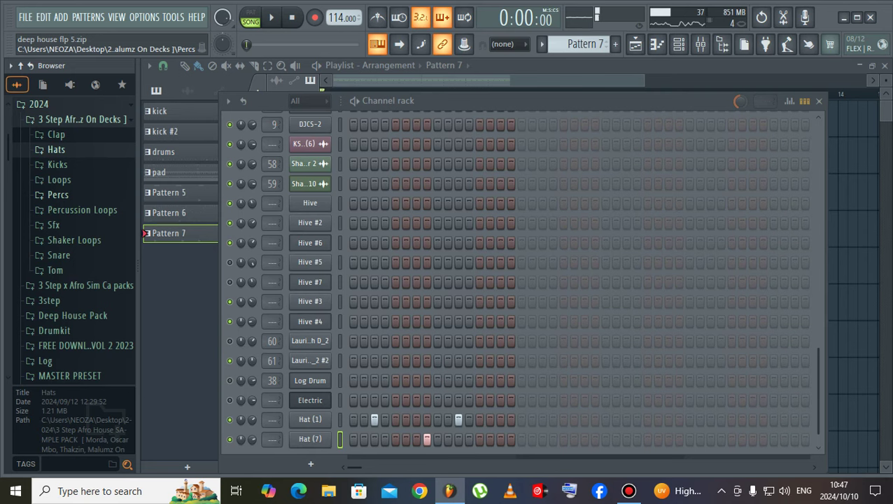
pyautogui.click(58, 195)
pyautogui.click(73, 211)
pyautogui.click(73, 198)
pyautogui.click(58, 184)
pyautogui.click(82, 198)
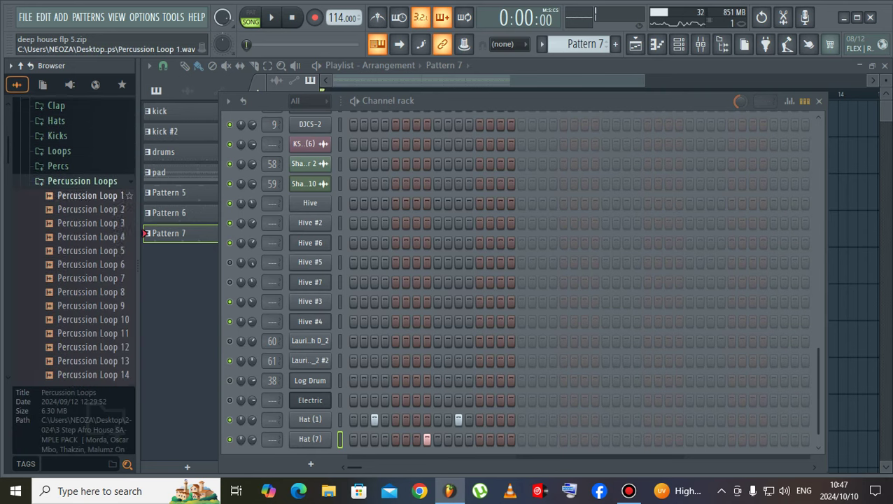
pyautogui.click(91, 198)
pyautogui.click(90, 225)
pyautogui.click(82, 170)
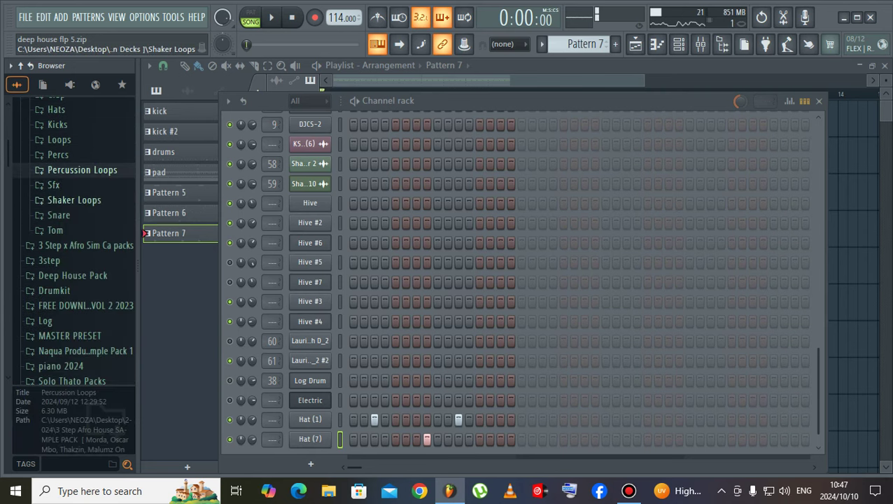
# - Audition samples from the pack's Snare and Tom folders
pyautogui.click(59, 215)
pyautogui.click(76, 229)
pyautogui.click(75, 243)
pyautogui.click(76, 285)
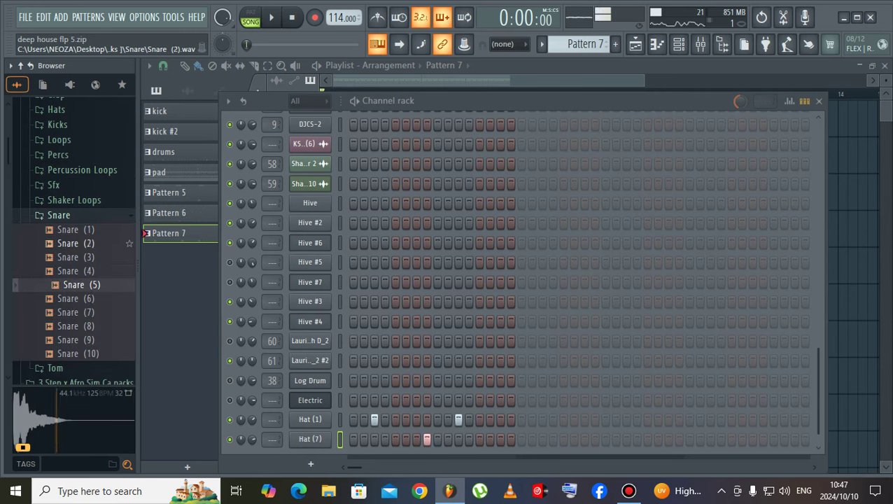
pyautogui.click(59, 214)
pyautogui.click(55, 230)
pyautogui.click(68, 244)
pyautogui.click(70, 258)
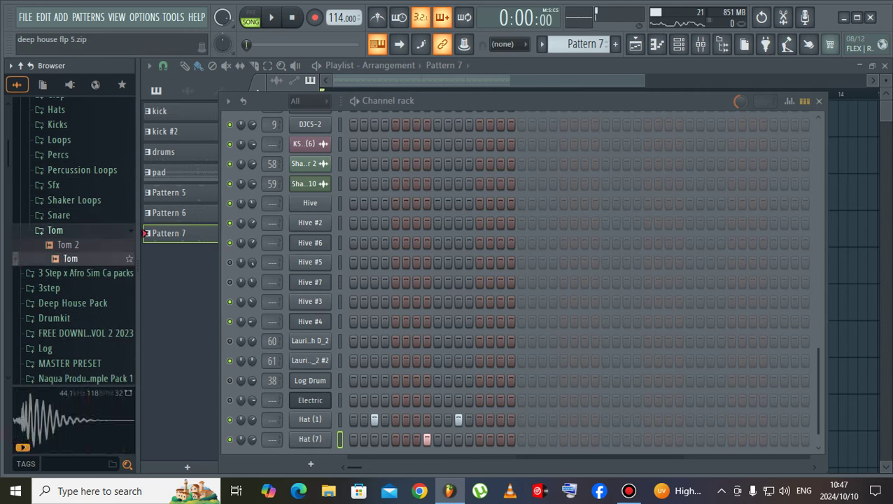
# - Audition the WASBHE_Crash_03 crash and several Sim Ca hat samples in the 3 Step x Afro Sim Ca packs folder
pyautogui.scroll(1, 70, 258)
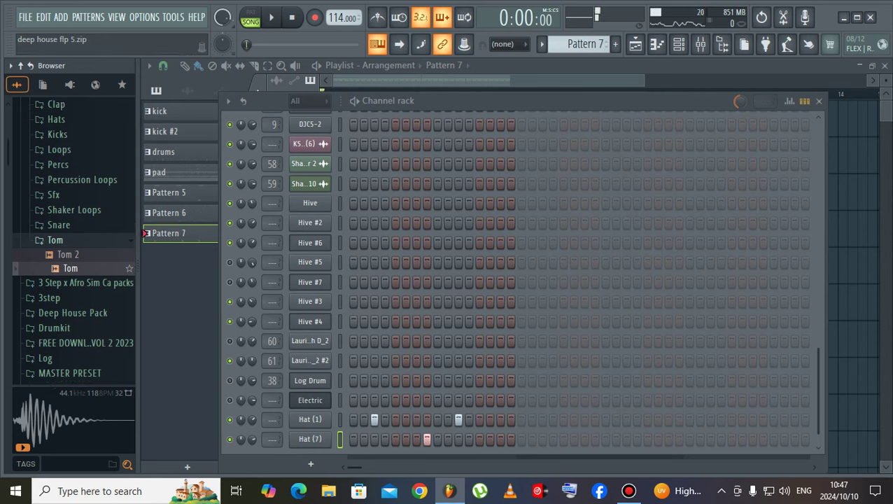
pyautogui.click(84, 282)
pyautogui.click(58, 256)
pyautogui.click(96, 270)
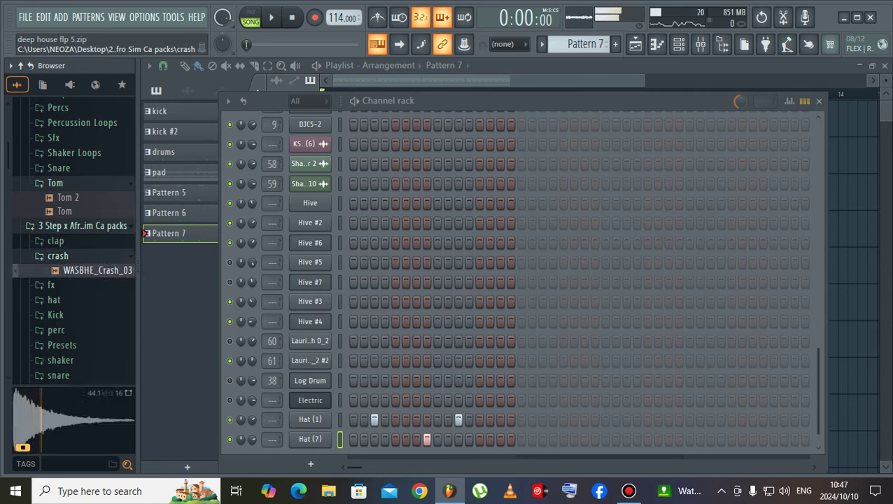
pyautogui.click(58, 256)
pyautogui.click(54, 286)
pyautogui.click(84, 294)
pyautogui.click(84, 307)
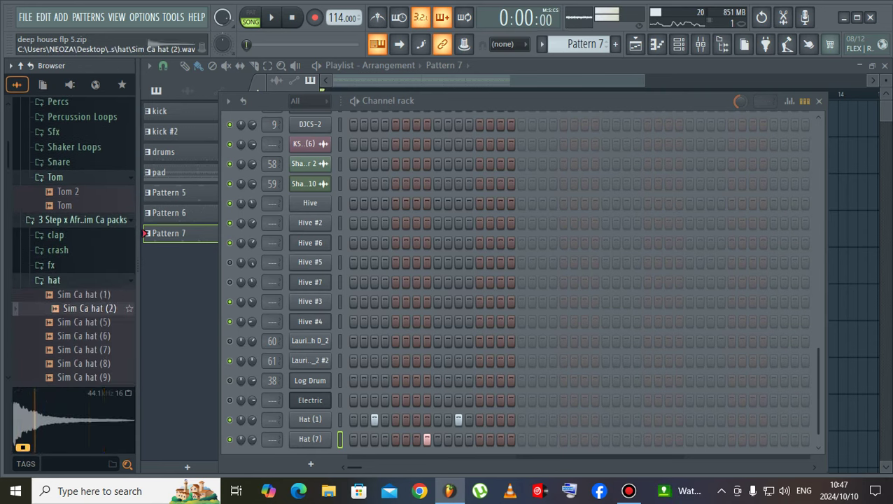
pyautogui.scroll(-2, 84, 308)
pyautogui.click(87, 266)
pyautogui.click(84, 295)
pyautogui.scroll(-2, 56, 324)
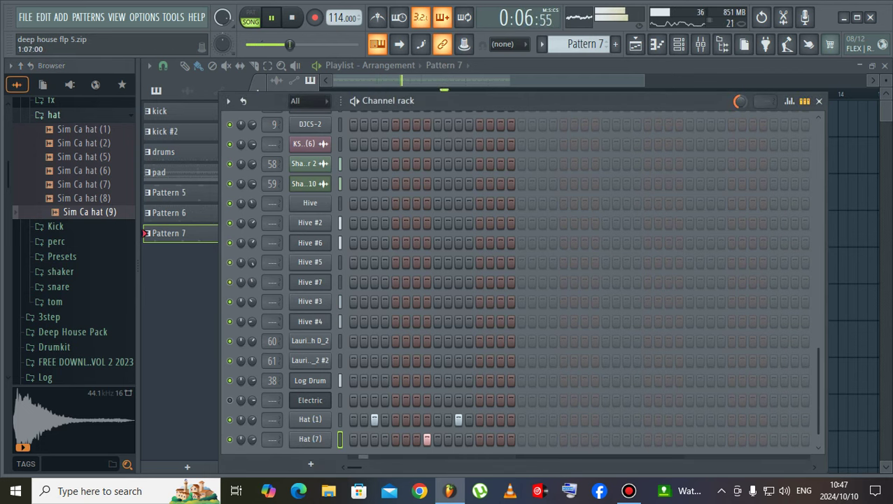
# - Mute the kick #2 track, unmute the kick track, and mute Hive #2 among the pad pattern's channels
pyautogui.click(635, 44)
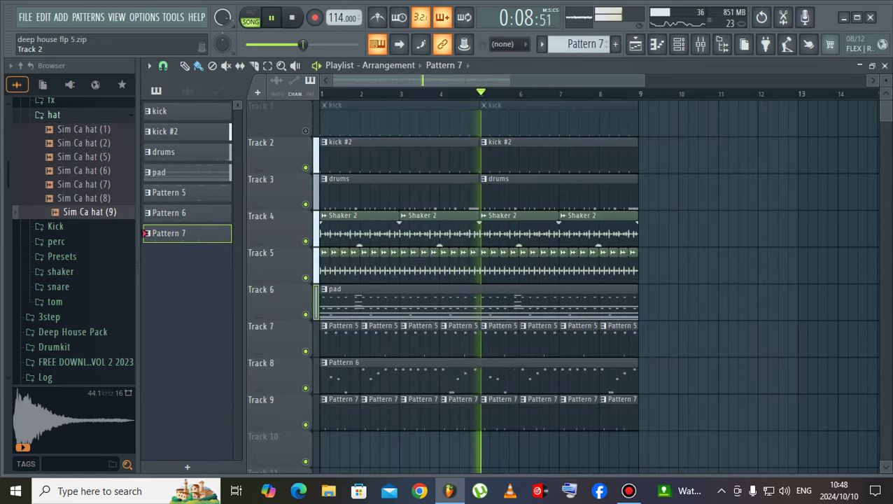
pyautogui.click(305, 167)
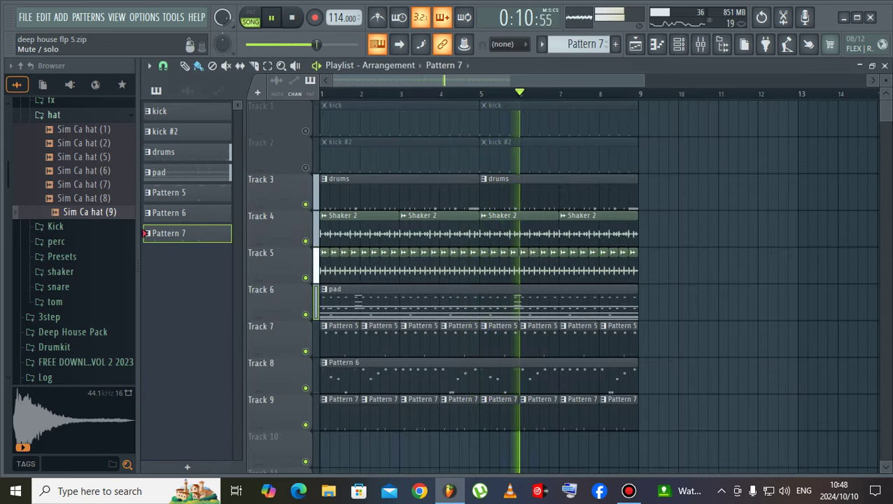
pyautogui.click(305, 131)
pyautogui.click(420, 301)
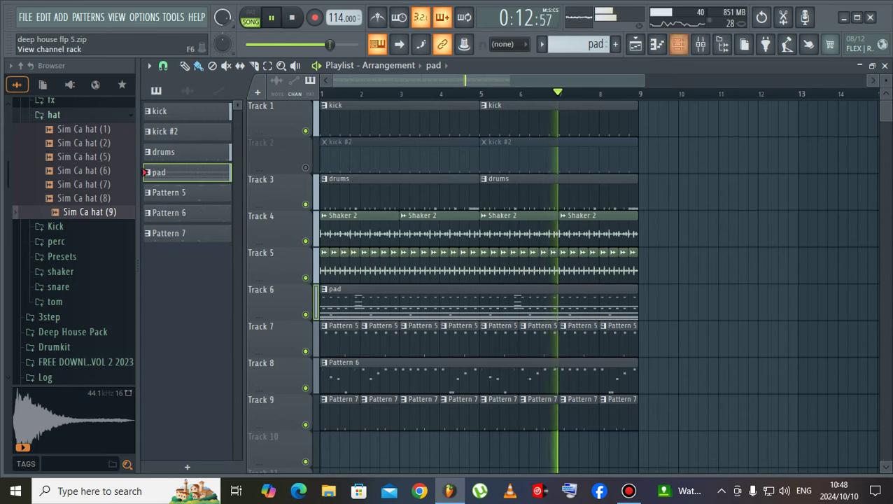
pyautogui.press('F6')
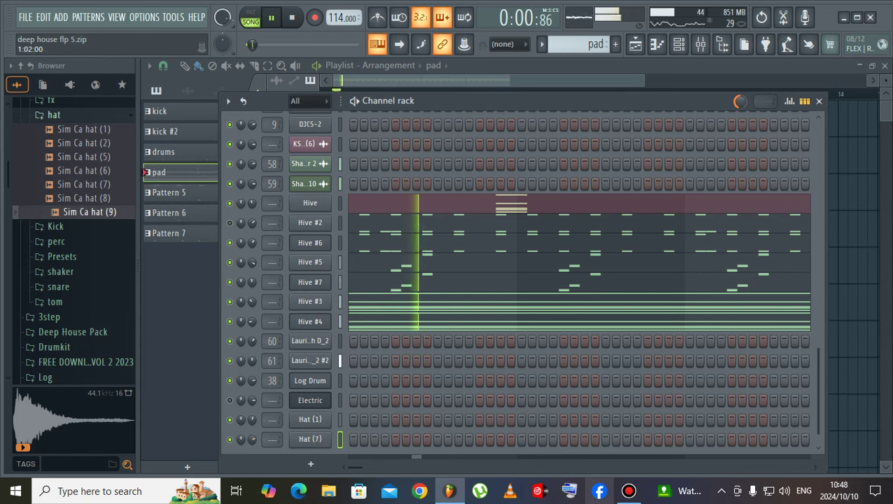
# - Return to the playlist, mute Track 8 with Pattern 6, and play the song
pyautogui.click(628, 490)
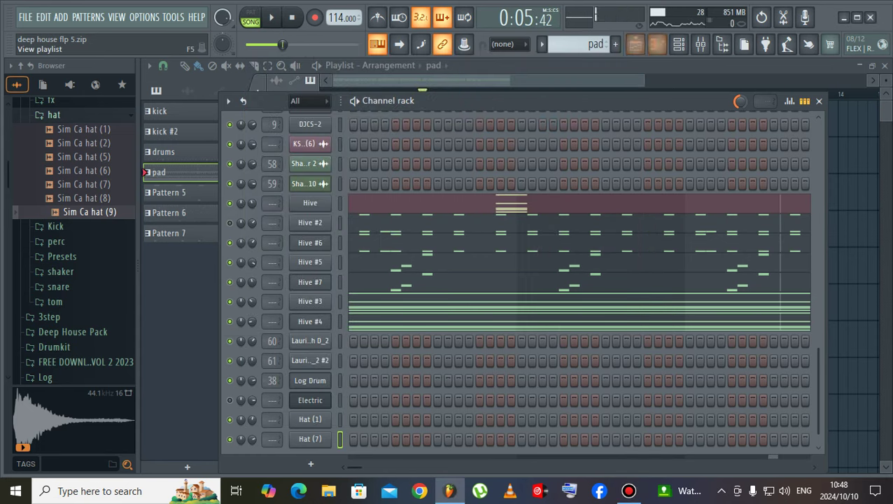
pyautogui.click(635, 44)
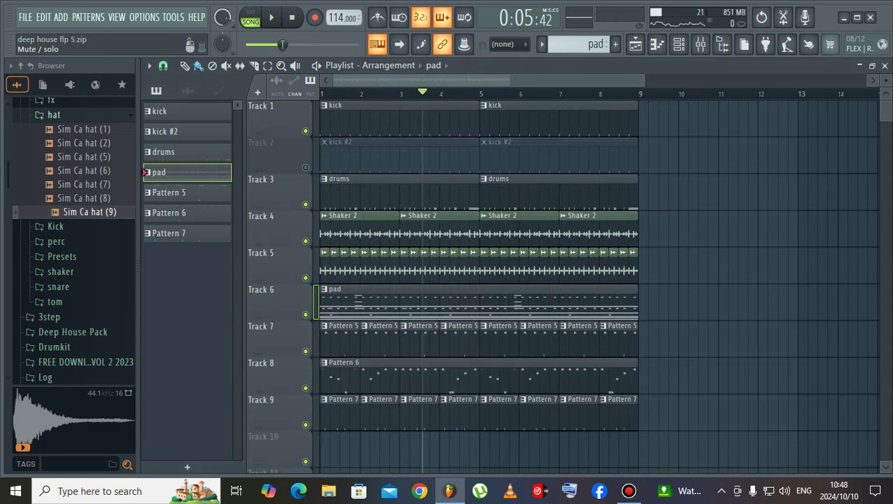
pyautogui.click(305, 388)
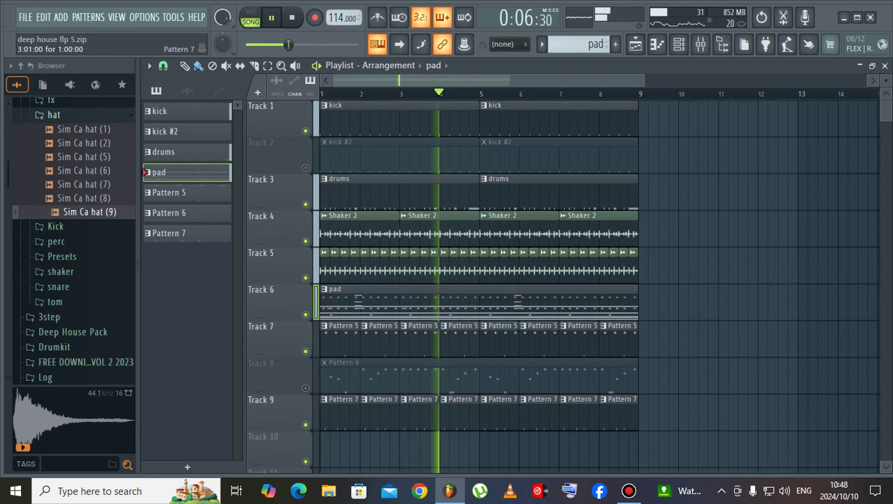
# - Select Pattern 7 and check Inserts 8 to 10 in the mixer during playback for a free track
pyautogui.click(340, 413)
pyautogui.press('space')
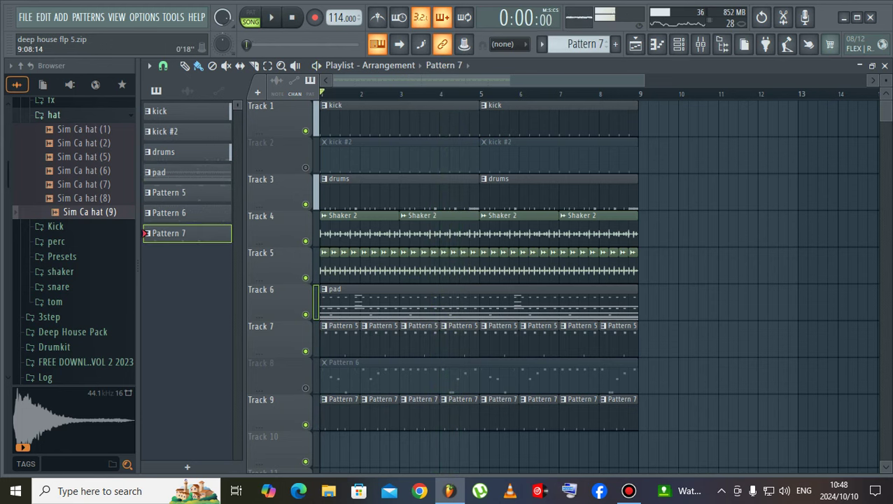
pyautogui.click(699, 44)
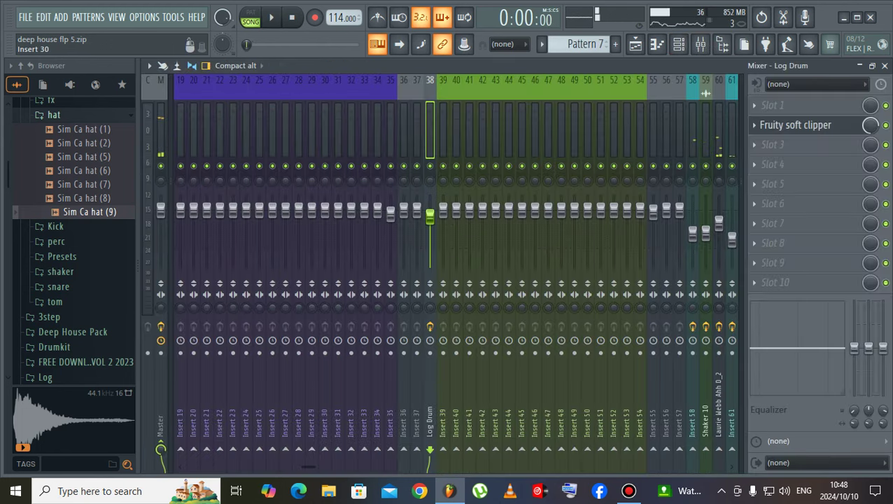
pyautogui.hscroll(-6, 305, 279)
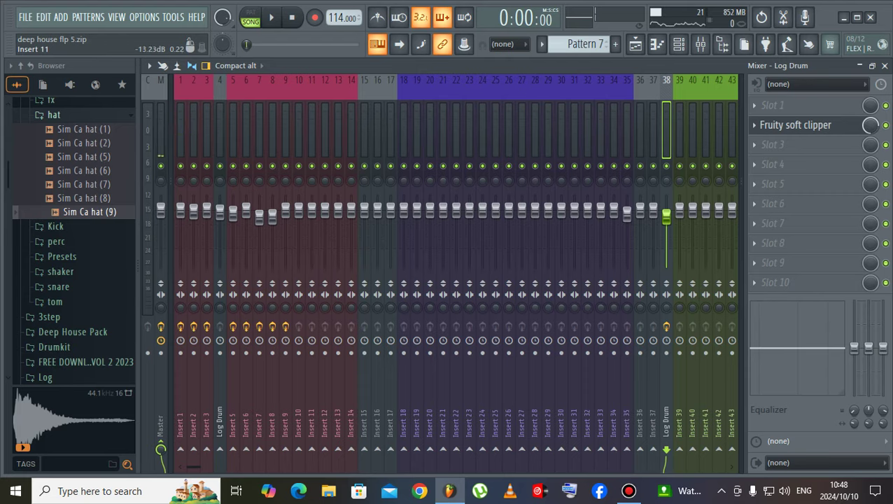
pyautogui.click(272, 261)
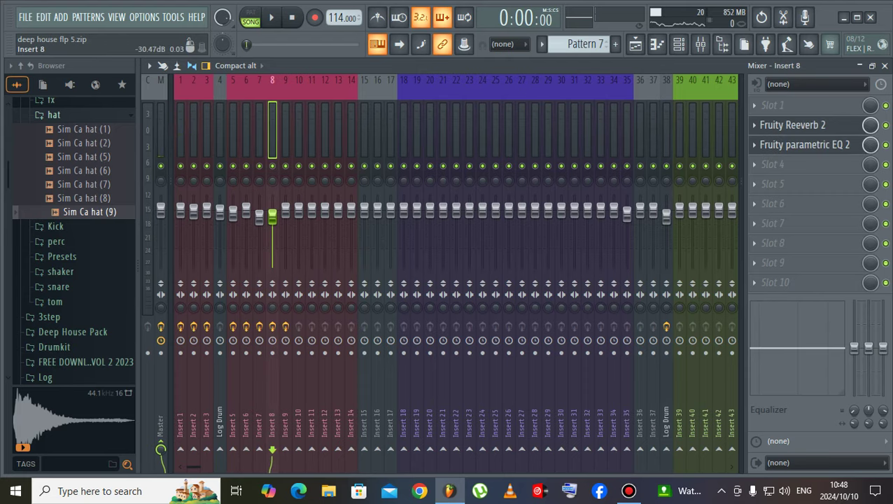
pyautogui.press('space')
pyautogui.press('space')
pyautogui.click(285, 133)
pyautogui.press('space')
pyautogui.click(299, 133)
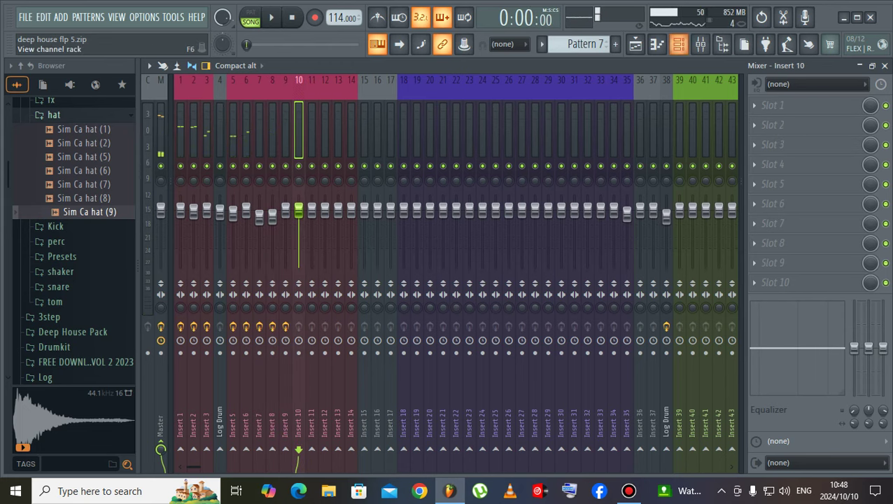
# - Route the selected Hat (1) and Hat (7) channels to consecutive mixer tracks starting at Insert 10
pyautogui.press('F6')
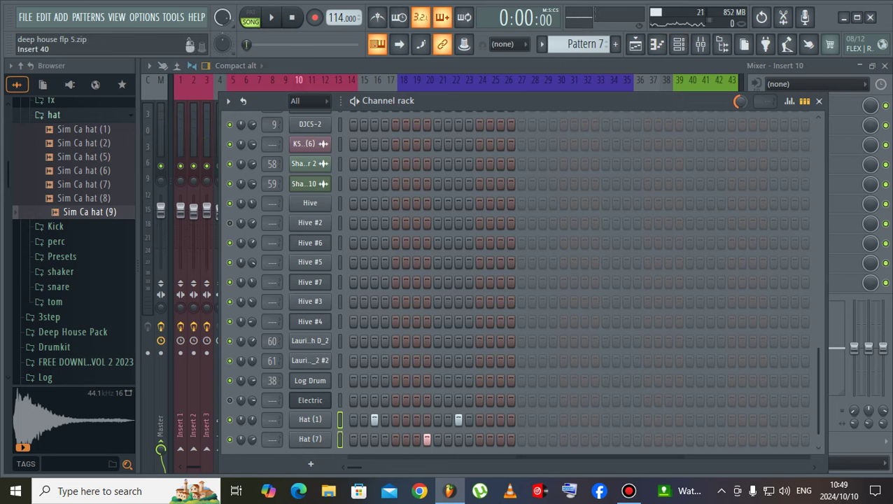
pyautogui.press('F9')
pyautogui.rightClick(300, 79)
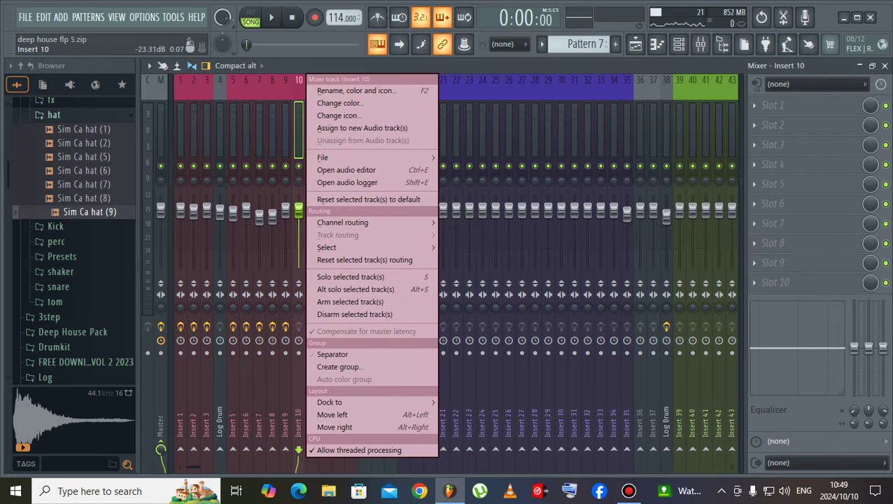
pyautogui.moveTo(343, 223)
pyautogui.click(525, 235)
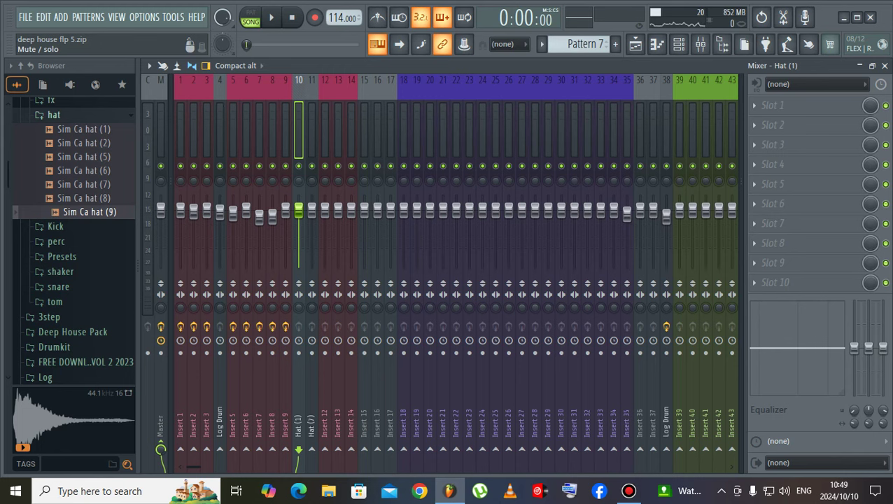
# - Solo the Hat (1) mixer track, play it briefly, and load Fruity Reeverb 2 in its slot 3
pyautogui.rightClick(298, 166)
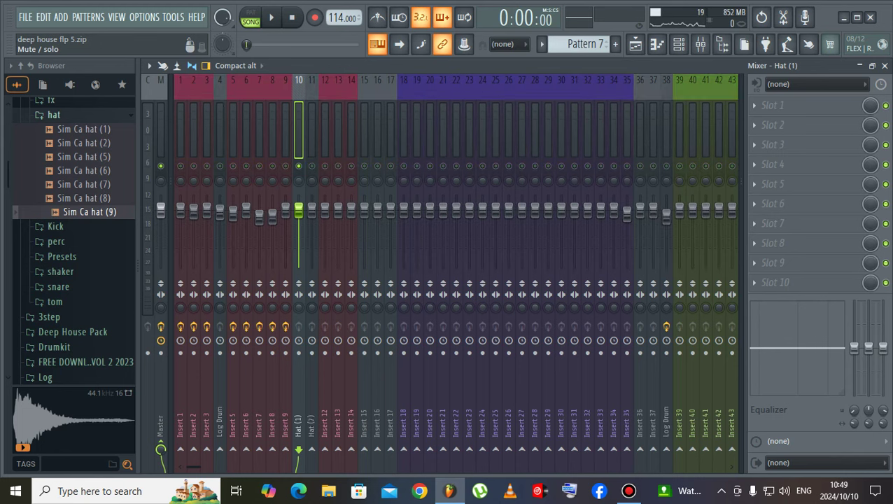
pyautogui.press('space')
pyautogui.press('space')
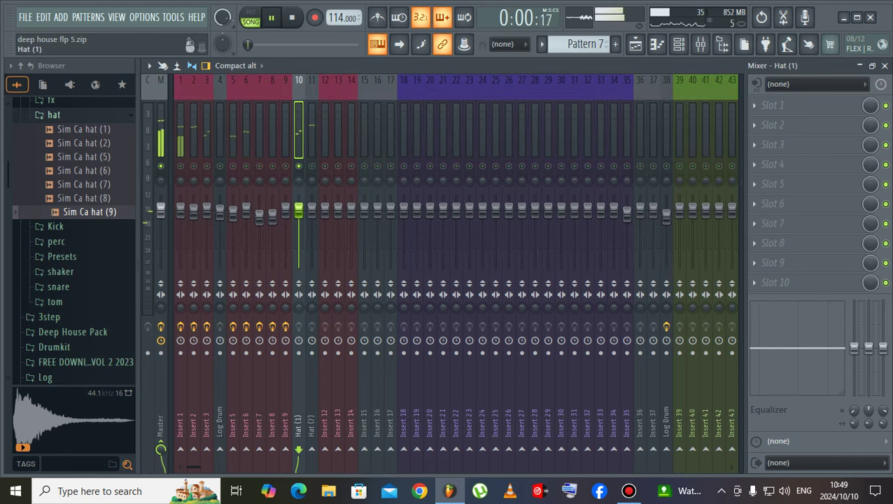
pyautogui.click(772, 145)
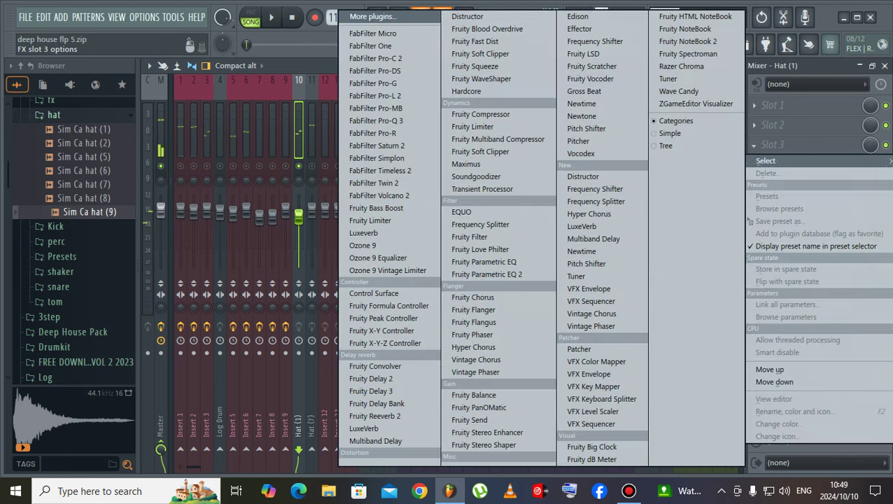
pyautogui.click(374, 416)
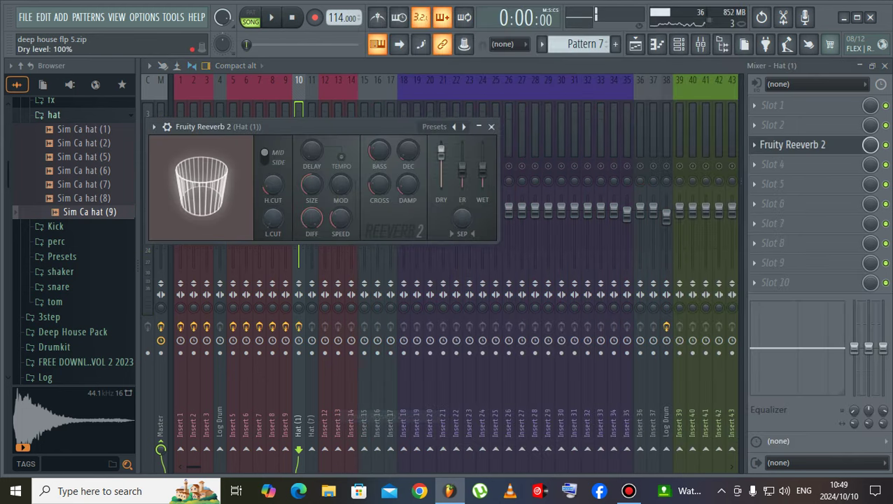
# - Load Fruity Parametric EQ 2 in slot 4 of Hat (1) with the 40Hz + 18kHz cut preset
pyautogui.click(772, 164)
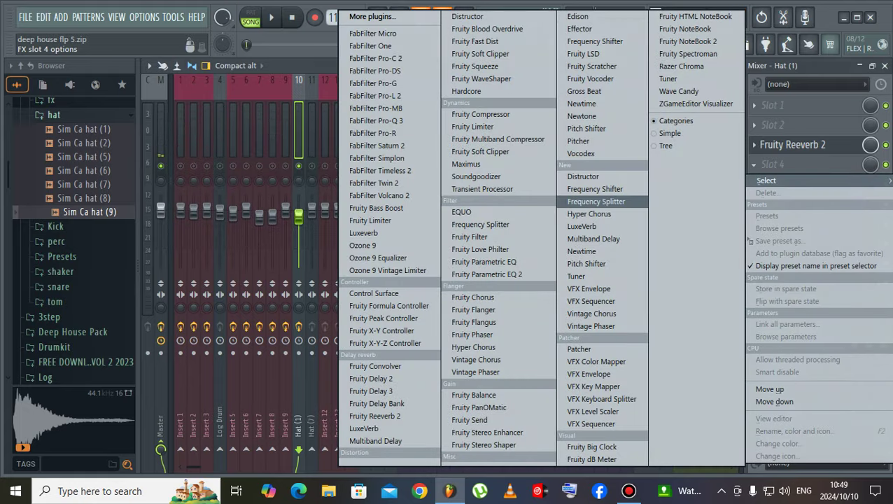
pyautogui.click(487, 273)
pyautogui.click(550, 143)
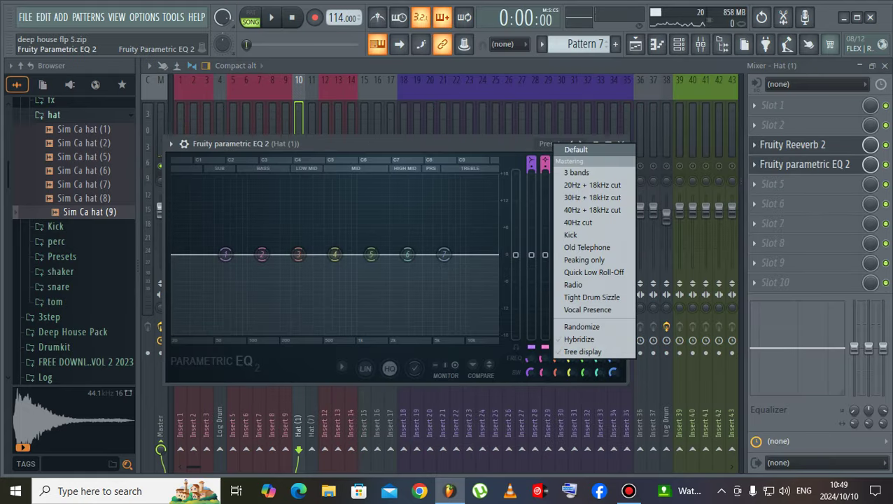
pyautogui.click(592, 210)
# - Raise the low-cut frequency of Hat (1)'s EQ during playback and lower the track's volume fader
pyautogui.press('space')
pyautogui.moveTo(312, 255); pyautogui.dragTo(318, 255)
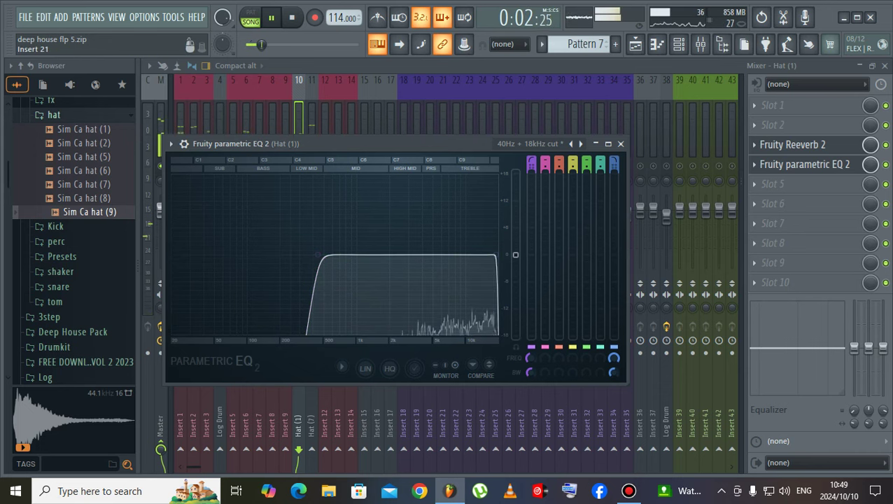
pyautogui.press('Escape')
pyautogui.moveTo(298, 214); pyautogui.dragTo(299, 222)
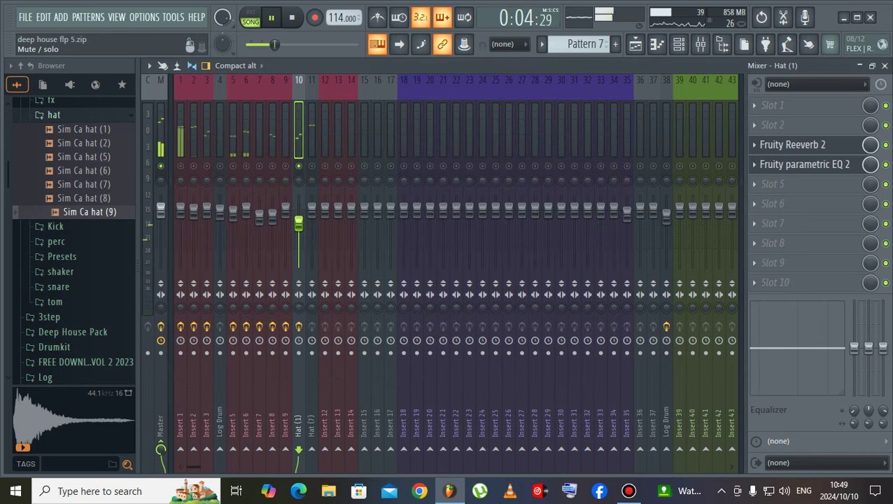
# - Solo the Hat (7) mixer track, load Fruity Reeverb 2 in slot 3, and lower its wet level
pyautogui.click(311, 143)
pyautogui.press('space')
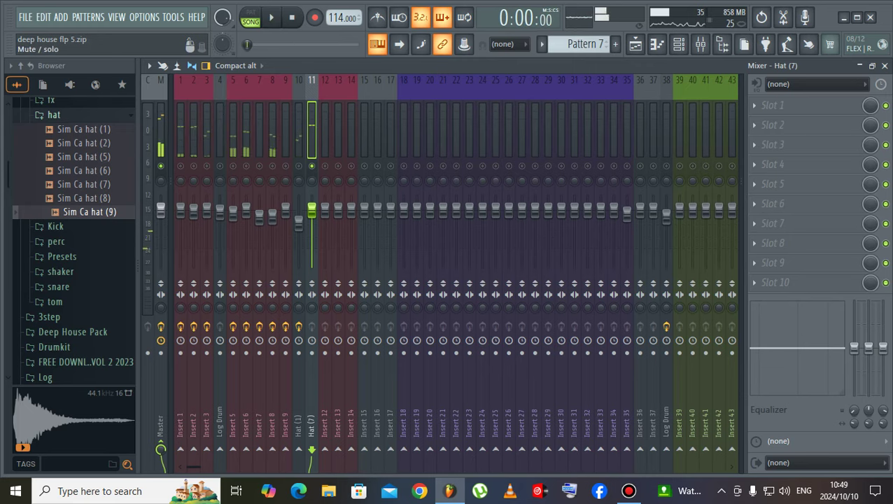
pyautogui.click(773, 144)
pyautogui.click(378, 414)
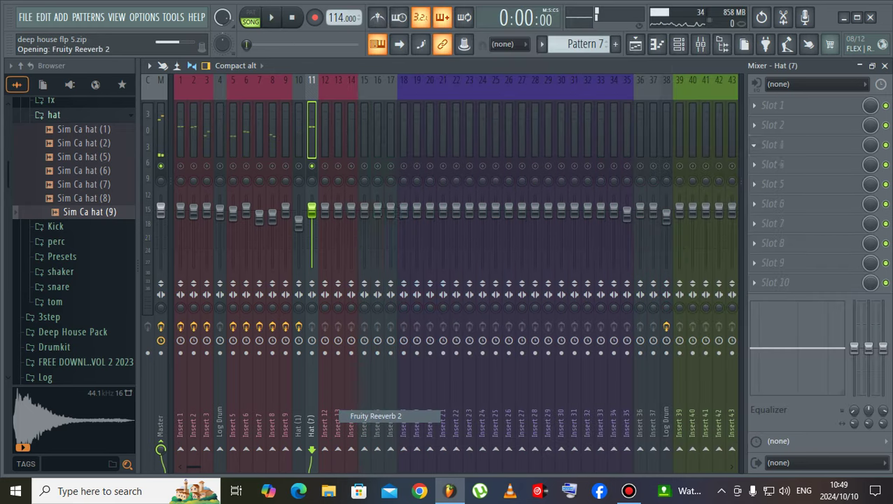
pyautogui.moveTo(516, 203); pyautogui.dragTo(516, 211)
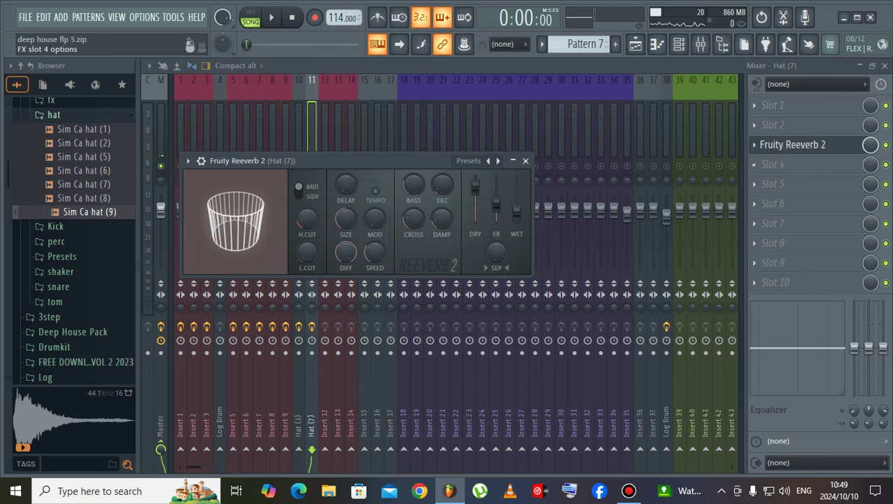
# - Load Fruity Parametric EQ 2 in slot 4 of Hat (7) with the 40Hz + 18kHz cut preset
pyautogui.click(773, 164)
pyautogui.click(486, 275)
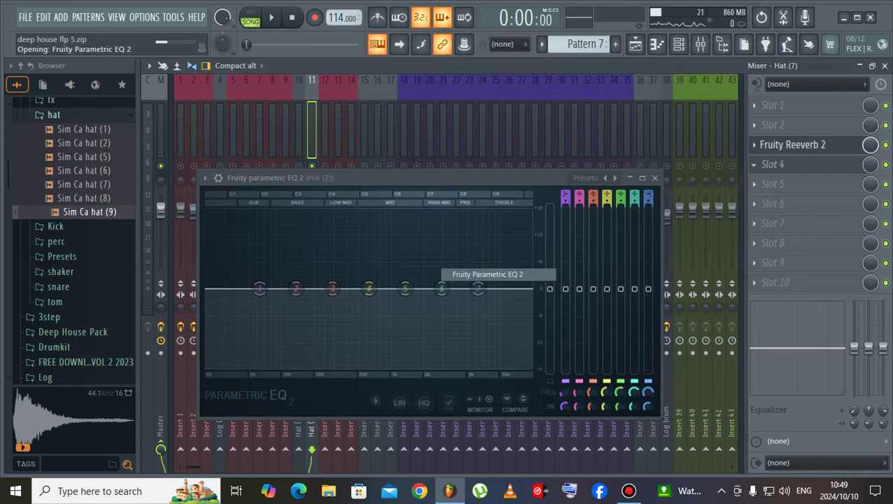
pyautogui.click(585, 177)
pyautogui.click(618, 242)
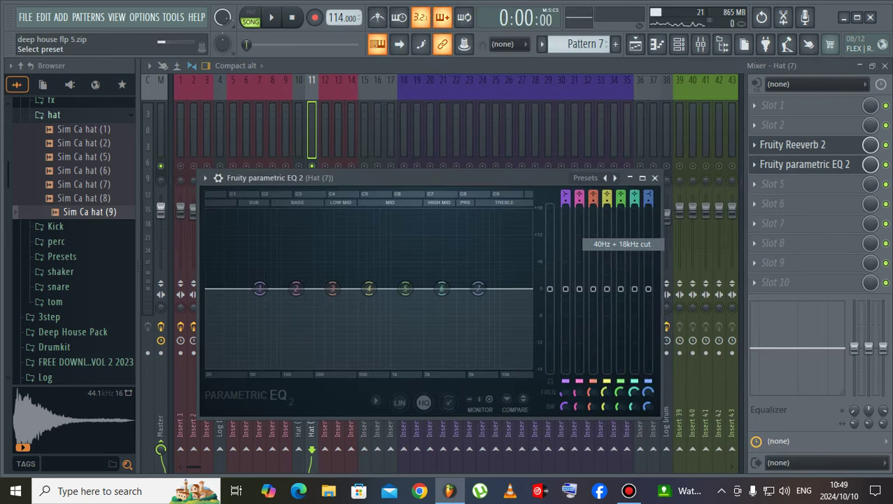
# - During playback, raise the low cut and reduce the high cut of Hat (7)'s EQ, leaving its main level near 0 dB
pyautogui.moveTo(303, 288); pyautogui.dragTo(343, 288)
pyautogui.press('space')
pyautogui.moveTo(406, 288); pyautogui.dragTo(418, 277)
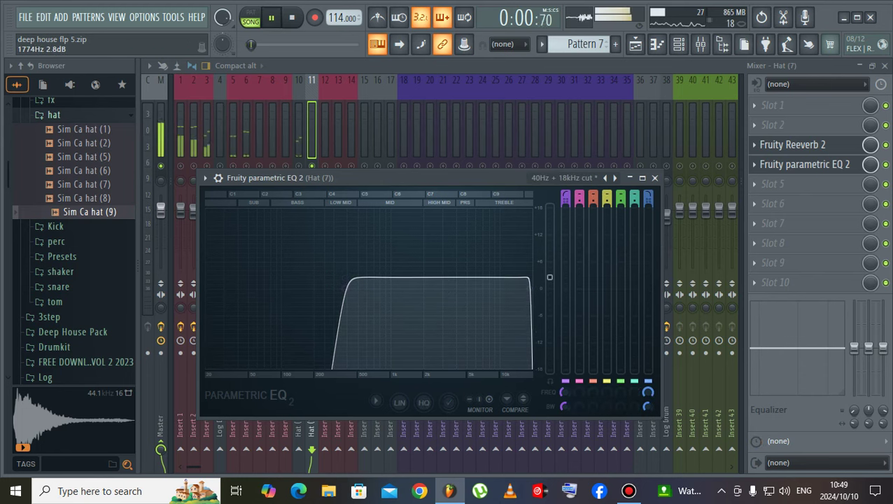
pyautogui.moveTo(528, 288); pyautogui.dragTo(525, 289)
pyautogui.moveTo(431, 277); pyautogui.dragTo(431, 291)
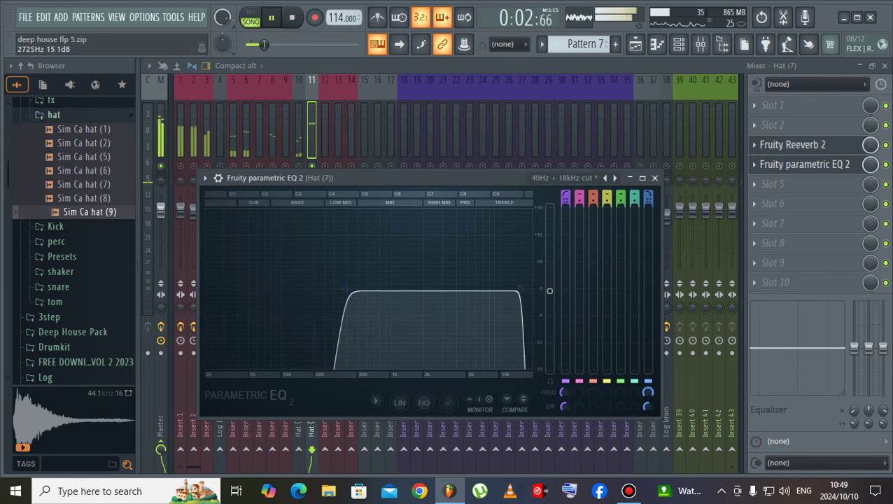
pyautogui.click(655, 178)
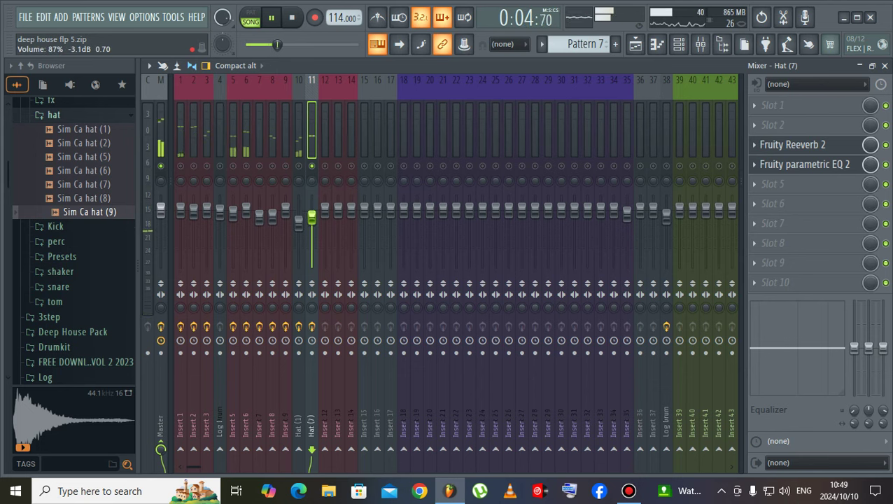
# - Unmute the Hat (1) mixer track alongside Hat (7) and lower Hat (7)'s volume to 83%
pyautogui.click(299, 166)
pyautogui.click(299, 222)
pyautogui.moveTo(312, 217); pyautogui.dragTo(312, 220)
# - Compare Inserts 8 and 9 with the two hats during playback and restore all mixer tracks to unmuted
pyautogui.click(285, 166)
pyautogui.click(272, 166)
pyautogui.click(272, 166)
pyautogui.rightClick(273, 165)
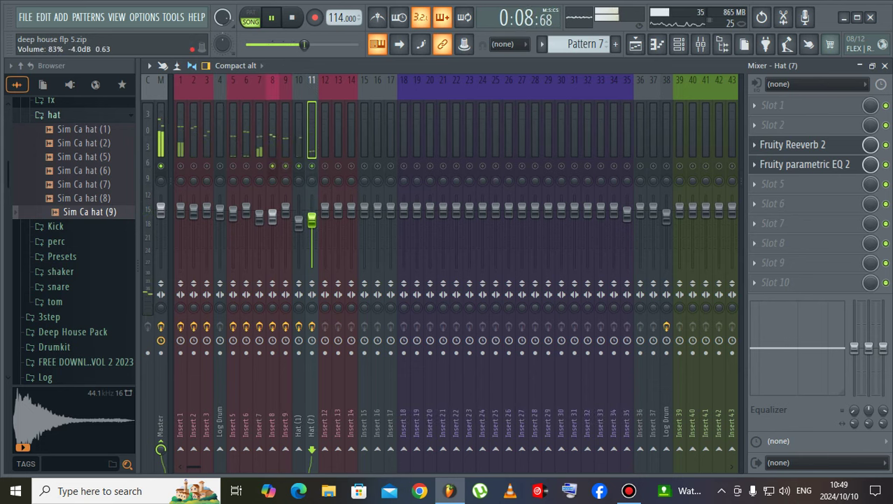
pyautogui.rightClick(273, 166)
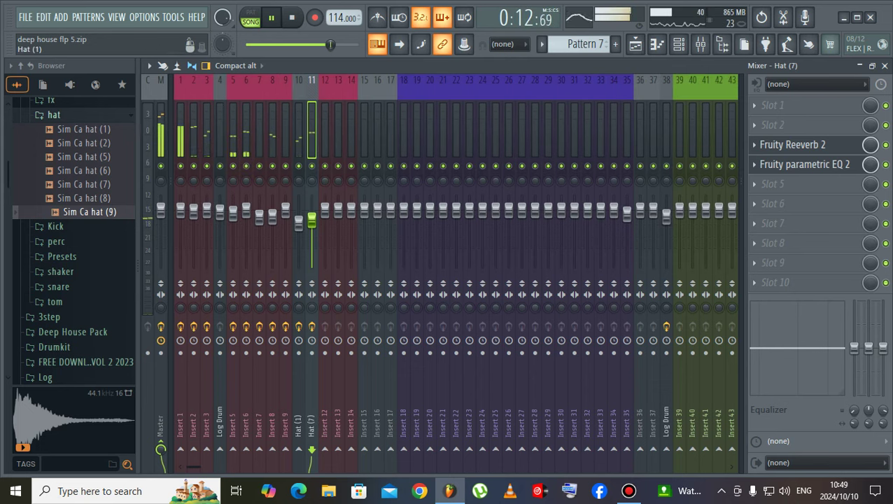
# - Return to the playlist and toggle Track 8 with Pattern 6 on and off during playback to compare
pyautogui.click(635, 44)
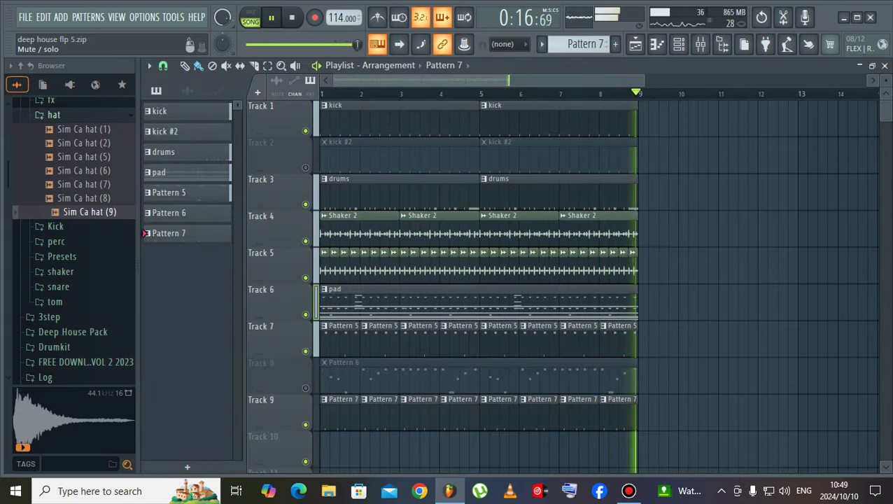
pyautogui.click(305, 388)
pyautogui.click(305, 388)
# - Select the pad pattern and audition Hive #7 on its own in the channel rack
pyautogui.click(420, 300)
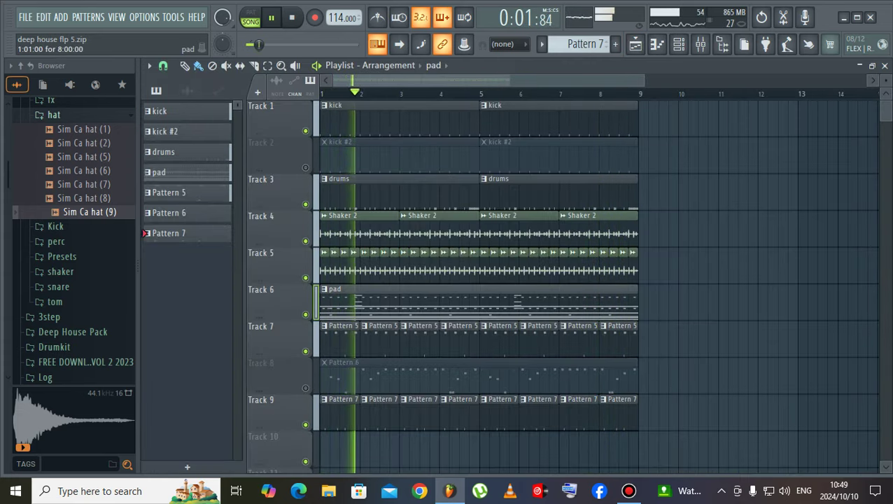
pyautogui.click(676, 44)
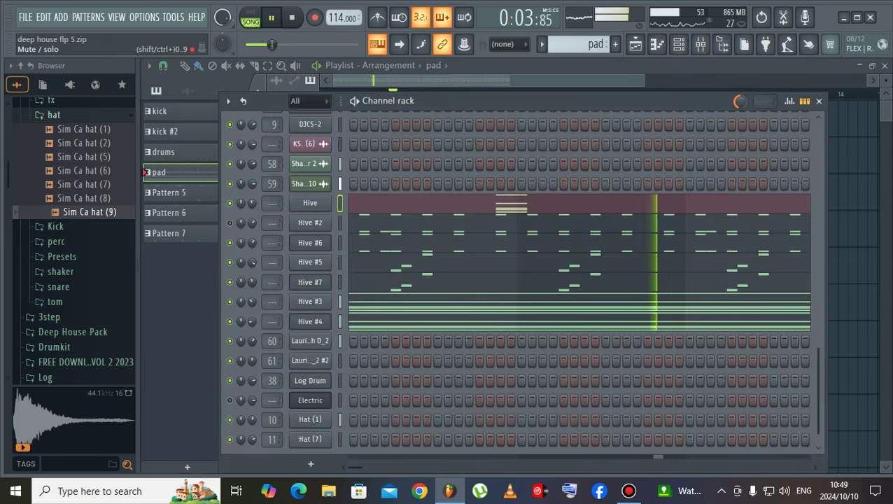
pyautogui.click(230, 262)
pyautogui.click(229, 282)
pyautogui.click(229, 222)
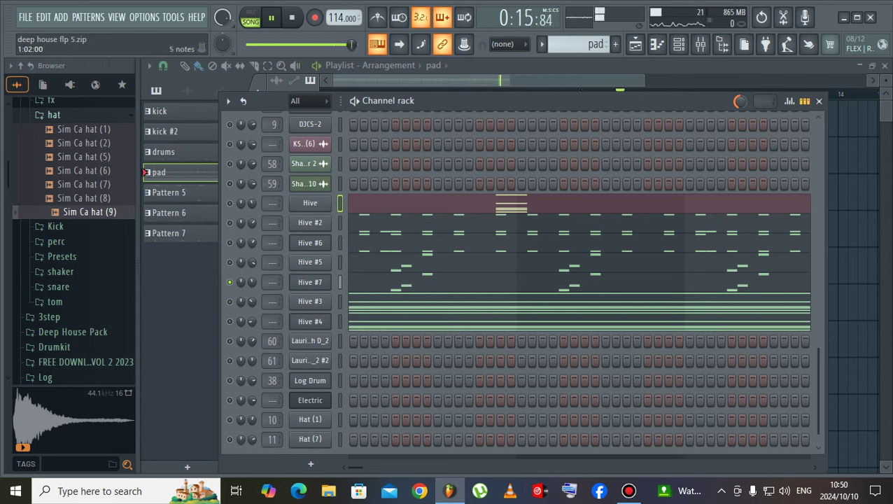
pyautogui.press('space')
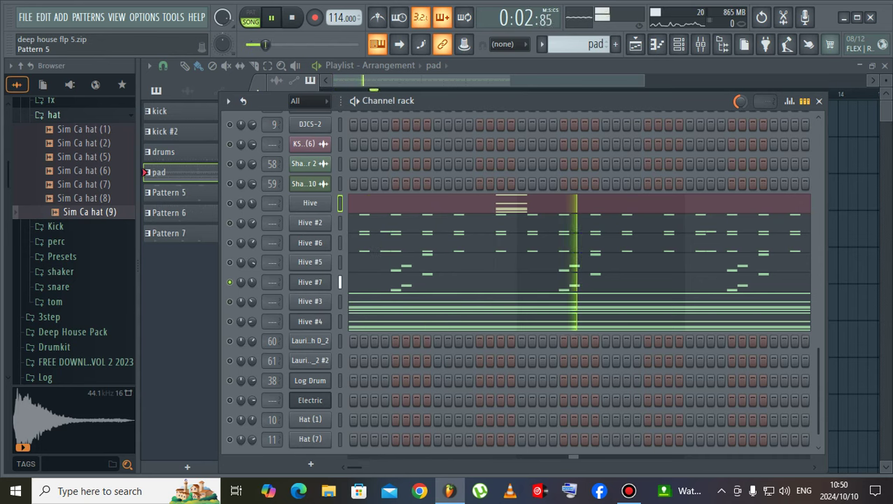
# - Clone the Hive channel in the pad pattern and open the clone's piano roll
pyautogui.rightClick(290, 195)
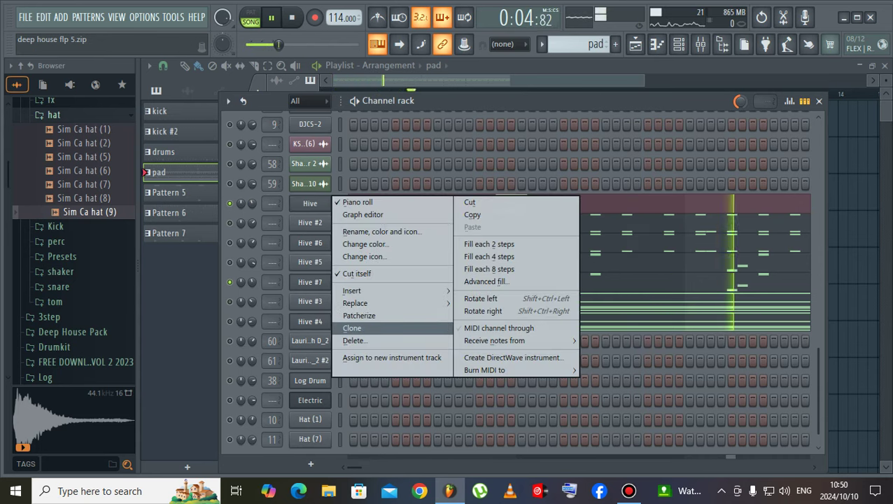
pyautogui.click(356, 328)
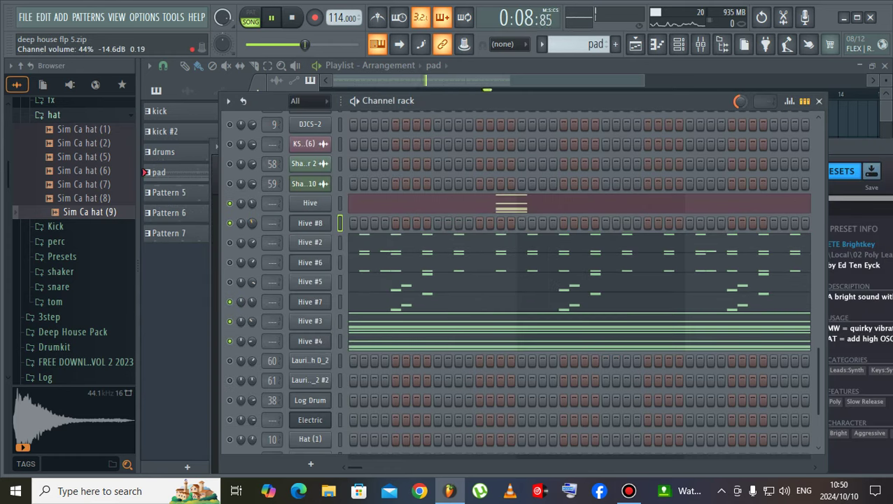
pyautogui.rightClick(330, 221)
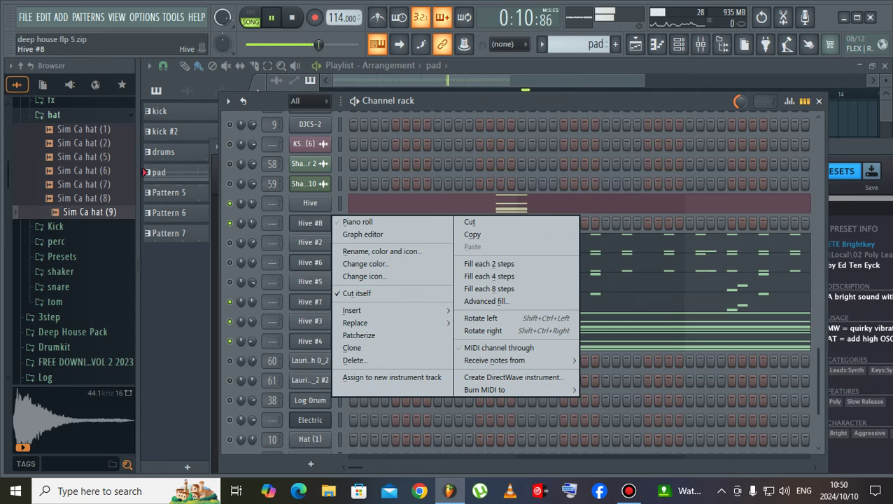
pyautogui.click(358, 222)
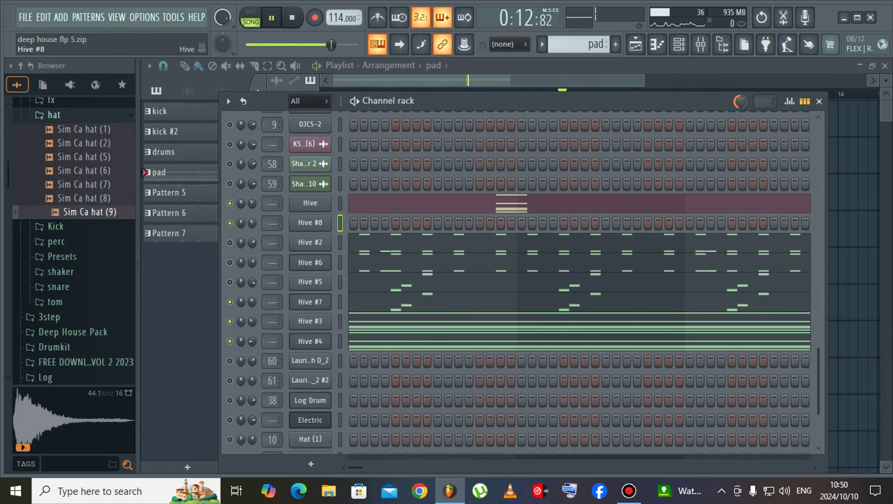
# - Open Hive #8 and audition the ETE Dance Octave, MC Drones and MC Dookie presets from the Poly Leads category
pyautogui.click(311, 223)
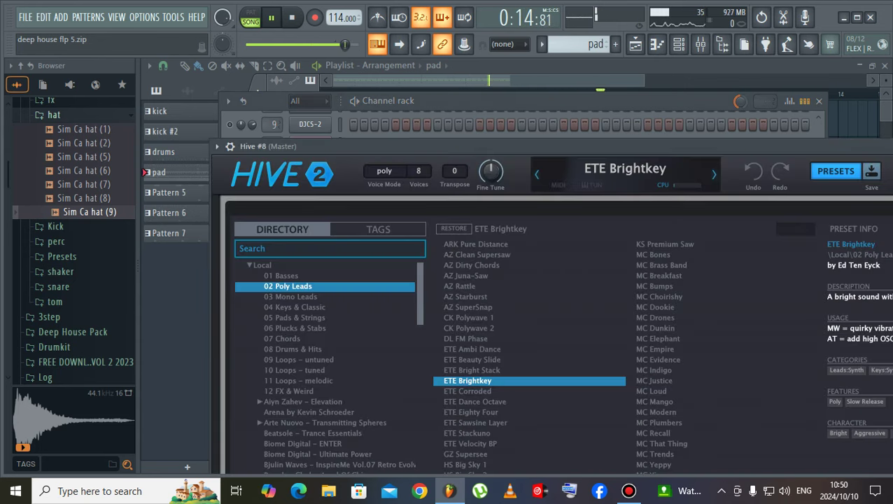
pyautogui.click(474, 401)
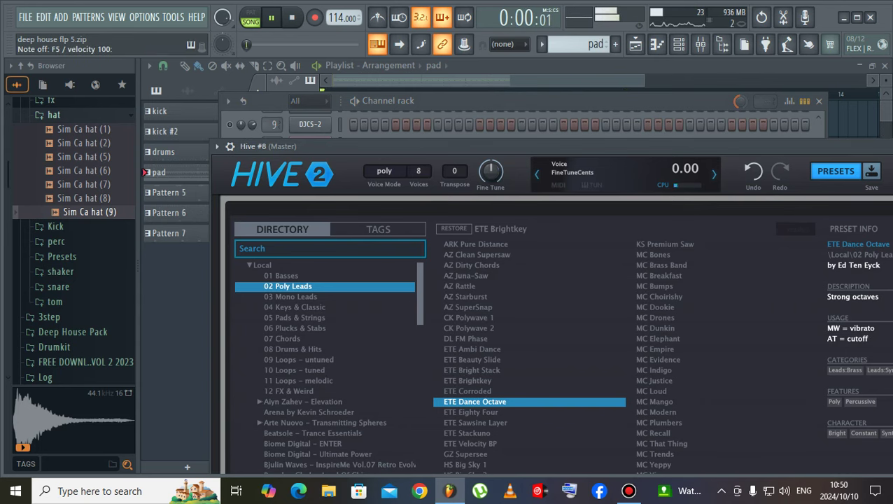
pyautogui.click(654, 318)
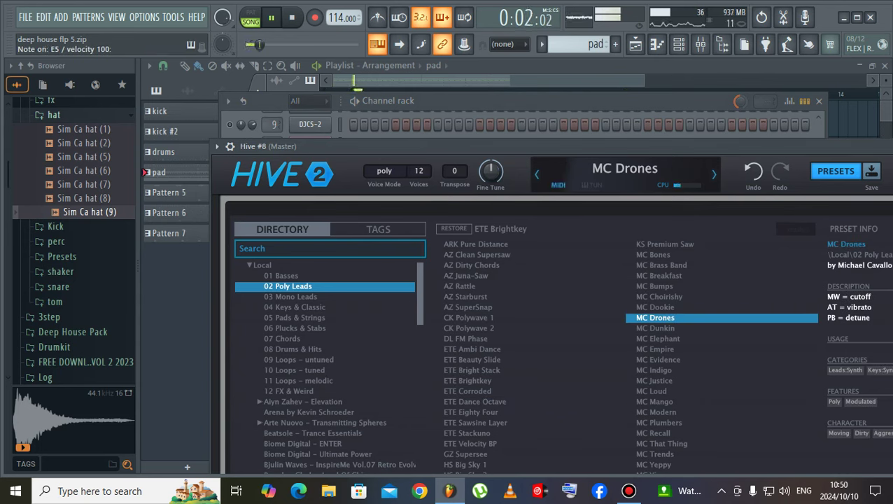
pyautogui.click(655, 307)
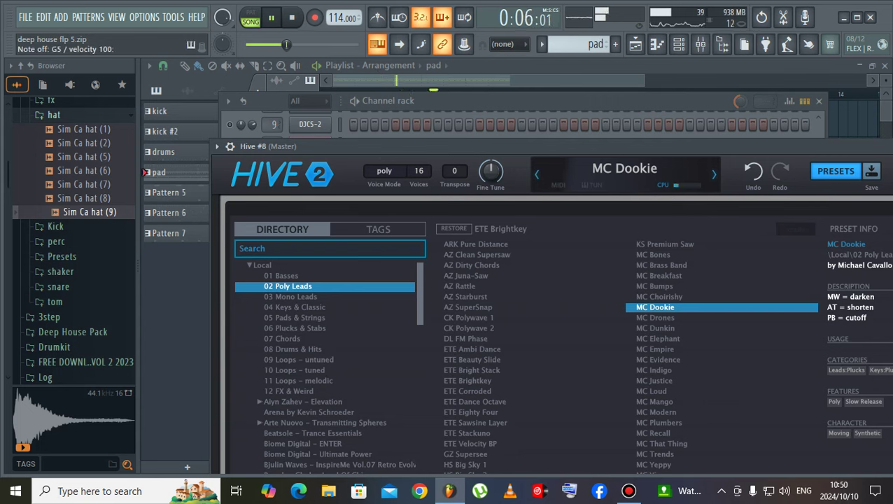
# - Audition the Mono Leads presets GZ Bullwurb 2, ARK Synphase Guitar, GZ Mashina and GZ Wai on Hive #8
pyautogui.click(290, 297)
pyautogui.click(660, 359)
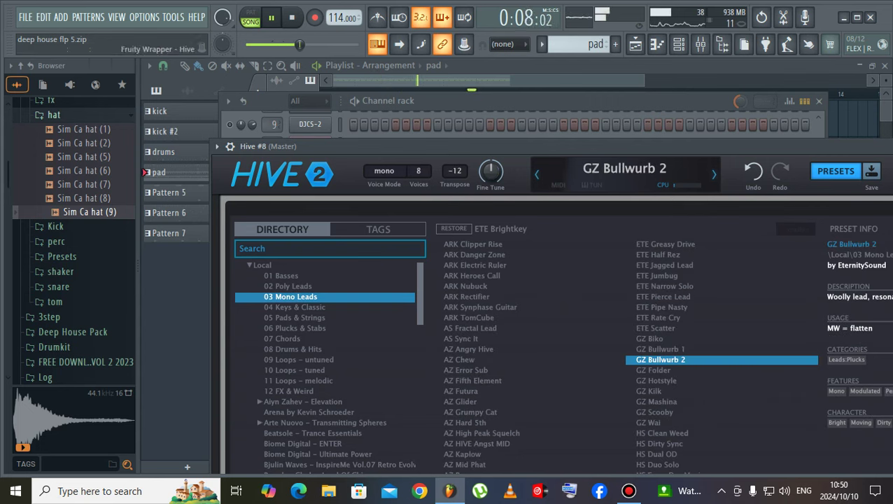
pyautogui.click(480, 307)
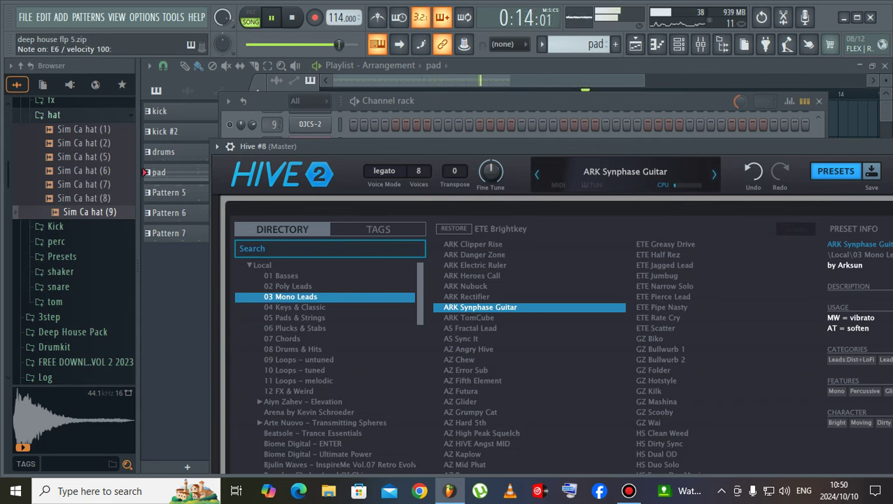
pyautogui.click(656, 402)
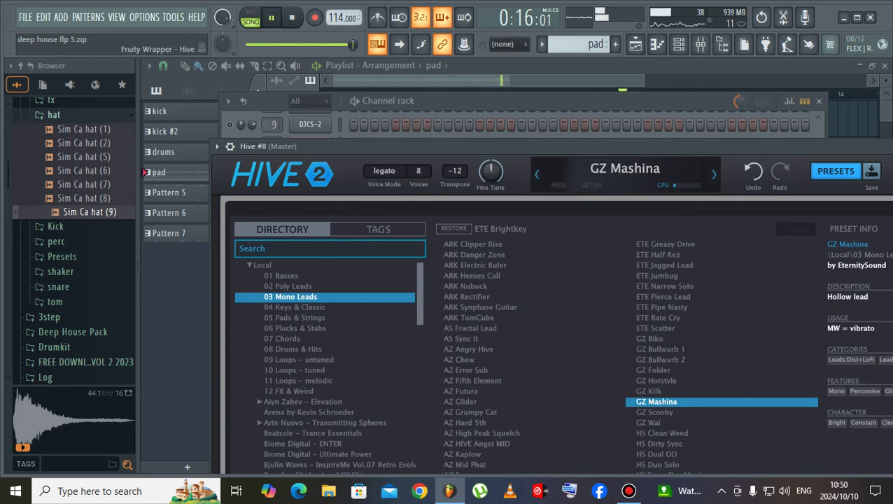
pyautogui.click(663, 423)
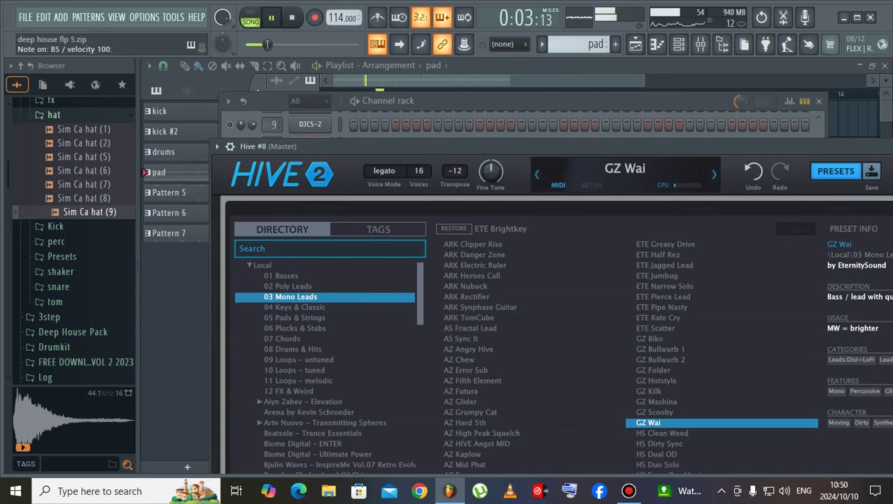
# - Load the AZ Shore preset from Keys & Classic into Hive #8 and open that channel's piano roll
pyautogui.click(295, 307)
pyautogui.click(459, 339)
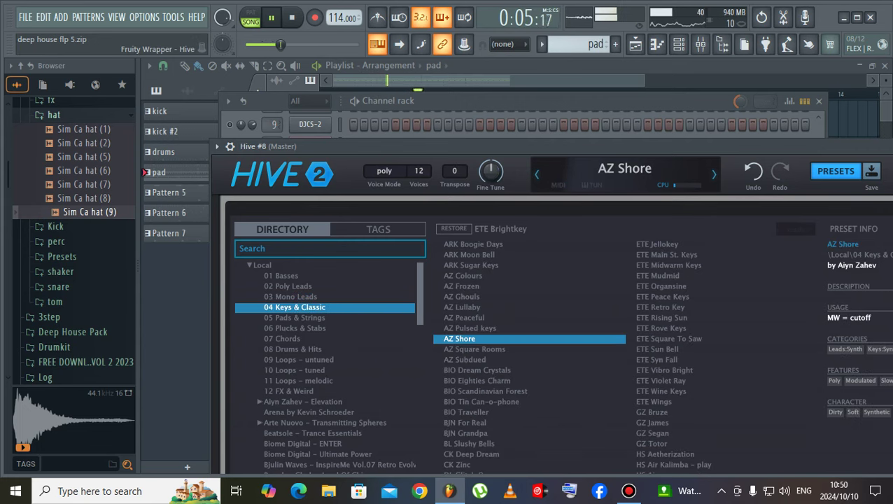
pyautogui.click(448, 102)
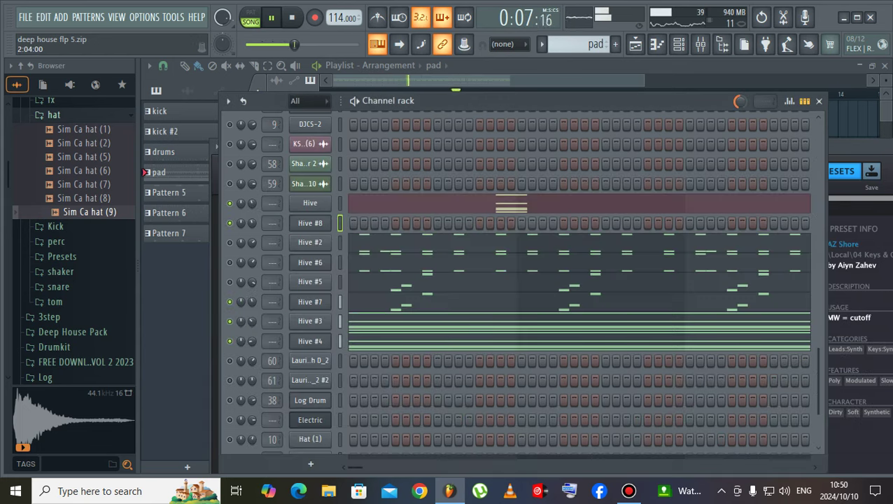
pyautogui.rightClick(329, 217)
pyautogui.click(358, 221)
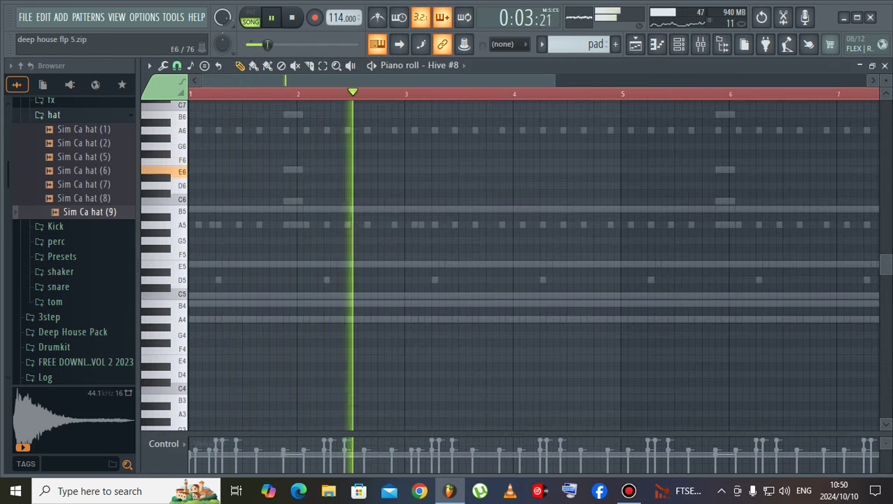
pyautogui.scroll(2, 509, 265)
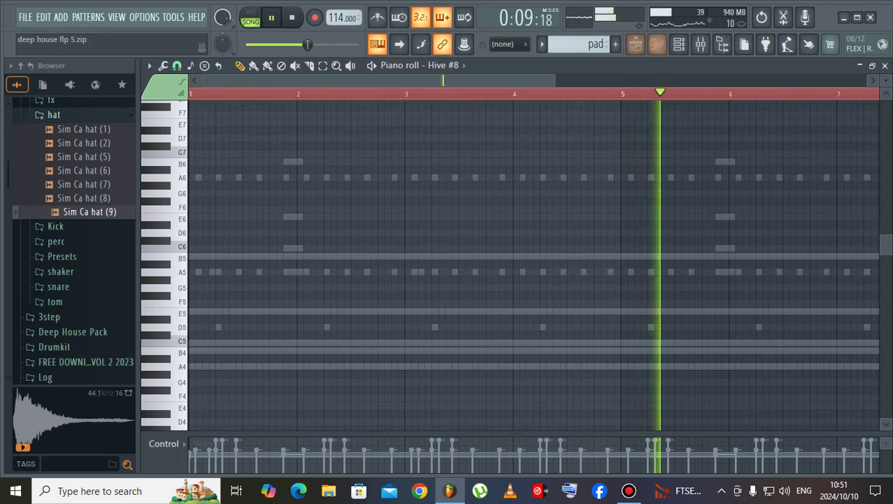
# - Unmute the rack channels below DJCS-2, leaving Hive #2 and Hive #5 muted, and check the playlist arrangement
pyautogui.click(678, 44)
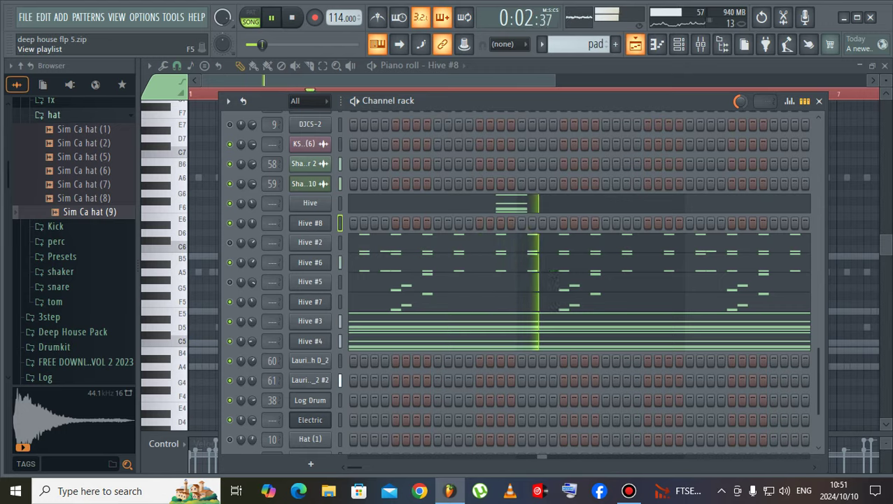
pyautogui.press('F5')
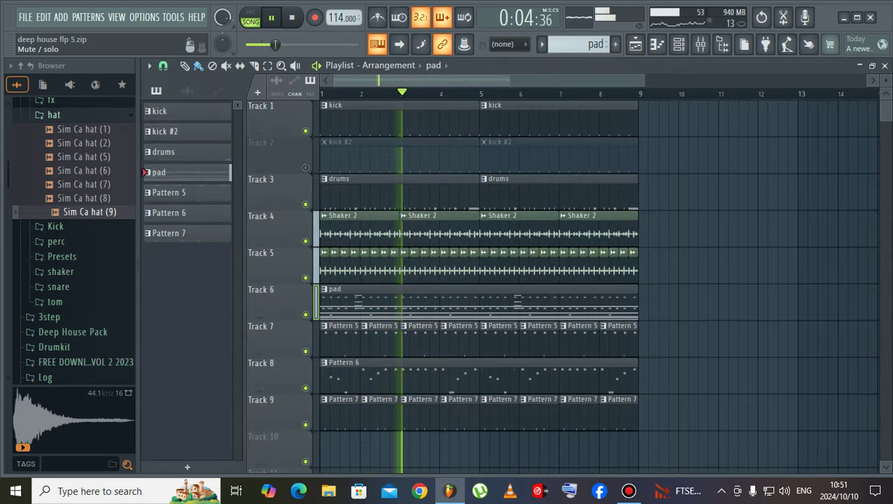
pyautogui.click(677, 44)
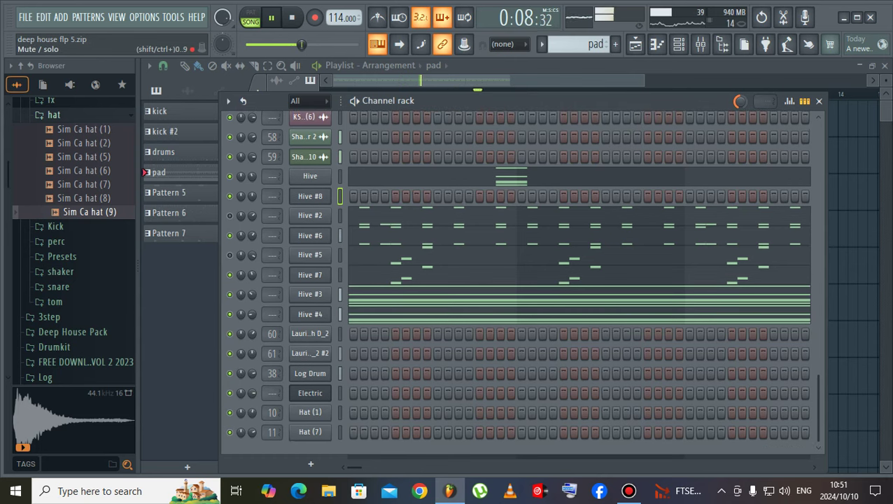
# - Unmute the drum channels except ST Kick 5 and DJCS-2, and in the playlist mute Track 1 and enable kick #2 on Track 2
pyautogui.scroll(5, 518, 280)
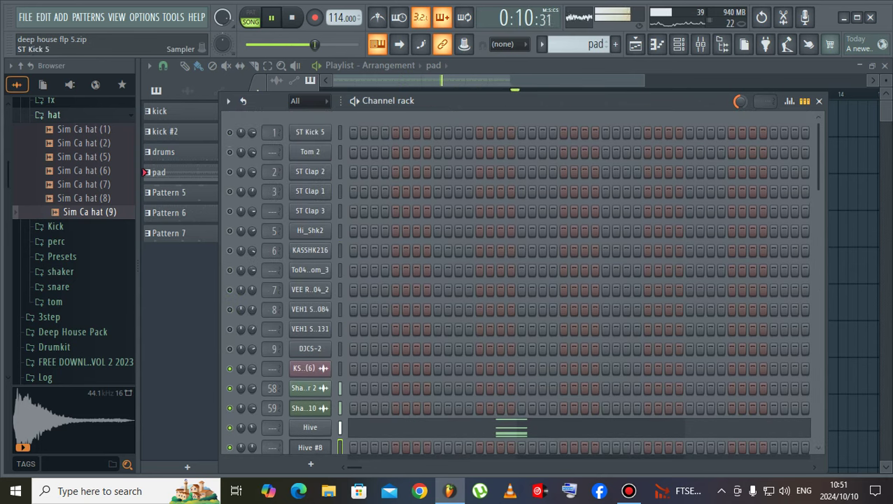
pyautogui.press('F6')
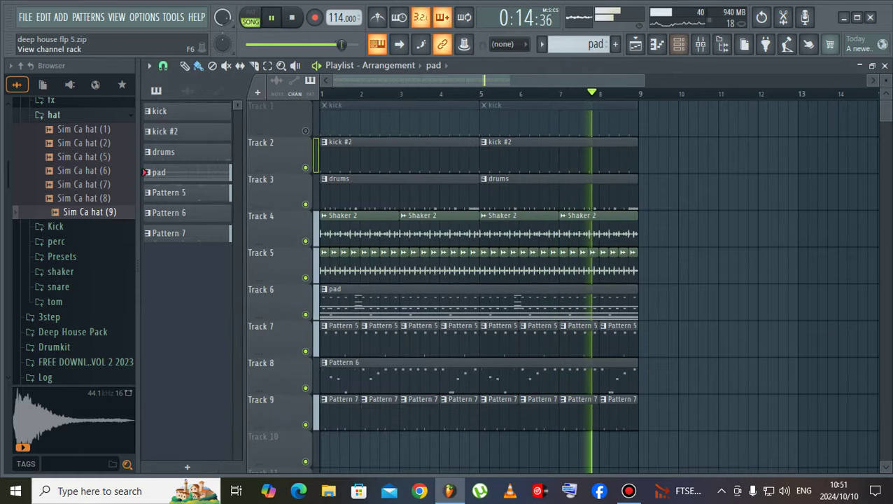
pyautogui.press('F6')
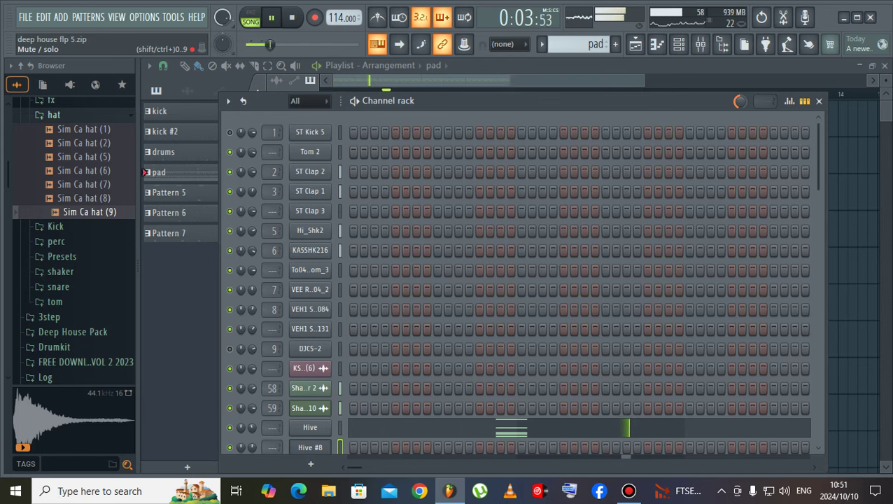
pyautogui.scroll(-3, 579, 279)
pyautogui.scroll(-2, 579, 279)
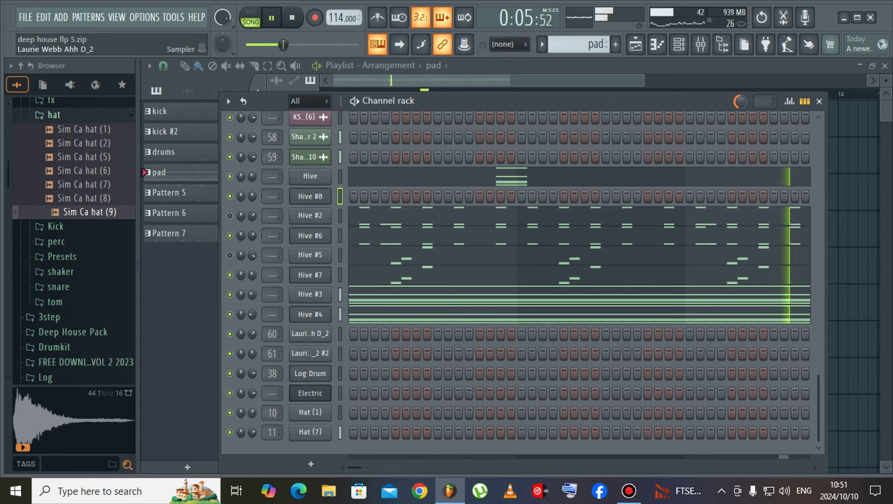
pyautogui.click(628, 491)
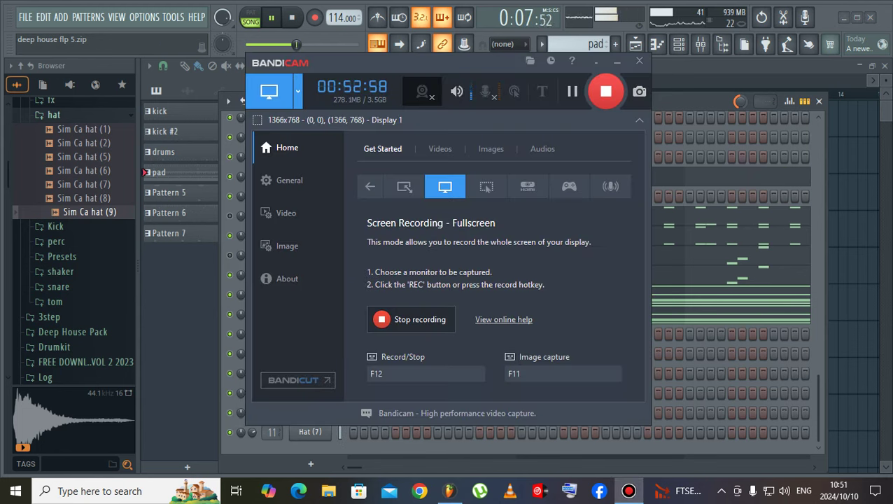